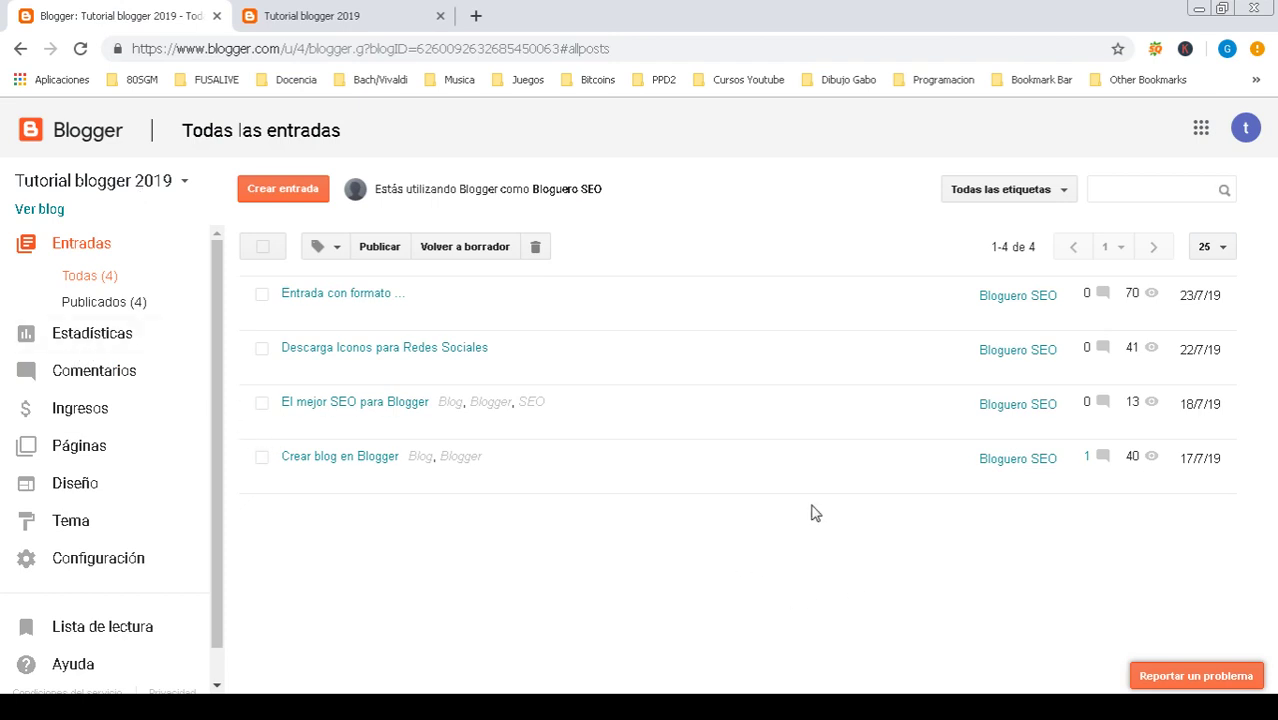
{"action": "mouse_move", "coordinate": [632, 485]}
{"action": "mouse_move", "coordinate": [799, 493]}
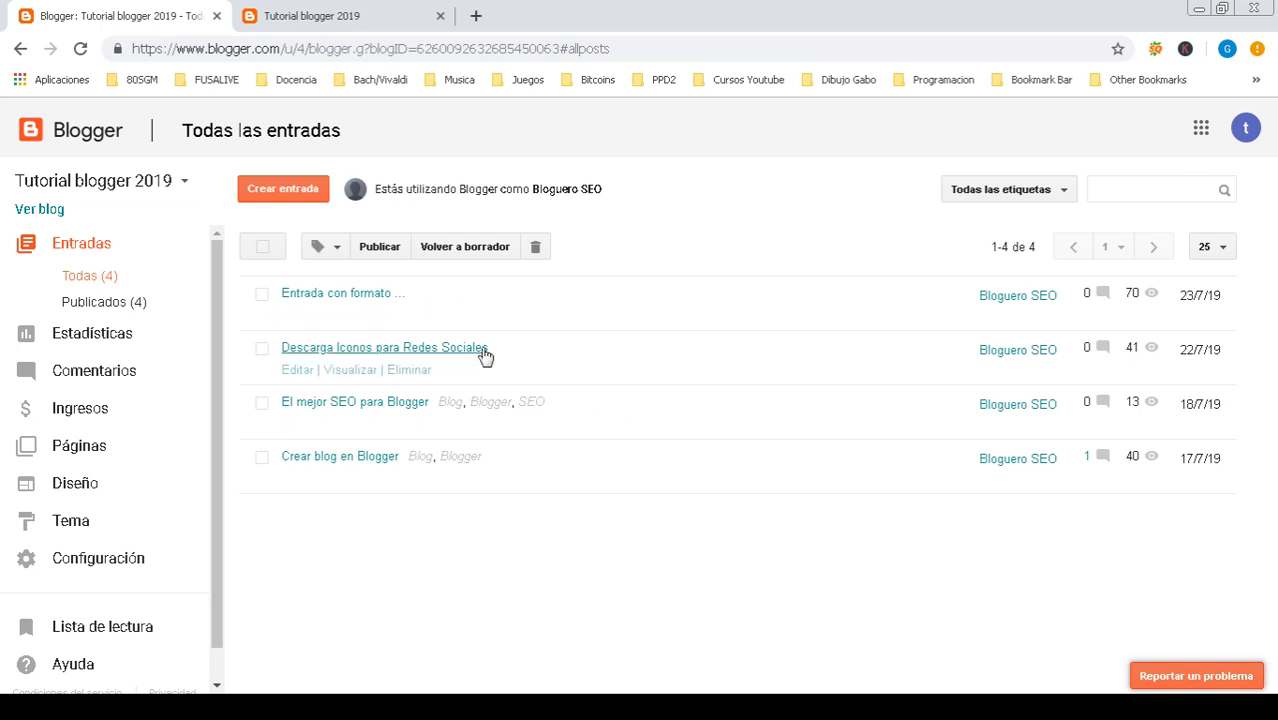
{"action": "mouse_move", "coordinate": [706, 383]}
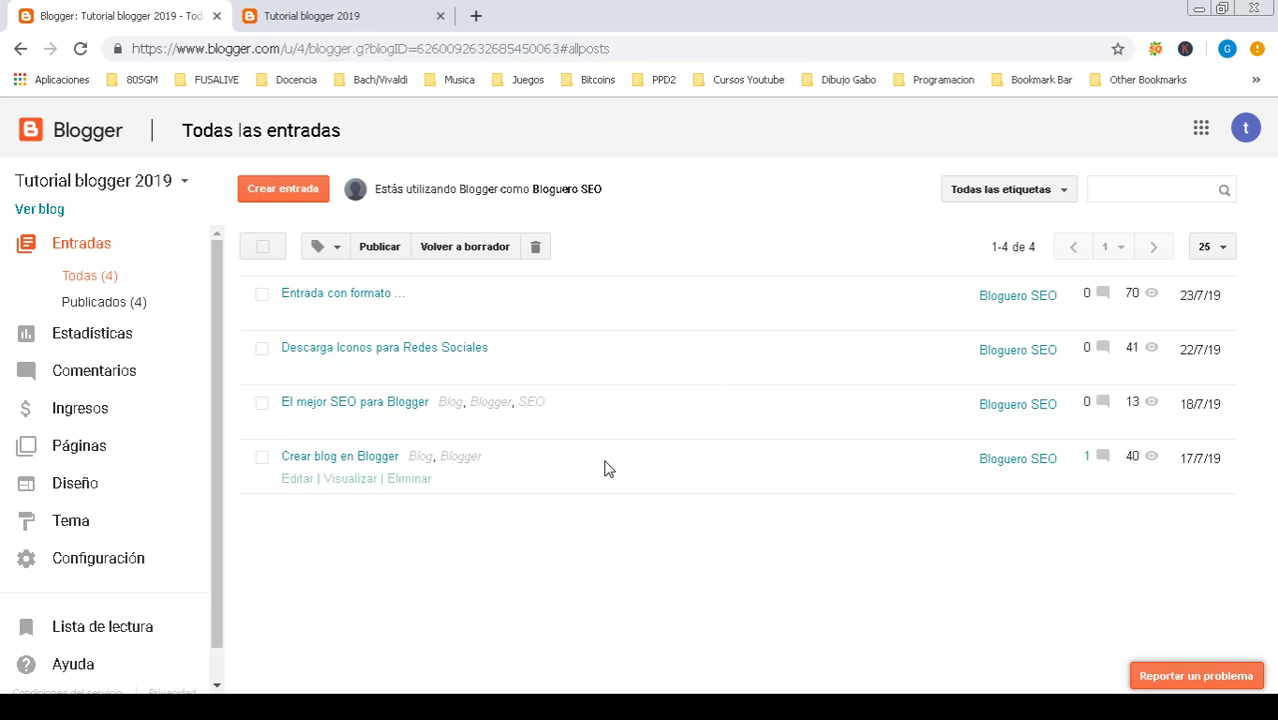
{"action": "mouse_move", "coordinate": [576, 436]}
{"action": "mouse_move", "coordinate": [402, 366]}
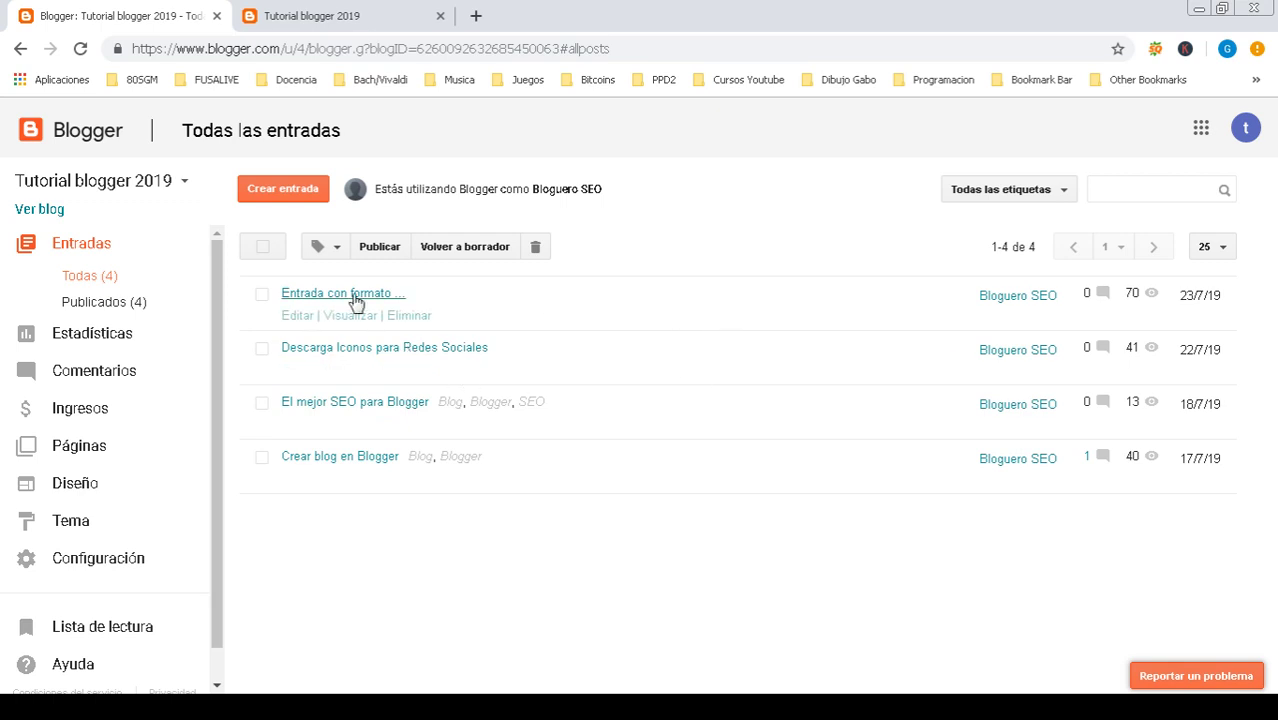
{"action": "mouse_move", "coordinate": [745, 417]}
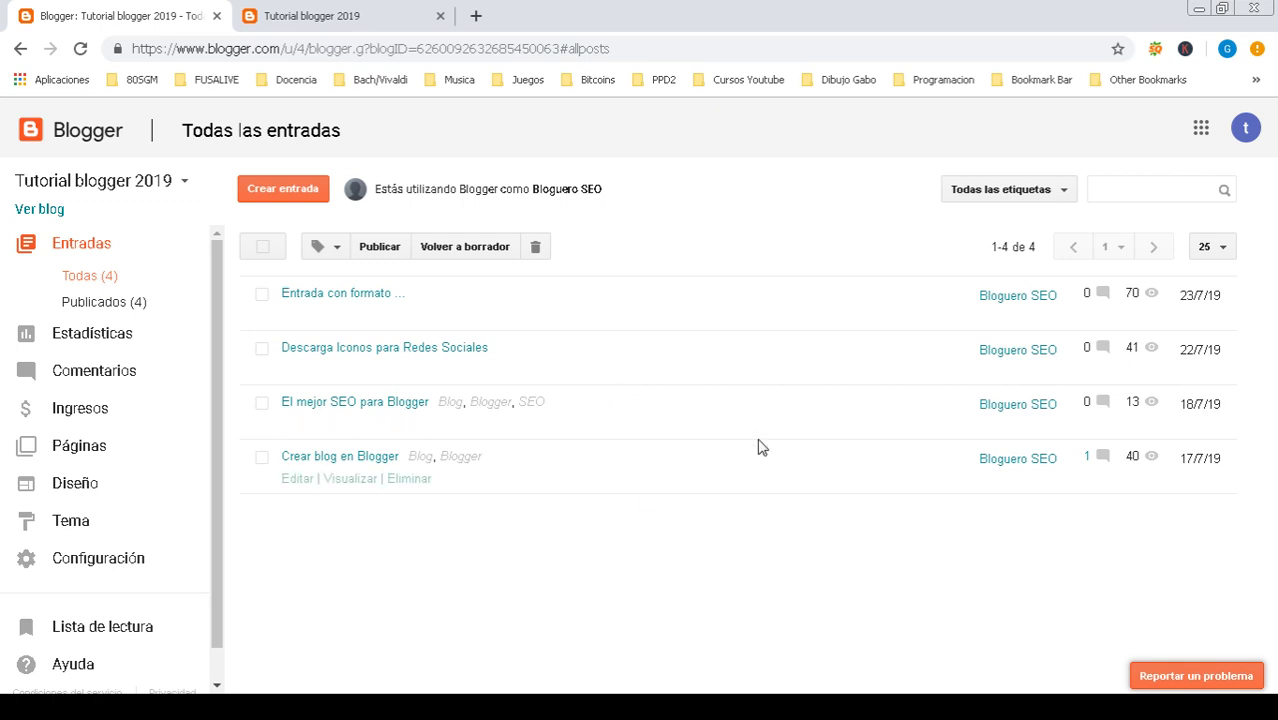
- Examine the published Tutorial blogger 2019 home page, including its social network icons and its list of posts
{"action": "left_click", "coordinate": [352, 18]}
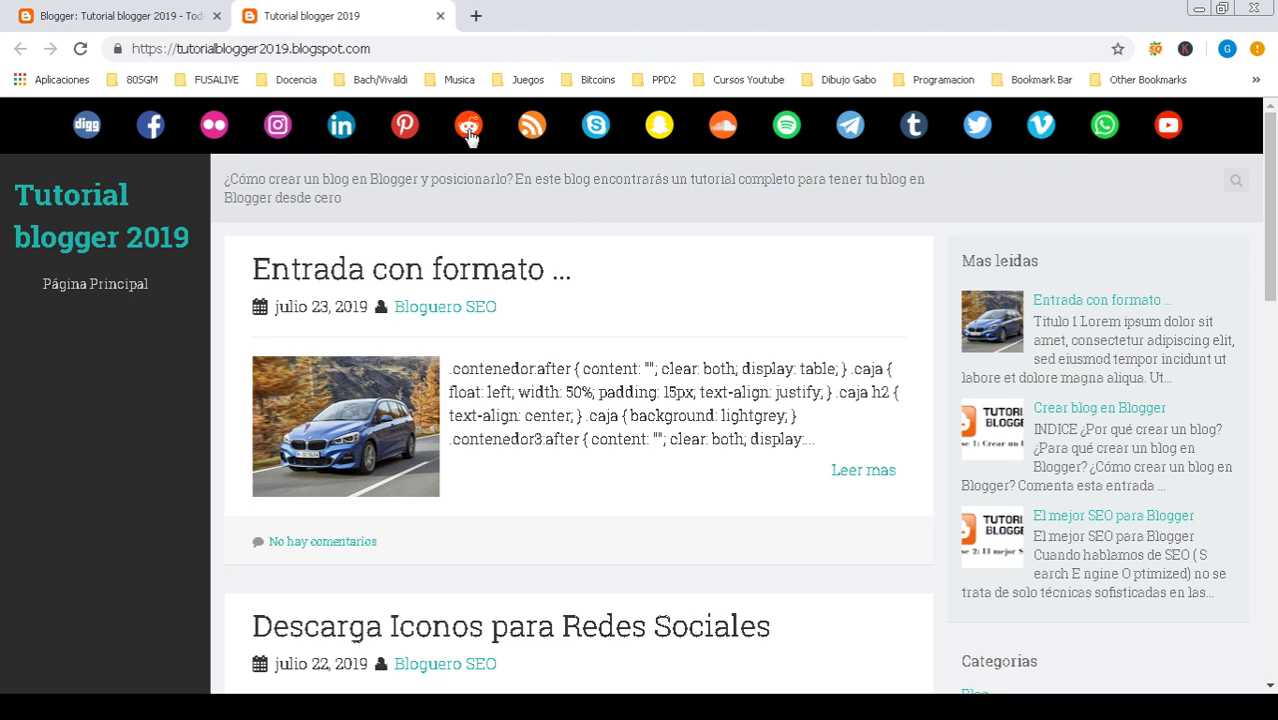
{"action": "left_click", "coordinate": [127, 17]}
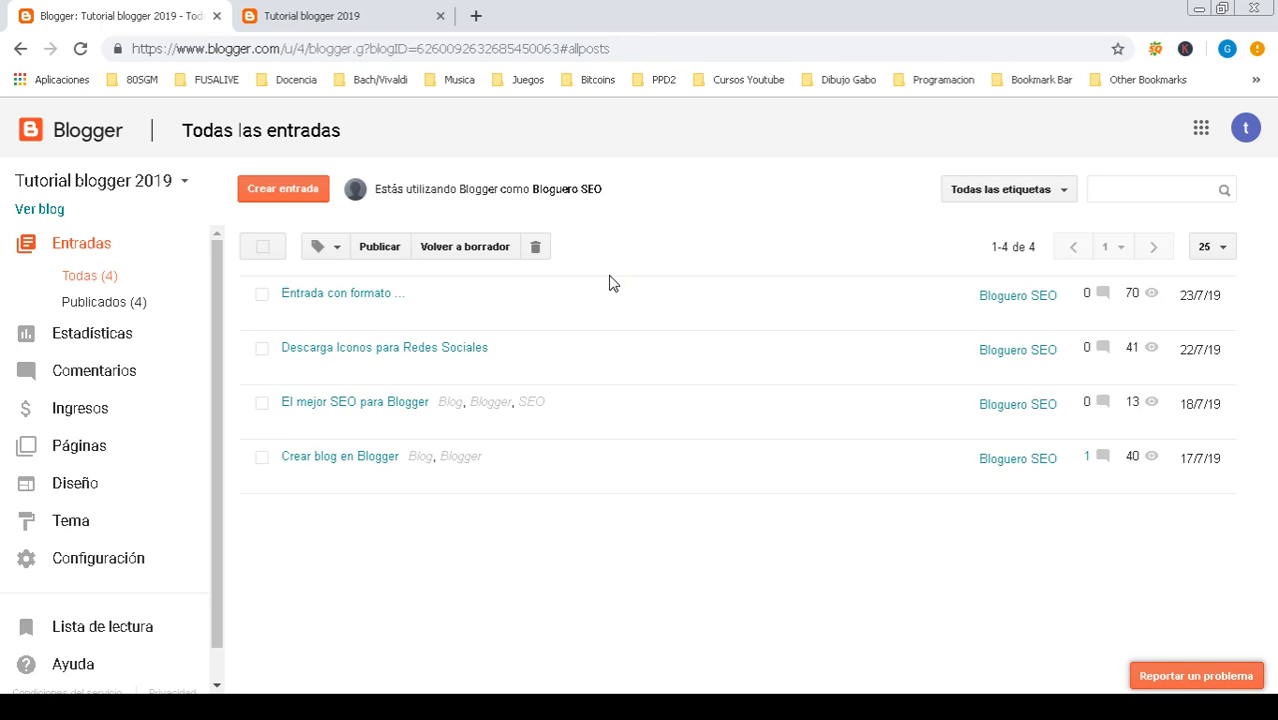
{"action": "mouse_move", "coordinate": [608, 285]}
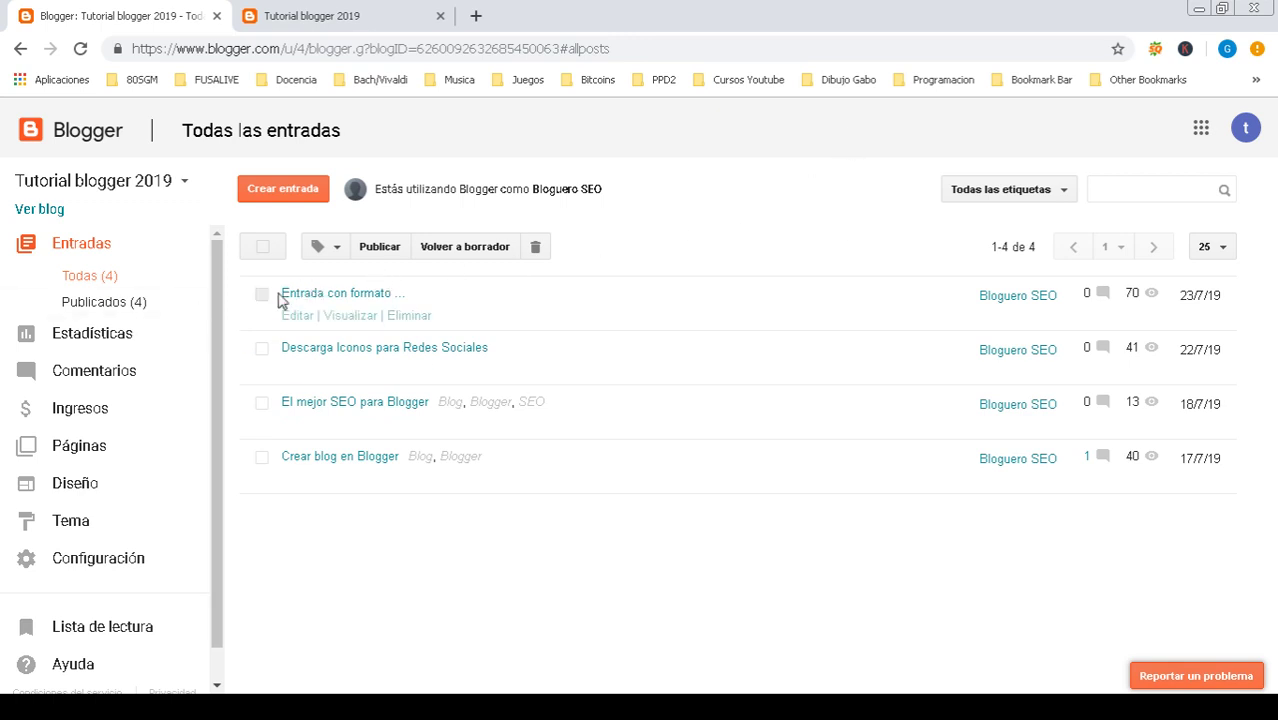
{"action": "left_click", "coordinate": [322, 20]}
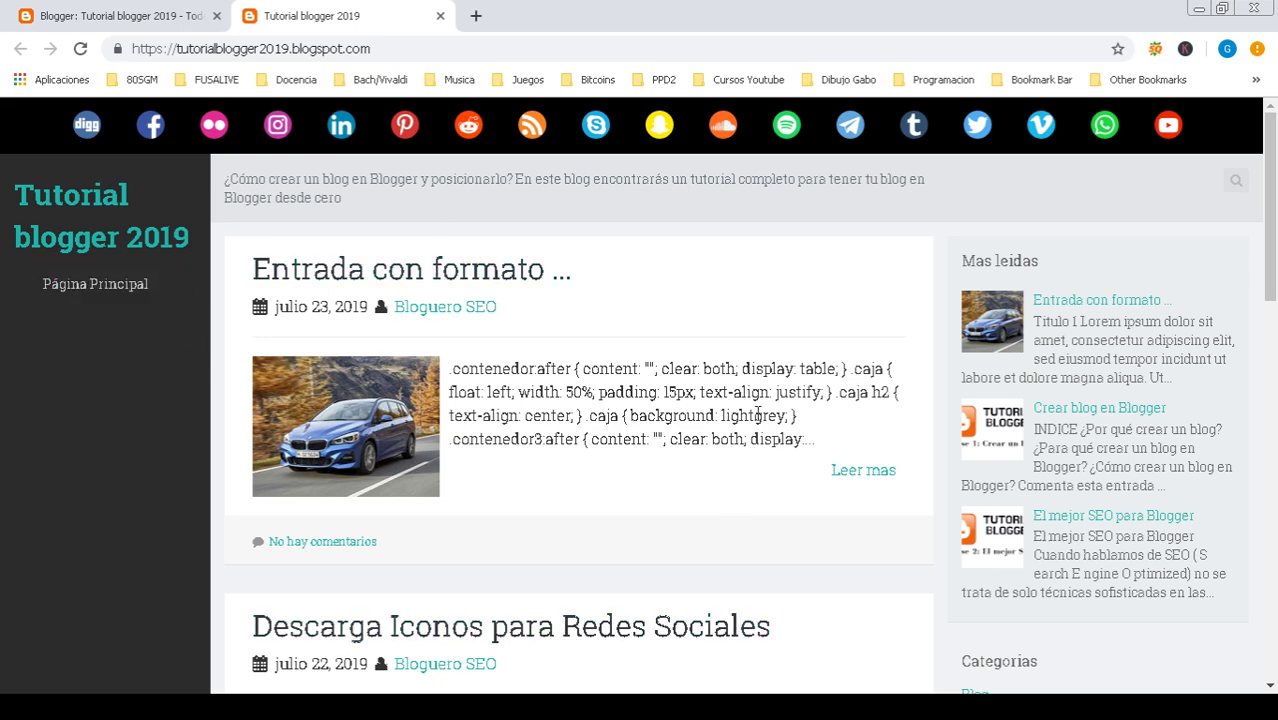
{"action": "scroll", "coordinate": [757, 440], "scroll_direction": "down", "scroll_amount": 8}
{"action": "scroll", "coordinate": [755, 468], "scroll_direction": "down", "scroll_amount": 1}
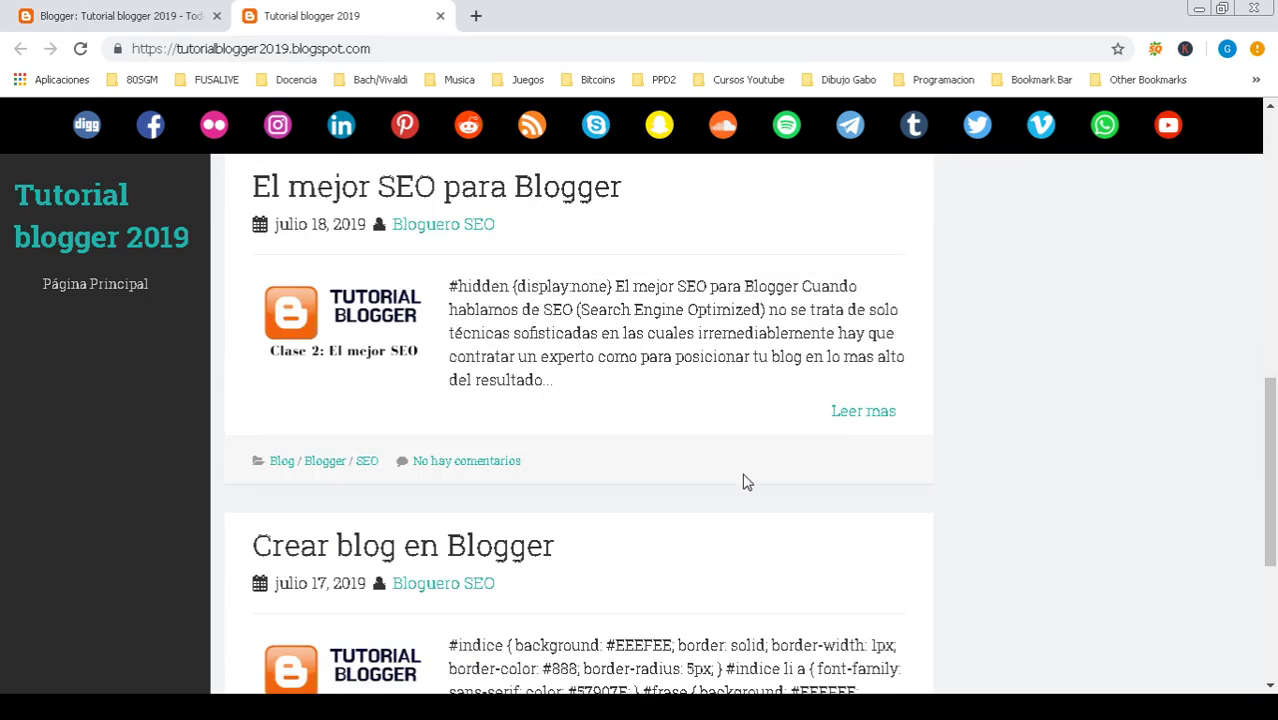
{"action": "scroll", "coordinate": [745, 476], "scroll_direction": "up", "scroll_amount": 5}
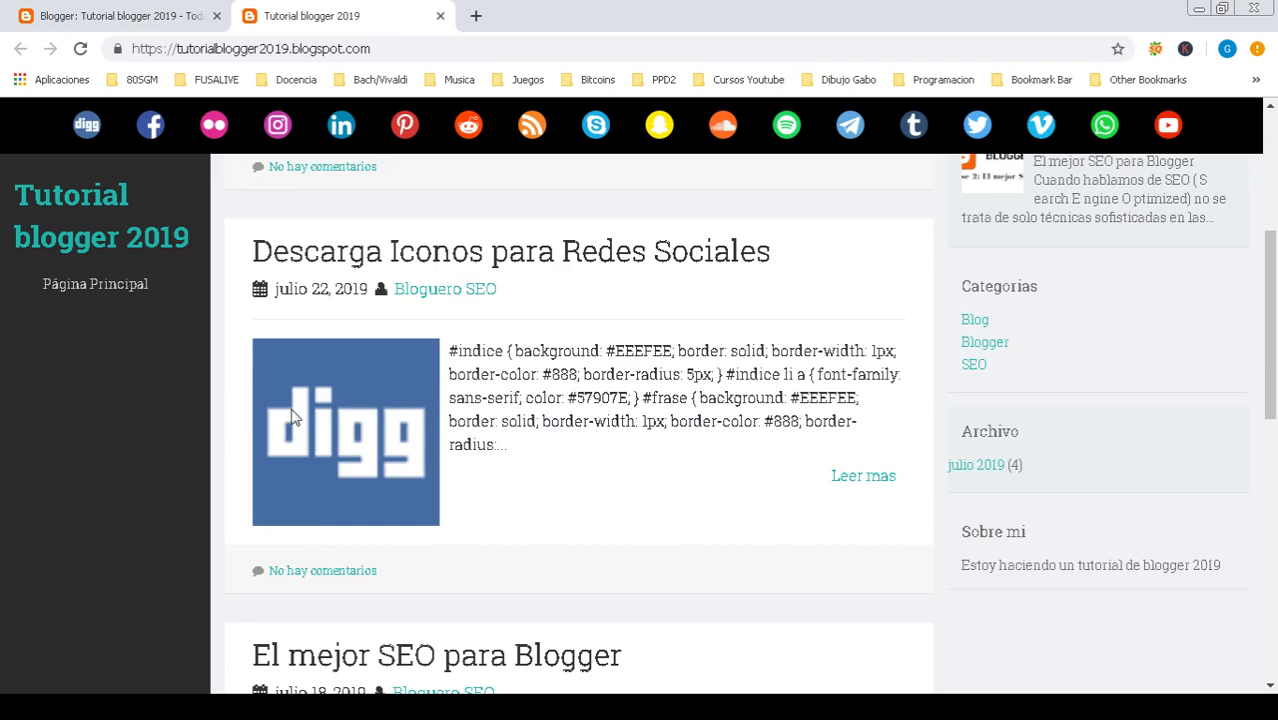
{"action": "scroll", "coordinate": [266, 382], "scroll_direction": "up", "scroll_amount": 4}
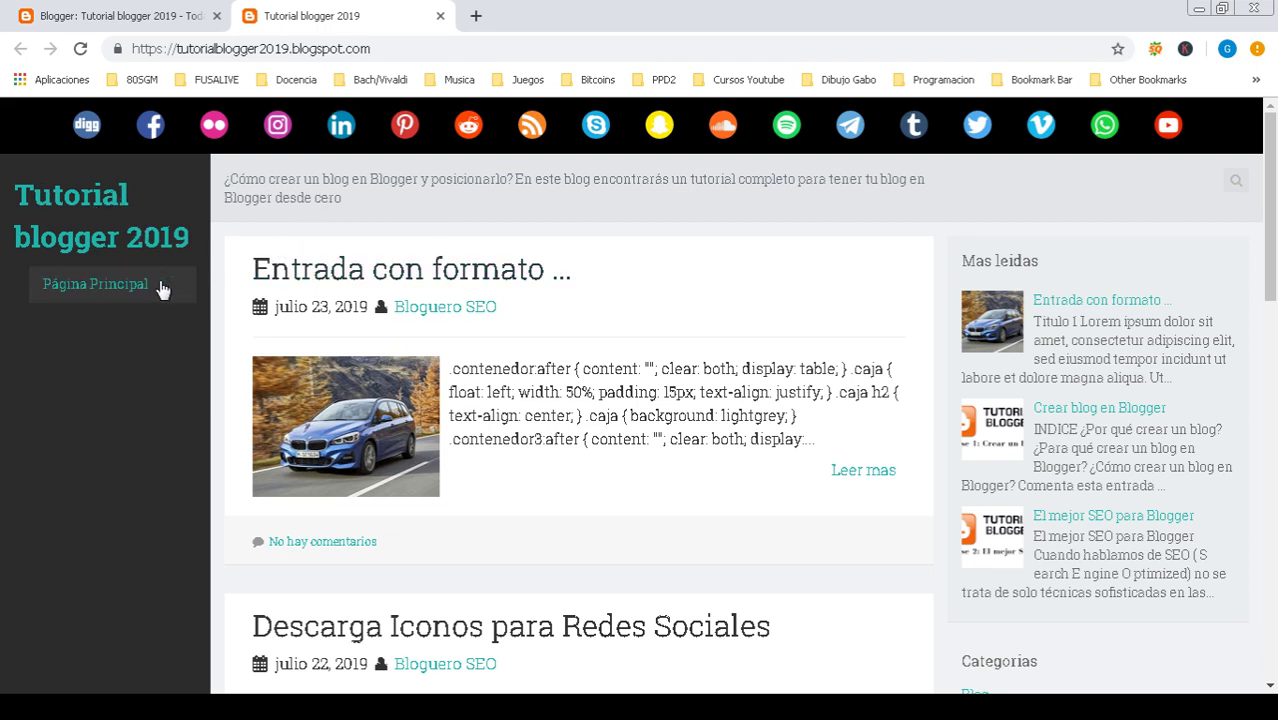
- Search Google in a new tab for "cocodrilos crianza" and look through the first results
{"action": "left_click", "coordinate": [476, 16]}
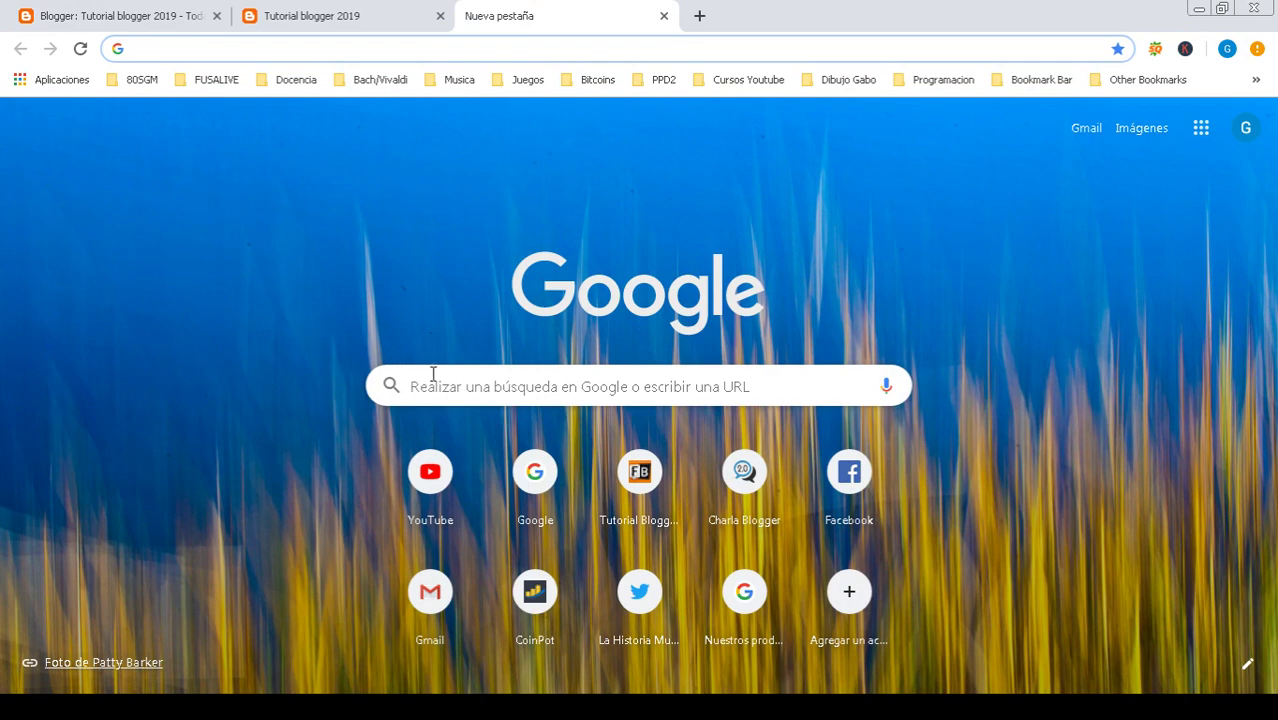
{"action": "left_click", "coordinate": [438, 384]}
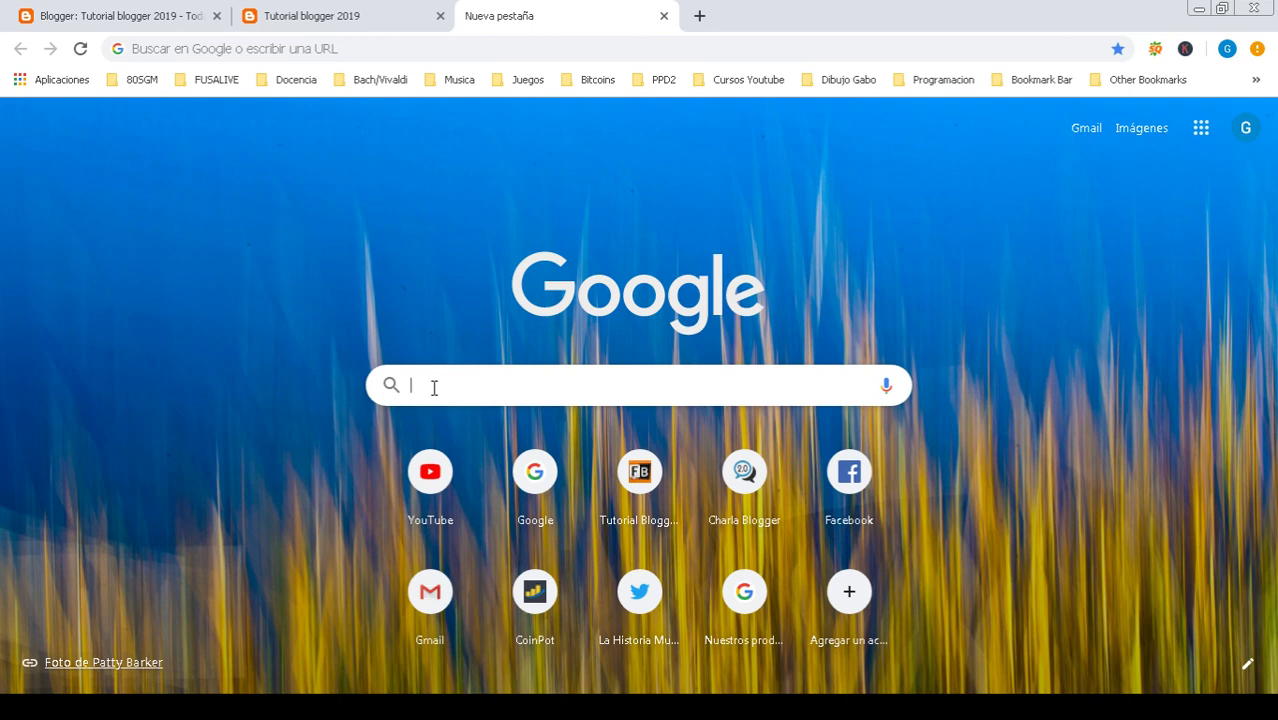
{"action": "type", "text": "cocod"}
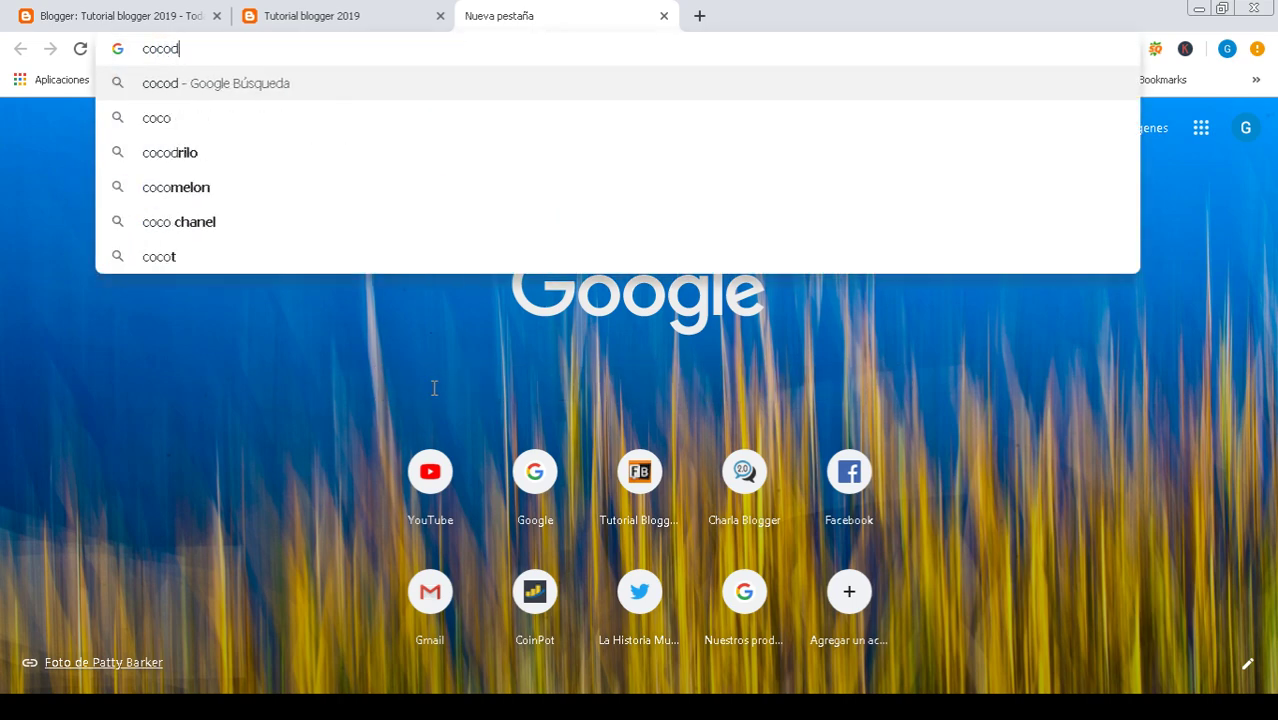
{"action": "type", "text": "rilos"}
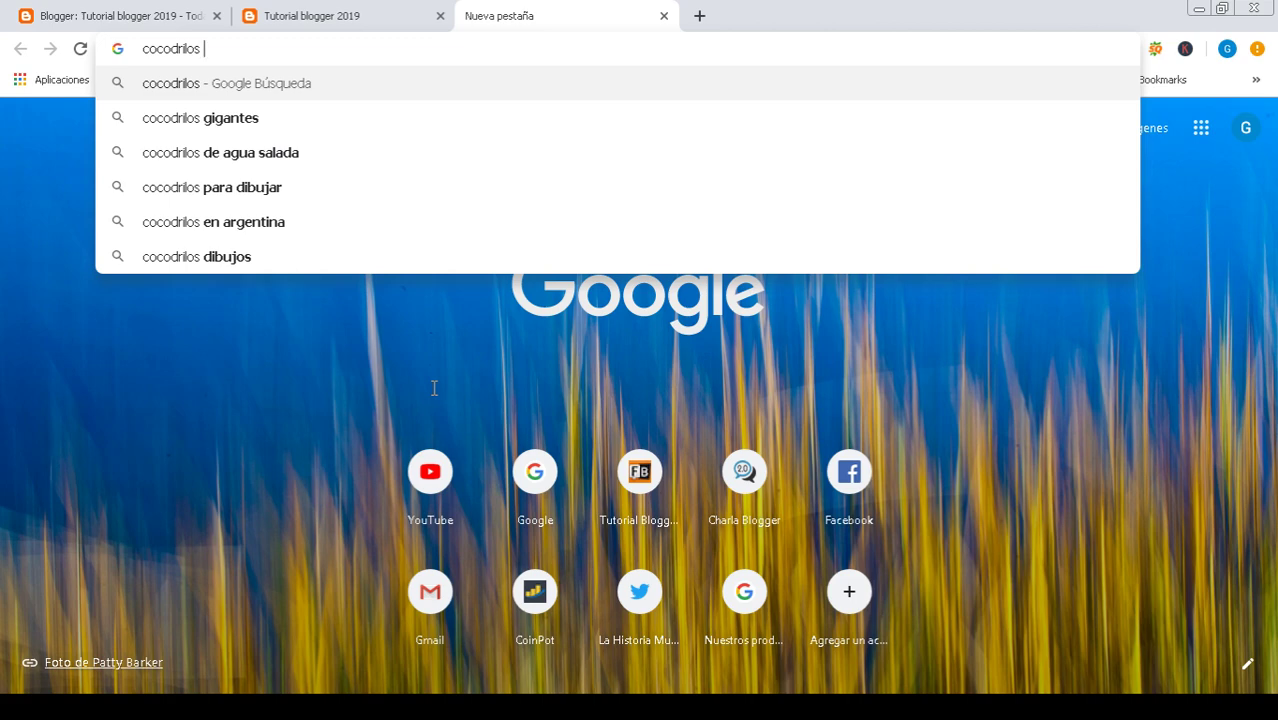
{"action": "type", "text": "crianza"}
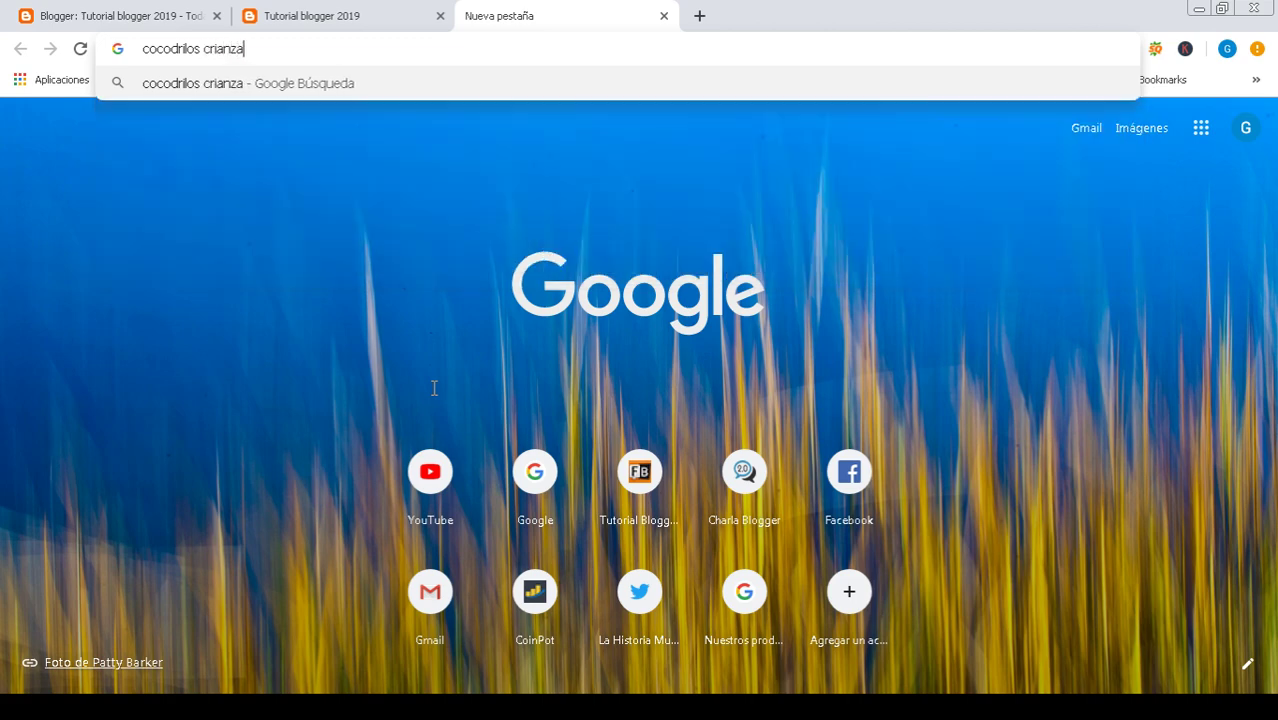
{"action": "key", "text": "Return"}
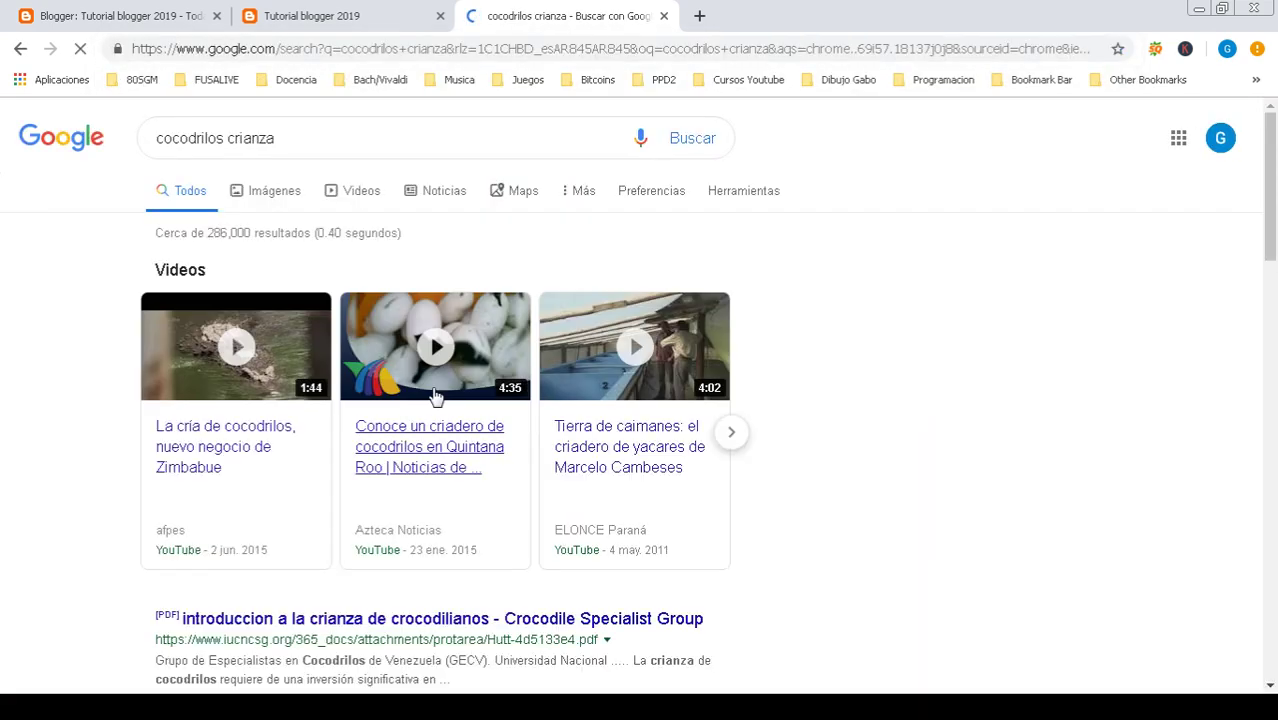
{"action": "scroll", "coordinate": [421, 352], "scroll_direction": "down", "scroll_amount": 4}
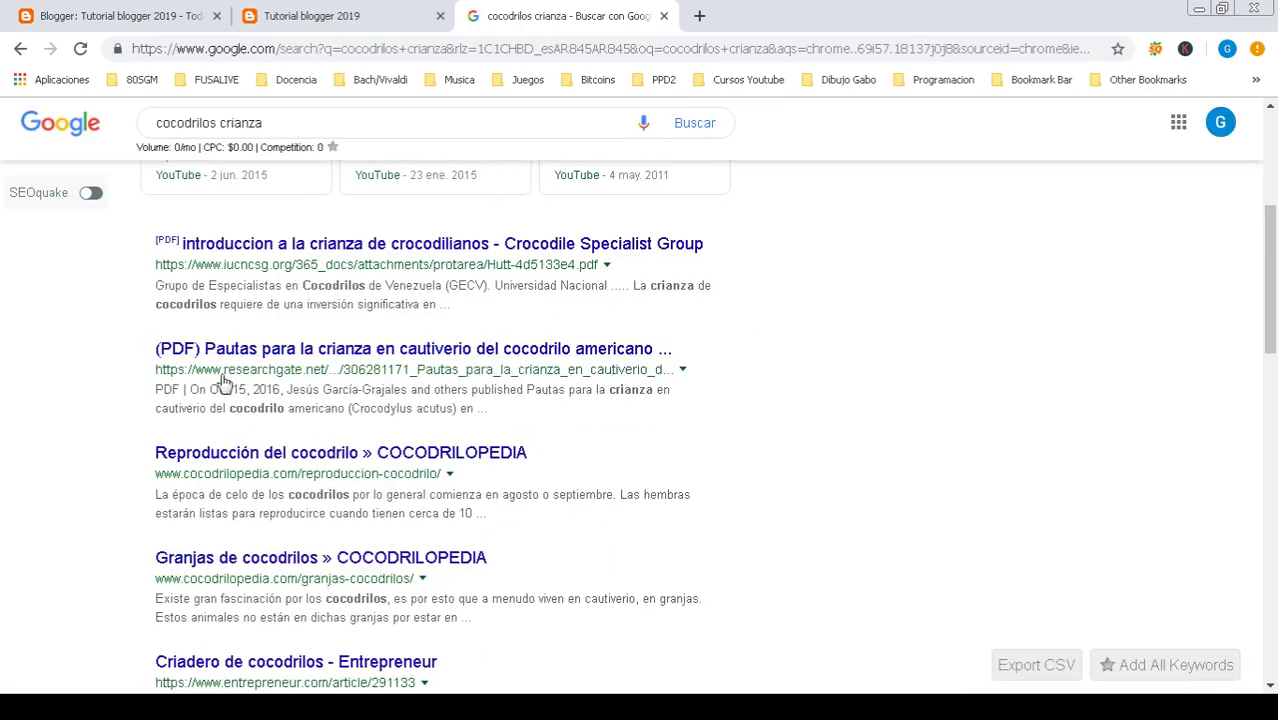
{"action": "scroll", "coordinate": [169, 300], "scroll_direction": "up", "scroll_amount": 4}
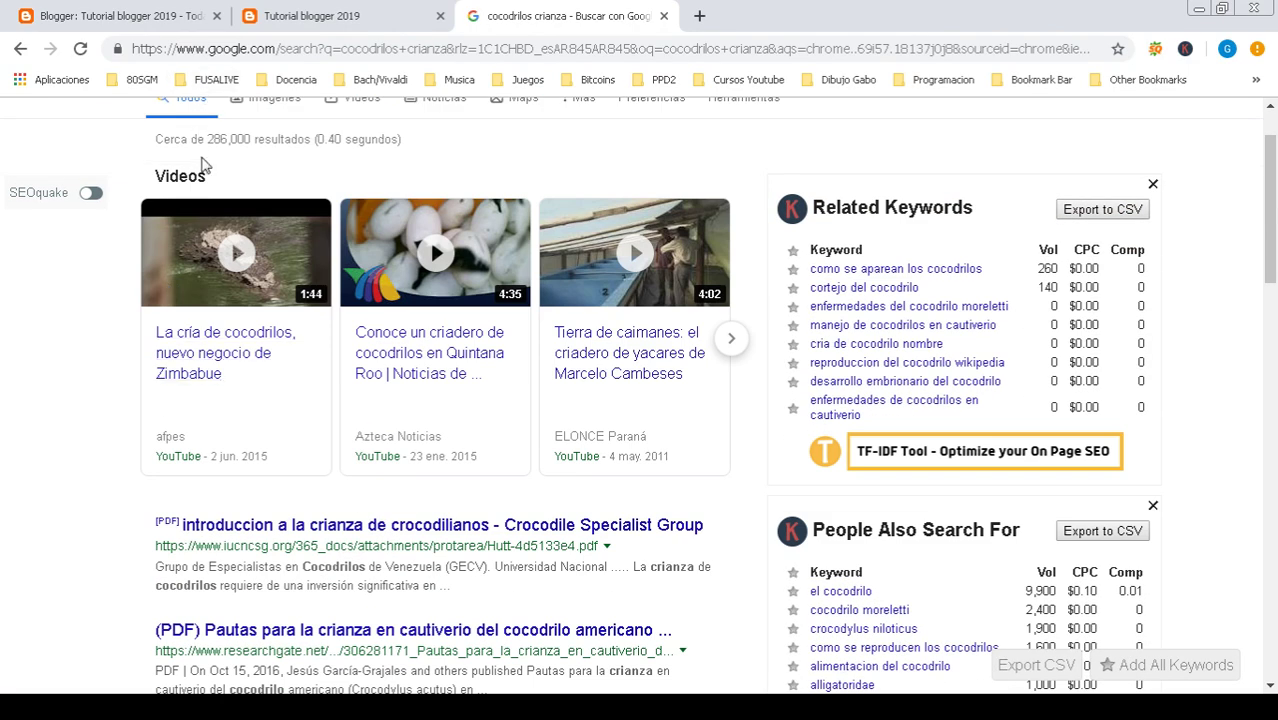
- Change the Google search to "cocodrilos foro" to look for forums on the topic
{"action": "left_click", "coordinate": [258, 140]}
{"action": "double_click", "coordinate": [258, 140]}
{"action": "type", "text": "foro"}
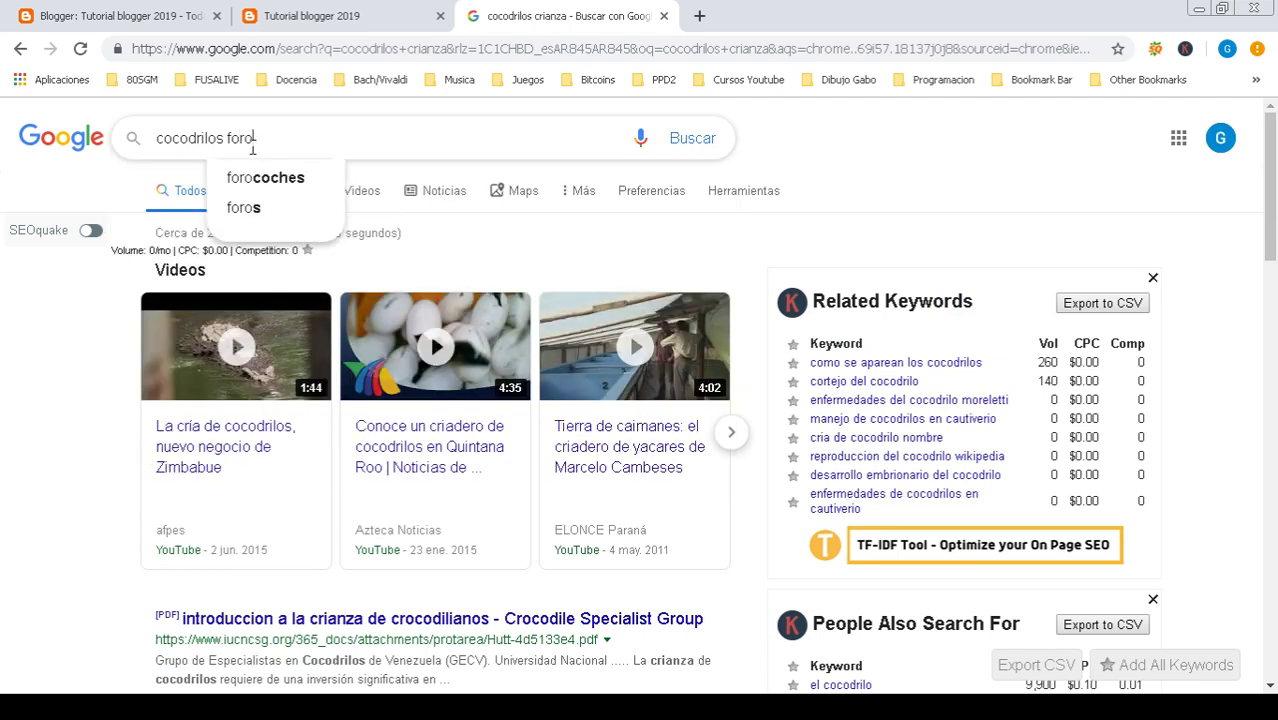
{"action": "key", "text": "Return"}
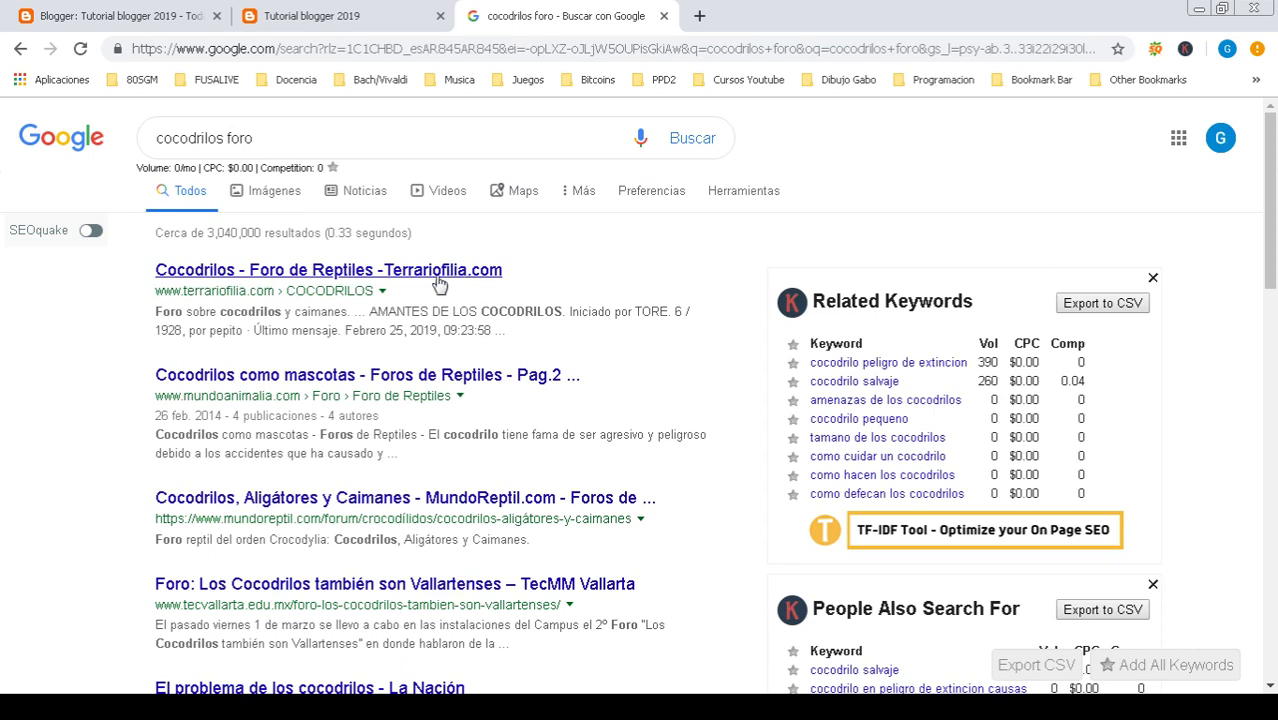
- Open the Terrariofilia, MundoAnimalia and MundoReptil forum results in separate new tabs, keeping the search results open
{"action": "left_click", "coordinate": [378, 280]}
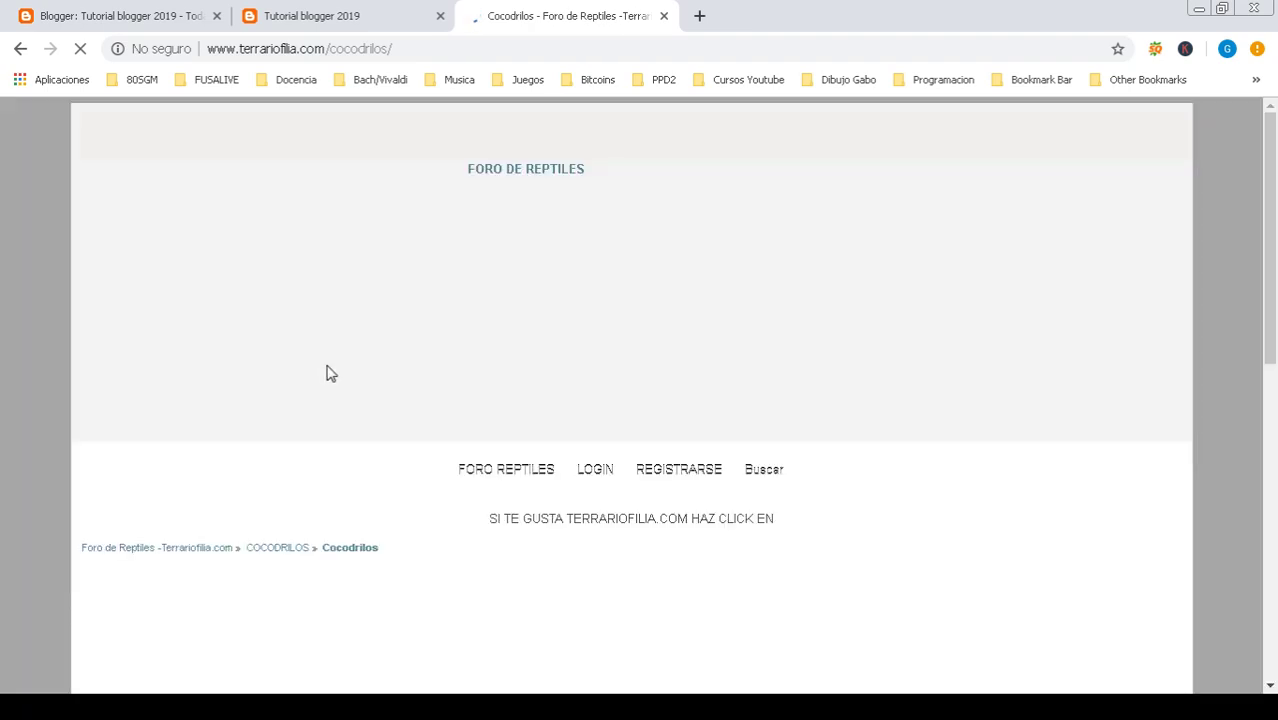
{"action": "left_click", "coordinate": [19, 52]}
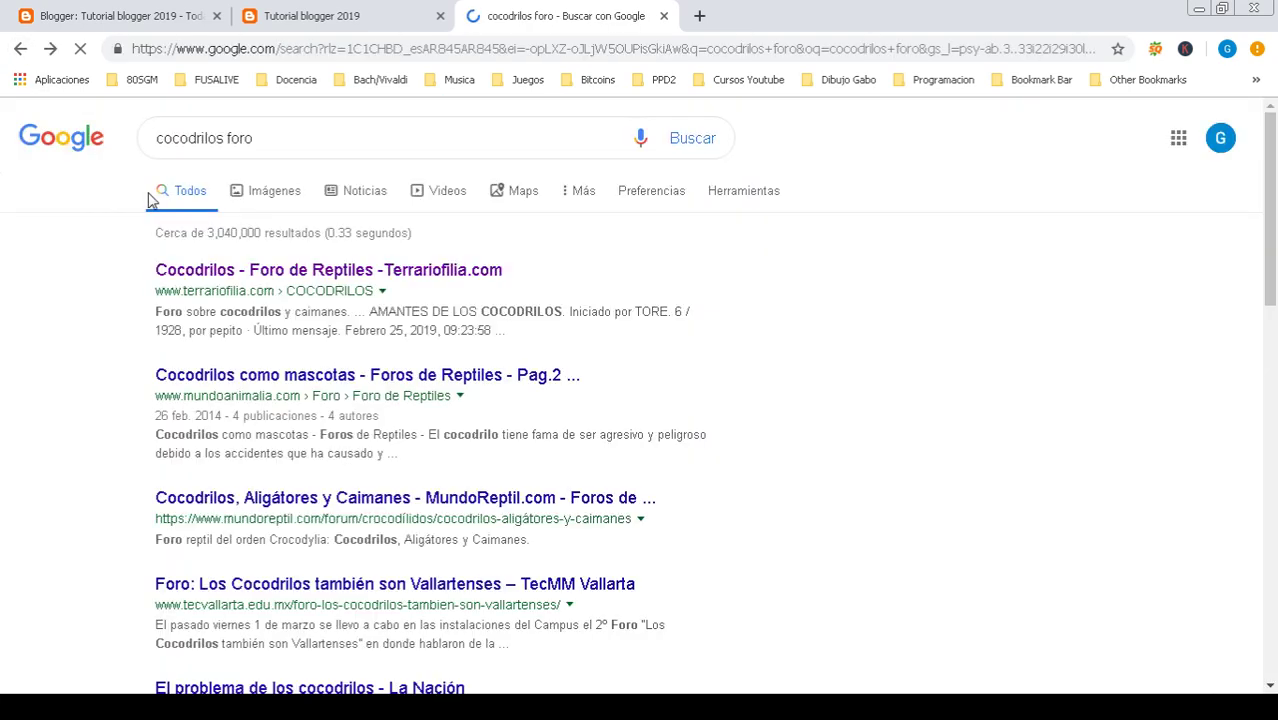
{"action": "right_click", "coordinate": [215, 273]}
{"action": "left_click", "coordinate": [290, 287]}
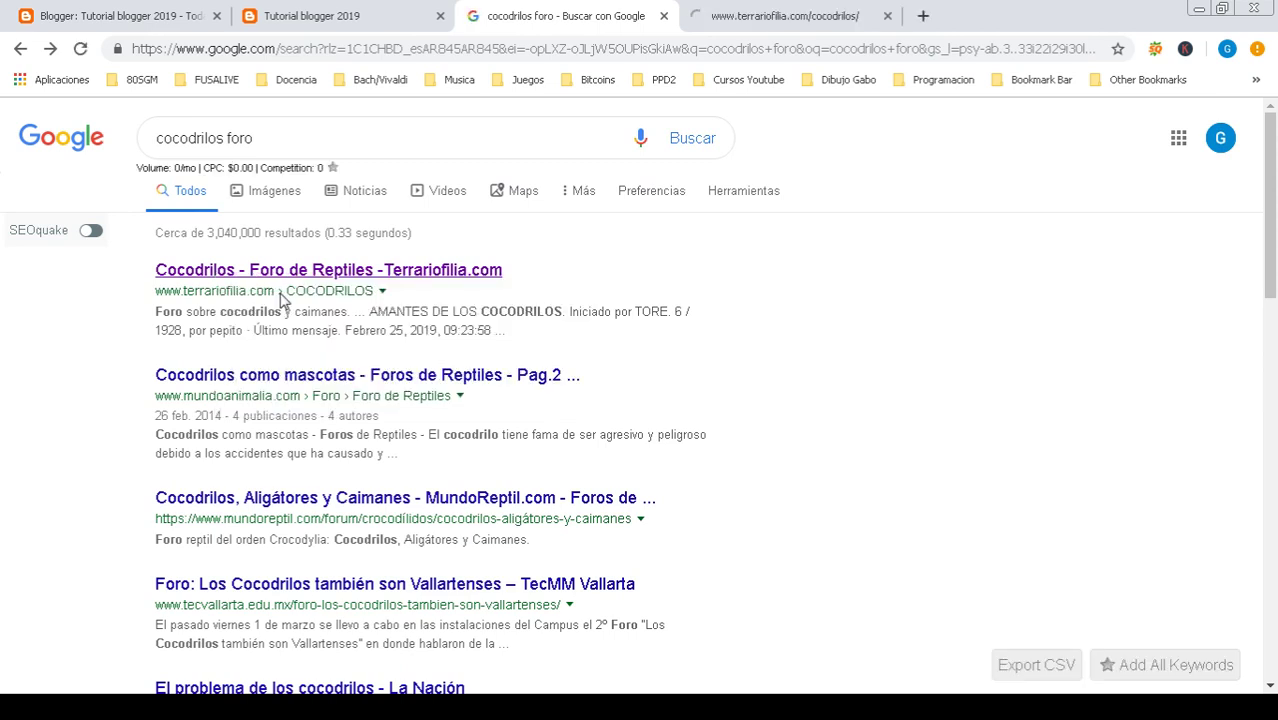
{"action": "right_click", "coordinate": [256, 378]}
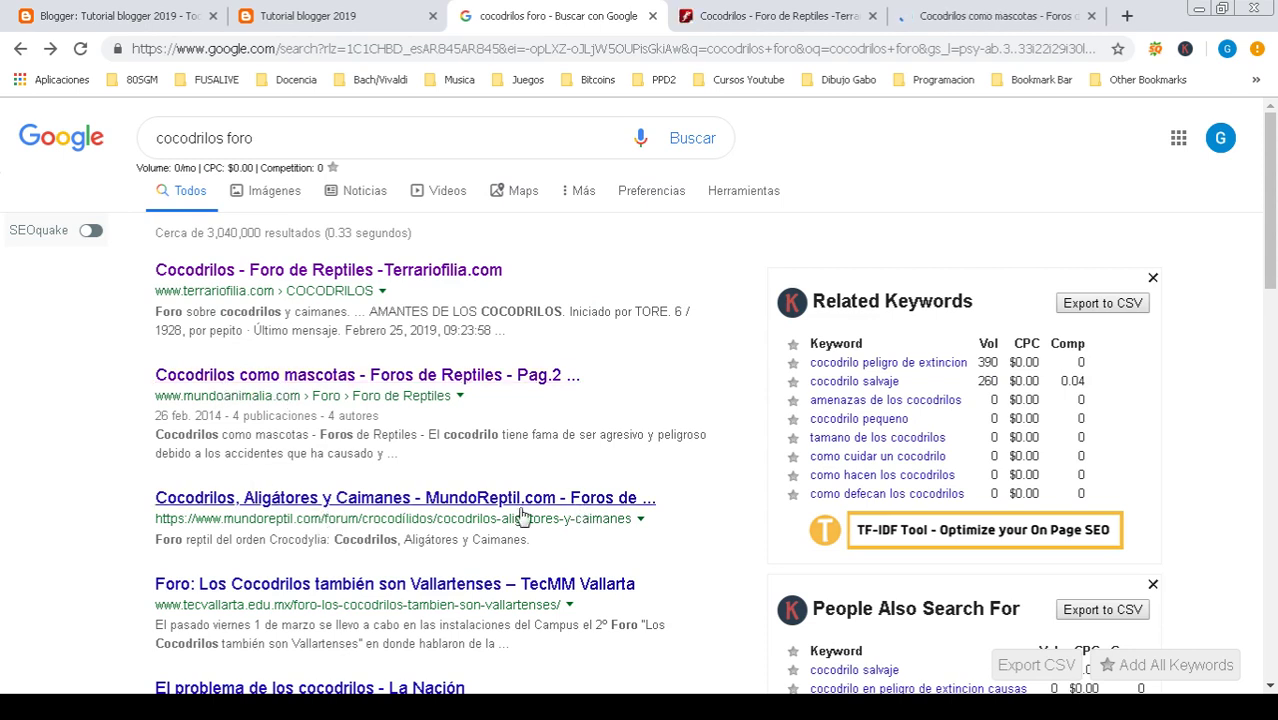
{"action": "right_click", "coordinate": [248, 500]}
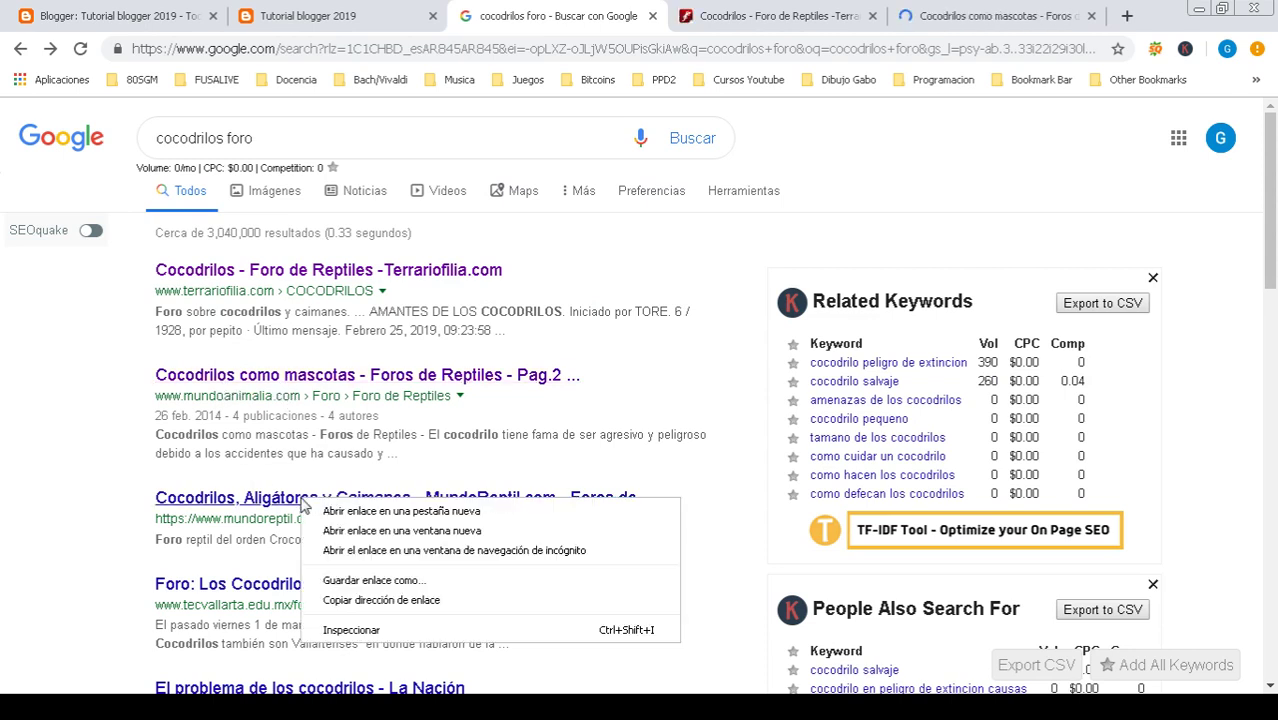
{"action": "left_click", "coordinate": [336, 512]}
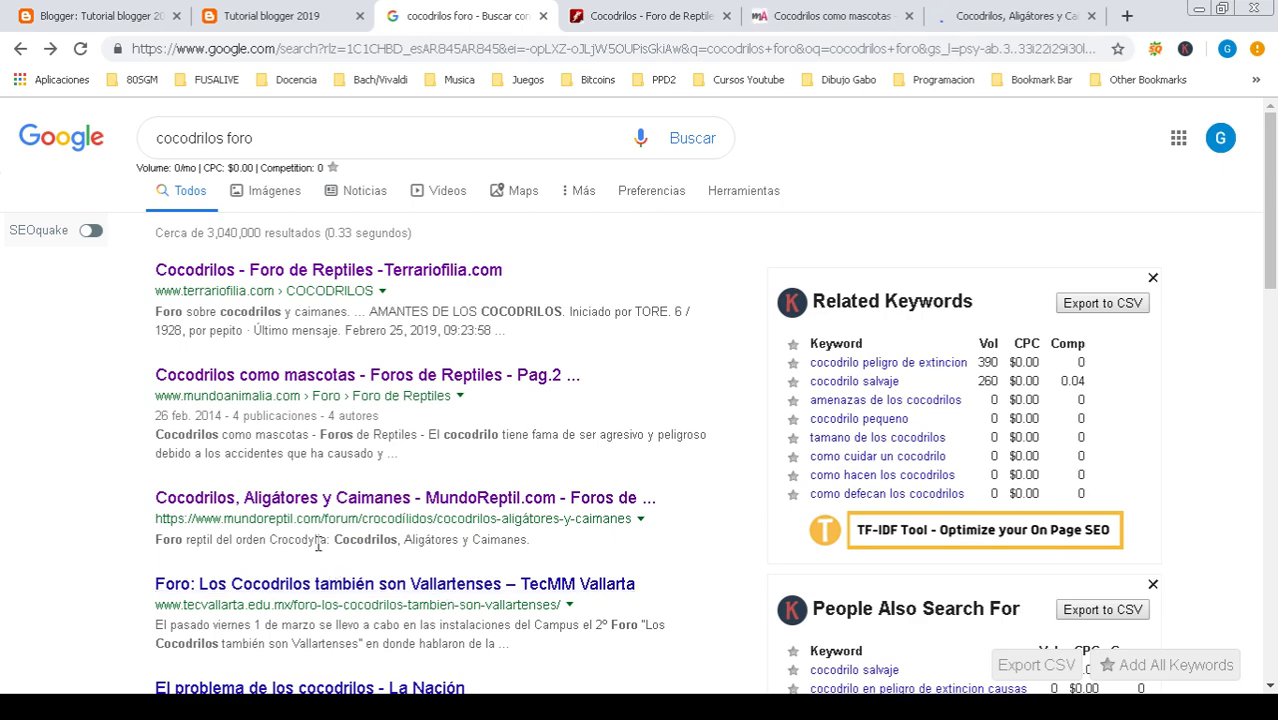
- Go to the second page of the forum search results and open the ForoCoches thread about crocodiles in a new tab
{"action": "scroll", "coordinate": [321, 543], "scroll_direction": "down", "scroll_amount": 2}
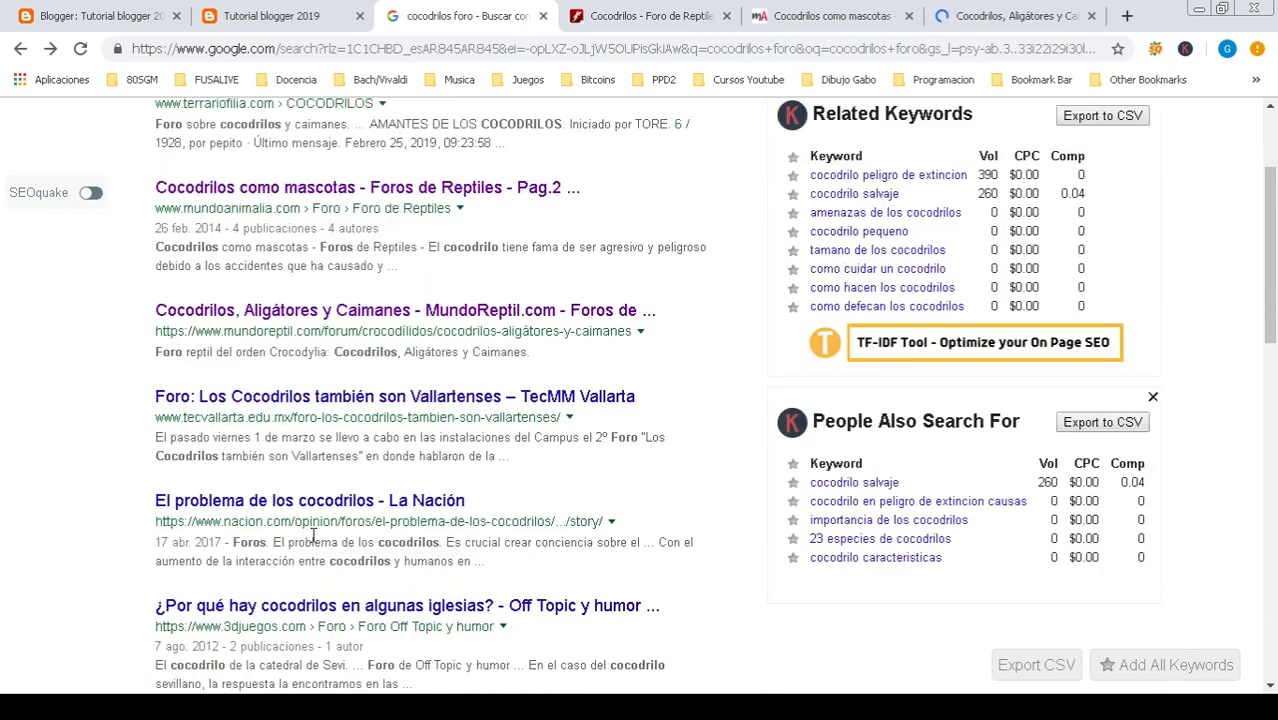
{"action": "scroll", "coordinate": [305, 545], "scroll_direction": "down", "scroll_amount": 1}
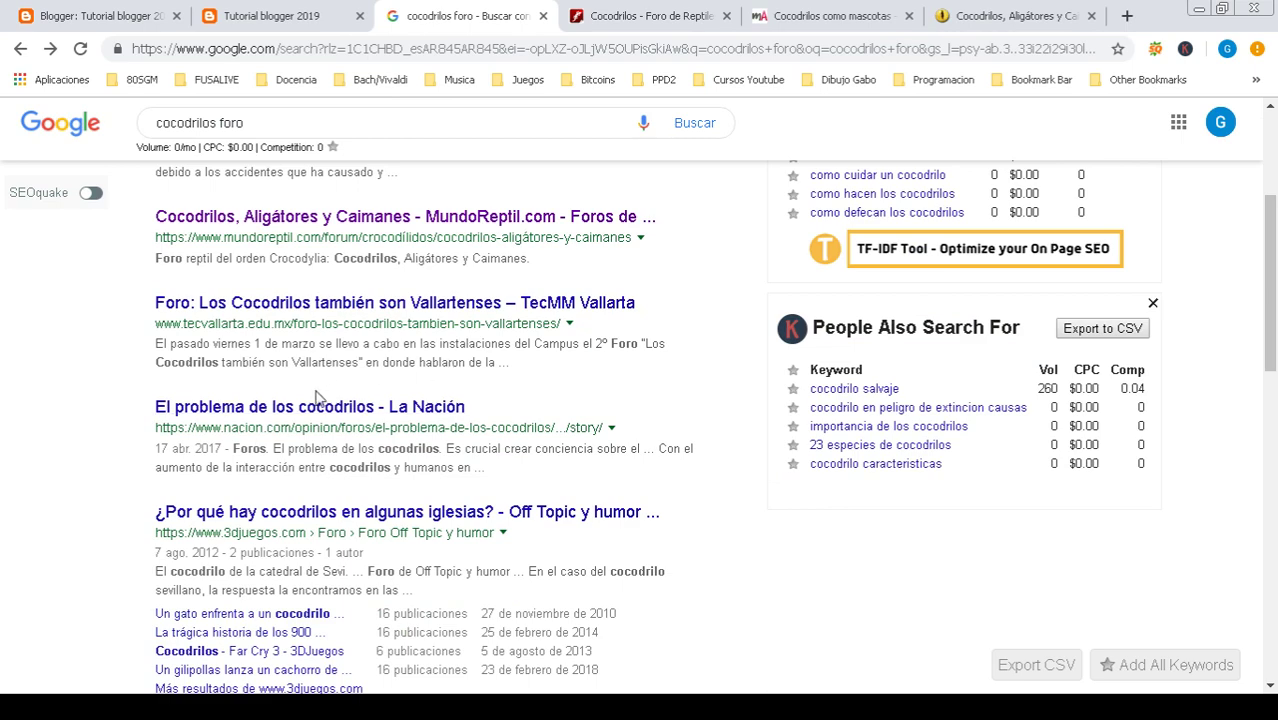
{"action": "left_click_drag", "start_coordinate": [1274, 256], "coordinate": [790, 557]}
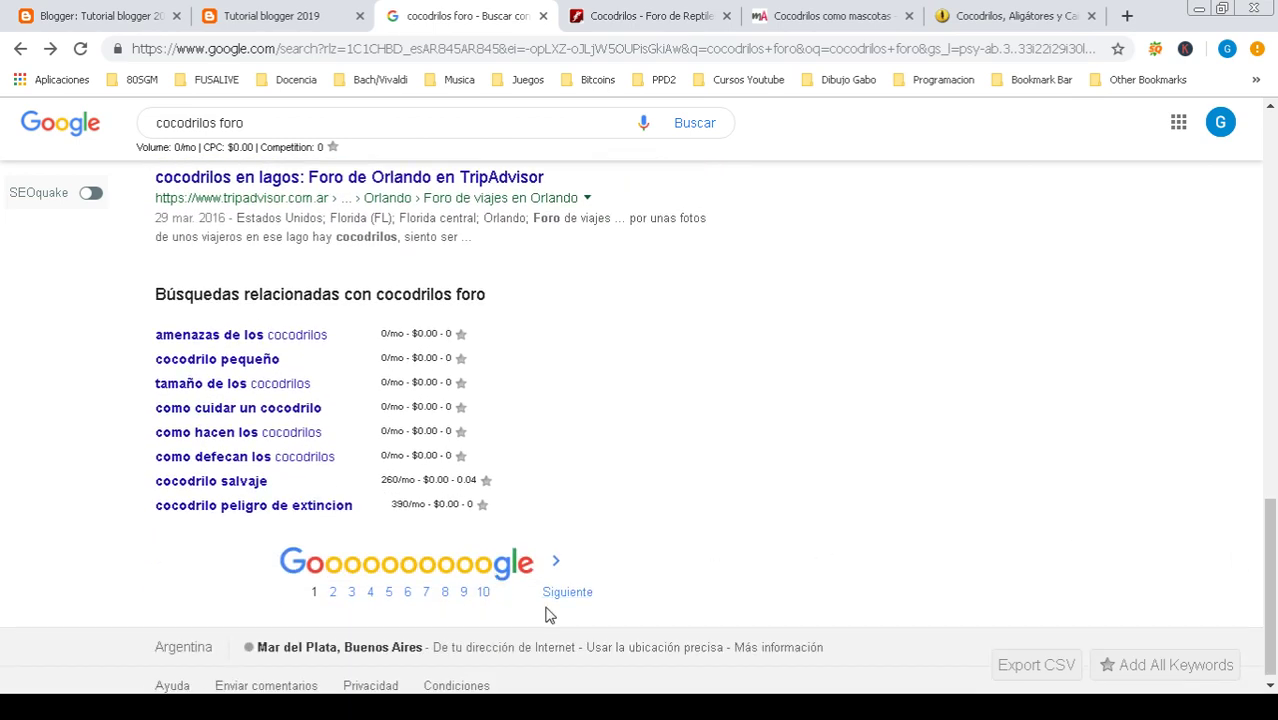
{"action": "left_click", "coordinate": [575, 598]}
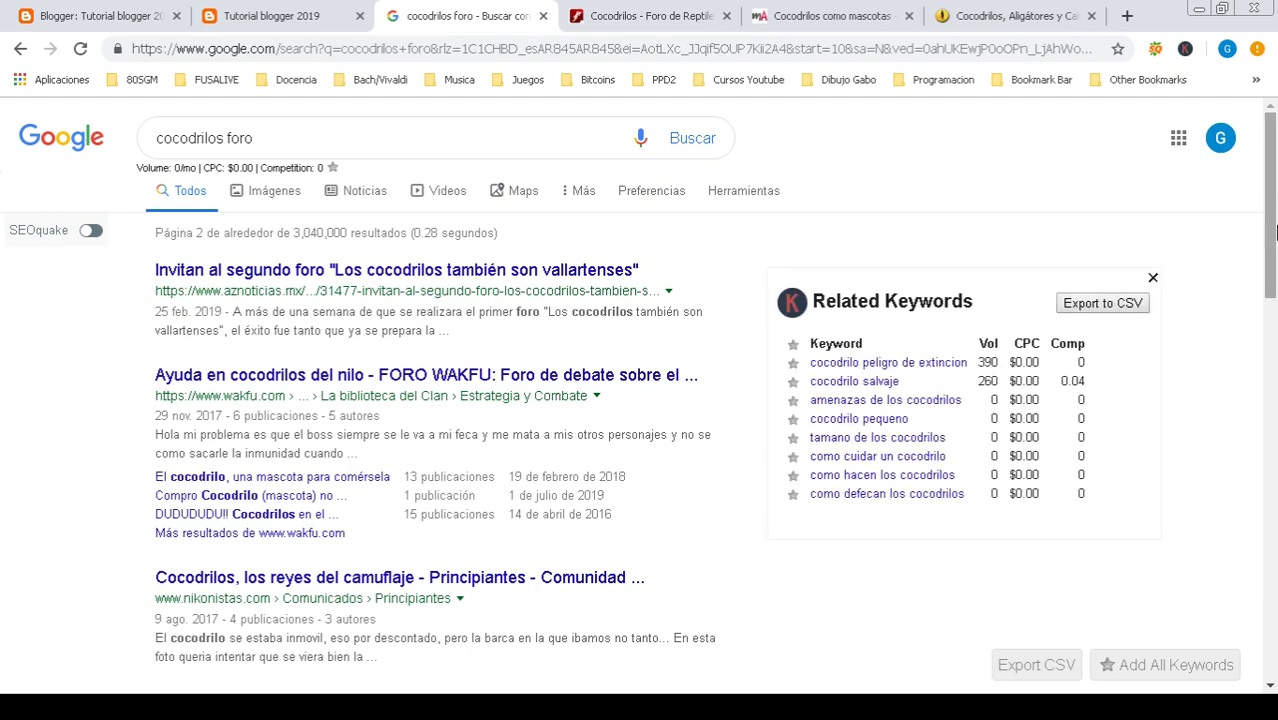
{"action": "left_click_drag", "start_coordinate": [1272, 210], "coordinate": [1272, 351]}
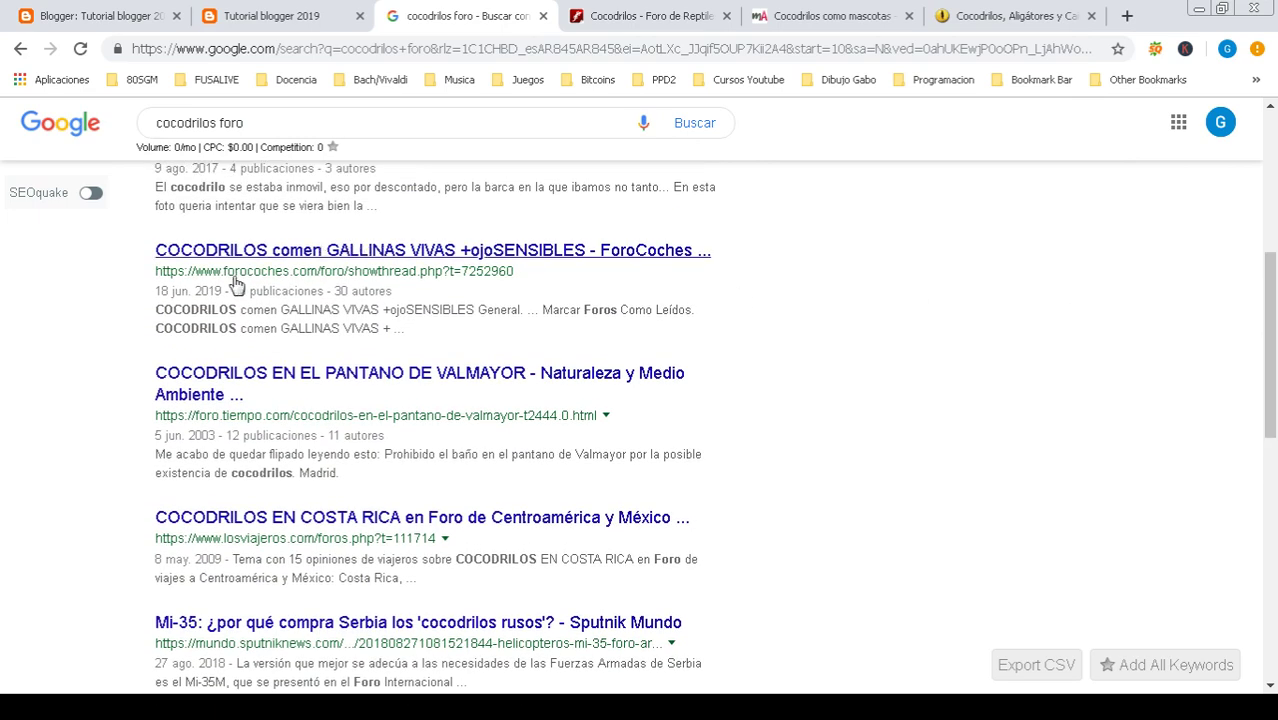
{"action": "right_click", "coordinate": [298, 250]}
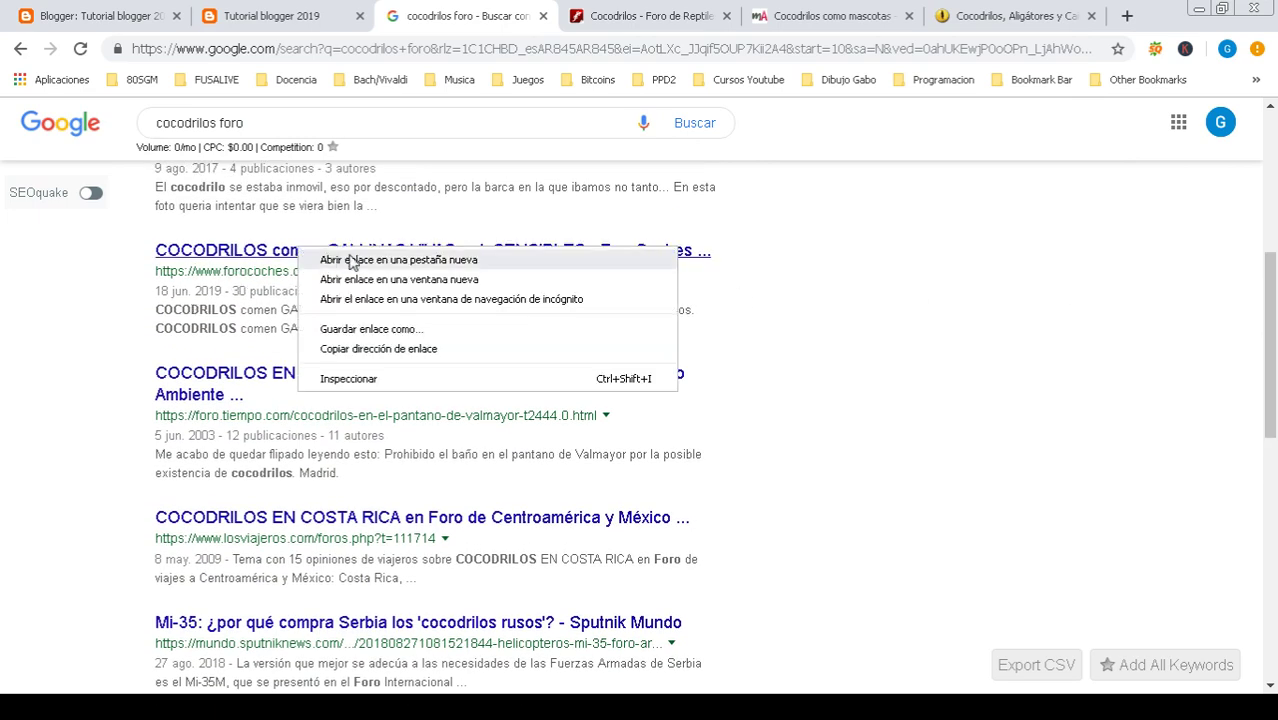
{"action": "left_click", "coordinate": [352, 262]}
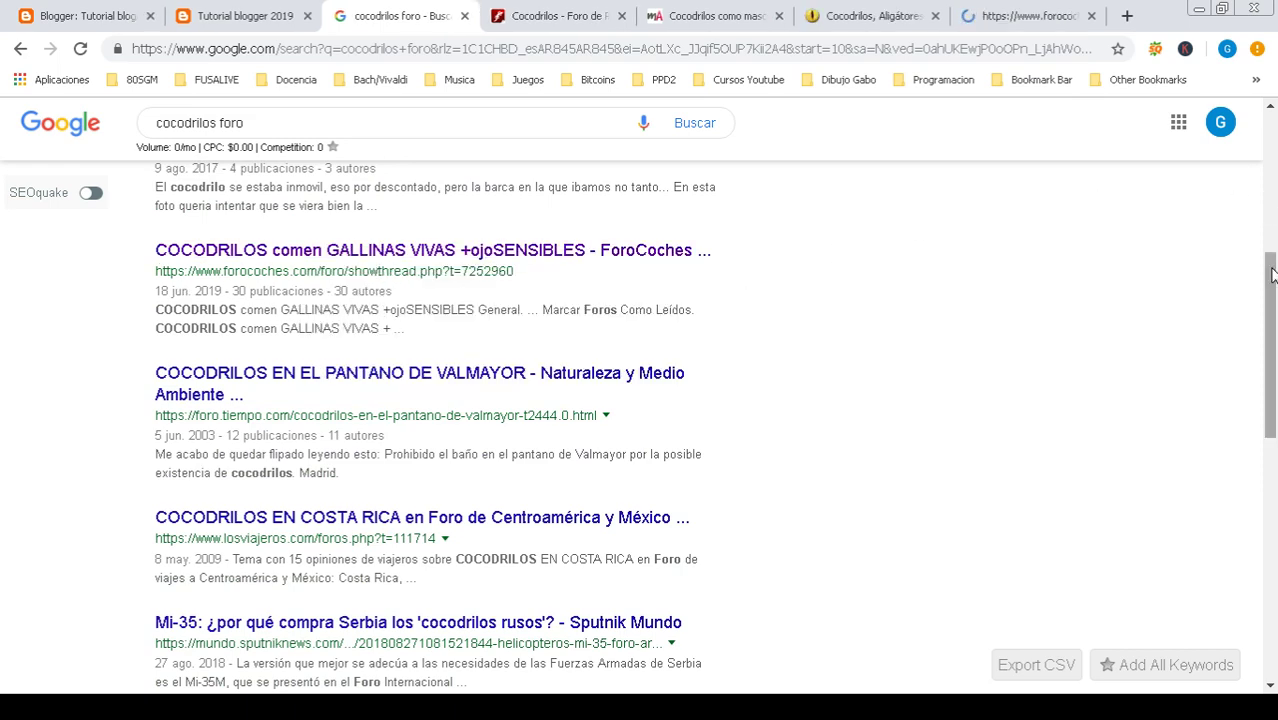
{"action": "left_click_drag", "start_coordinate": [1272, 271], "coordinate": [1272, 506]}
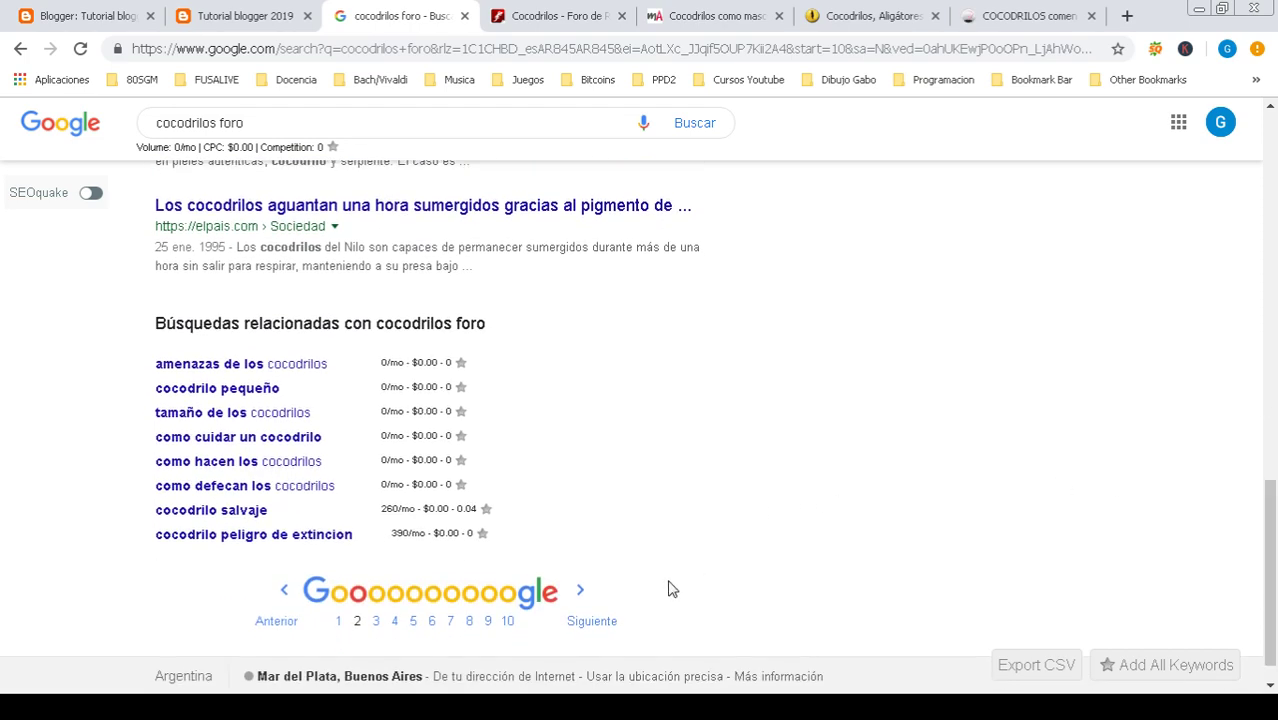
- Go to the third page of the forum search results and review the threads and last-message dates on Terrariofilia's Cocodrilos board
{"action": "left_click", "coordinate": [584, 626]}
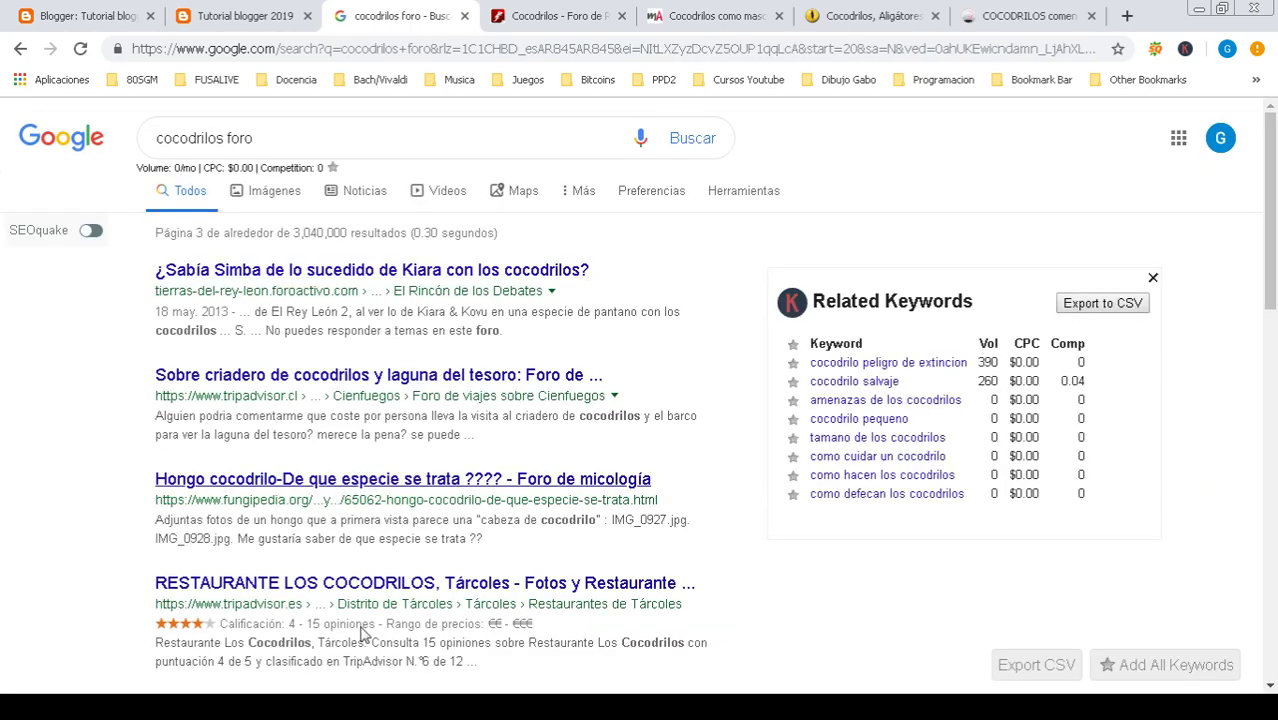
{"action": "left_click", "coordinate": [524, 18]}
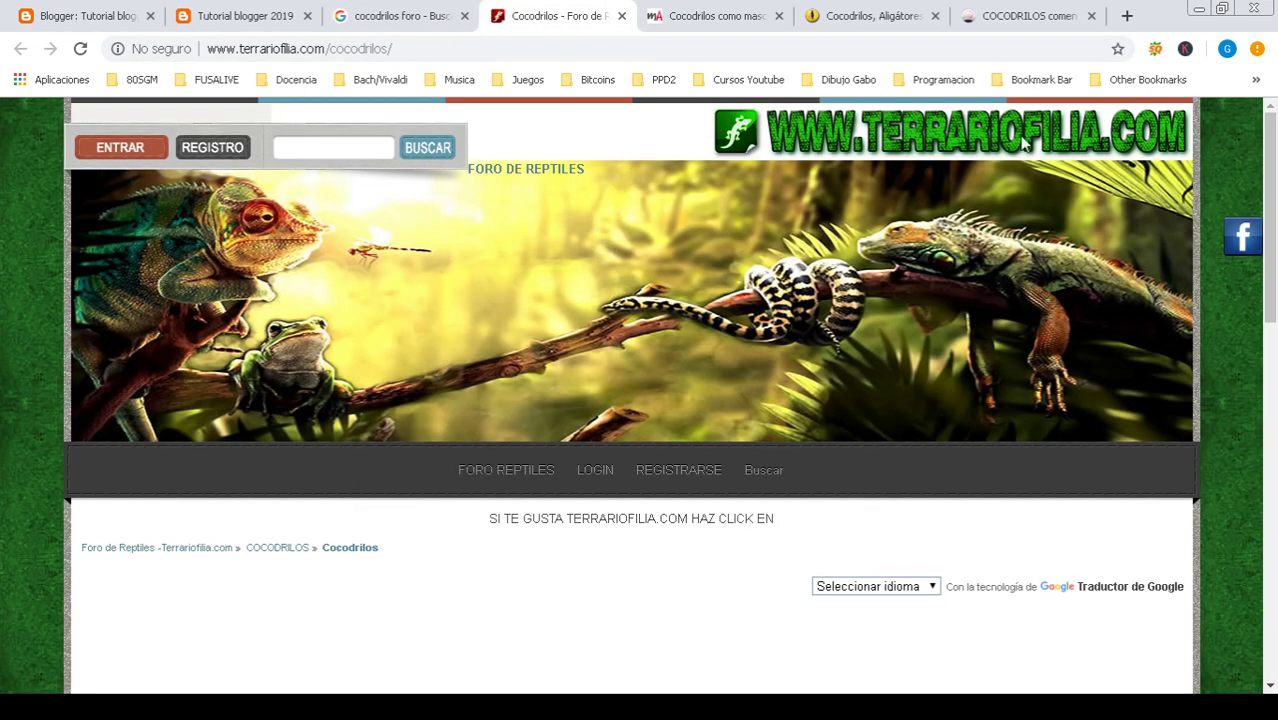
{"action": "left_click_drag", "start_coordinate": [1268, 135], "coordinate": [1273, 354]}
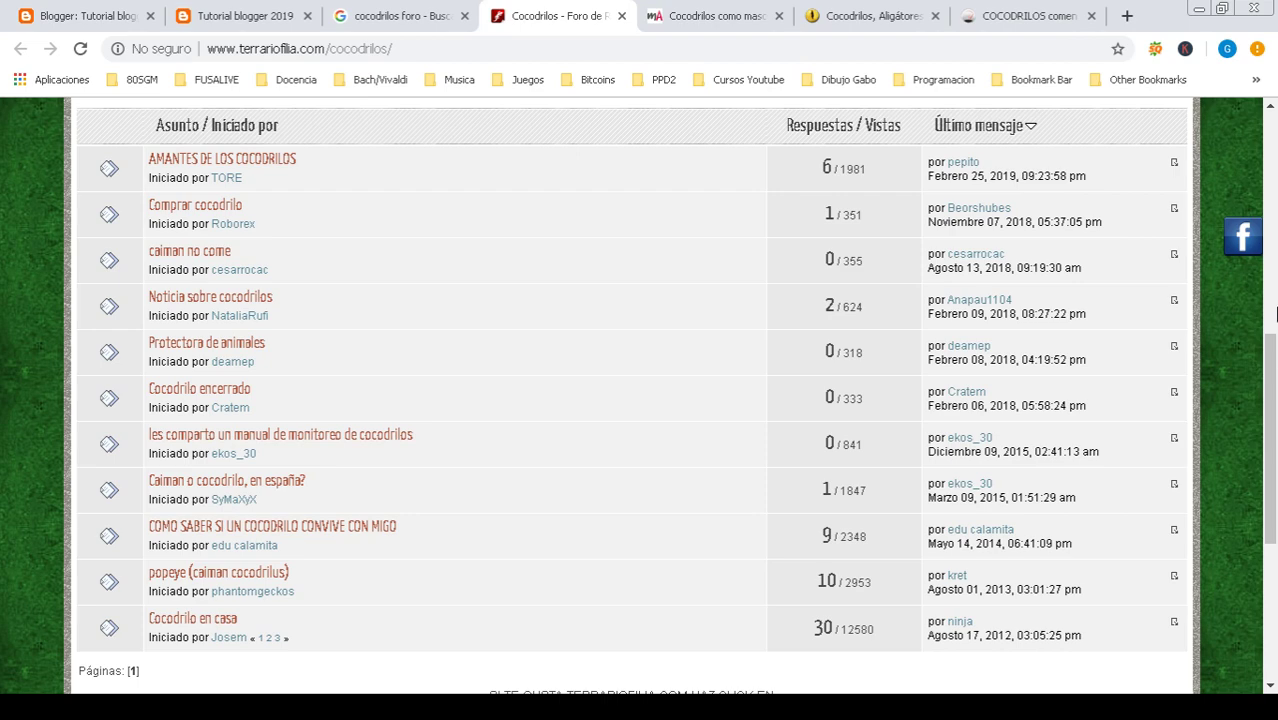
{"action": "left_click_drag", "start_coordinate": [1274, 314], "coordinate": [1273, 215]}
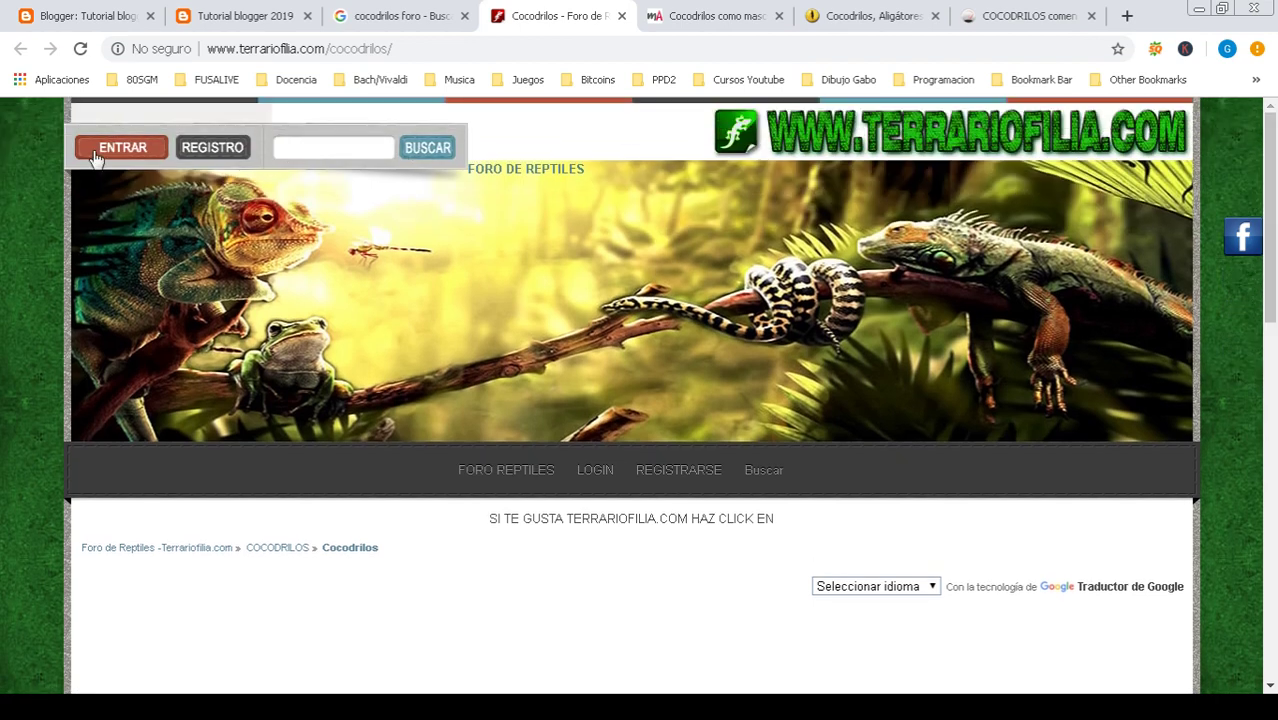
- Open Terrariofilia's registration page and look through the registration agreement down to its acceptance option
{"action": "left_click", "coordinate": [226, 150]}
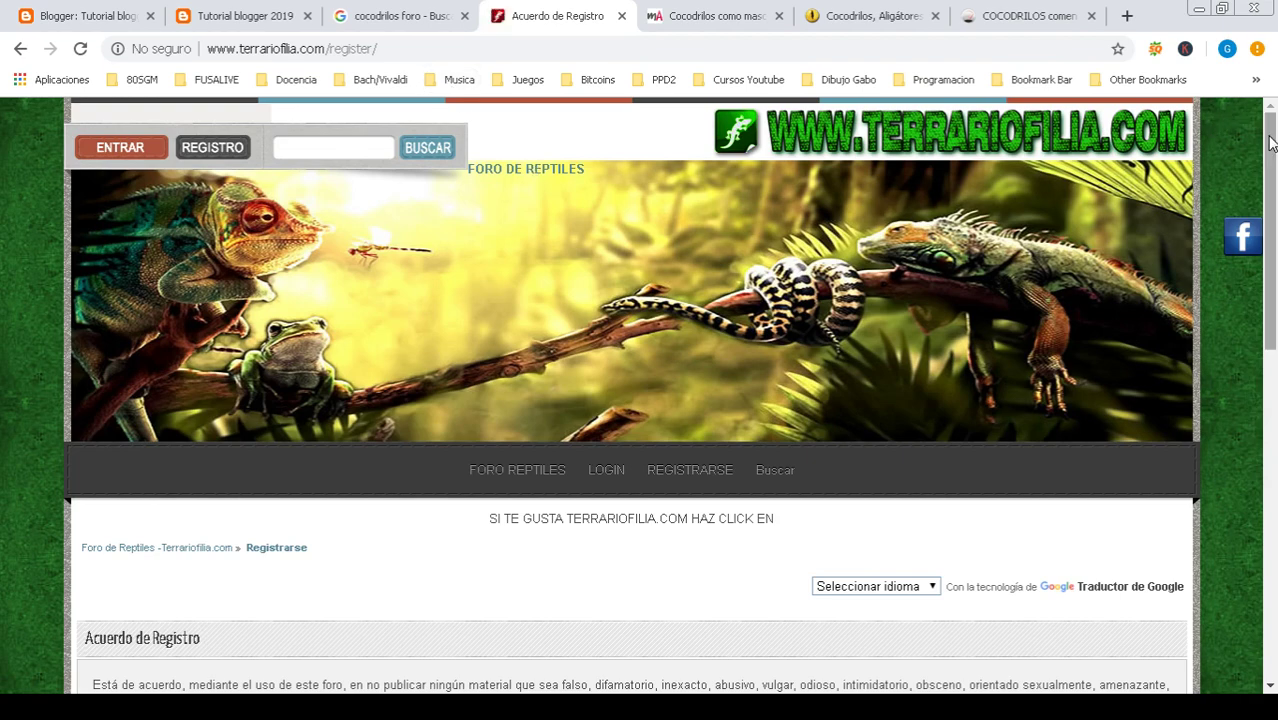
{"action": "left_click_drag", "start_coordinate": [1270, 146], "coordinate": [1270, 408]}
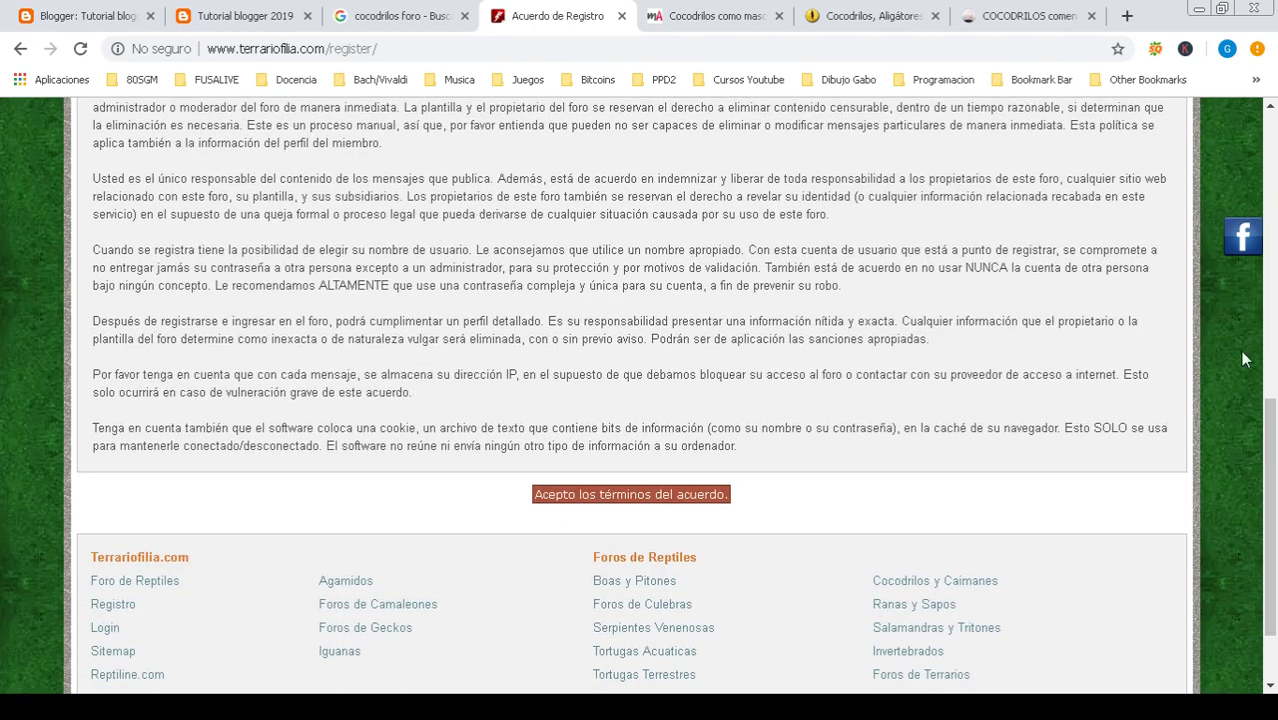
- On MundoAnimalia, go from the crocodile thread to Foro de Reptiles and check the topics and their last-message dates
{"action": "left_click", "coordinate": [705, 16]}
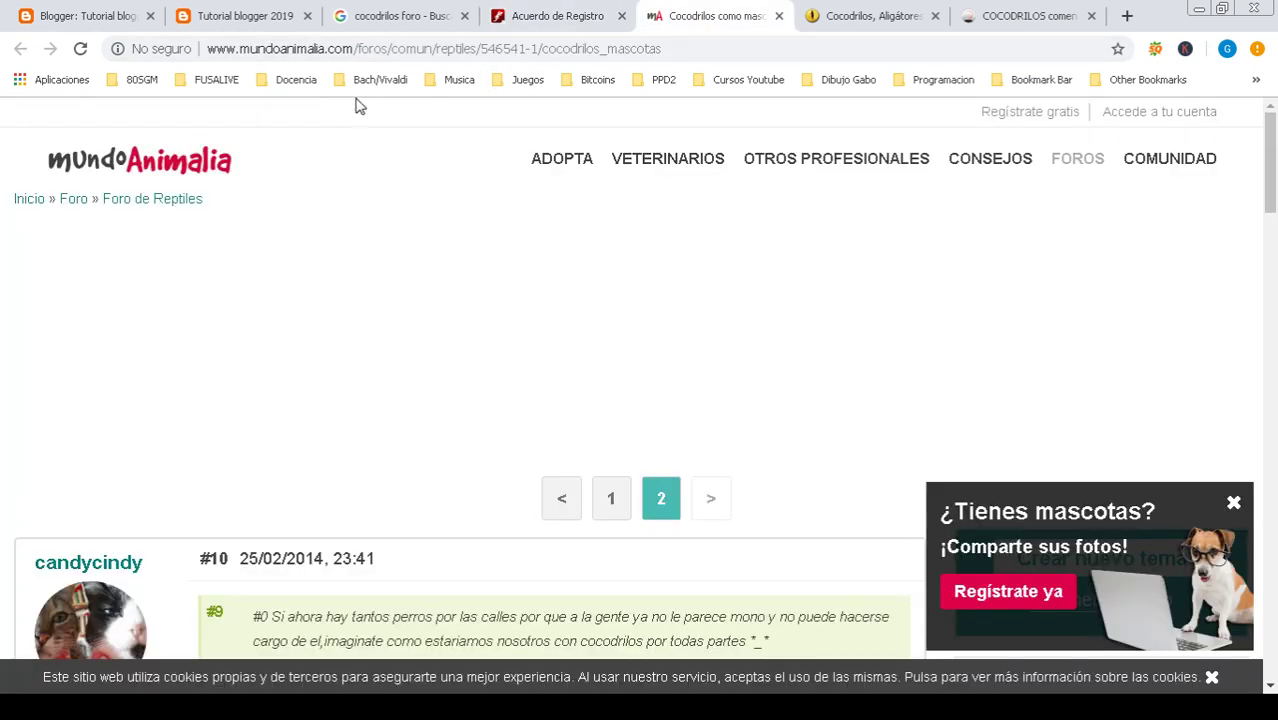
{"action": "mouse_move", "coordinate": [555, 182]}
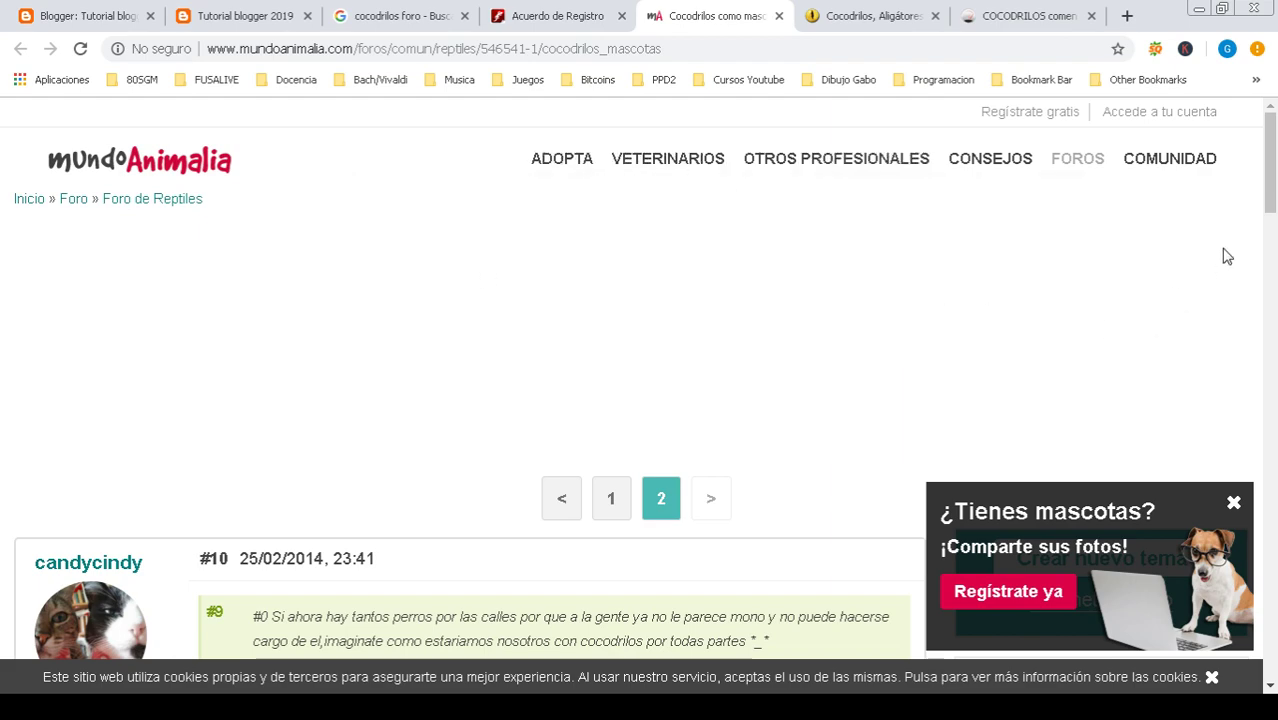
{"action": "left_click_drag", "start_coordinate": [1268, 155], "coordinate": [1274, 95]}
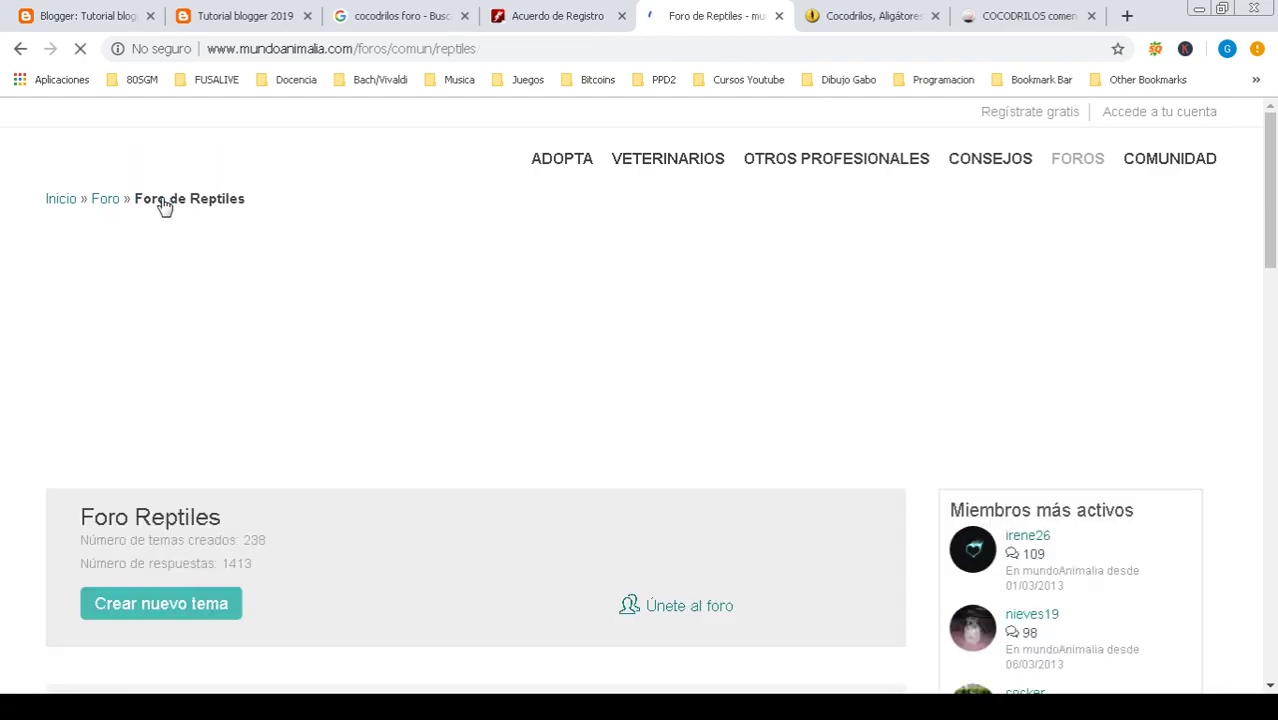
{"action": "left_click_drag", "start_coordinate": [1270, 140], "coordinate": [1275, 208]}
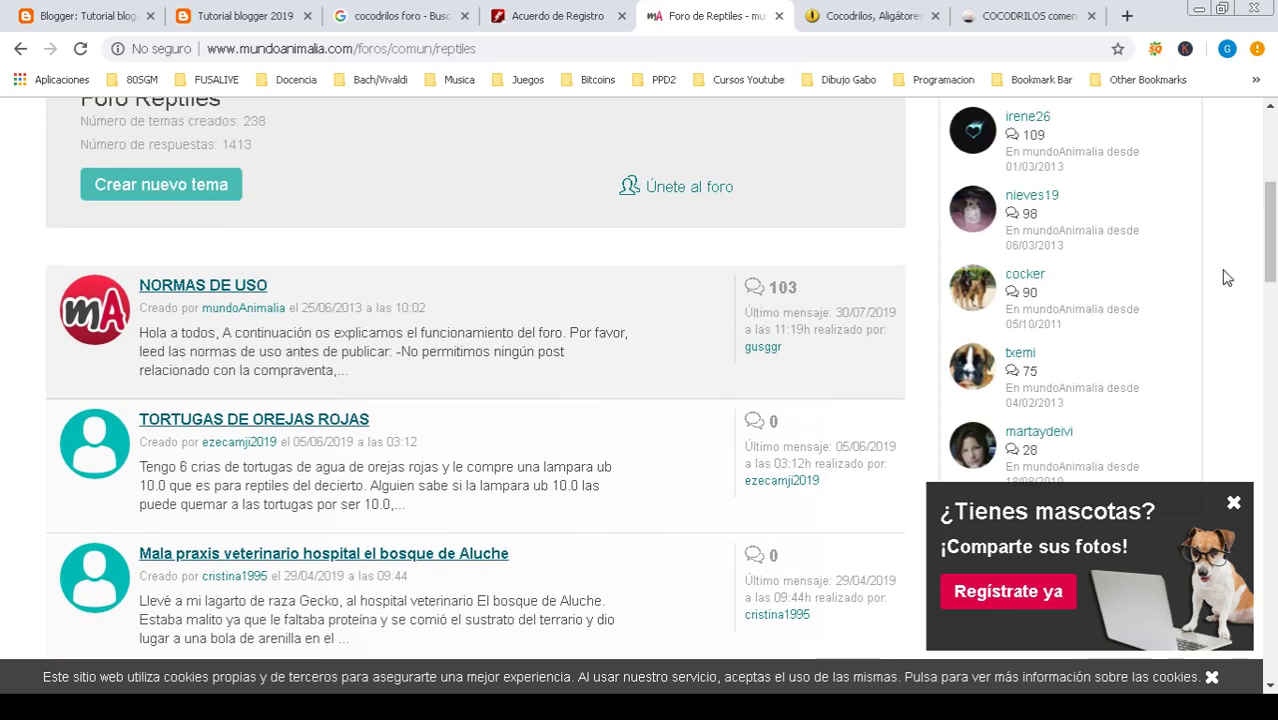
{"action": "left_click_drag", "start_coordinate": [1273, 210], "coordinate": [1274, 284]}
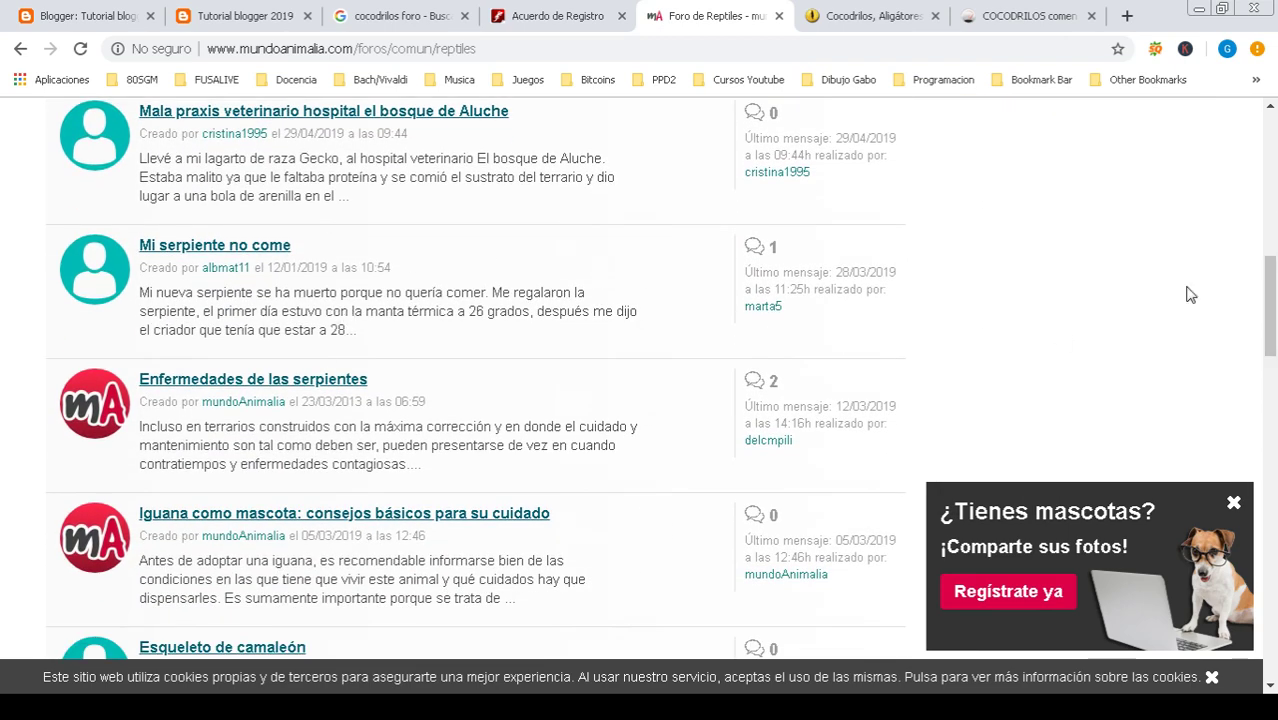
- Examine the topics, replies and last-message dates in MundoReptil's Cocodrilos, Aligátores y Caimanes forum
{"action": "left_click", "coordinate": [845, 18]}
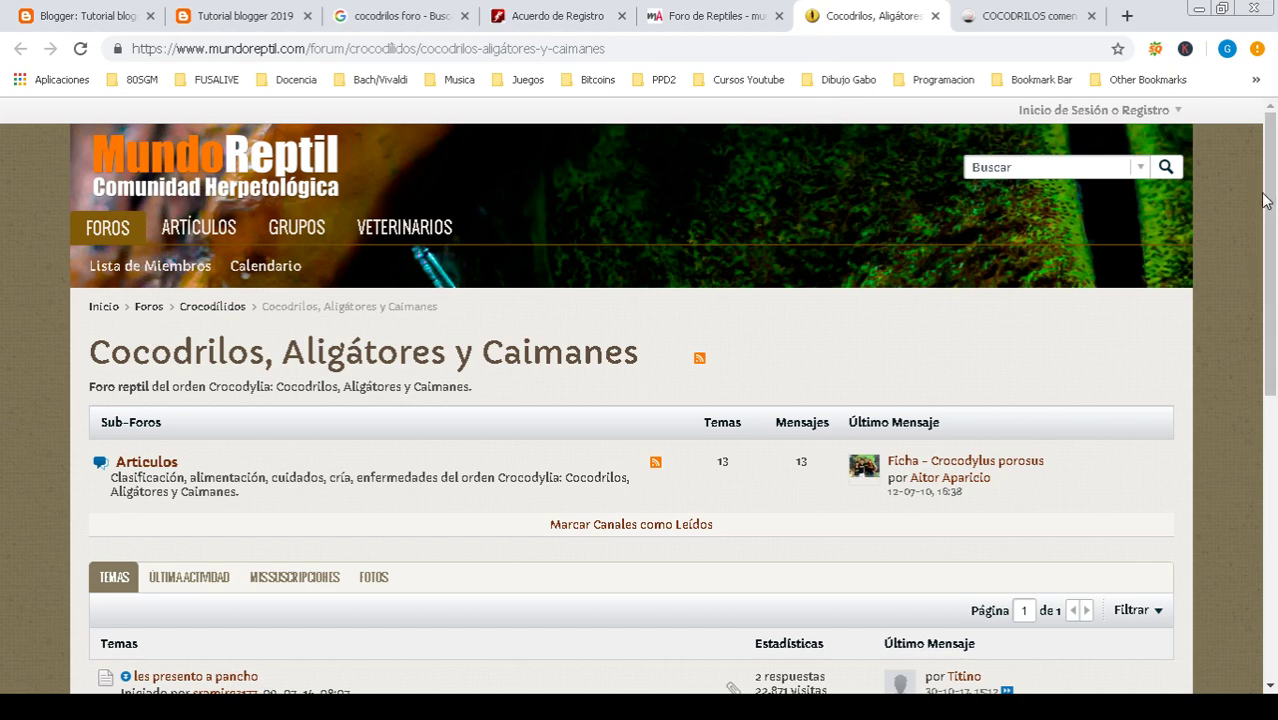
{"action": "scroll", "coordinate": [1268, 240], "scroll_direction": "down", "scroll_amount": 3}
{"action": "left_click_drag", "start_coordinate": [1274, 256], "coordinate": [1197, 352]}
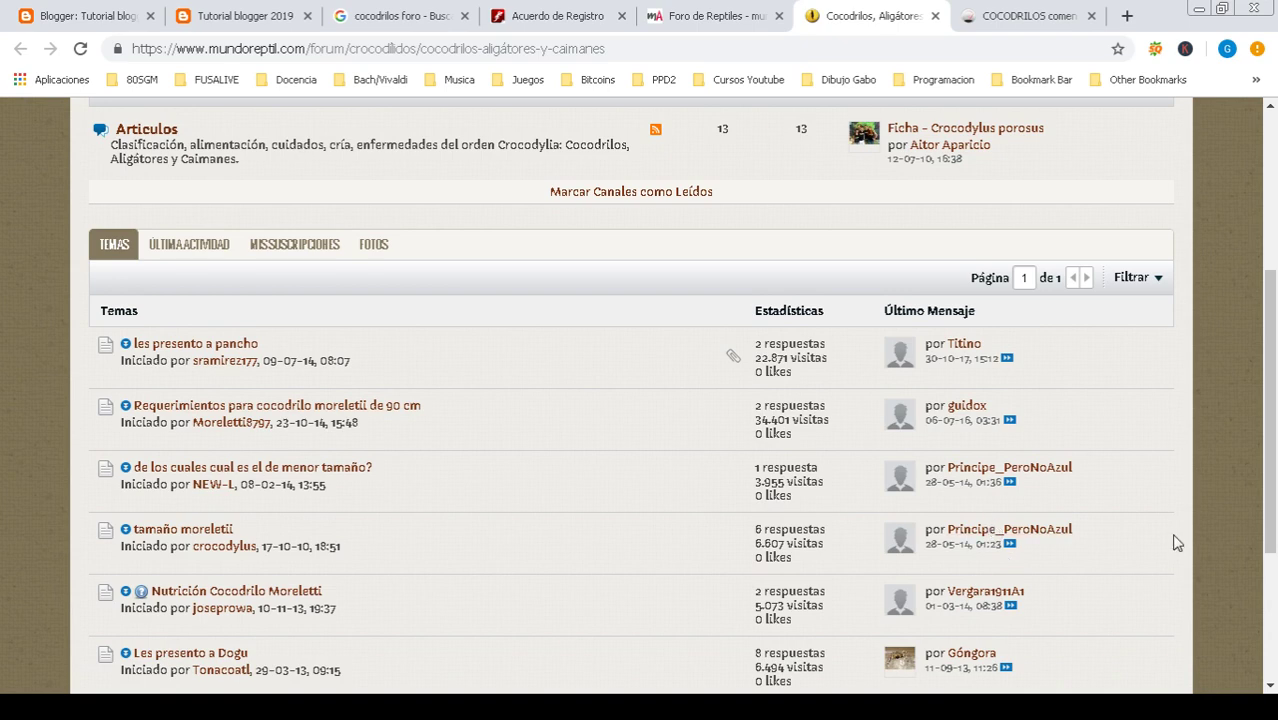
{"action": "left_click_drag", "start_coordinate": [1272, 420], "coordinate": [1272, 500]}
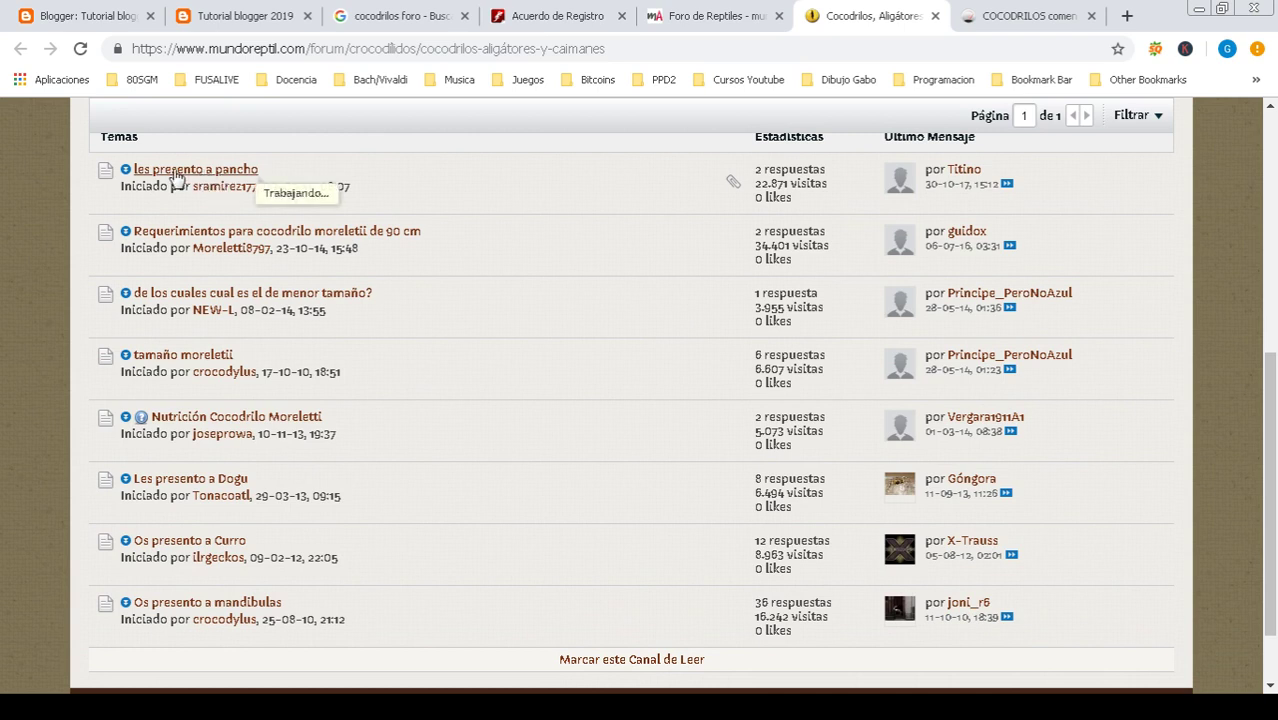
{"action": "mouse_move", "coordinate": [172, 178]}
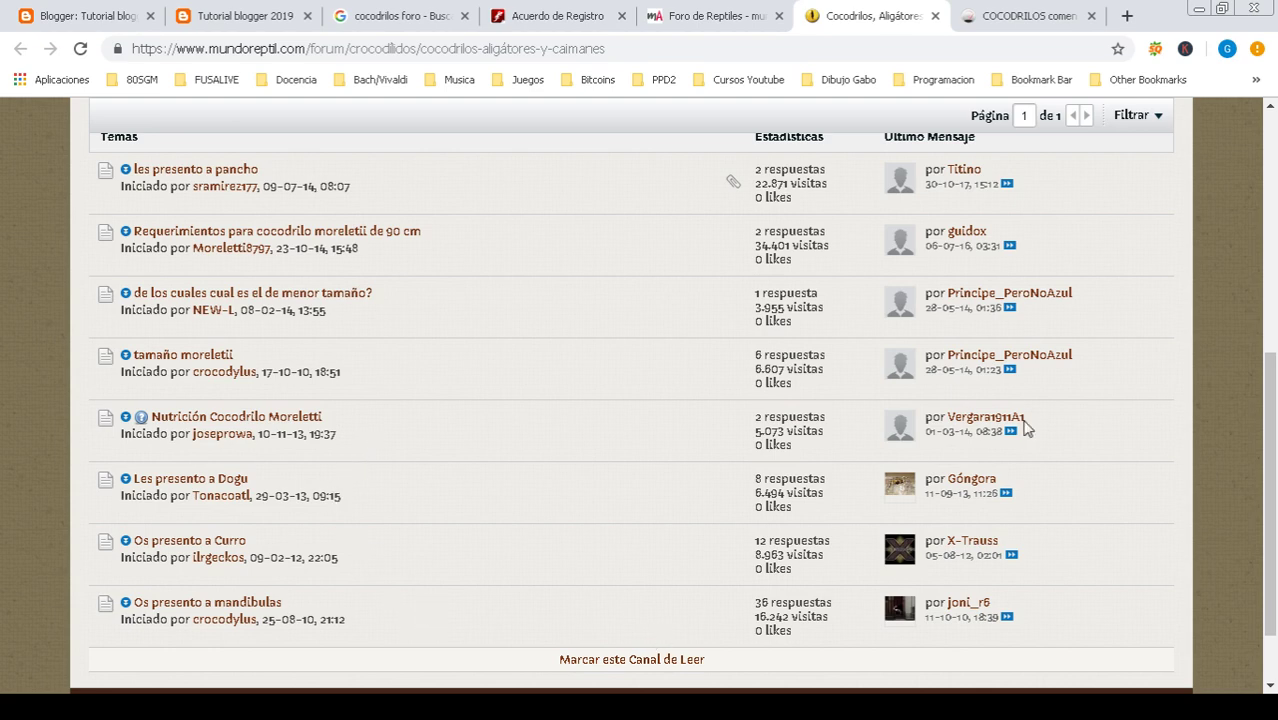
{"action": "left_click_drag", "start_coordinate": [1260, 500], "coordinate": [836, 112]}
- Look through the ForoCoches crocodile thread, dismissing the personal data notice
{"action": "left_click", "coordinate": [988, 14]}
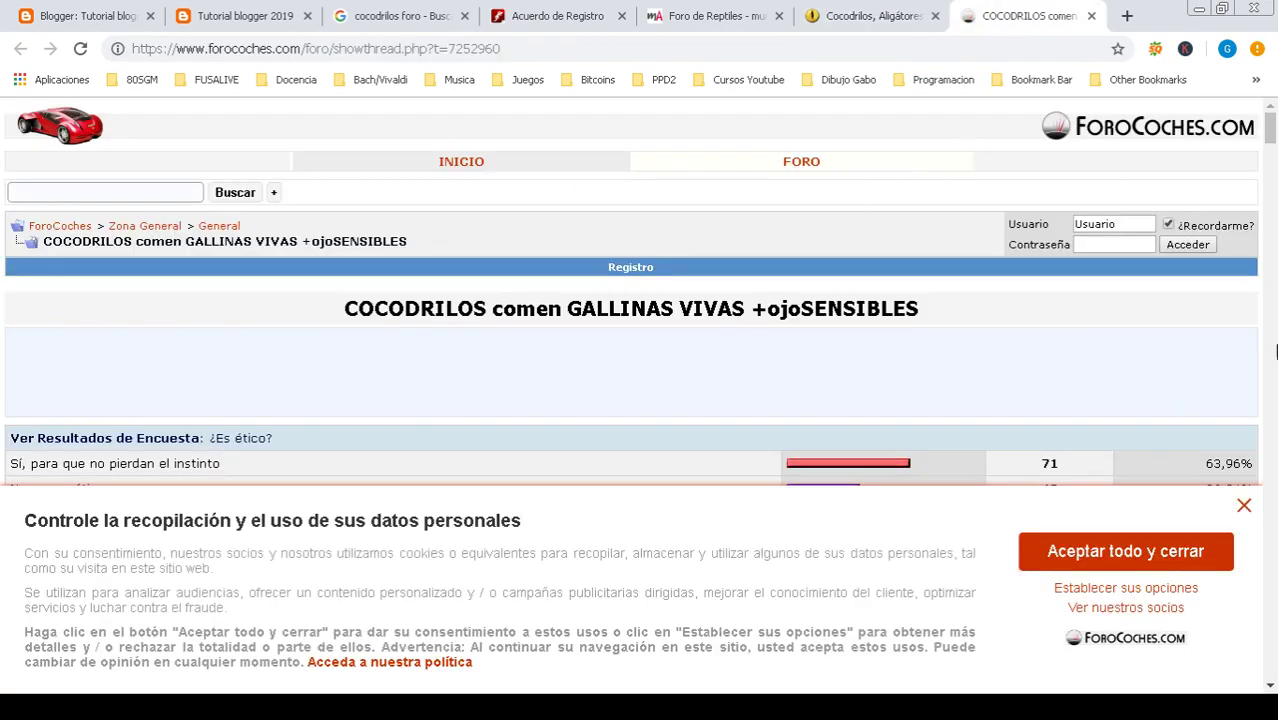
{"action": "left_click_drag", "start_coordinate": [1270, 127], "coordinate": [1272, 241]}
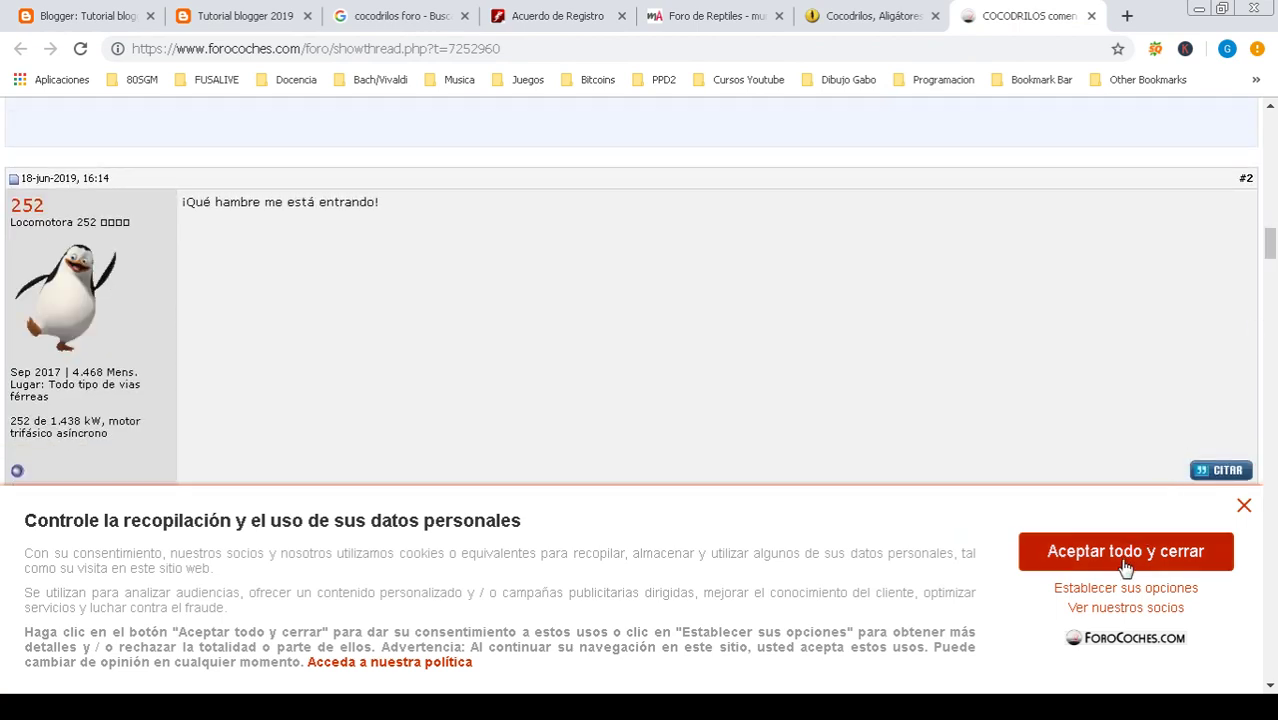
{"action": "left_click", "coordinate": [1243, 506]}
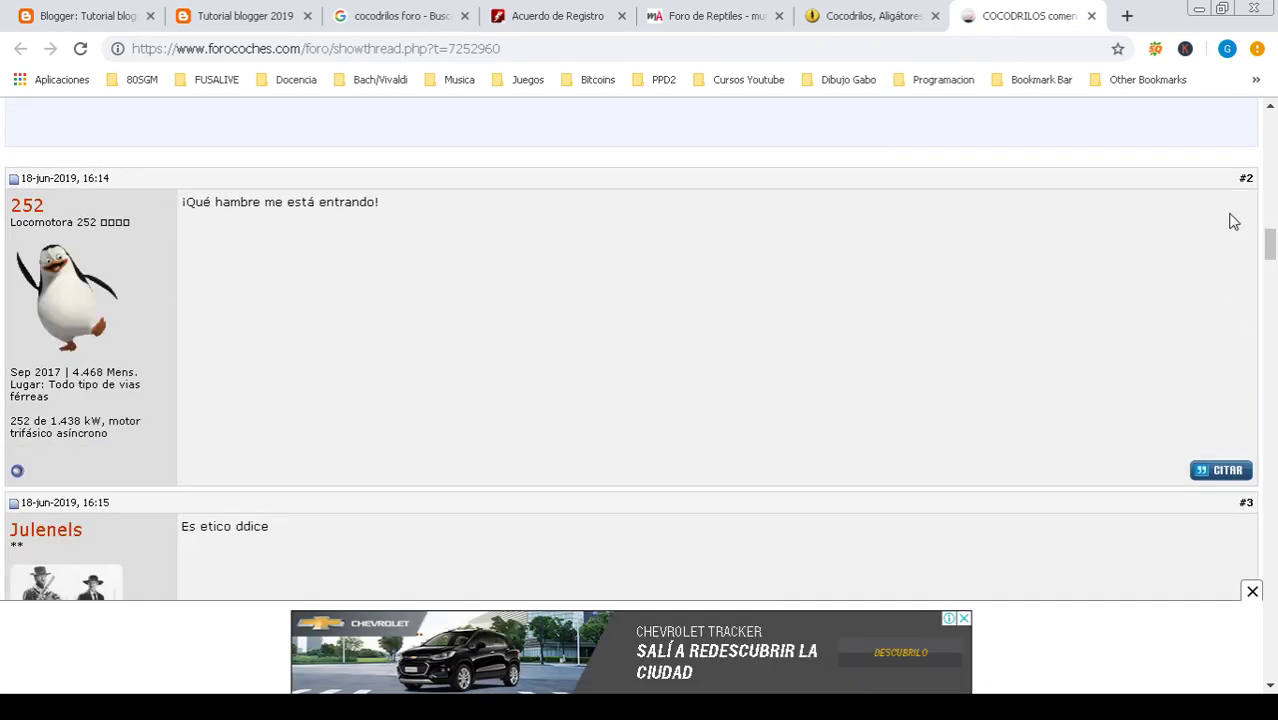
{"action": "left_click_drag", "start_coordinate": [1270, 245], "coordinate": [1274, 112]}
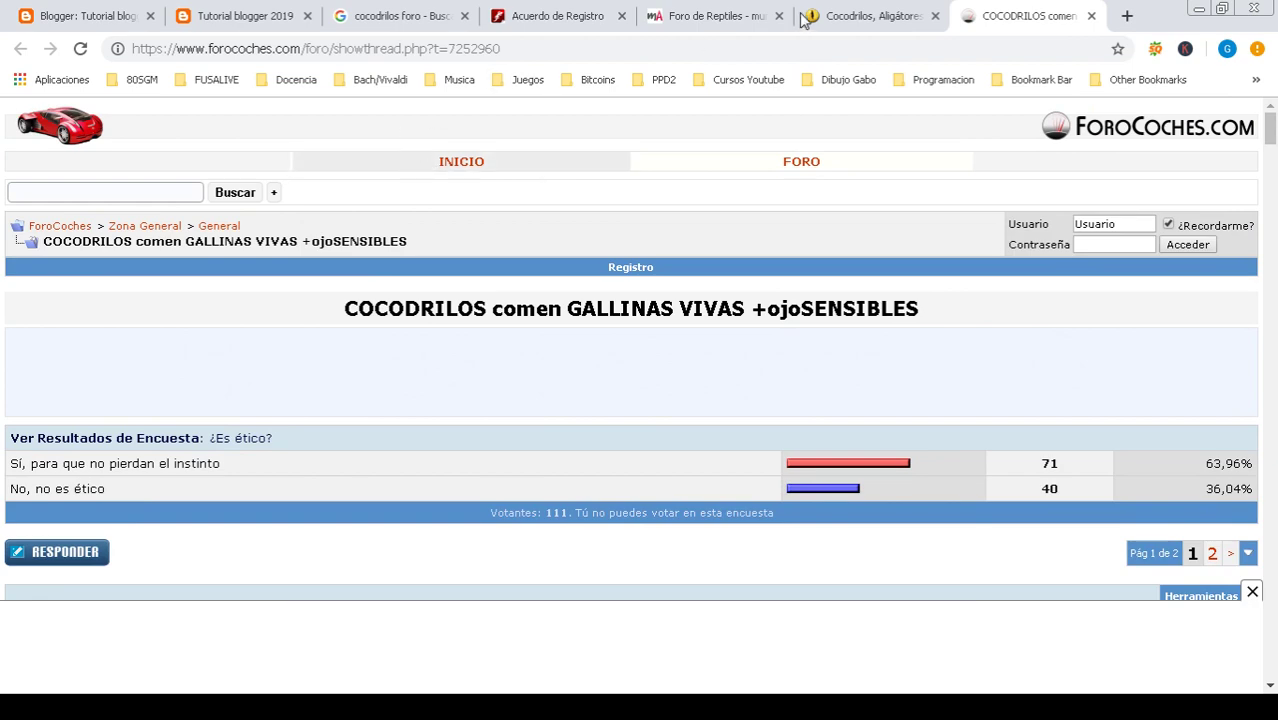
- Return to the Terrariofilia registration agreement and go back up to the site's header
{"action": "left_click", "coordinate": [661, 14]}
{"action": "left_click", "coordinate": [551, 16]}
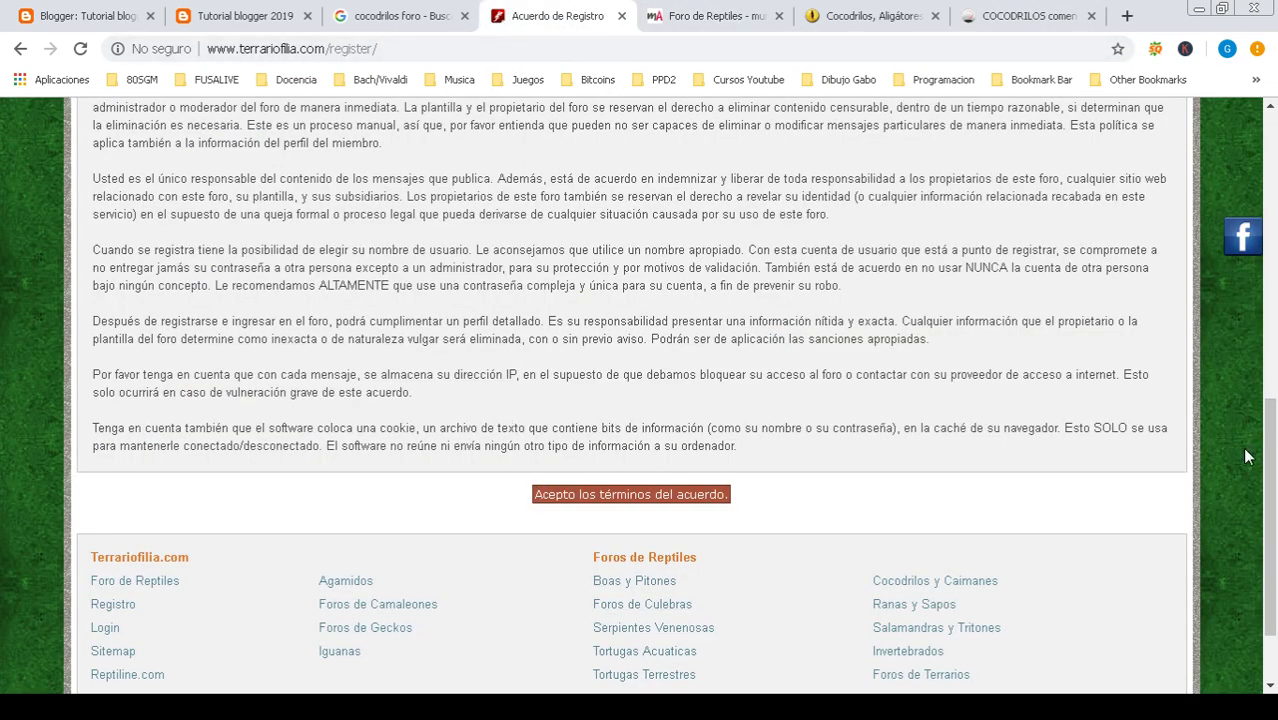
{"action": "left_click_drag", "start_coordinate": [1268, 465], "coordinate": [1178, 176]}
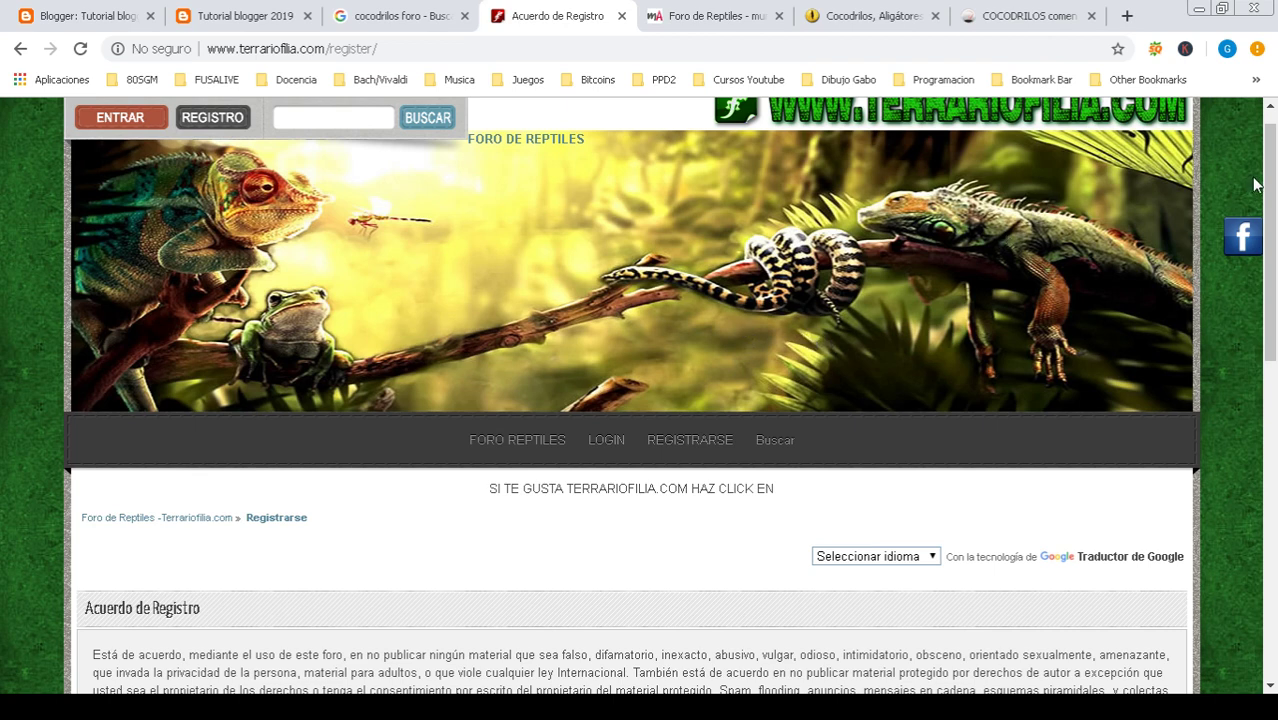
{"action": "scroll", "coordinate": [1256, 184], "scroll_direction": "up", "scroll_amount": 1}
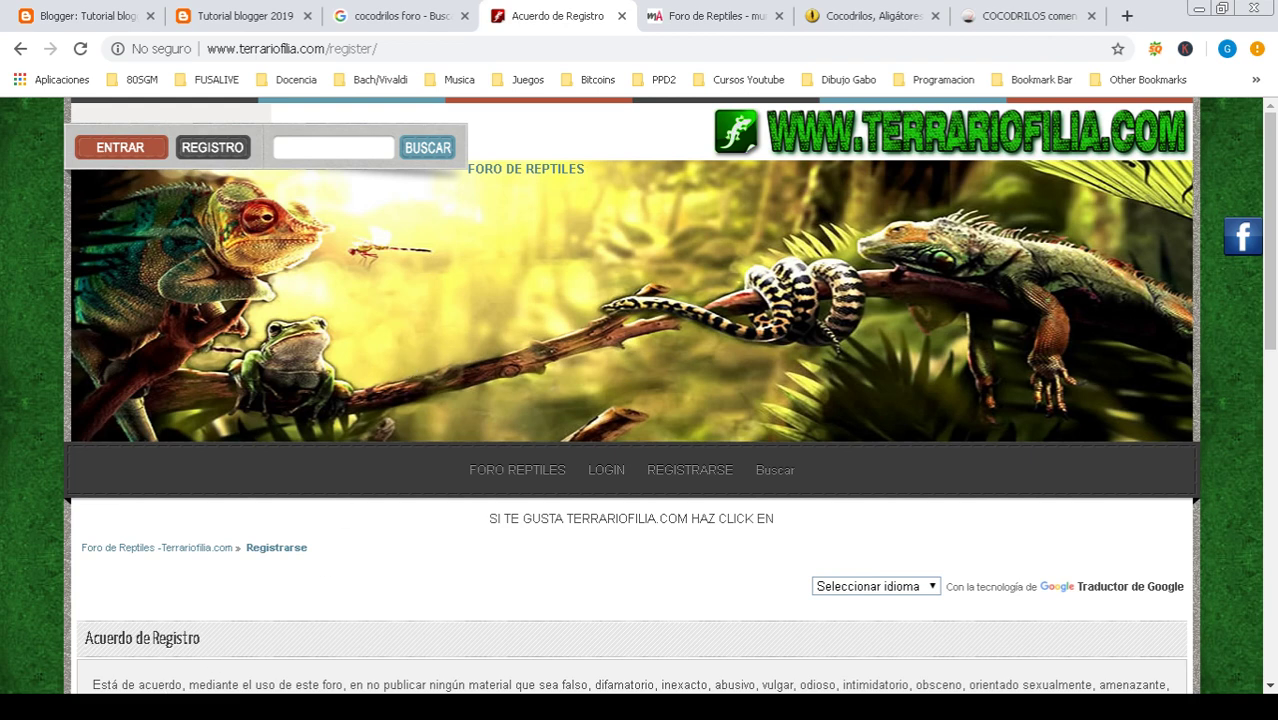
{"action": "key", "text": "alt+Tab"}
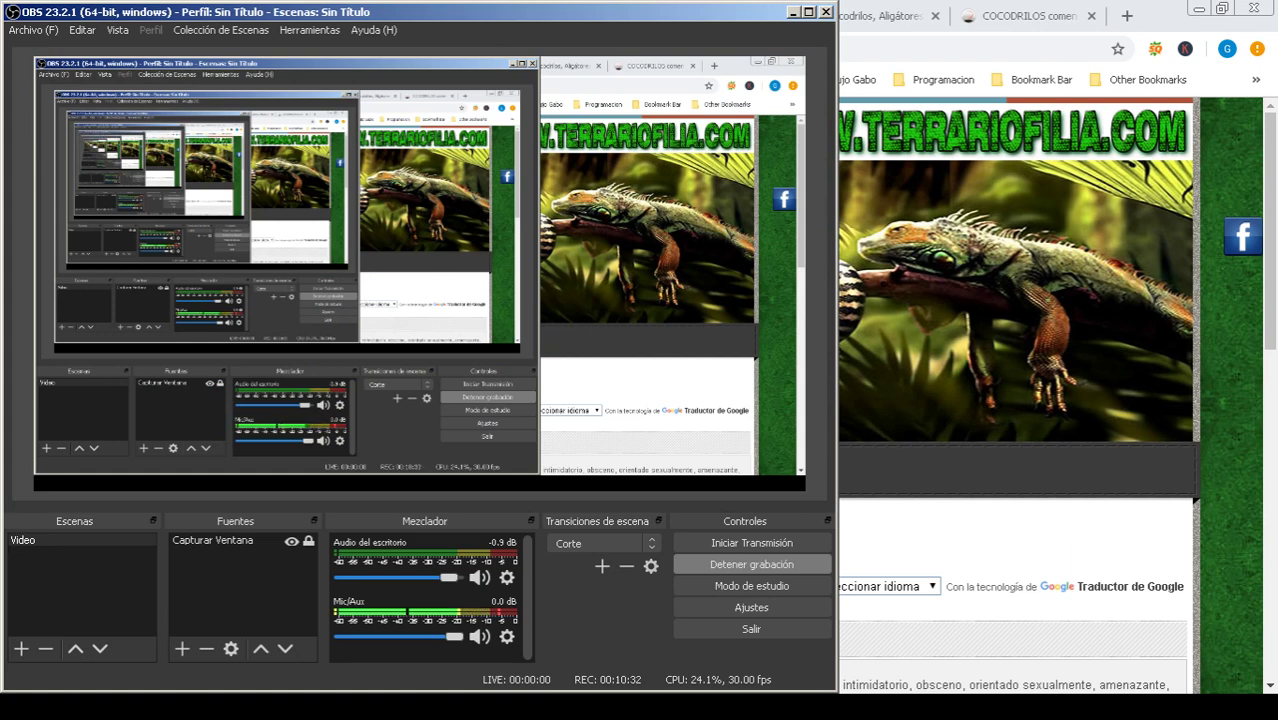
{"action": "key", "text": "alt+Tab"}
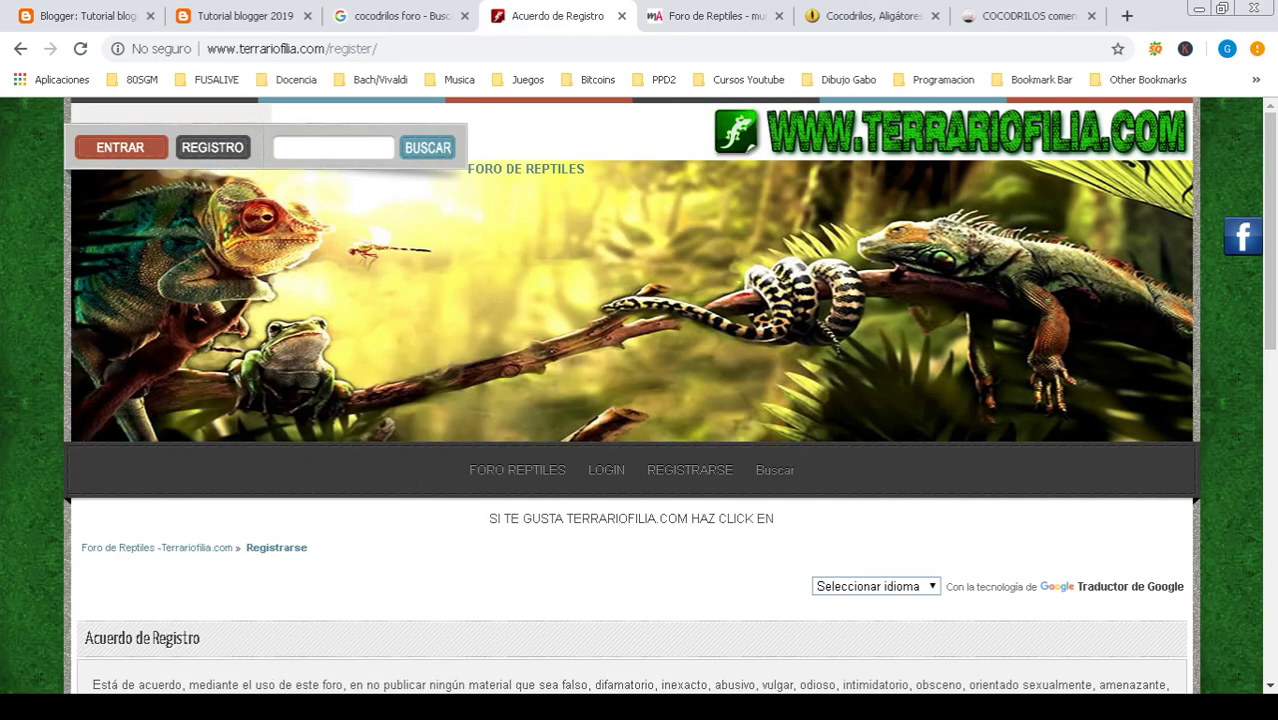
{"action": "key", "text": "alt+Tab"}
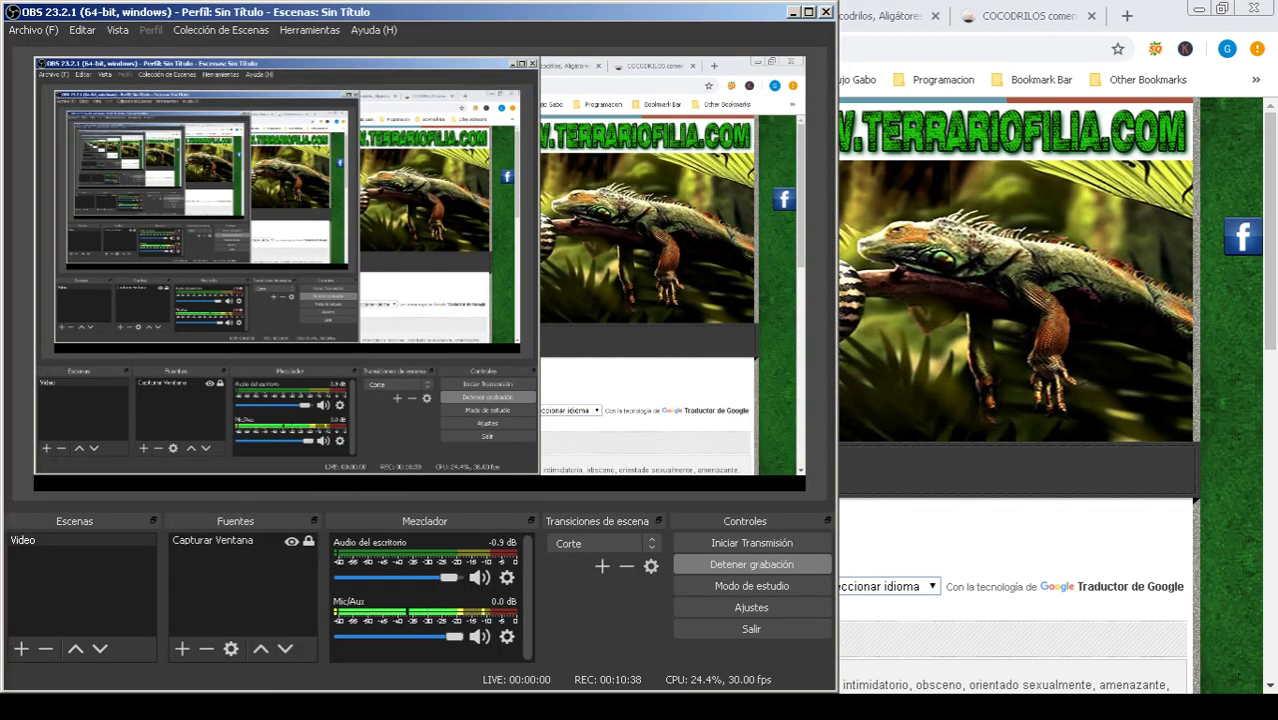
{"action": "key", "text": "alt+Tab"}
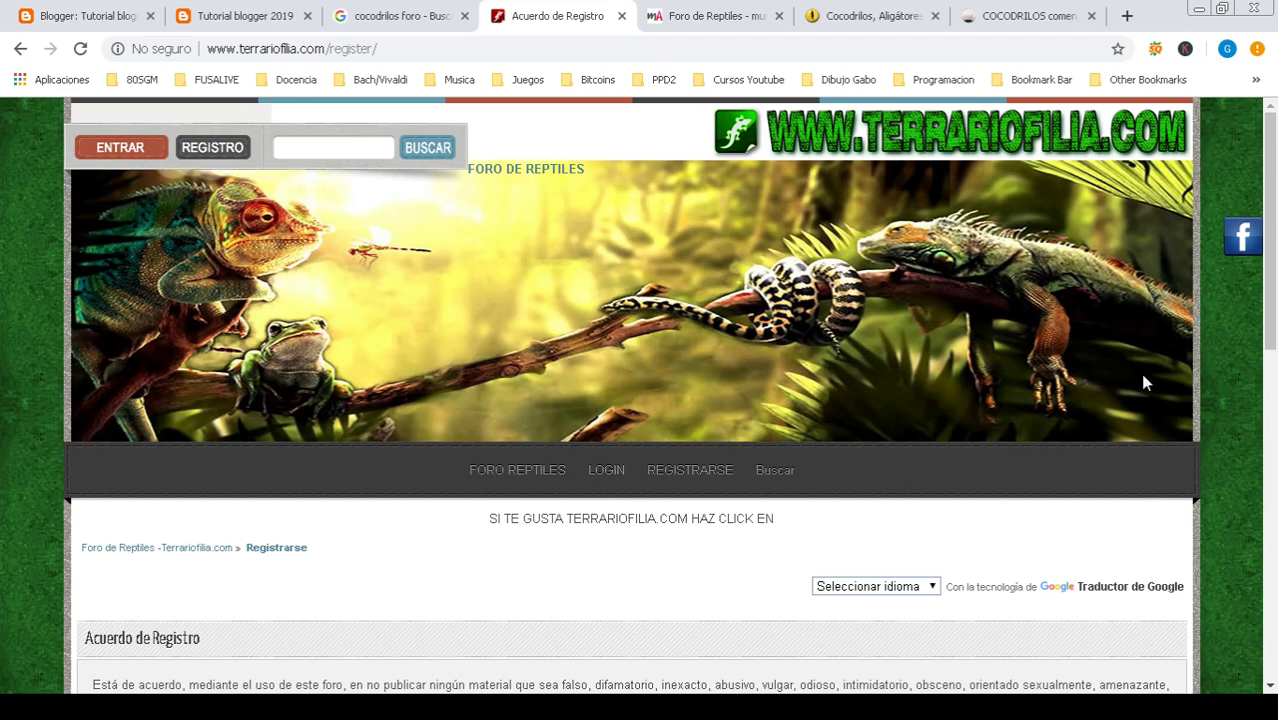
- Open Terrariofilia's main reptile forum index and review its boards' latest messages, comparing them with MundoAnimalia's reptile forum
{"action": "scroll", "coordinate": [1275, 204], "scroll_direction": "down", "scroll_amount": 5}
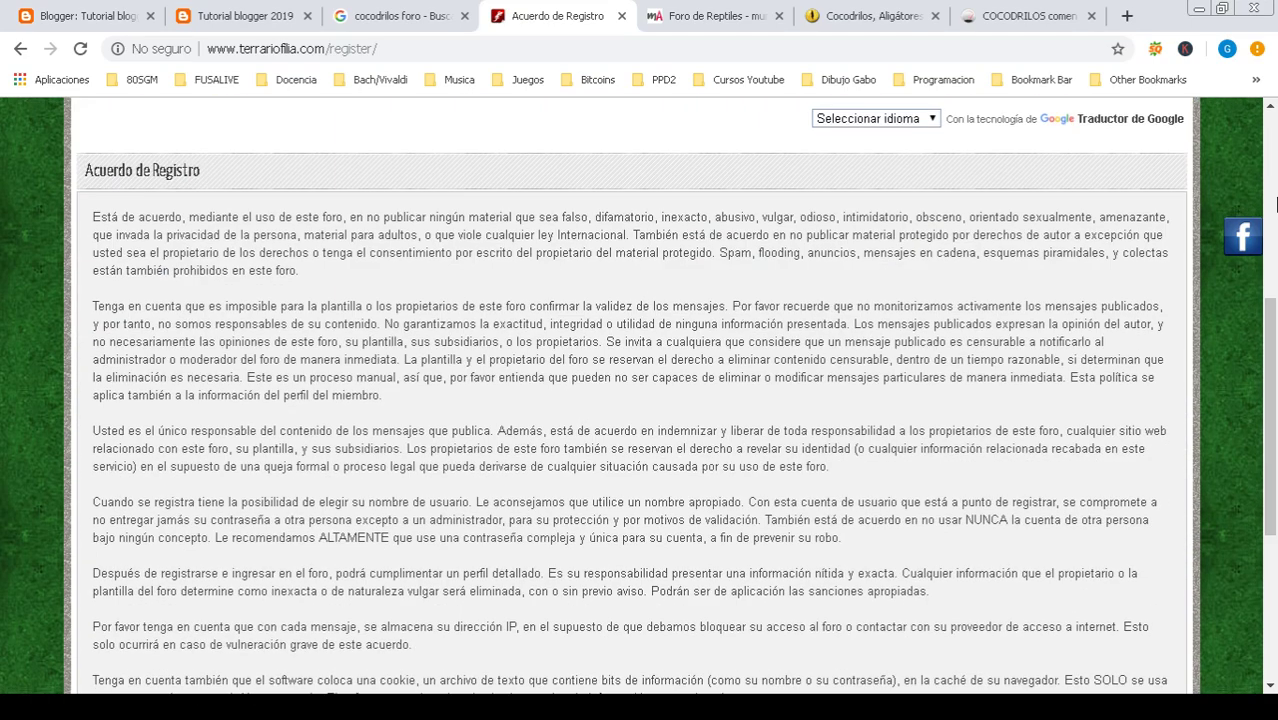
{"action": "scroll", "coordinate": [1275, 204], "scroll_direction": "up", "scroll_amount": 4}
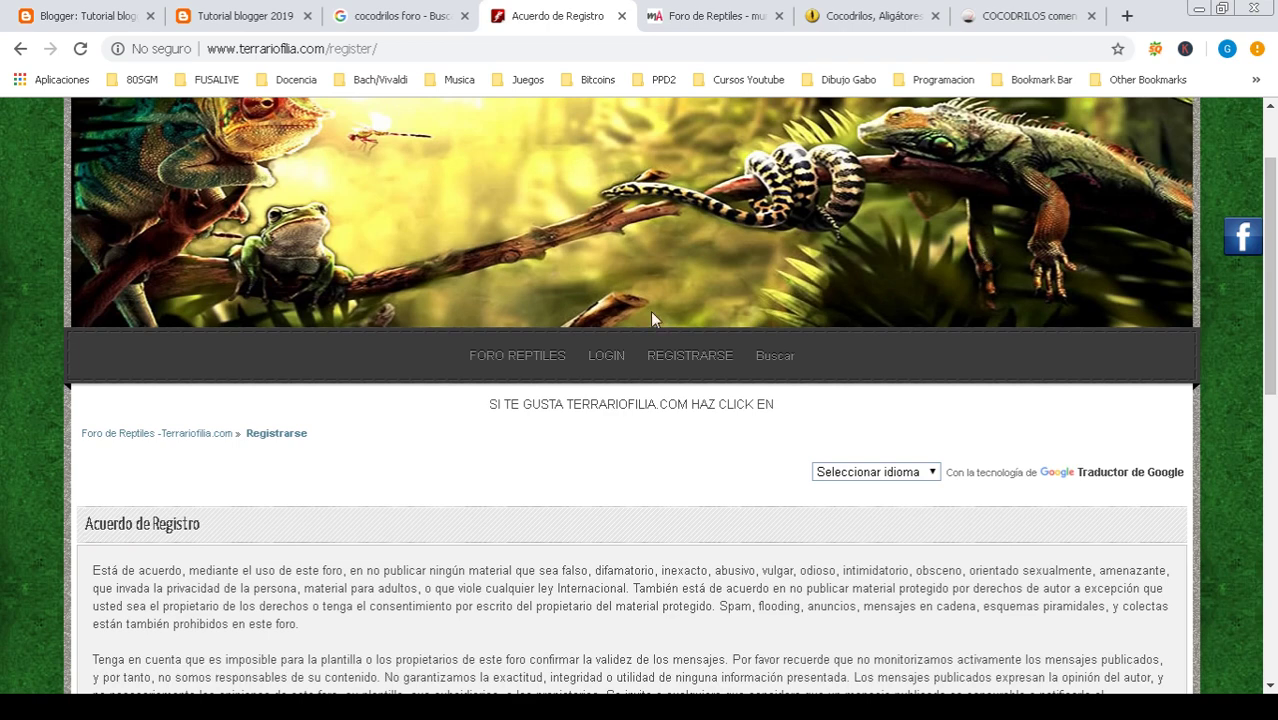
{"action": "left_click", "coordinate": [522, 356]}
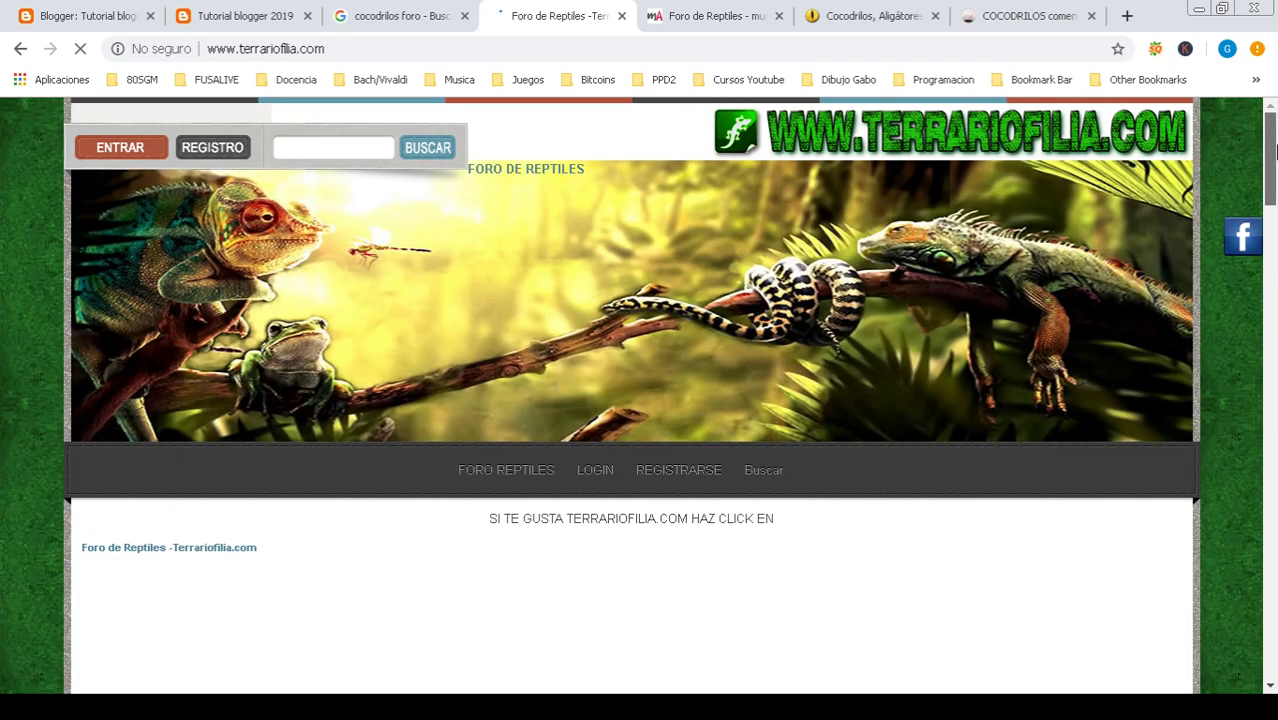
{"action": "scroll", "coordinate": [204, 308], "scroll_direction": "down", "scroll_amount": 5}
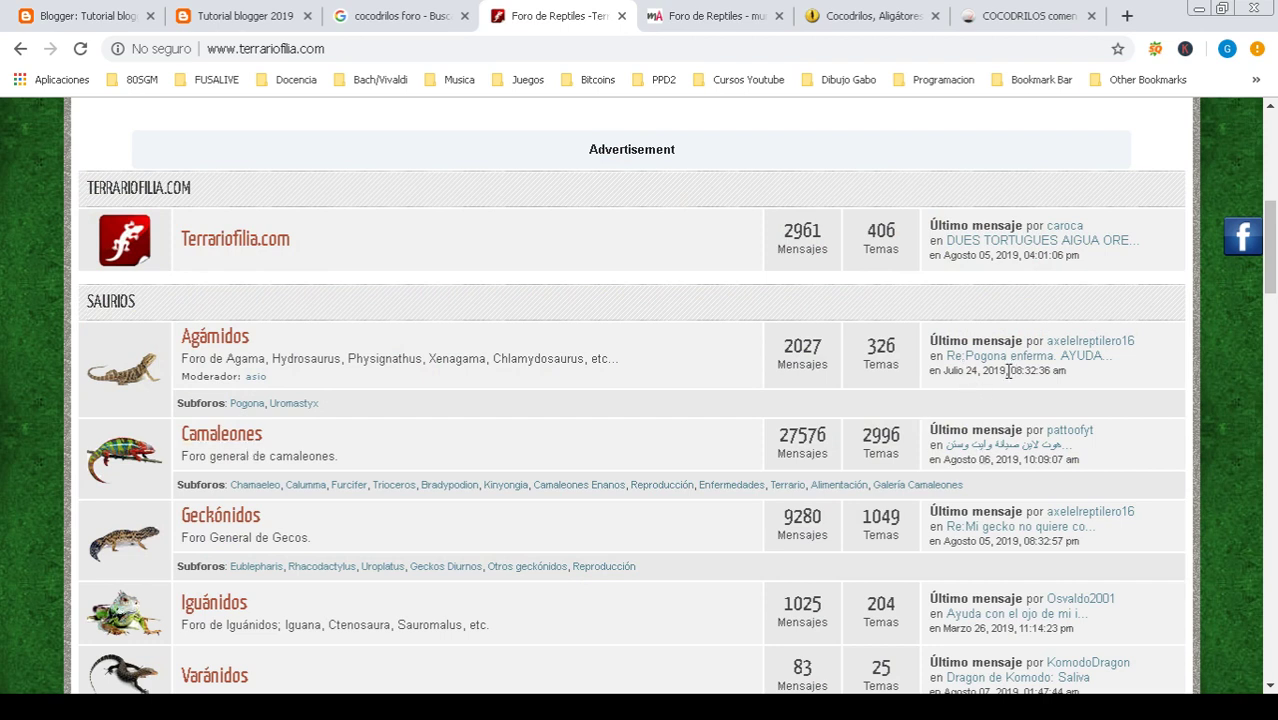
{"action": "left_click", "coordinate": [718, 12]}
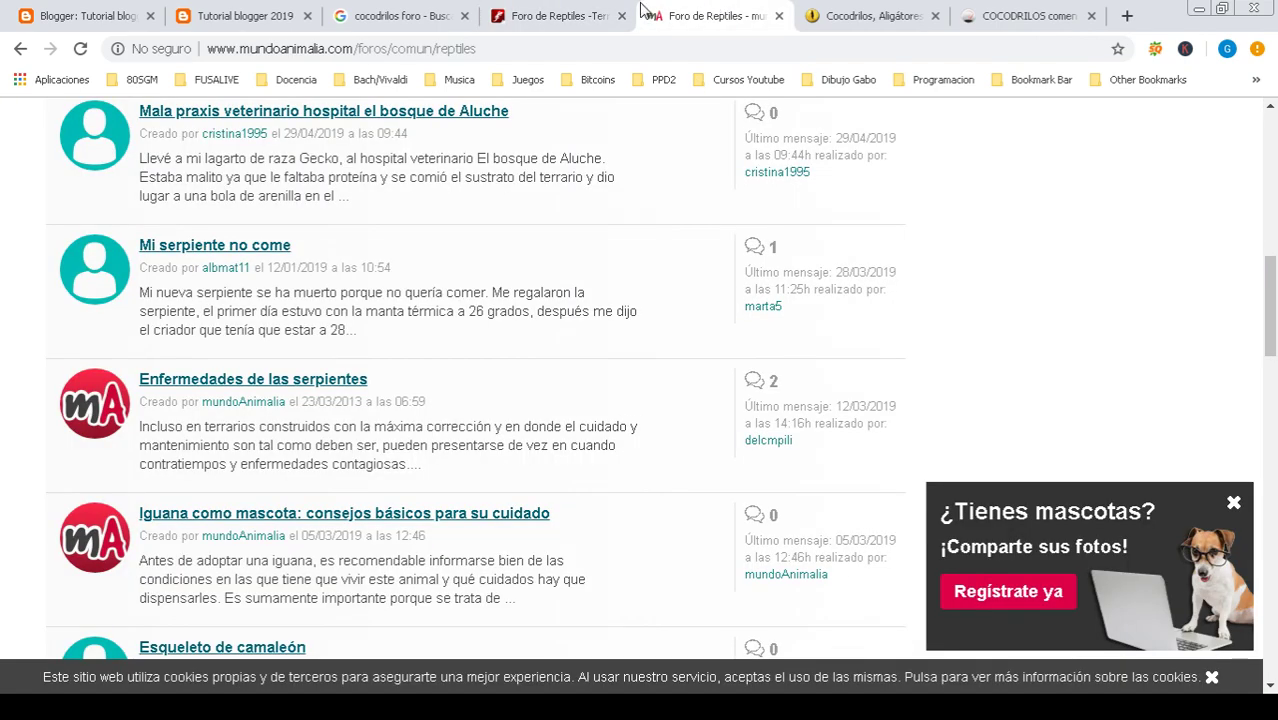
{"action": "left_click", "coordinate": [557, 12]}
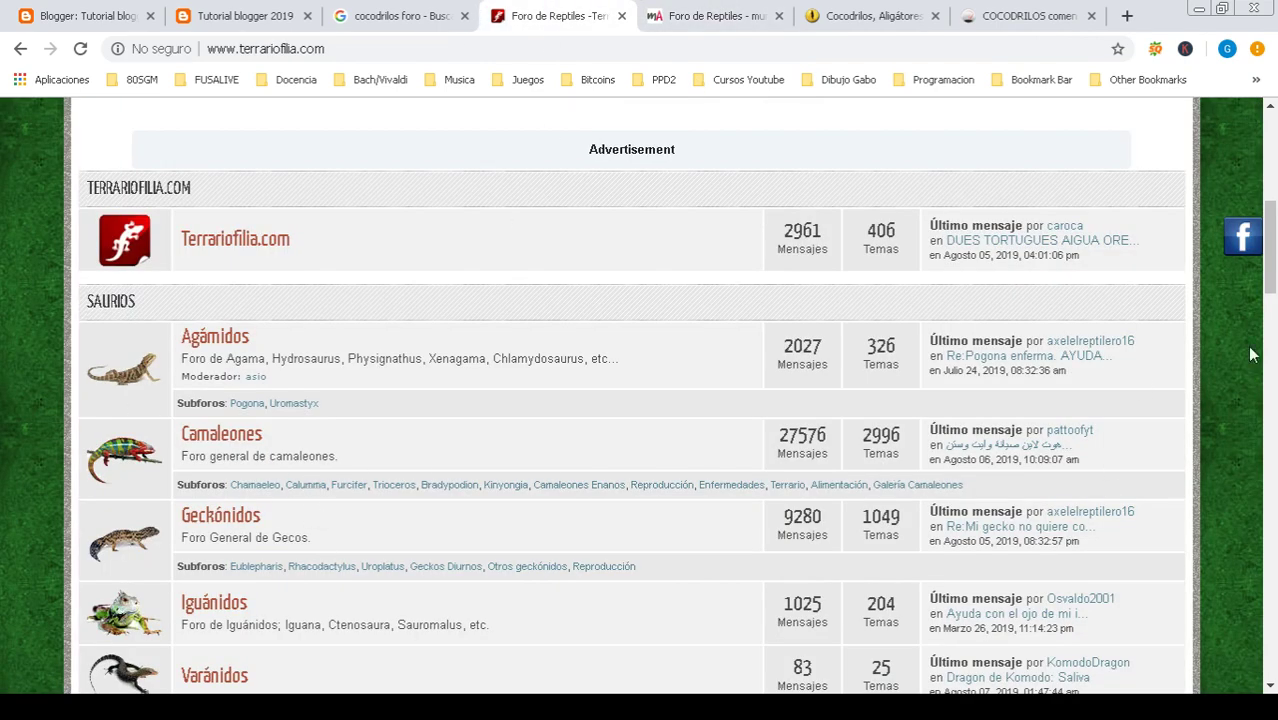
- Browse Terrariofilia's Saurios boards and open the latest Iguánidos thread, about an iguana's eye problem
{"action": "left_click_drag", "start_coordinate": [1273, 195], "coordinate": [1250, 140]}
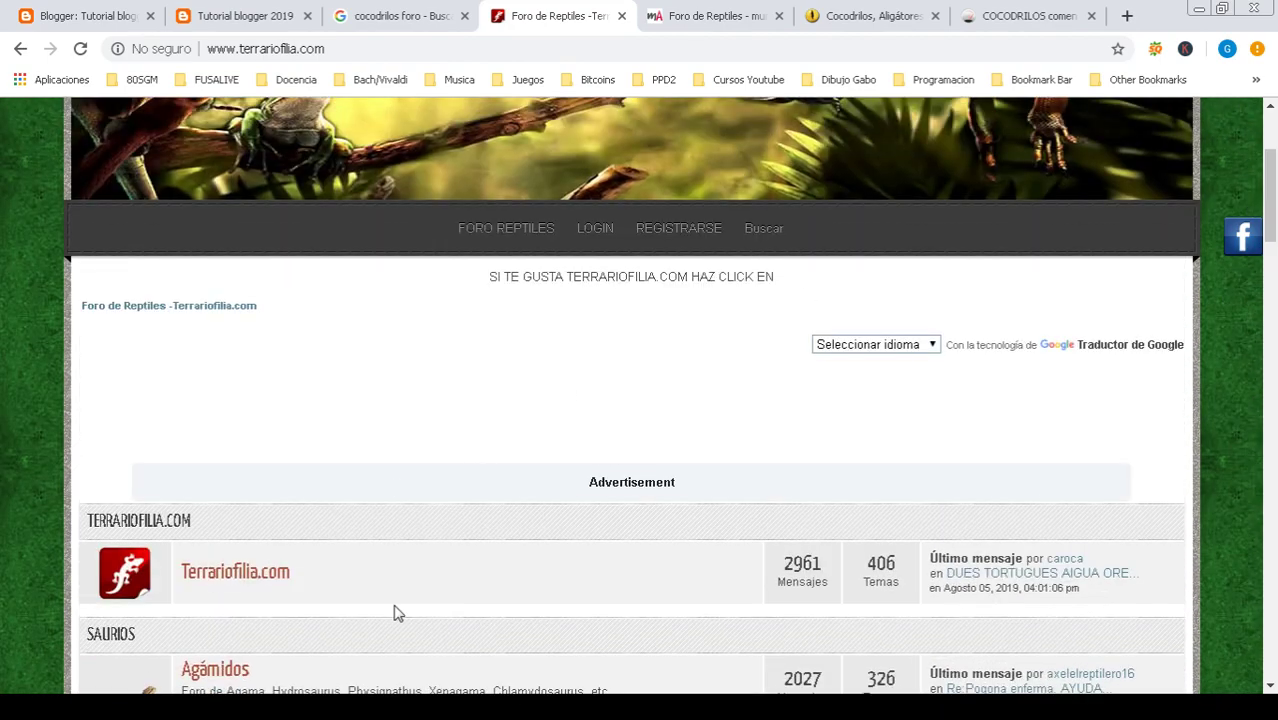
{"action": "left_click", "coordinate": [1273, 288]}
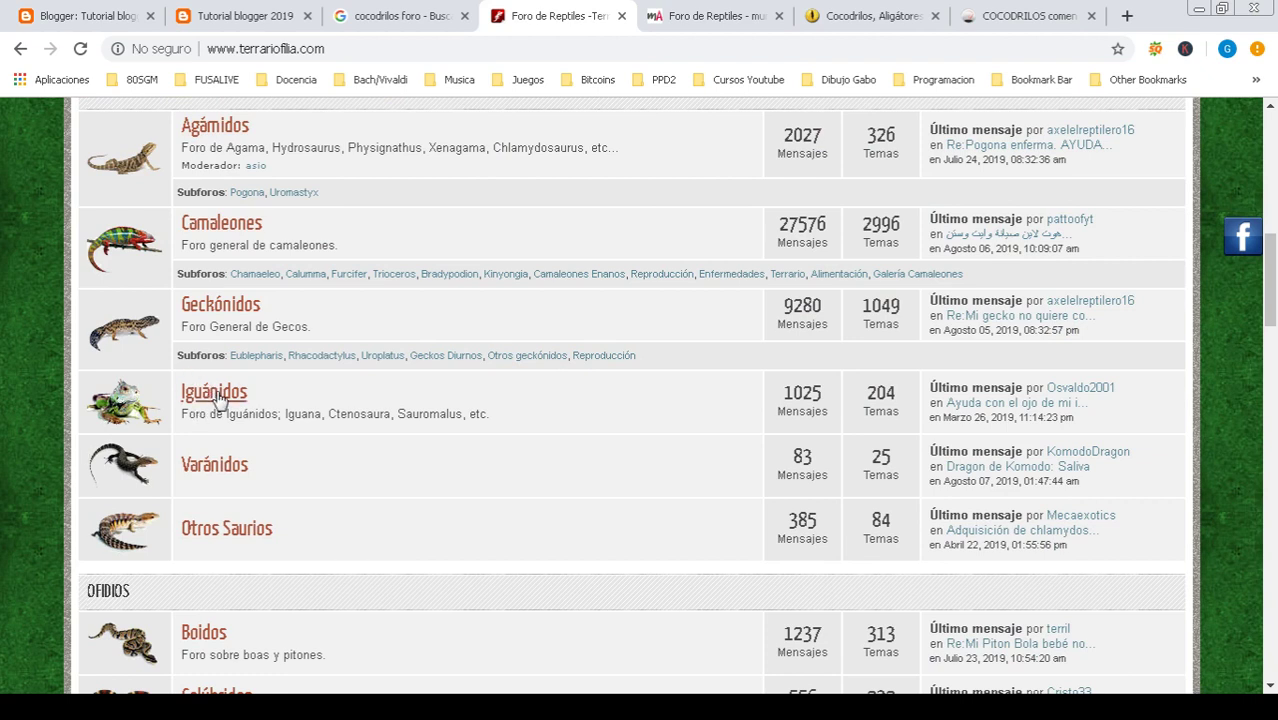
{"action": "left_click", "coordinate": [1005, 410]}
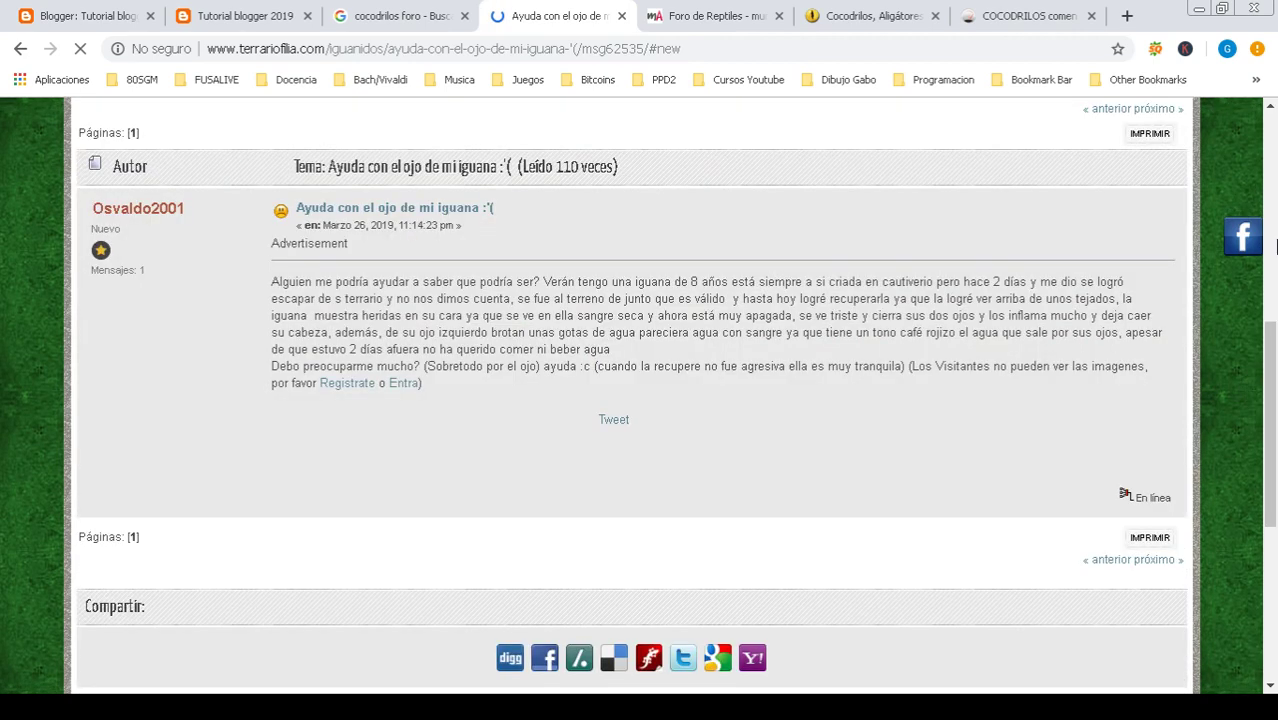
- Read the iguana eye problem thread on Terrariofilia and highlight the first paragraph of its post
{"action": "scroll", "coordinate": [1271, 358], "scroll_direction": "up", "scroll_amount": 2}
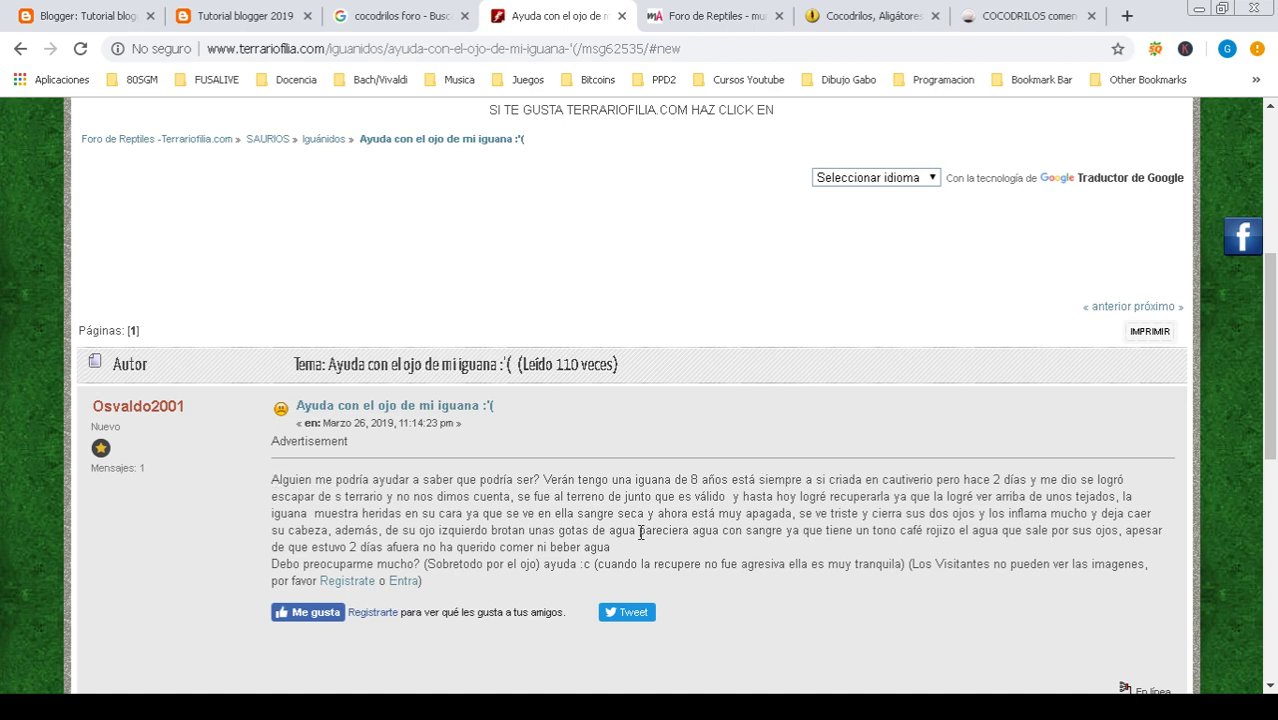
{"action": "scroll", "coordinate": [500, 365], "scroll_direction": "down", "scroll_amount": 2}
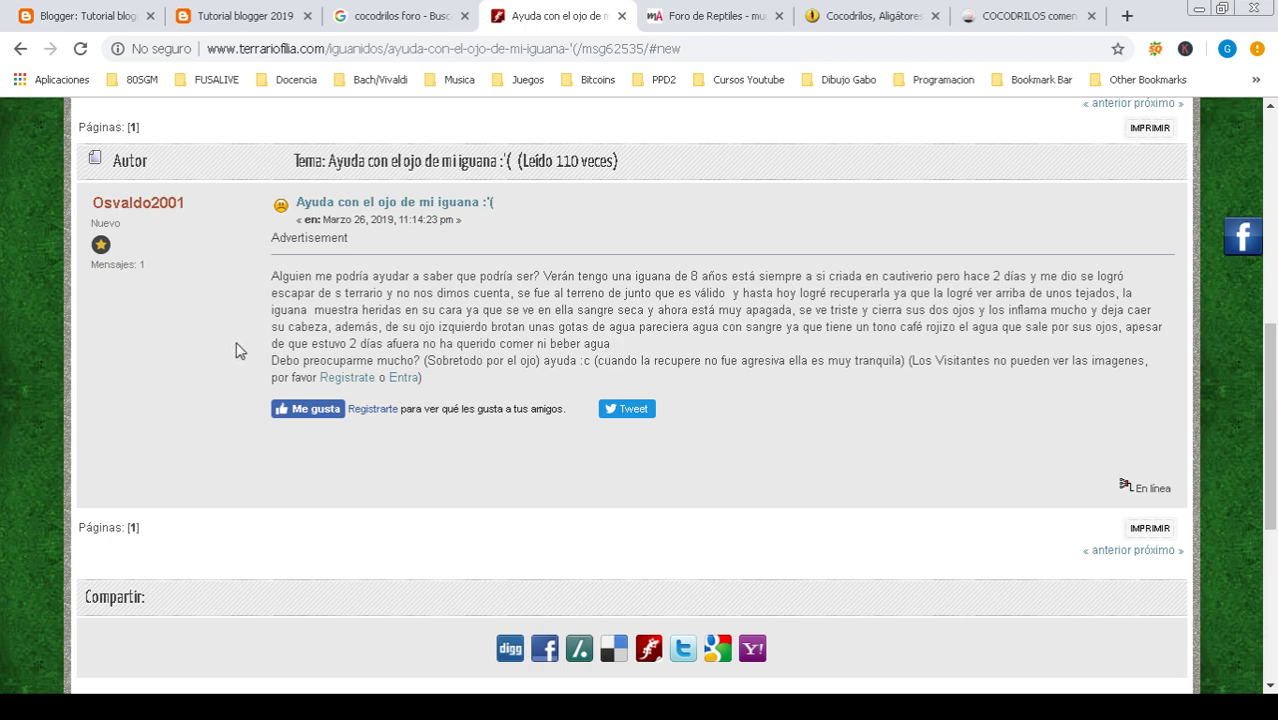
{"action": "left_click_drag", "start_coordinate": [272, 281], "coordinate": [707, 343]}
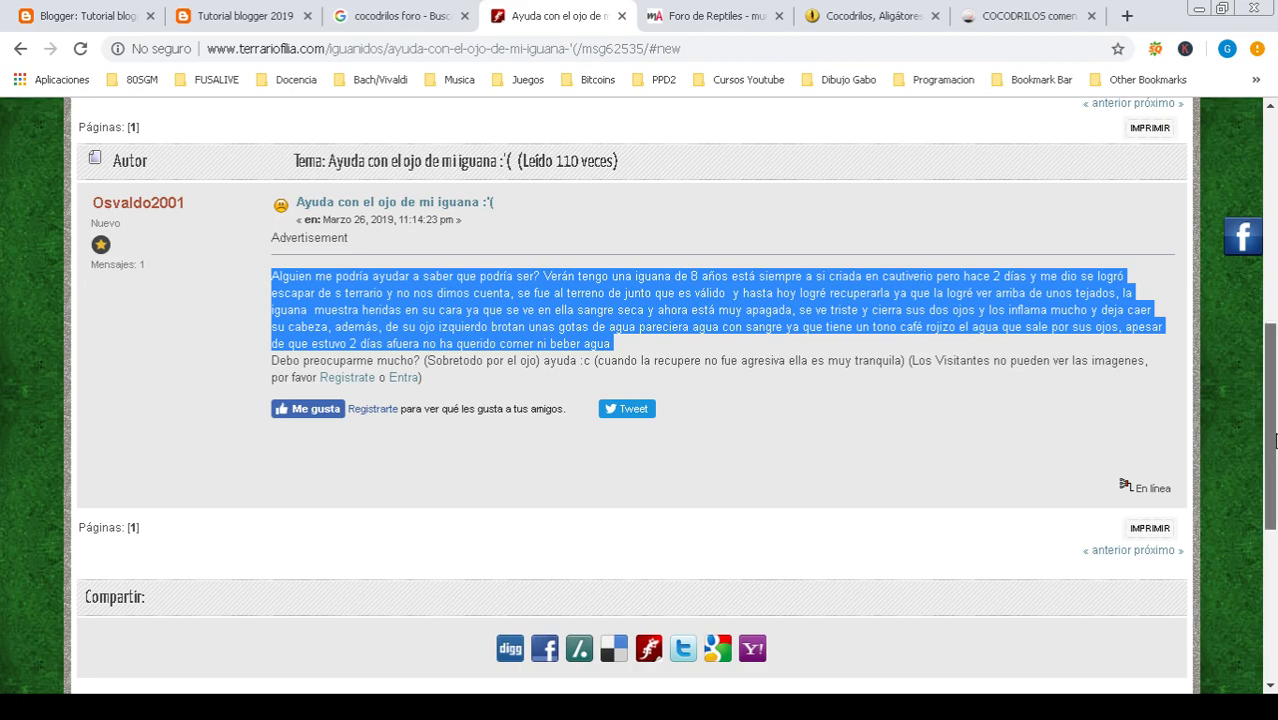
{"action": "left_click_drag", "start_coordinate": [1270, 445], "coordinate": [1270, 285]}
{"action": "scroll", "coordinate": [1270, 290], "scroll_direction": "down", "scroll_amount": 4}
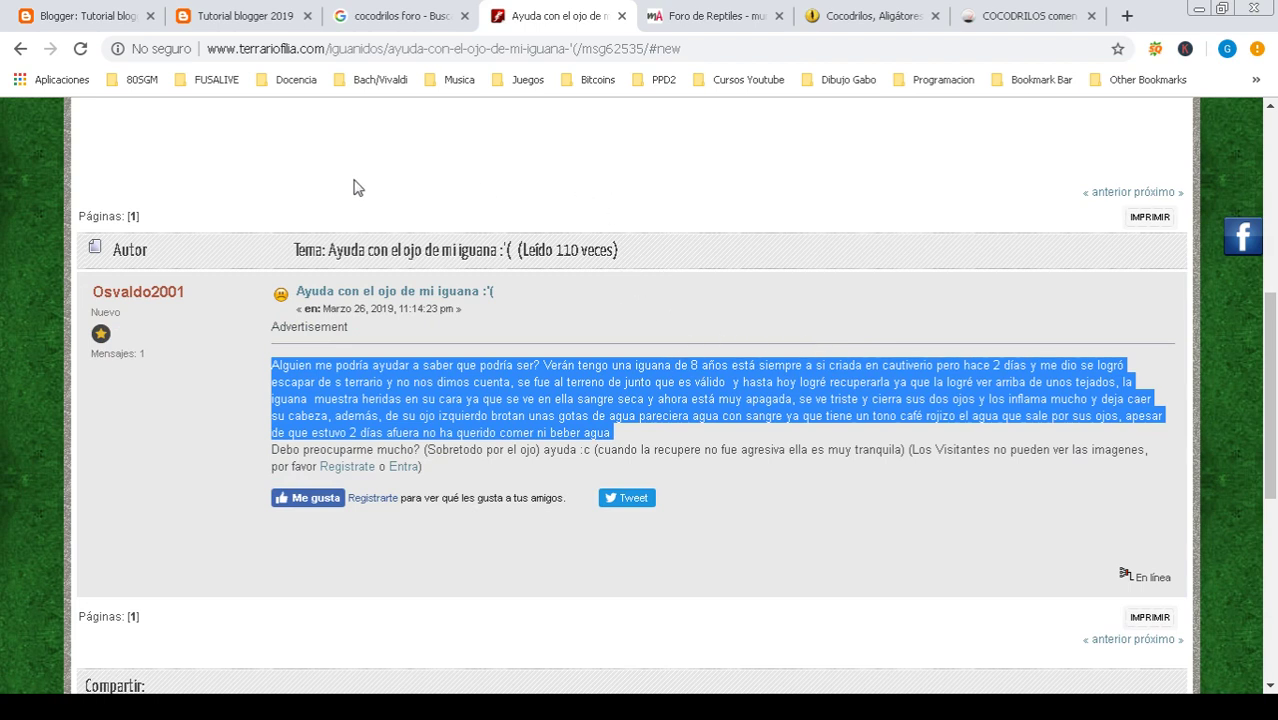
- Return to Terrariofilia's main reptile forum index and review the Saurios boards' message counts and latest posts
{"action": "scroll", "coordinate": [745, 412], "scroll_direction": "up", "scroll_amount": 3}
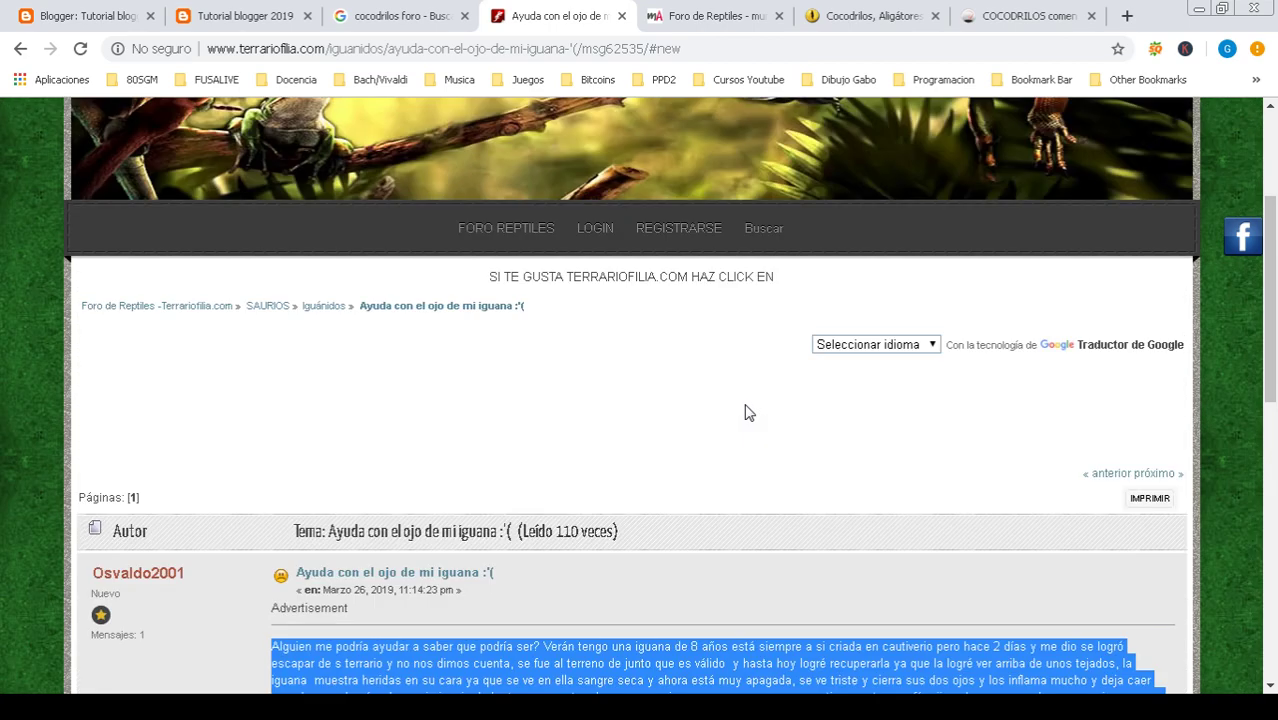
{"action": "left_click", "coordinate": [479, 230]}
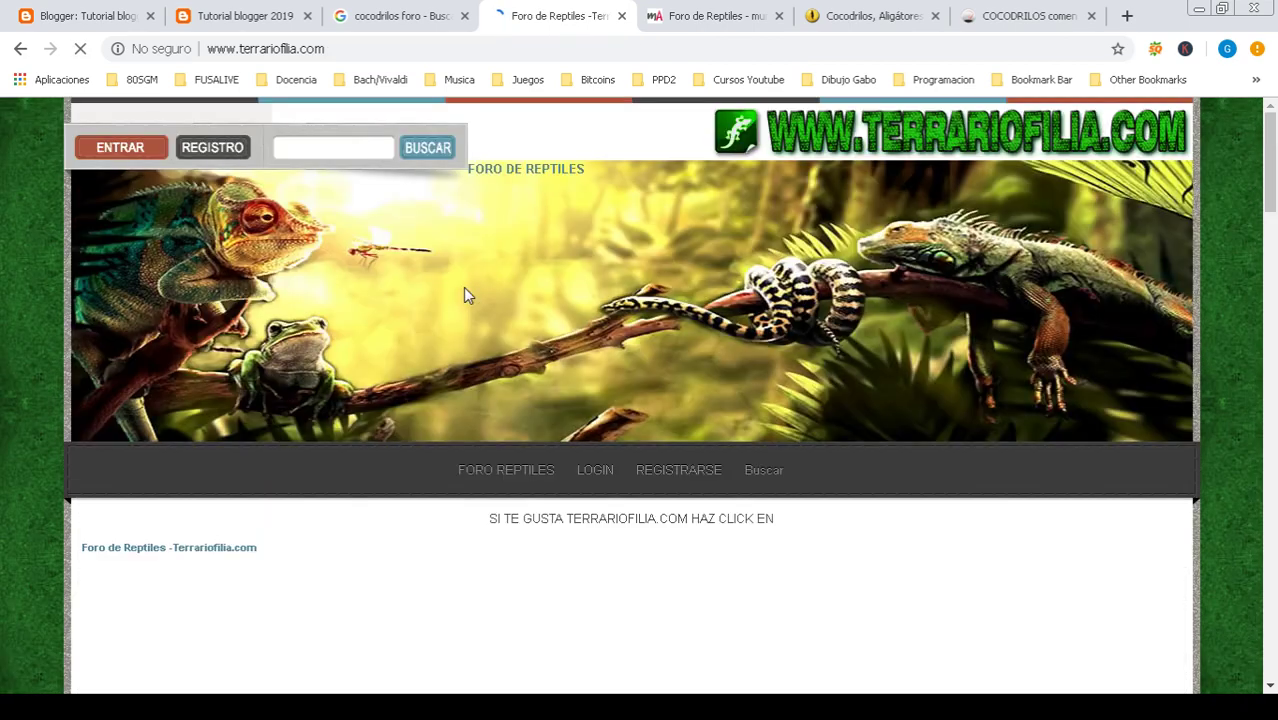
{"action": "left_click_drag", "start_coordinate": [1275, 195], "coordinate": [1275, 246]}
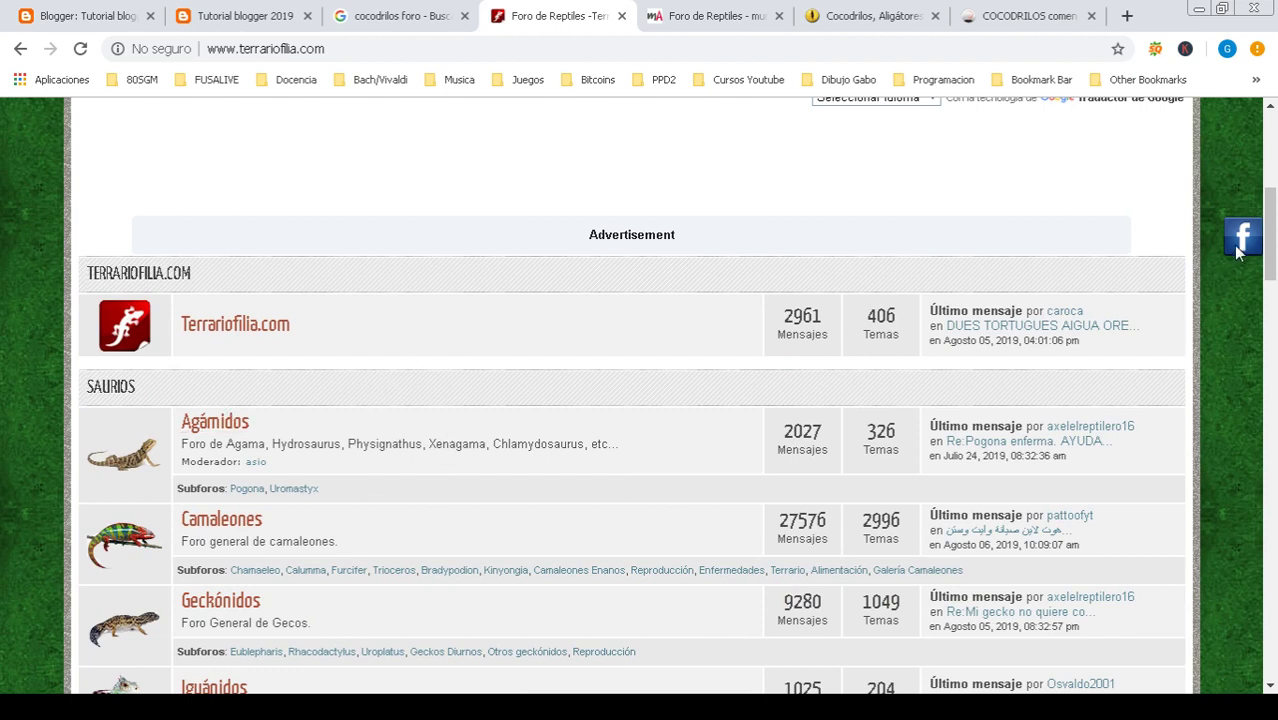
{"action": "left_click_drag", "start_coordinate": [1273, 225], "coordinate": [1274, 255]}
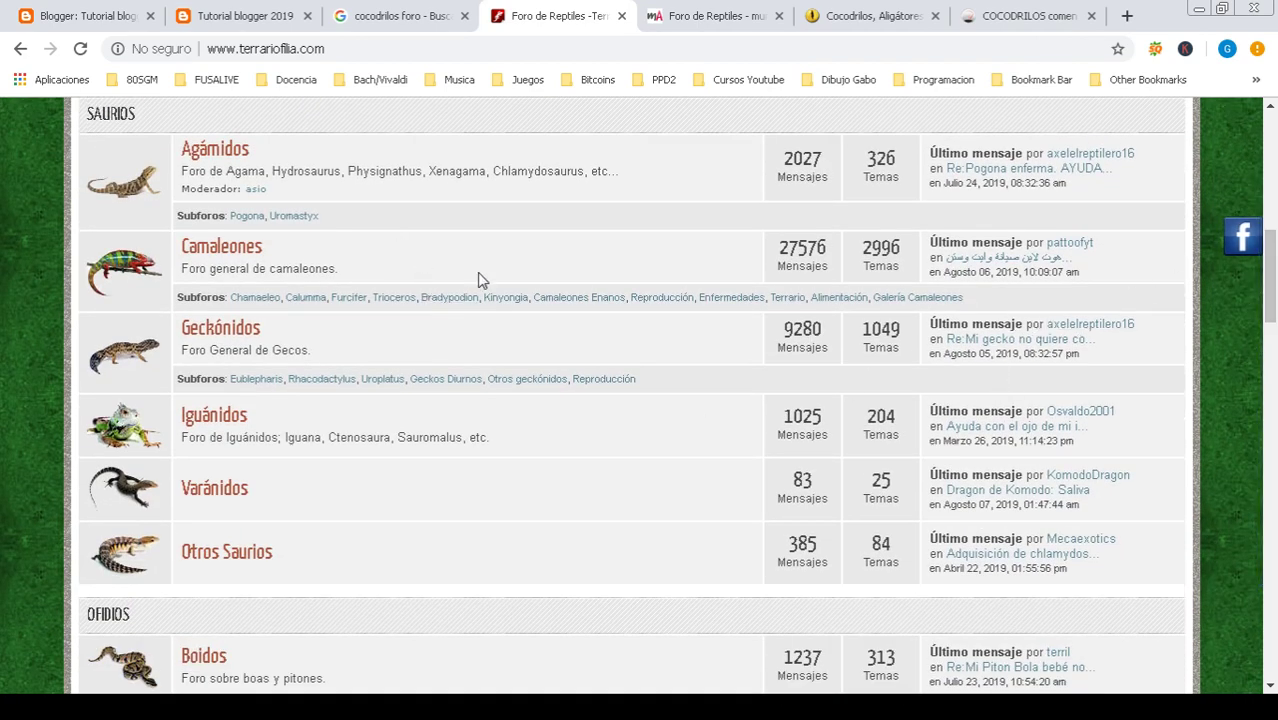
{"action": "mouse_move", "coordinate": [1272, 295]}
{"action": "left_mouse_down"}
{"action": "mouse_move", "coordinate": [1275, 205]}
{"action": "mouse_move", "coordinate": [1275, 283]}
{"action": "left_mouse_up"}
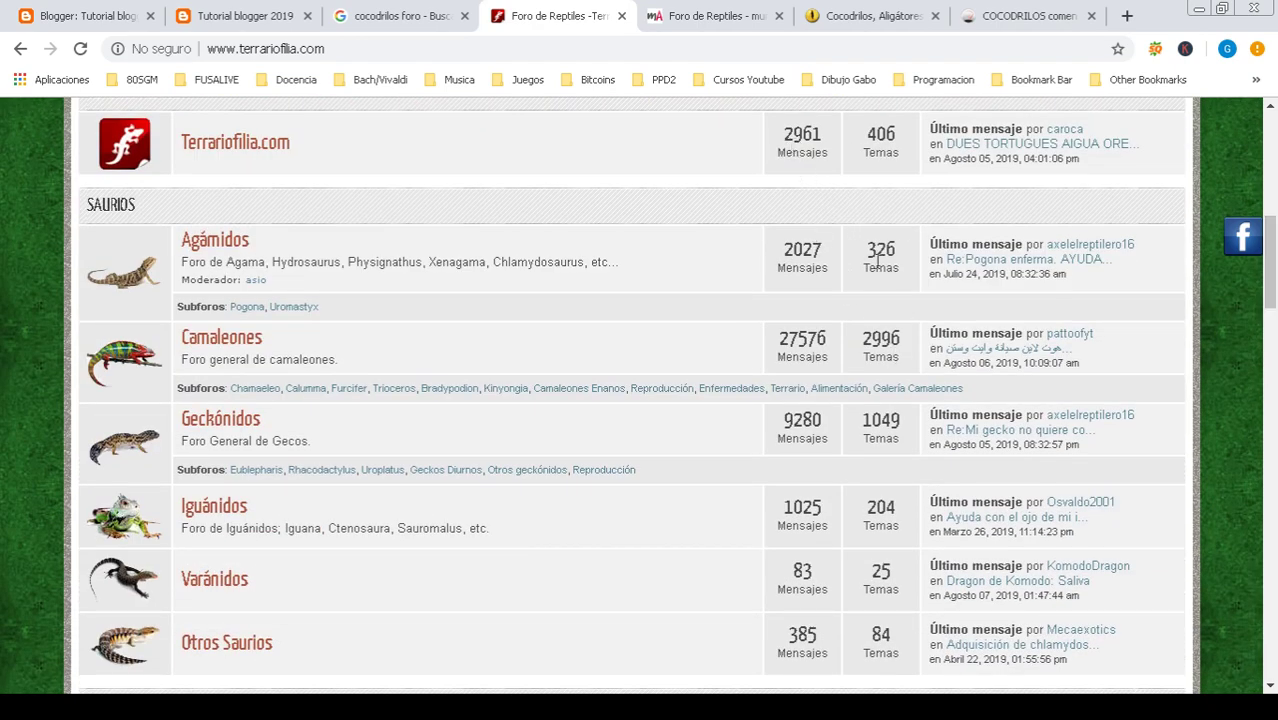
- Check the forum statistics at the end of Terrariofilia's index, highlight the registered user count, and return to the Saurios and Ofidios boards
{"action": "left_click_drag", "start_coordinate": [1275, 380], "coordinate": [1258, 636]}
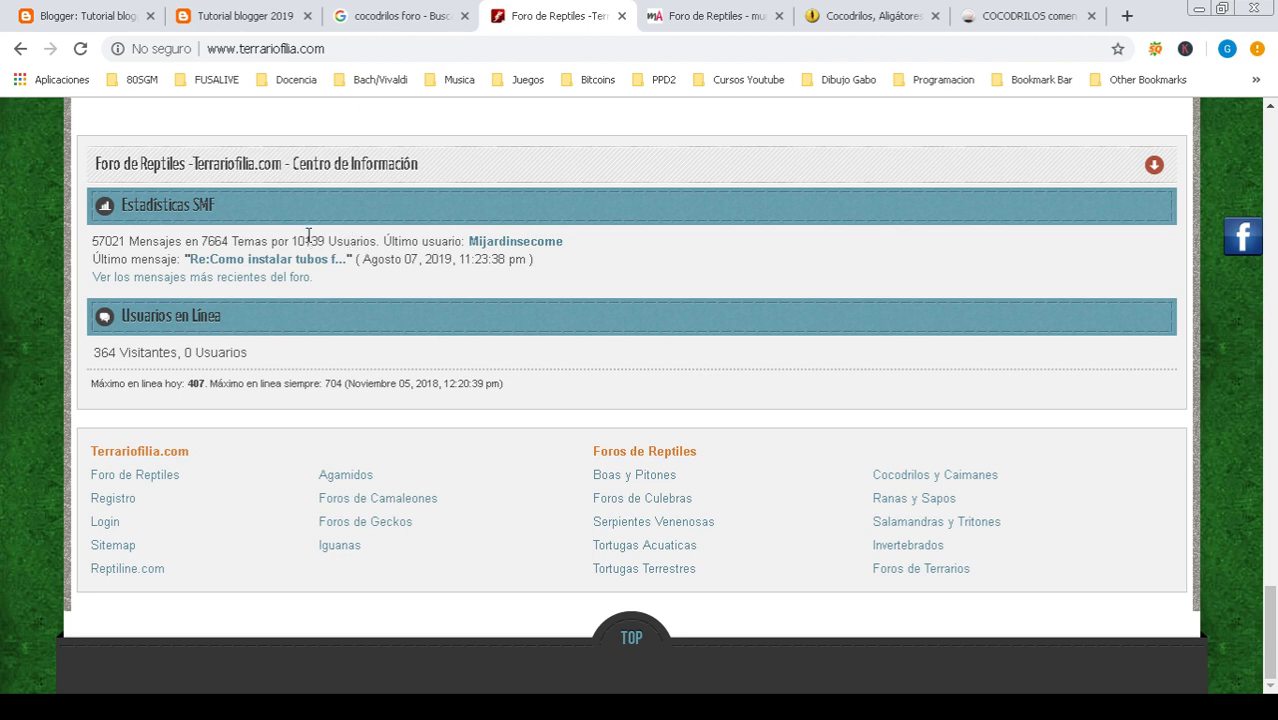
{"action": "left_click_drag", "start_coordinate": [292, 241], "coordinate": [378, 242]}
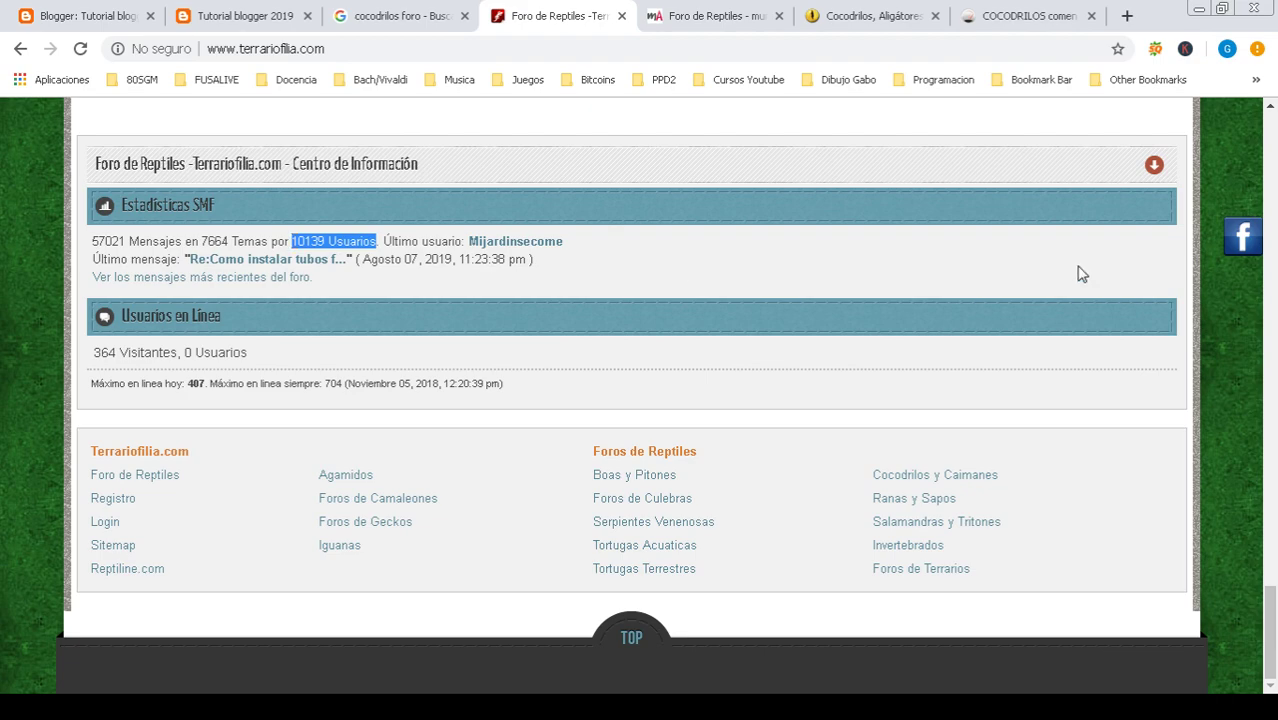
{"action": "left_click_drag", "start_coordinate": [1270, 626], "coordinate": [1272, 441]}
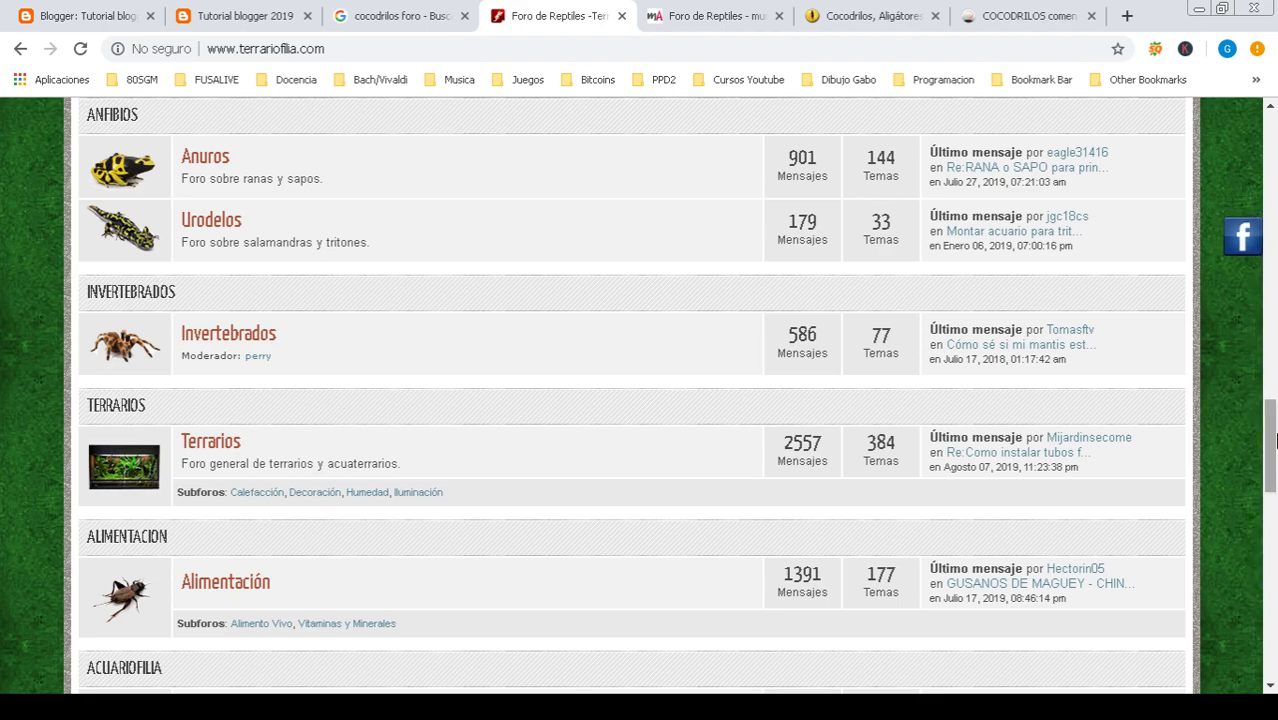
{"action": "scroll", "coordinate": [1274, 393], "scroll_direction": "up", "scroll_amount": 3}
{"action": "left_click_drag", "start_coordinate": [1274, 393], "coordinate": [1245, 305]}
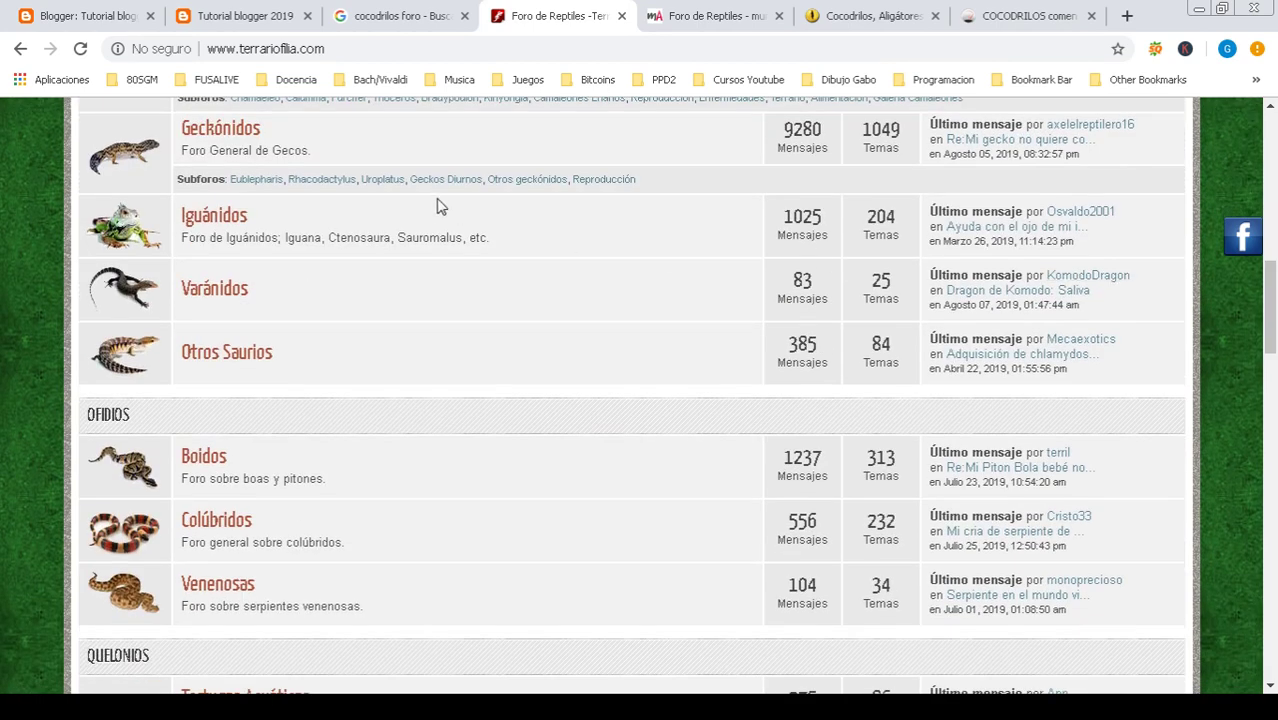
- Switch to MundoAnimalia's reptile forum, dismiss the pet photo registration pop-up, and review the dates and reply counts of its threads
{"action": "left_click", "coordinate": [728, 16]}
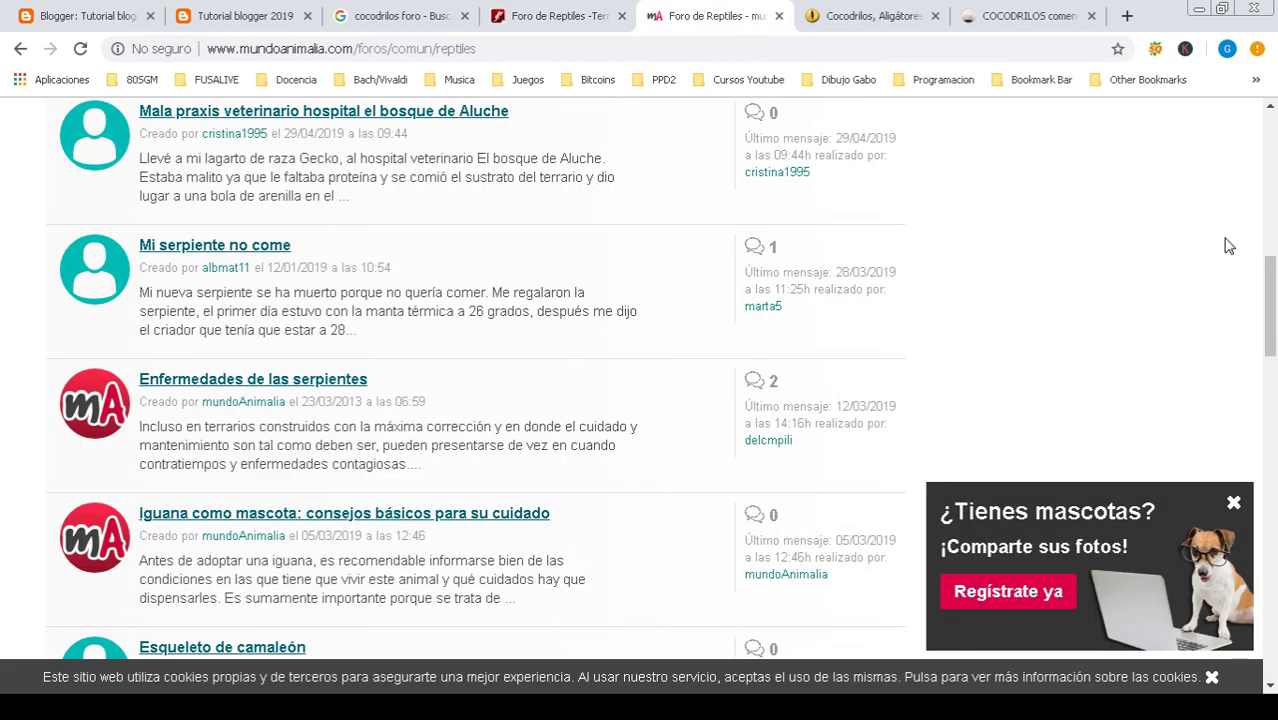
{"action": "left_click_drag", "start_coordinate": [1274, 303], "coordinate": [1274, 225]}
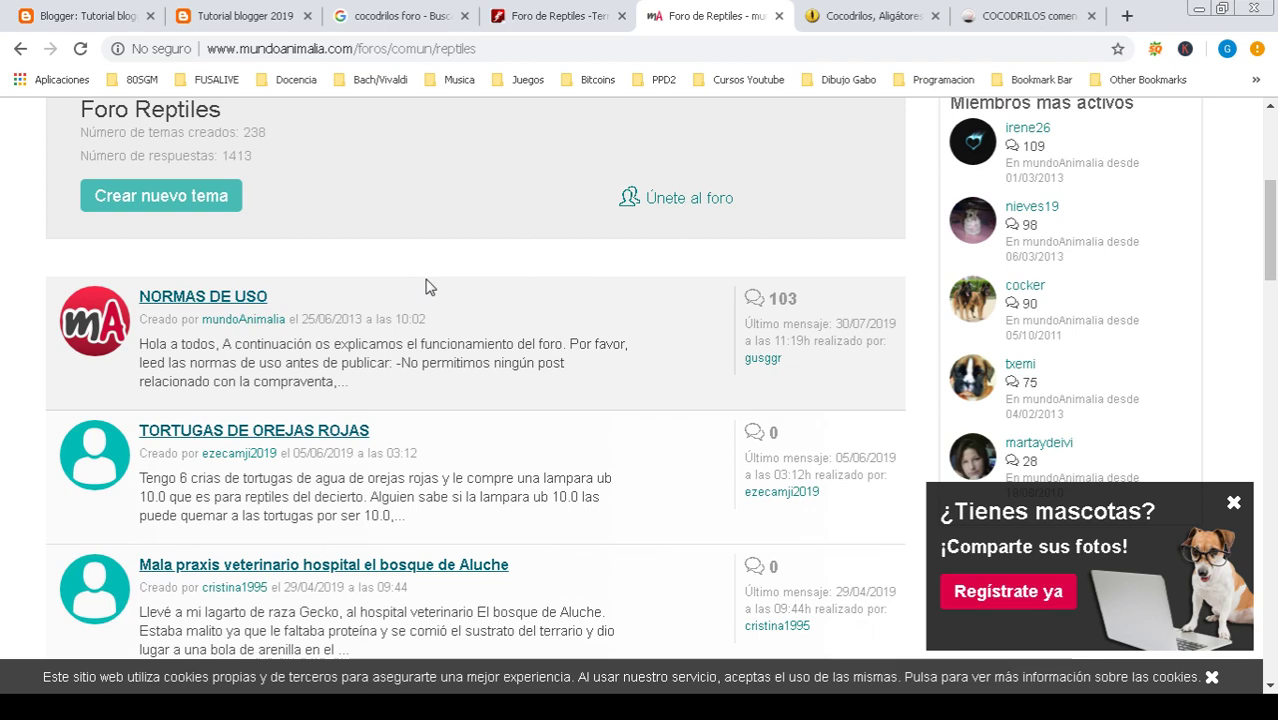
{"action": "left_click", "coordinate": [1236, 506]}
{"action": "scroll", "coordinate": [1276, 300], "scroll_direction": "down", "scroll_amount": 5}
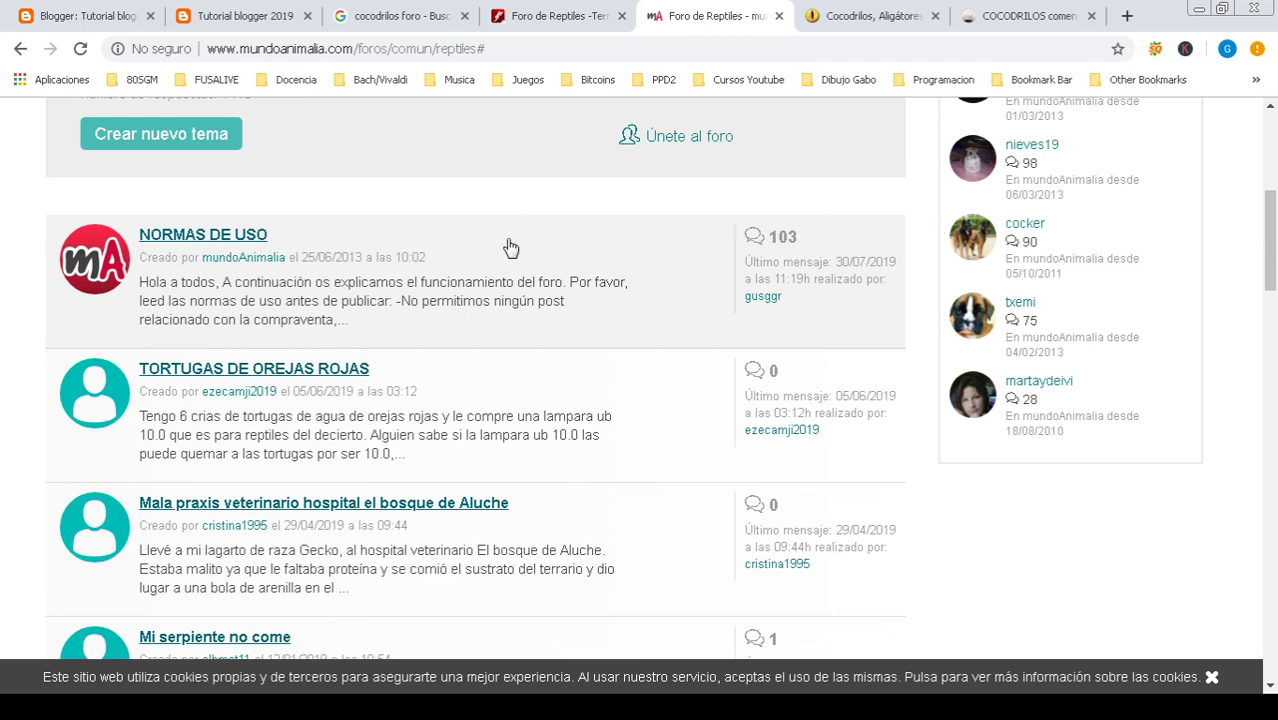
{"action": "left_click_drag", "start_coordinate": [1273, 206], "coordinate": [1273, 186]}
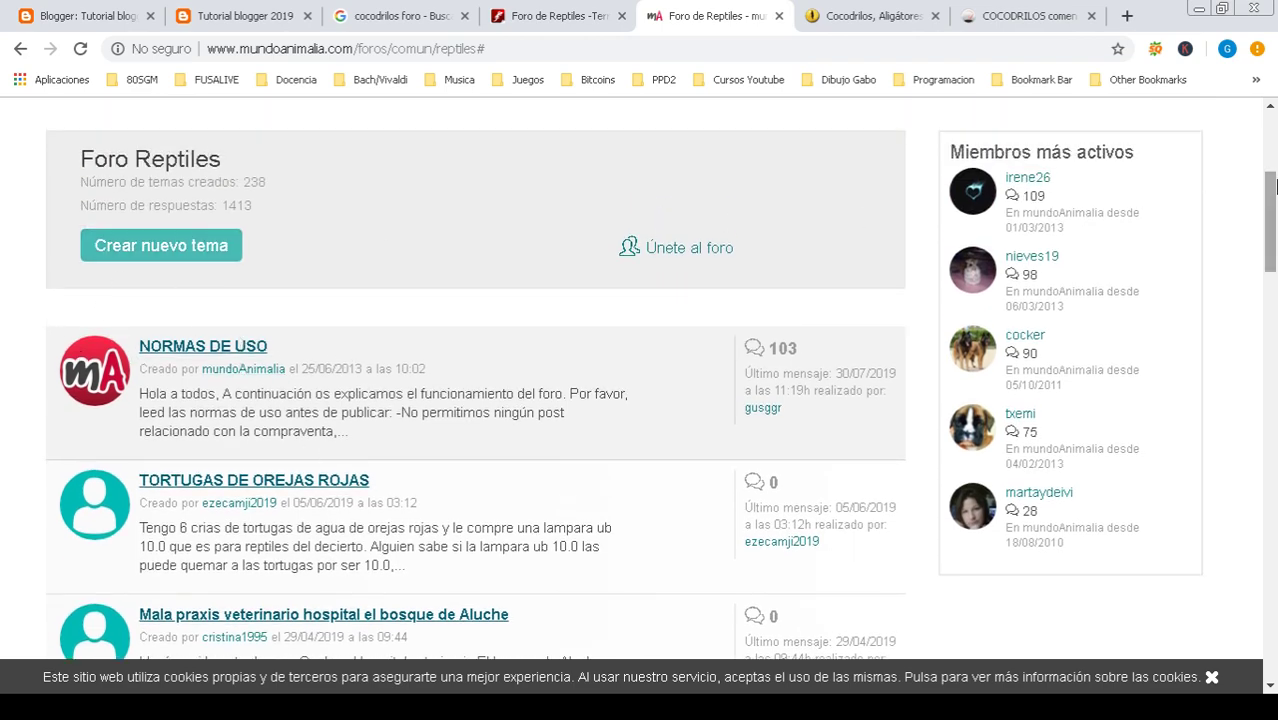
{"action": "left_click_drag", "start_coordinate": [1272, 193], "coordinate": [1272, 231]}
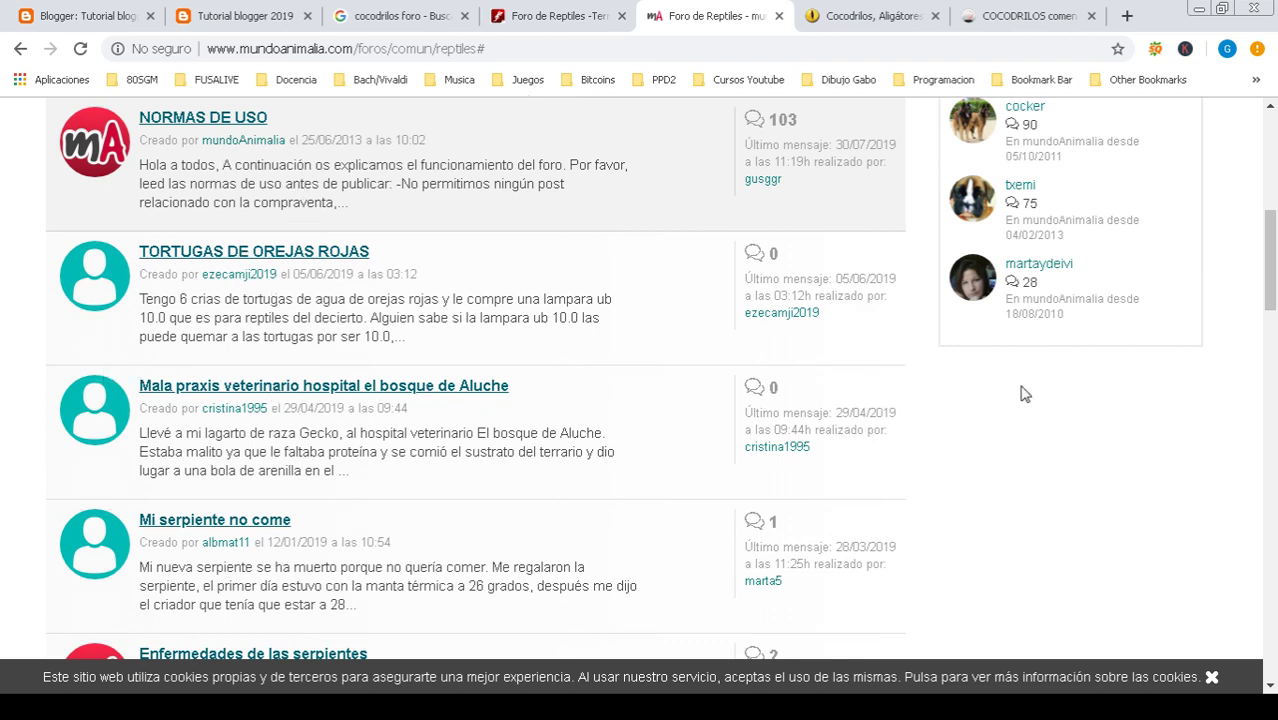
{"action": "left_click_drag", "start_coordinate": [1272, 200], "coordinate": [1272, 270]}
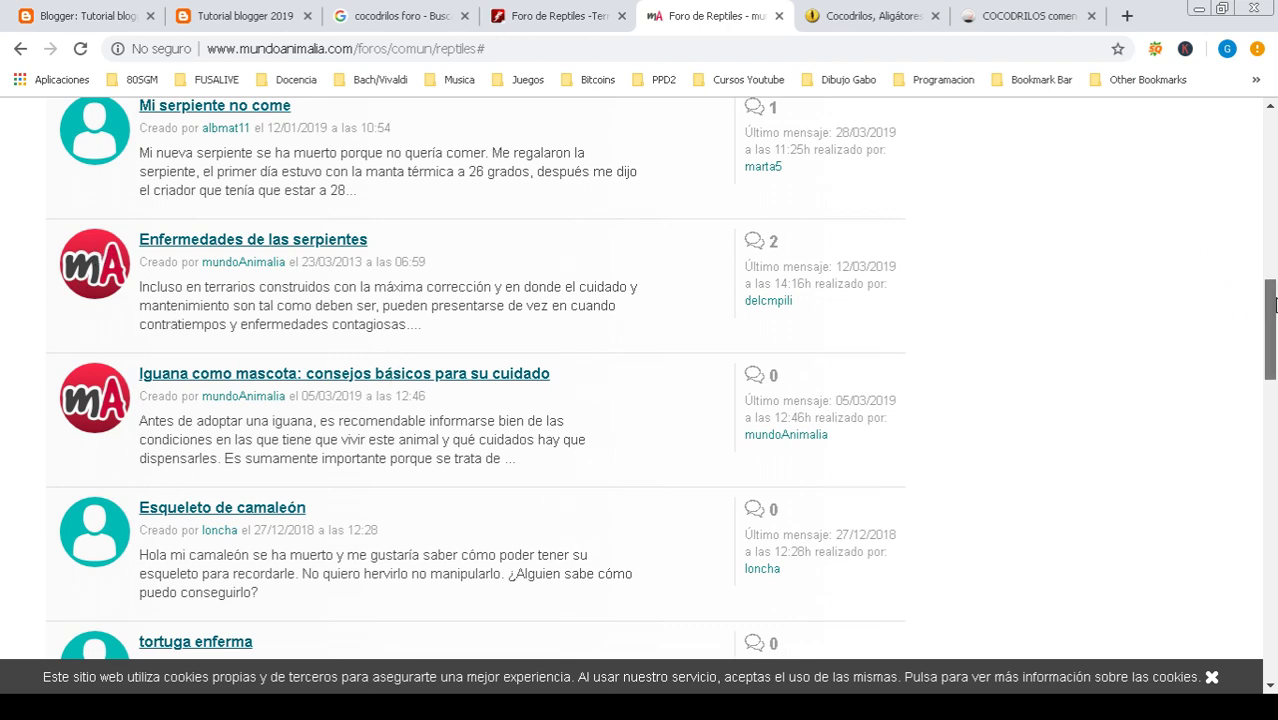
{"action": "left_click_drag", "start_coordinate": [1273, 305], "coordinate": [1273, 306]}
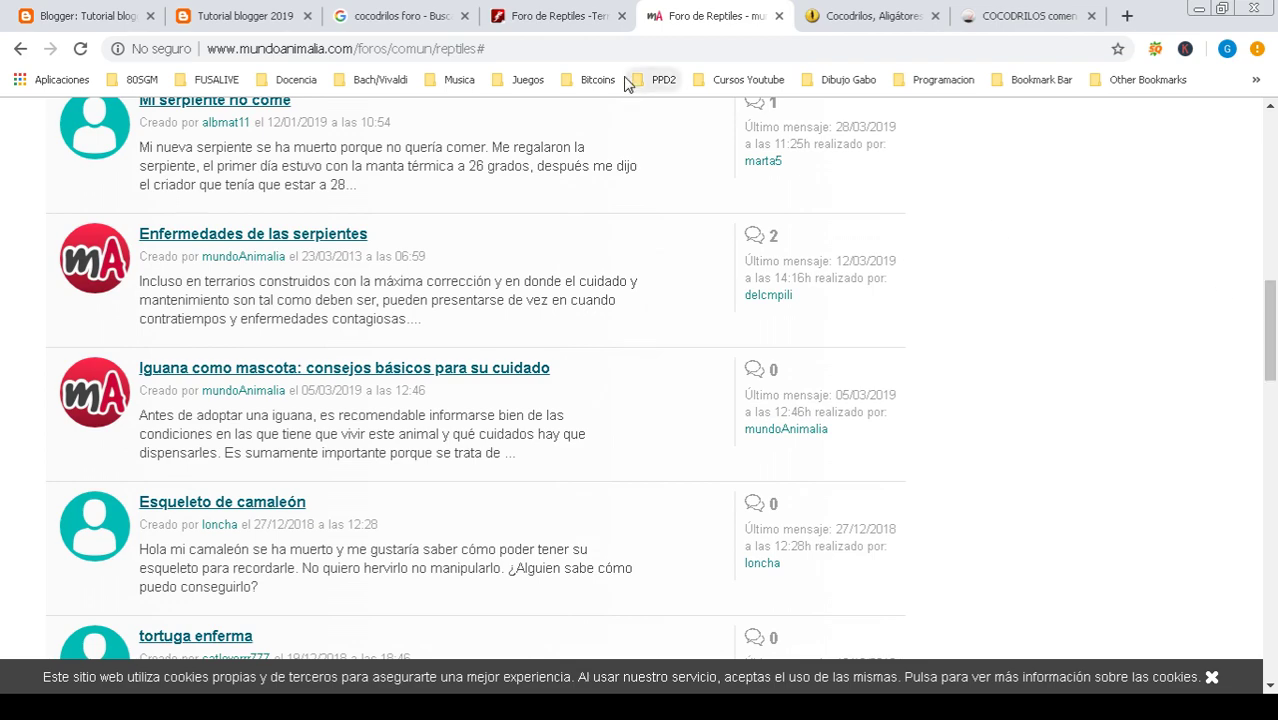
- Glance back at Terrariofilia, look through the rest of MundoAnimalia's reptile page, and return to its Foro Reptiles heading
{"action": "left_click", "coordinate": [513, 12]}
{"action": "left_click", "coordinate": [707, 16]}
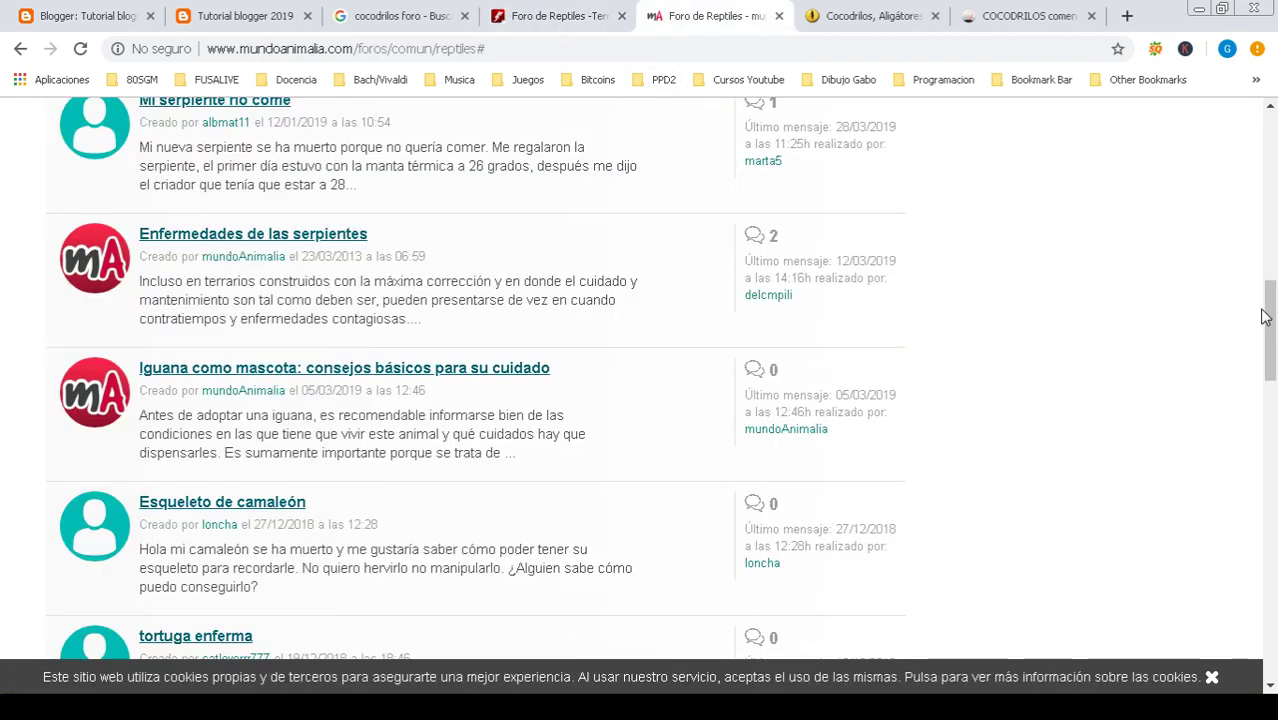
{"action": "left_click_drag", "start_coordinate": [1271, 305], "coordinate": [1270, 573]}
{"action": "left_click_drag", "start_coordinate": [1272, 597], "coordinate": [1274, 195]}
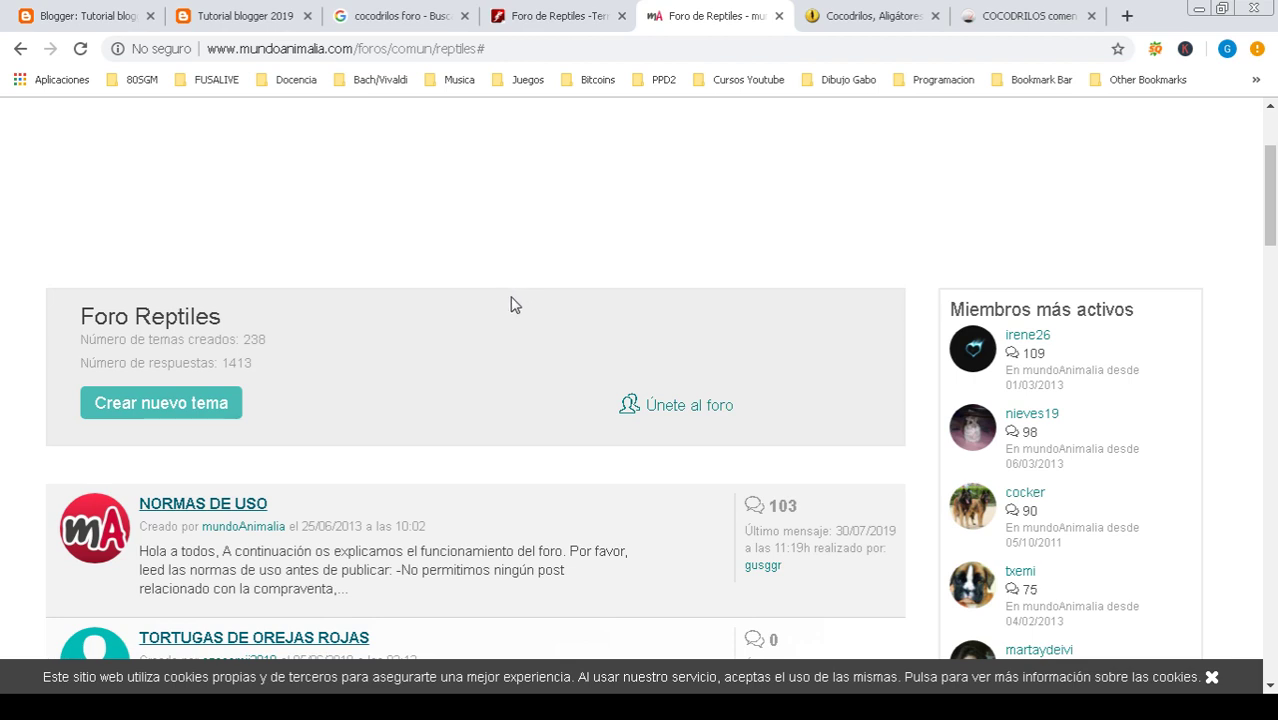
- Open MundoReptil's Cocodrilos, Aligátores y Caimanes forum and examine each thread's replies, visits and last message date
{"action": "left_click", "coordinate": [866, 15]}
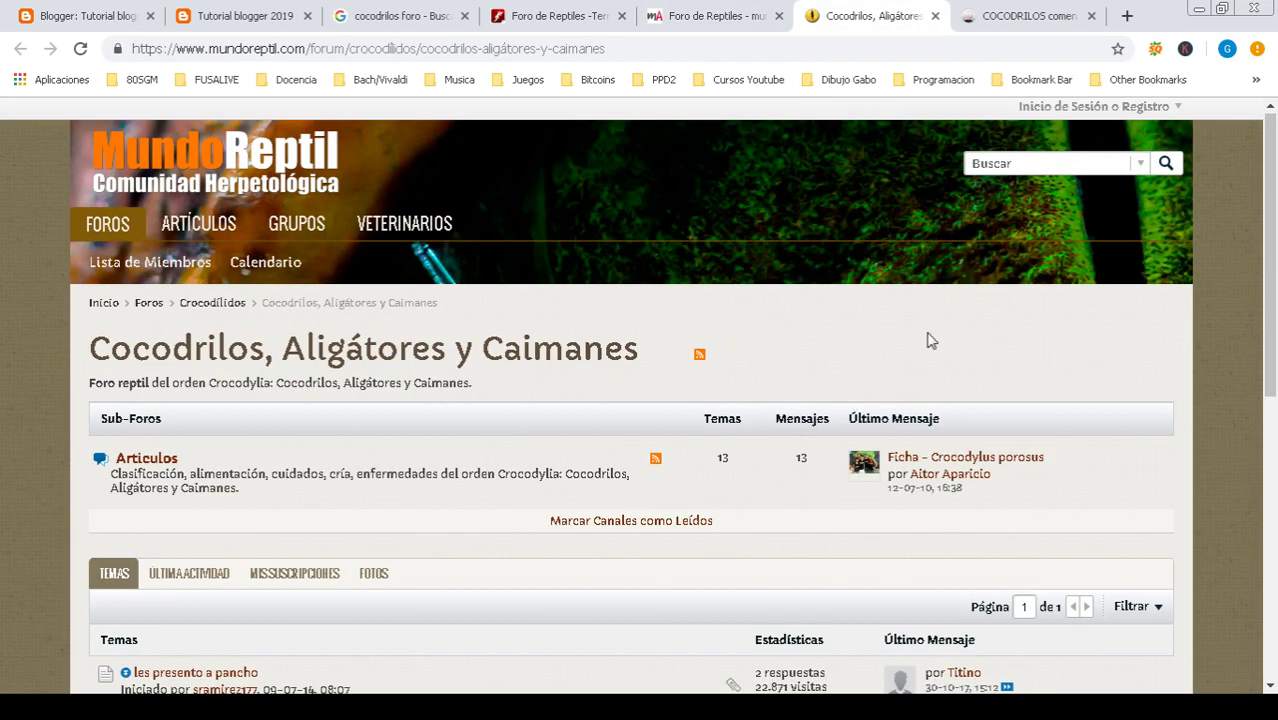
{"action": "left_click_drag", "start_coordinate": [1272, 160], "coordinate": [1275, 312]}
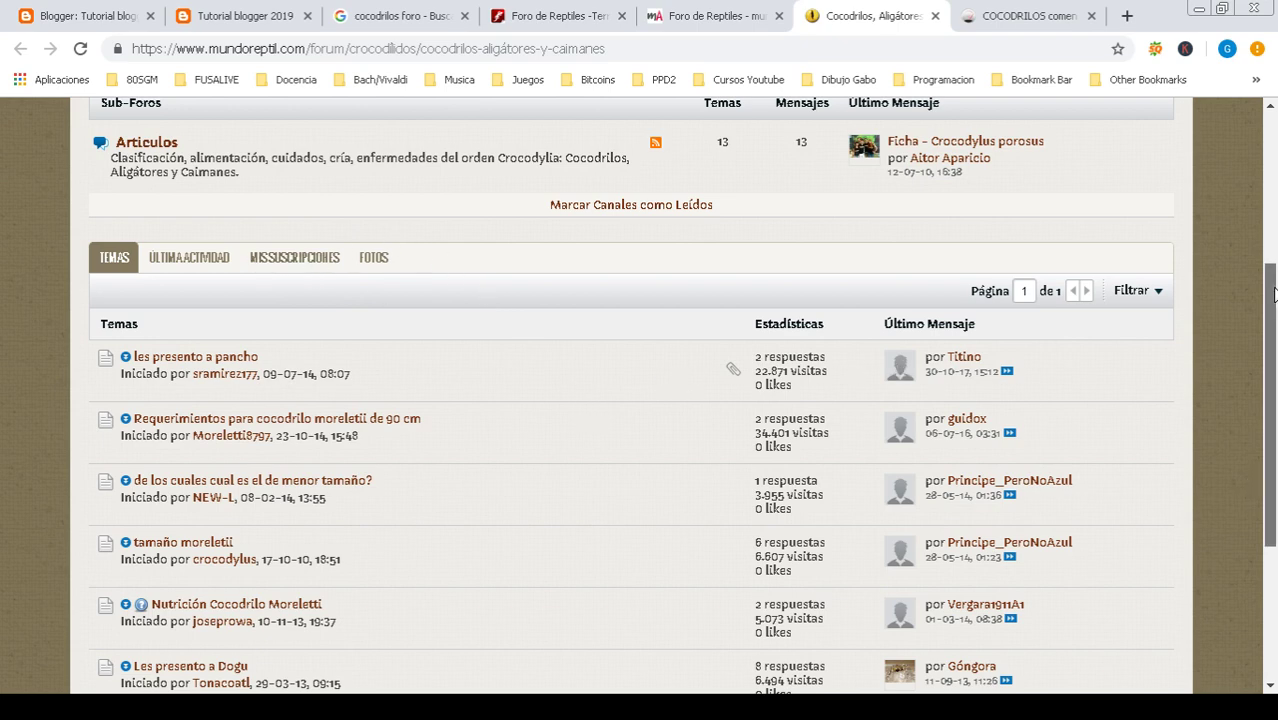
{"action": "left_click_drag", "start_coordinate": [1274, 305], "coordinate": [1262, 331]}
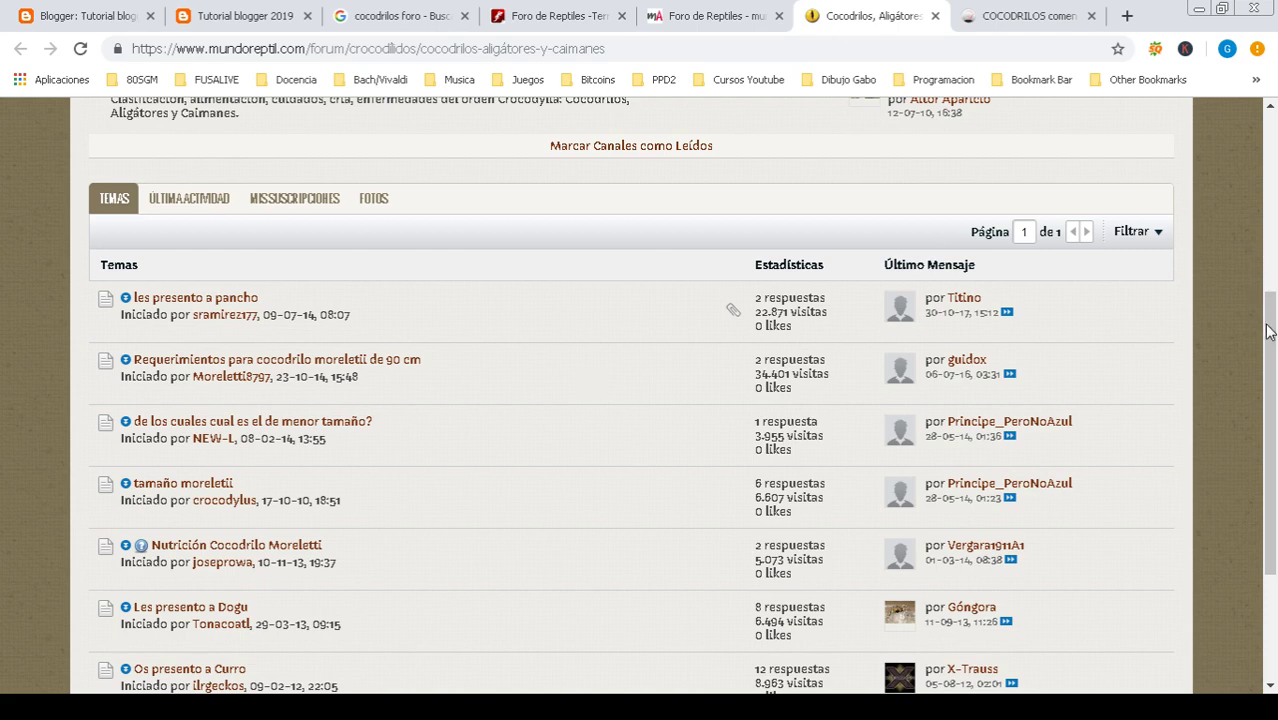
{"action": "scroll", "coordinate": [1270, 360], "scroll_direction": "down", "scroll_amount": 2}
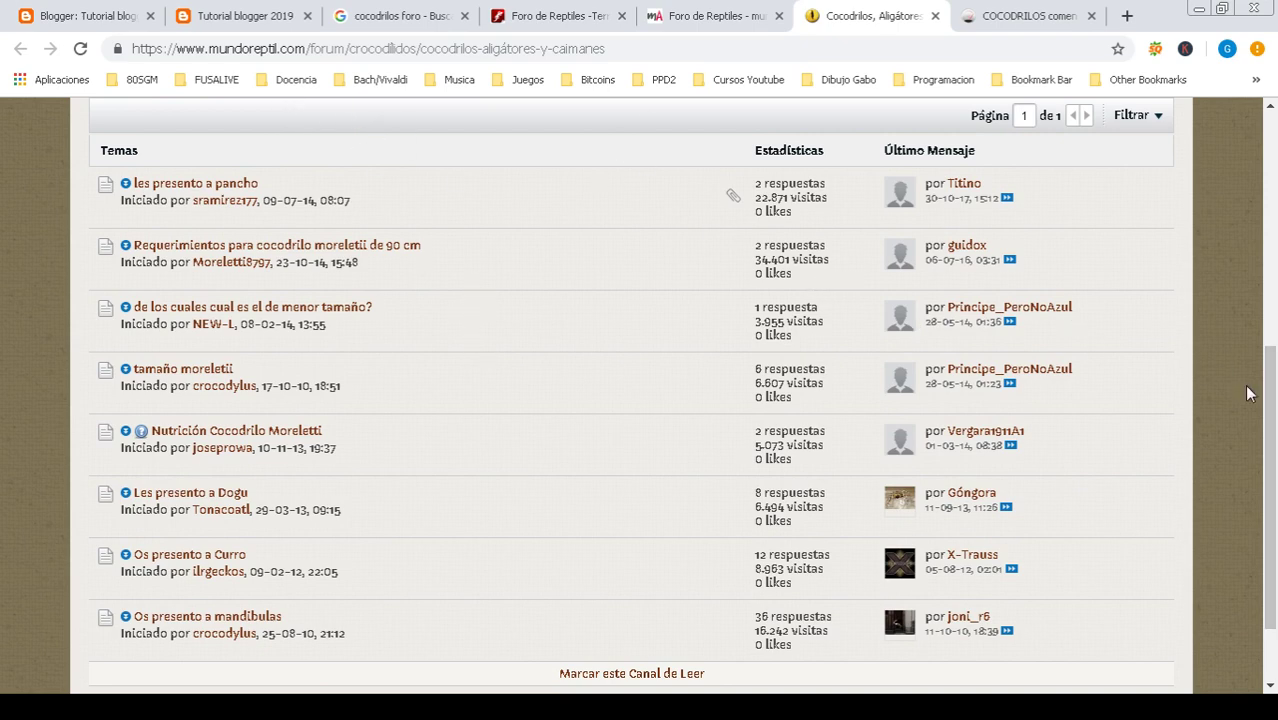
{"action": "left_click_drag", "start_coordinate": [1270, 414], "coordinate": [1273, 340]}
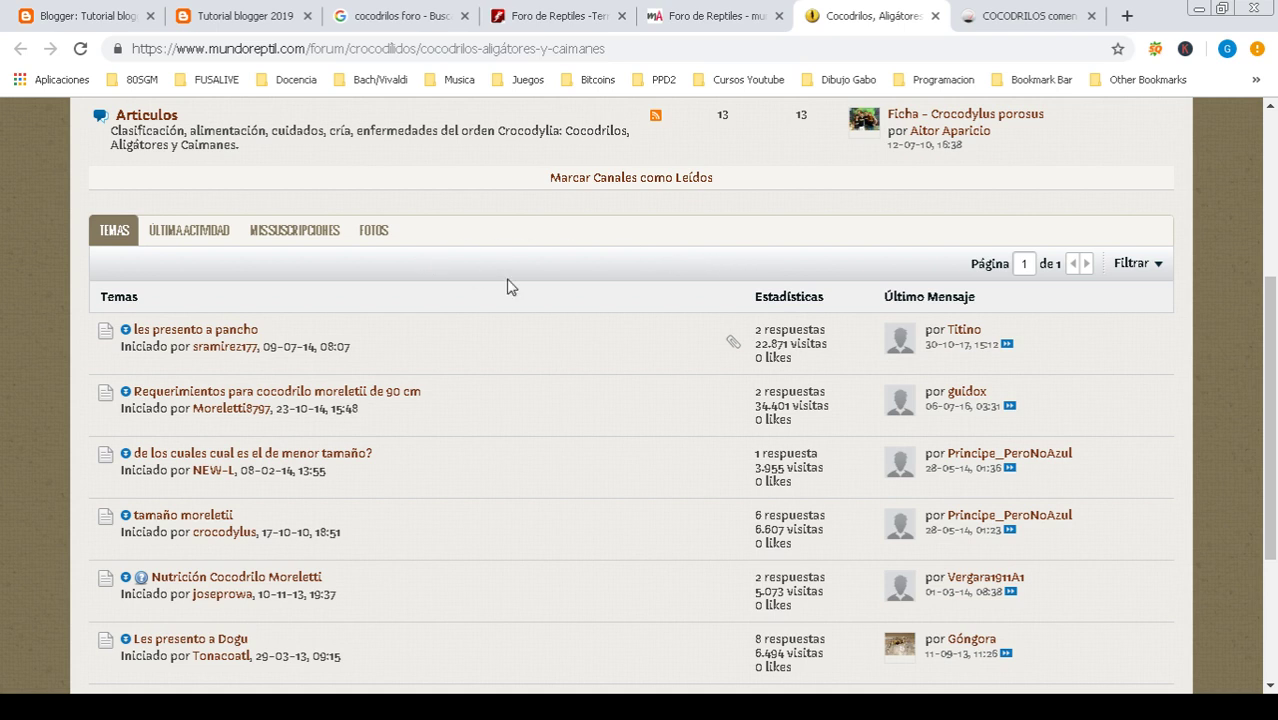
- Compare the Terrariofilia, MundoAnimalia and MundoReptil forums by switching between their open pages, ending on Terrariofilia
{"action": "left_click", "coordinate": [700, 12]}
{"action": "left_click", "coordinate": [528, 10]}
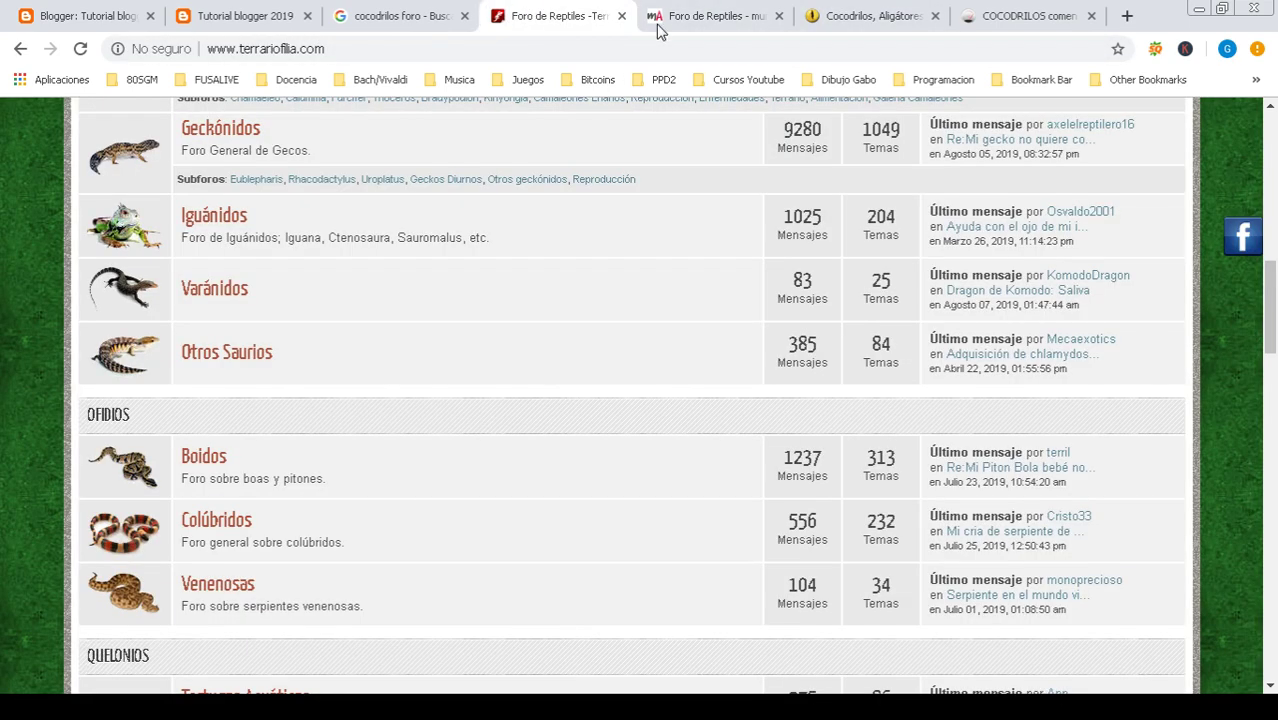
{"action": "left_click", "coordinate": [829, 16]}
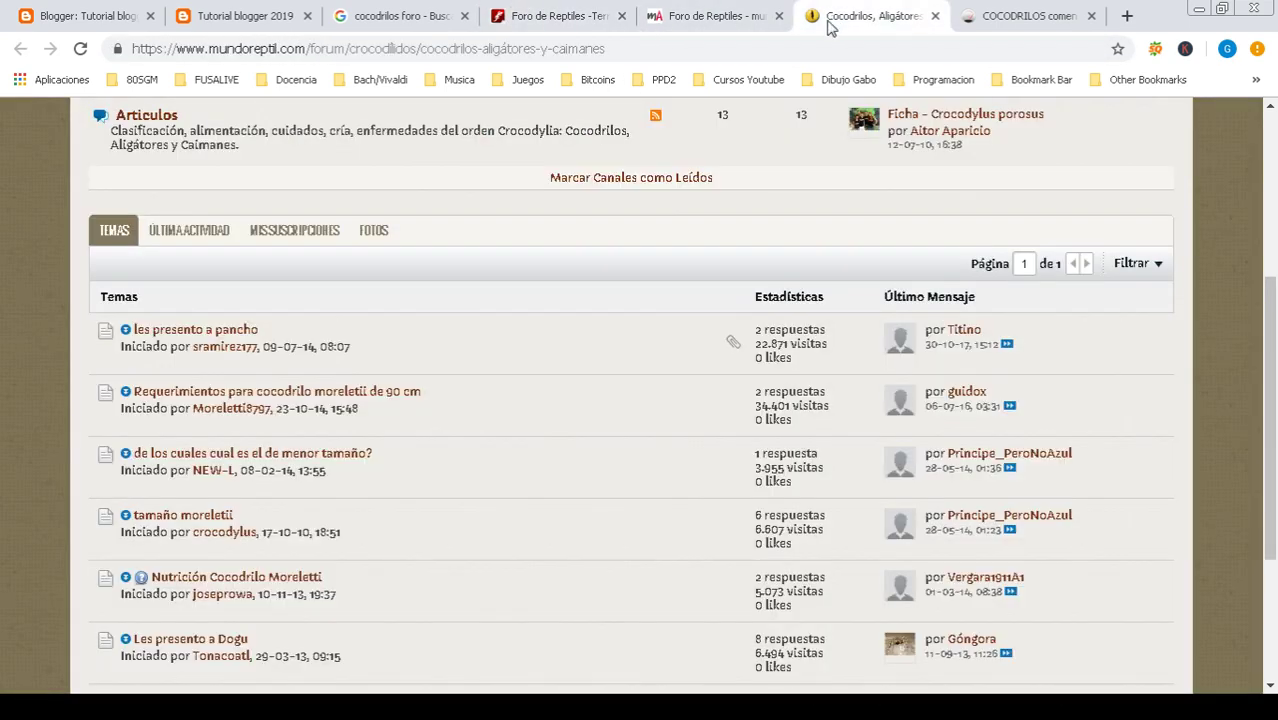
{"action": "left_click", "coordinate": [716, 26]}
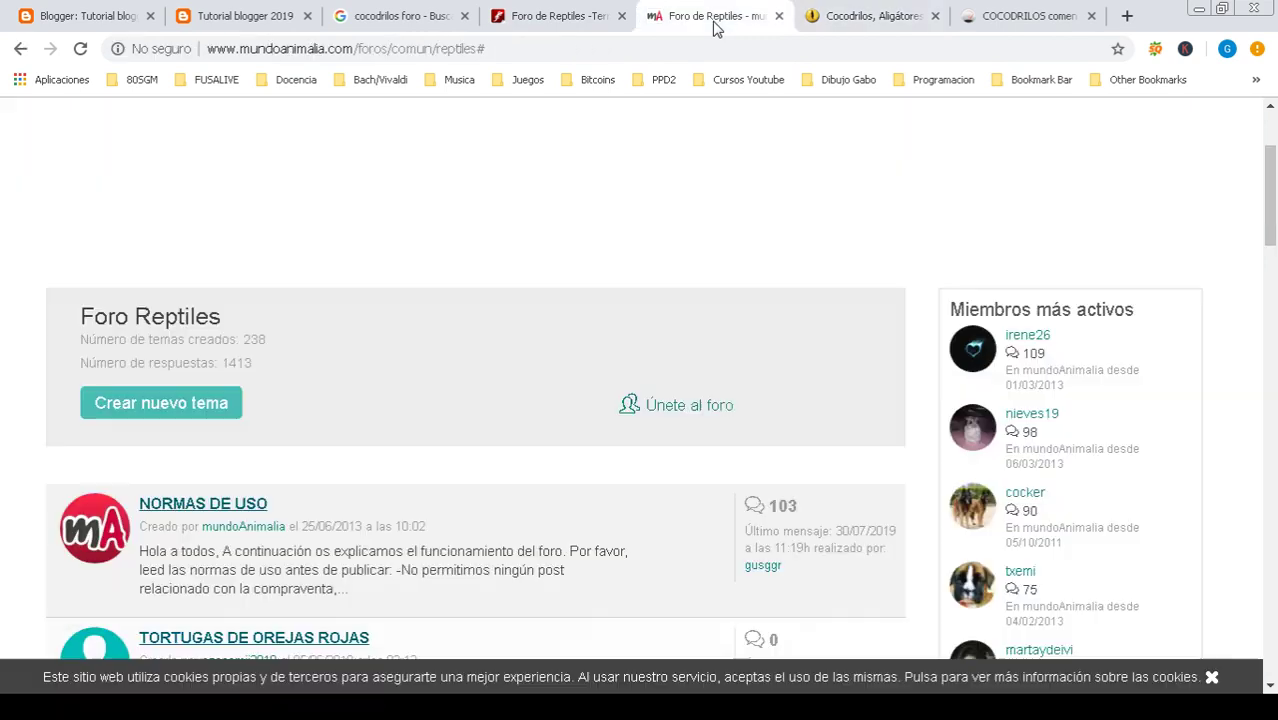
{"action": "left_click", "coordinate": [530, 9]}
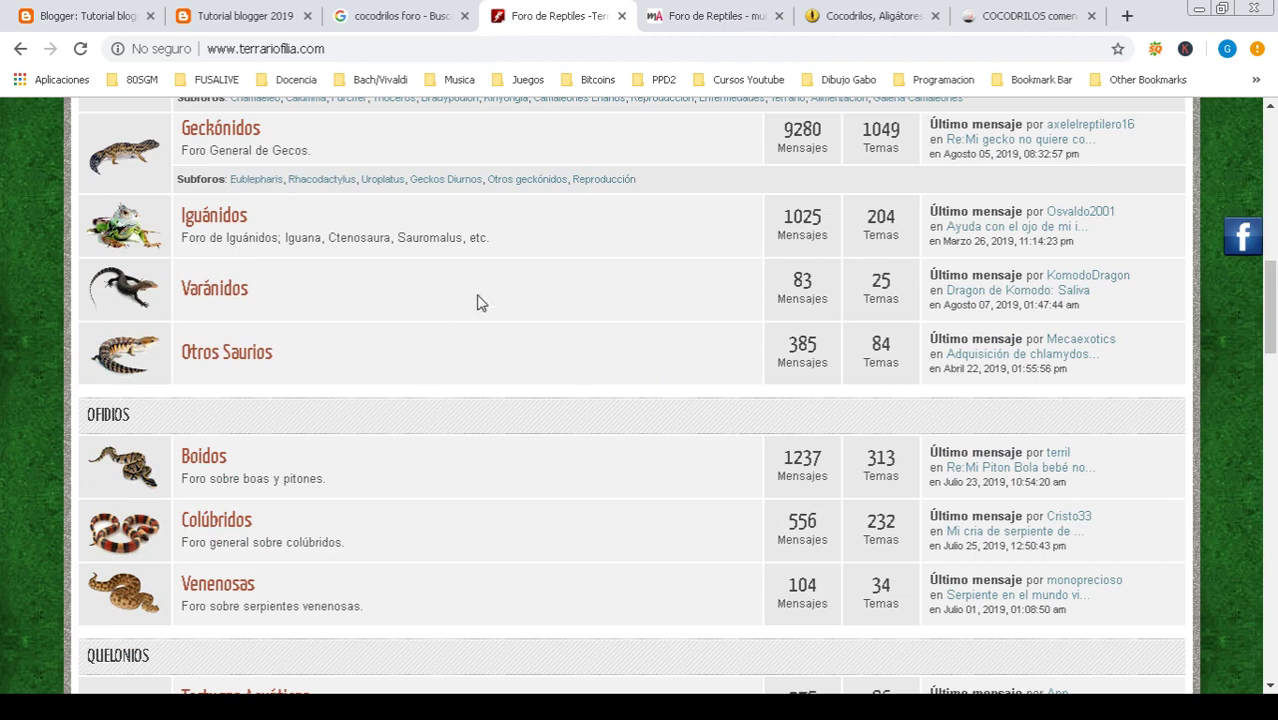
- Close the Terrariofilia, MundoAnimalia, MundoReptil and ForoCoches pages, keeping the Google results, and open a new blank tab
{"action": "left_click", "coordinate": [621, 17]}
{"action": "left_click", "coordinate": [621, 17]}
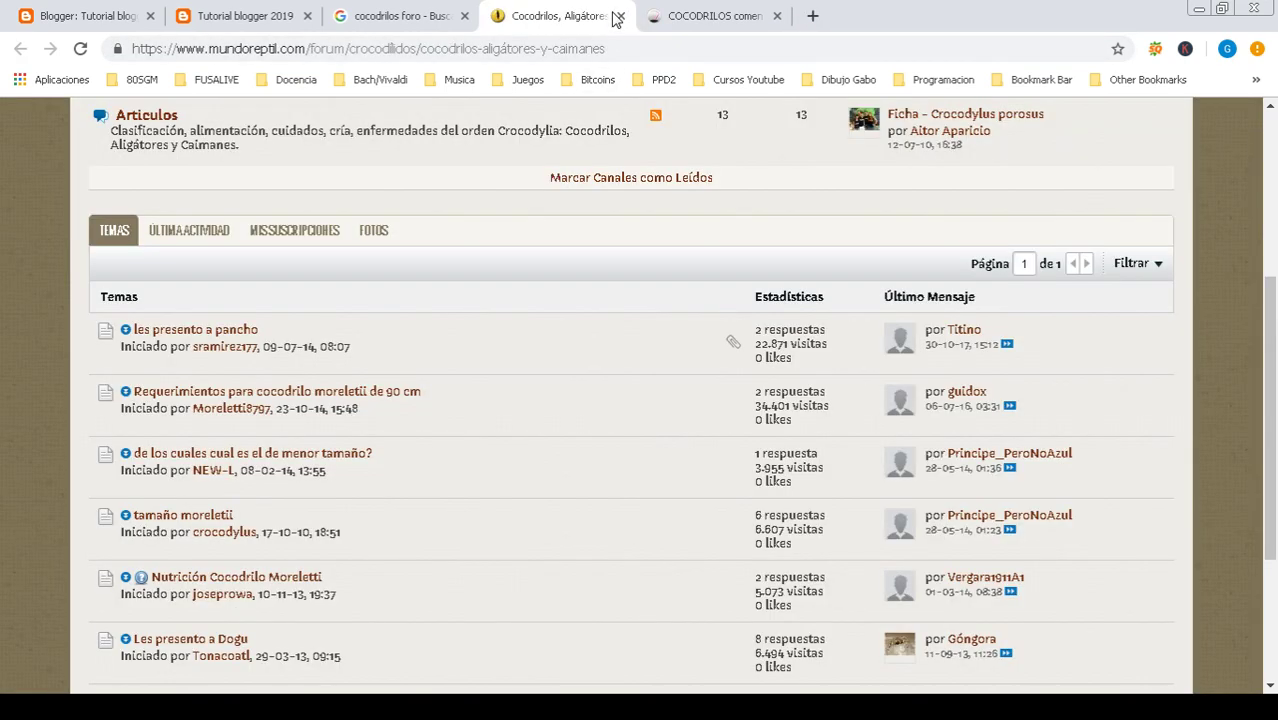
{"action": "left_click", "coordinate": [621, 17]}
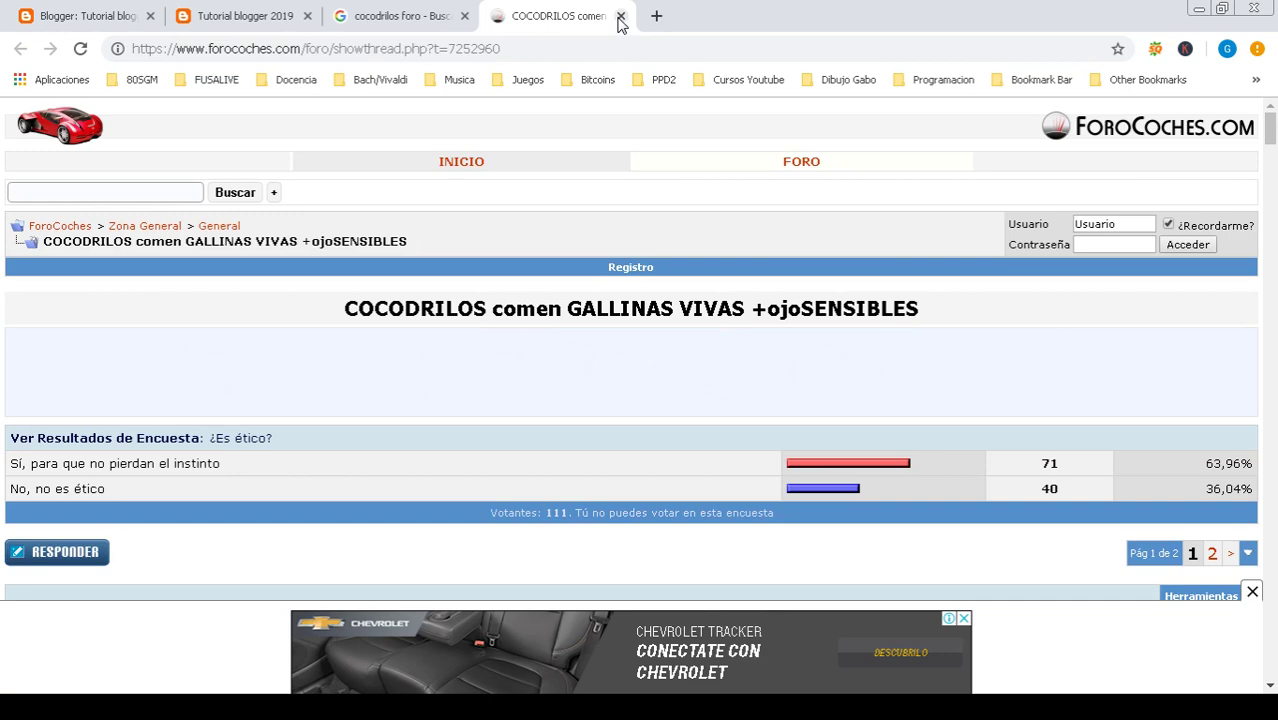
{"action": "left_click", "coordinate": [621, 17]}
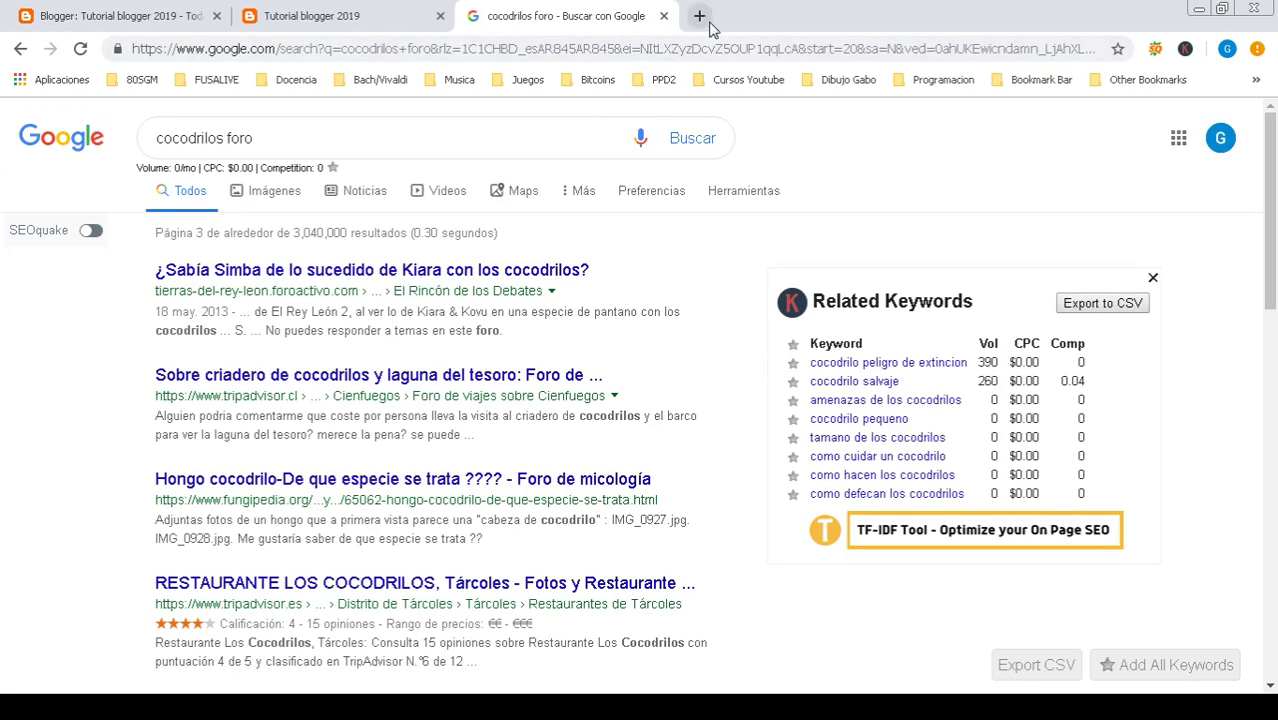
{"action": "left_click", "coordinate": [702, 16]}
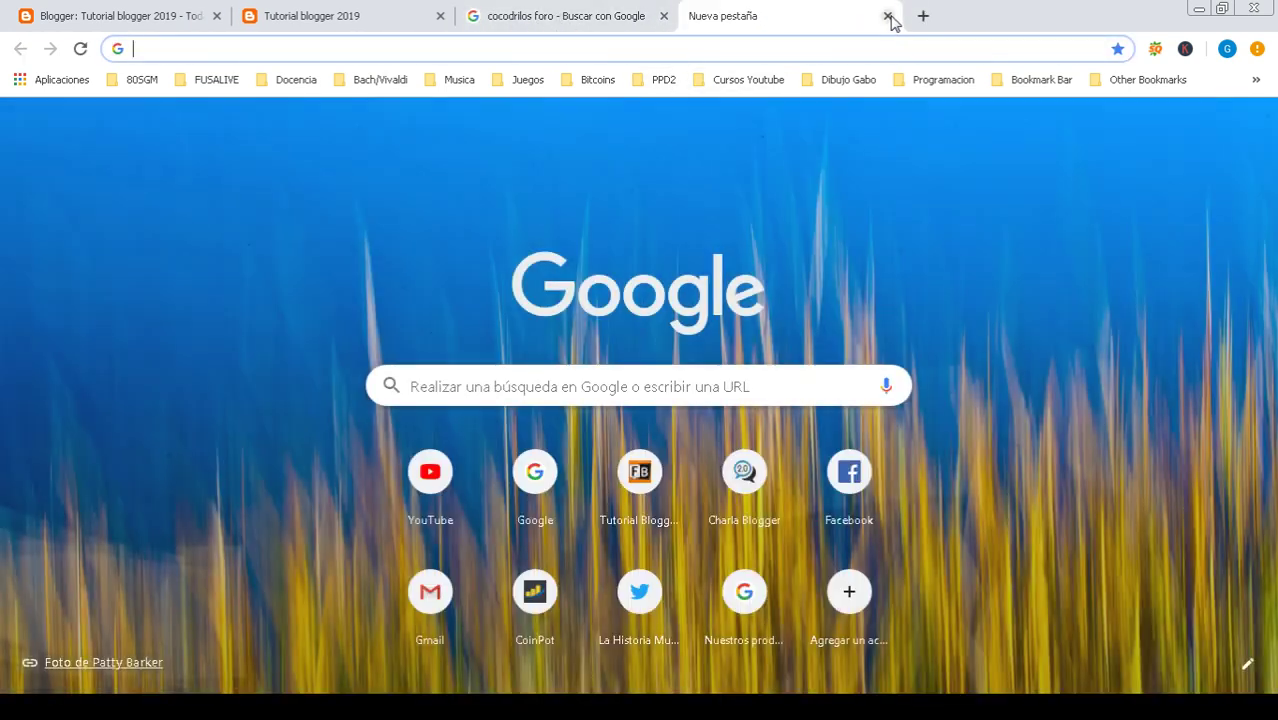
- Close the blank tab and search Google for "construccion en seco foro" in place of the crocodile query
{"action": "left_click", "coordinate": [887, 16]}
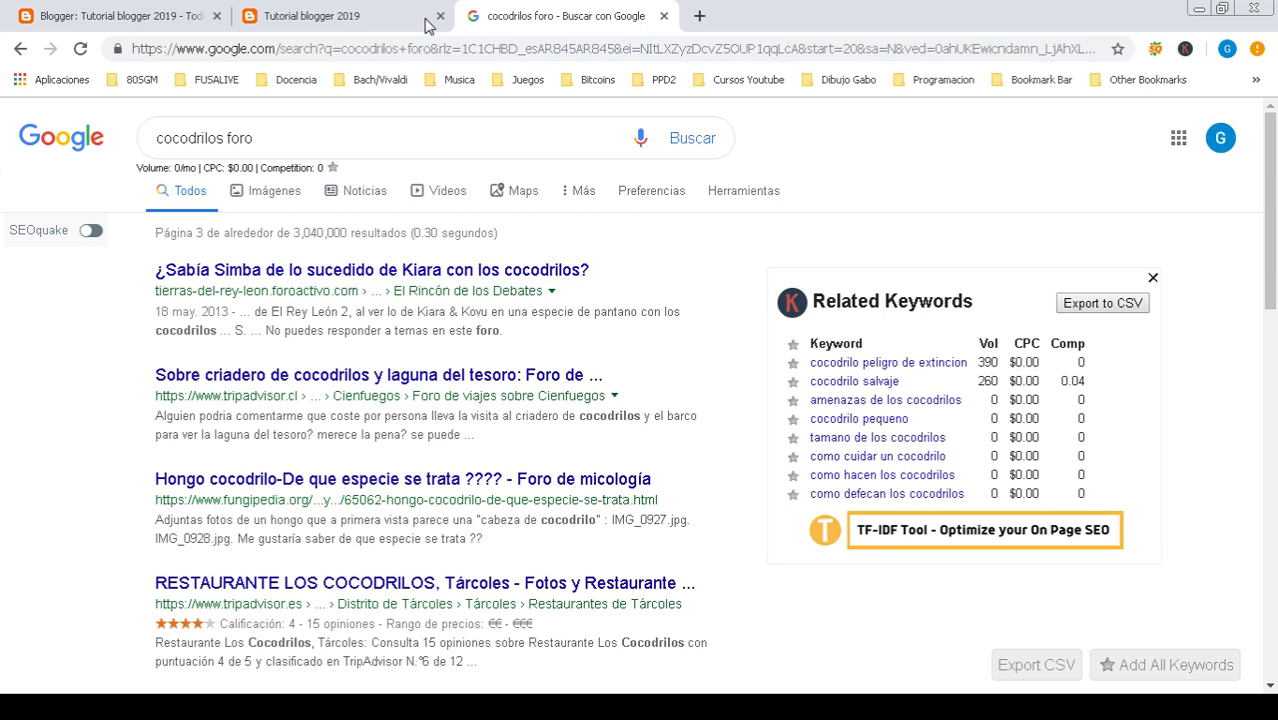
{"action": "left_click", "coordinate": [264, 137]}
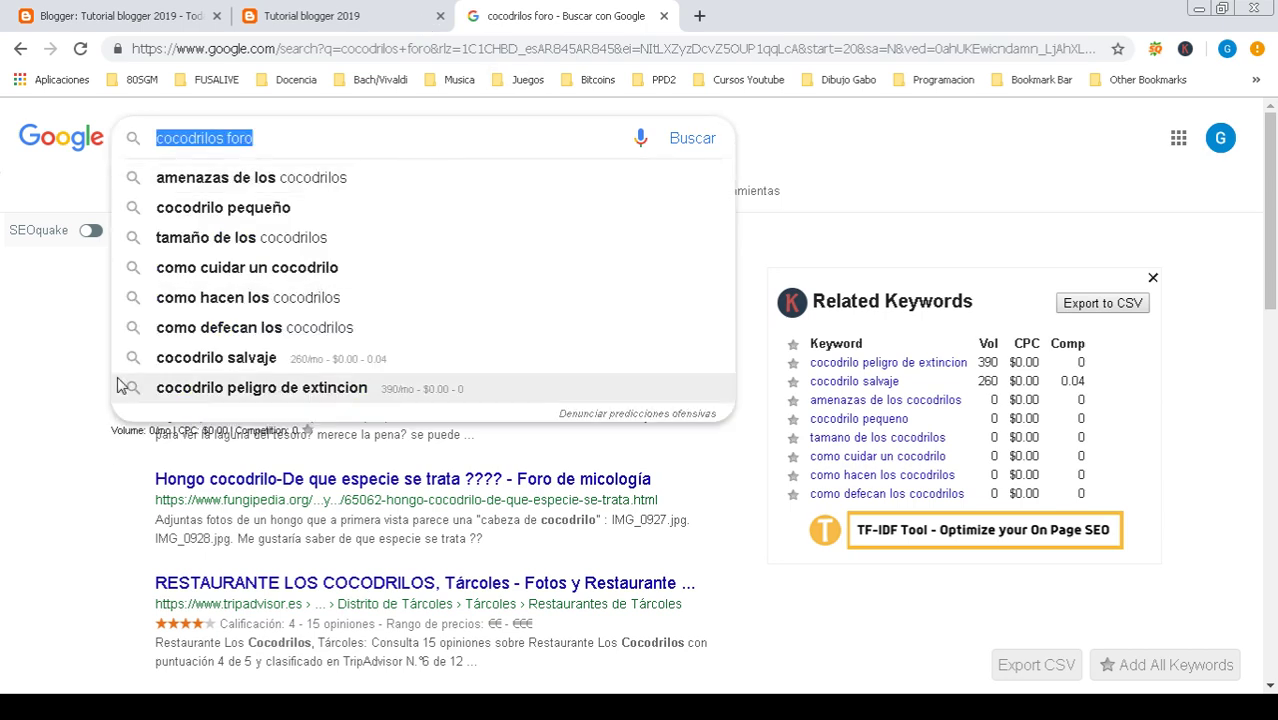
{"action": "type", "text": "const"}
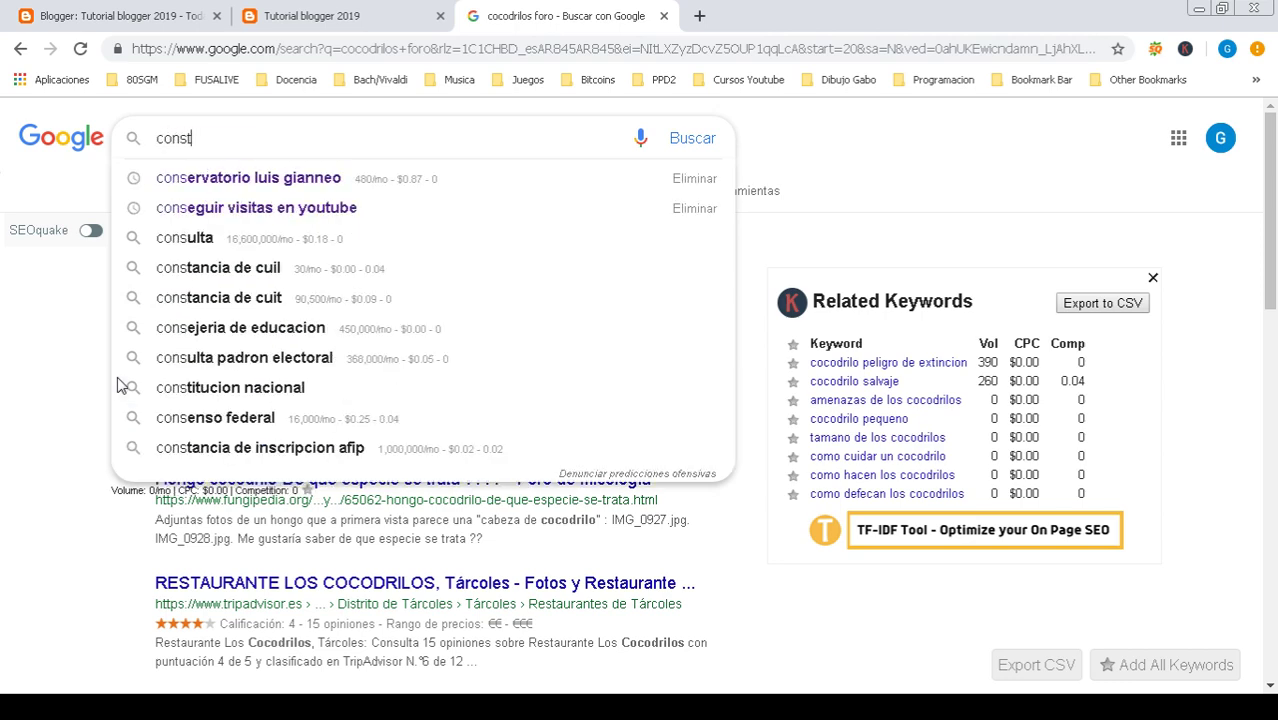
{"action": "type", "text": "ruccion se"}
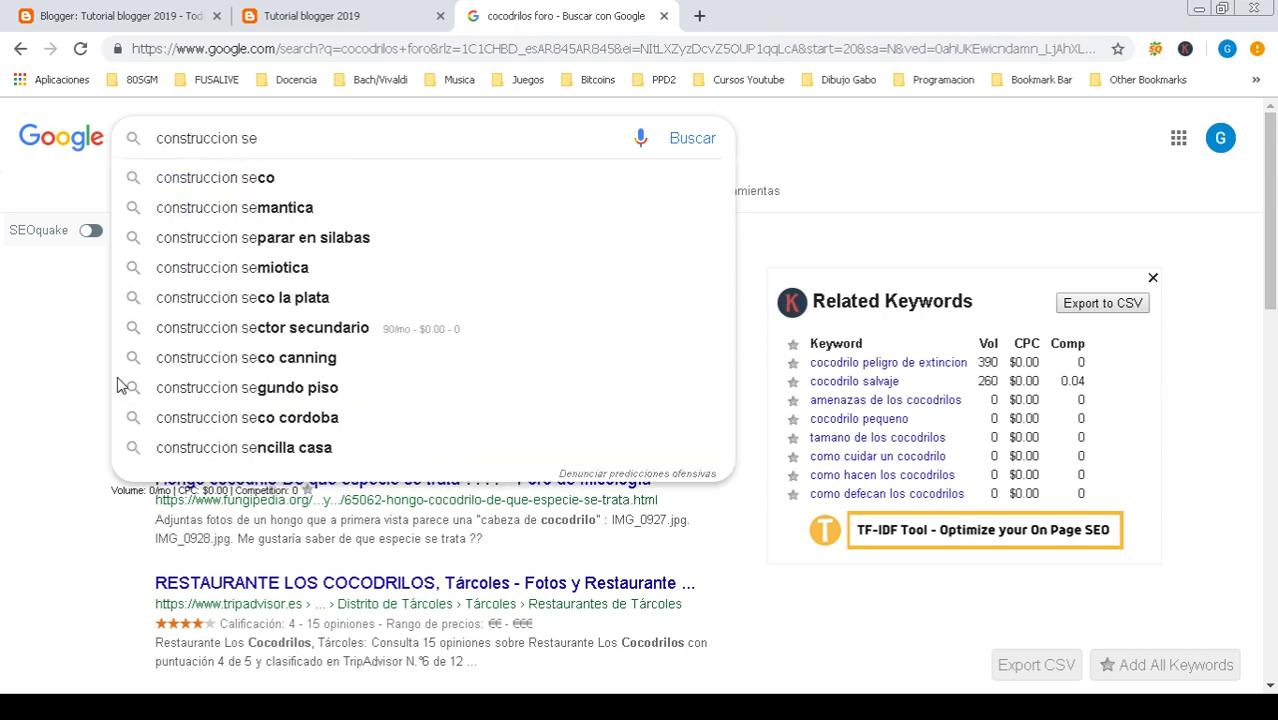
{"action": "key", "text": "BackSpace"}
{"action": "key", "text": "BackSpace"}
{"action": "type", "text": "en "}
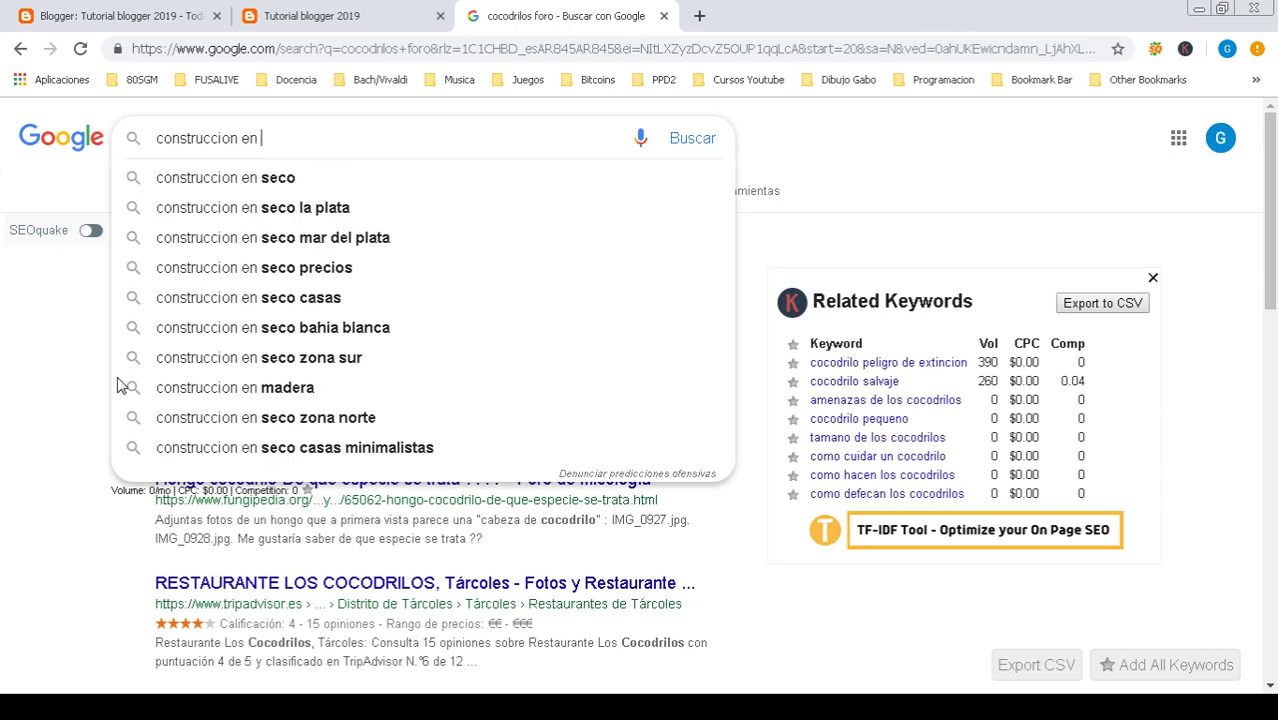
{"action": "type", "text": "seco "}
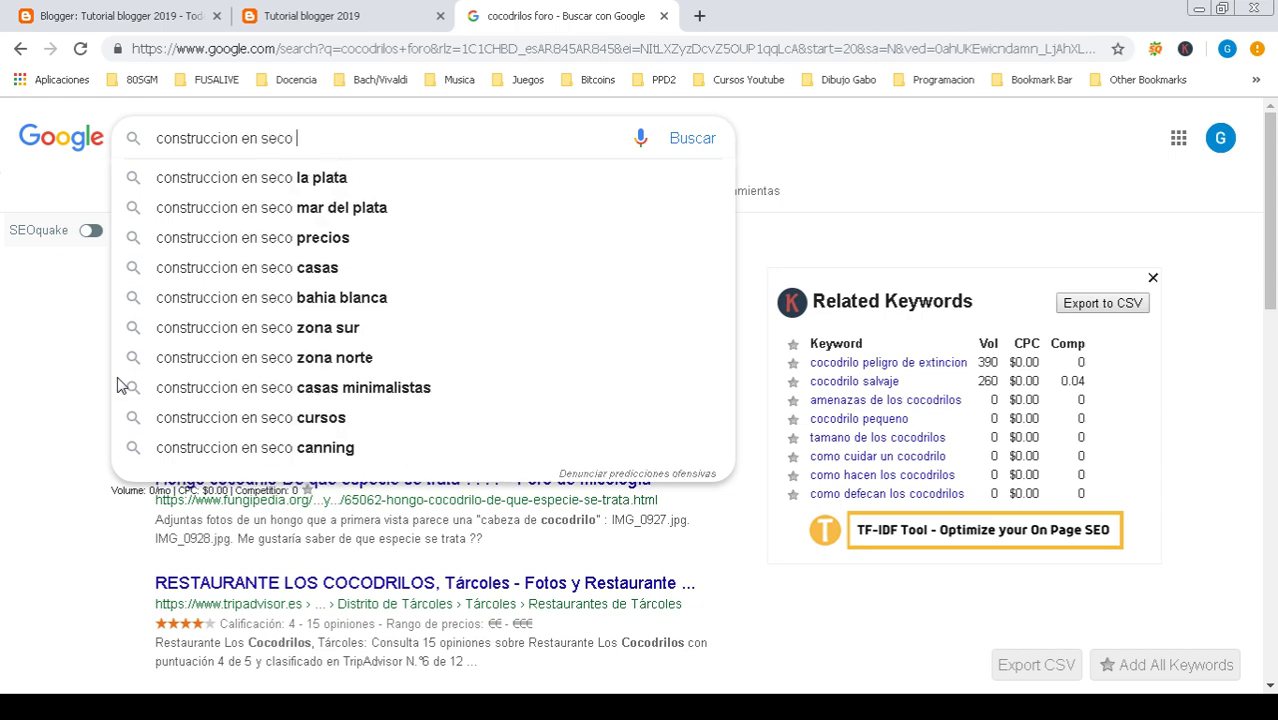
{"action": "type", "text": "foro"}
{"action": "key", "text": "Return"}
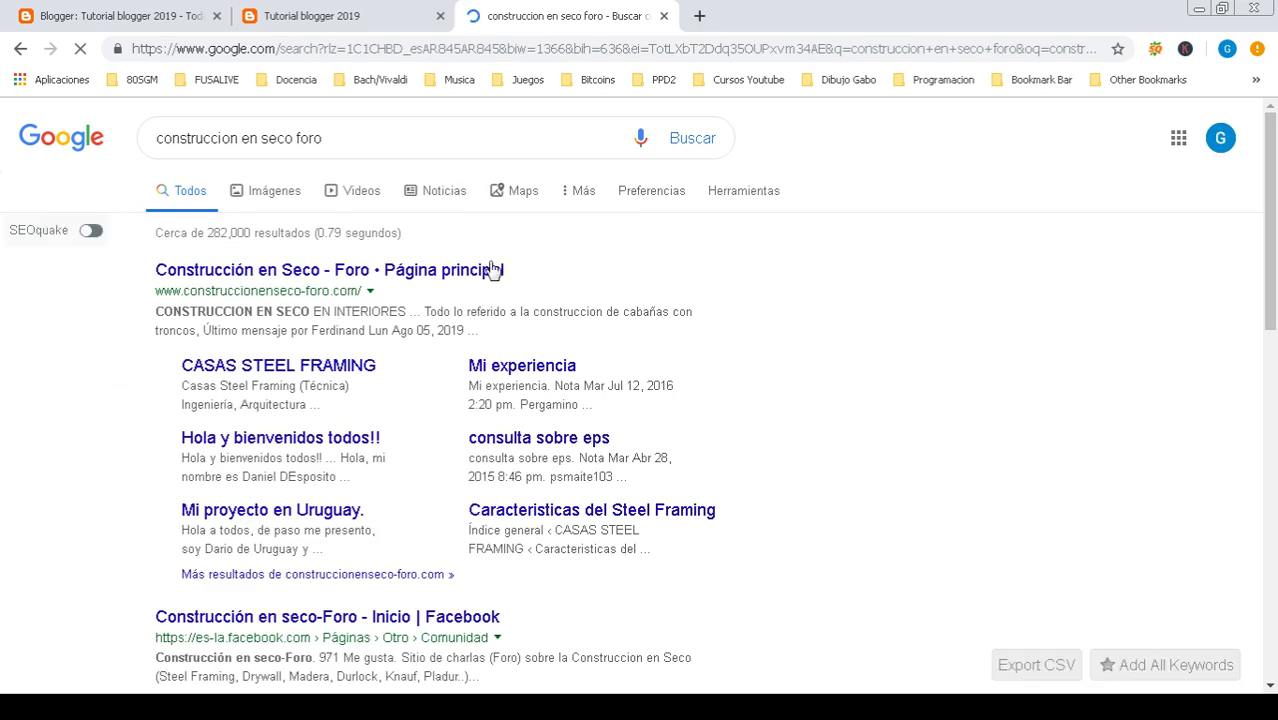
- Open the Construcción en Seco - Foro main page and examine its sections' topics, message counts and last message dates
{"action": "left_click", "coordinate": [370, 271]}
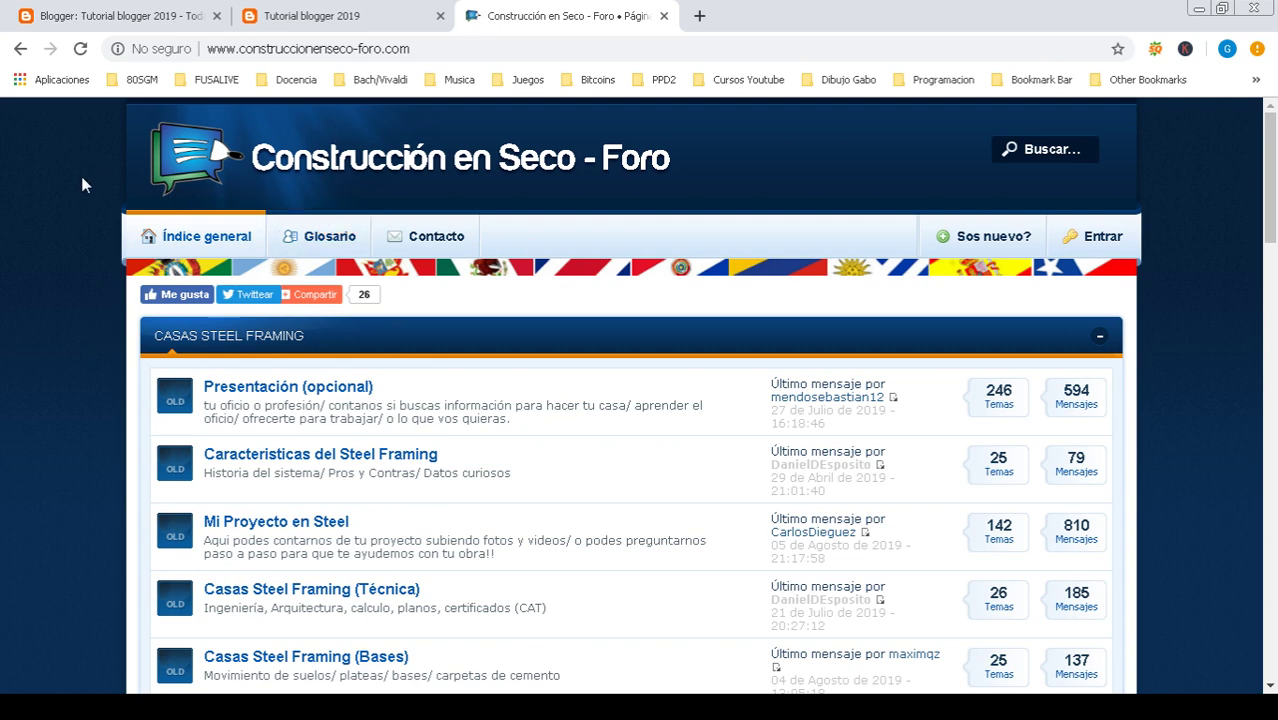
{"action": "scroll", "coordinate": [473, 481], "scroll_direction": "down", "scroll_amount": 1}
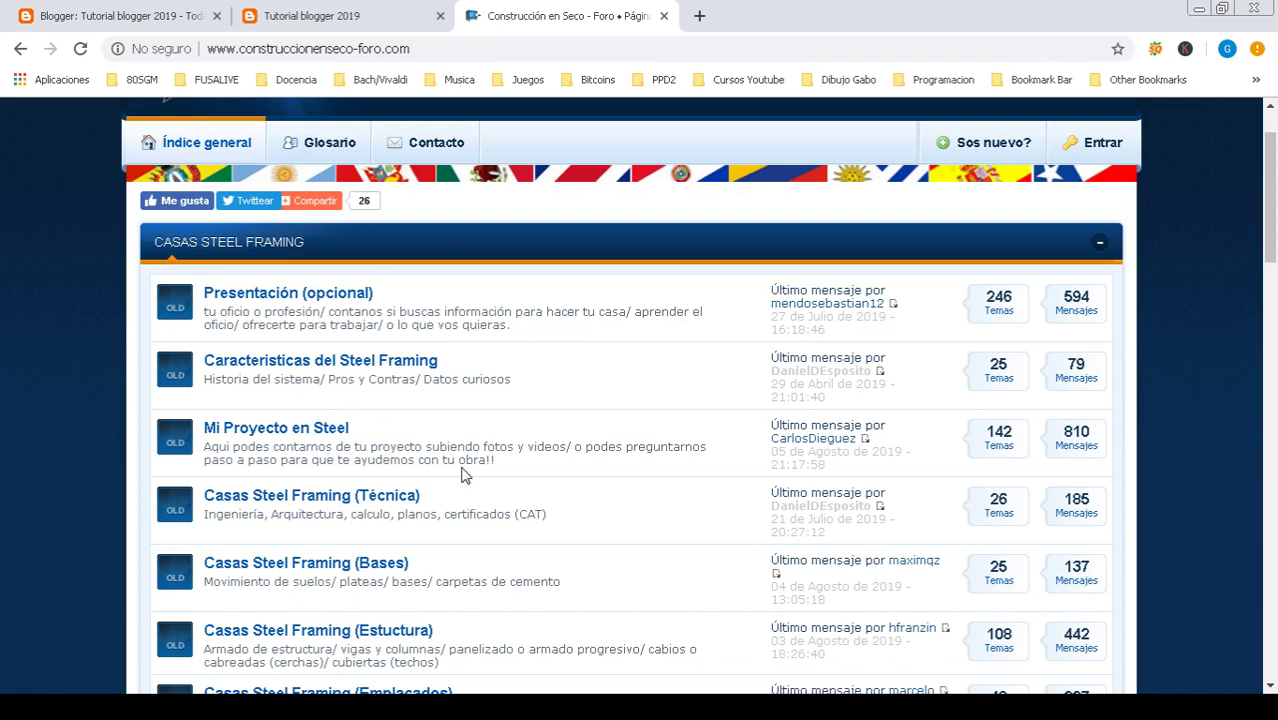
{"action": "scroll", "coordinate": [463, 474], "scroll_direction": "down", "scroll_amount": 2}
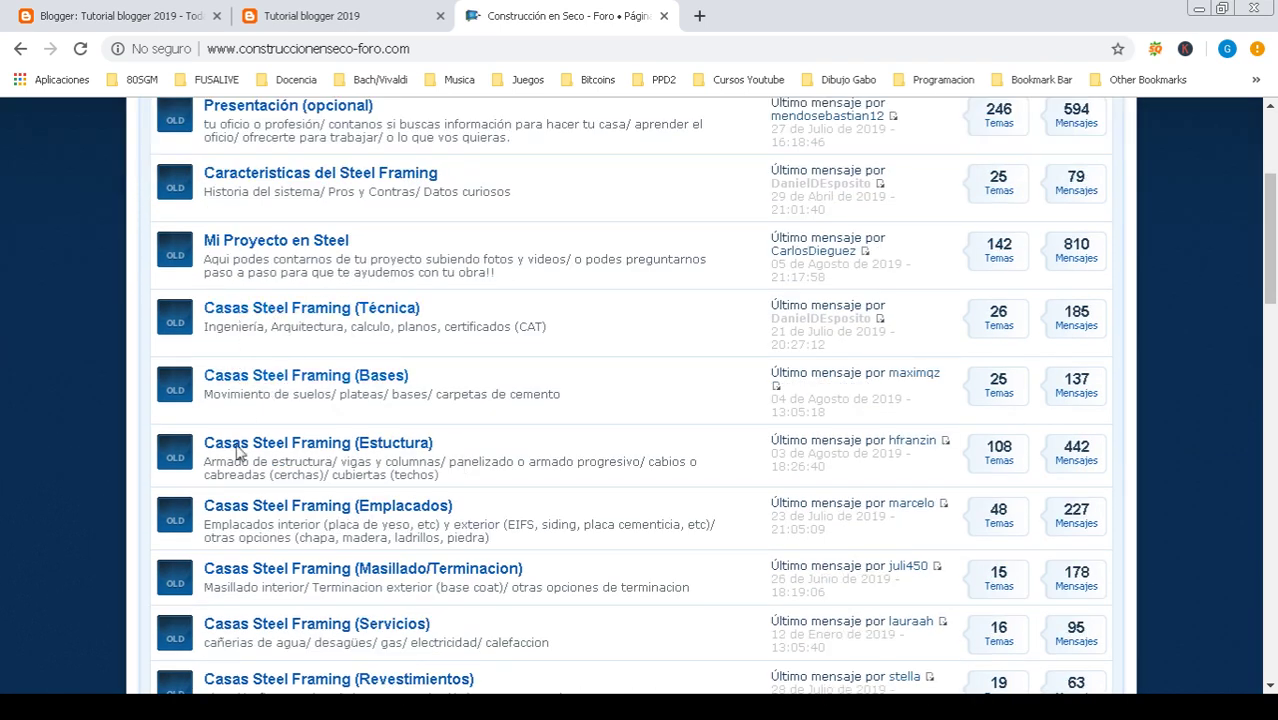
{"action": "scroll", "coordinate": [436, 537], "scroll_direction": "down", "scroll_amount": 2}
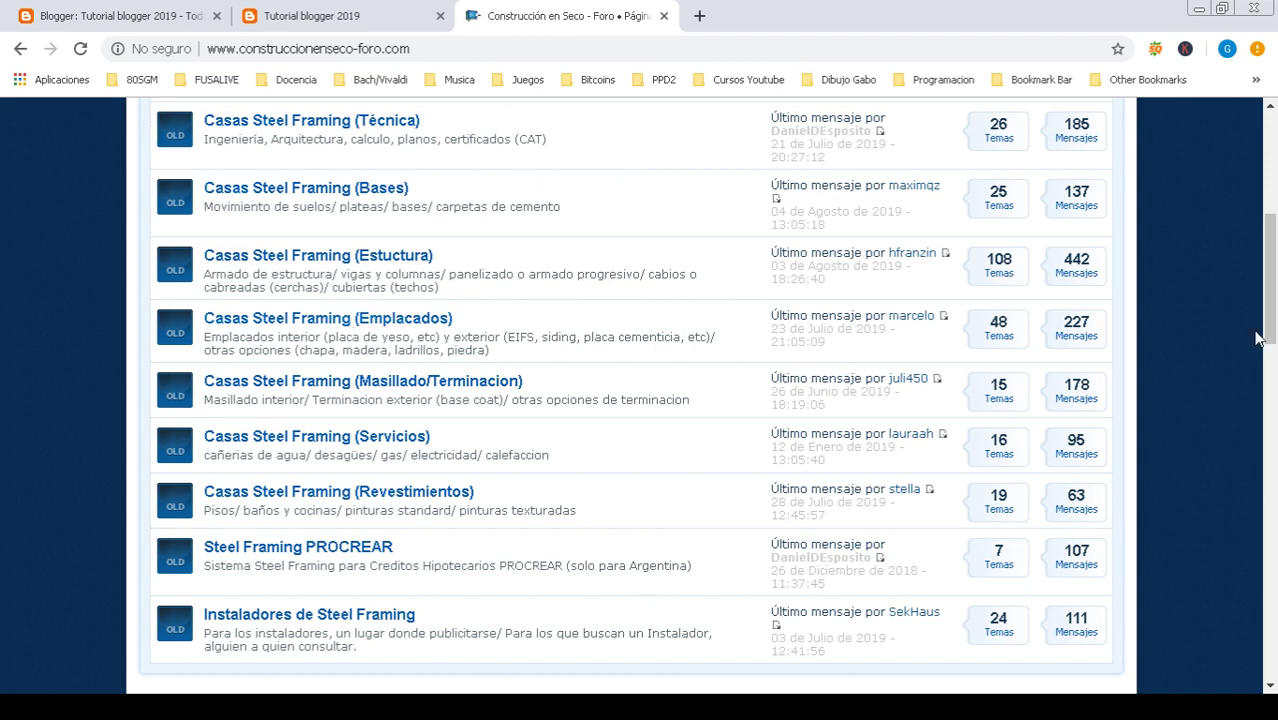
{"action": "left_click_drag", "start_coordinate": [1272, 292], "coordinate": [1268, 185]}
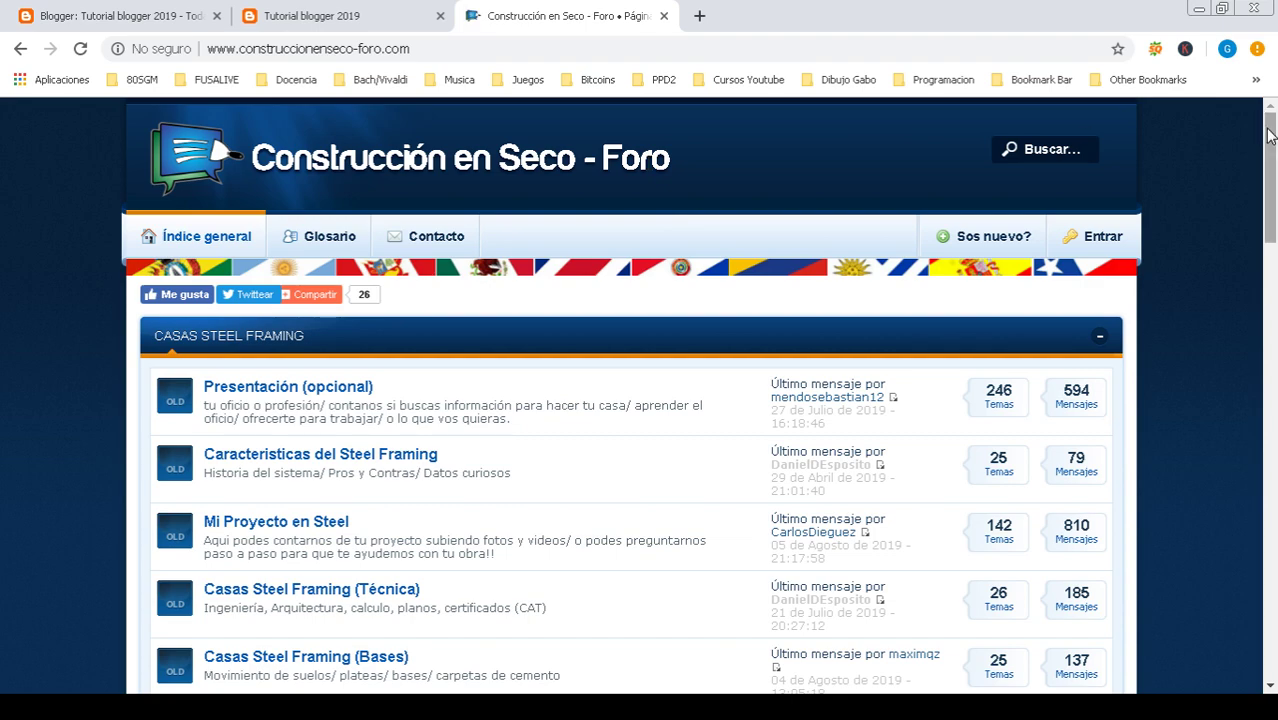
{"action": "scroll", "coordinate": [750, 302], "scroll_direction": "down", "scroll_amount": 5}
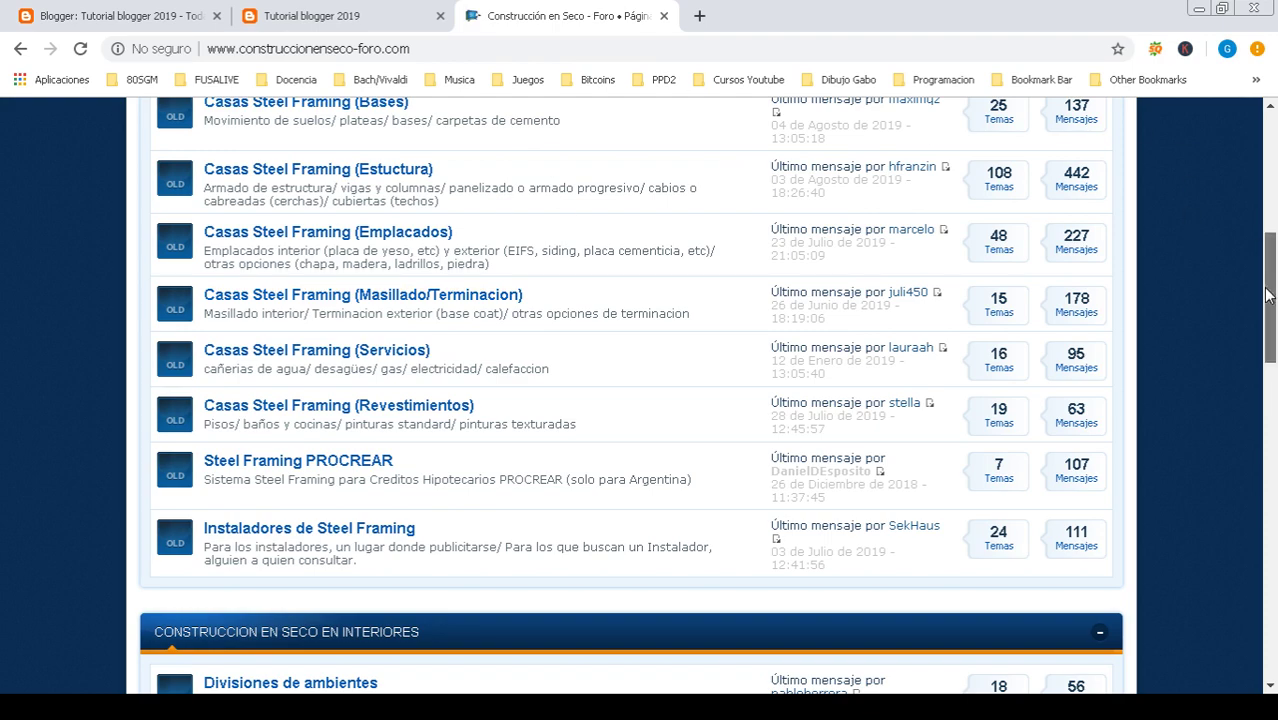
{"action": "scroll", "coordinate": [1275, 380], "scroll_direction": "down", "scroll_amount": 4}
{"action": "scroll", "coordinate": [43, 377], "scroll_direction": "up", "scroll_amount": 10}
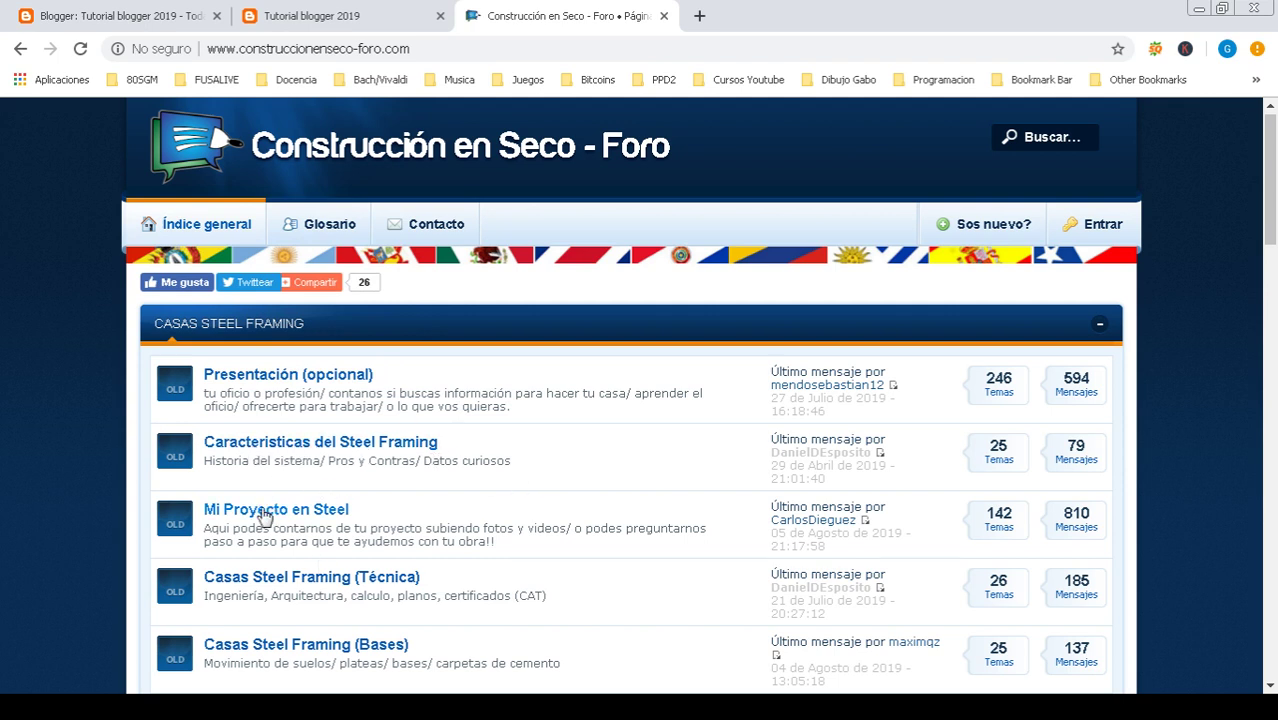
- Open the Casas Steel Framing (Técnica) section and read its thread "CONSTRUIR PIEZA DE 6 X 3 CON DRYWALL?" through to the reply
{"action": "left_click", "coordinate": [322, 588]}
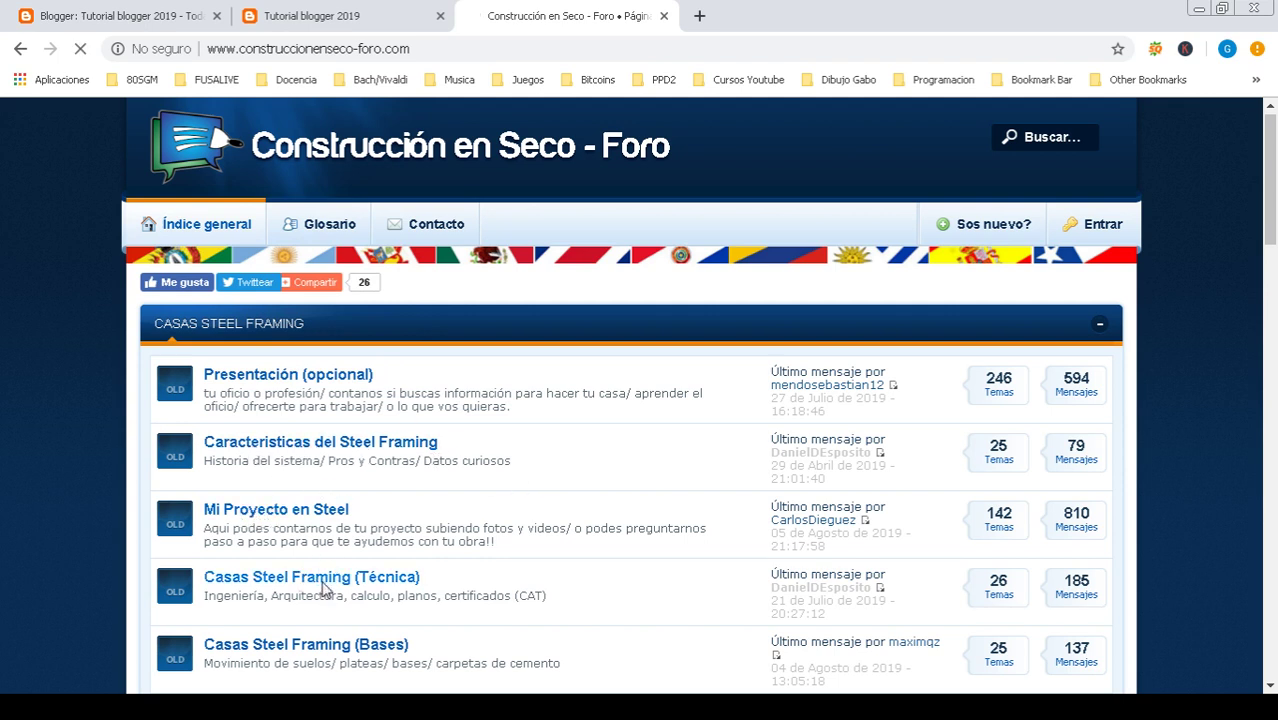
{"action": "scroll", "coordinate": [405, 438], "scroll_direction": "down", "scroll_amount": 3}
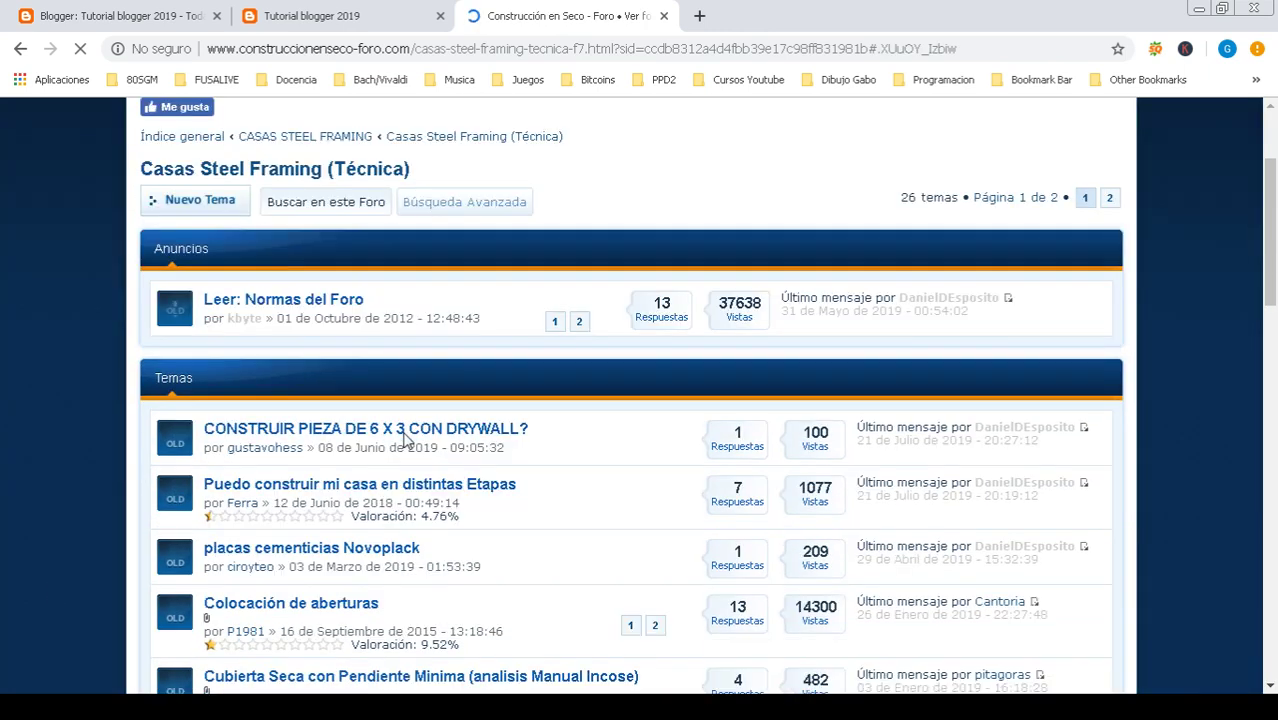
{"action": "left_click", "coordinate": [335, 438]}
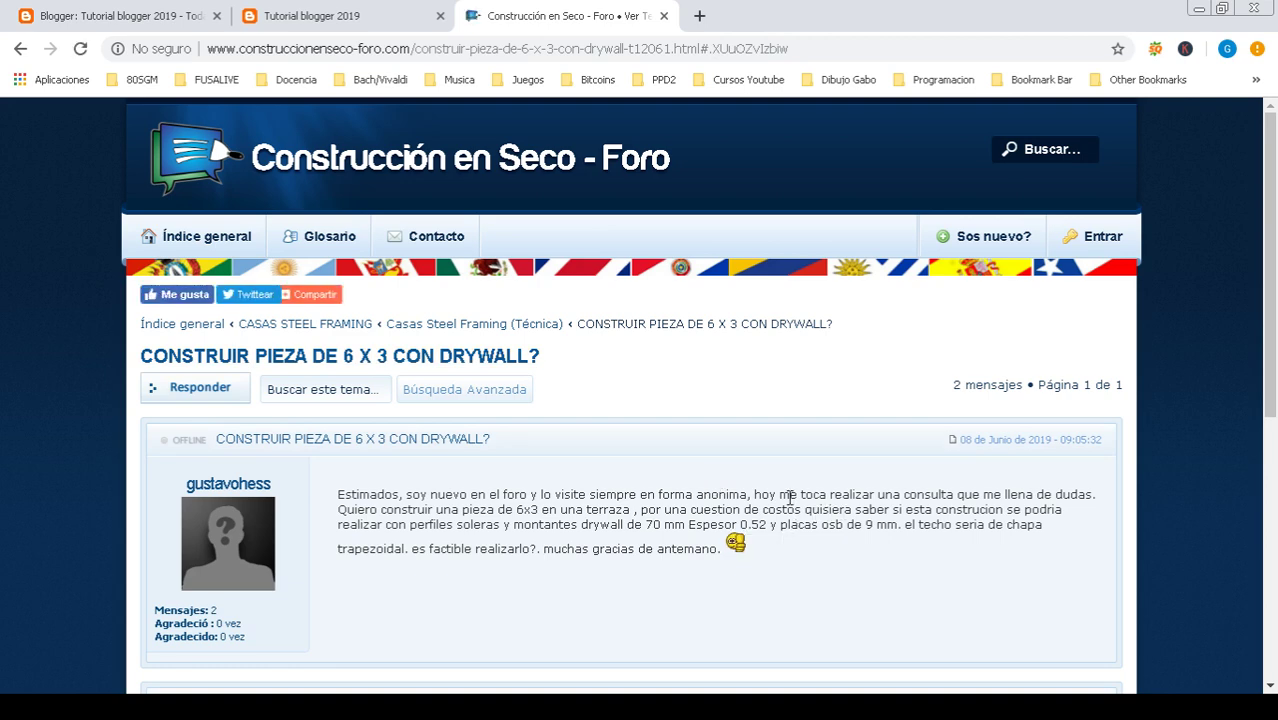
{"action": "scroll", "coordinate": [795, 495], "scroll_direction": "down", "scroll_amount": 2}
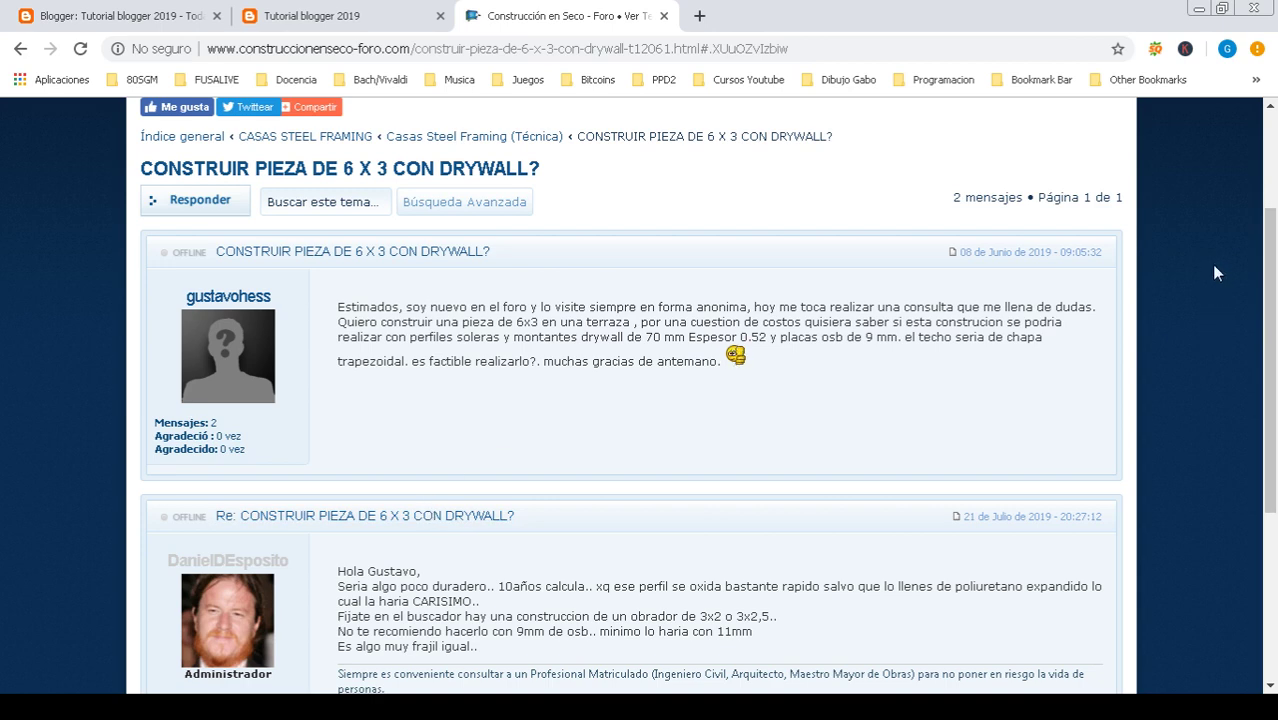
{"action": "left_click_drag", "start_coordinate": [1272, 256], "coordinate": [1258, 423]}
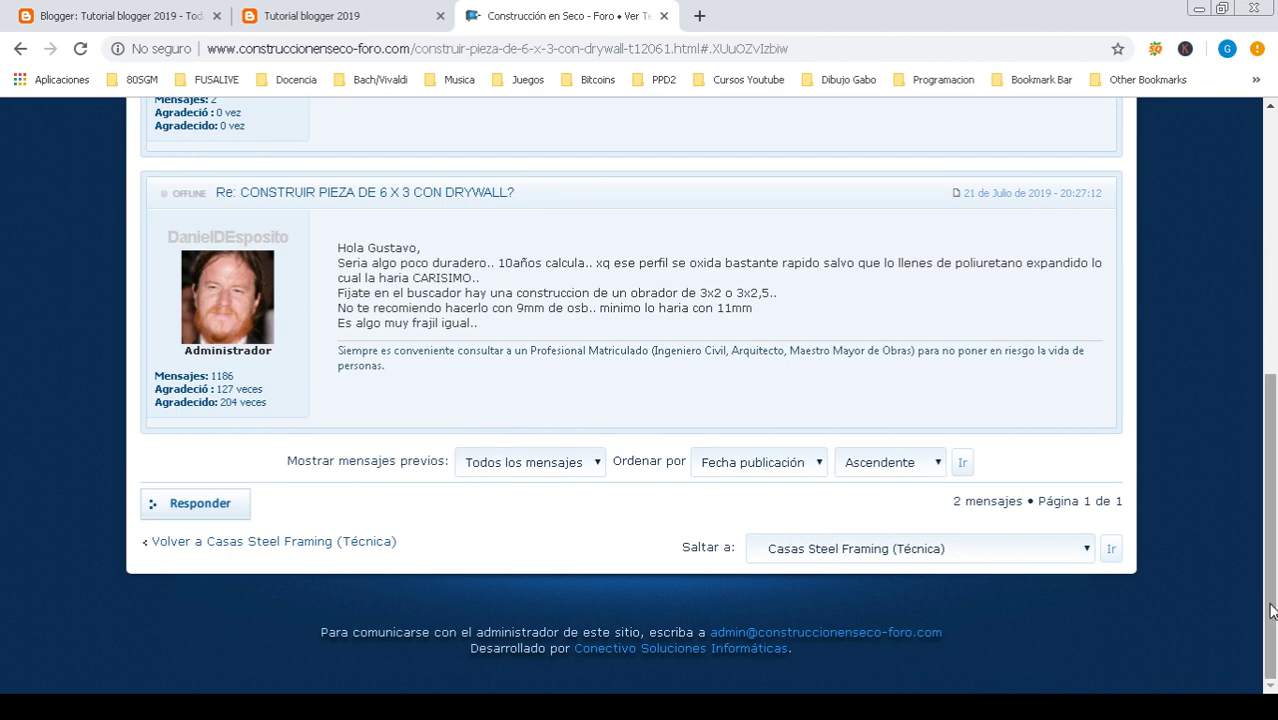
{"action": "scroll", "coordinate": [1272, 610], "scroll_direction": "up", "scroll_amount": 3}
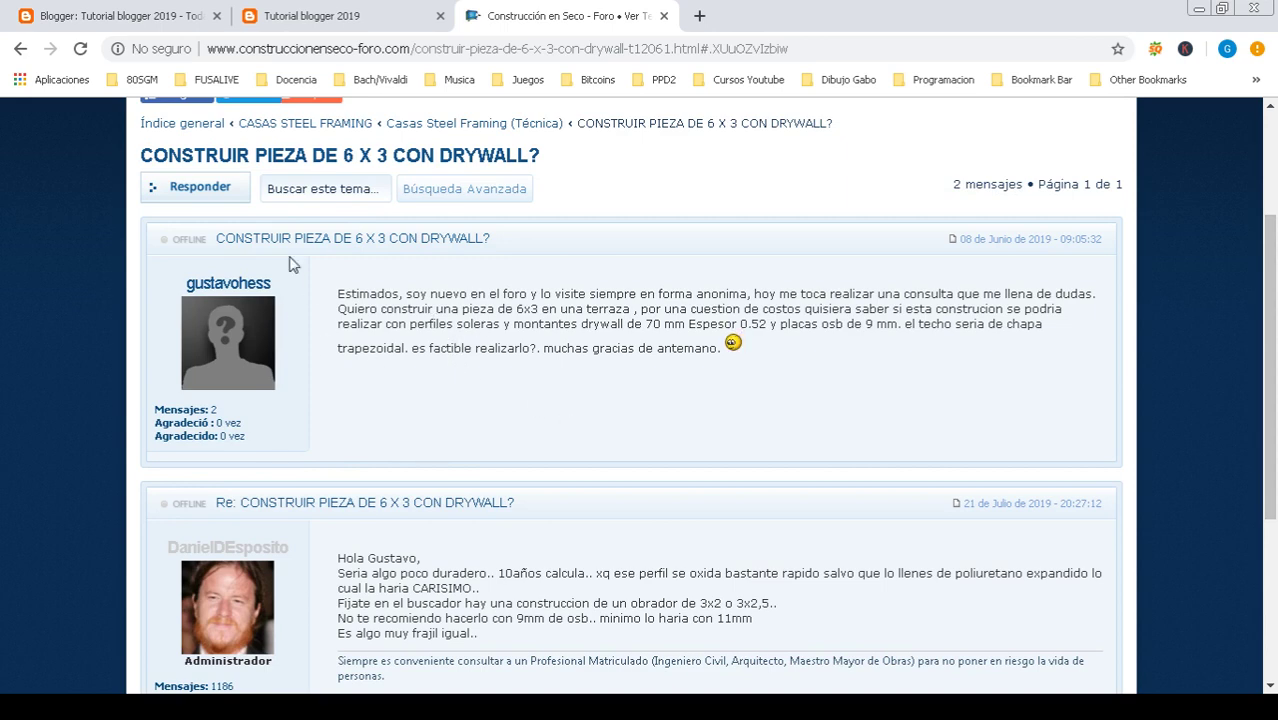
- Return to the section's thread list, open "Puedo construir mi casa en distintas Etapas" and read its question and first replies
{"action": "left_click", "coordinate": [18, 50]}
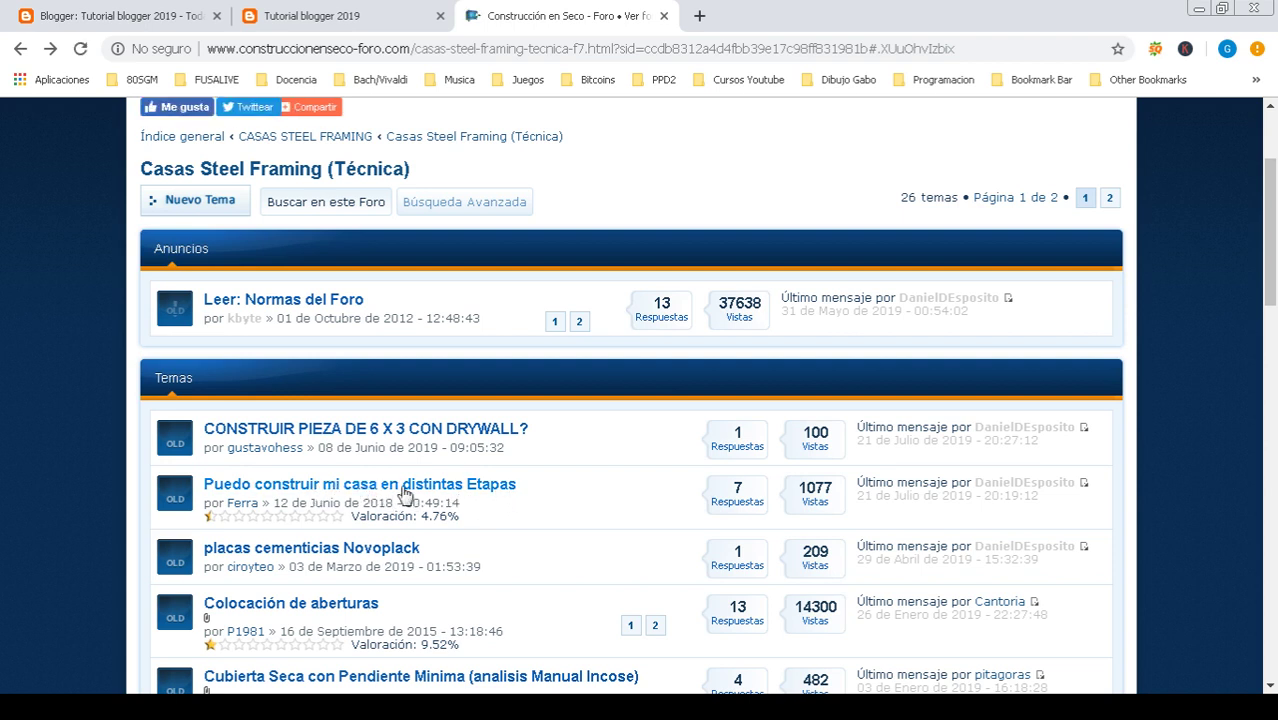
{"action": "left_click", "coordinate": [404, 494]}
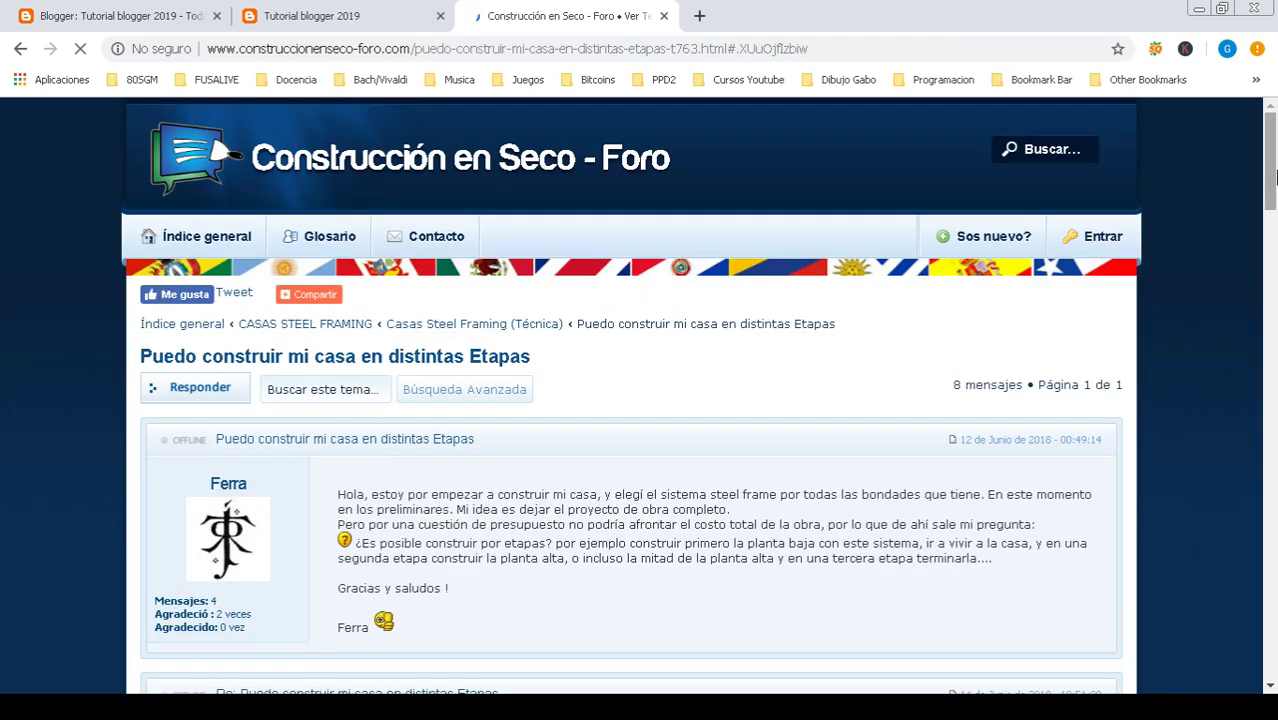
{"action": "scroll", "coordinate": [1275, 177], "scroll_direction": "down", "scroll_amount": 3}
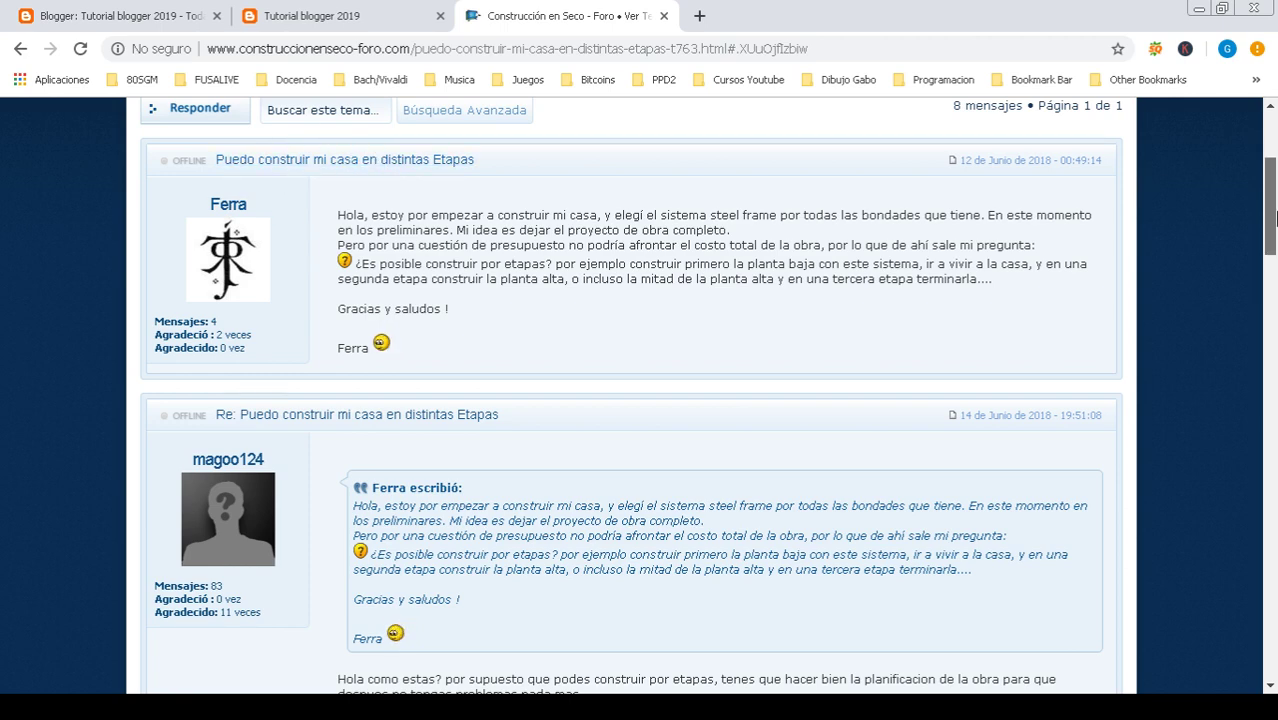
{"action": "scroll", "coordinate": [614, 139], "scroll_direction": "up", "scroll_amount": 3}
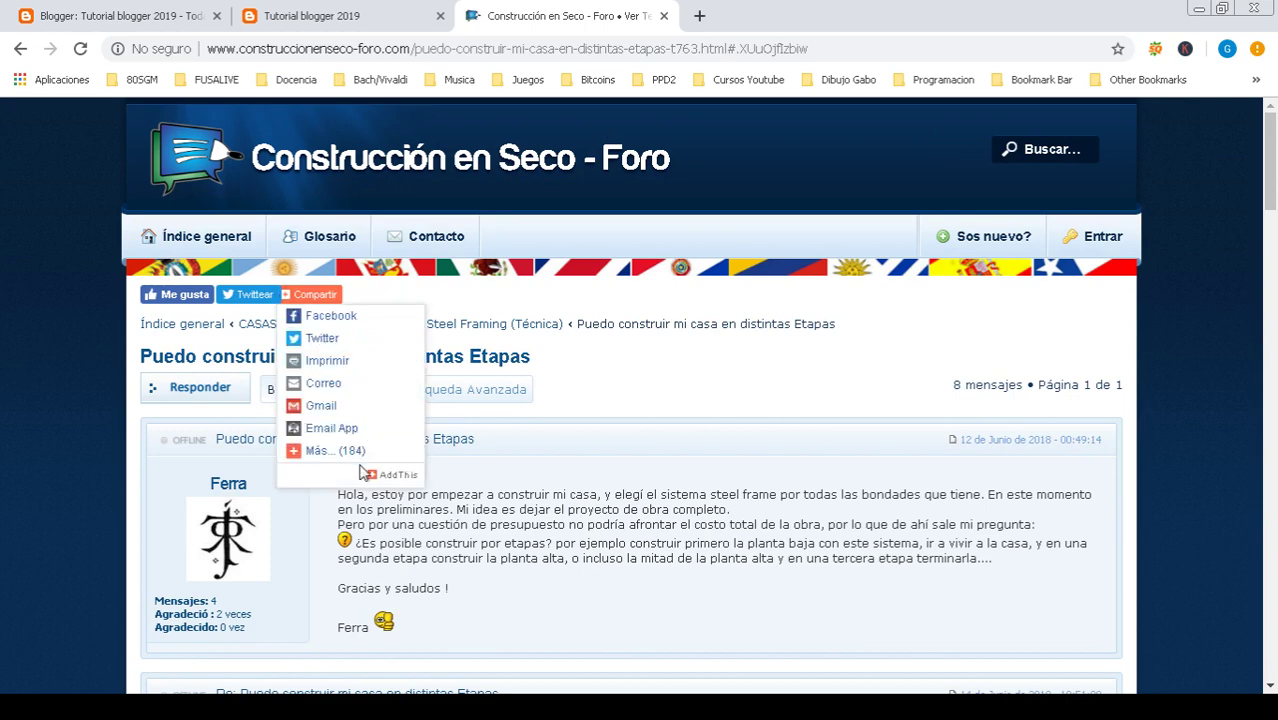
{"action": "left_click", "coordinate": [1273, 351]}
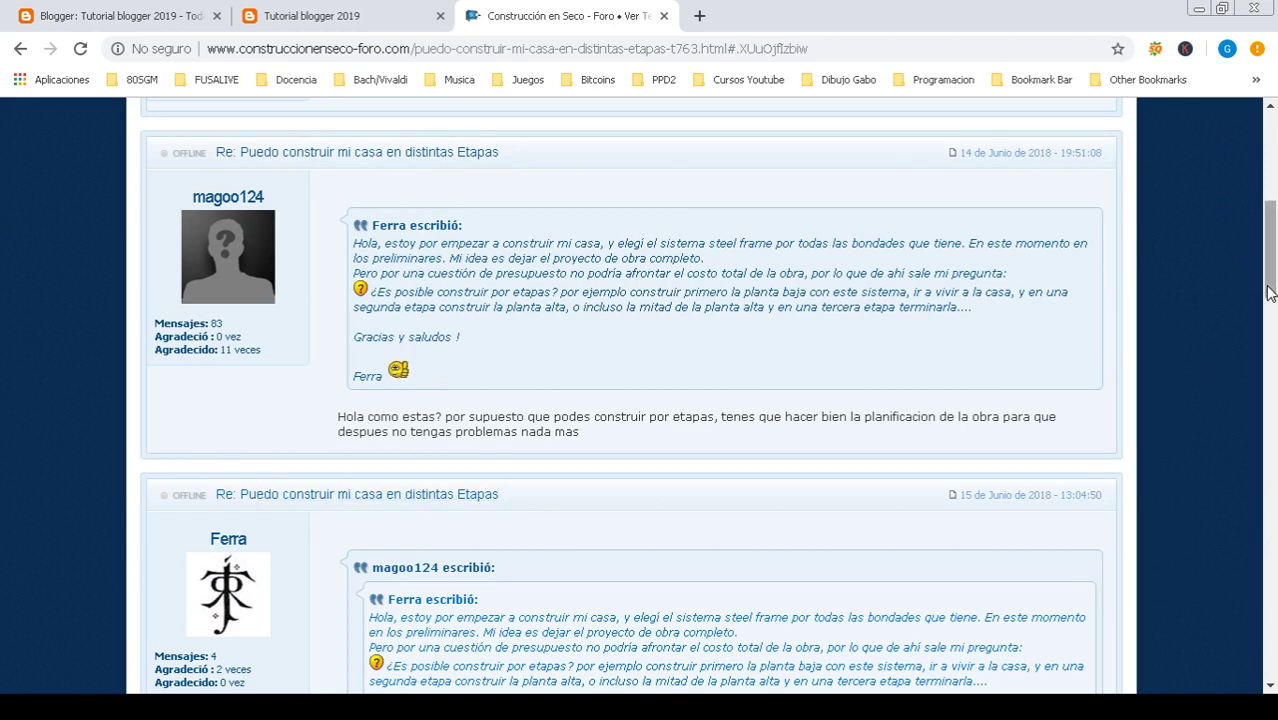
{"action": "scroll", "coordinate": [1270, 260], "scroll_direction": "down", "scroll_amount": 2}
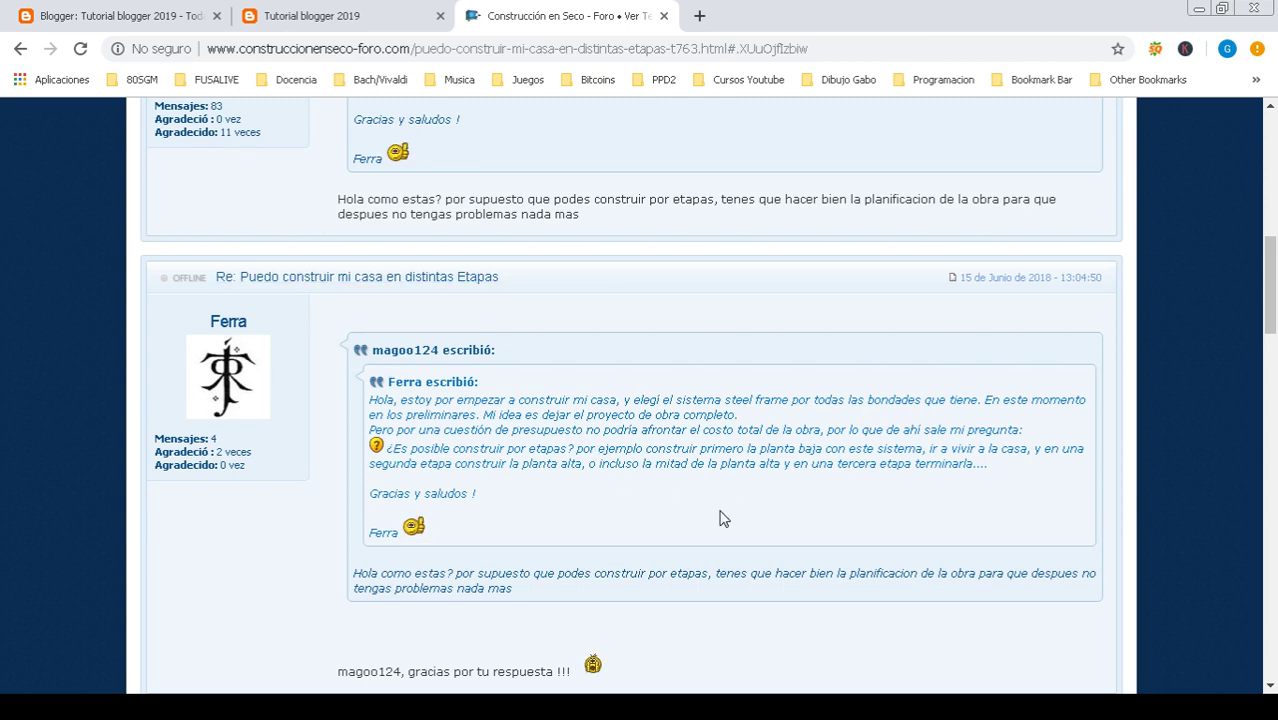
- Highlight the original post's line about building the upper floor in stages, and read on to the September 2018 reply
{"action": "left_click_drag", "start_coordinate": [1275, 290], "coordinate": [1275, 220]}
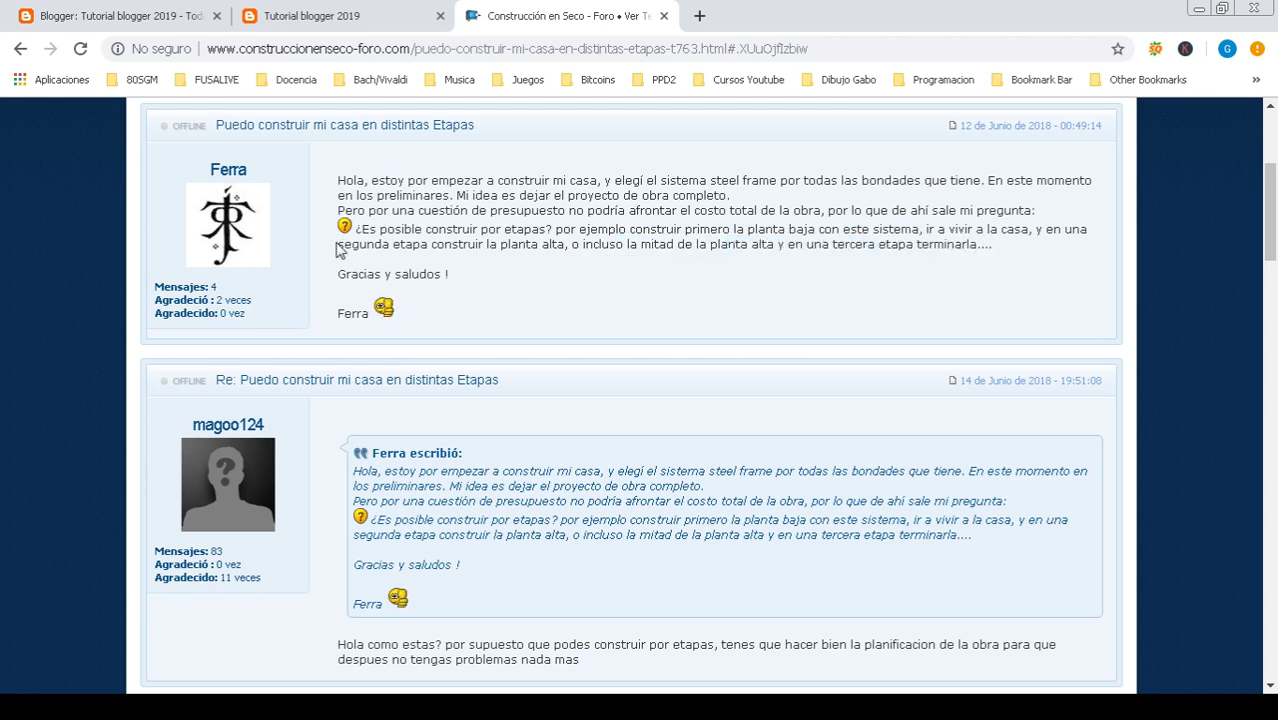
{"action": "left_click_drag", "start_coordinate": [337, 250], "coordinate": [1118, 251]}
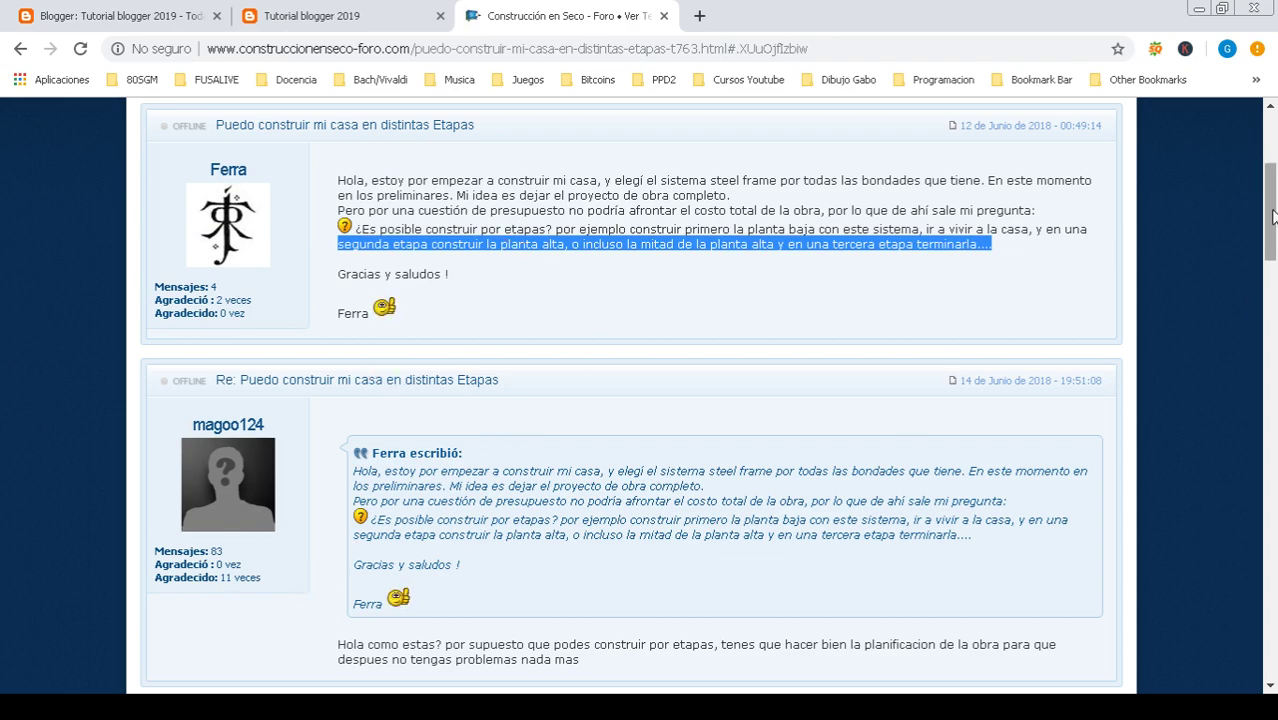
{"action": "left_click_drag", "start_coordinate": [1268, 210], "coordinate": [1222, 298]}
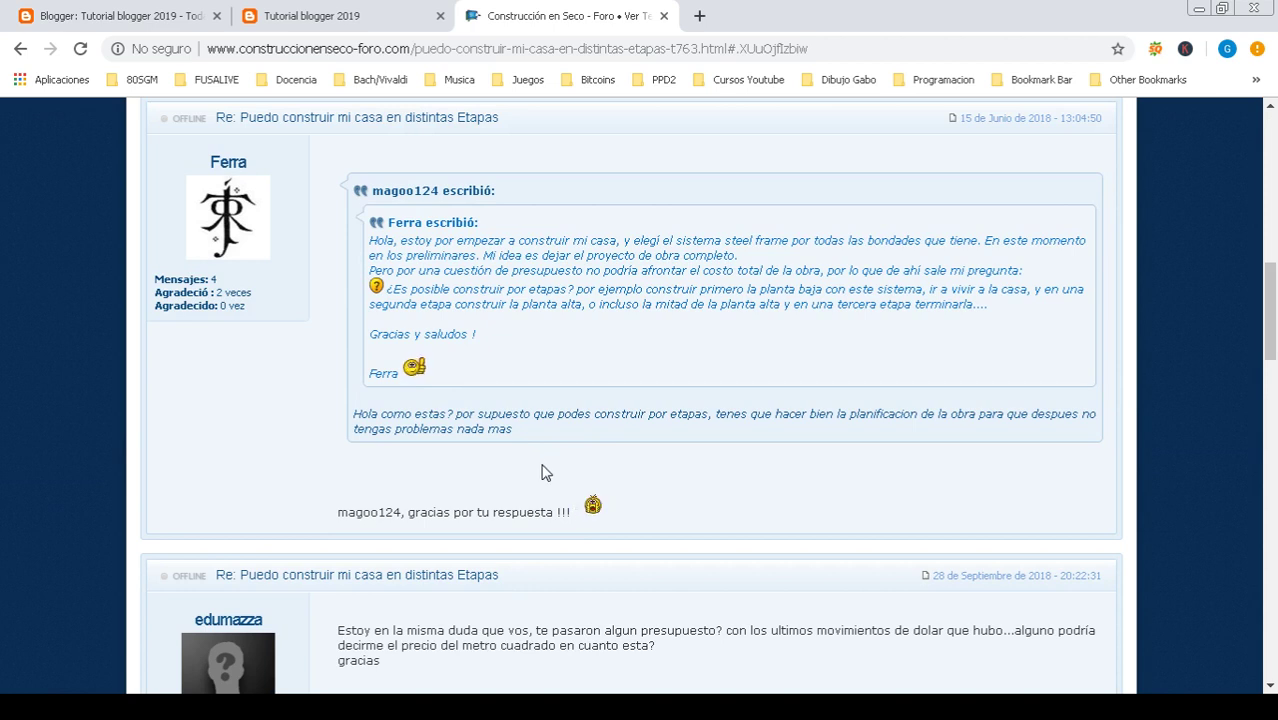
{"action": "scroll", "coordinate": [885, 515], "scroll_direction": "down", "scroll_amount": 1}
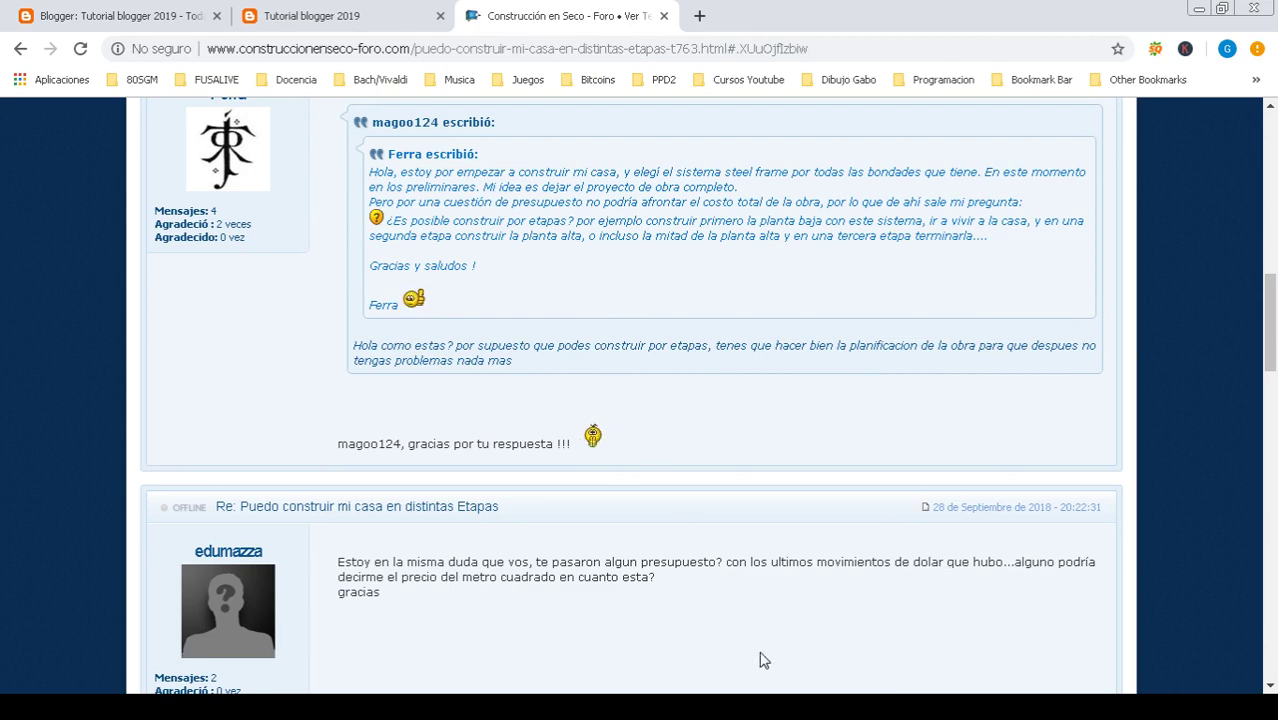
- Compare the forum thread with the Tutorial blogger 2019 blog and its Blogger list of entries, ending on the thread
{"action": "left_click", "coordinate": [291, 18]}
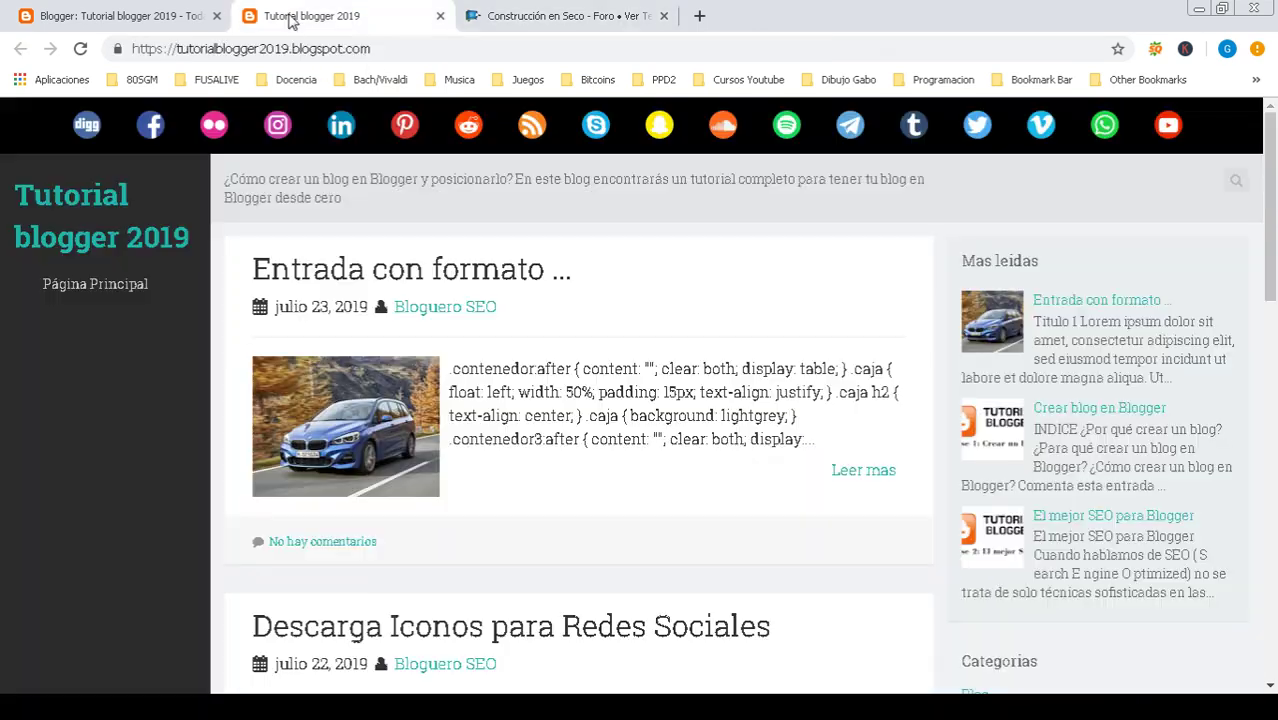
{"action": "left_click", "coordinate": [515, 22]}
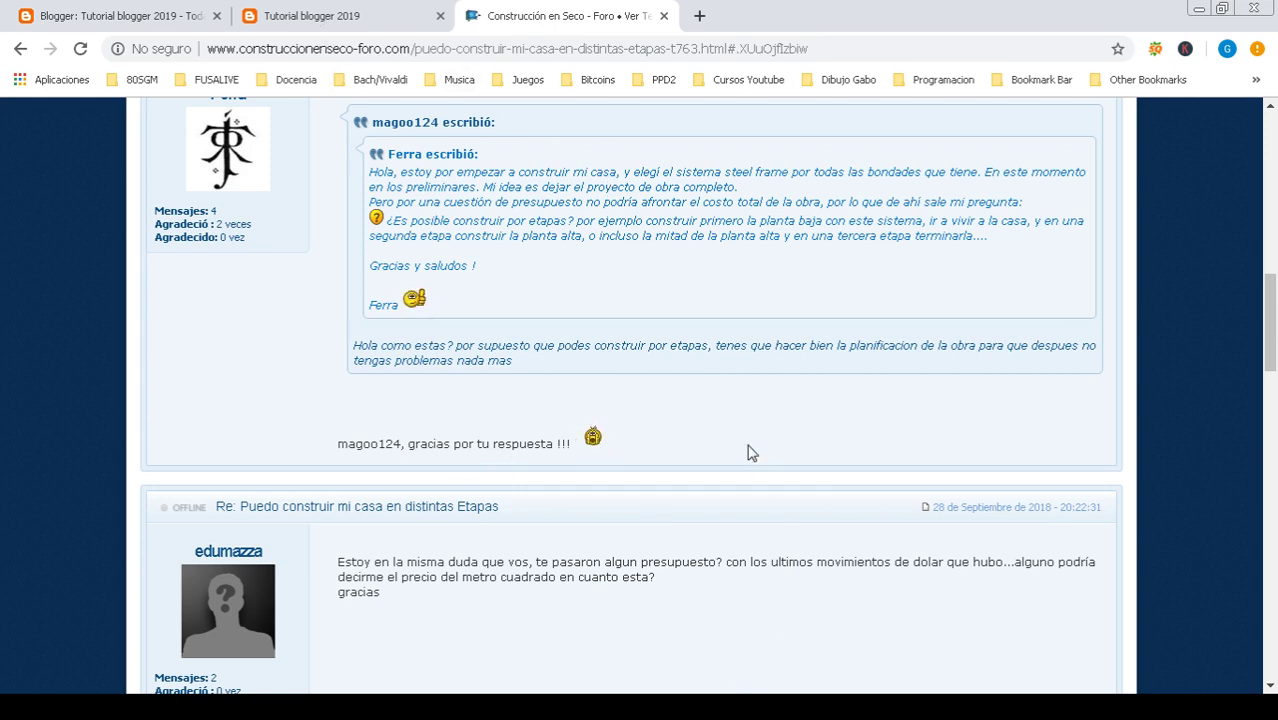
{"action": "left_click", "coordinate": [305, 20]}
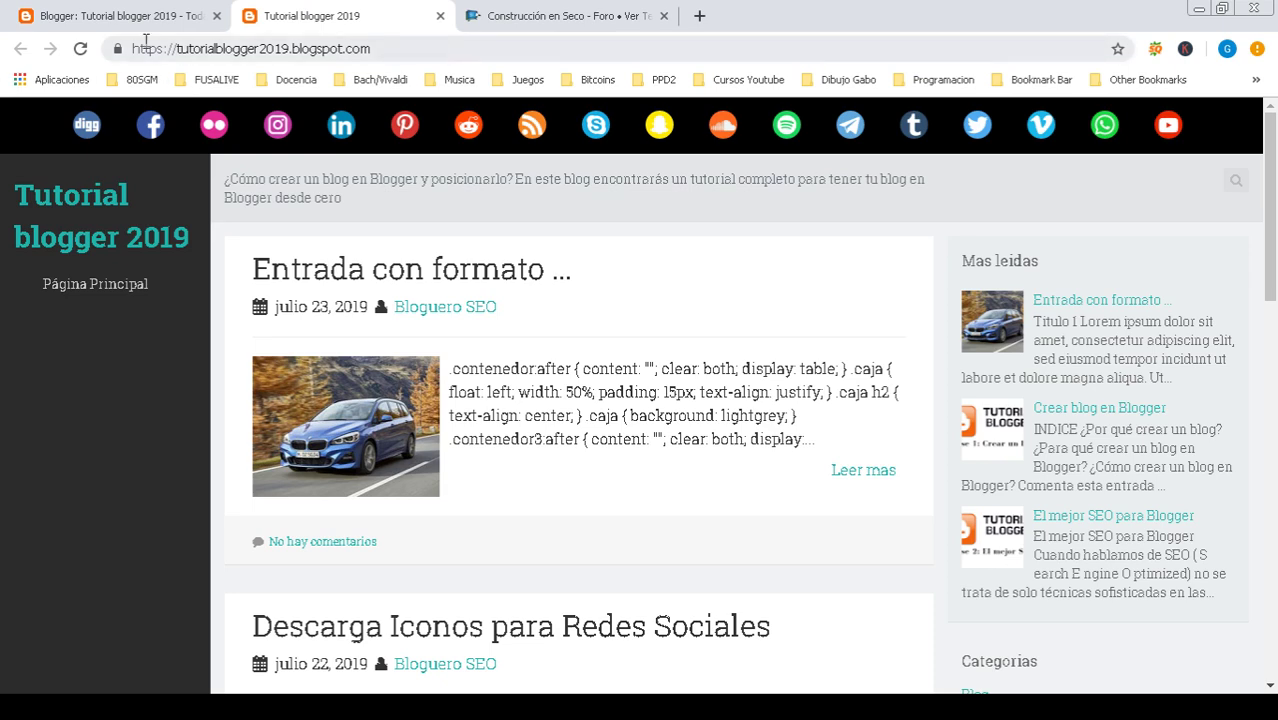
{"action": "left_click", "coordinate": [97, 14]}
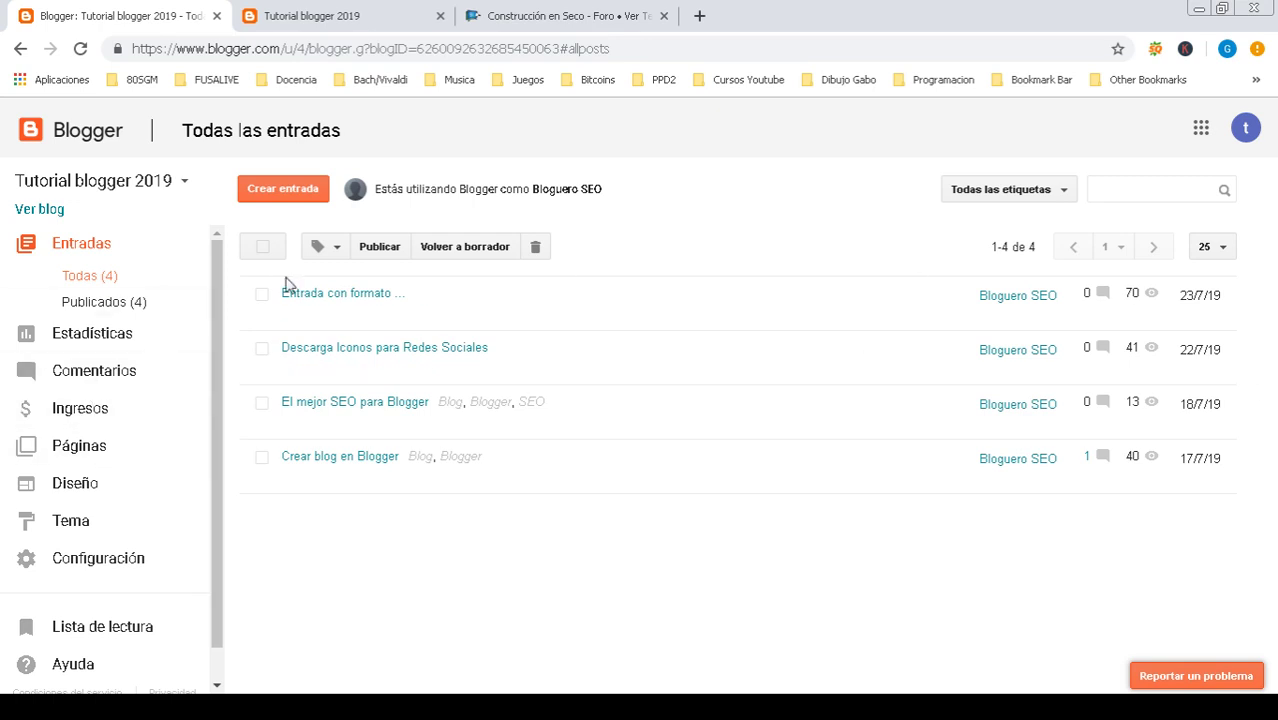
{"action": "left_click", "coordinate": [540, 16]}
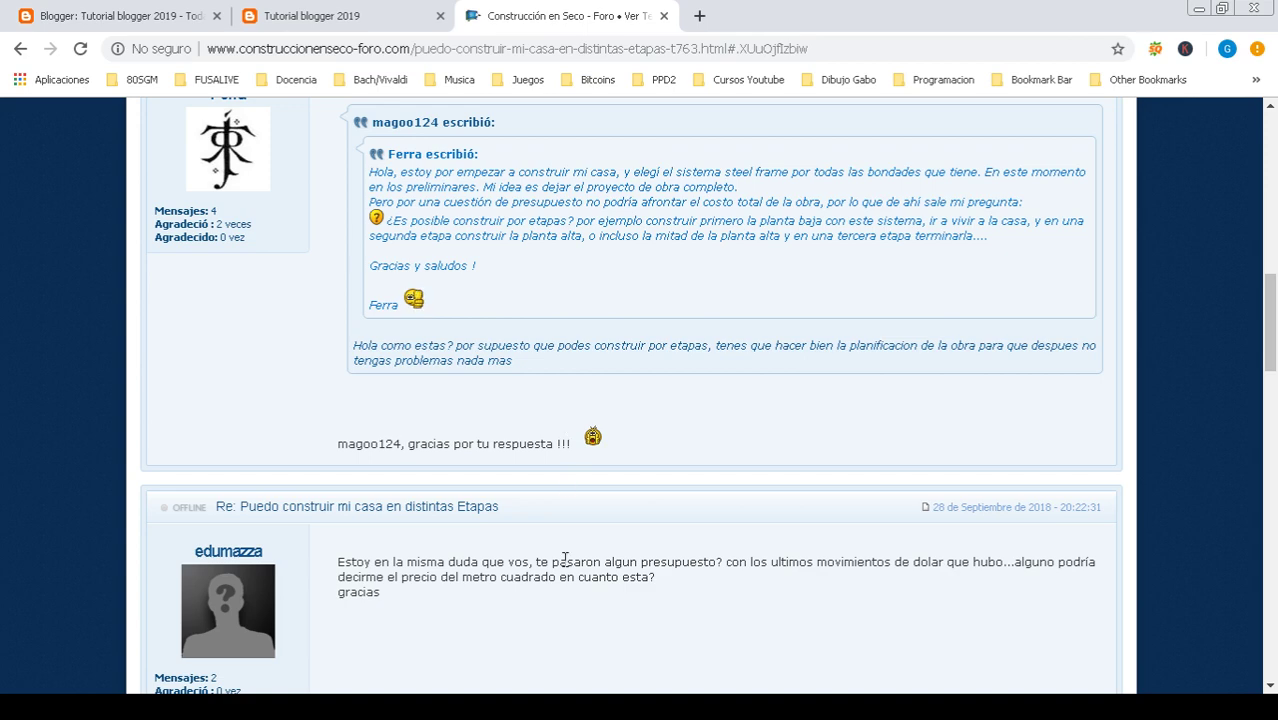
- Compare the Blogger list of entries and the Tutorial blogger 2019 blog with the Construcción en Seco forum thread
{"action": "left_click", "coordinate": [64, 16]}
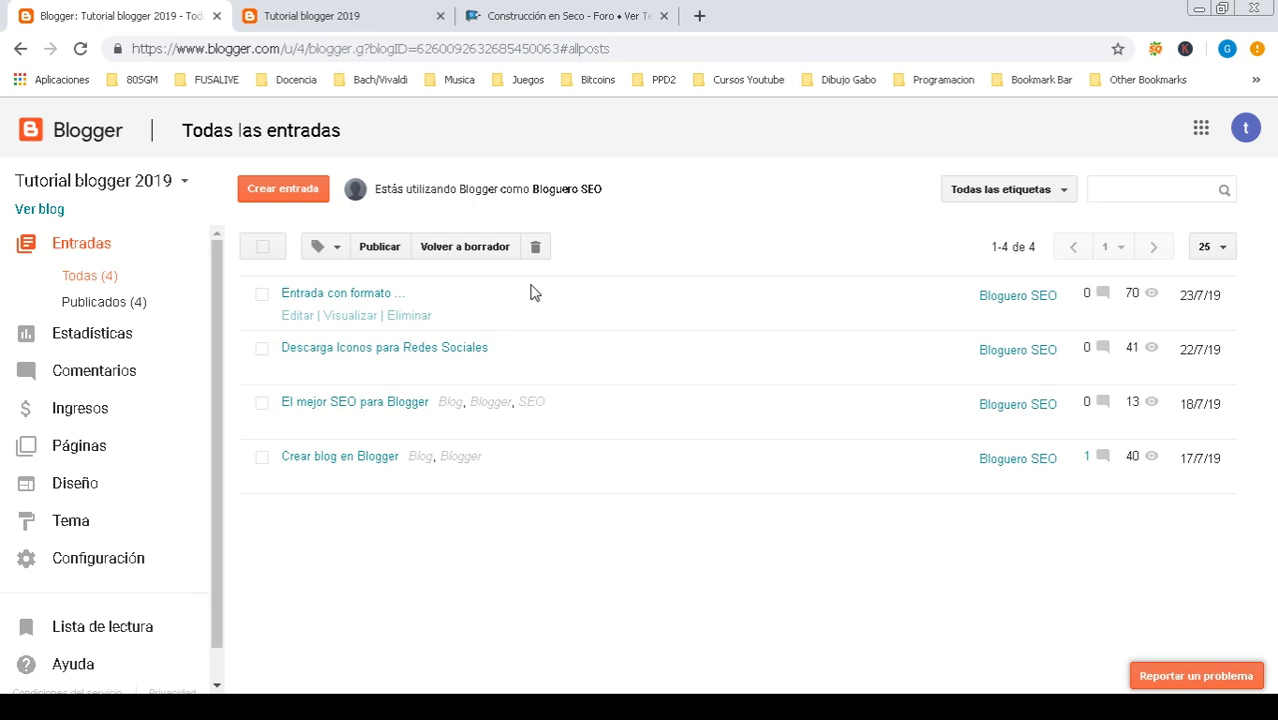
{"action": "left_click", "coordinate": [515, 15]}
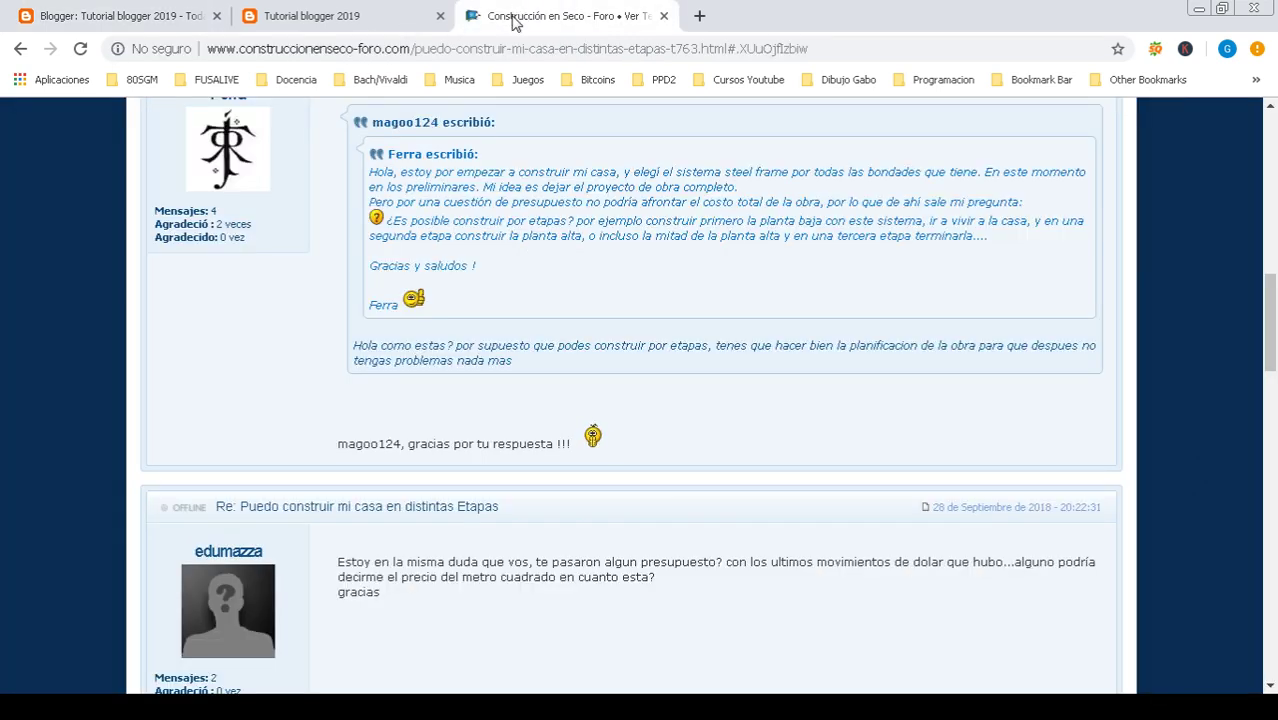
{"action": "left_click", "coordinate": [300, 16]}
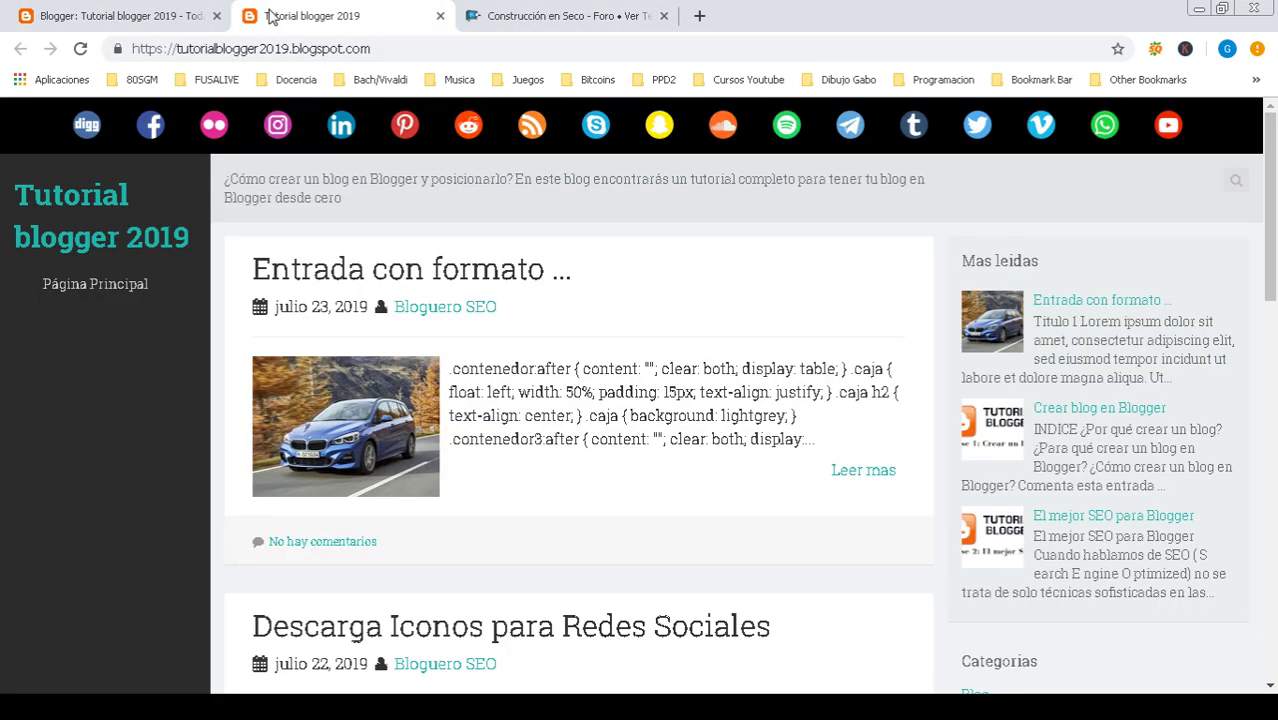
{"action": "left_click", "coordinate": [567, 14]}
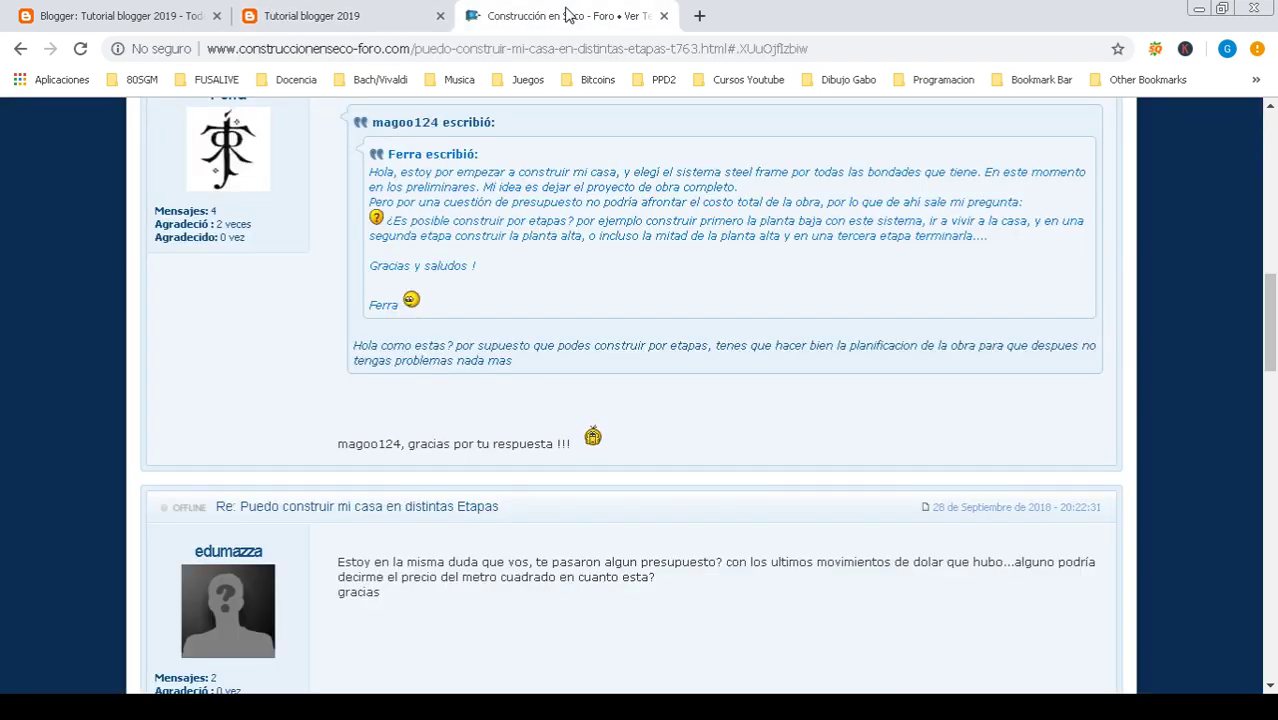
- Look over the Tutorial blogger 2019 home page from its newest post to "El mejor SEO para Blogger" and back
{"action": "left_click", "coordinate": [285, 8]}
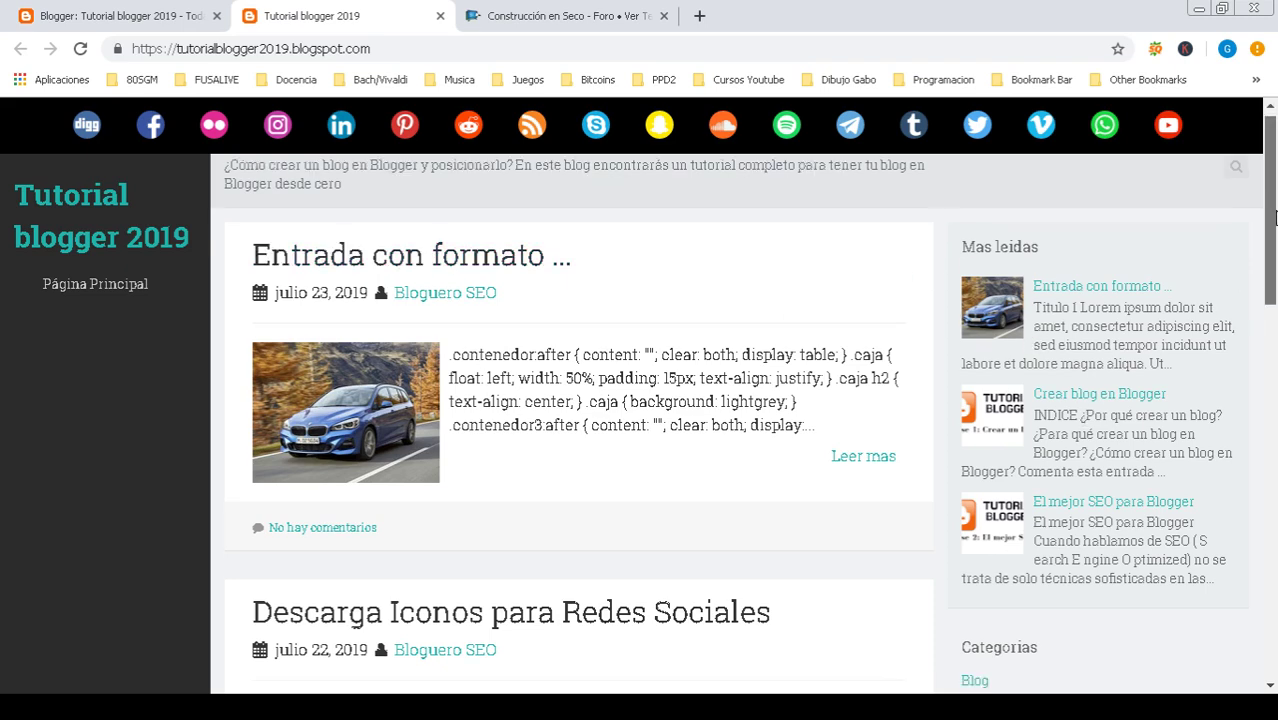
{"action": "scroll", "coordinate": [1272, 290], "scroll_direction": "down", "scroll_amount": 3}
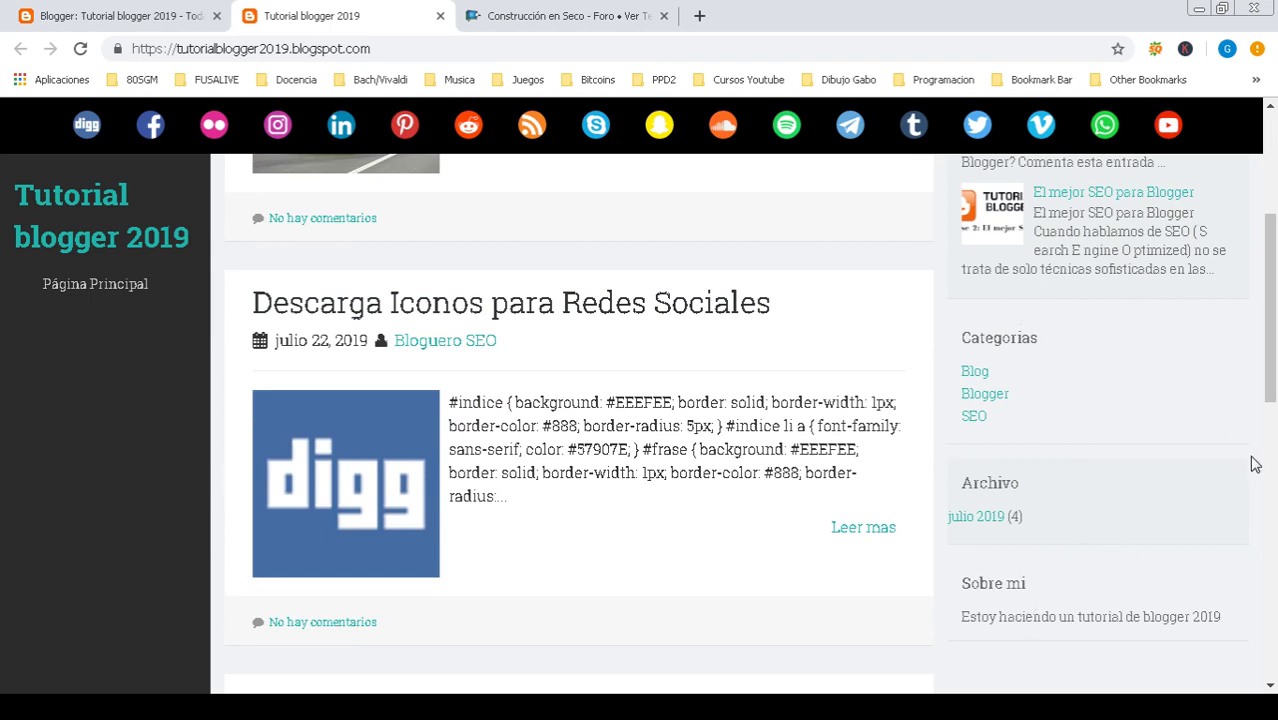
{"action": "scroll", "coordinate": [1275, 268], "scroll_direction": "down", "scroll_amount": 3}
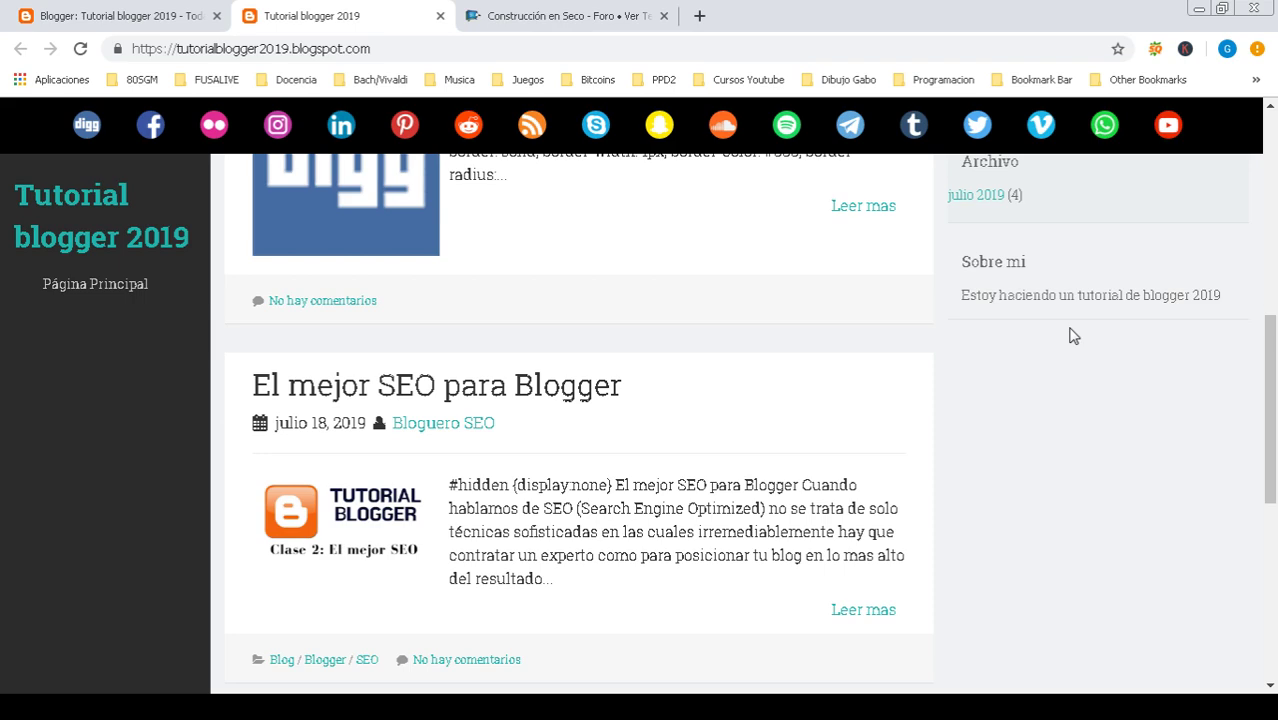
{"action": "left_click_drag", "start_coordinate": [1273, 415], "coordinate": [1271, 230]}
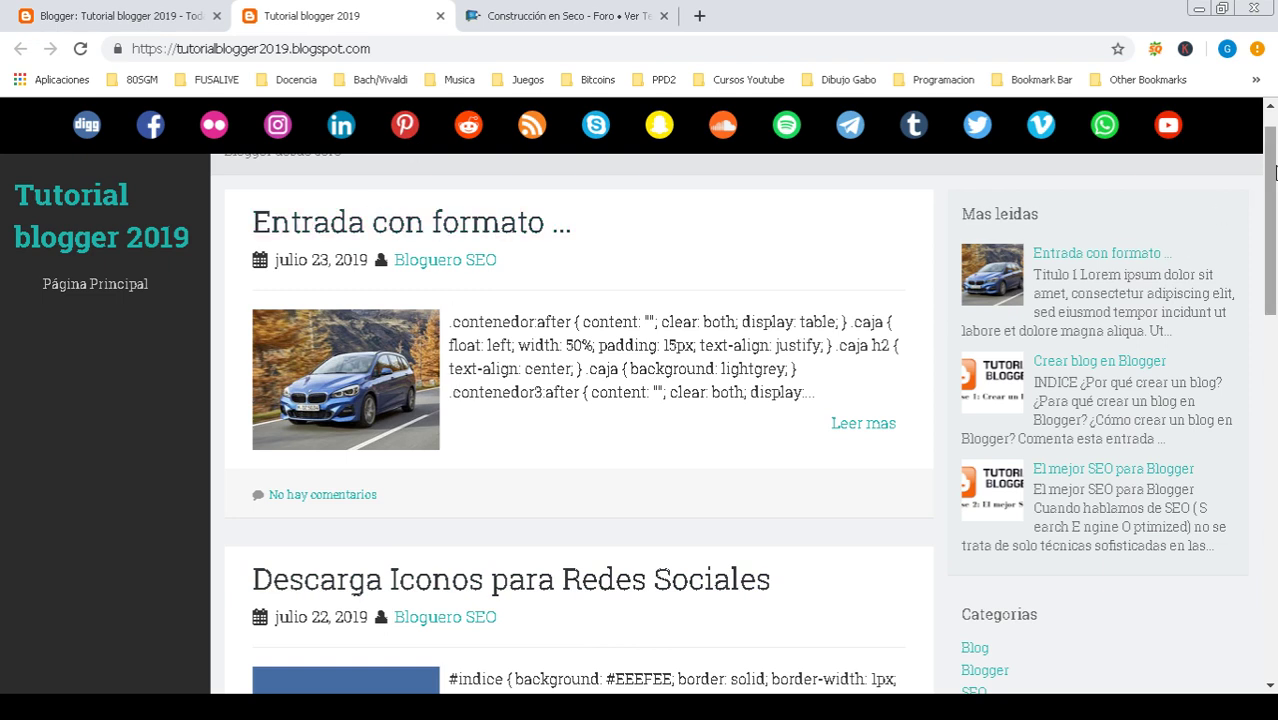
{"action": "scroll", "coordinate": [1220, 214], "scroll_direction": "up", "scroll_amount": 1}
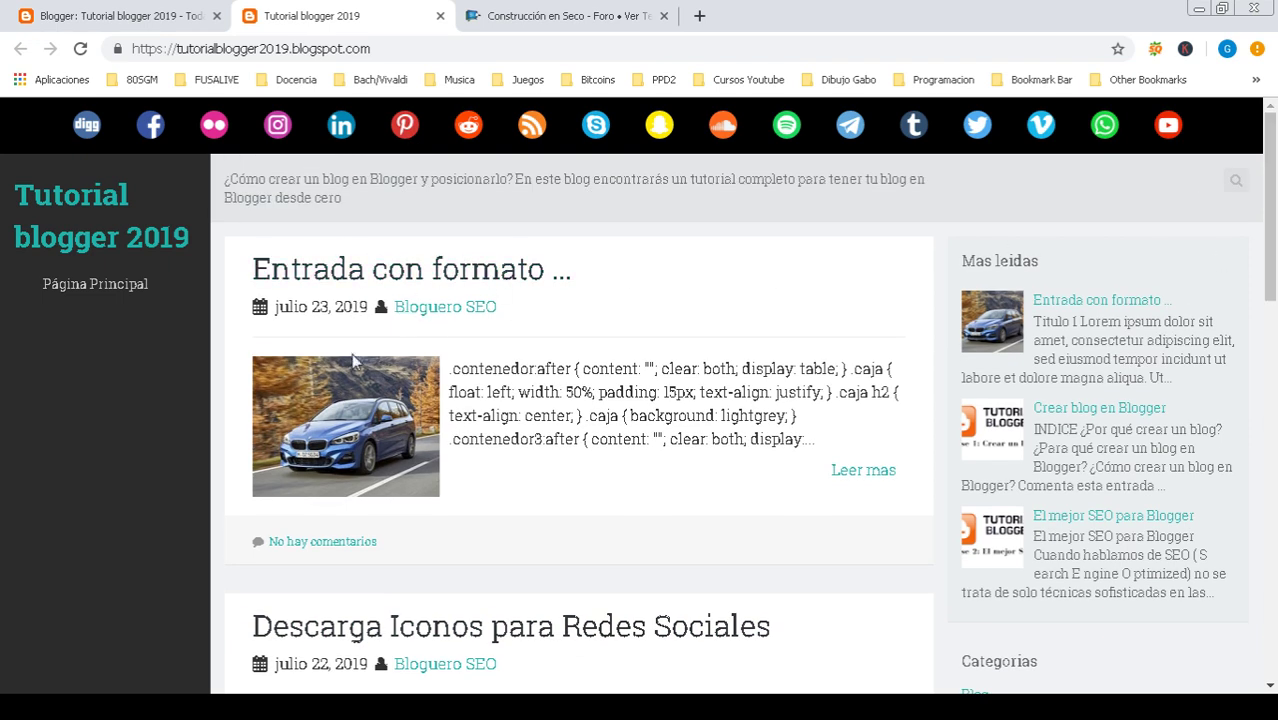
- Reread the September 2018 reply in the forum thread, checking it against the blog's home page
{"action": "left_click", "coordinate": [543, 12]}
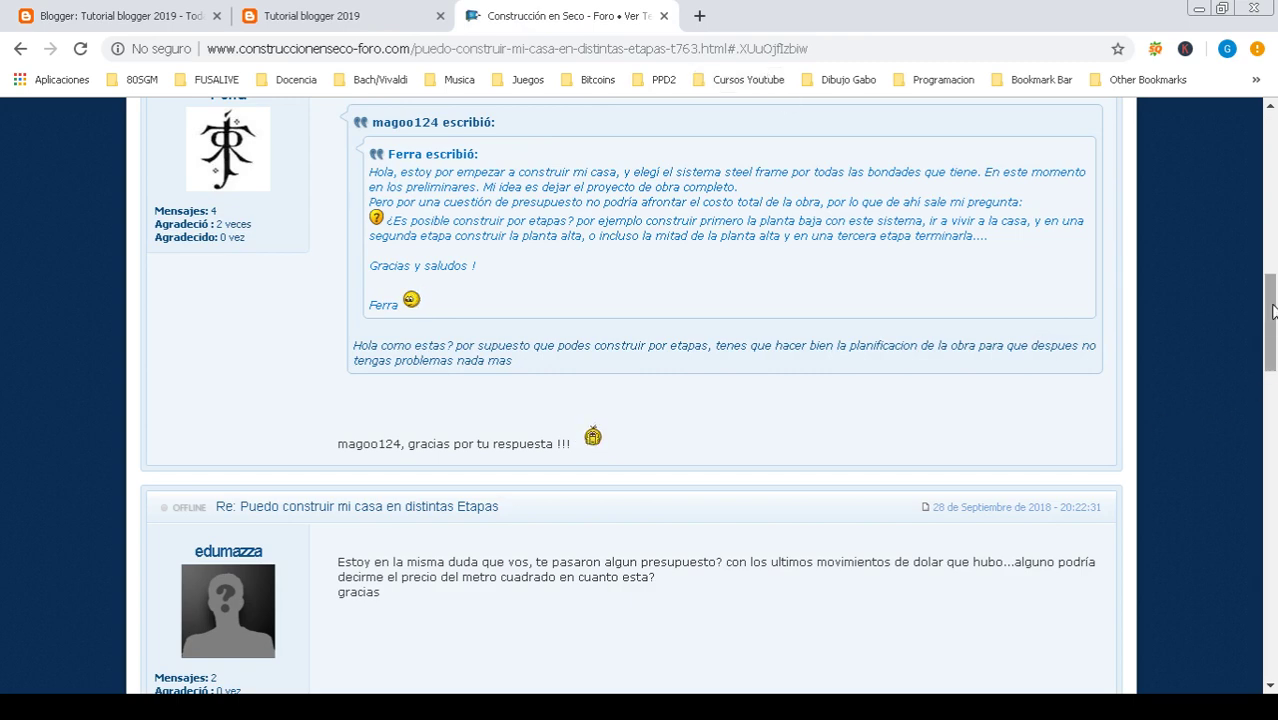
{"action": "left_click_drag", "start_coordinate": [1272, 312], "coordinate": [1264, 332]}
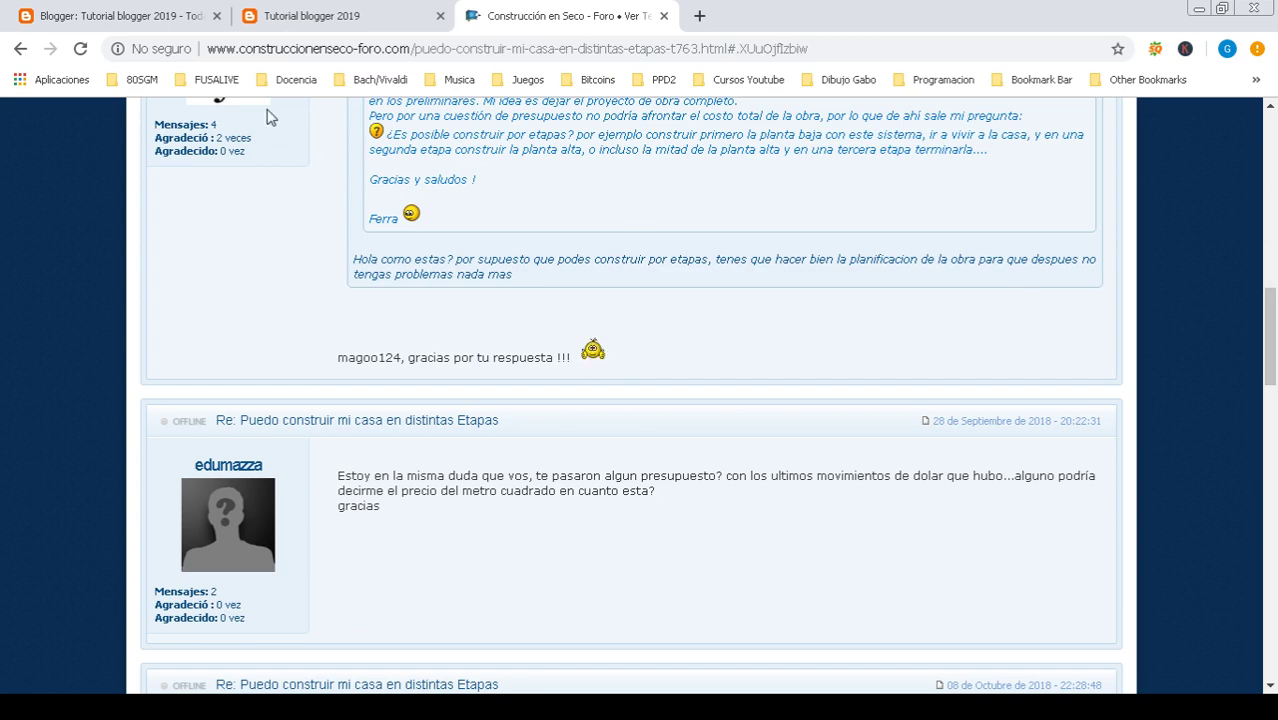
{"action": "left_click", "coordinate": [360, 12]}
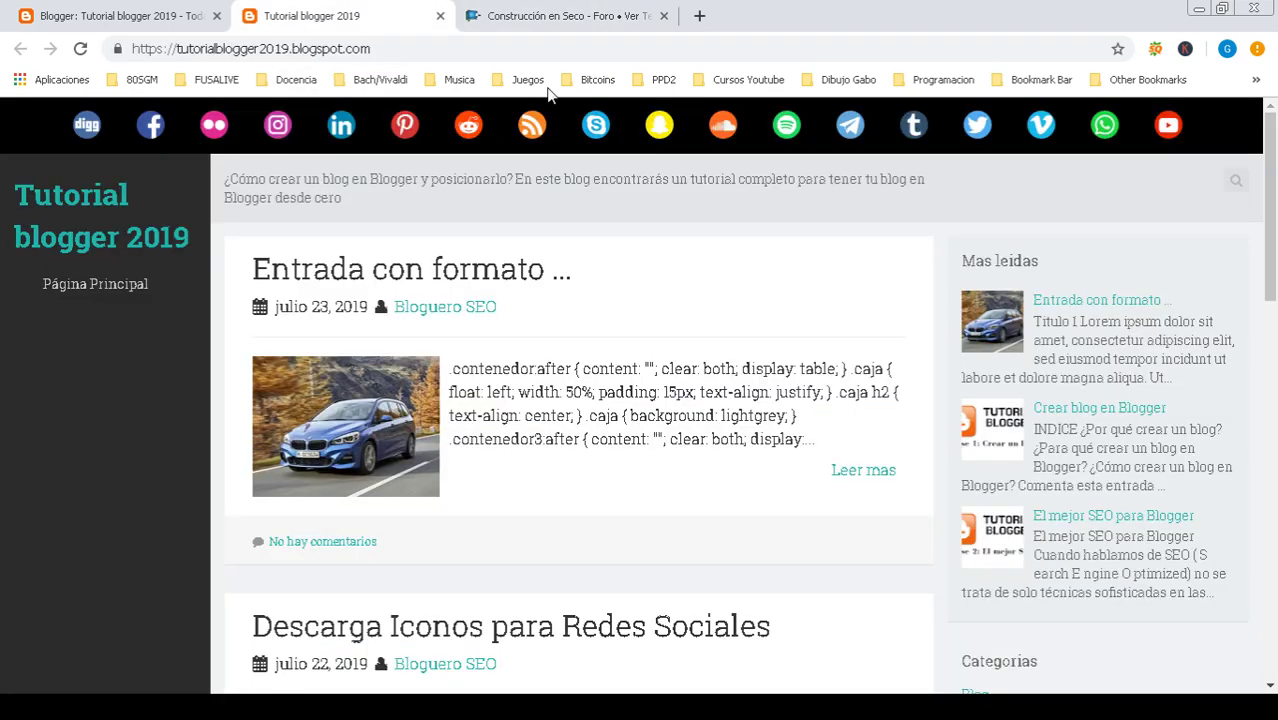
{"action": "left_click", "coordinate": [521, 16]}
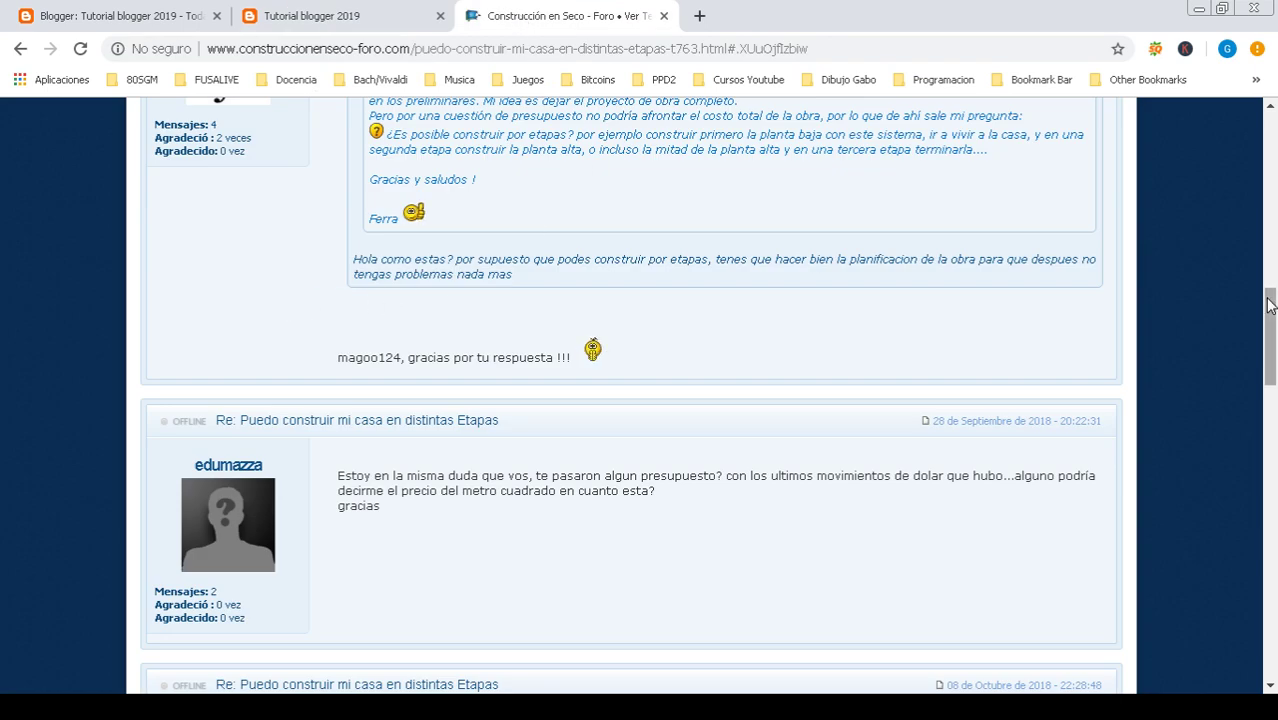
- Open the forum's Índice general and look through the Casas Steel Framing sections down to Steel Framing PROCREAR
{"action": "scroll", "coordinate": [413, 213], "scroll_direction": "up", "scroll_amount": 10}
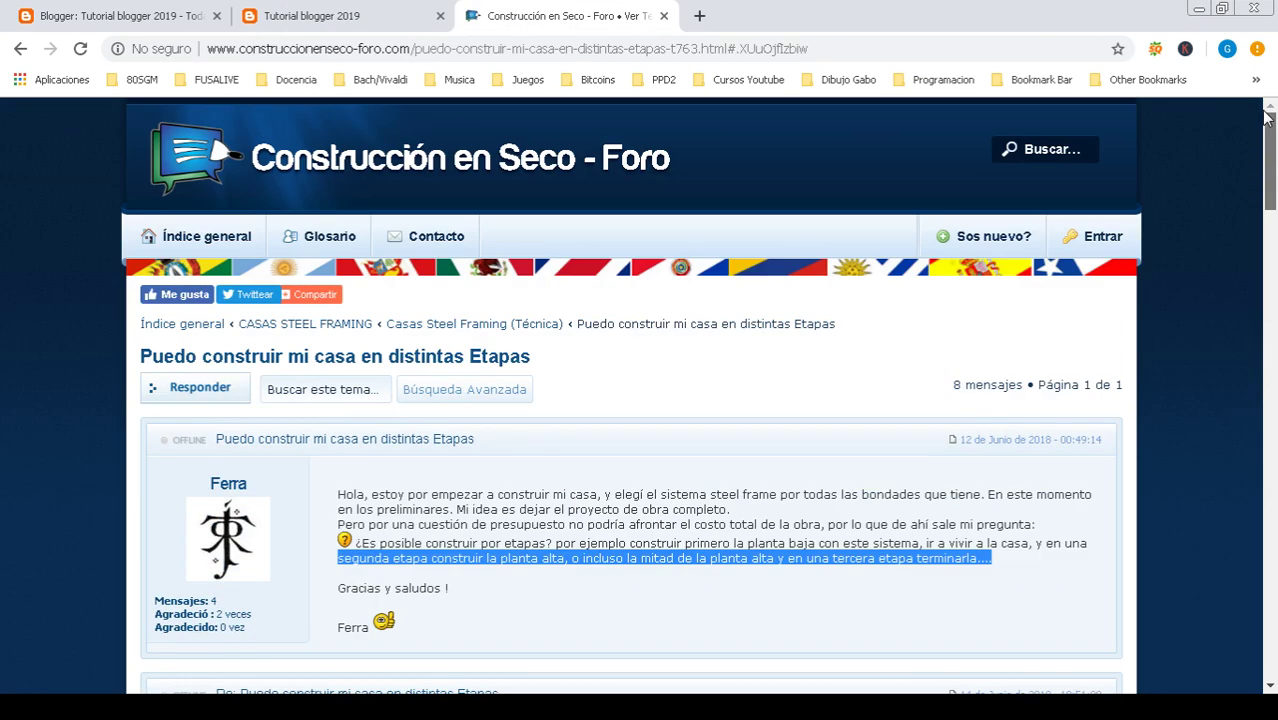
{"action": "left_click", "coordinate": [178, 236]}
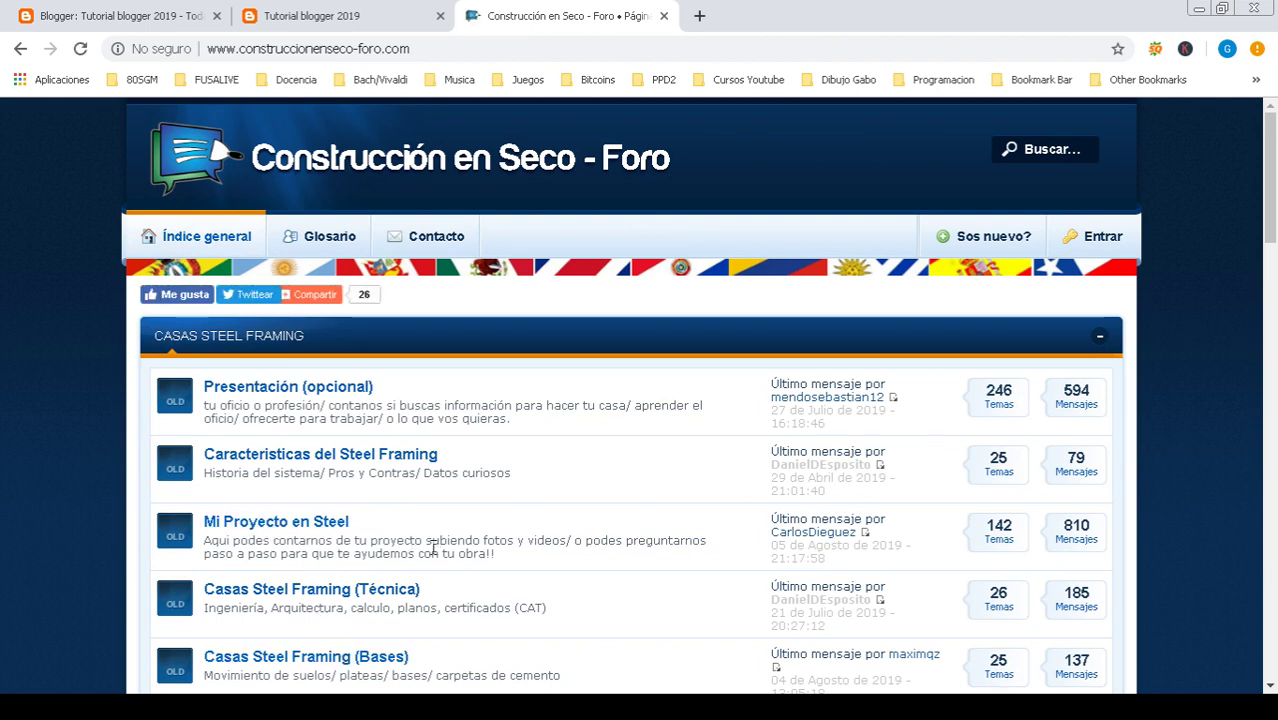
{"action": "left_click_drag", "start_coordinate": [1271, 262], "coordinate": [1275, 290]}
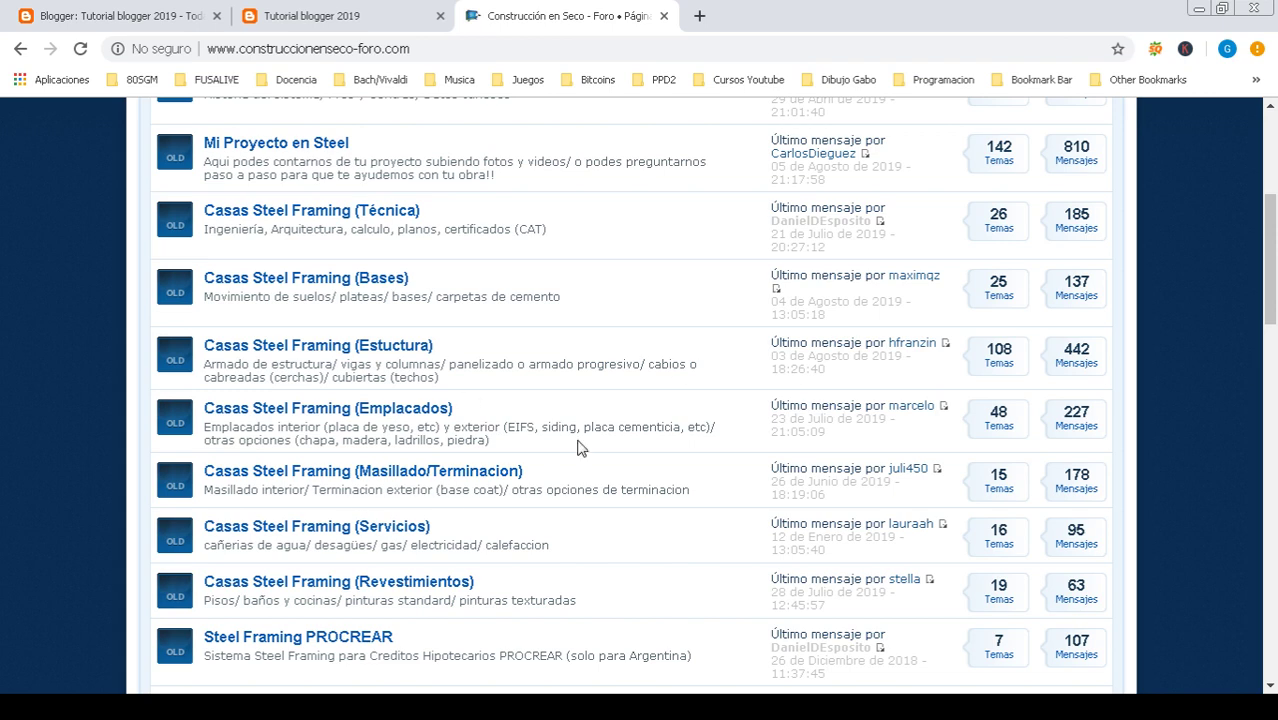
- Review the blog's posts and its Categorias and Archivo sections, and return to the forum index
{"action": "left_click", "coordinate": [298, 17]}
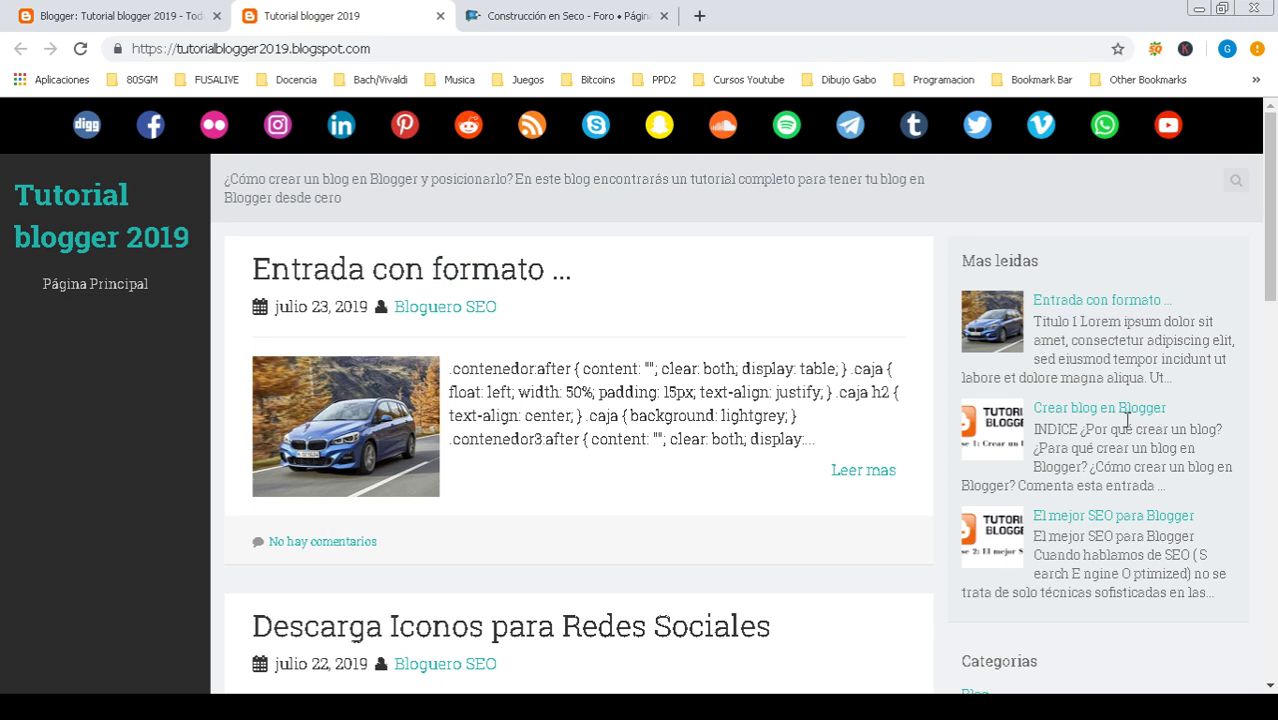
{"action": "scroll", "coordinate": [1268, 232], "scroll_direction": "down", "scroll_amount": 3}
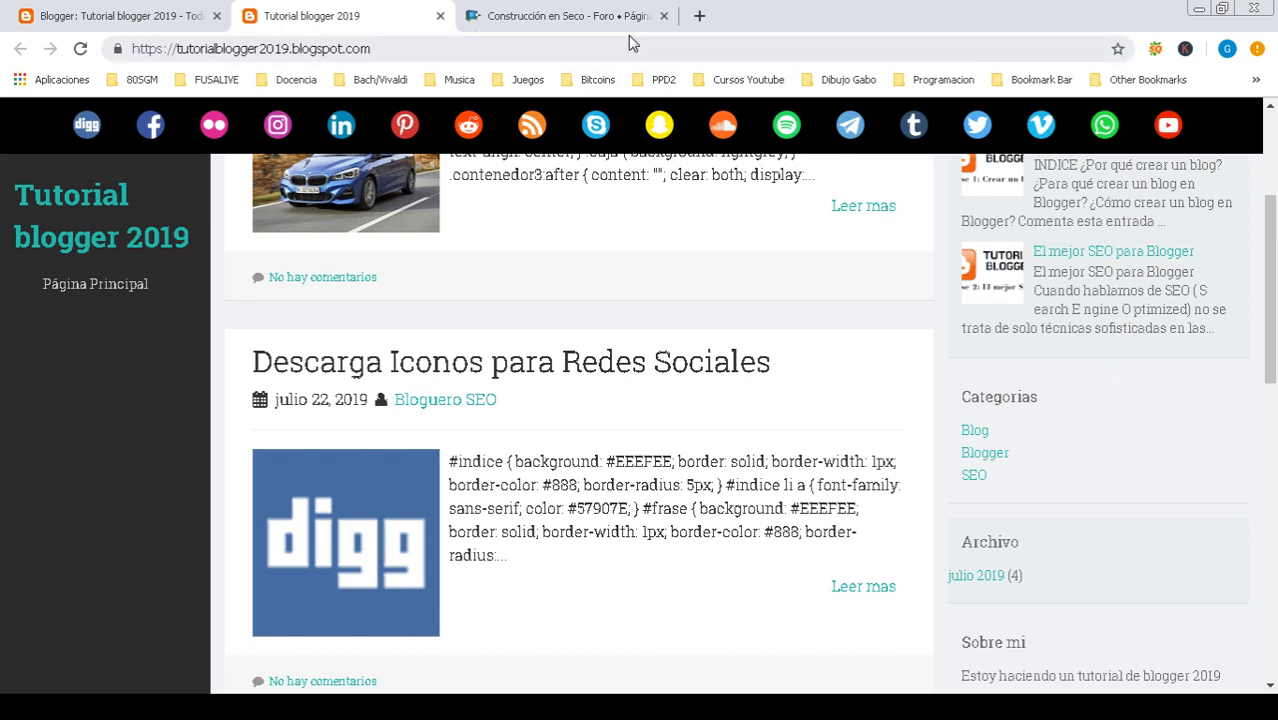
{"action": "left_click", "coordinate": [595, 18]}
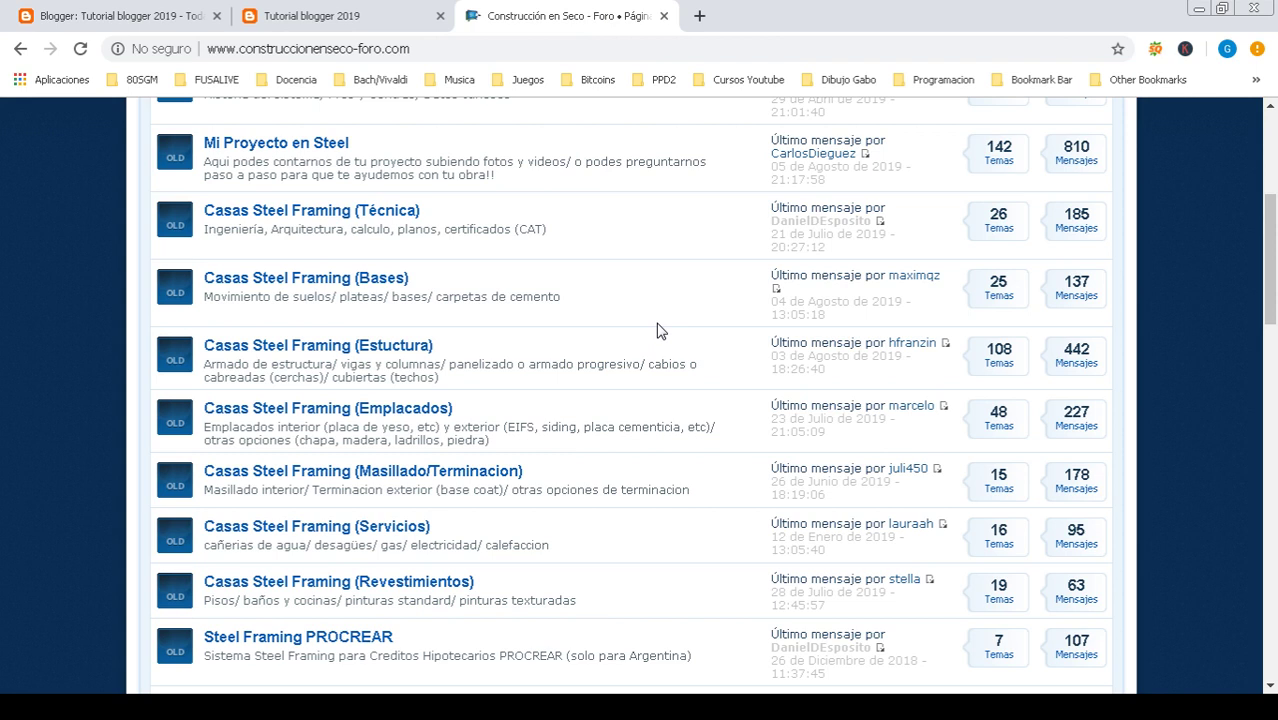
- Search Google in a new browser tab for "link building gratis" and look through the results offering free backlink lists and guides
{"action": "left_click", "coordinate": [697, 17]}
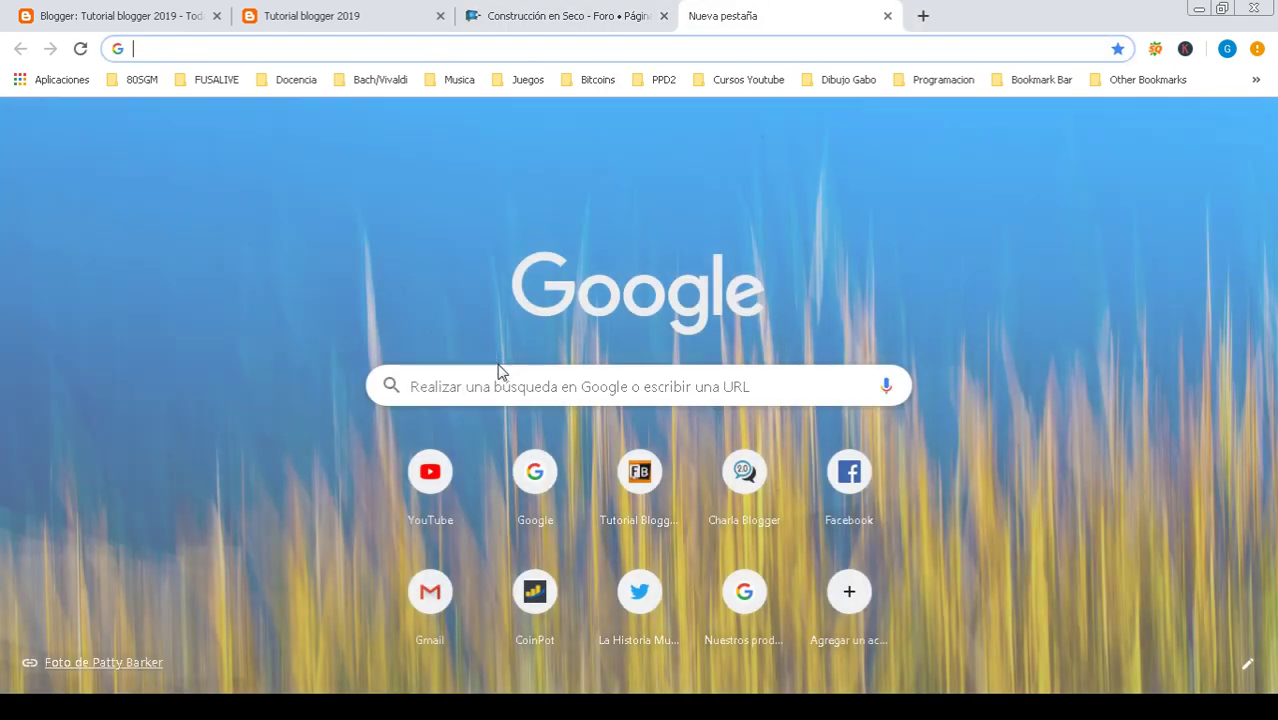
{"action": "left_click", "coordinate": [500, 372]}
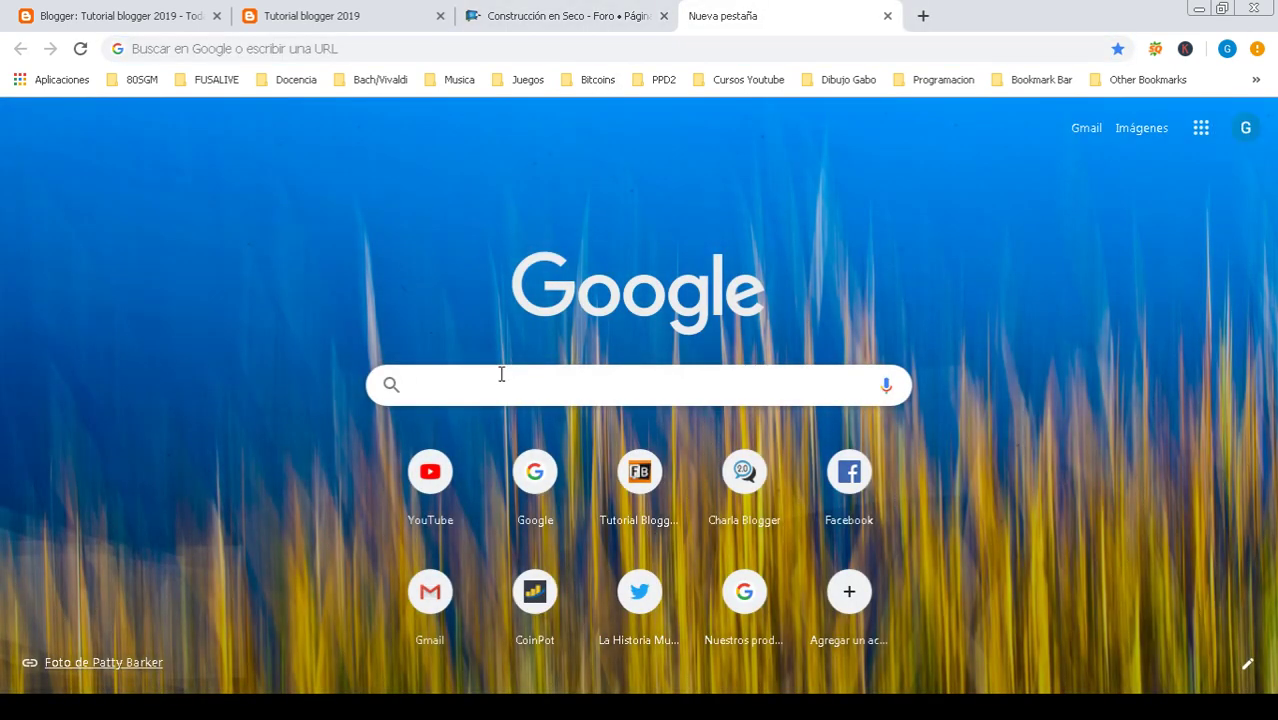
{"action": "type", "text": "linkb"}
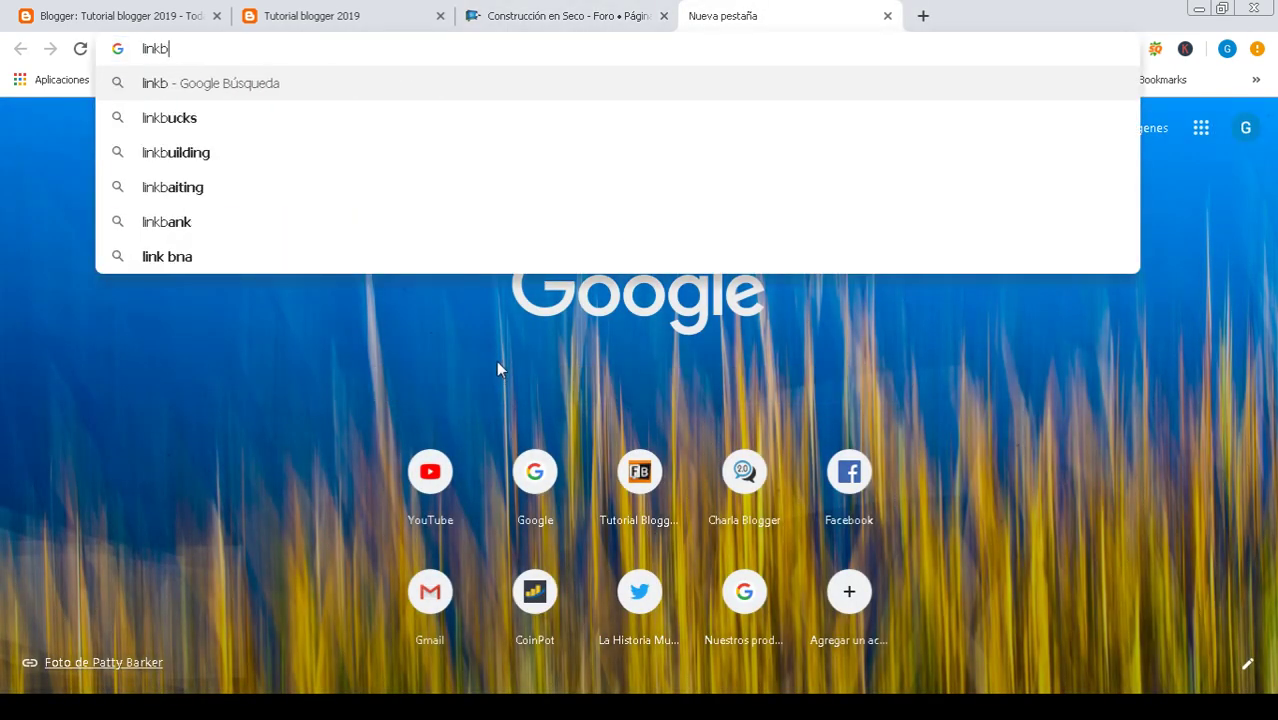
{"action": "type", "text": "uildi"}
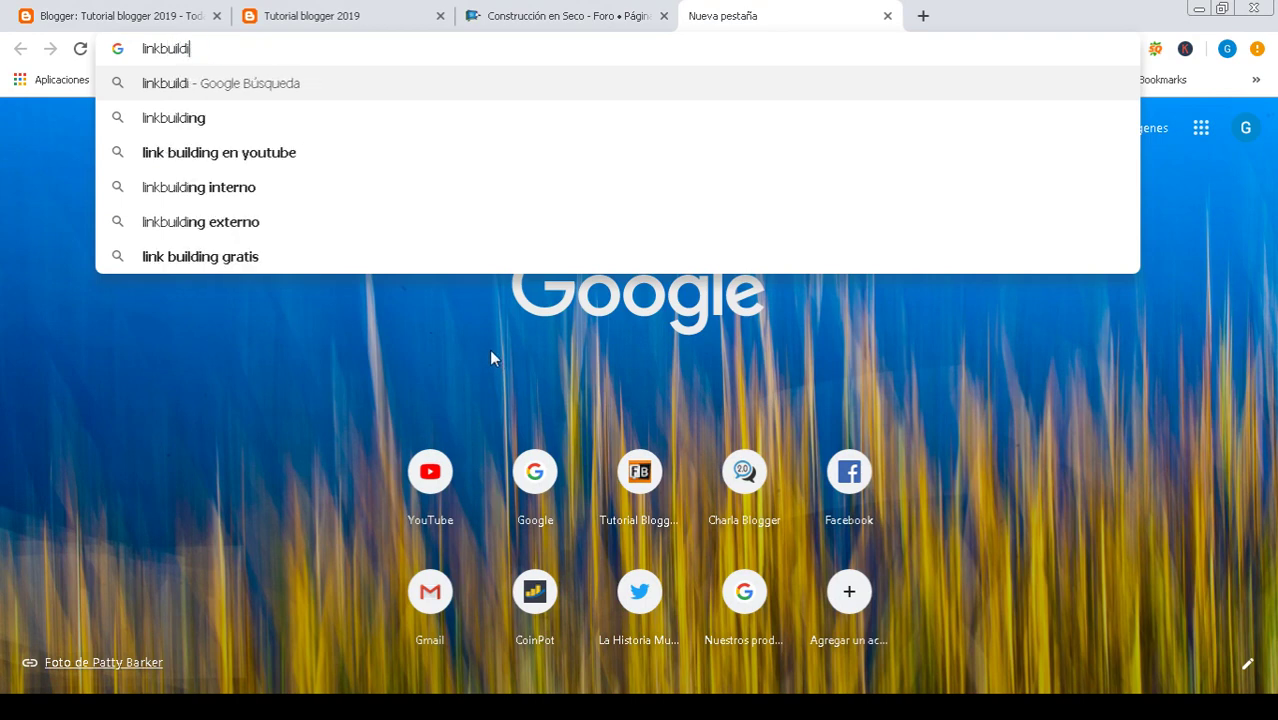
{"action": "type", "text": "ng"}
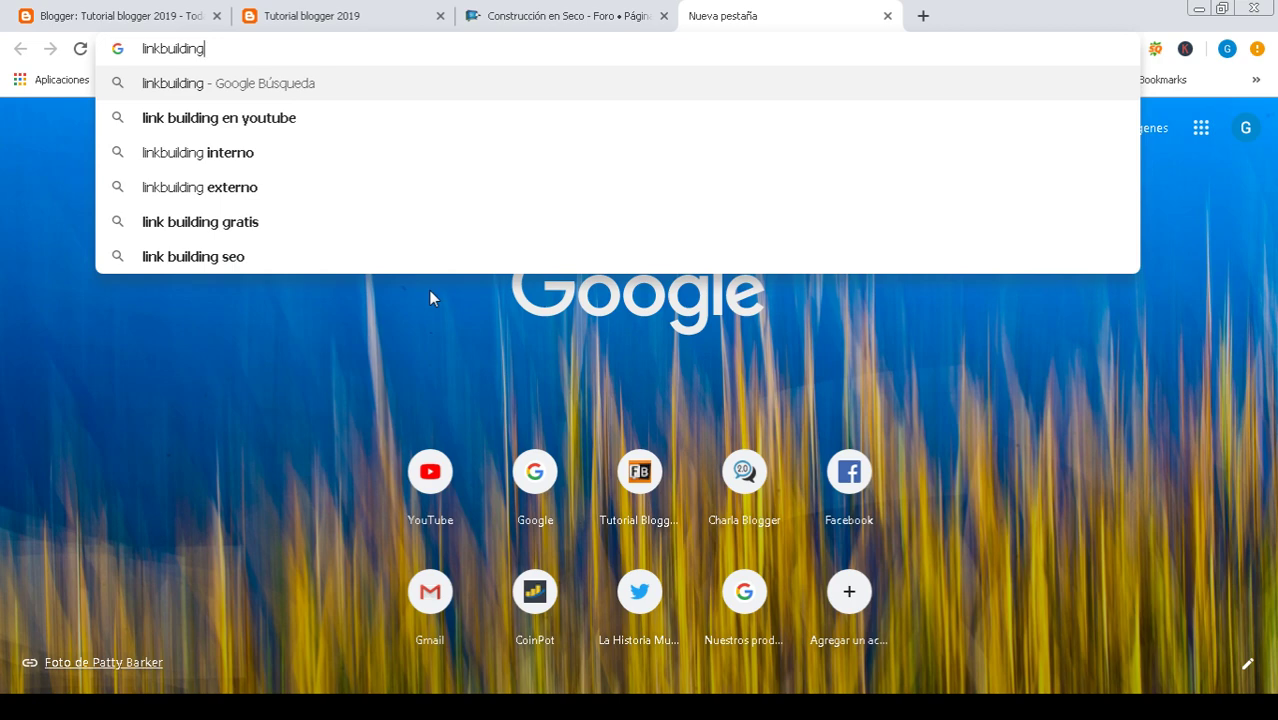
{"action": "left_click", "coordinate": [237, 222]}
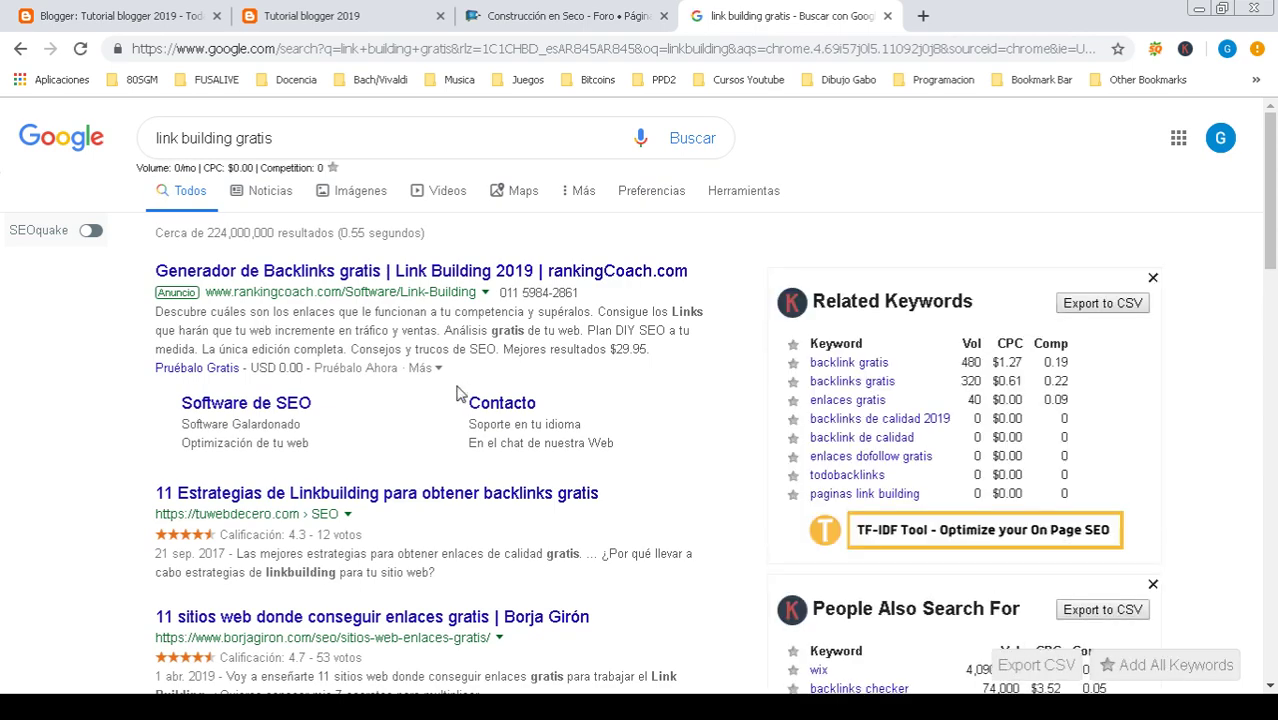
{"action": "scroll", "coordinate": [380, 478], "scroll_direction": "down", "scroll_amount": 3}
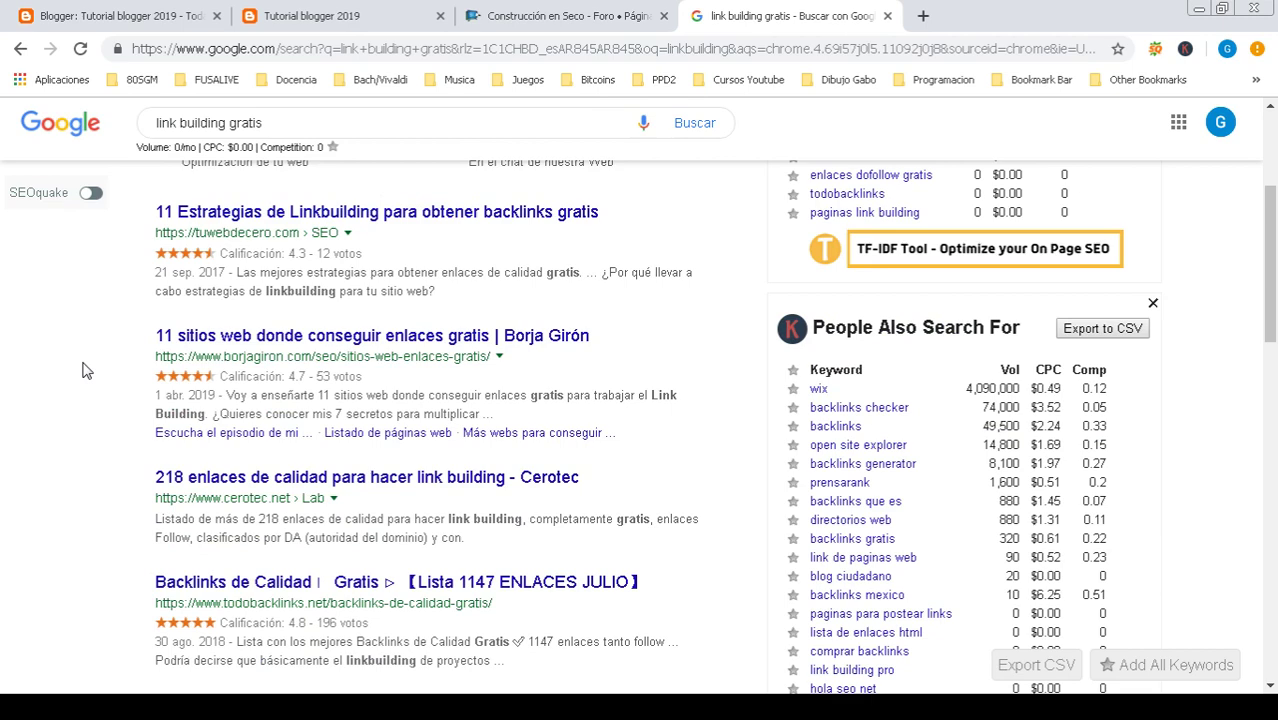
{"action": "scroll", "coordinate": [86, 371], "scroll_direction": "down", "scroll_amount": 2}
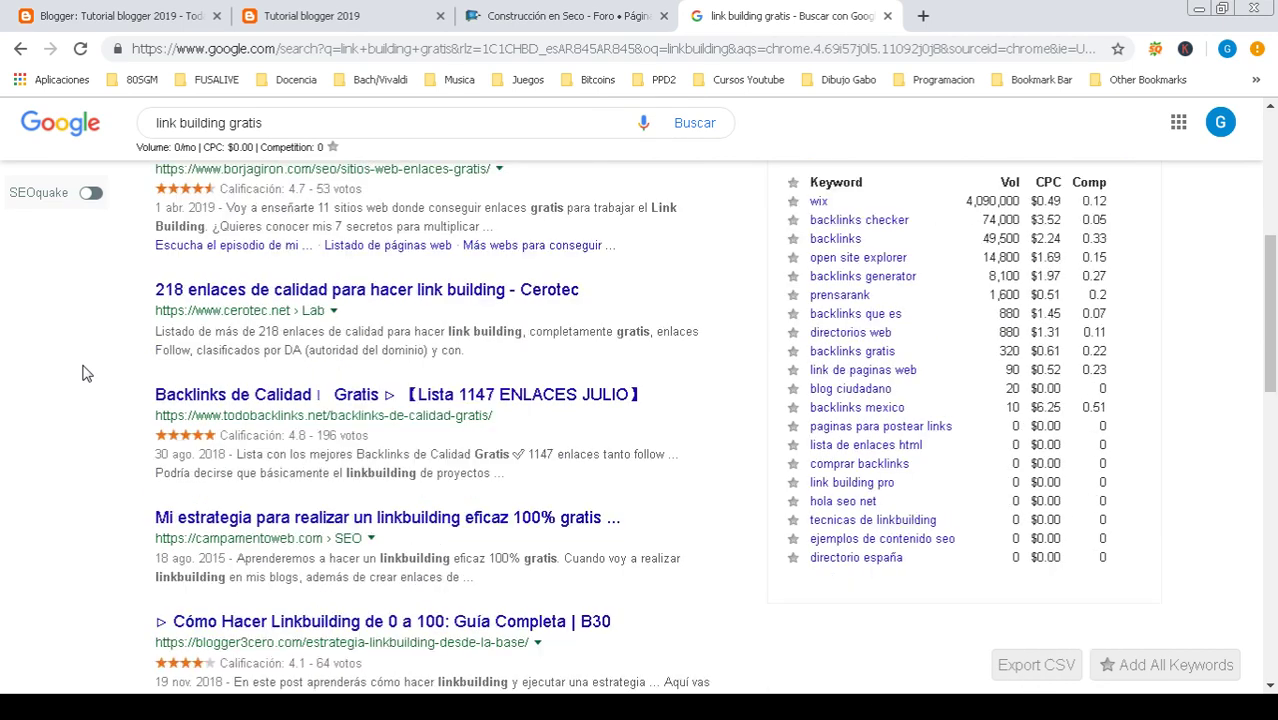
{"action": "scroll", "coordinate": [86, 373], "scroll_direction": "down", "scroll_amount": 1}
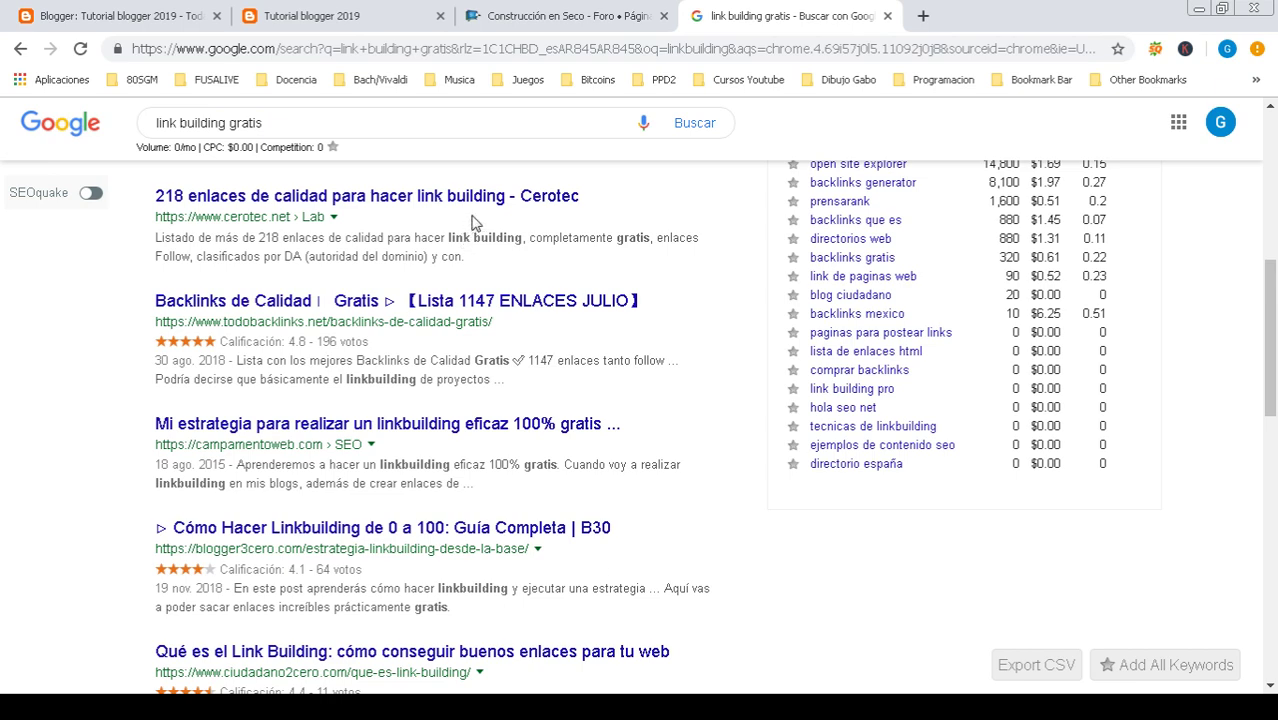
- Revisit the beginning of the Construcción en Seco forum index and return to the link building search results
{"action": "left_click", "coordinate": [538, 22]}
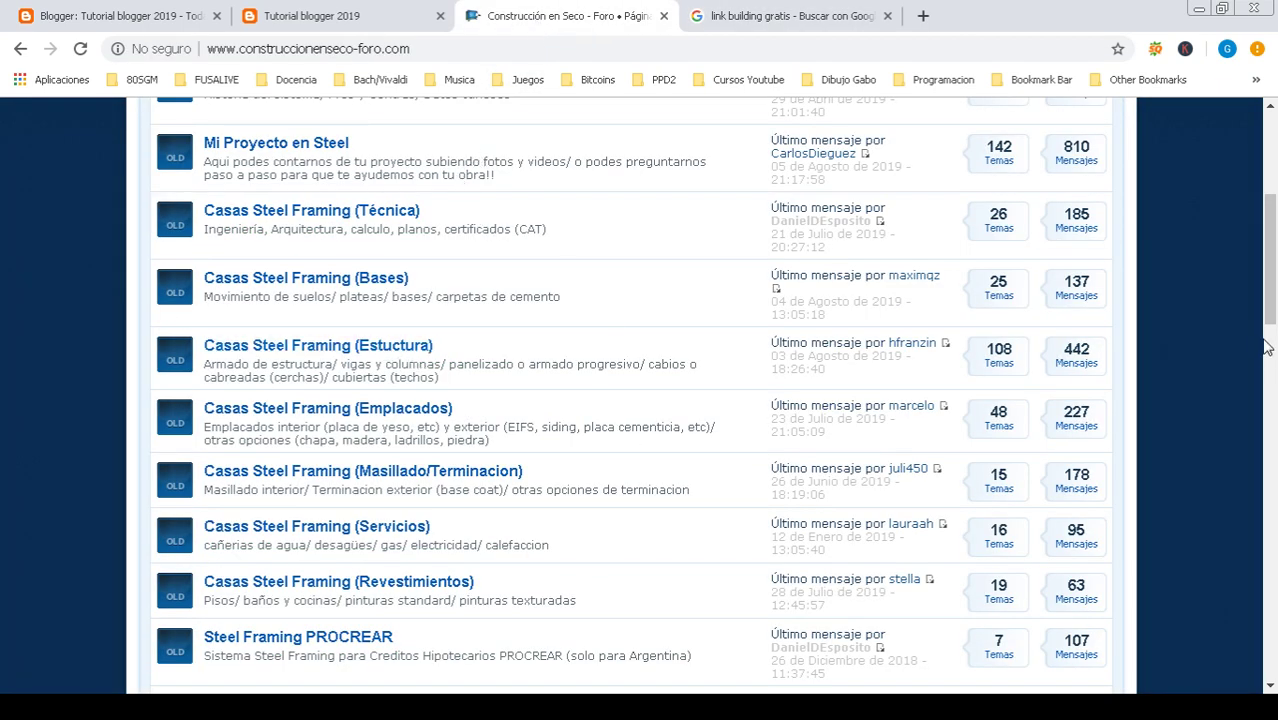
{"action": "left_click_drag", "start_coordinate": [1270, 275], "coordinate": [1183, 197]}
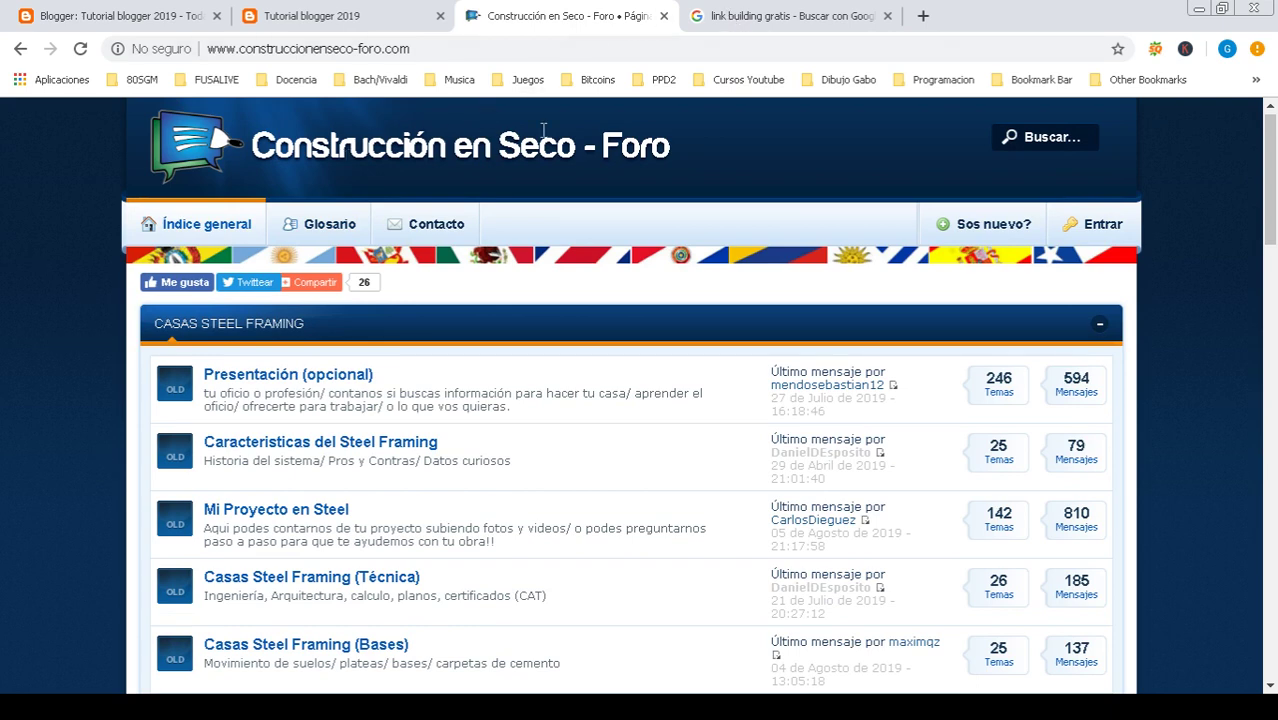
{"action": "left_click", "coordinate": [752, 22]}
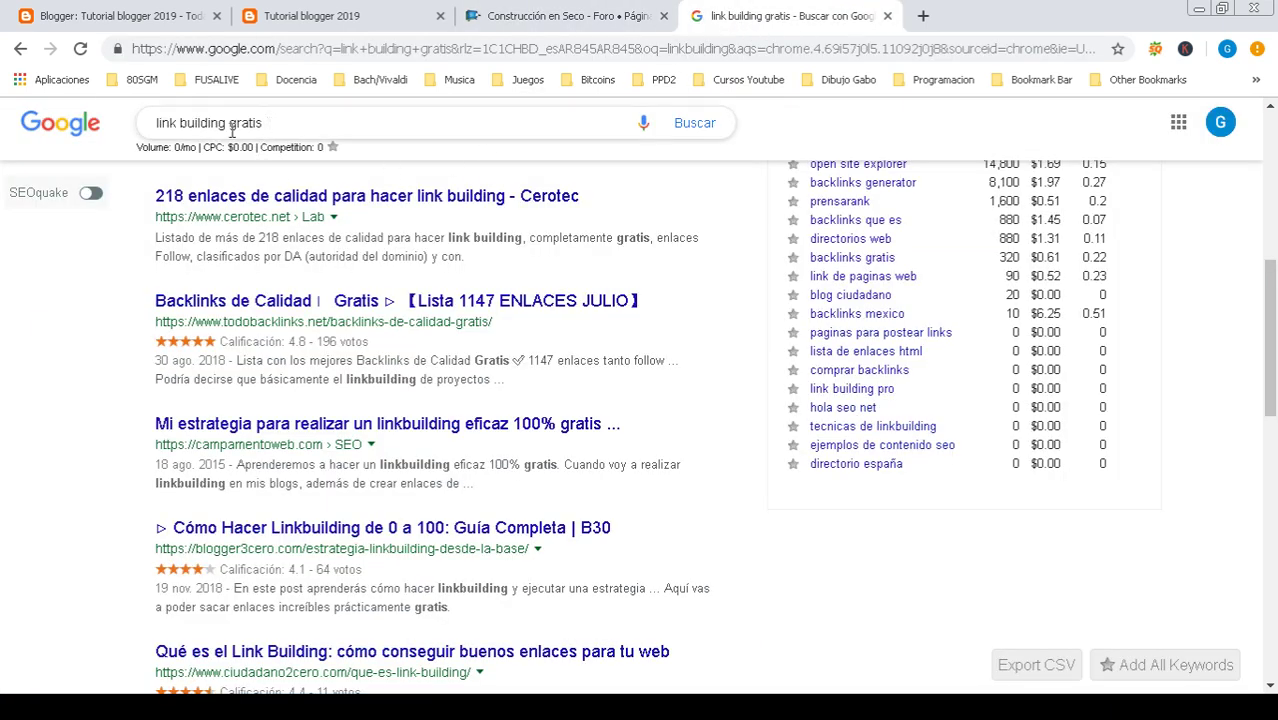
- Replace the Google query with "blog reptiles" and run the search
{"action": "left_click_drag", "start_coordinate": [266, 123], "coordinate": [108, 150]}
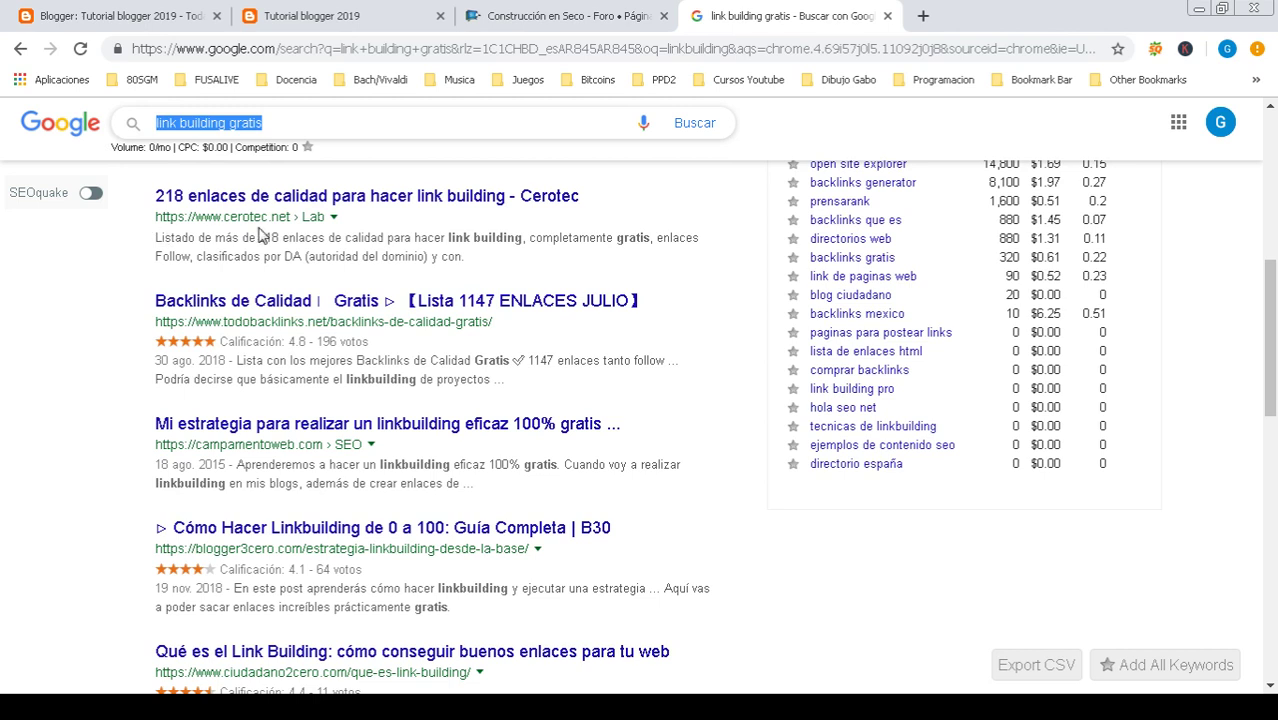
{"action": "type", "text": "blog"}
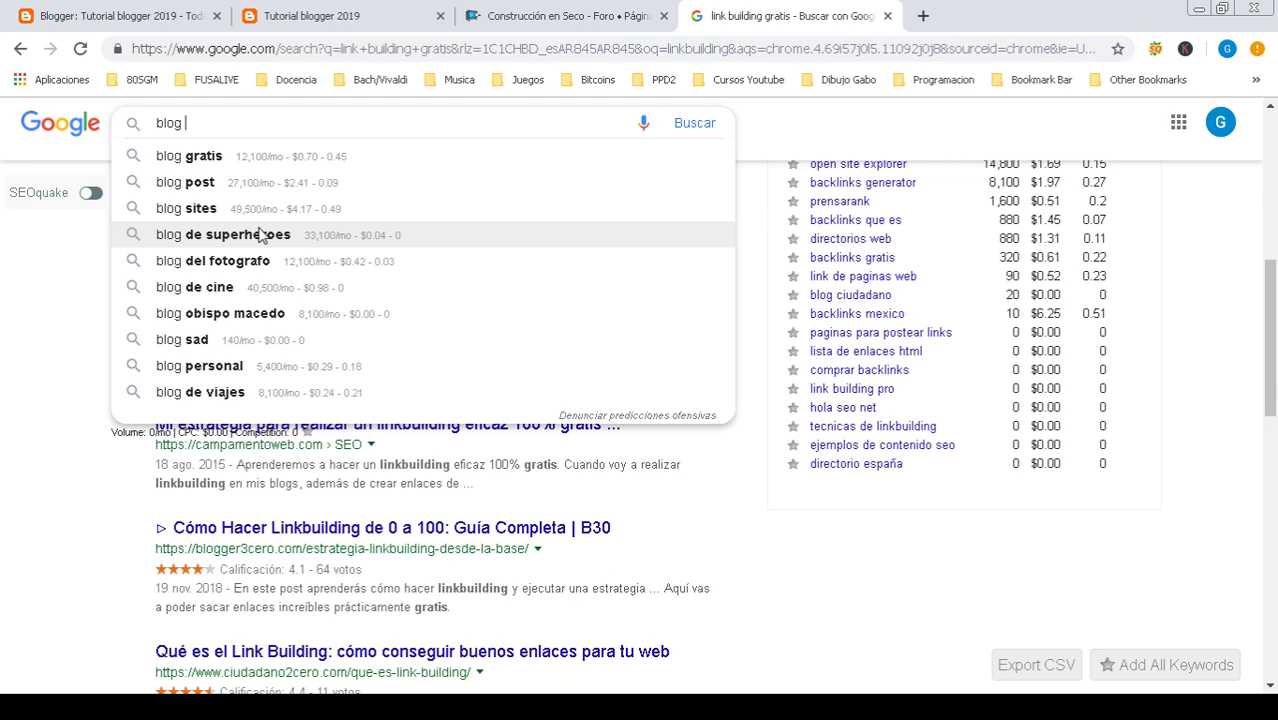
{"action": "type", "text": "rep"}
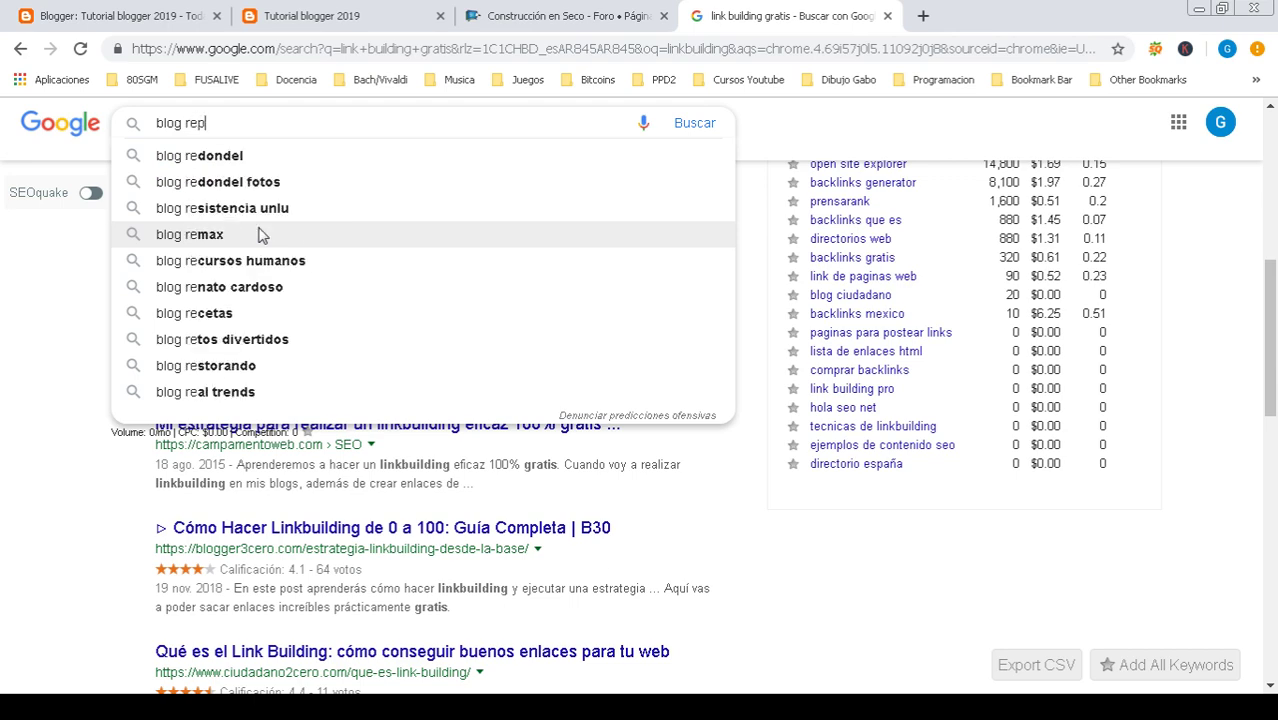
{"action": "type", "text": "tiles"}
{"action": "key", "text": "Return"}
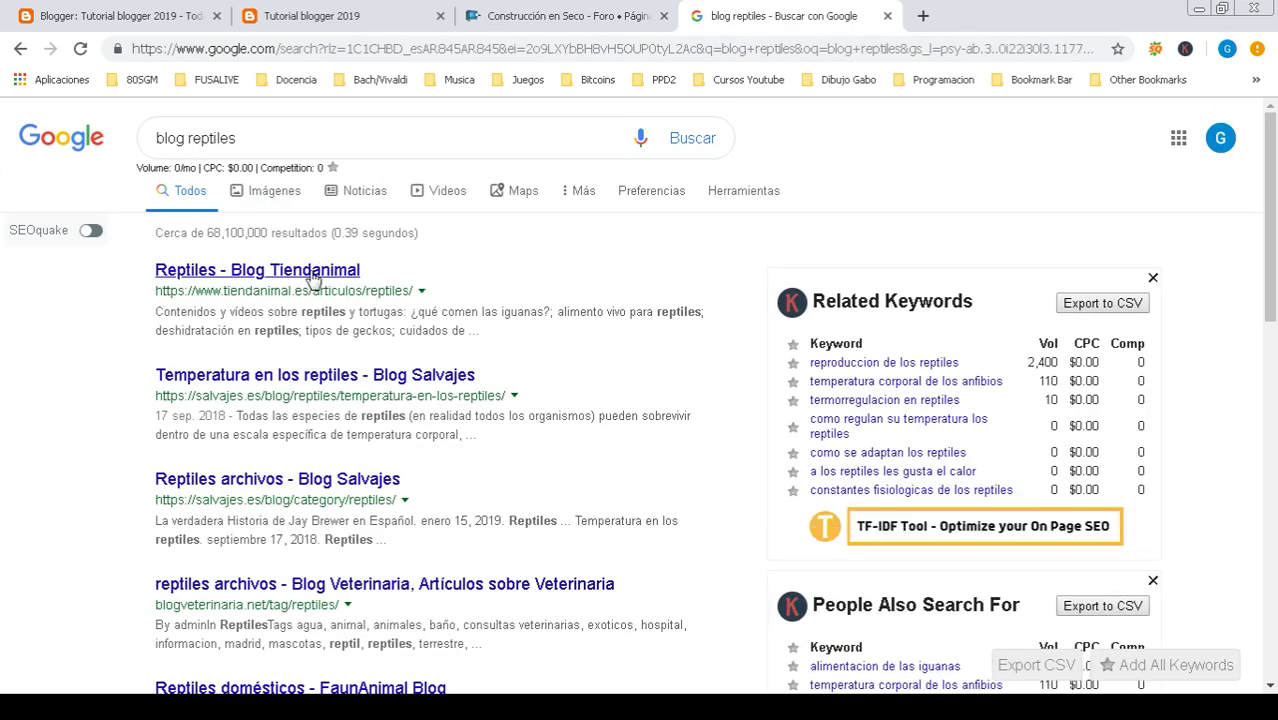
- Open the Blog Tiendanimal, Blog Salvajes reptile temperature and FaunAnimal Blog results in separate new browser tabs
{"action": "right_click", "coordinate": [313, 280]}
{"action": "left_click", "coordinate": [355, 286]}
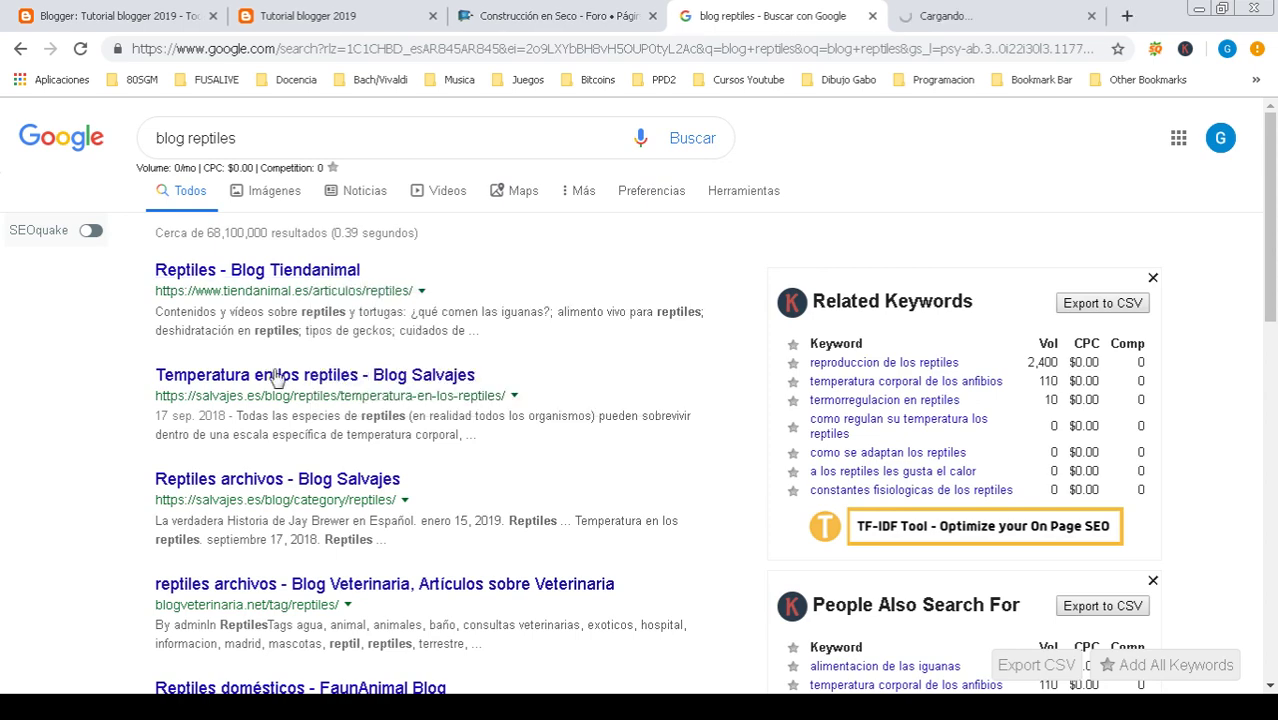
{"action": "right_click", "coordinate": [366, 384]}
{"action": "left_click", "coordinate": [425, 388]}
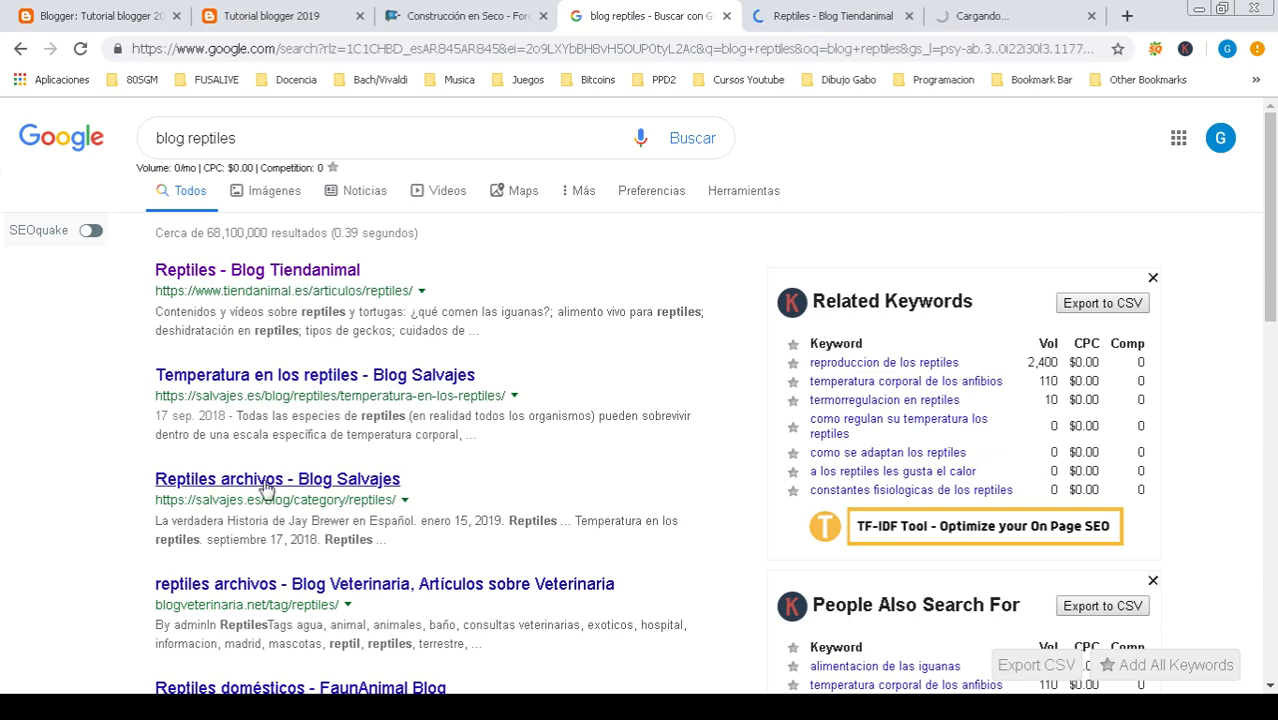
{"action": "scroll", "coordinate": [434, 468], "scroll_direction": "down", "scroll_amount": 1}
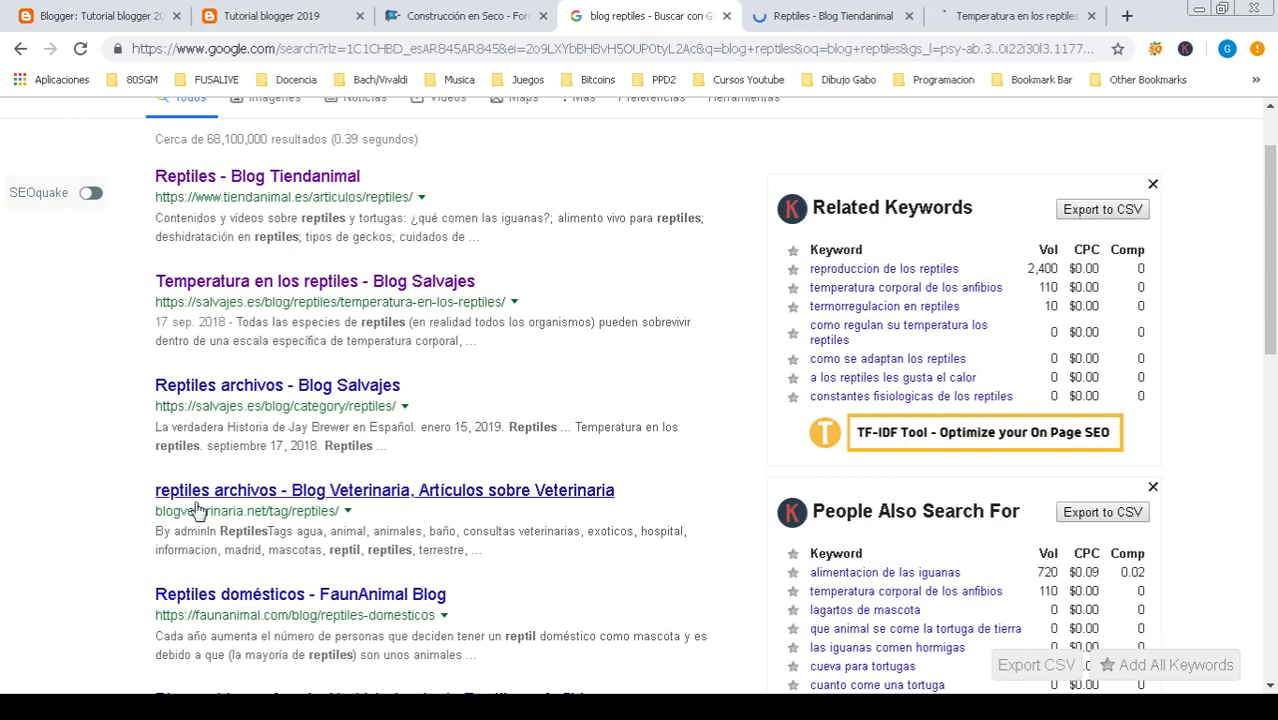
{"action": "right_click", "coordinate": [263, 492]}
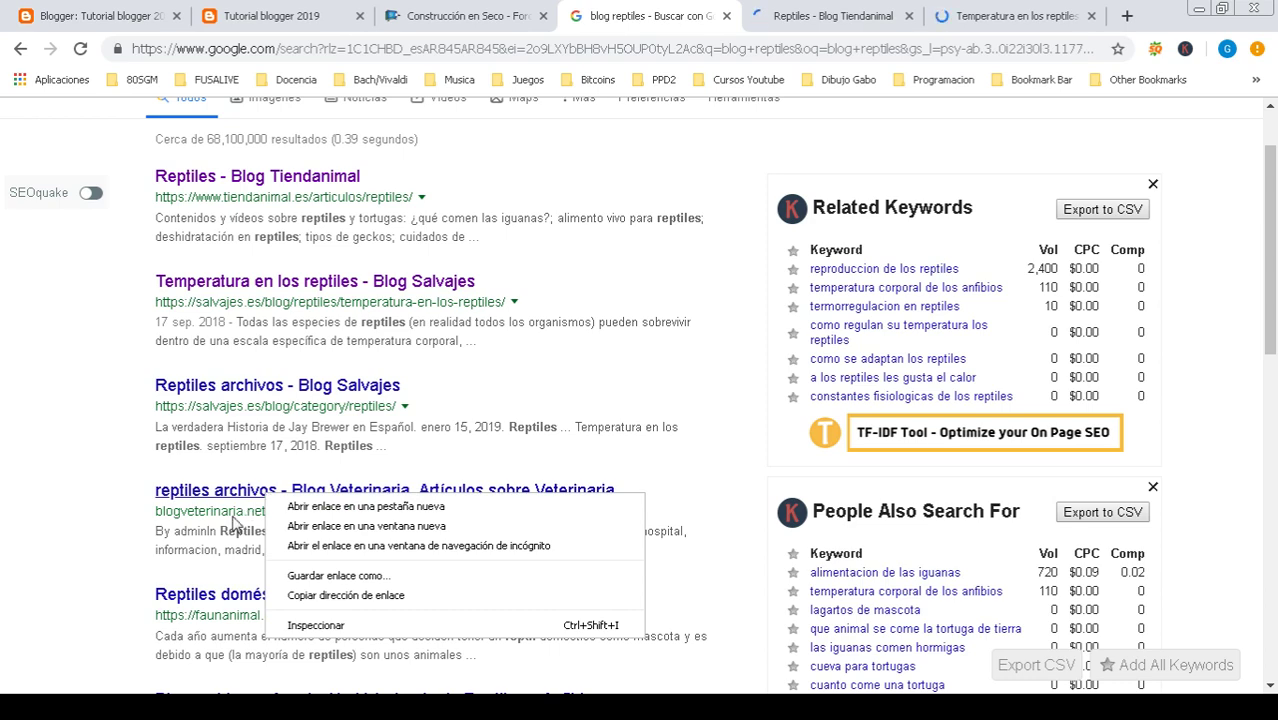
{"action": "left_click", "coordinate": [145, 524]}
{"action": "scroll", "coordinate": [152, 588], "scroll_direction": "down", "scroll_amount": 2}
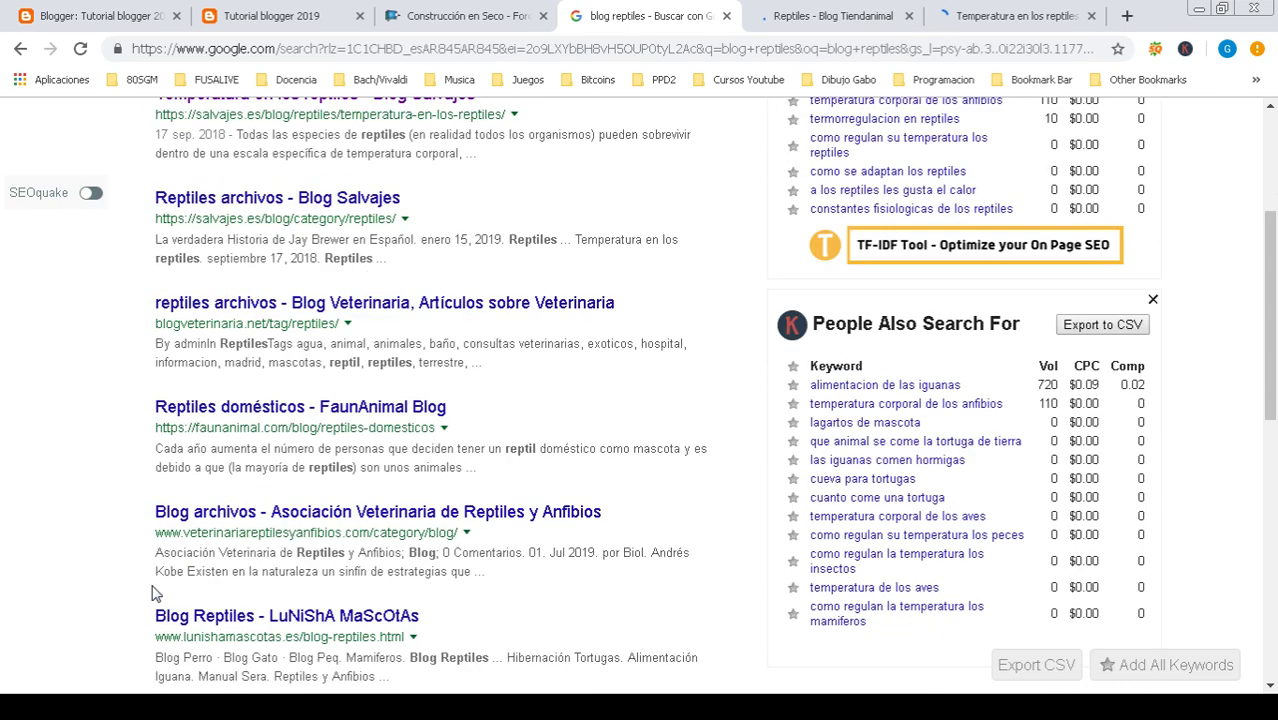
{"action": "right_click", "coordinate": [197, 415]}
{"action": "left_click", "coordinate": [262, 419]}
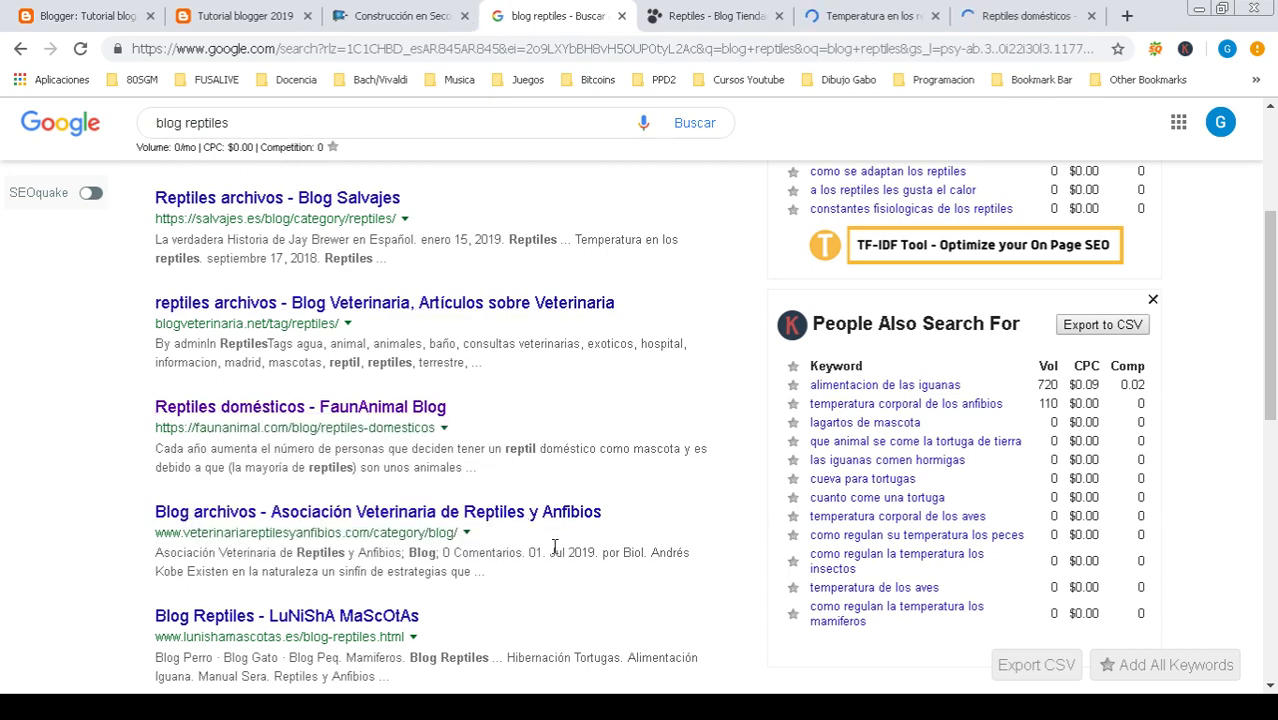
- Filter the "blog reptiles" search results by date to Última semana
{"action": "scroll", "coordinate": [555, 547], "scroll_direction": "up", "scroll_amount": 3}
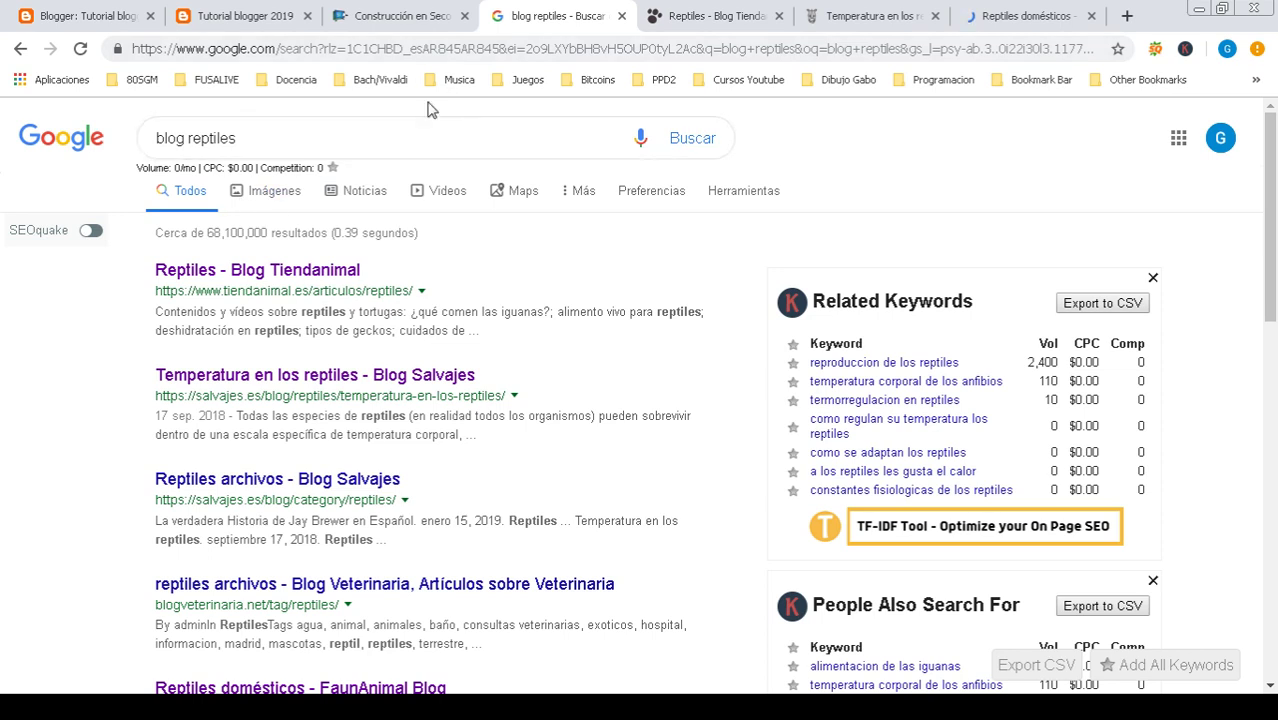
{"action": "left_click", "coordinate": [737, 194]}
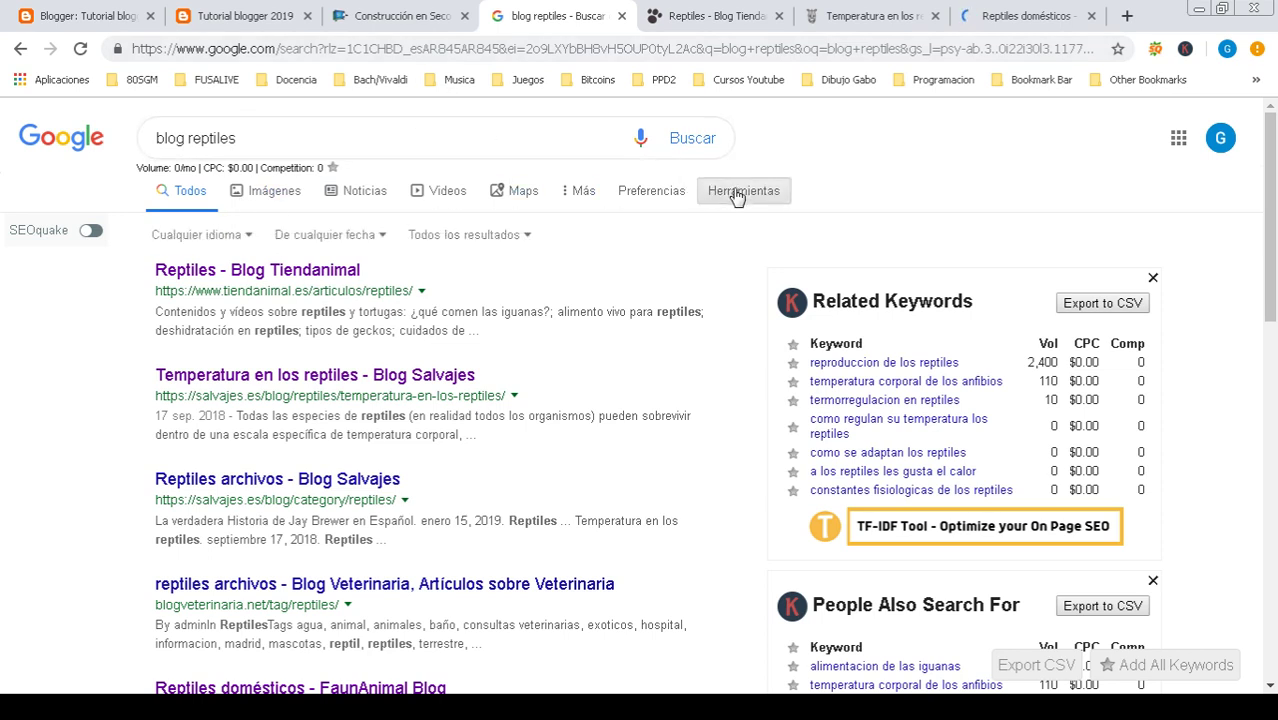
{"action": "left_click", "coordinate": [368, 244]}
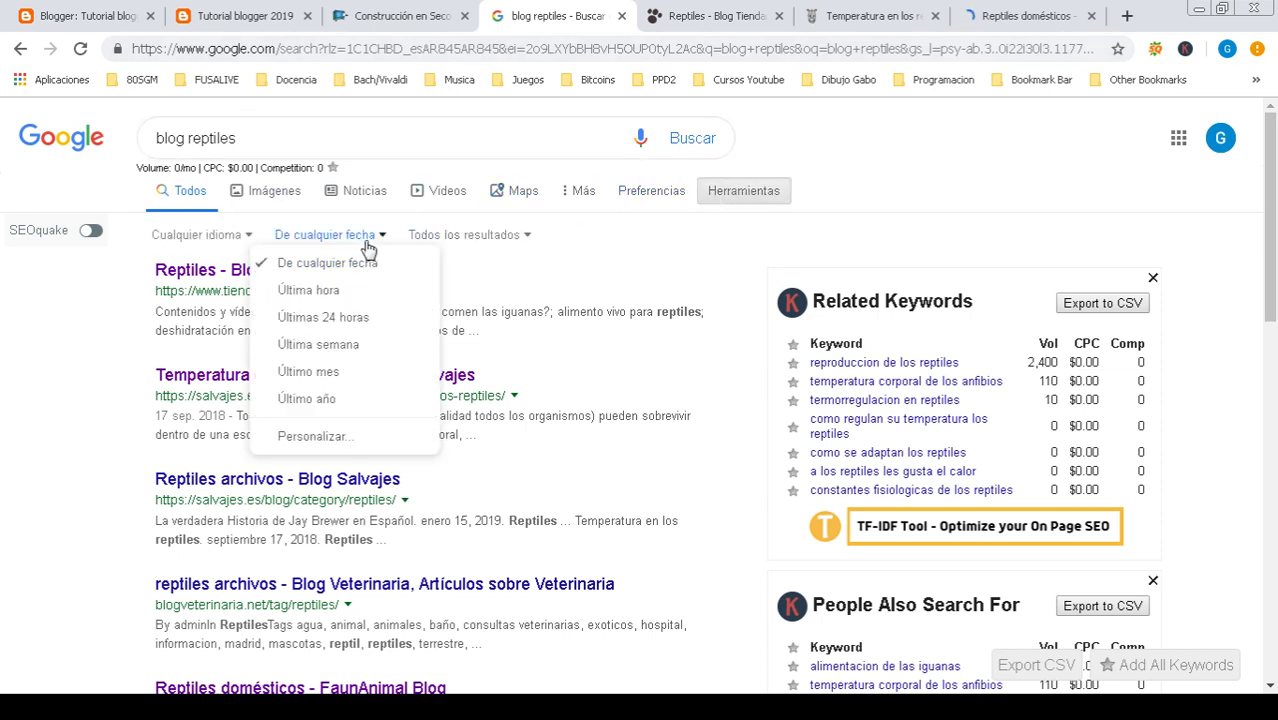
{"action": "left_click", "coordinate": [372, 347]}
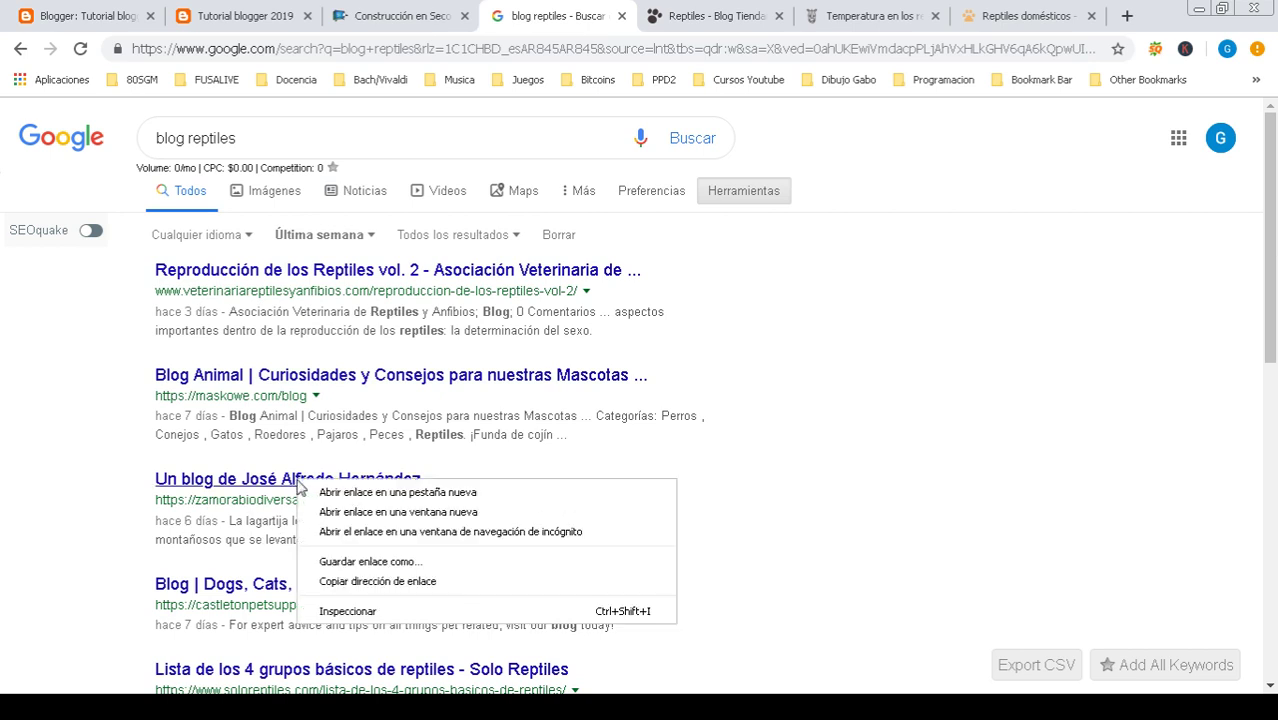
- Open the zamorabiodiversa.wordpress.com result in a new browser tab and switch to it
{"action": "right_click", "coordinate": [298, 482]}
{"action": "left_click", "coordinate": [350, 492]}
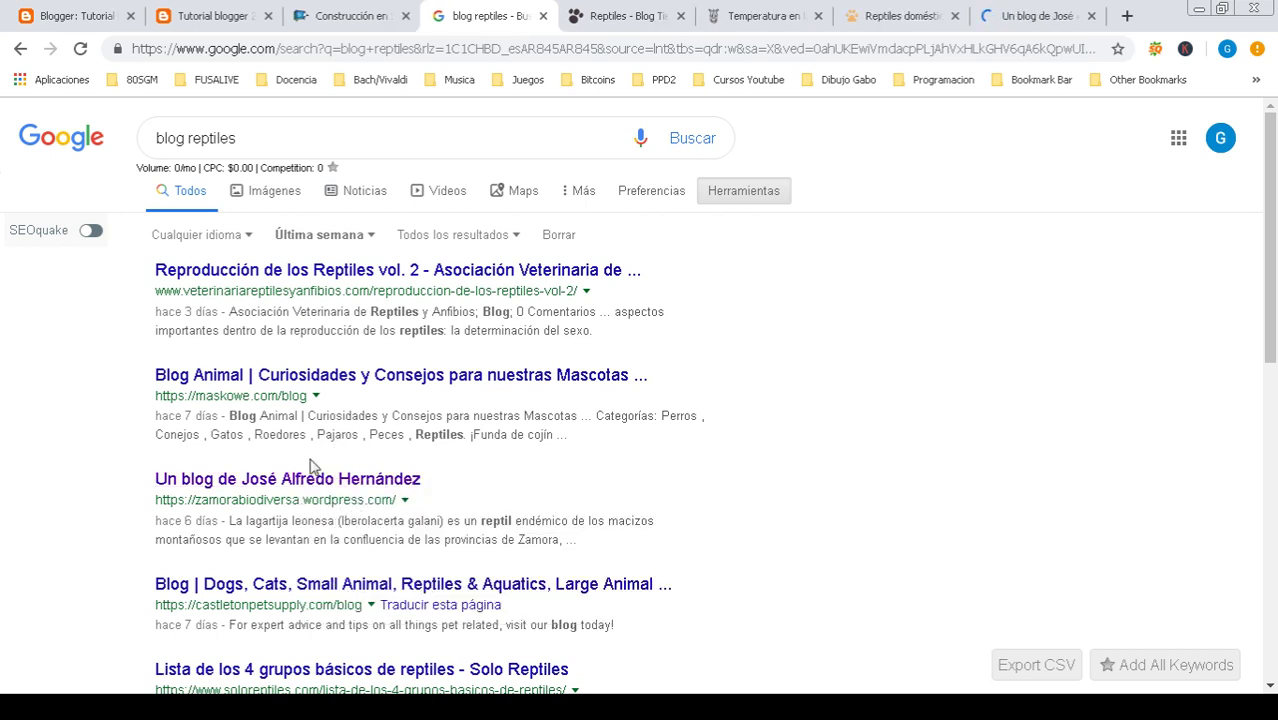
{"action": "left_click", "coordinate": [1015, 22]}
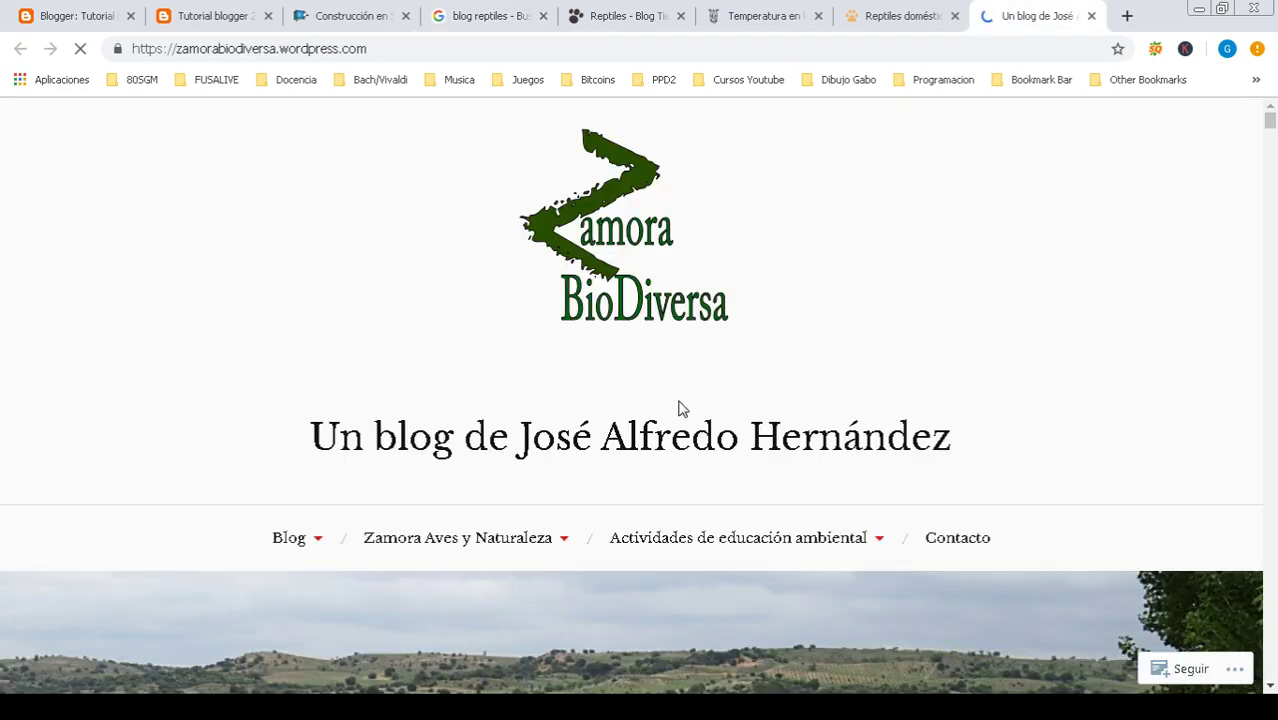
- Look through the Zamora BioDiversa blog's entries and sidebar down to the Lagartija leonesa reptile post
{"action": "scroll", "coordinate": [680, 408], "scroll_direction": "down", "scroll_amount": 1}
{"action": "scroll", "coordinate": [685, 408], "scroll_direction": "down", "scroll_amount": 14}
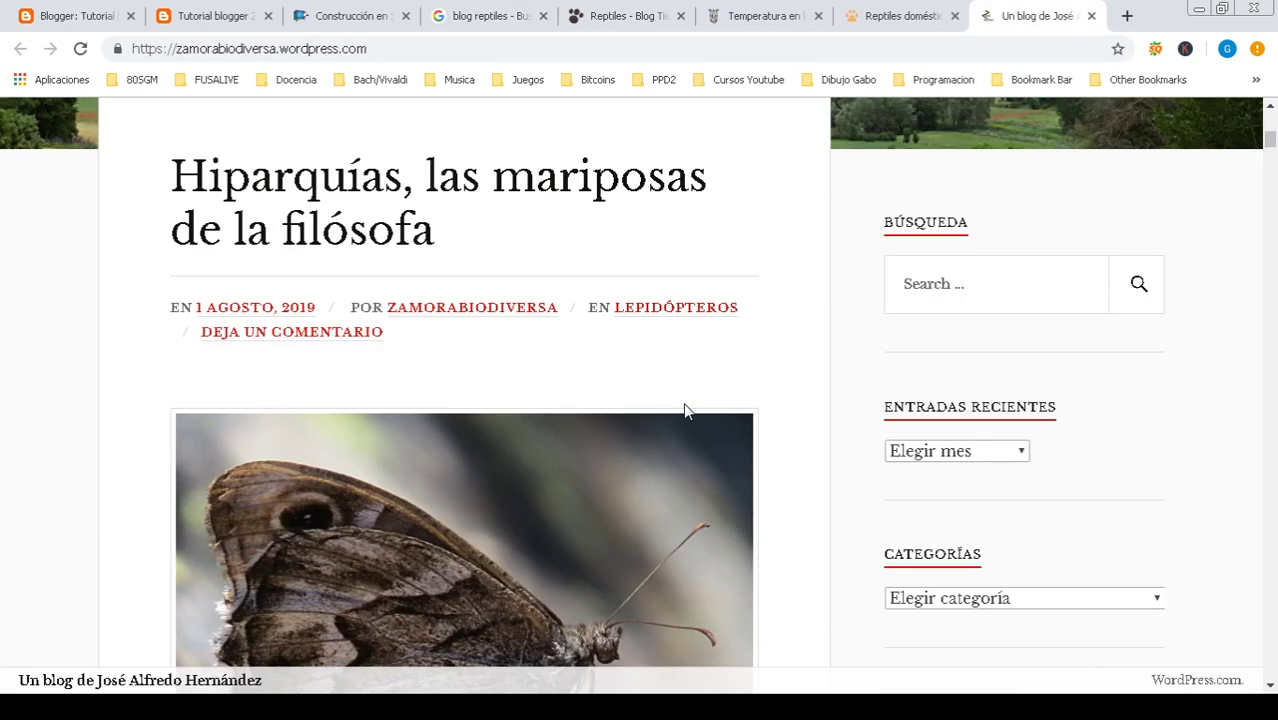
{"action": "scroll", "coordinate": [685, 410], "scroll_direction": "down", "scroll_amount": 2}
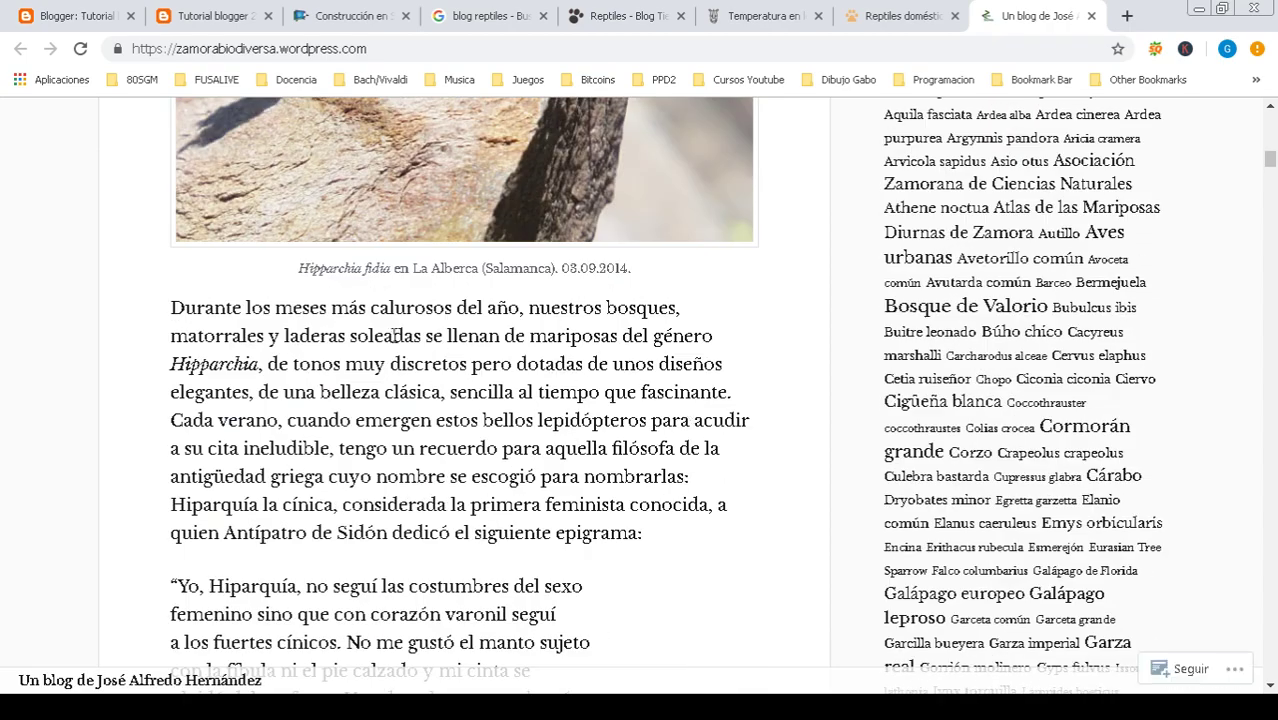
{"action": "scroll", "coordinate": [390, 335], "scroll_direction": "down", "scroll_amount": 3}
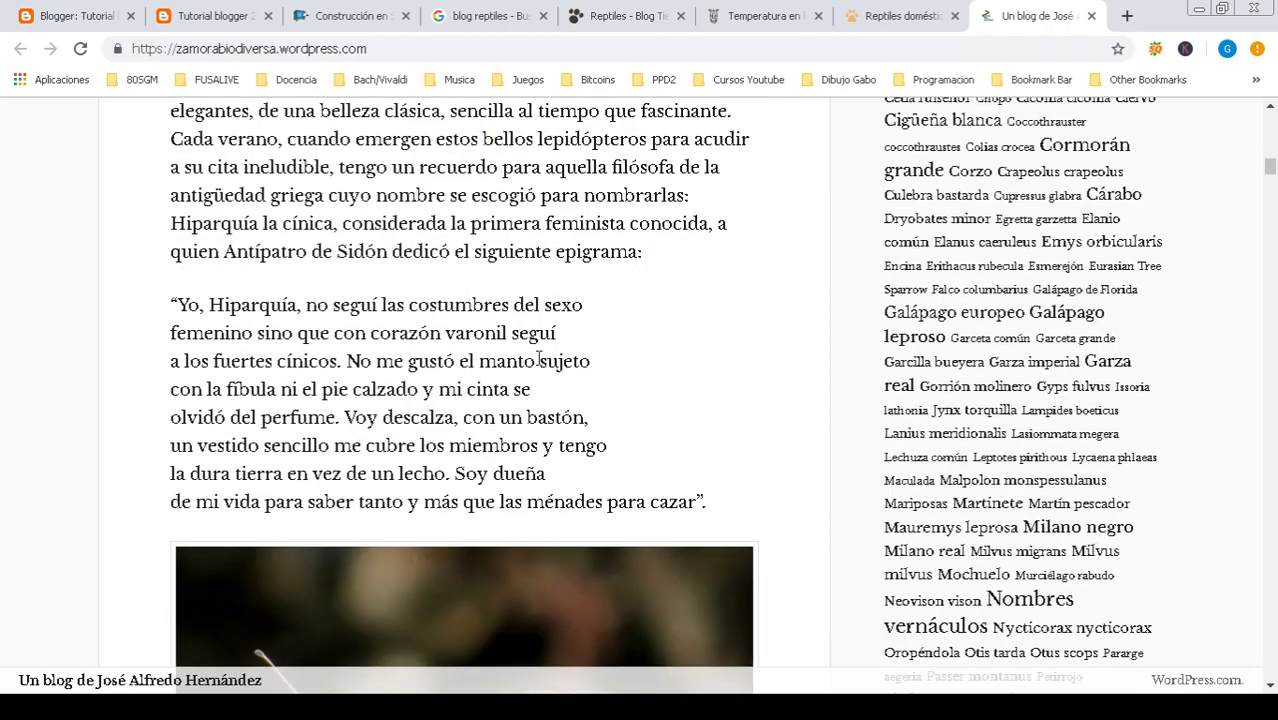
{"action": "scroll", "coordinate": [575, 355], "scroll_direction": "down", "scroll_amount": 15}
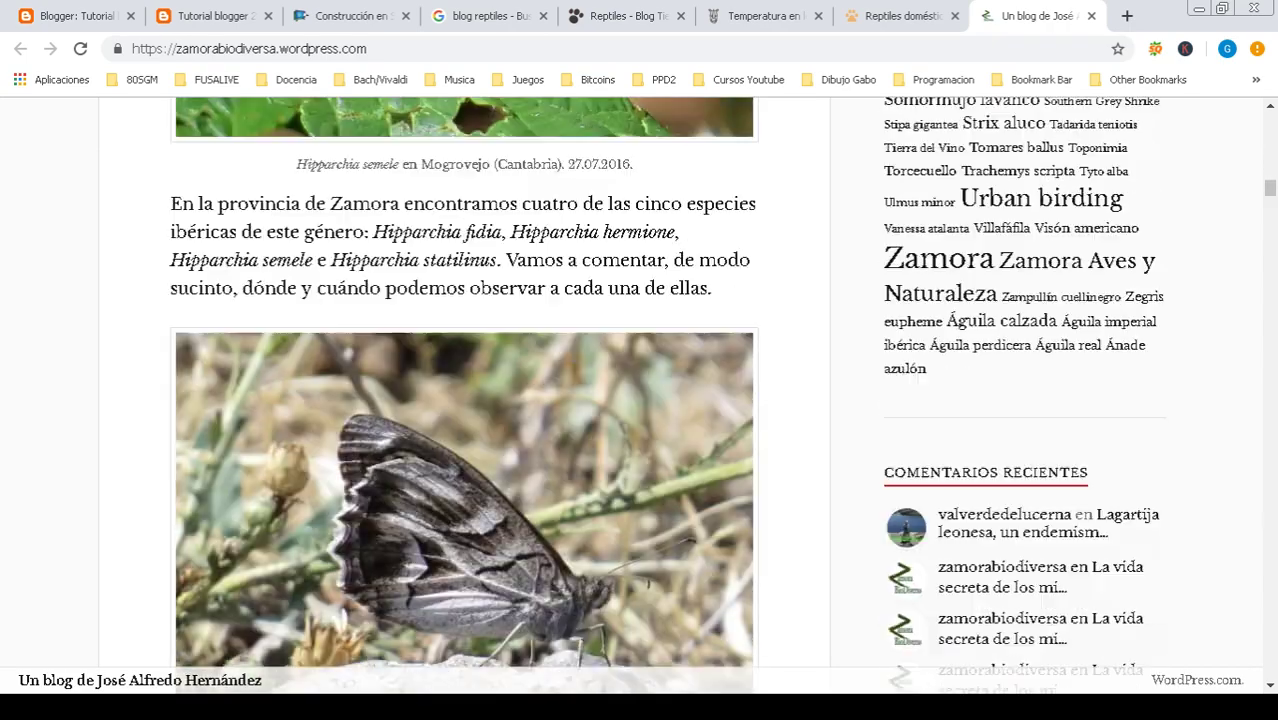
{"action": "scroll", "coordinate": [575, 362], "scroll_direction": "down", "scroll_amount": 16}
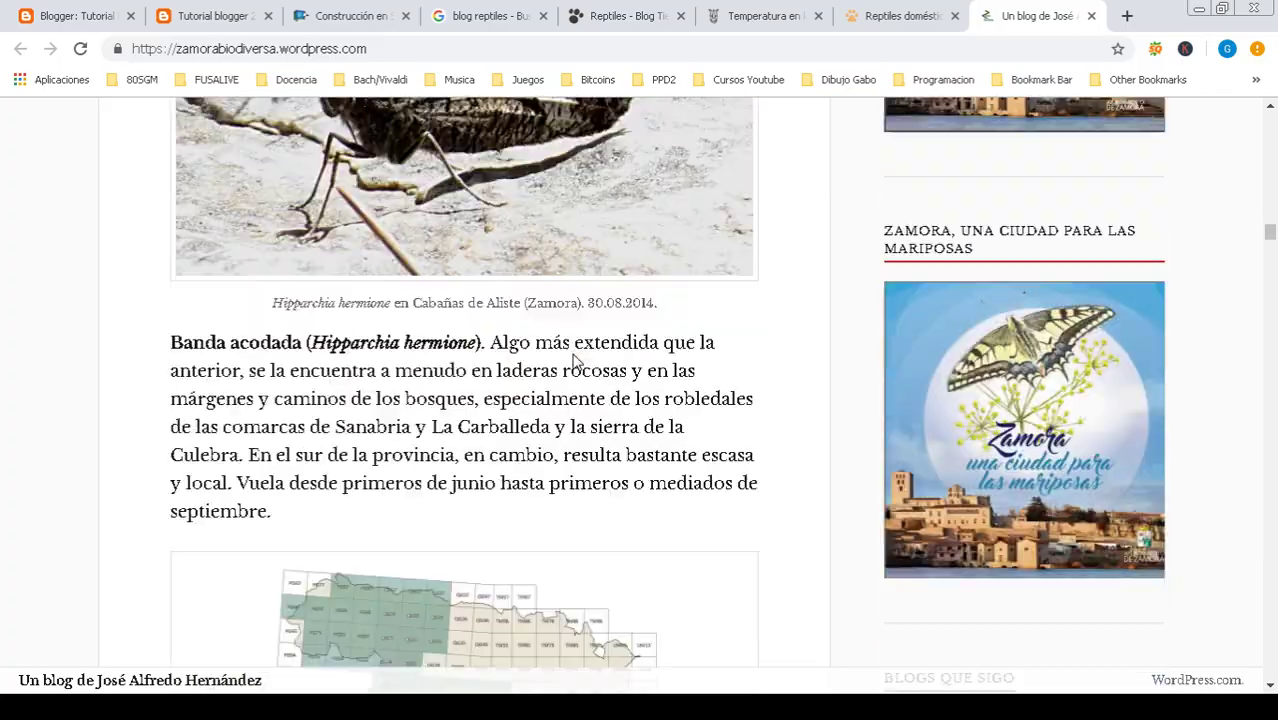
{"action": "scroll", "coordinate": [572, 355], "scroll_direction": "down", "scroll_amount": 5}
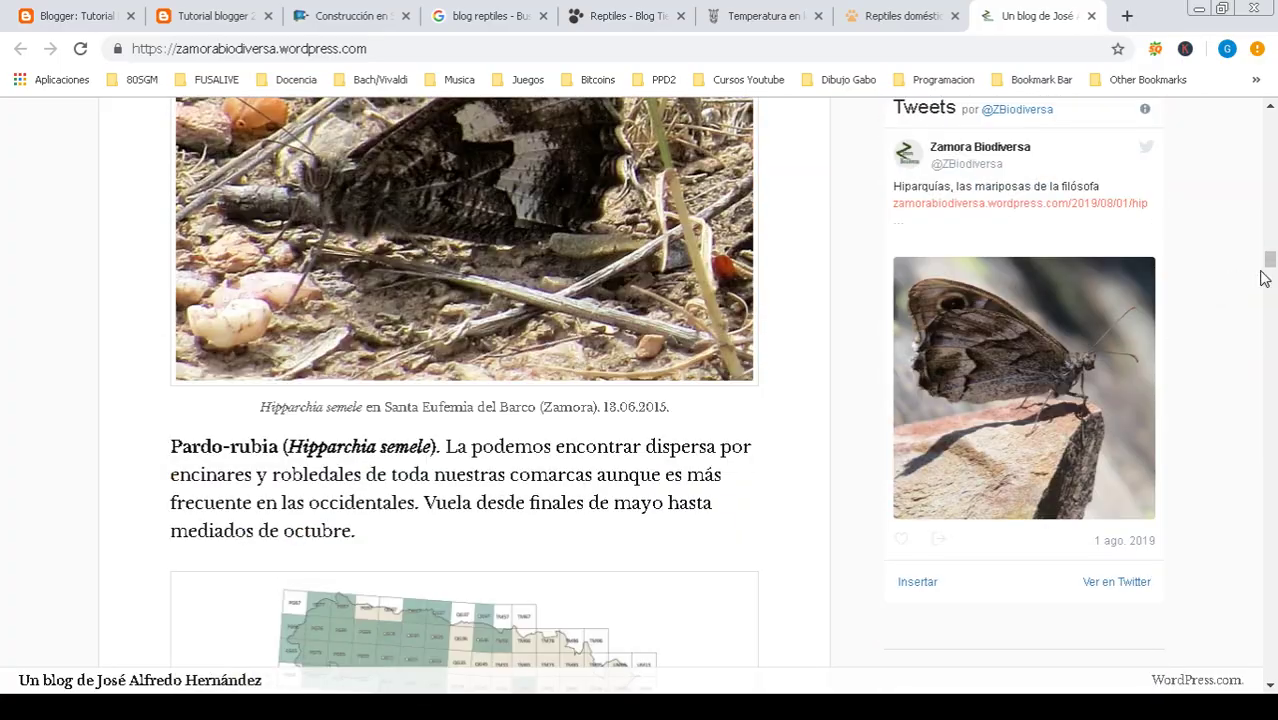
{"action": "left_click_drag", "start_coordinate": [1266, 262], "coordinate": [1273, 602]}
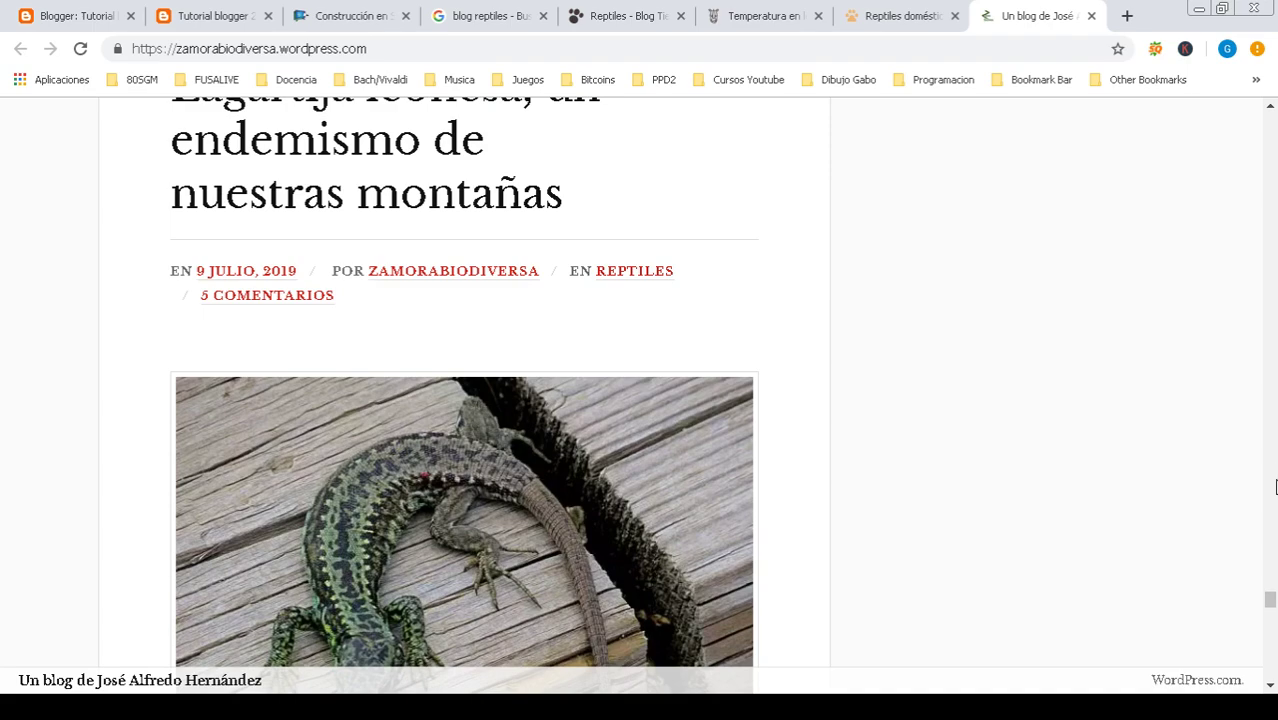
{"action": "left_click_drag", "start_coordinate": [1270, 598], "coordinate": [1274, 665]}
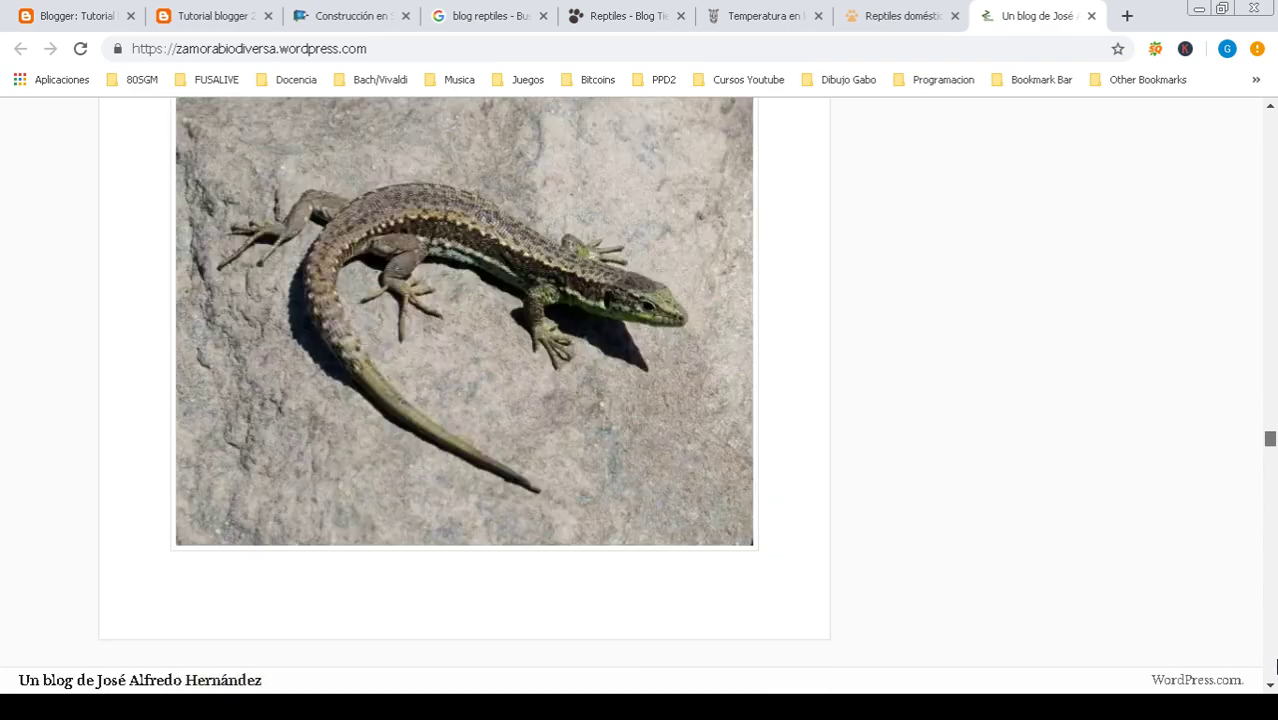
- Bookmark the Zamora BioDiversa blog in the Barra de favoritos folder and open its Lagartija leonesa post
{"action": "left_click", "coordinate": [1118, 50]}
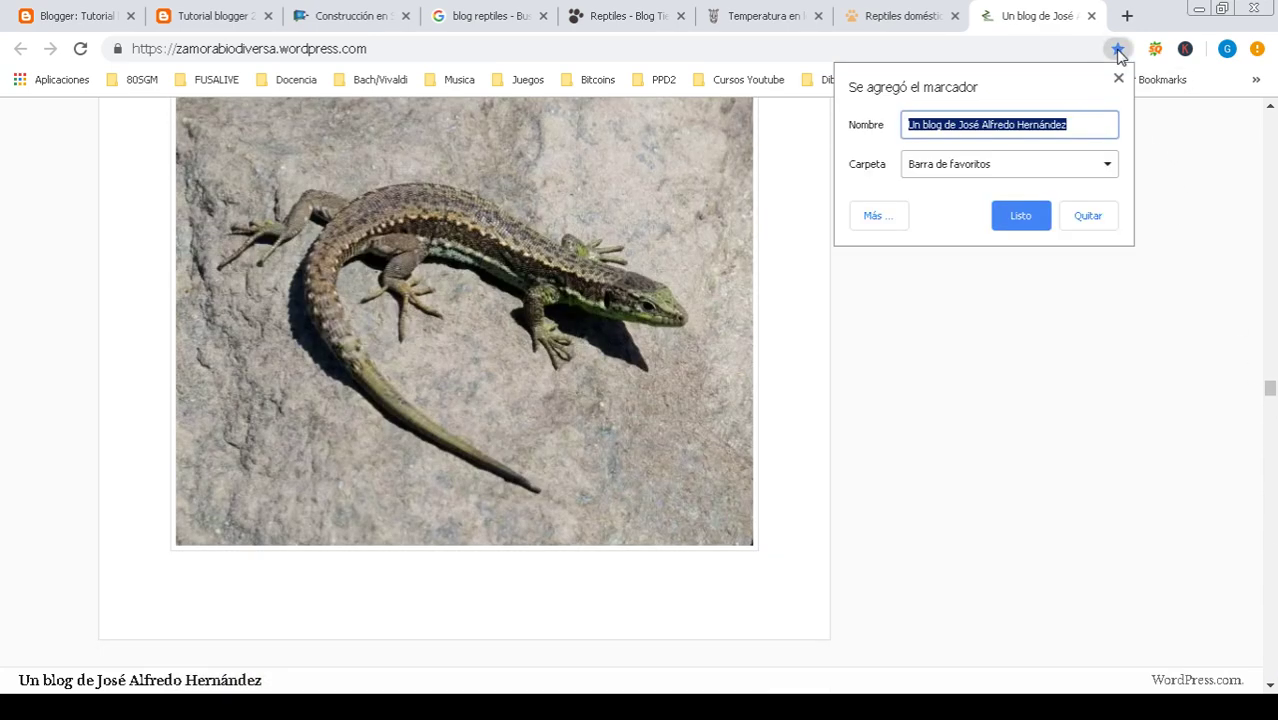
{"action": "left_click", "coordinate": [1021, 217]}
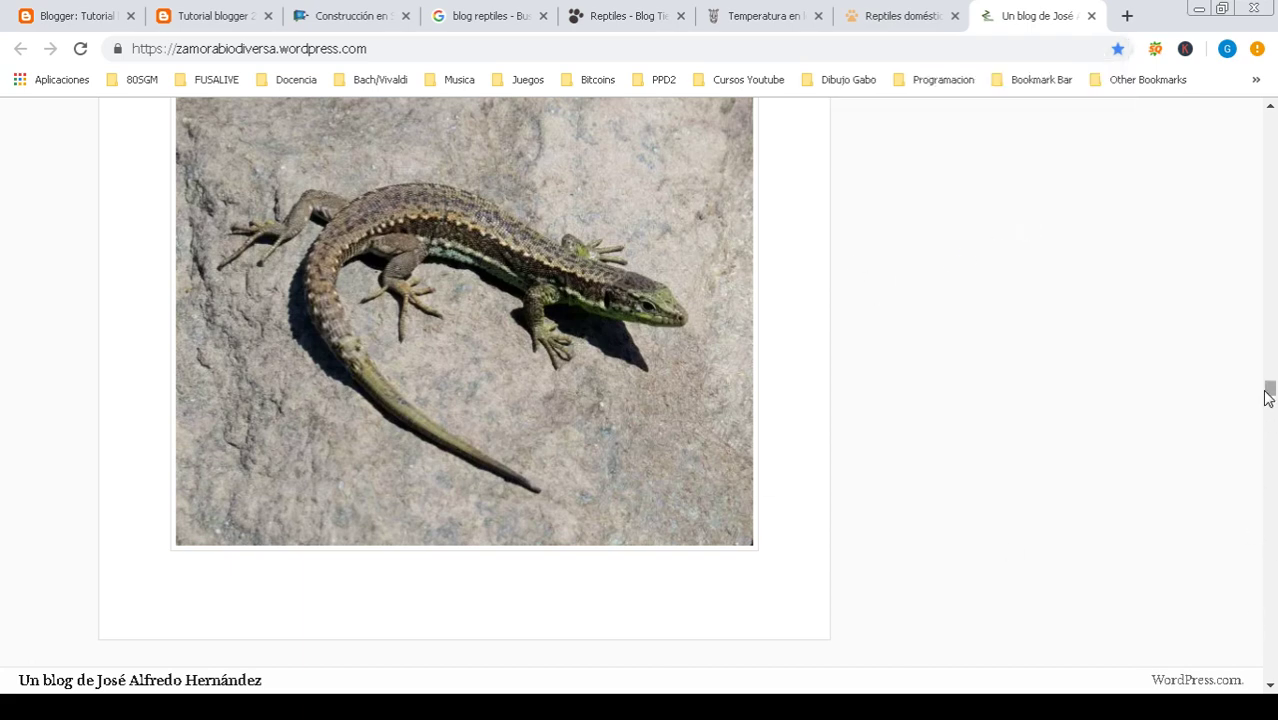
{"action": "left_click_drag", "start_coordinate": [1270, 392], "coordinate": [1271, 352]}
{"action": "left_click", "coordinate": [454, 320]}
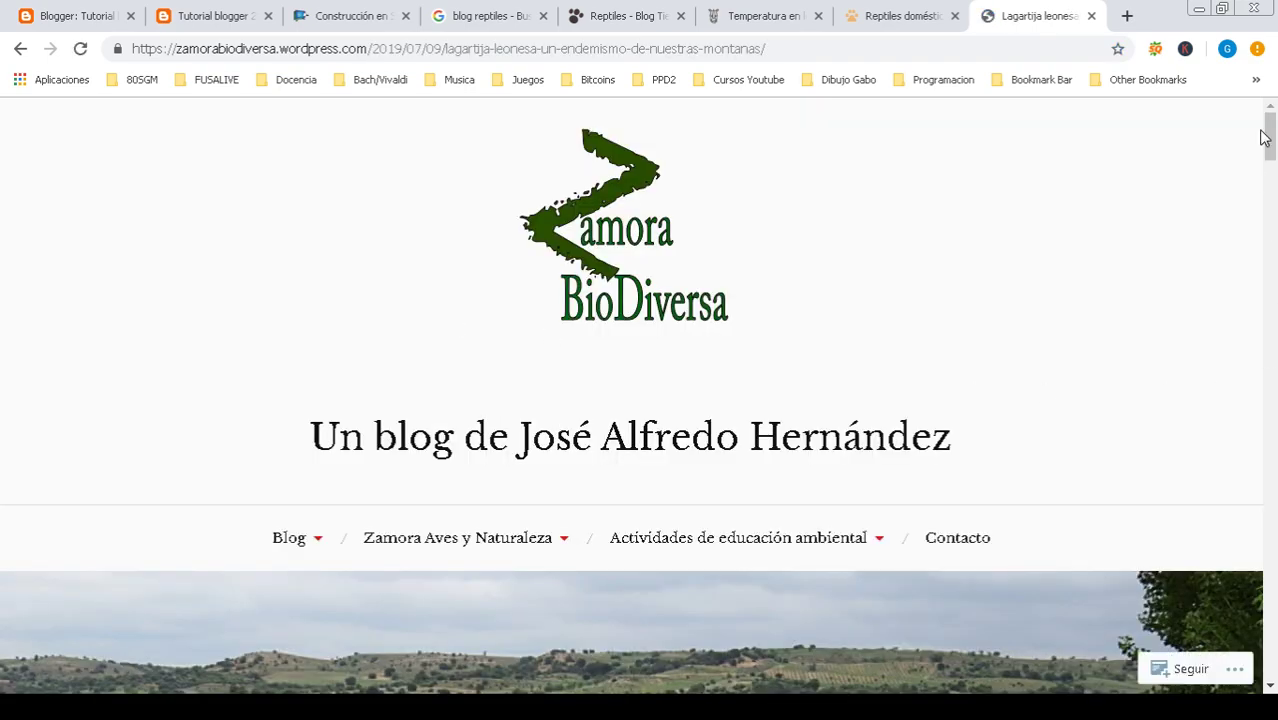
- Examine the Lagartija leonesa post's reader comments and replies, the link shared in them and the Blogs que sigo list
{"action": "left_click_drag", "start_coordinate": [1271, 137], "coordinate": [1273, 488]}
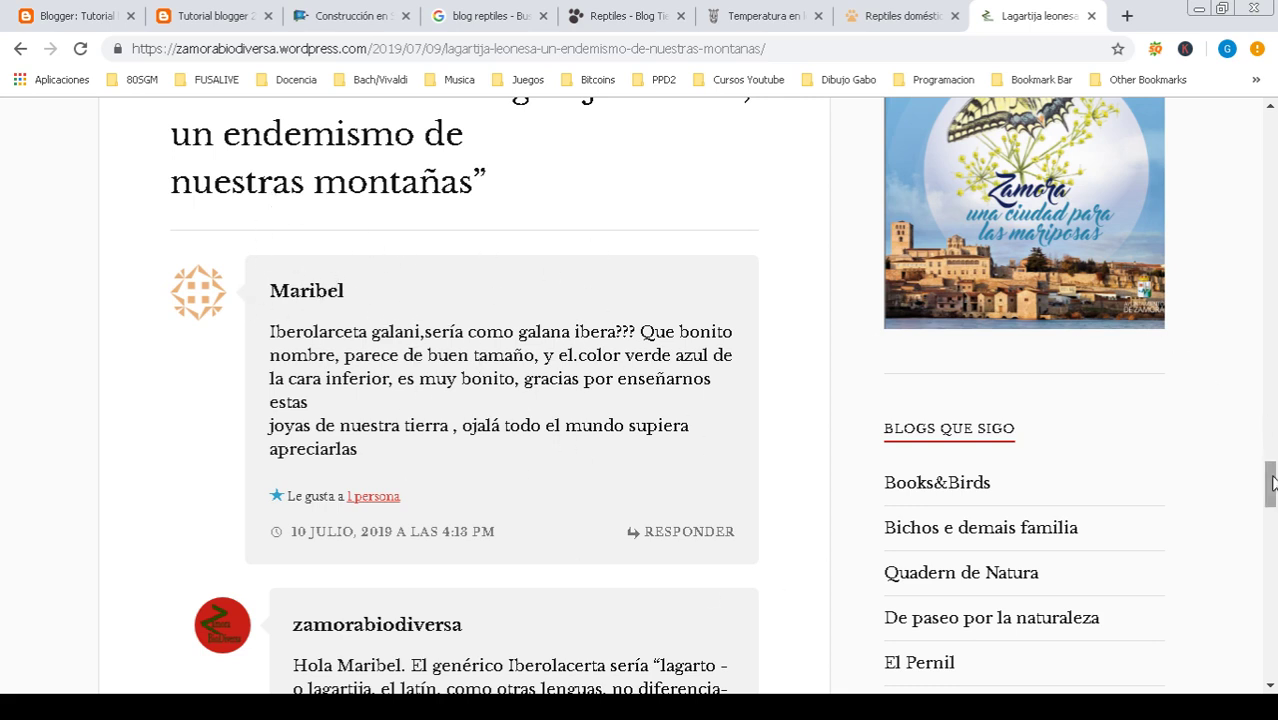
{"action": "mouse_move", "coordinate": [1270, 484]}
{"action": "left_mouse_down"}
{"action": "mouse_move", "coordinate": [1272, 140]}
{"action": "mouse_move", "coordinate": [1274, 427]}
{"action": "mouse_move", "coordinate": [1268, 192]}
{"action": "mouse_move", "coordinate": [1262, 460]}
{"action": "left_mouse_up"}
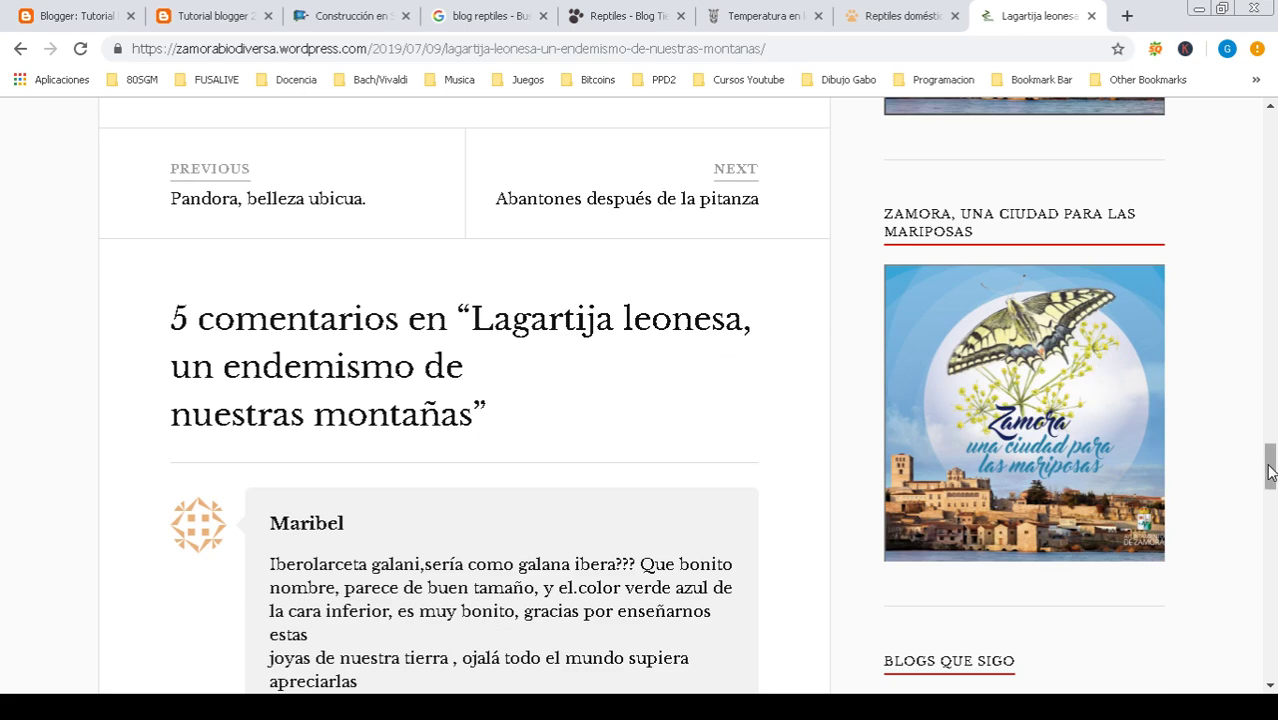
{"action": "left_click_drag", "start_coordinate": [1268, 472], "coordinate": [1270, 493]}
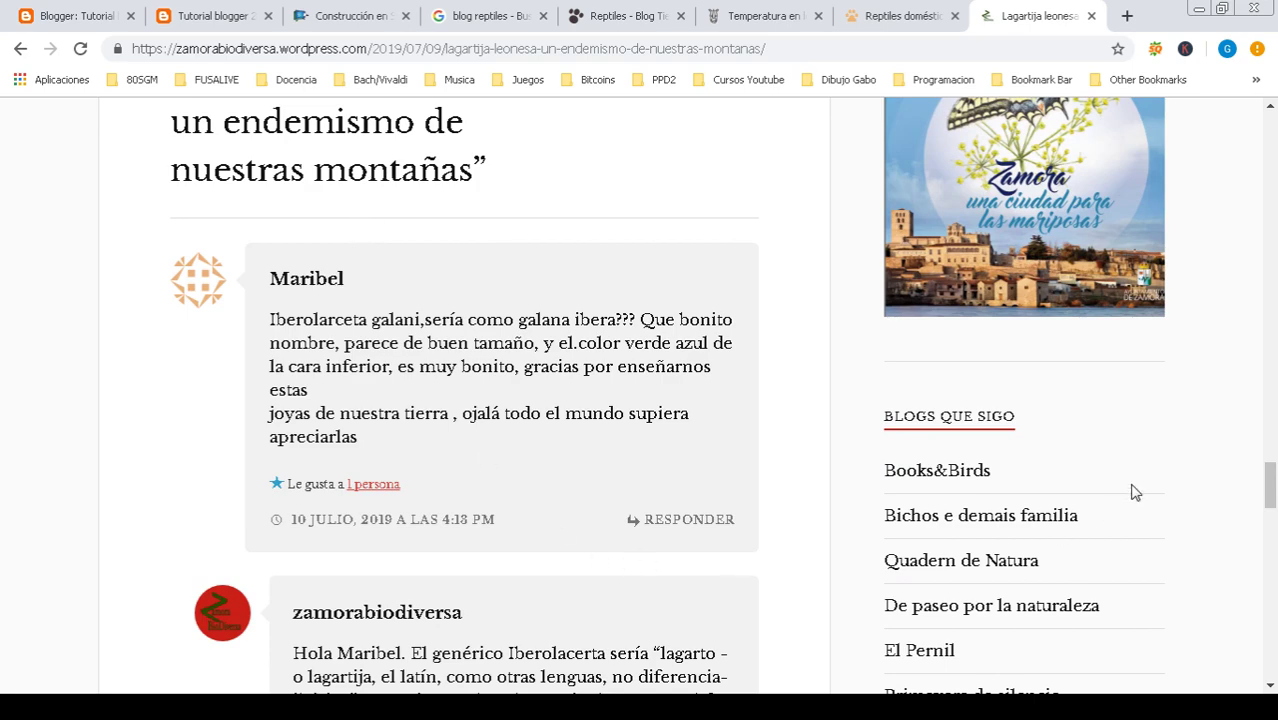
{"action": "mouse_move", "coordinate": [1272, 478]}
{"action": "left_mouse_down"}
{"action": "mouse_move", "coordinate": [1273, 611]}
{"action": "mouse_move", "coordinate": [1273, 499]}
{"action": "left_mouse_up"}
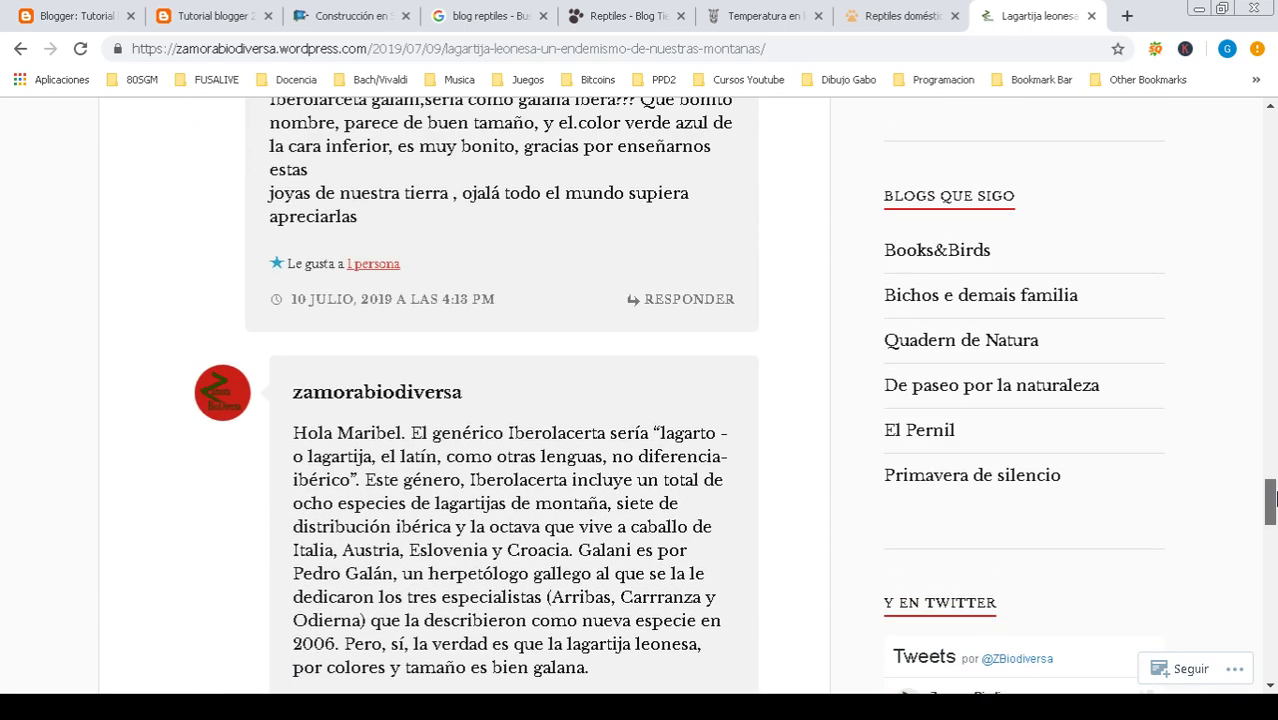
{"action": "left_click_drag", "start_coordinate": [1273, 499], "coordinate": [1201, 457]}
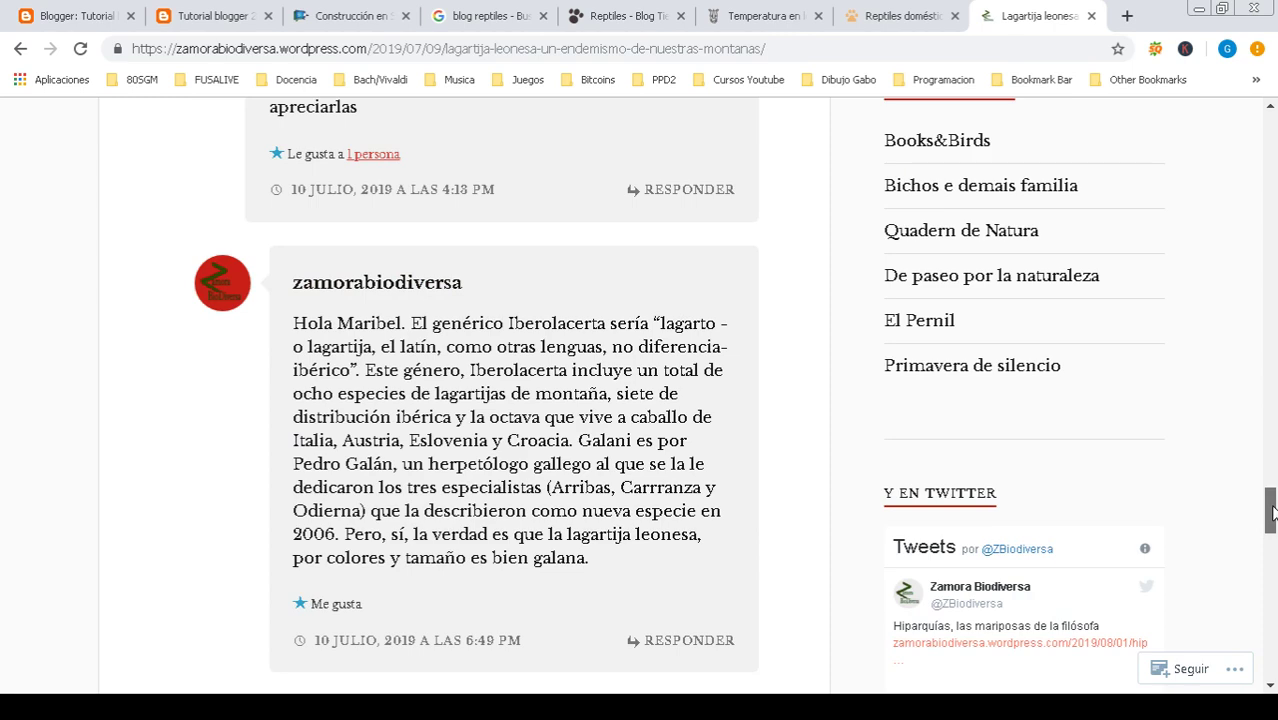
{"action": "left_click_drag", "start_coordinate": [1272, 512], "coordinate": [1272, 535]}
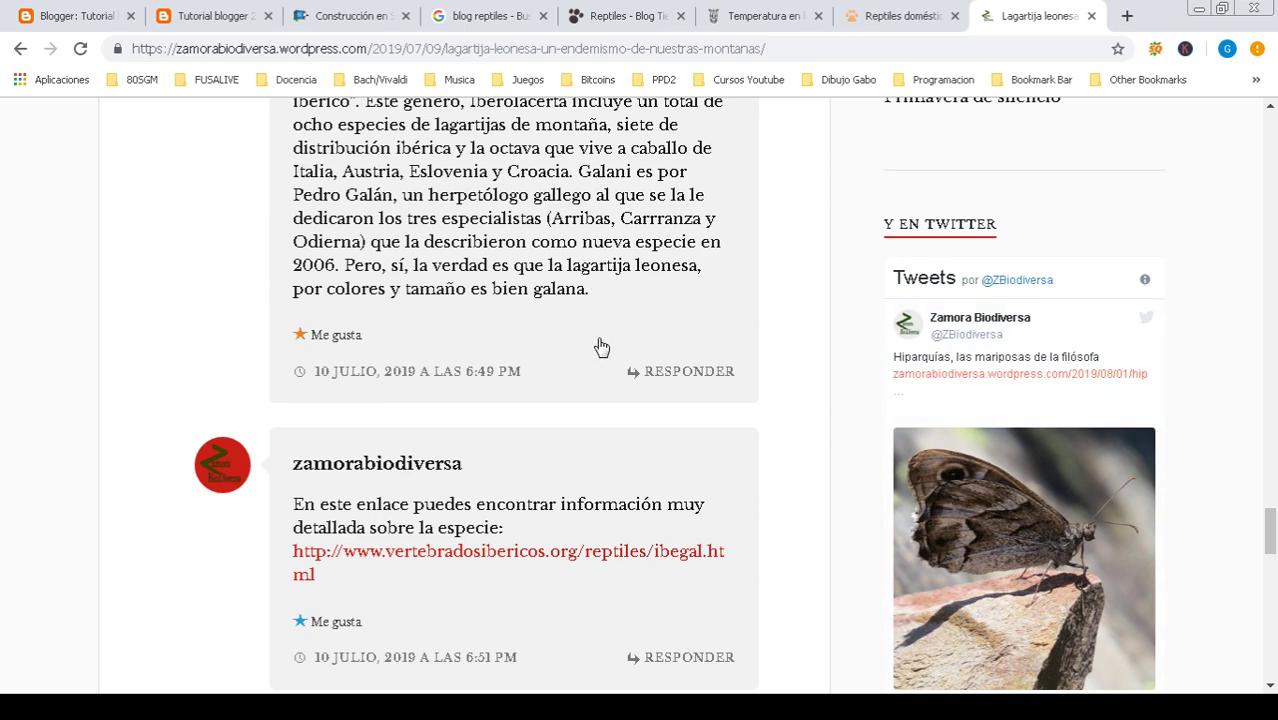
{"action": "scroll", "coordinate": [998, 467], "scroll_direction": "down", "scroll_amount": 3}
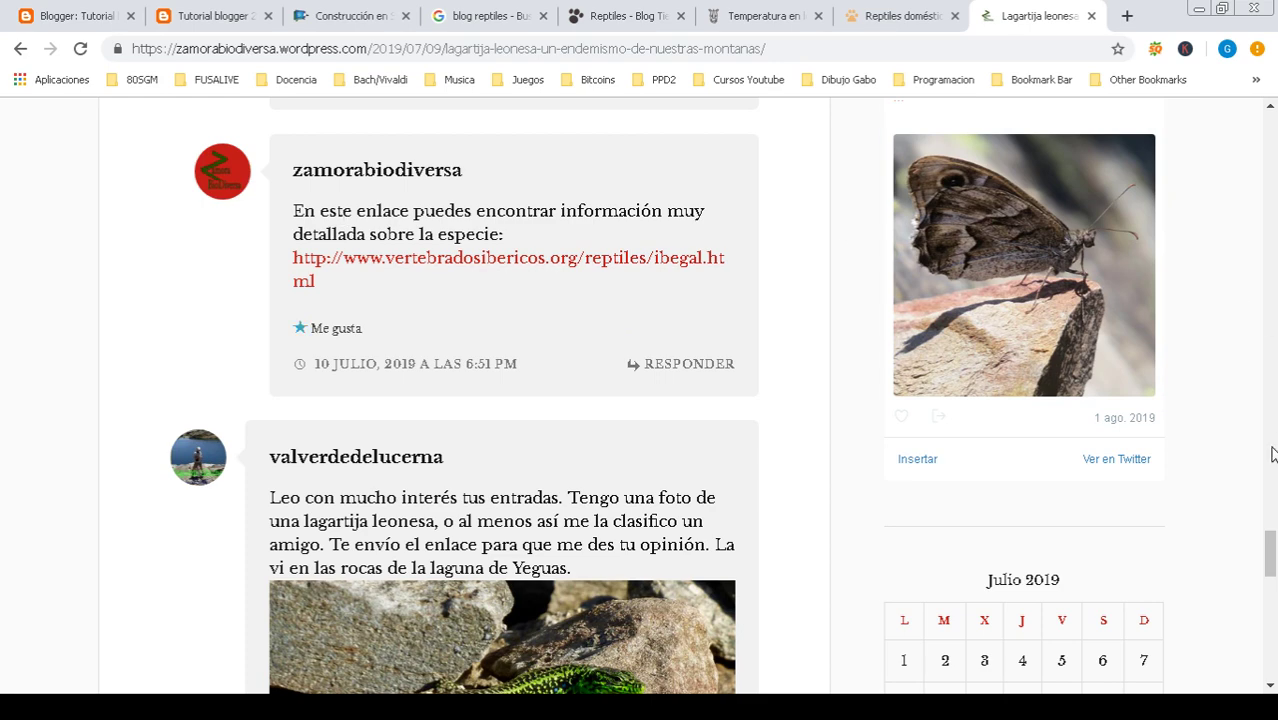
{"action": "left_click_drag", "start_coordinate": [1269, 553], "coordinate": [1269, 499]}
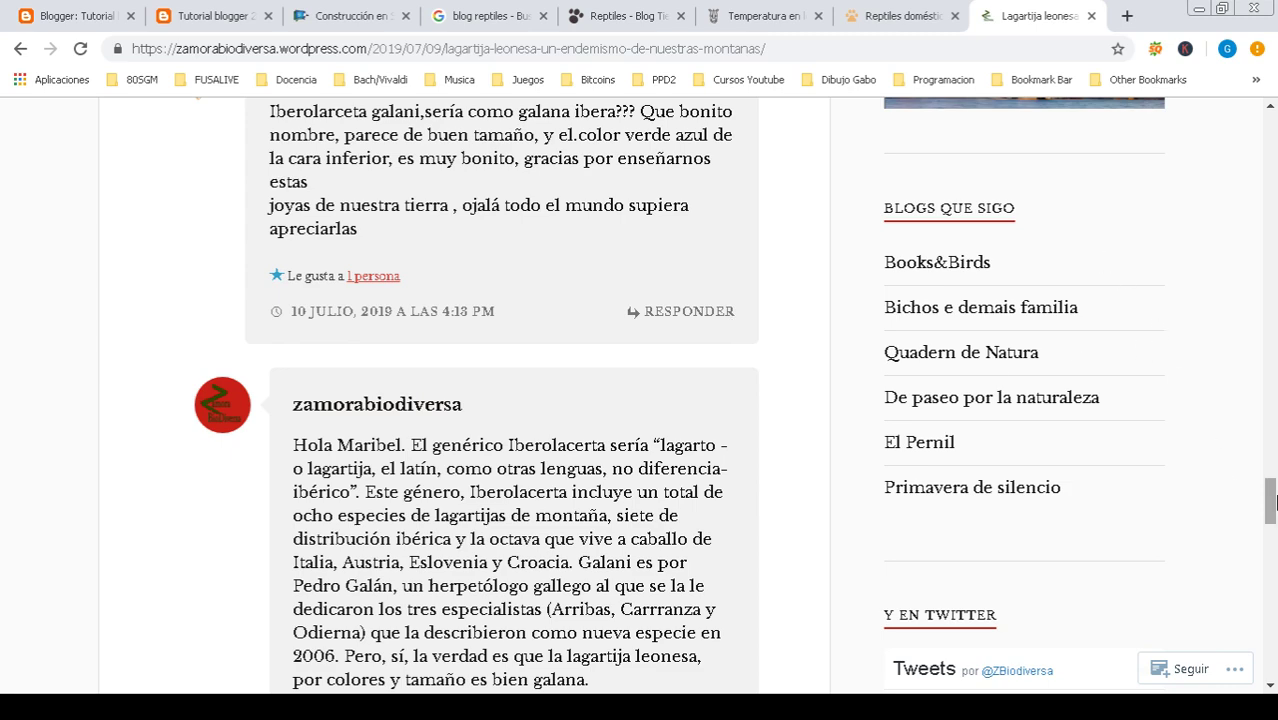
{"action": "left_click_drag", "start_coordinate": [1271, 502], "coordinate": [1271, 520]}
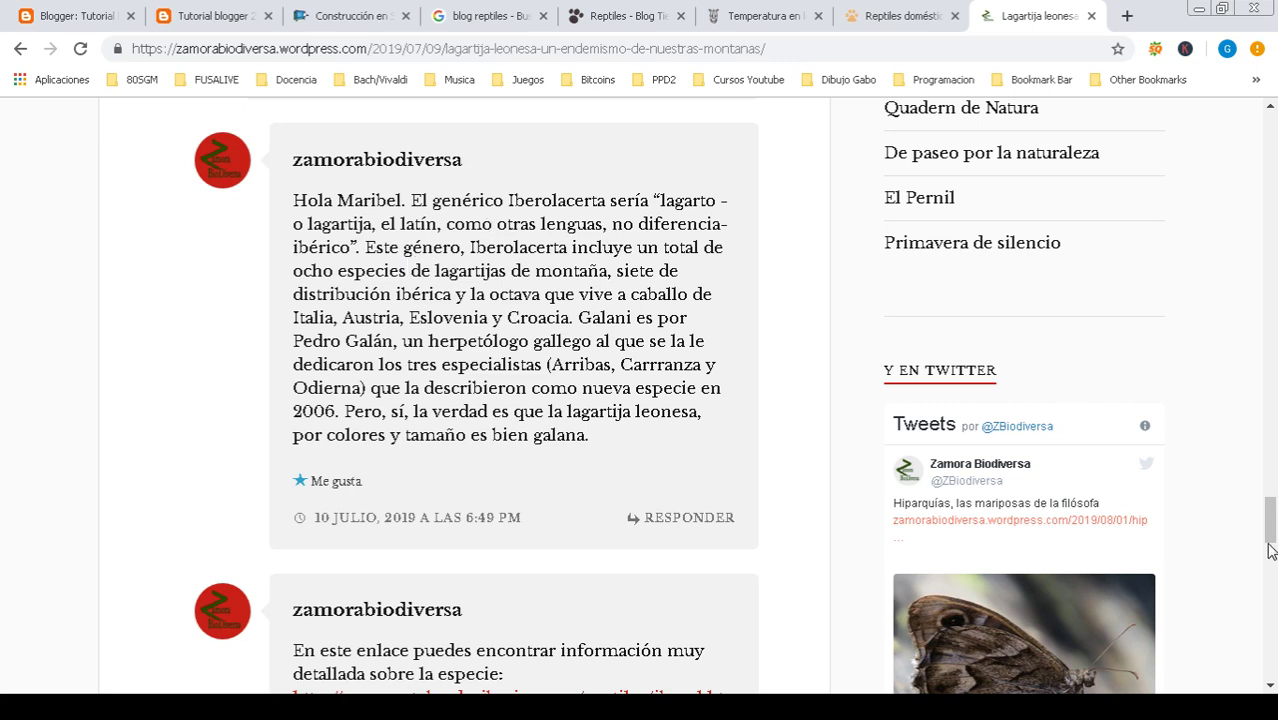
{"action": "scroll", "coordinate": [1270, 550], "scroll_direction": "down", "scroll_amount": 3}
- Revisit the post's content and email follow section, and go on to the Responder comment form after the last comment
{"action": "left_click_drag", "start_coordinate": [1270, 550], "coordinate": [1270, 388]}
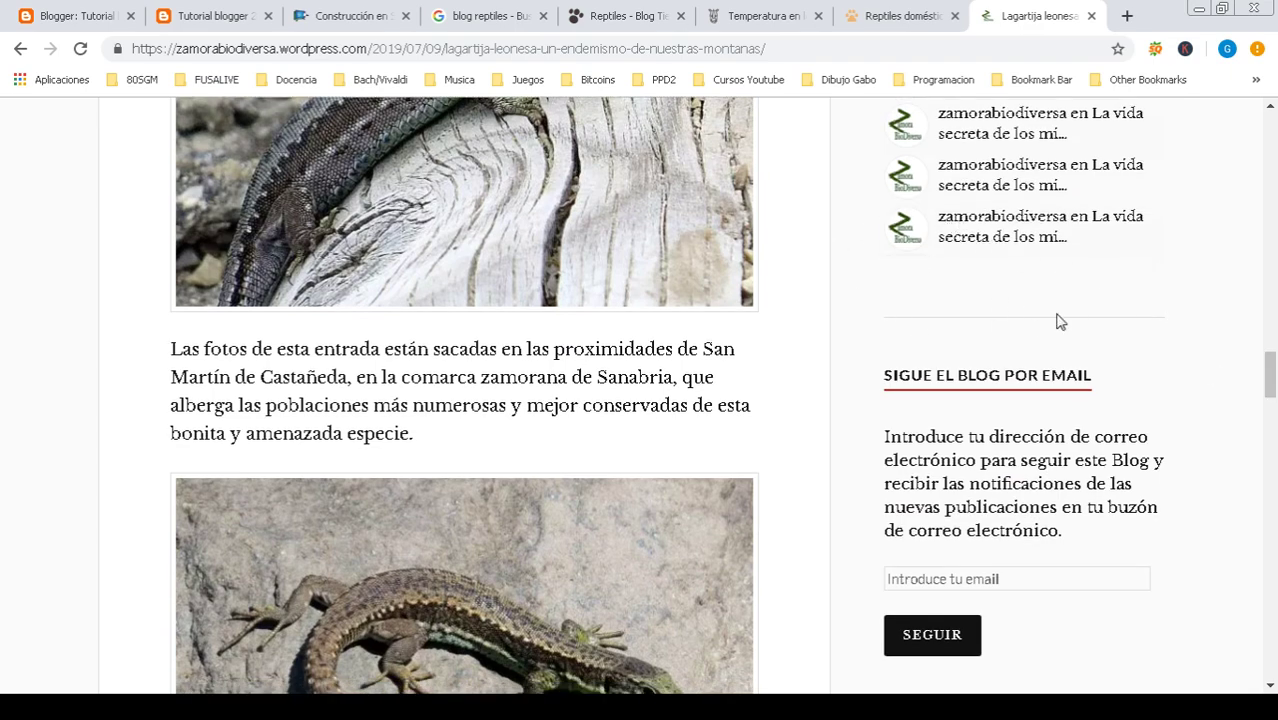
{"action": "left_click_drag", "start_coordinate": [1270, 386], "coordinate": [1232, 586]}
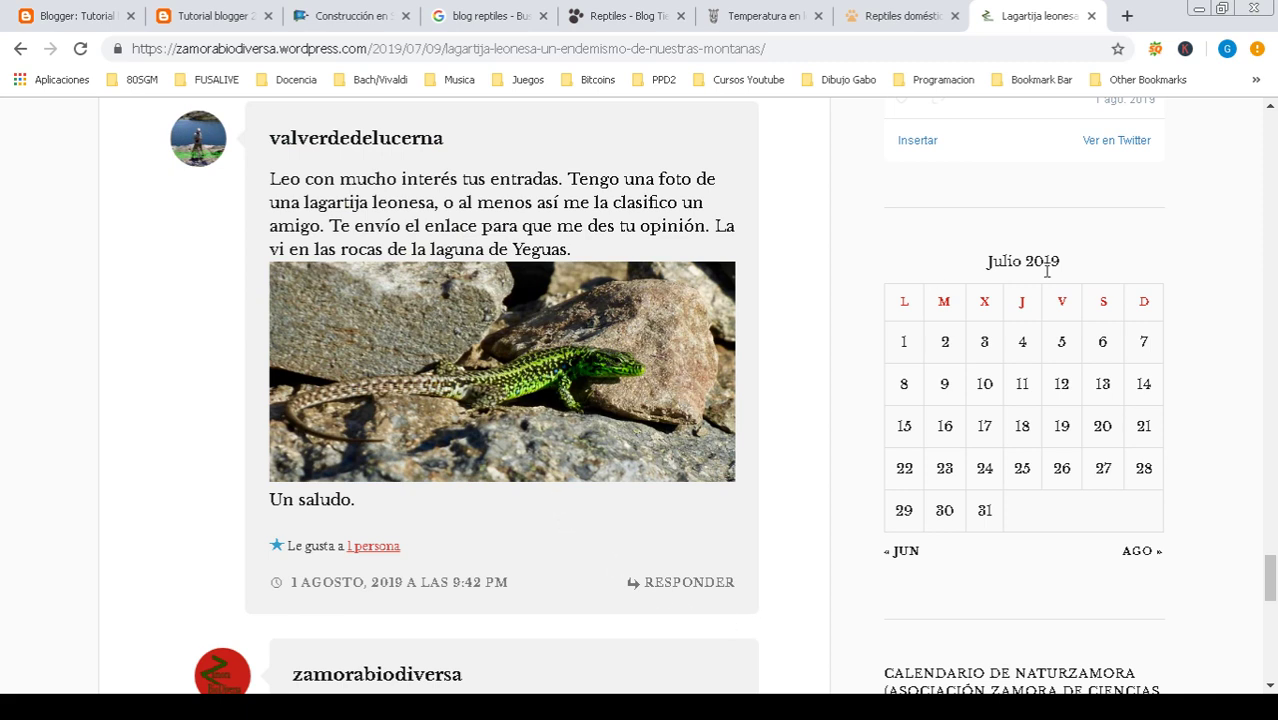
{"action": "left_click_drag", "start_coordinate": [1270, 577], "coordinate": [1270, 620]}
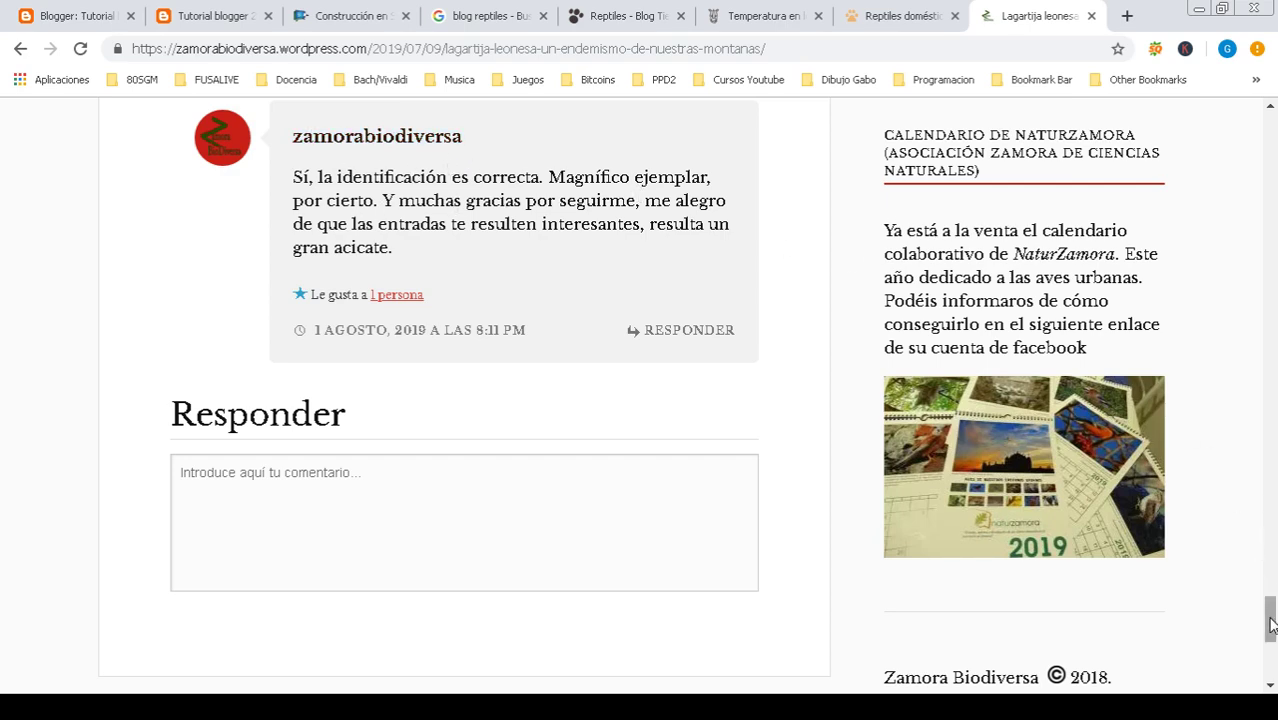
- Leave the Lagartija leonesa comments and look through the past week's Google results for blog reptiles
{"action": "mouse_move", "coordinate": [1273, 626]}
{"action": "left_mouse_down"}
{"action": "mouse_move", "coordinate": [1272, 670]}
{"action": "mouse_move", "coordinate": [1272, 620]}
{"action": "left_mouse_up"}
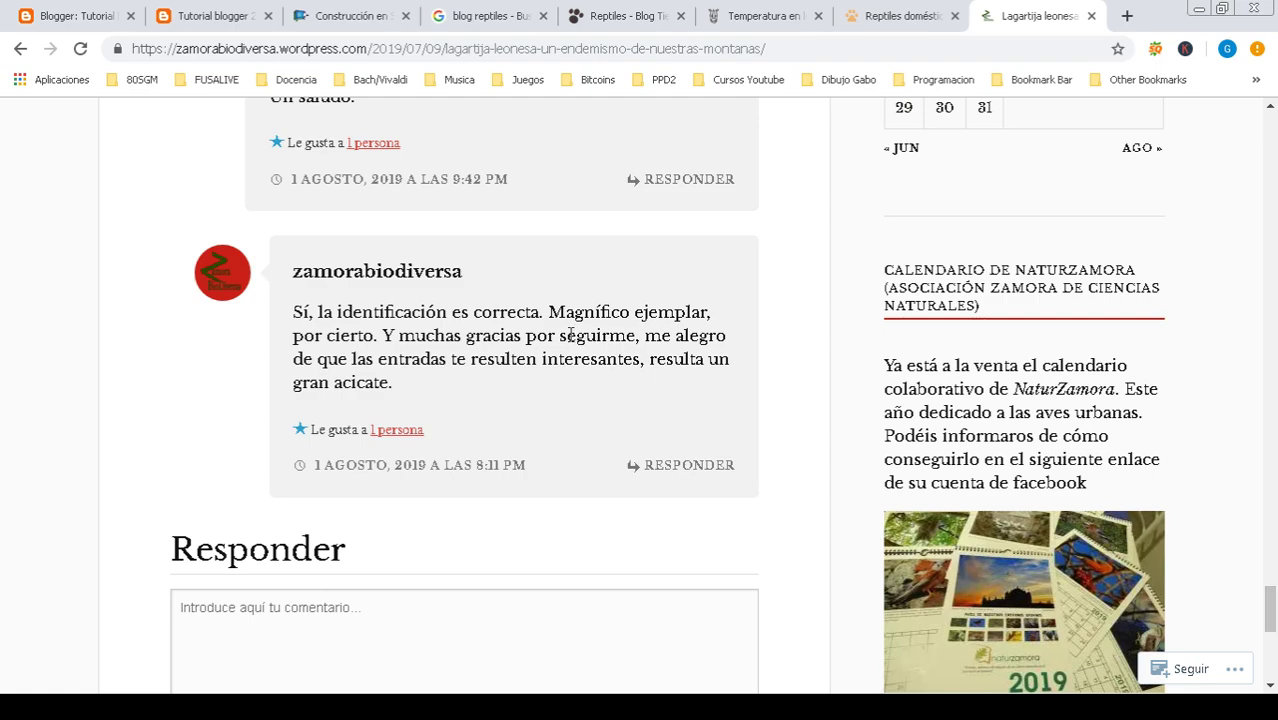
{"action": "left_click_drag", "start_coordinate": [1271, 620], "coordinate": [1270, 341]}
{"action": "left_click", "coordinate": [871, 17]}
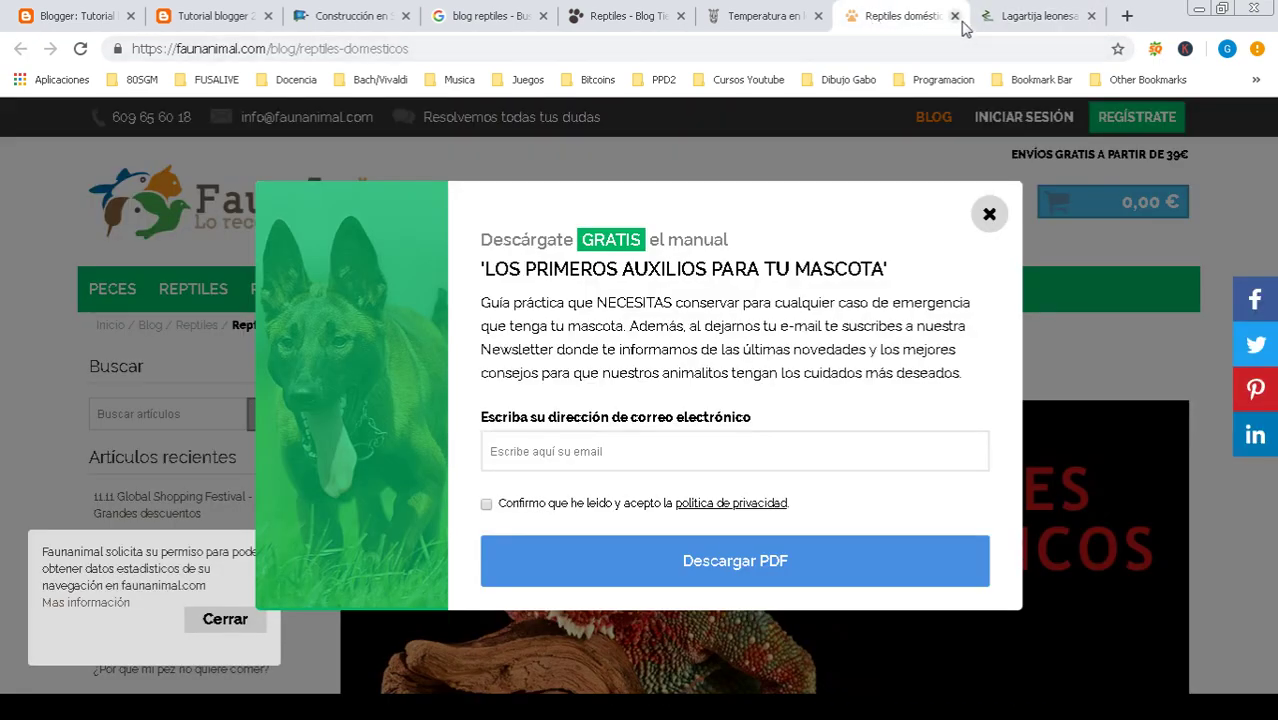
{"action": "left_click", "coordinate": [466, 20]}
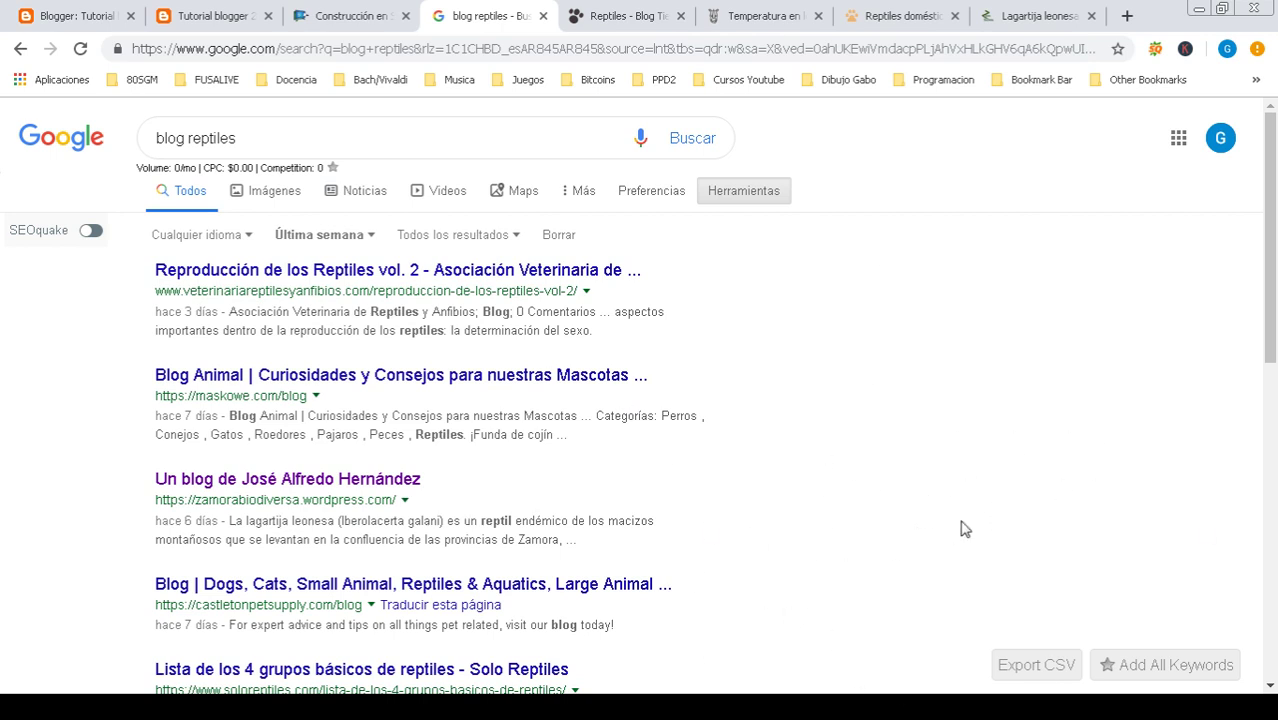
{"action": "left_click_drag", "start_coordinate": [1270, 208], "coordinate": [1276, 378]}
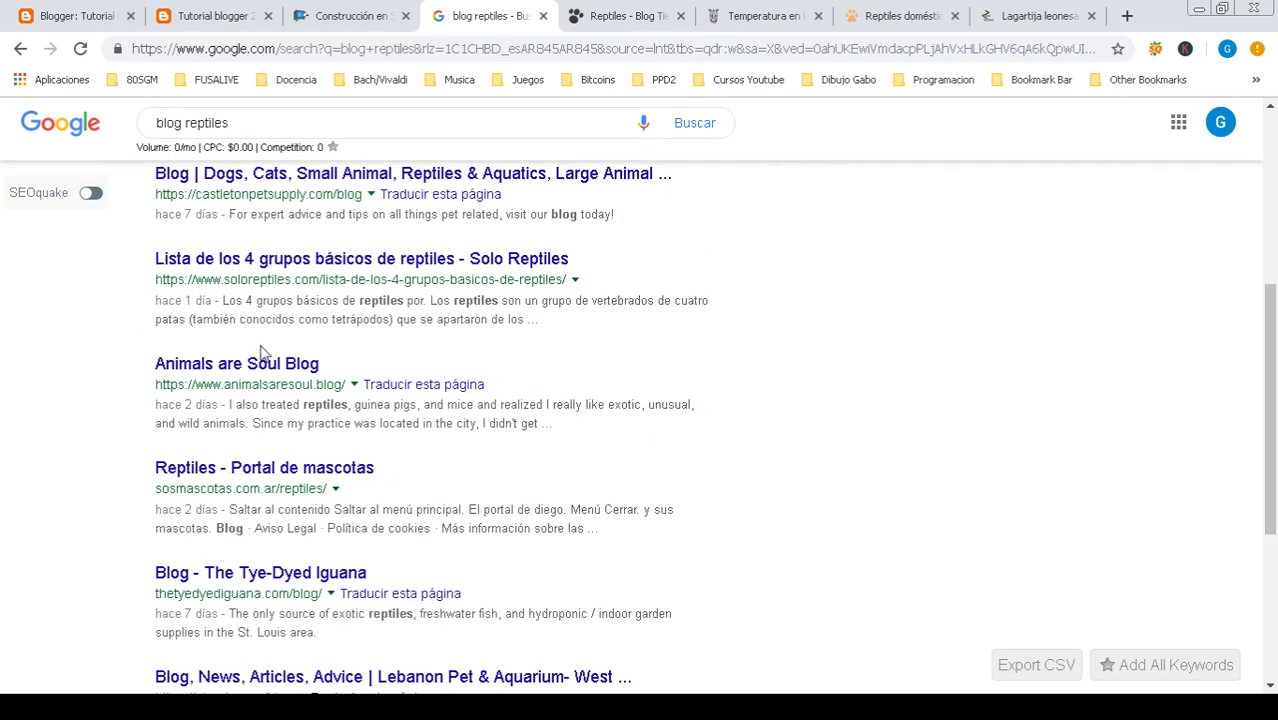
{"action": "mouse_move", "coordinate": [1271, 323]}
{"action": "left_mouse_down"}
{"action": "mouse_move", "coordinate": [1273, 468]}
{"action": "mouse_move", "coordinate": [1270, 319]}
{"action": "left_mouse_up"}
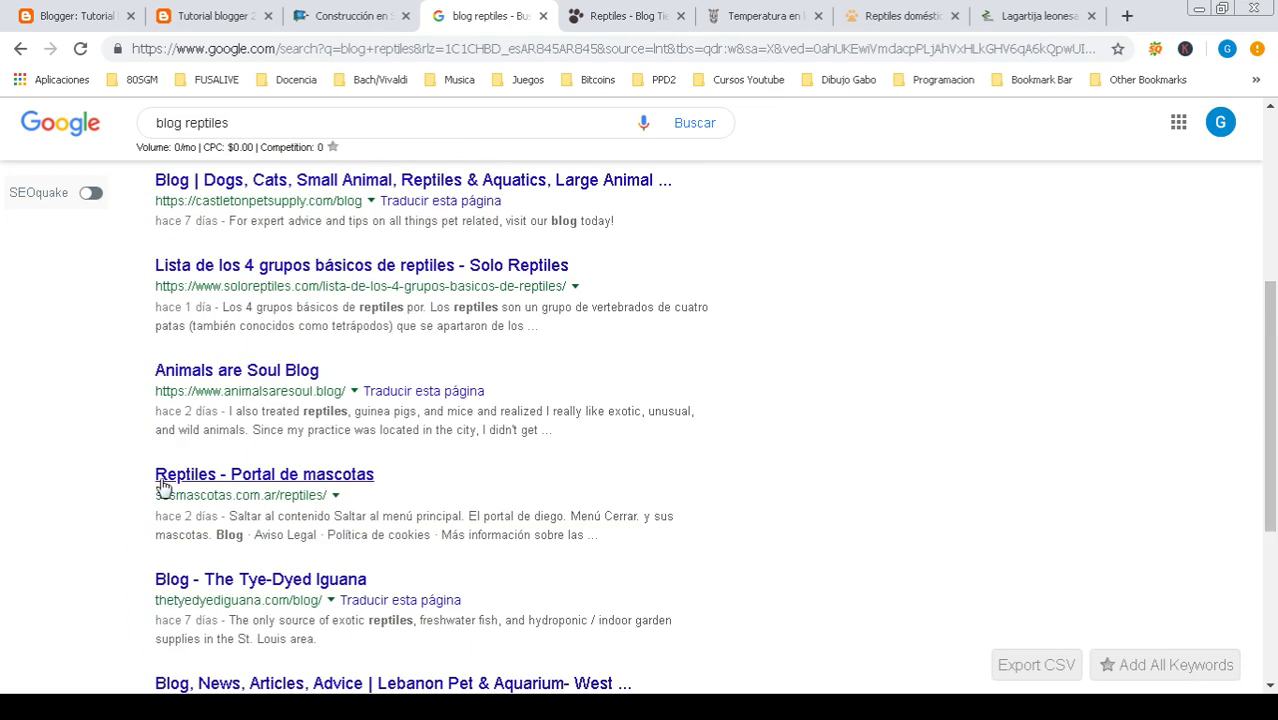
{"action": "left_click_drag", "start_coordinate": [1270, 359], "coordinate": [1270, 180]}
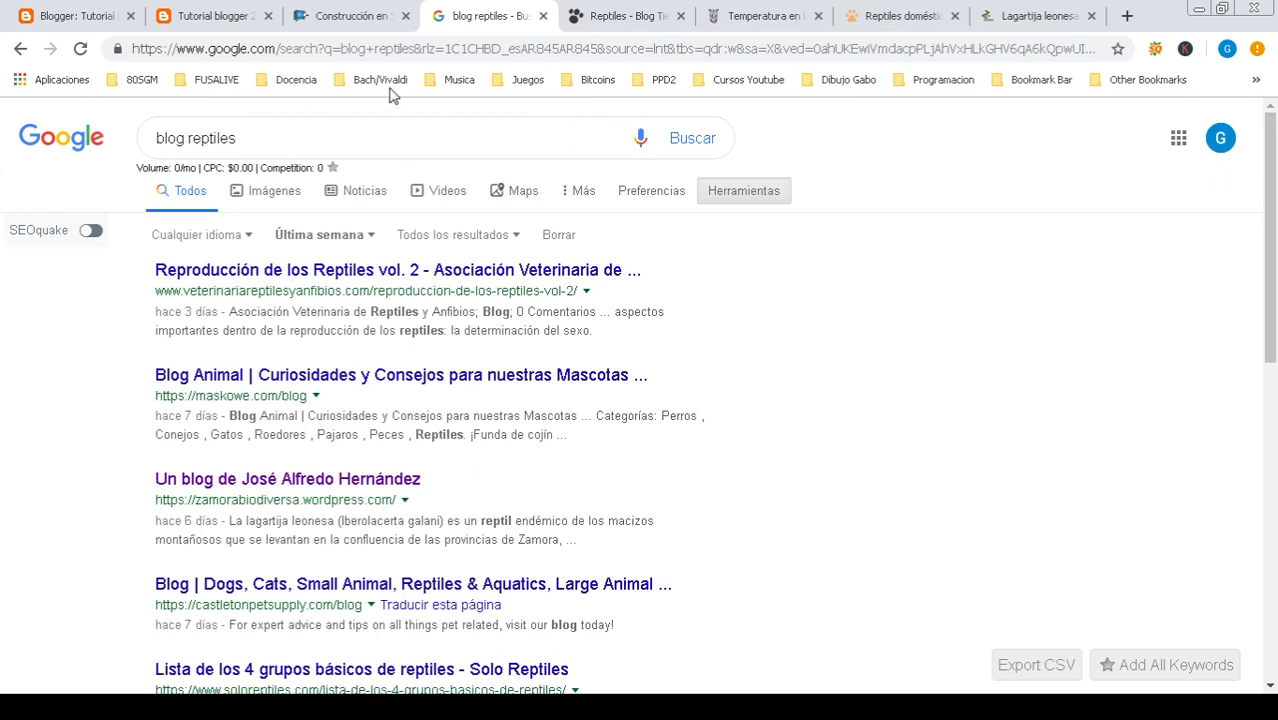
- Search Google for reptiles alone, keeping the Última semana filter, and look through the first results page
{"action": "left_click_drag", "start_coordinate": [191, 143], "coordinate": [52, 147]}
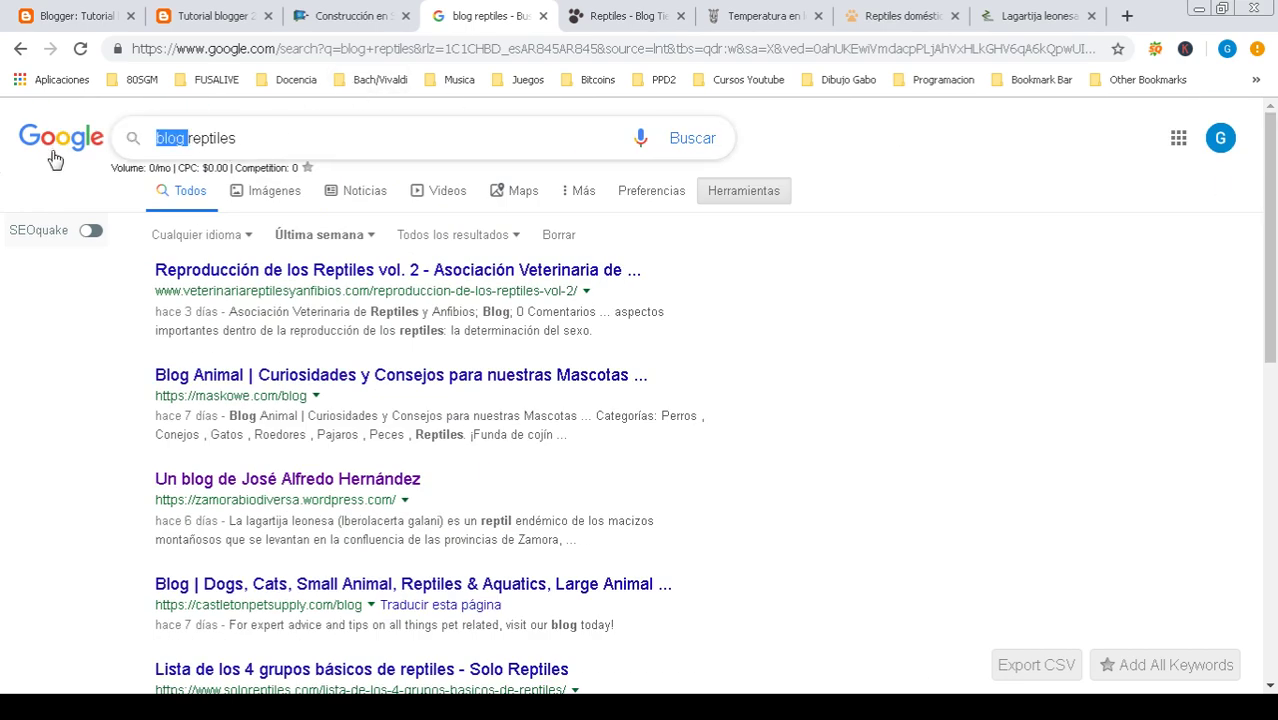
{"action": "key", "text": "BackSpace"}
{"action": "key", "text": "Return"}
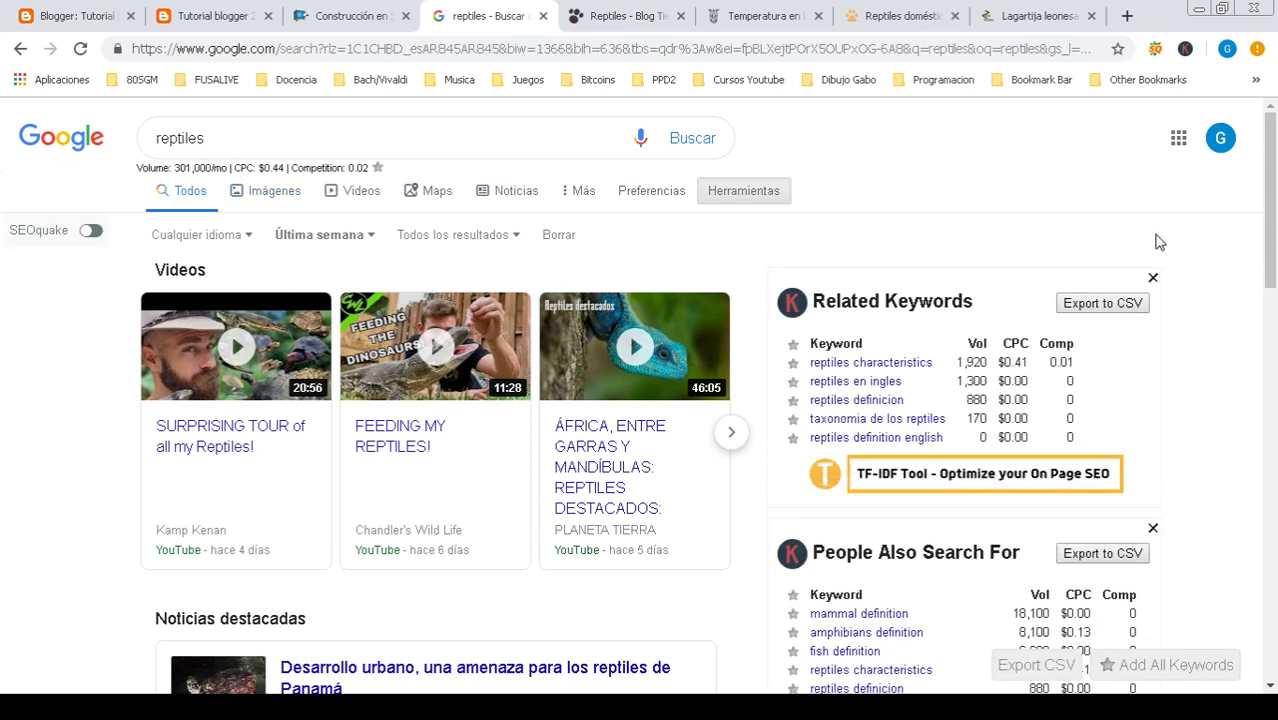
{"action": "scroll", "coordinate": [1273, 205], "scroll_direction": "down", "scroll_amount": 1}
{"action": "left_click_drag", "start_coordinate": [1275, 205], "coordinate": [1274, 510]}
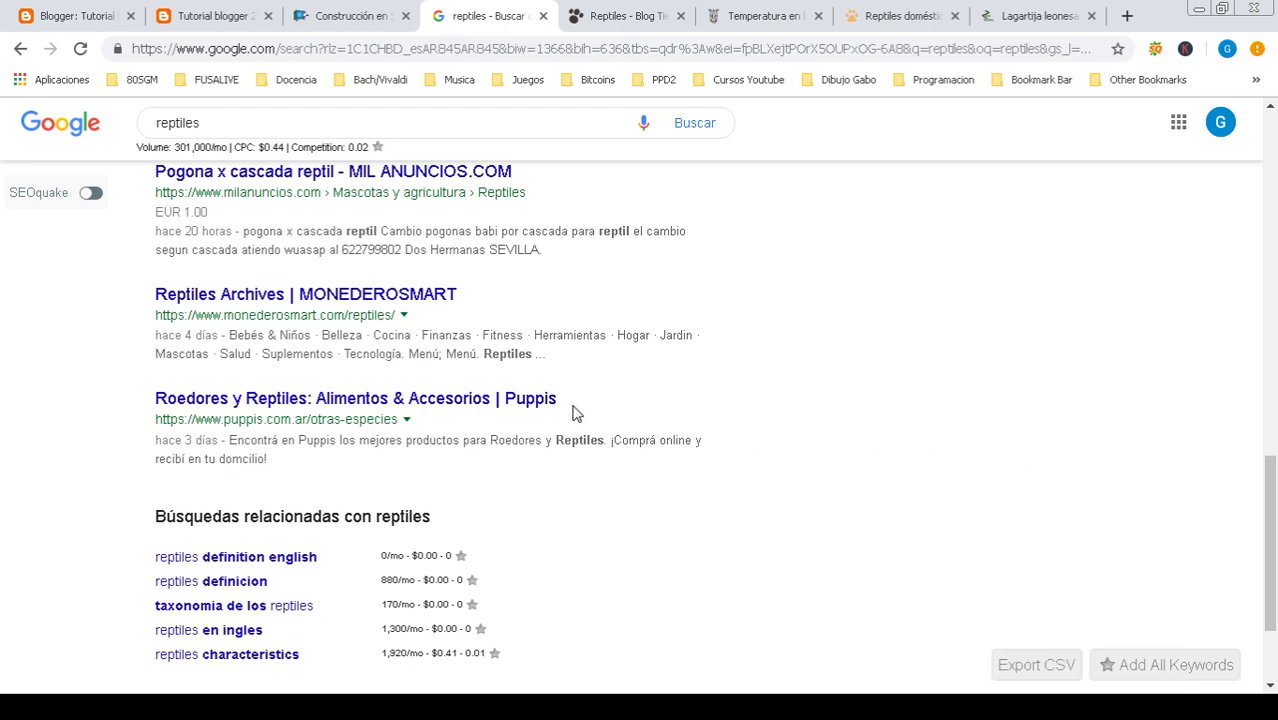
{"action": "scroll", "coordinate": [885, 543], "scroll_direction": "down", "scroll_amount": 3}
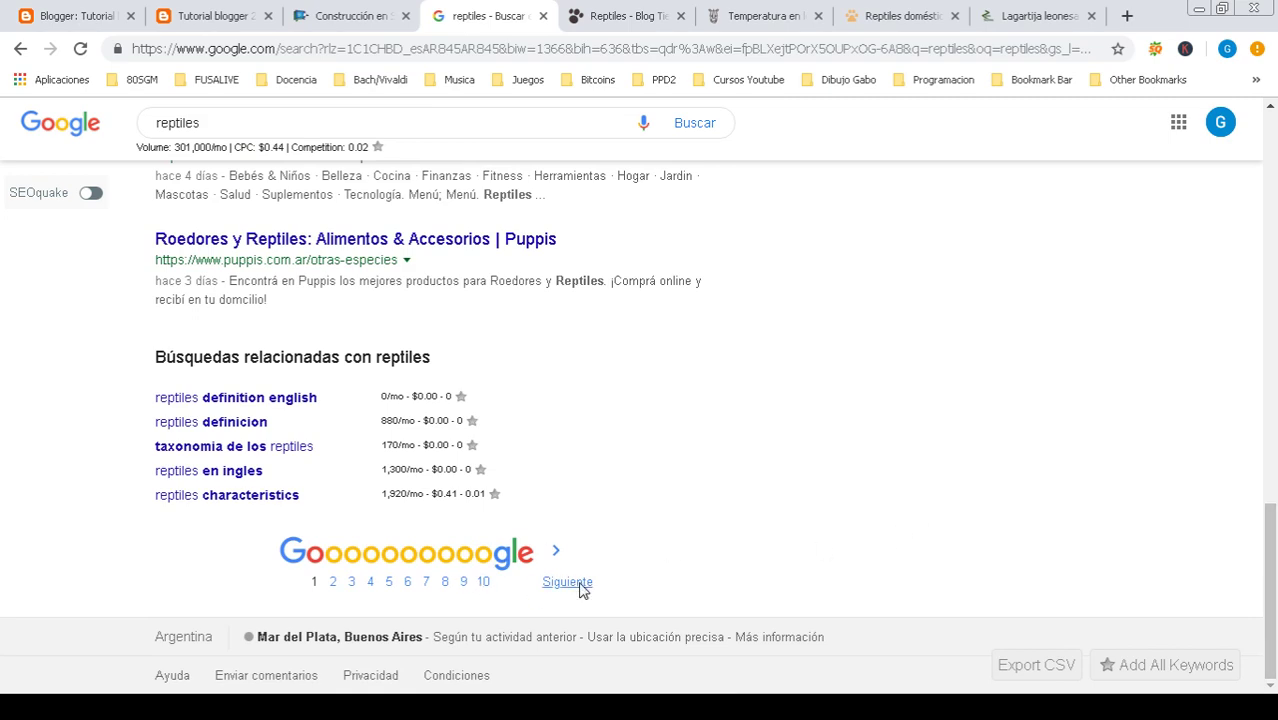
- Look through the second and third pages of the reptiles results, dismissing the offer to translate the page
{"action": "left_click", "coordinate": [567, 583]}
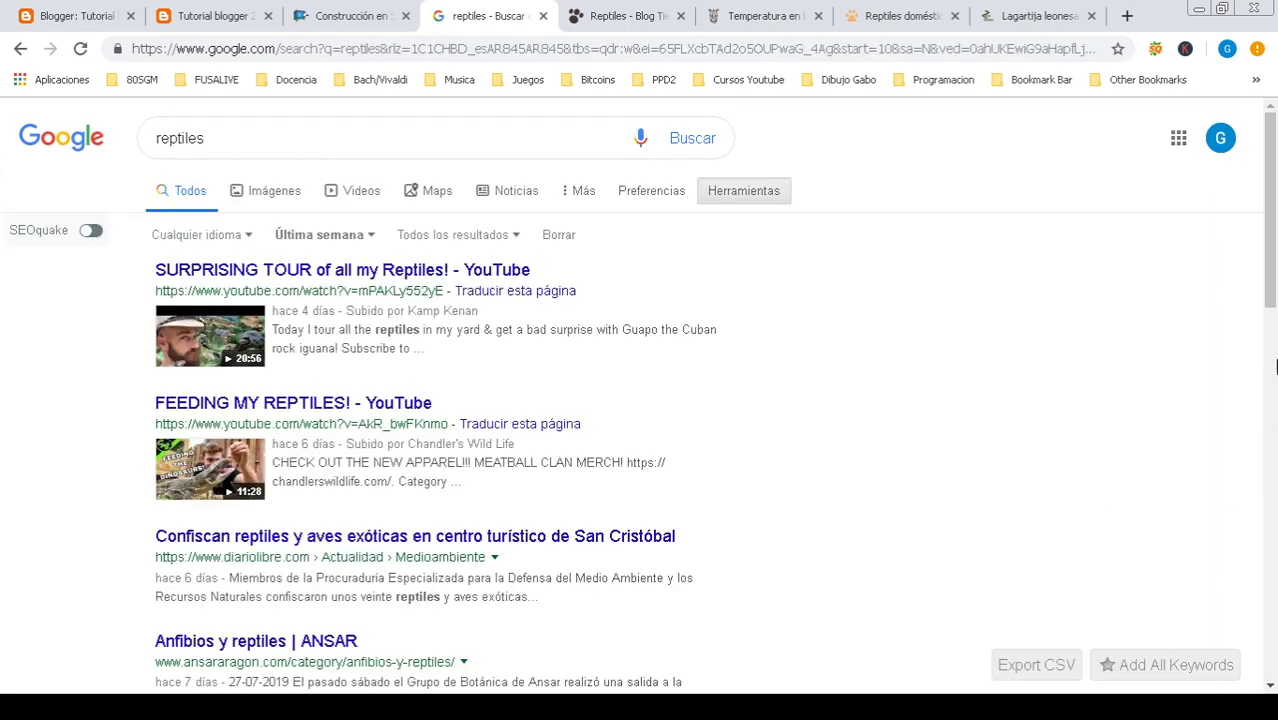
{"action": "scroll", "coordinate": [1274, 368], "scroll_direction": "down", "scroll_amount": 3}
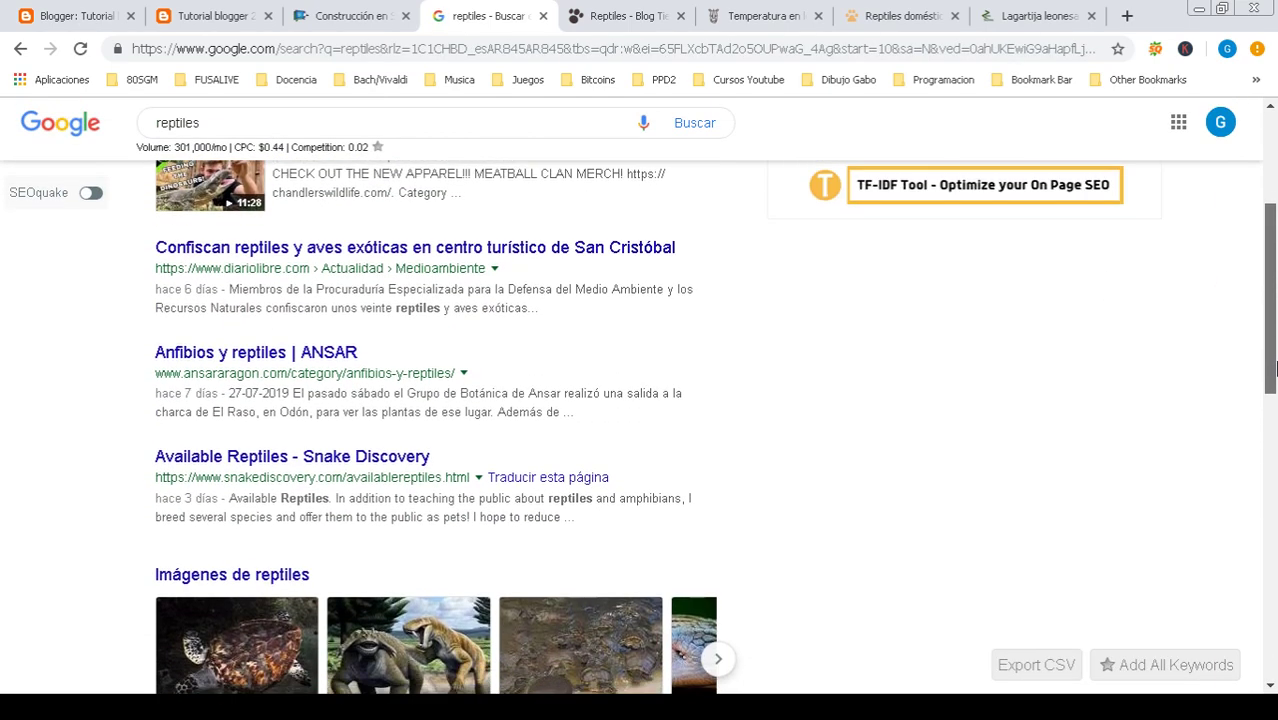
{"action": "left_click_drag", "start_coordinate": [1274, 368], "coordinate": [824, 648]}
{"action": "left_click", "coordinate": [609, 582]}
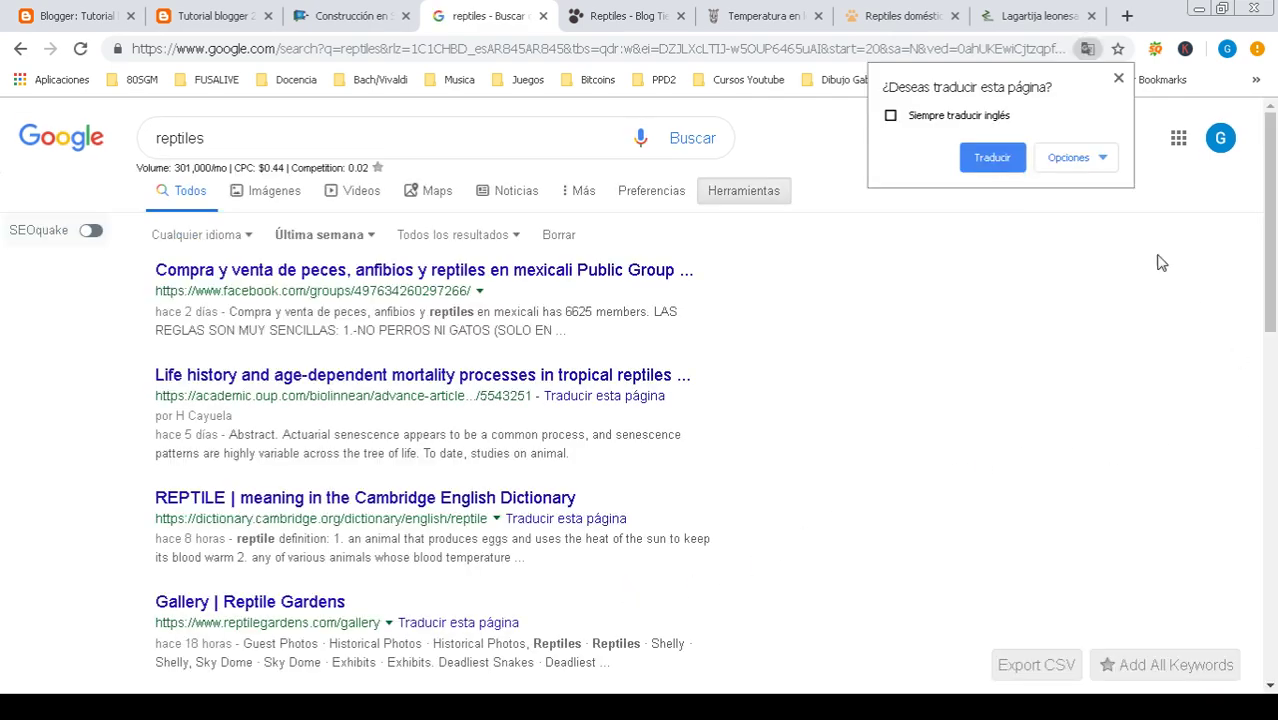
{"action": "left_click", "coordinate": [1117, 79]}
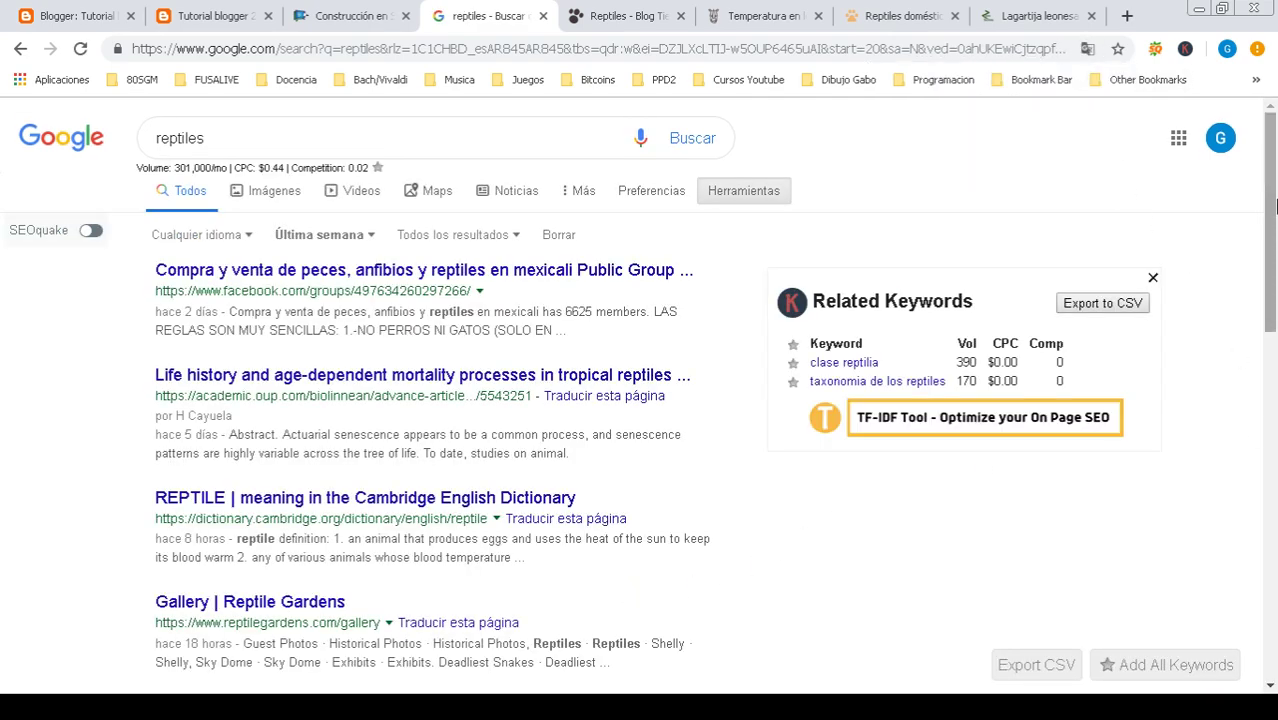
{"action": "left_click_drag", "start_coordinate": [1274, 205], "coordinate": [1272, 433]}
{"action": "scroll", "coordinate": [1268, 455], "scroll_direction": "down", "scroll_amount": 2}
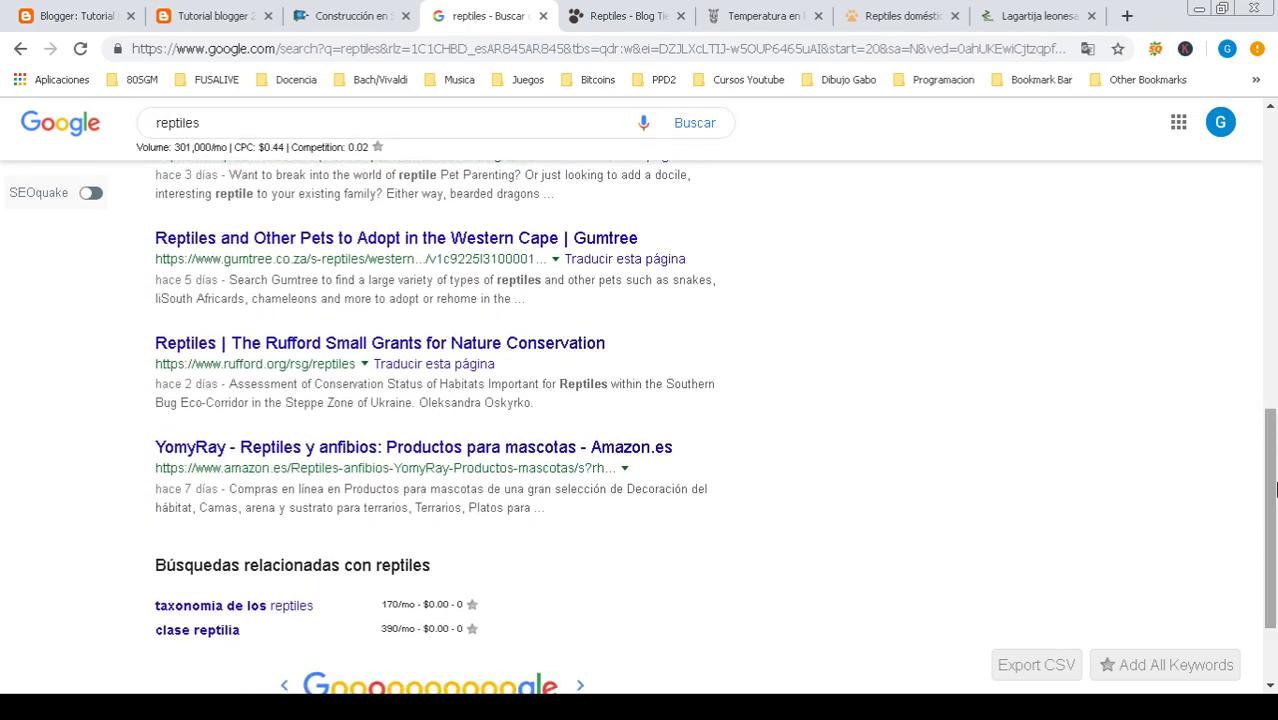
{"action": "left_click_drag", "start_coordinate": [1273, 528], "coordinate": [941, 188]}
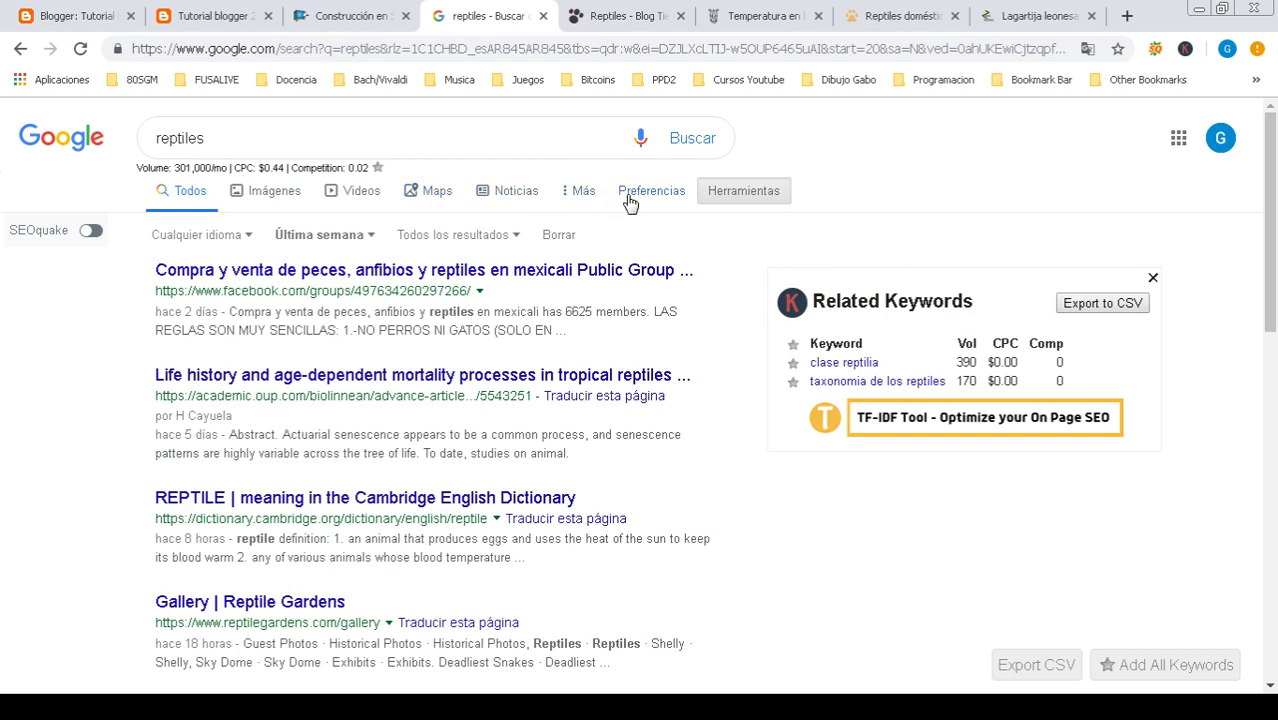
- Restrict the reptiles search to pages in Spanish and look through the first two results pages
{"action": "left_click", "coordinate": [240, 248]}
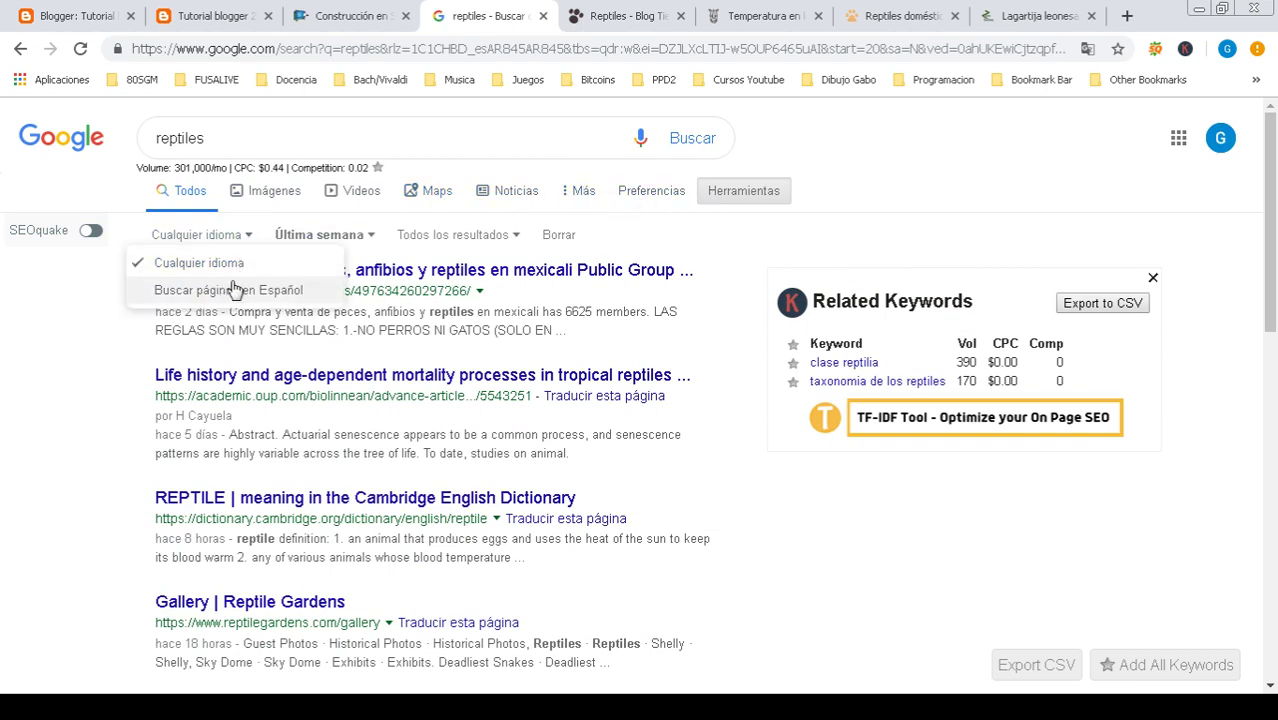
{"action": "left_click", "coordinate": [224, 298]}
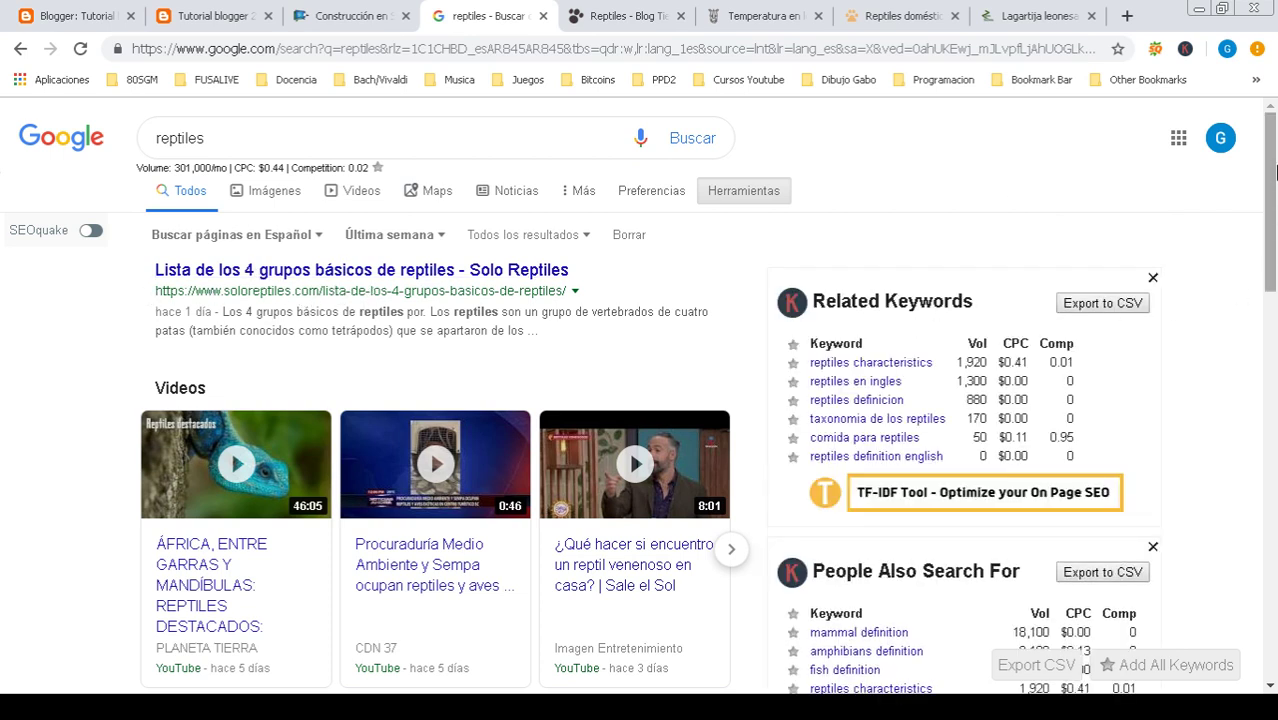
{"action": "left_click_drag", "start_coordinate": [1276, 172], "coordinate": [1270, 548]}
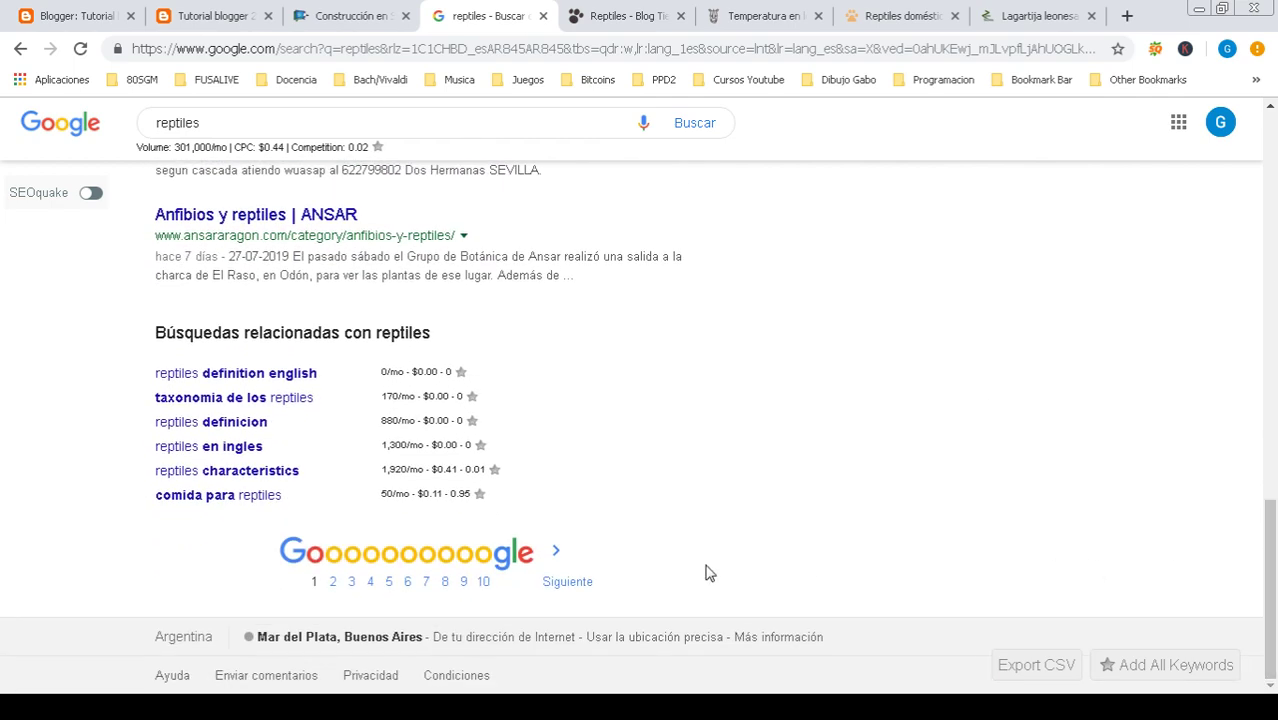
{"action": "left_click", "coordinate": [578, 584]}
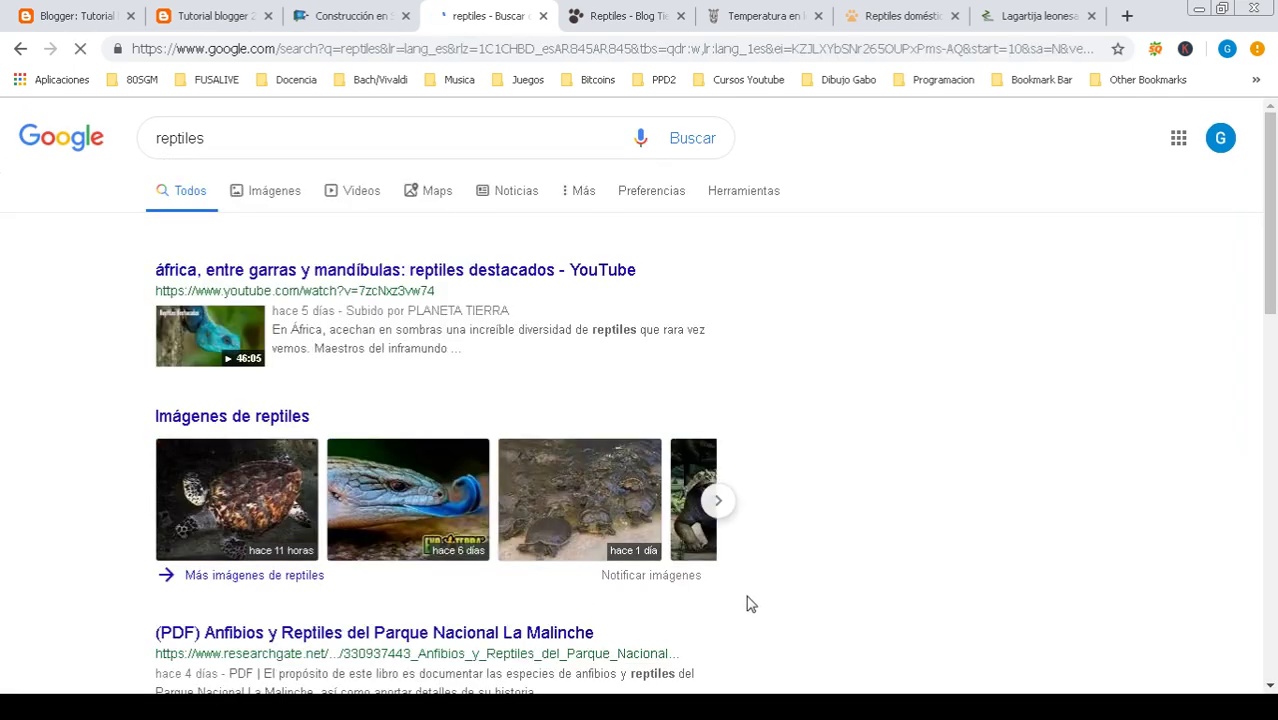
{"action": "left_click_drag", "start_coordinate": [1274, 225], "coordinate": [1274, 569]}
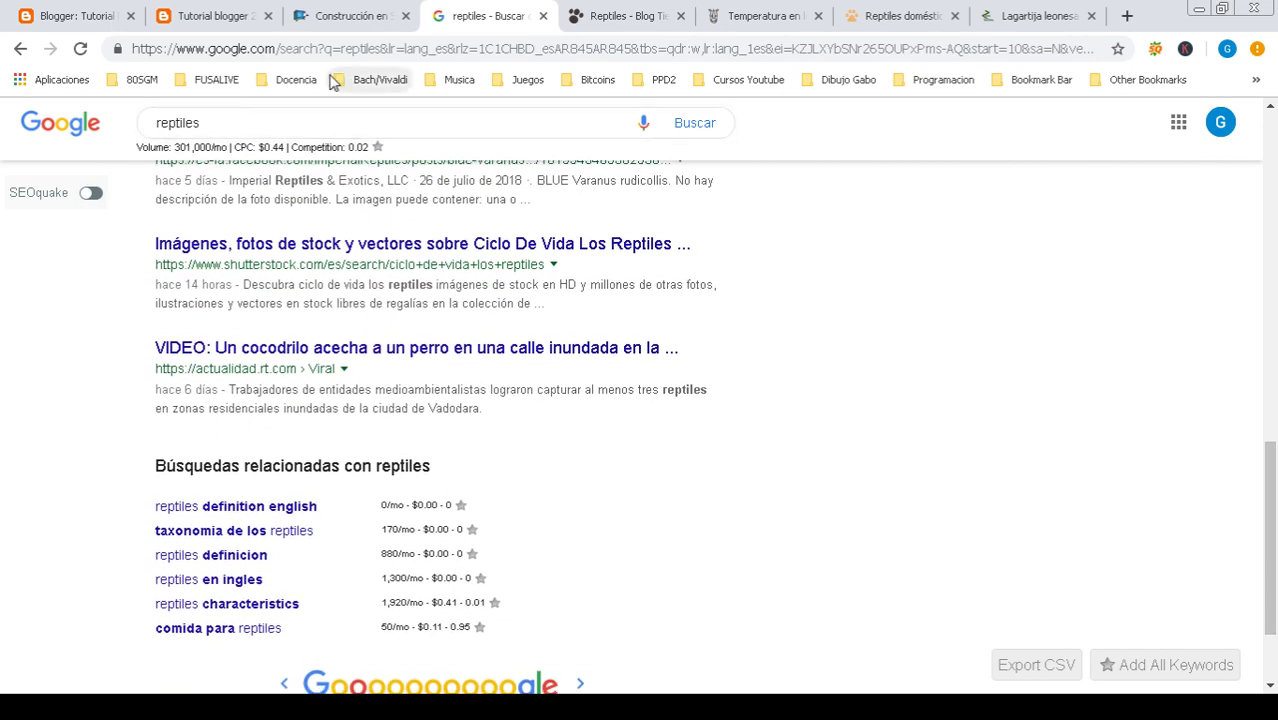
- Change the Google query to reptiles blog and review the first page of recent Spanish results
{"action": "left_click", "coordinate": [219, 122]}
{"action": "type", "text": "b"}
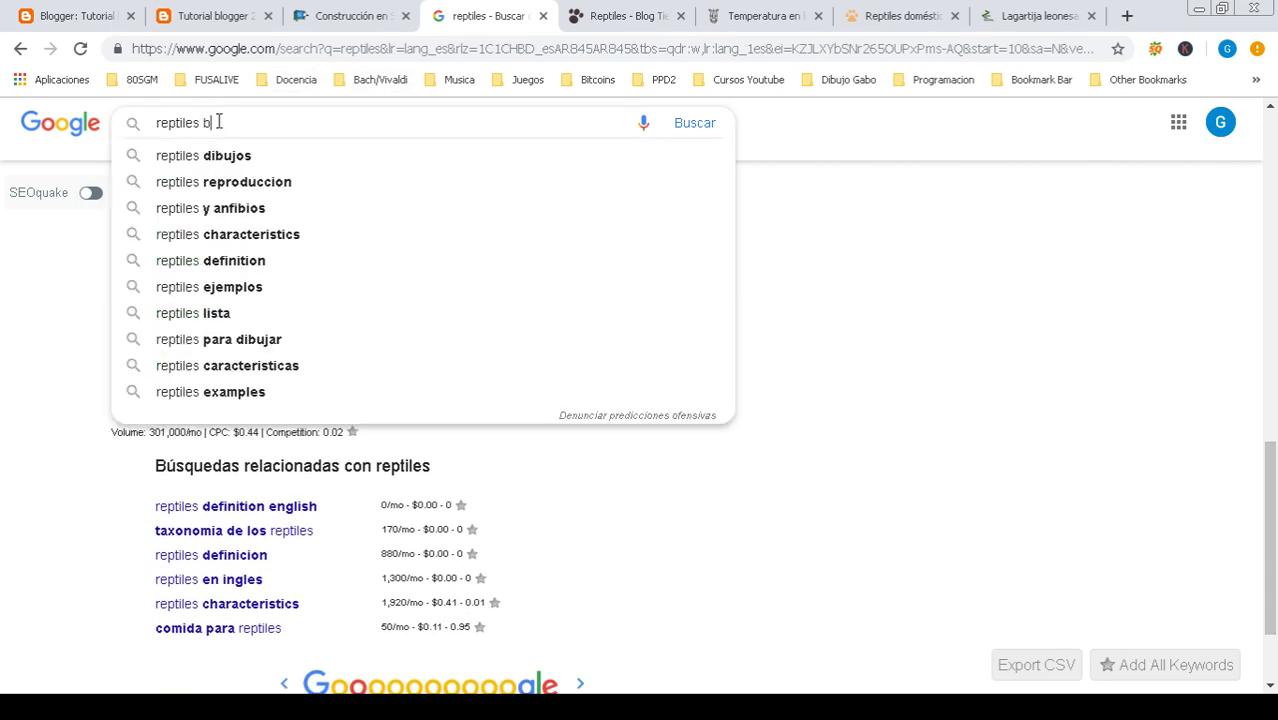
{"action": "type", "text": "log"}
{"action": "key", "text": "Return"}
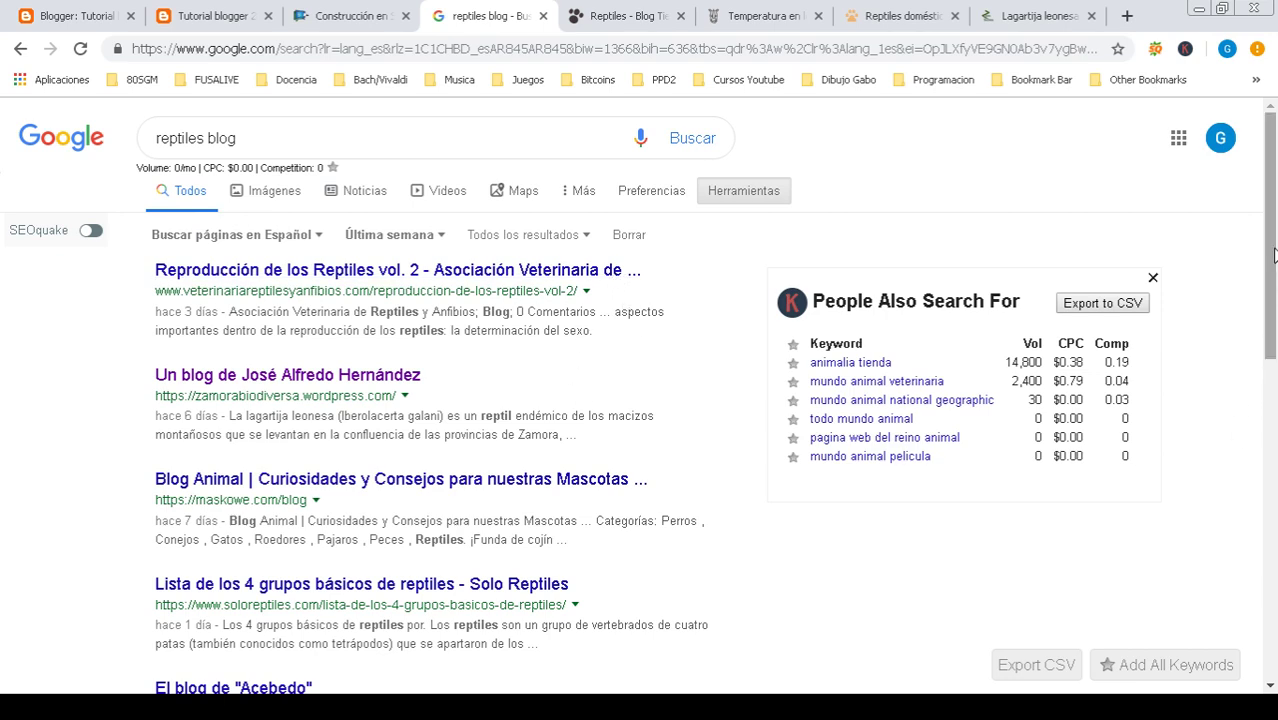
{"action": "left_click_drag", "start_coordinate": [1273, 256], "coordinate": [1273, 421]}
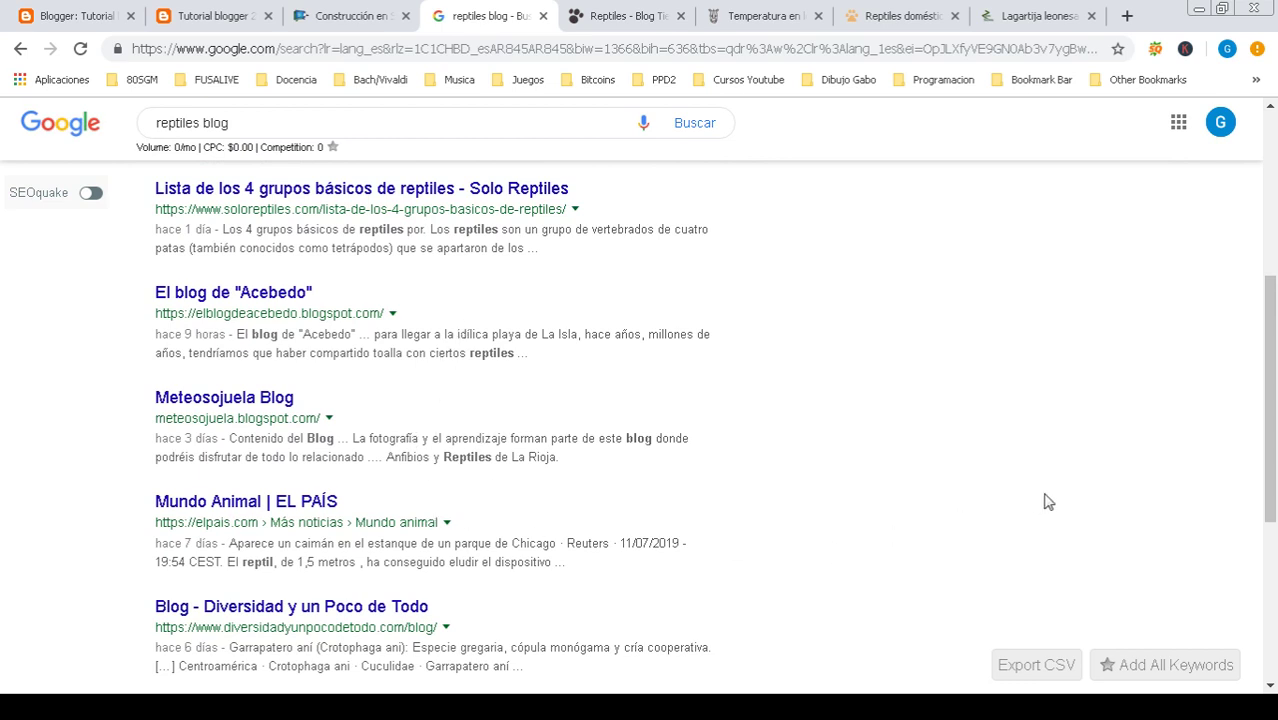
{"action": "left_click_drag", "start_coordinate": [1262, 440], "coordinate": [1274, 262]}
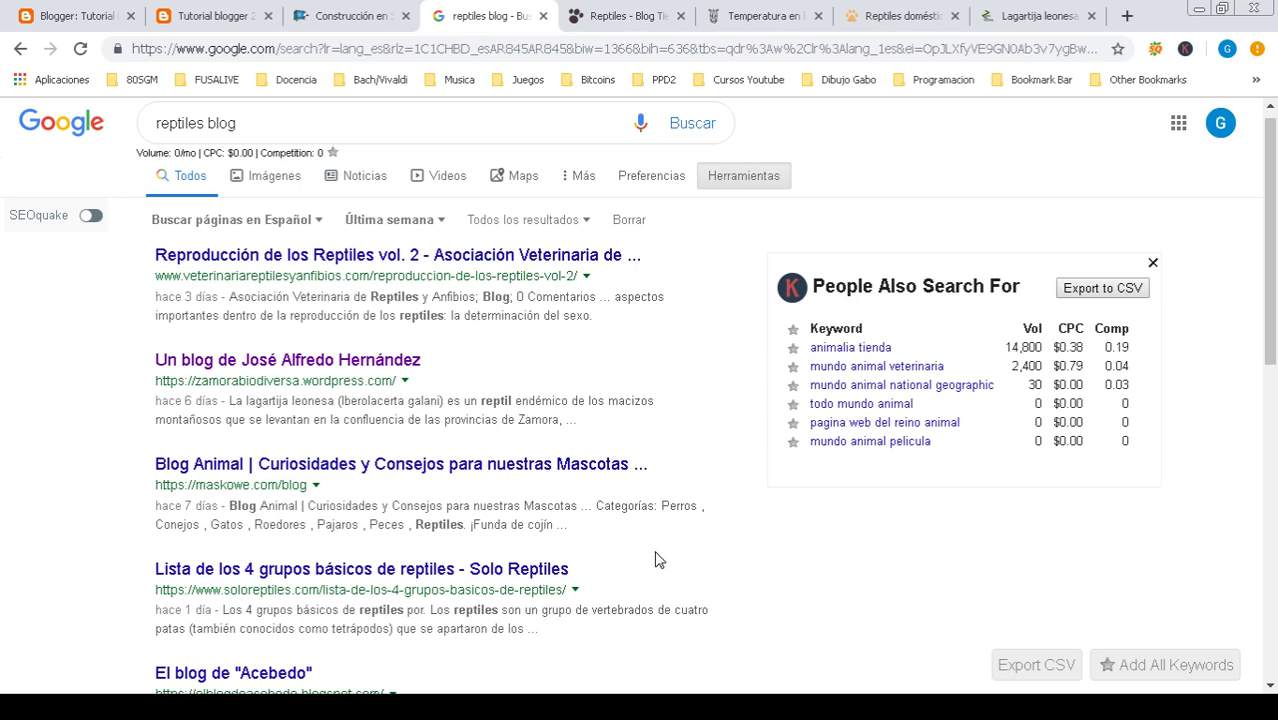
- Revisit the open Tiendanimal reptiles blog and the Salvajes article Temperatura en los reptiles
{"action": "left_click", "coordinate": [628, 14]}
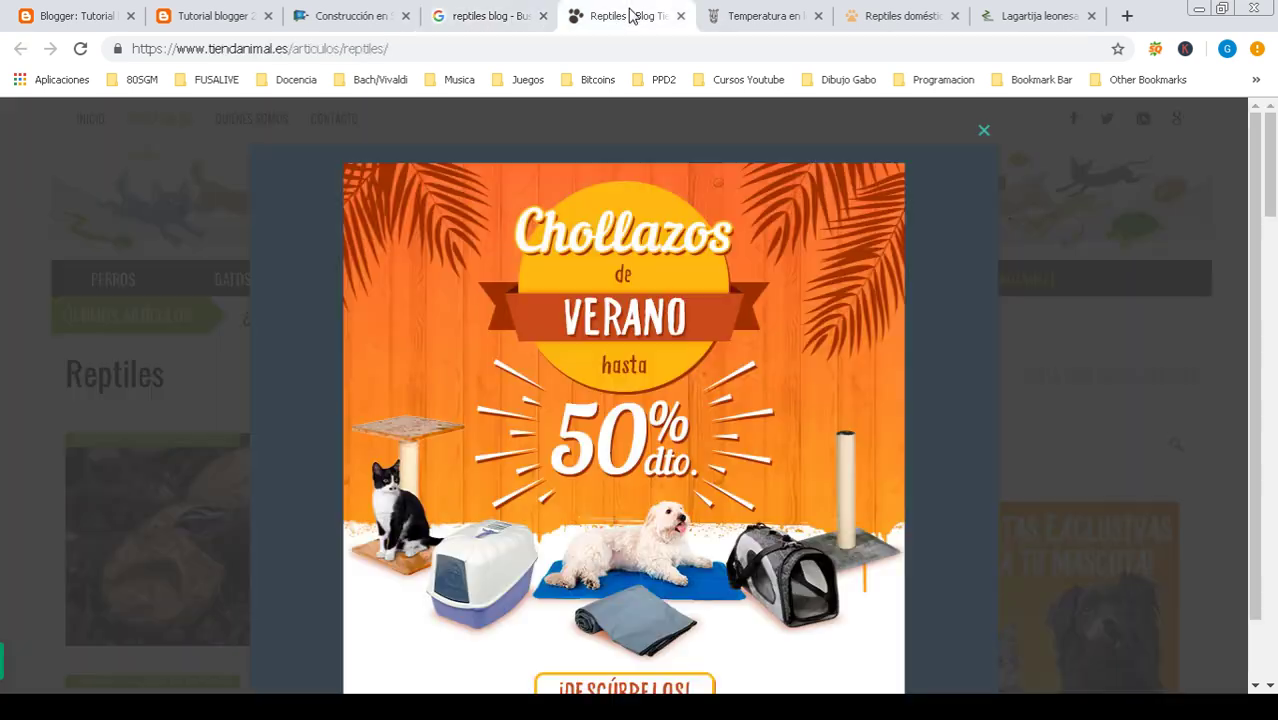
{"action": "left_click", "coordinate": [772, 16]}
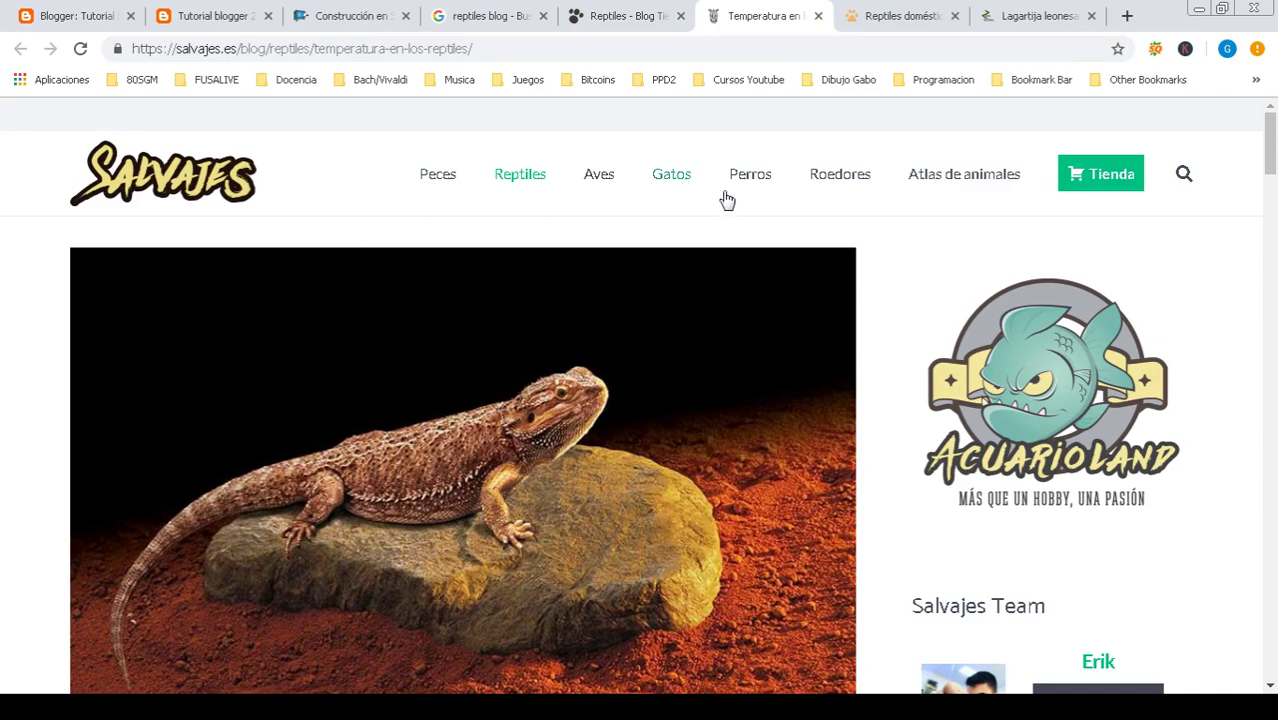
{"action": "mouse_move", "coordinate": [1271, 139]}
{"action": "left_mouse_down"}
{"action": "mouse_move", "coordinate": [1273, 232]}
{"action": "mouse_move", "coordinate": [1271, 157]}
{"action": "left_mouse_up"}
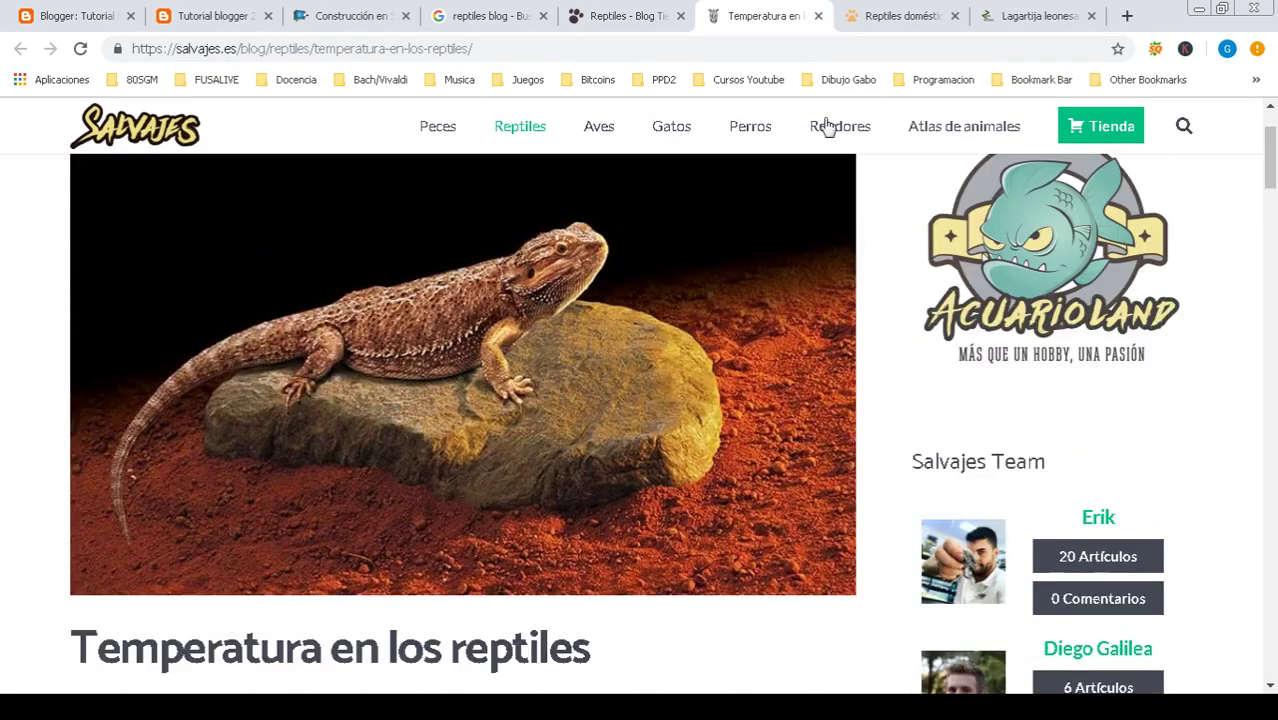
- Return to the "reptiles blog" search results and close the reptile article pages and the Construcción en Seco forum
{"action": "left_click", "coordinate": [483, 14]}
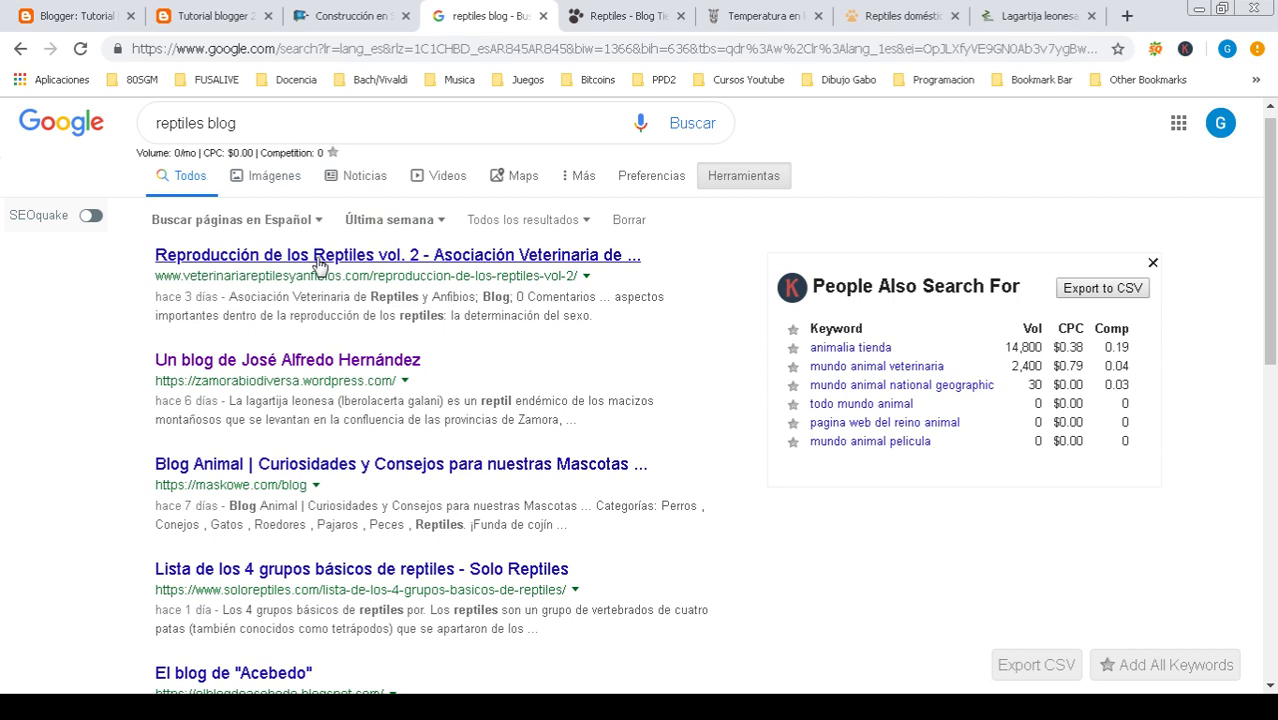
{"action": "scroll", "coordinate": [1258, 150], "scroll_direction": "up", "scroll_amount": 1}
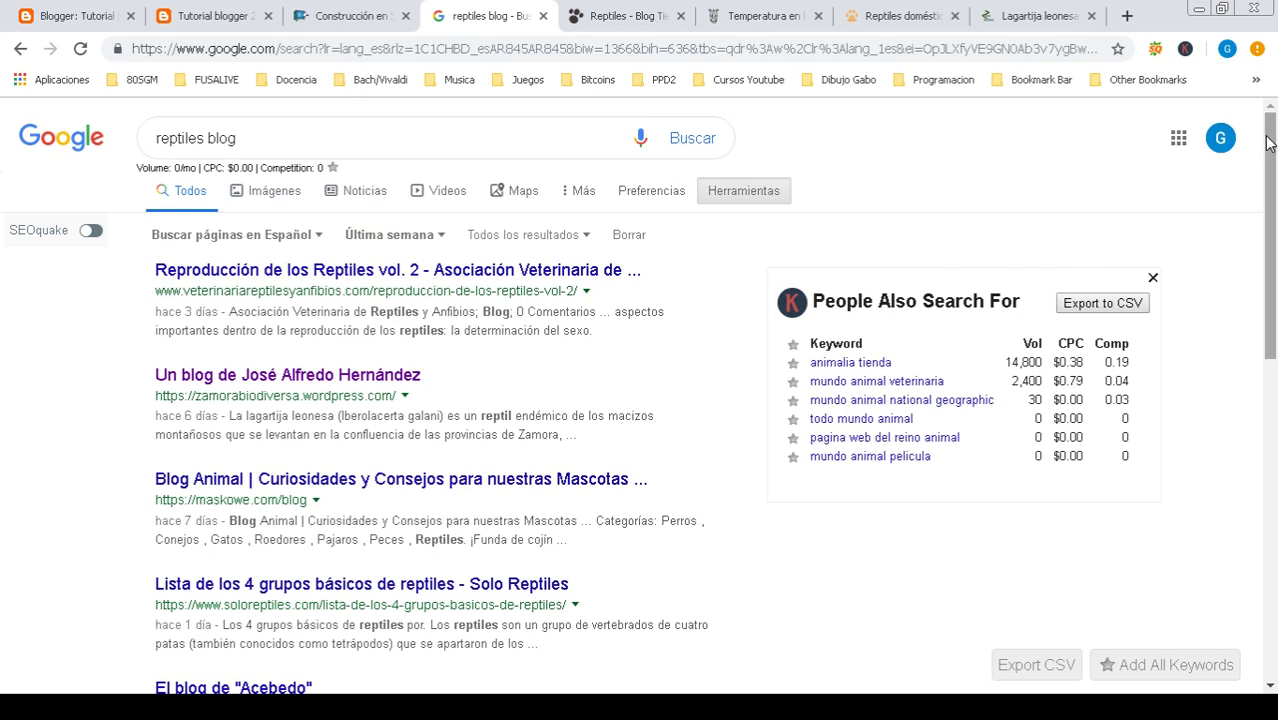
{"action": "left_click", "coordinate": [1092, 17]}
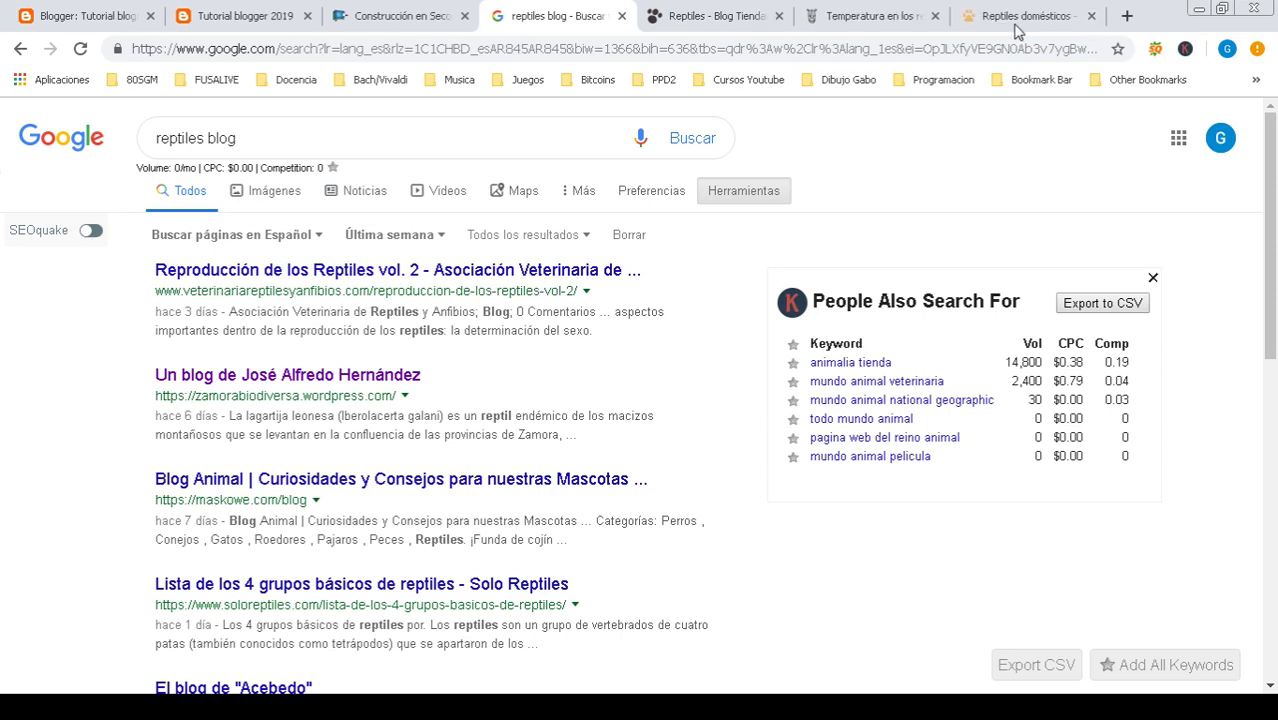
{"action": "left_click", "coordinate": [1092, 17]}
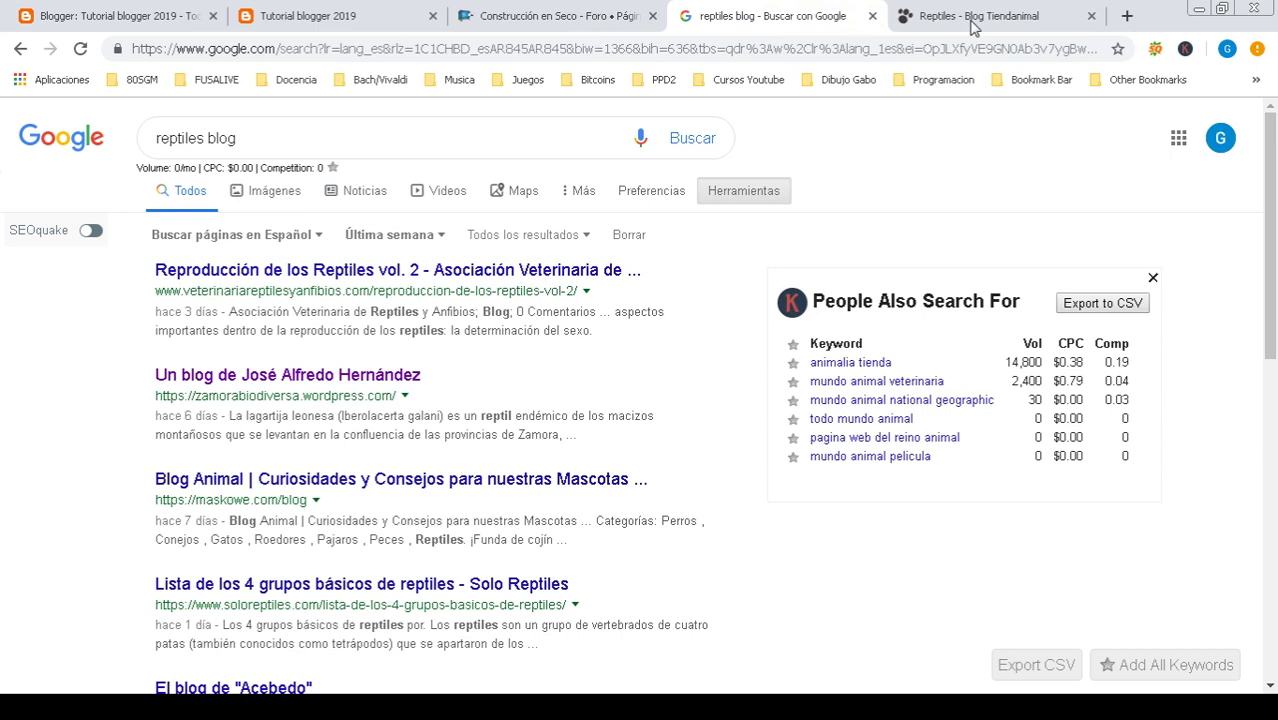
{"action": "left_click", "coordinate": [1091, 16]}
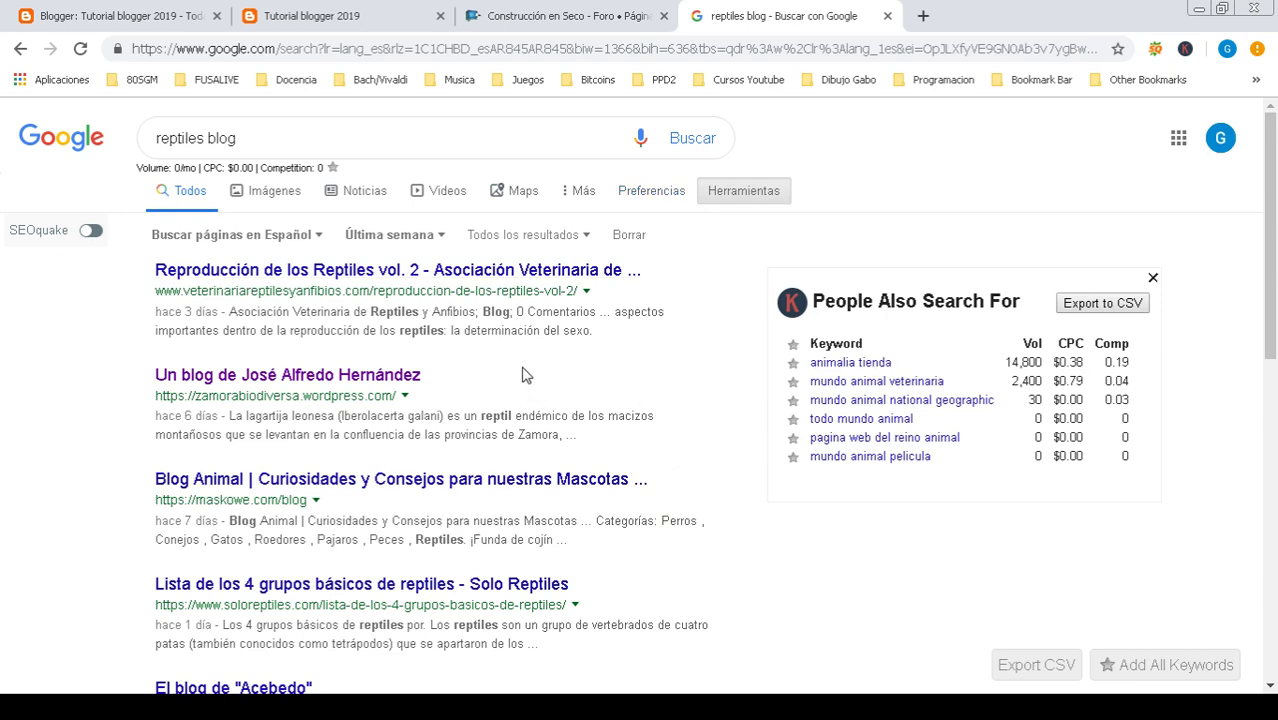
{"action": "left_click", "coordinate": [587, 18]}
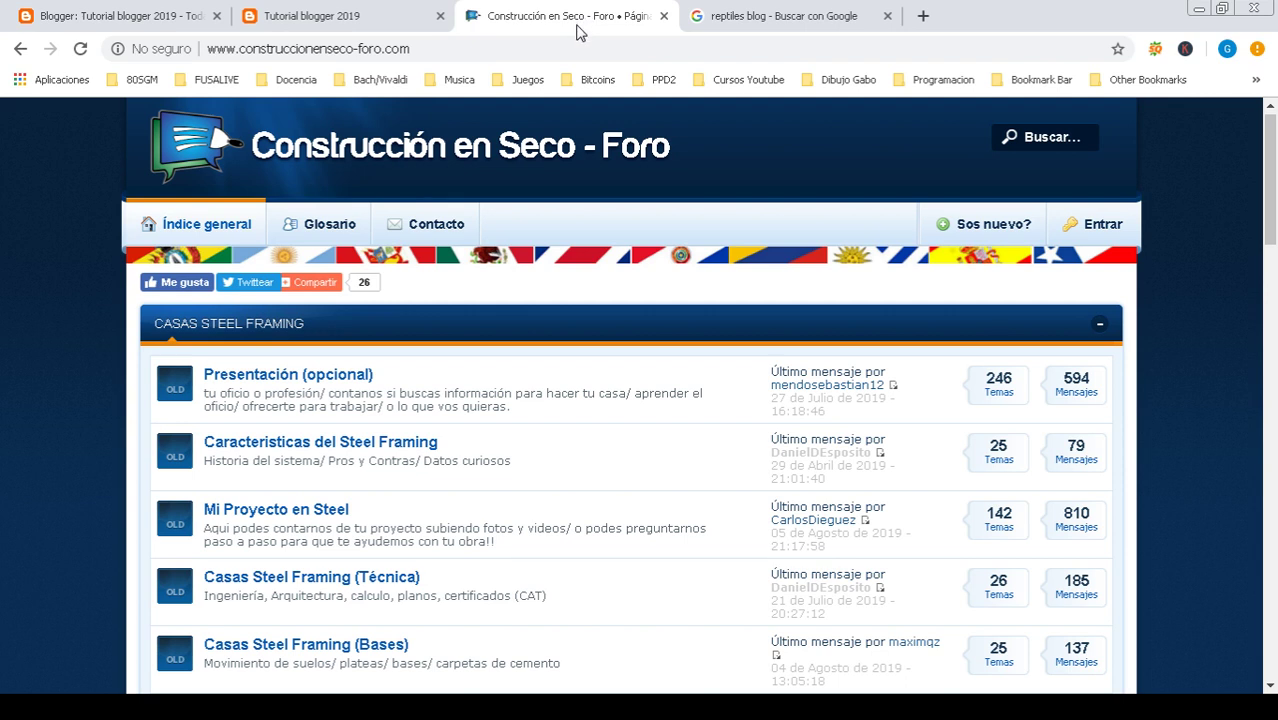
{"action": "left_click", "coordinate": [662, 17]}
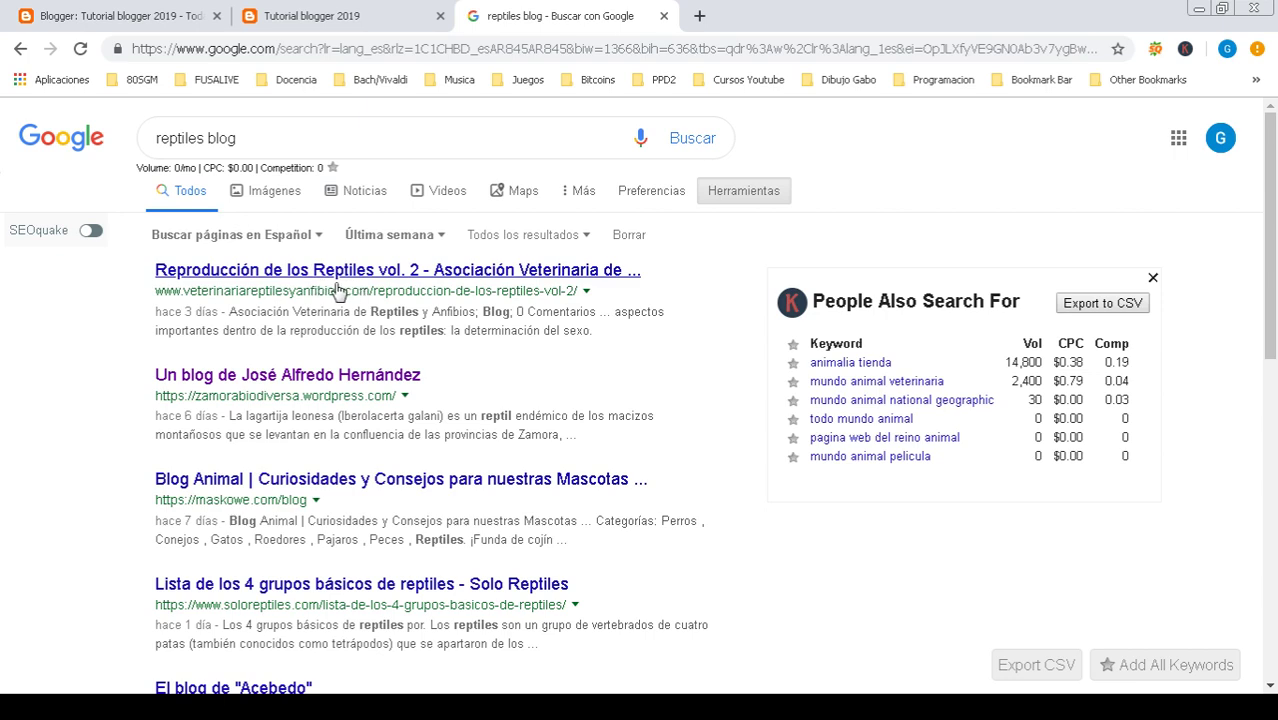
- Glance at the Tutorial blogger 2019 blog, and search Google for "foro beta" in place of "reptiles blog"
{"action": "left_click", "coordinate": [380, 16]}
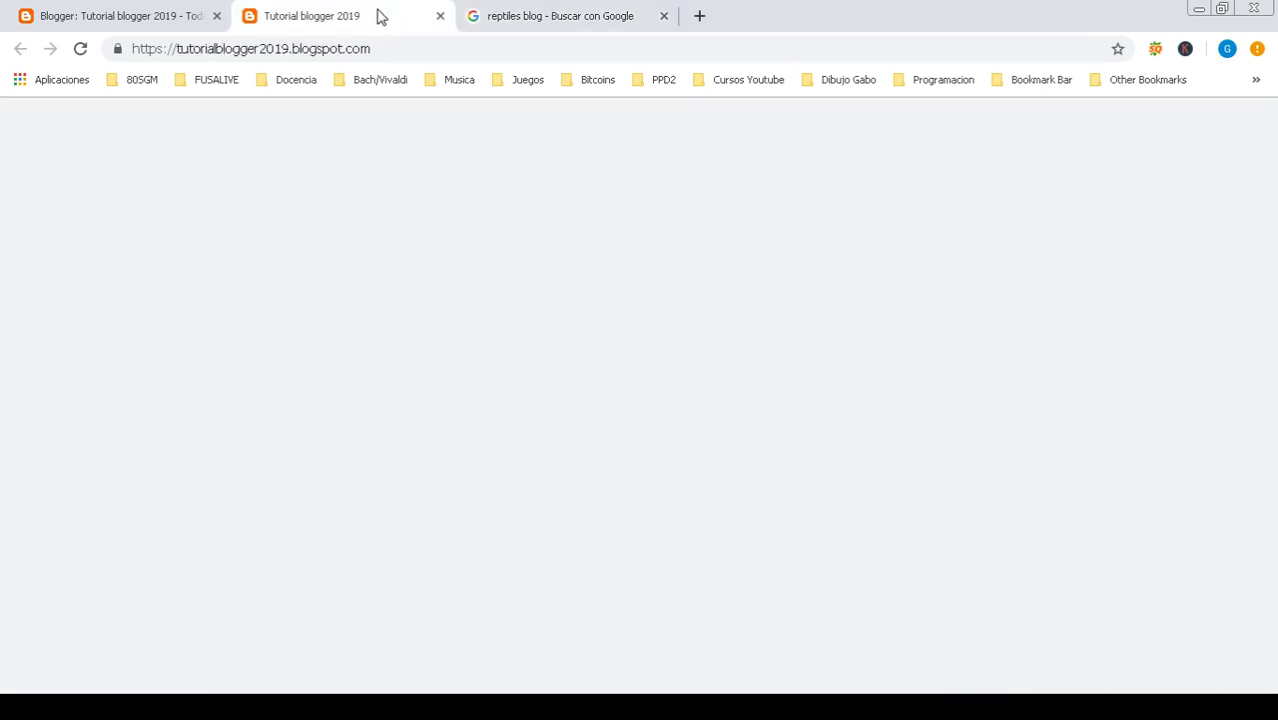
{"action": "left_click", "coordinate": [522, 16]}
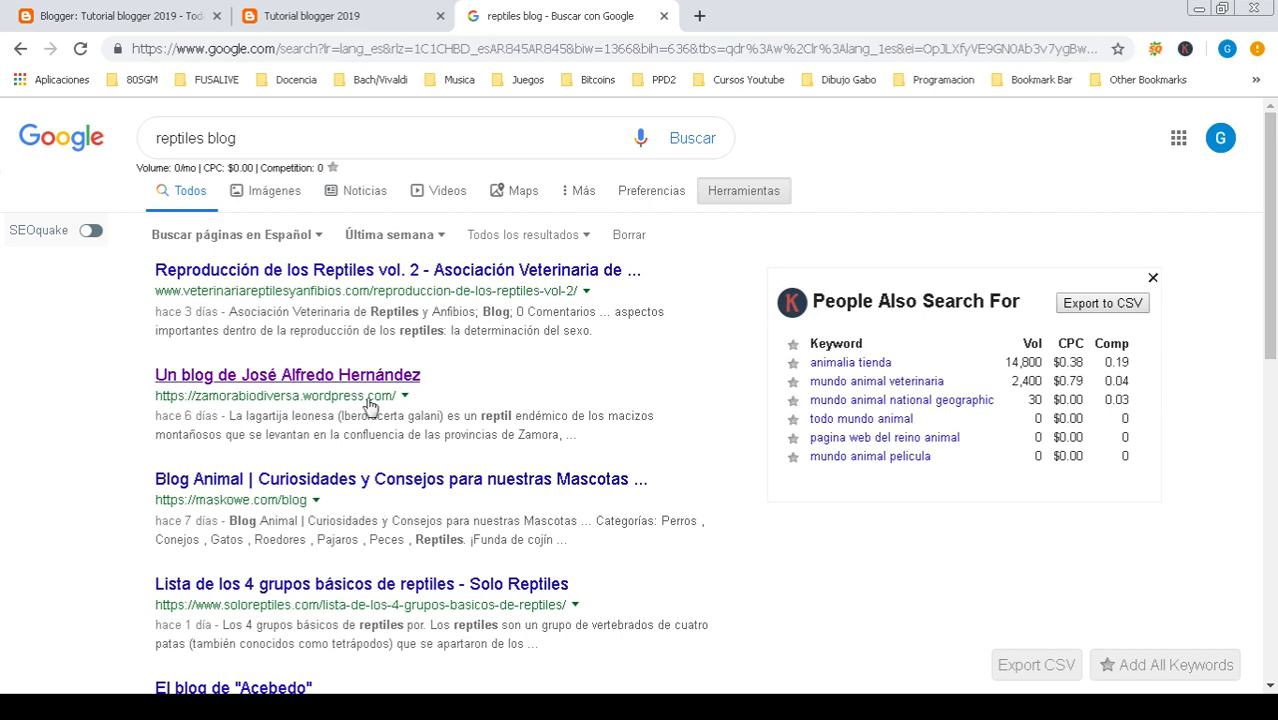
{"action": "triple_click", "coordinate": [200, 138]}
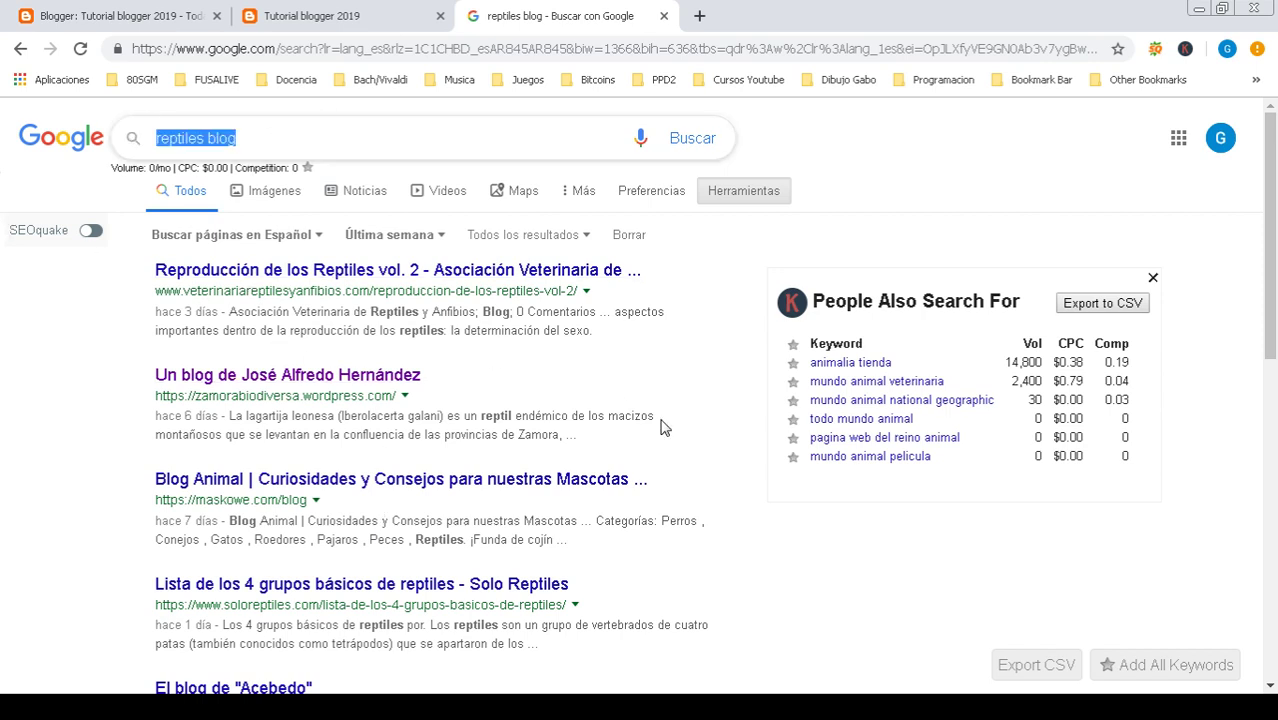
{"action": "type", "text": "for"}
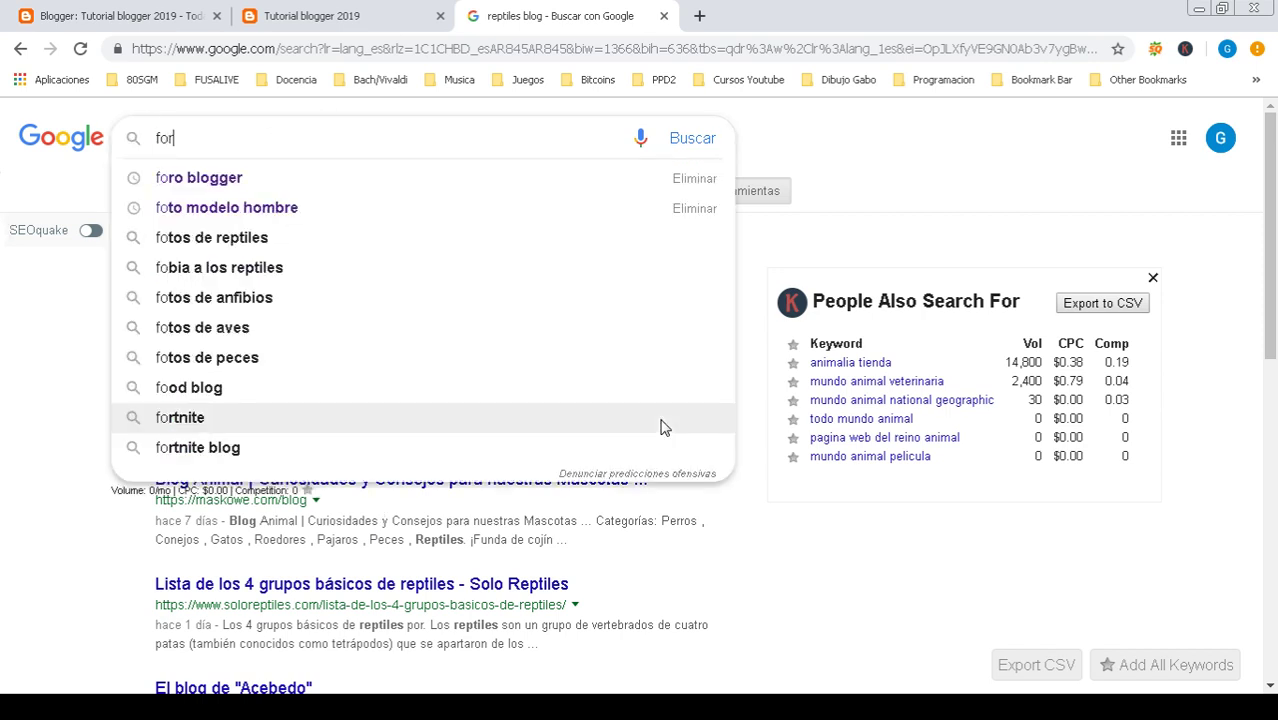
{"action": "type", "text": "o beta"}
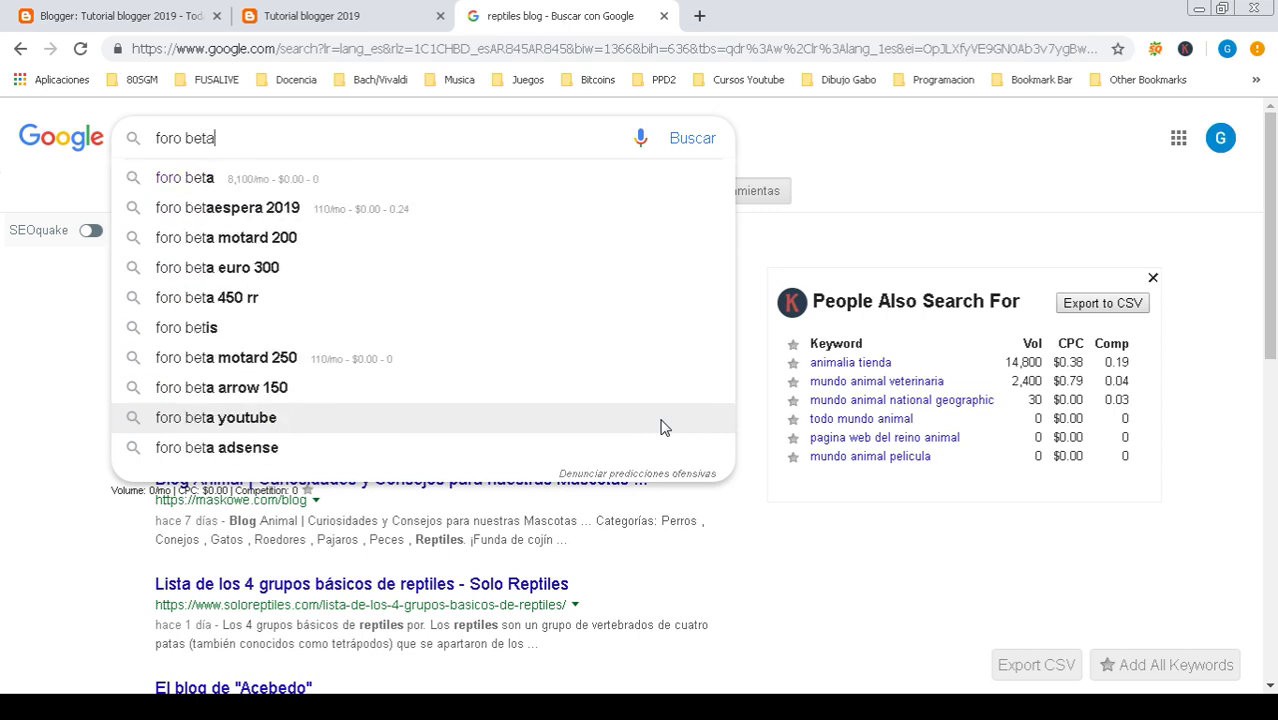
{"action": "key", "text": "Return"}
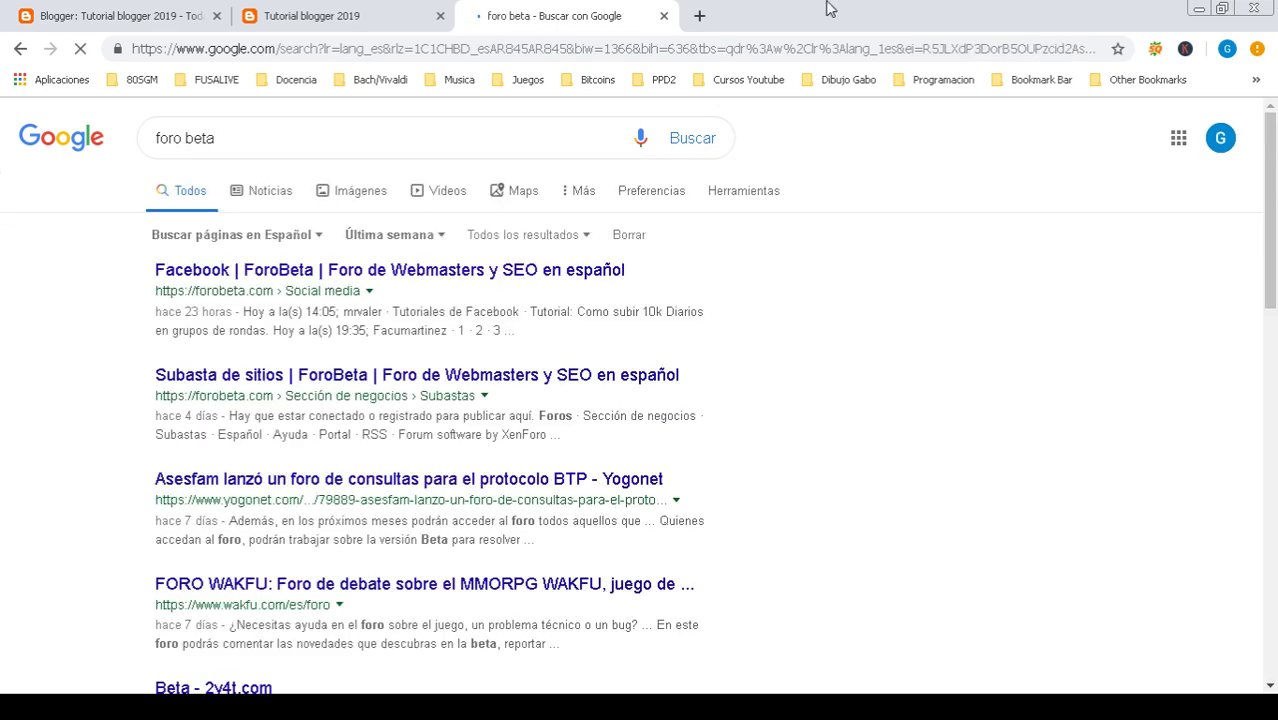
- Open ForoBeta's "Subasta de sitios" search result and look through the site auction threads
{"action": "left_click", "coordinate": [345, 393]}
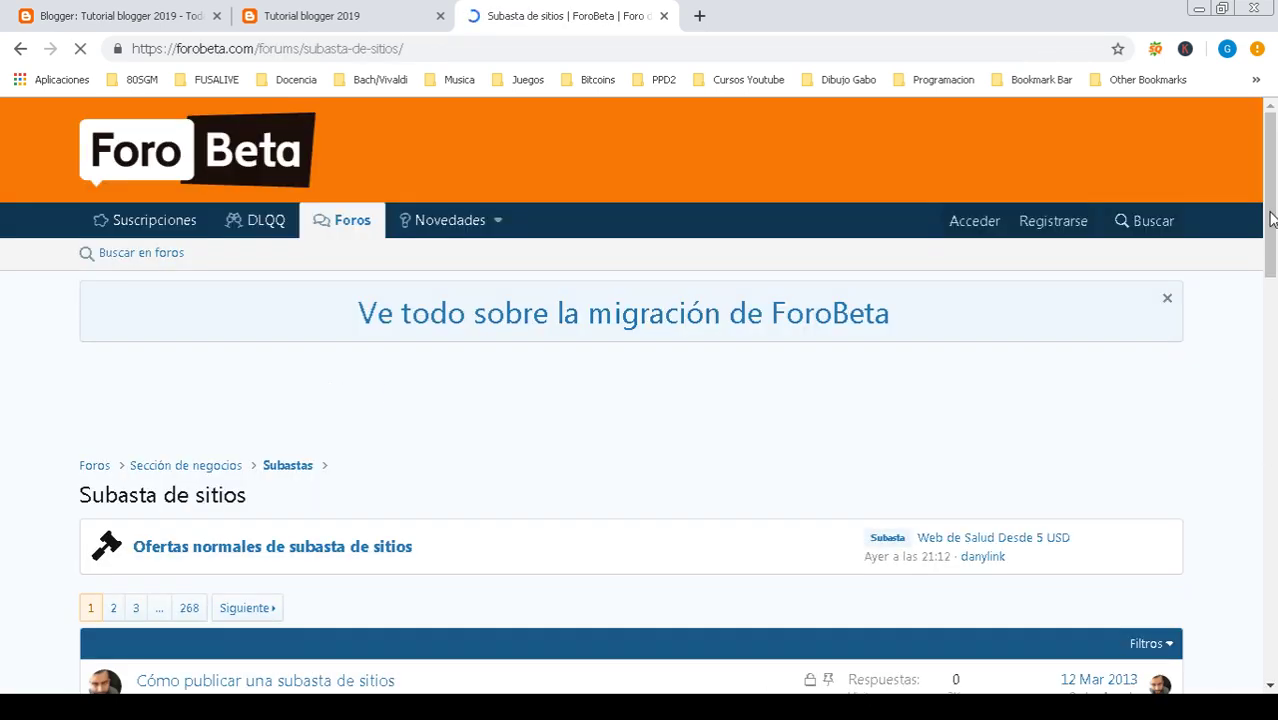
{"action": "left_click", "coordinate": [1274, 289]}
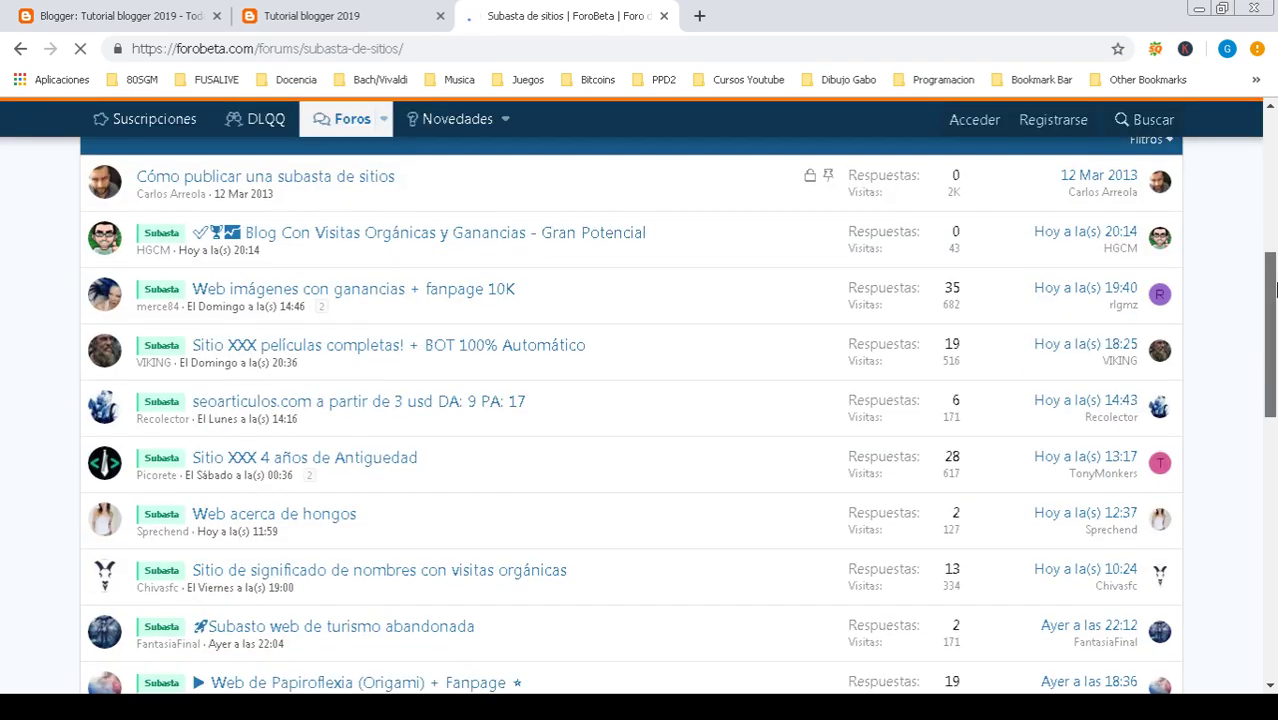
{"action": "scroll", "coordinate": [1274, 289], "scroll_direction": "up", "scroll_amount": 3}
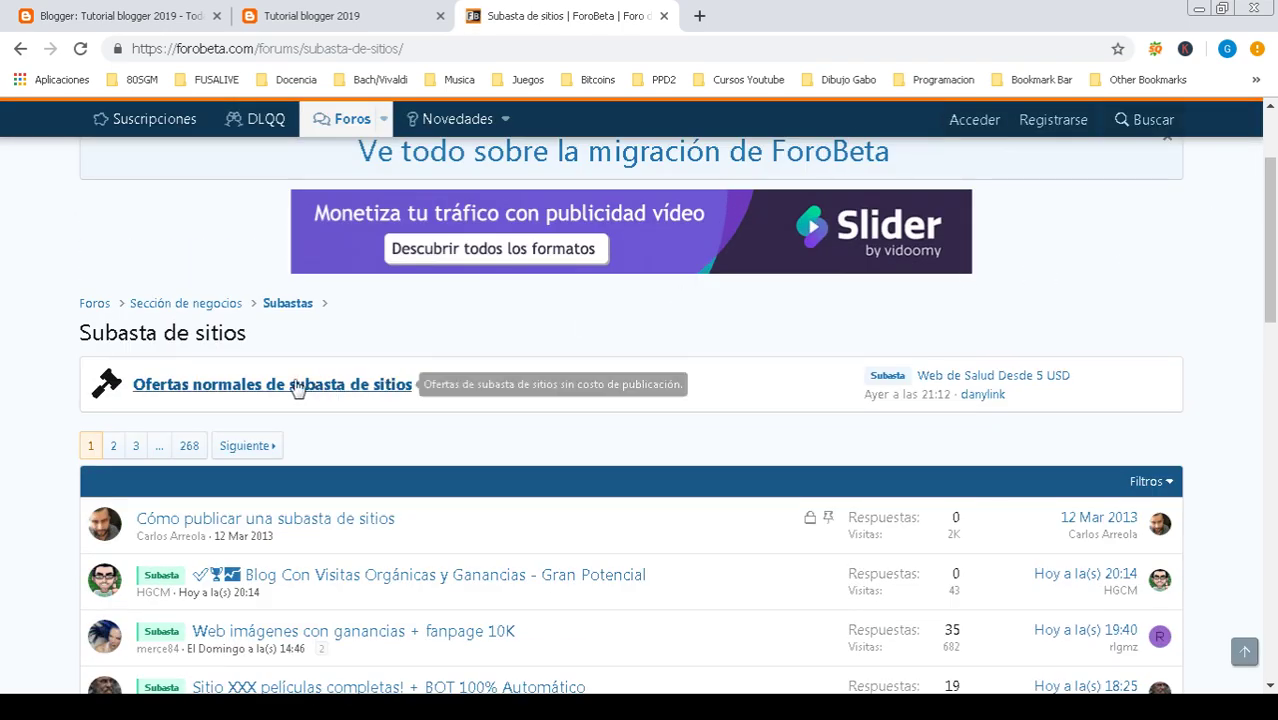
- Go to ForoBeta's main forum index and open its Linkbuilding forum in the SEO section
{"action": "left_click", "coordinate": [93, 304]}
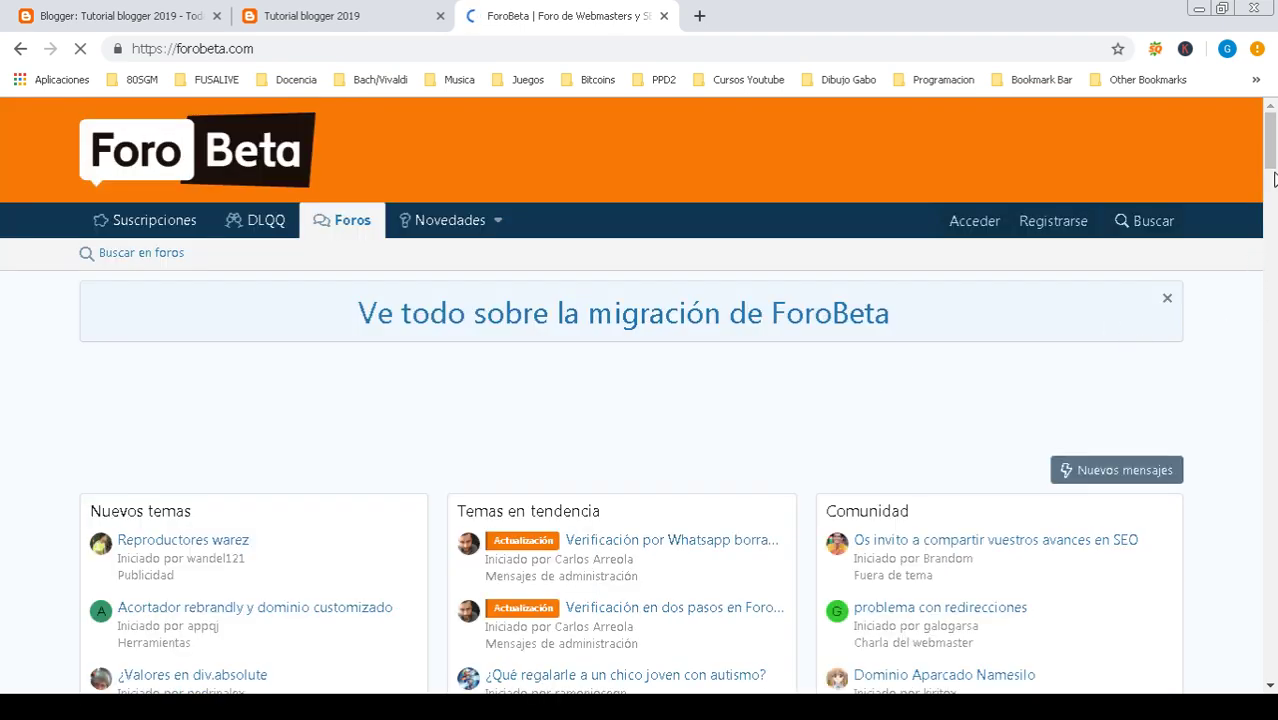
{"action": "scroll", "coordinate": [1272, 185], "scroll_direction": "down", "scroll_amount": 4}
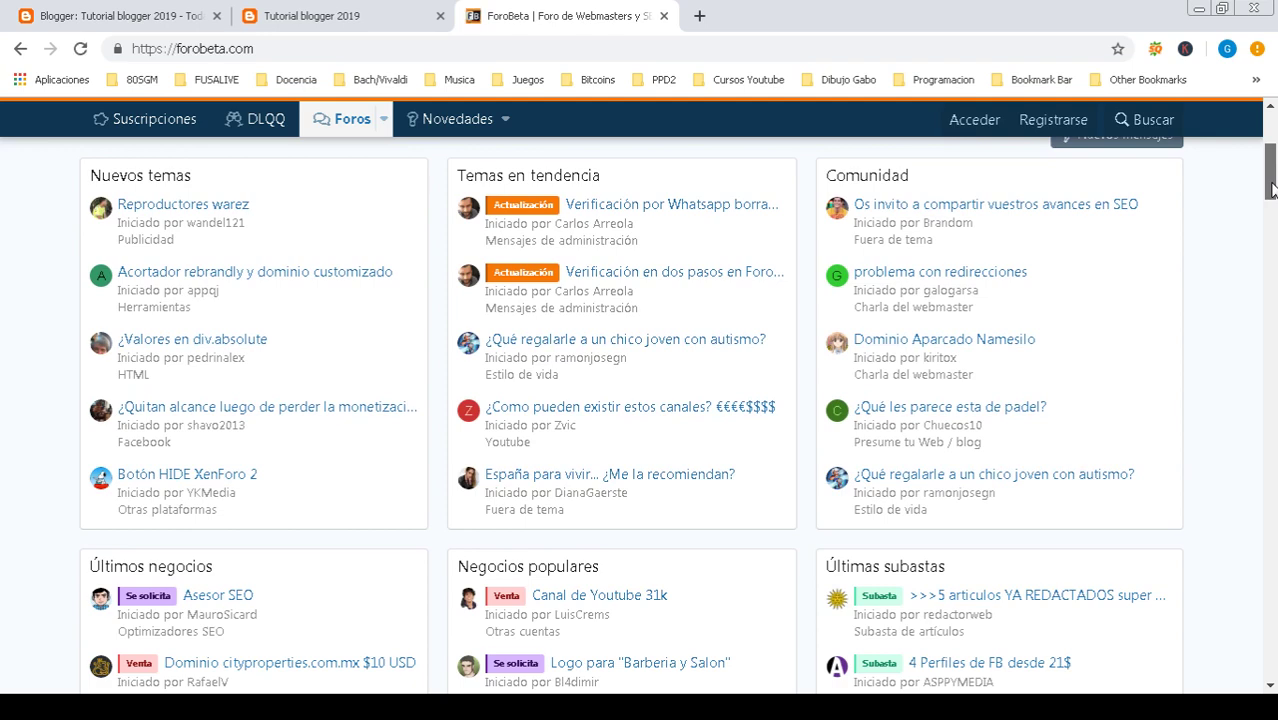
{"action": "left_click_drag", "start_coordinate": [1272, 190], "coordinate": [1272, 260]}
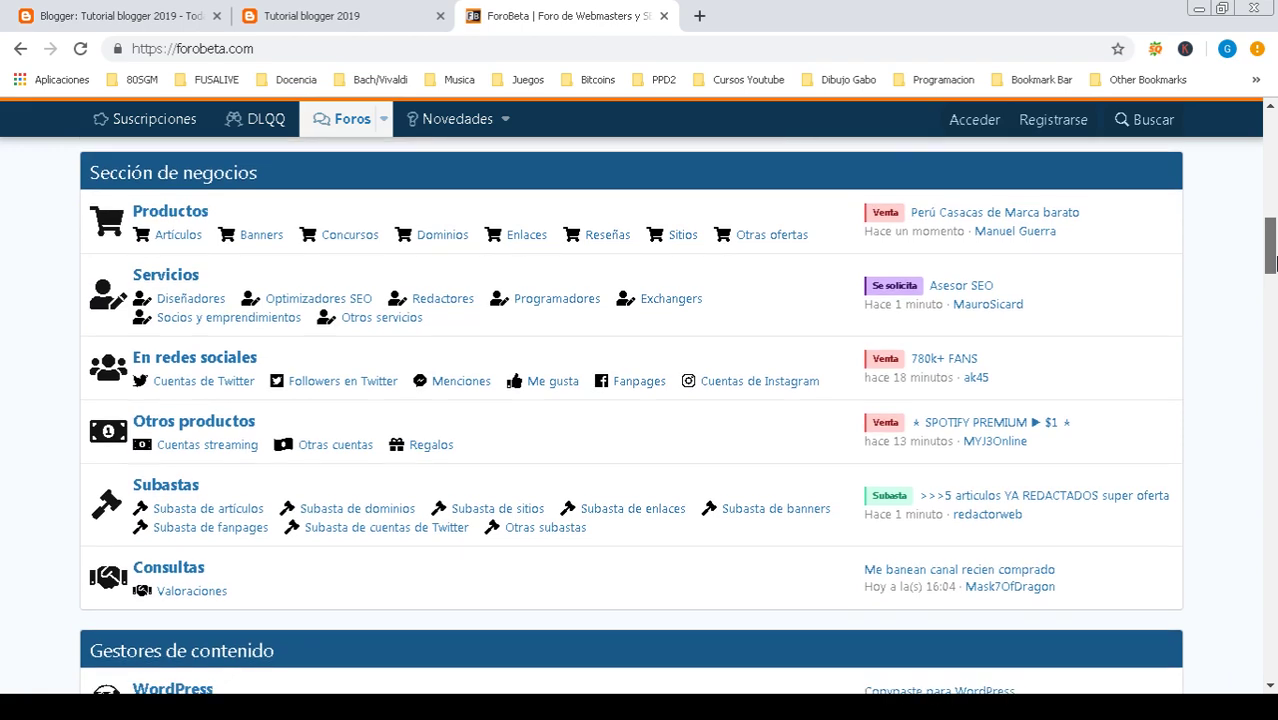
{"action": "left_click_drag", "start_coordinate": [1273, 262], "coordinate": [1273, 412]}
{"action": "left_click", "coordinate": [212, 366]}
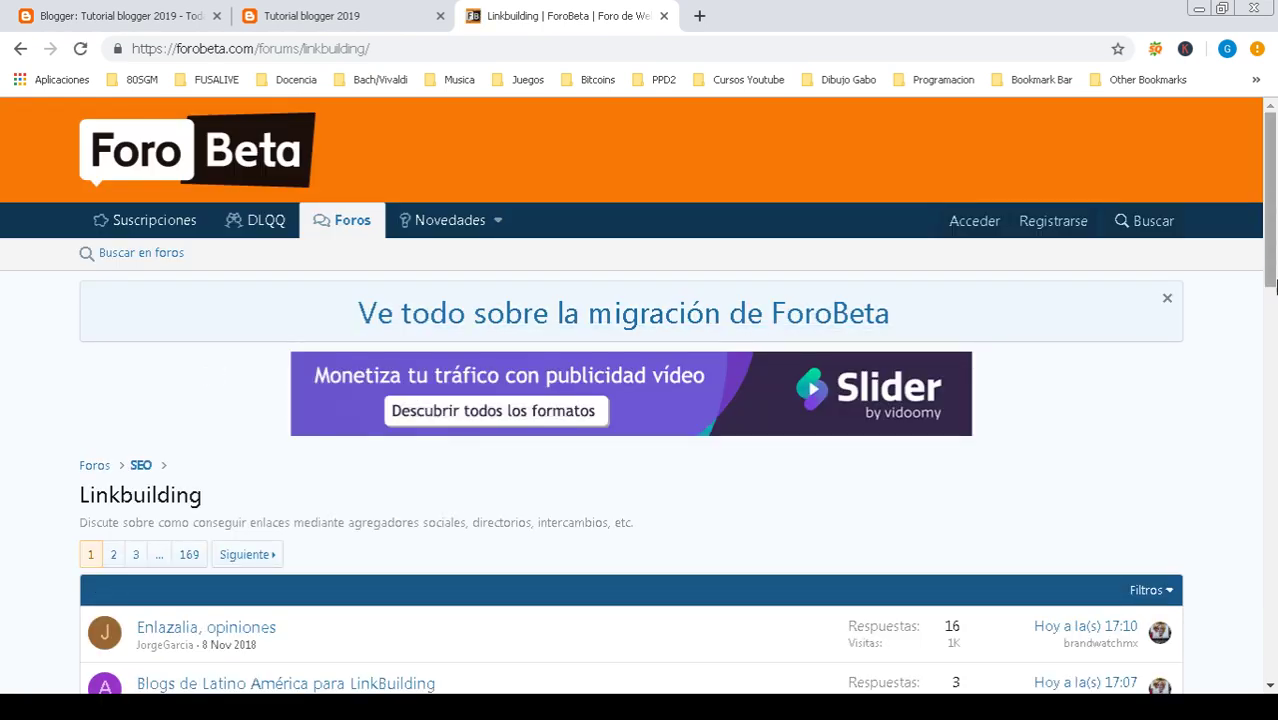
- Look through the threads in the Linkbuilding forum and take a brief look at the Tutorial blogger 2019 blog
{"action": "scroll", "coordinate": [1273, 287], "scroll_direction": "down", "scroll_amount": 4}
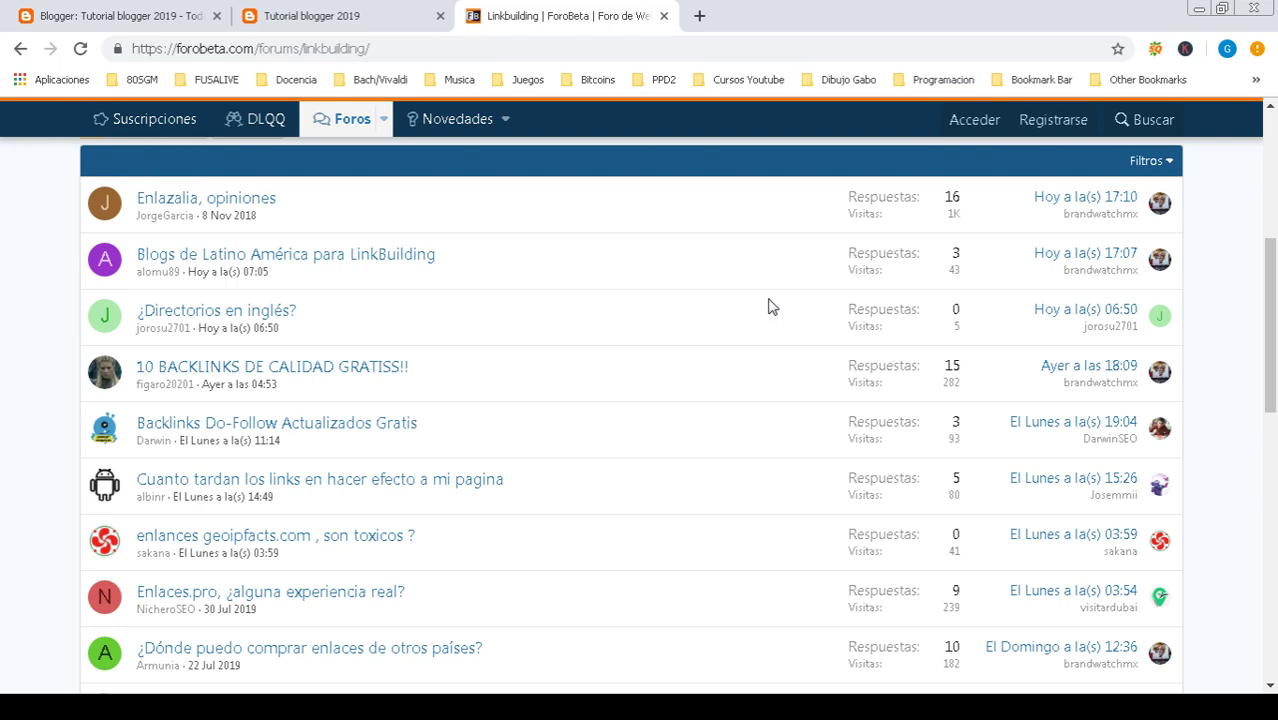
{"action": "mouse_move", "coordinate": [305, 256]}
{"action": "left_click_drag", "start_coordinate": [1266, 330], "coordinate": [1250, 236]}
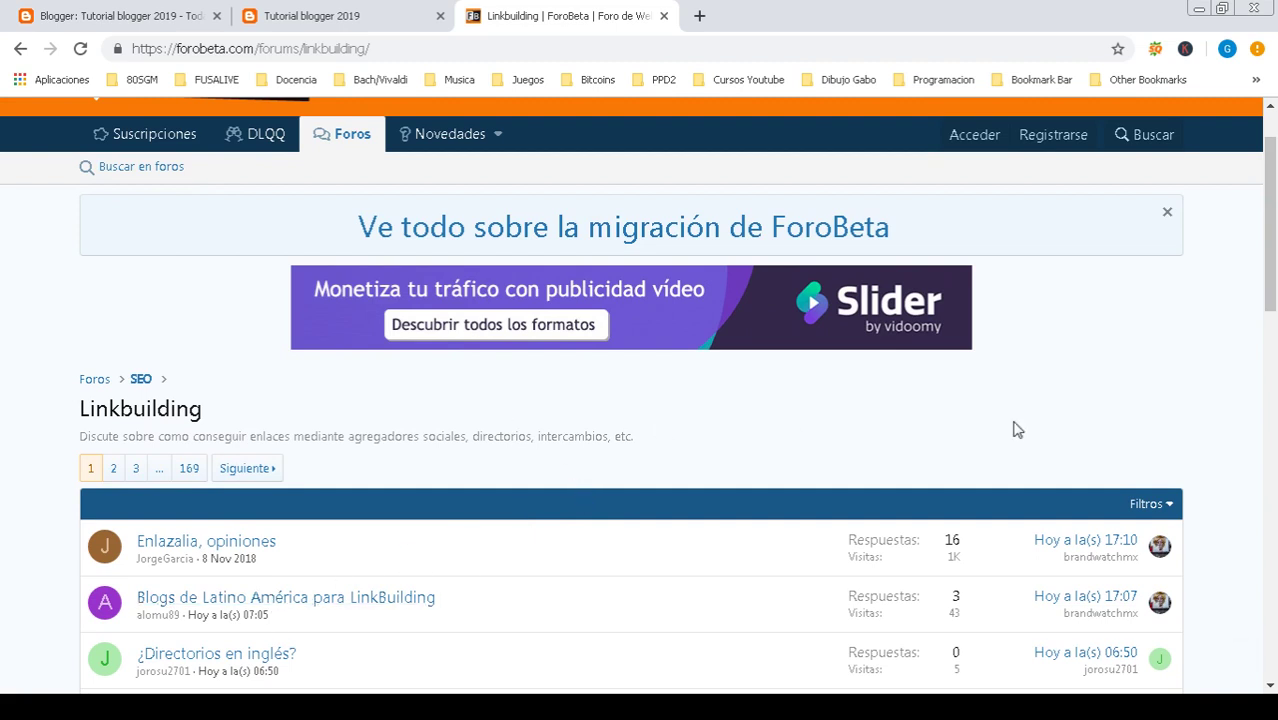
{"action": "left_click_drag", "start_coordinate": [1268, 160], "coordinate": [1268, 166]}
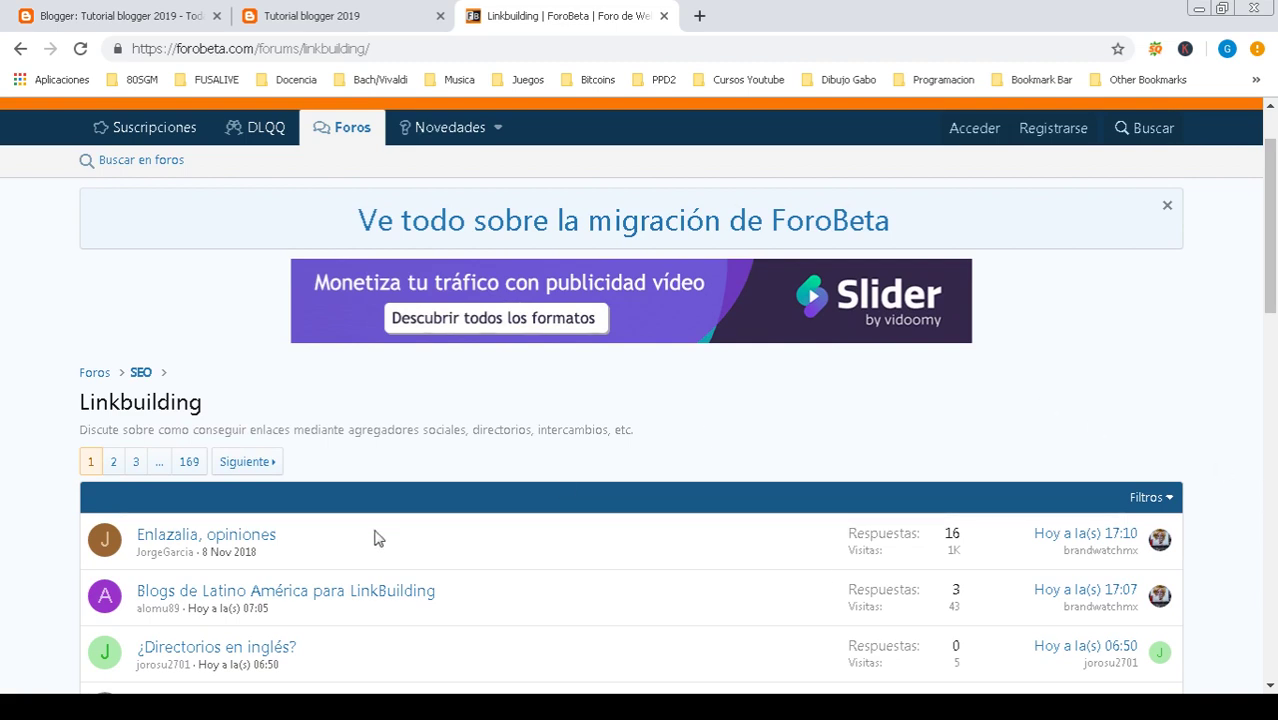
{"action": "left_click_drag", "start_coordinate": [1272, 232], "coordinate": [1272, 198]}
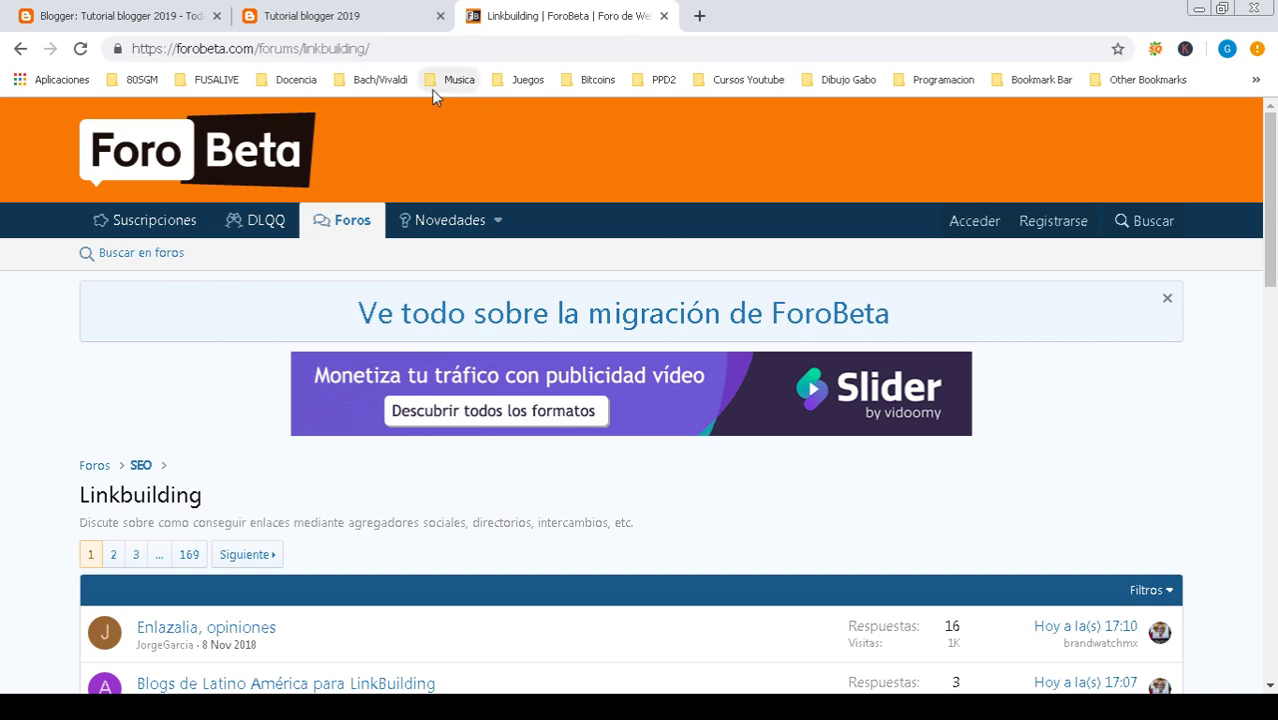
{"action": "left_click", "coordinate": [366, 22]}
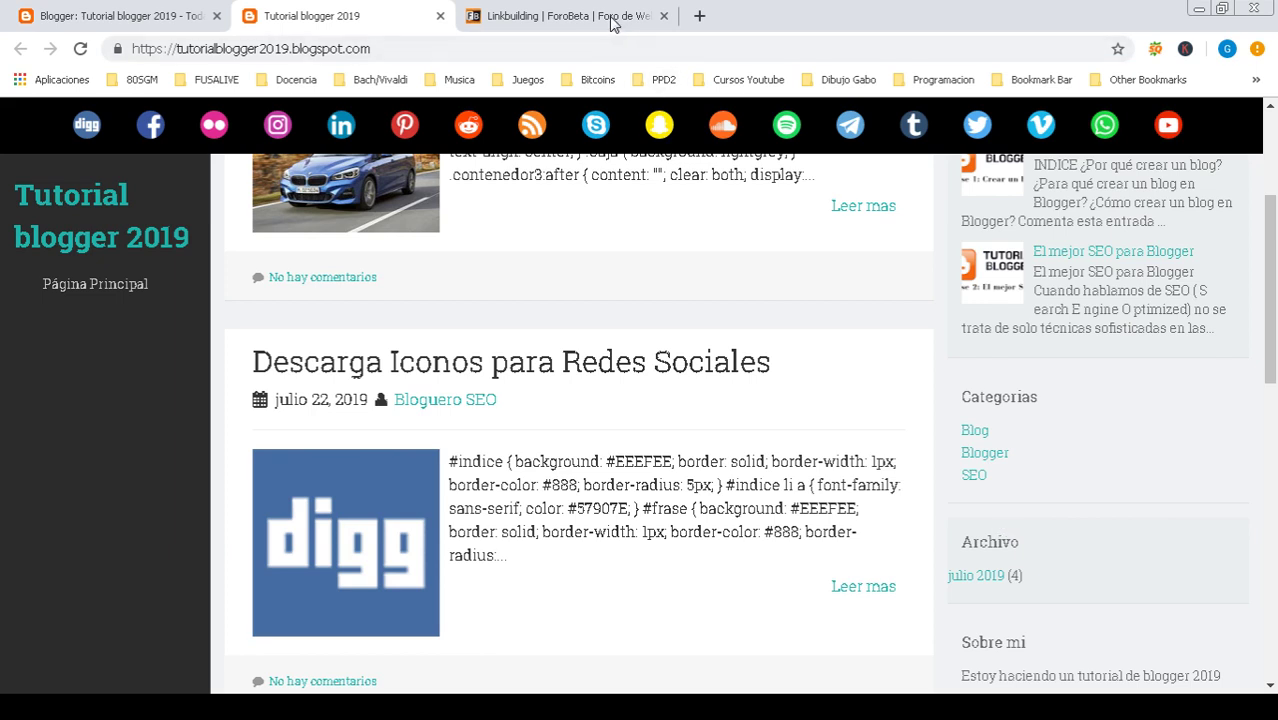
{"action": "left_click", "coordinate": [576, 14]}
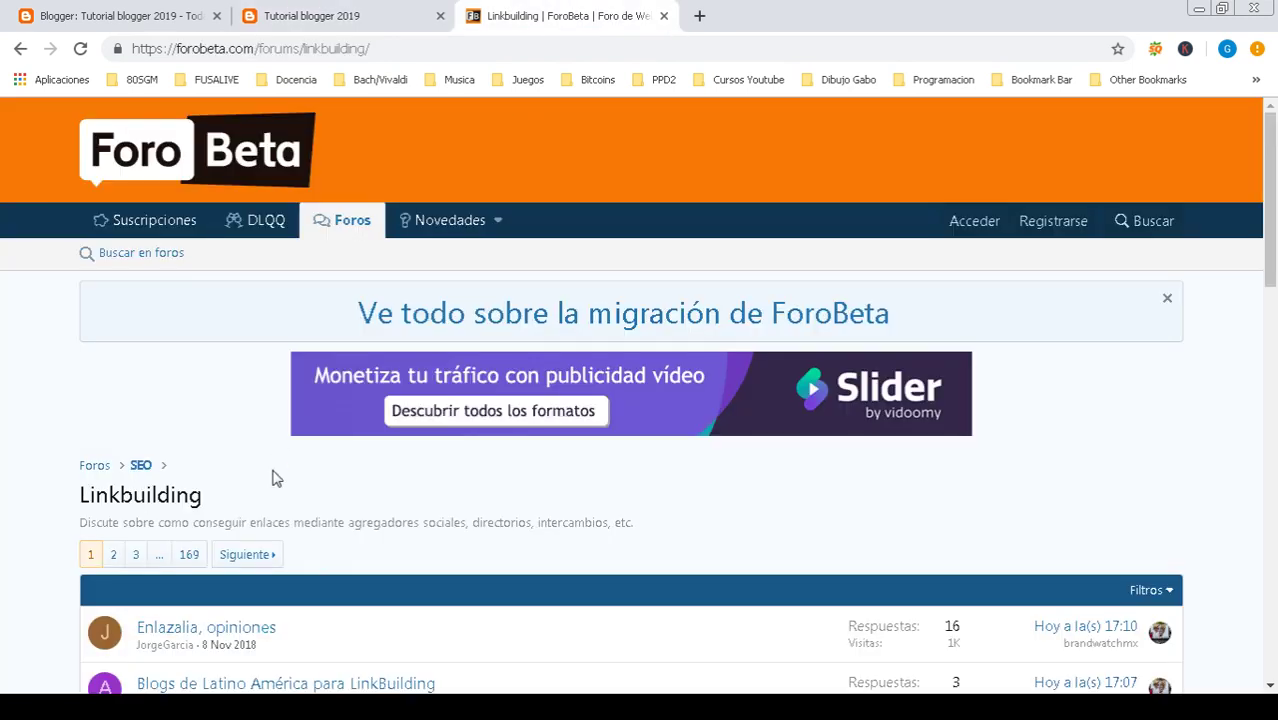
- Search Google for "blog reptiles" in a new tab and look over the blogs in the results
{"action": "left_click", "coordinate": [699, 15]}
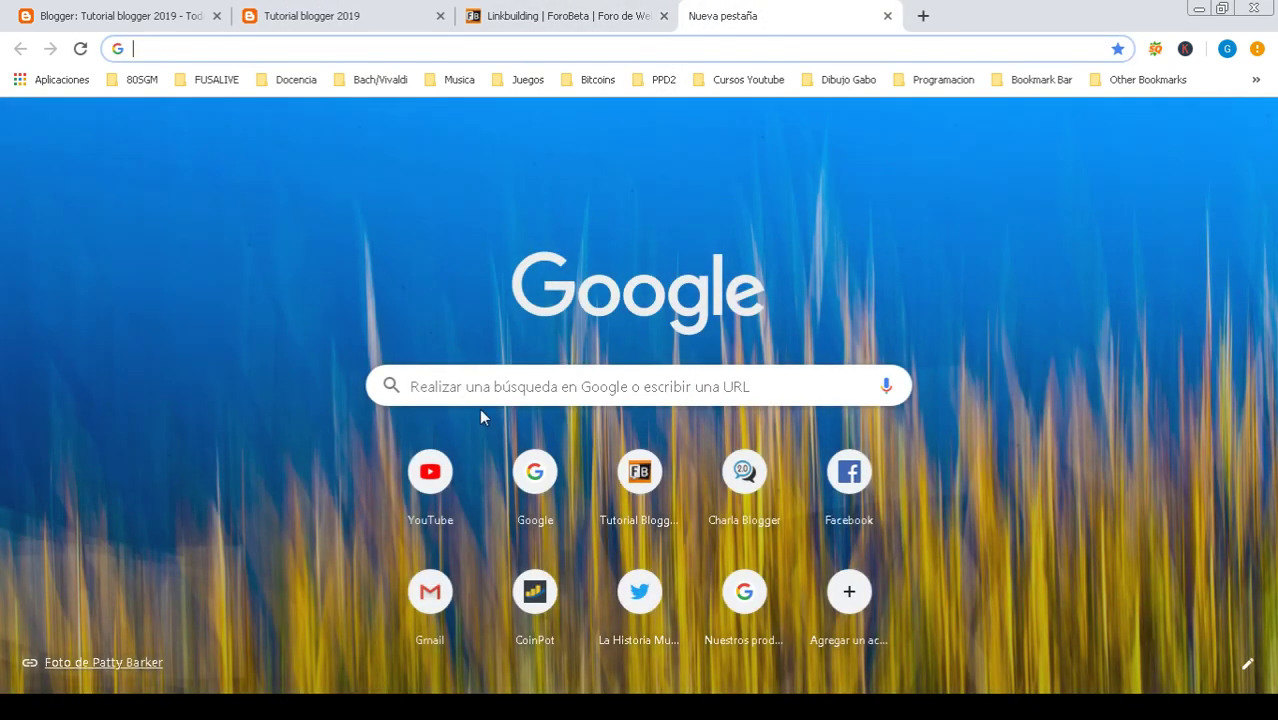
{"action": "left_click", "coordinate": [465, 380]}
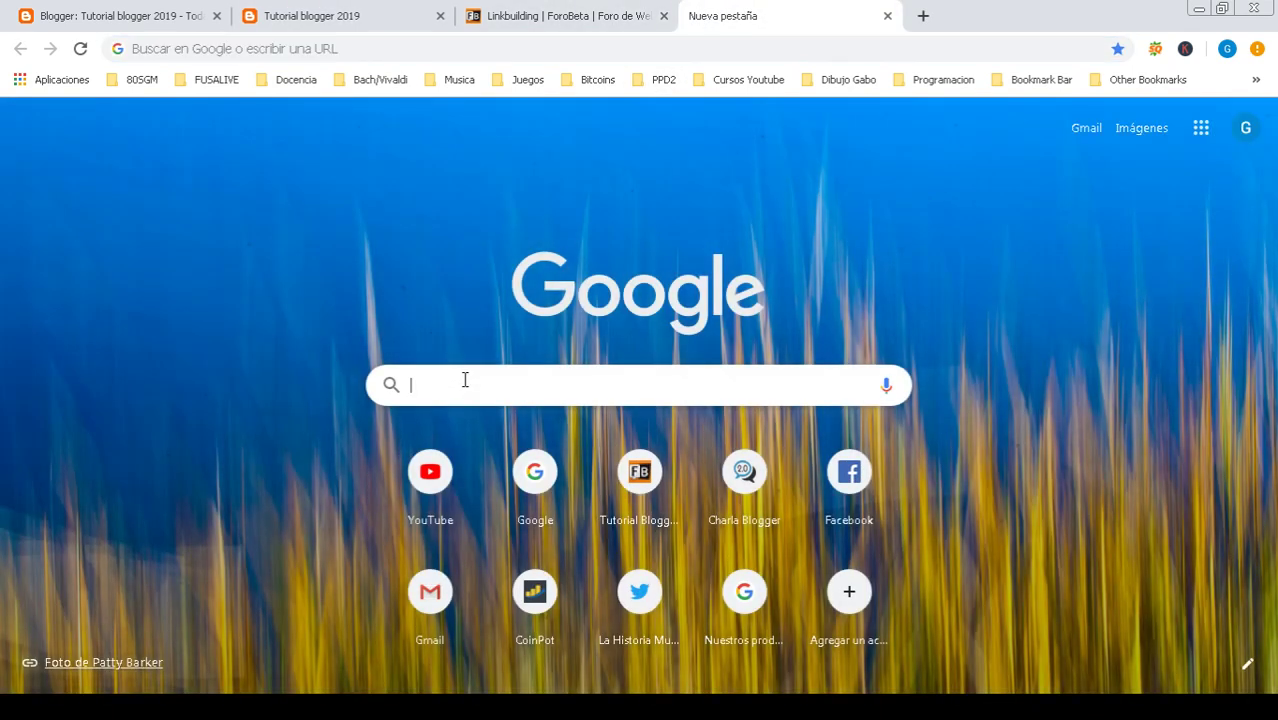
{"action": "type", "text": "blog"}
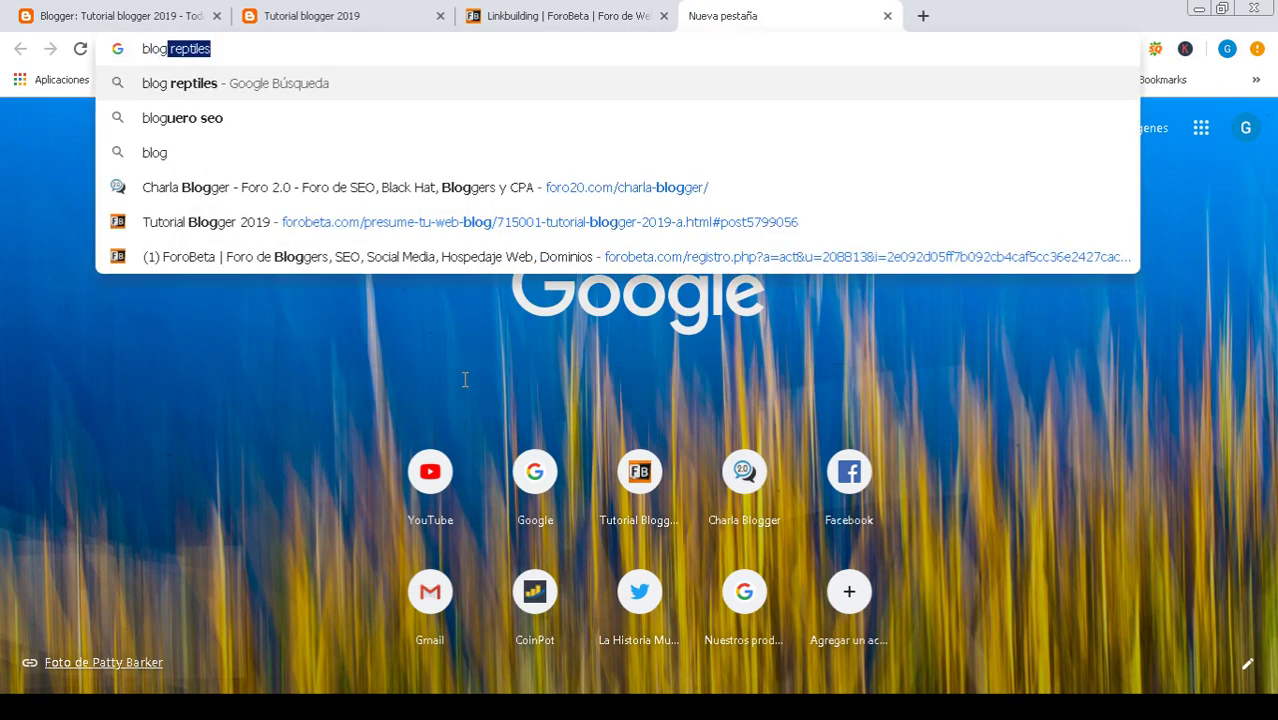
{"action": "left_click", "coordinate": [214, 118]}
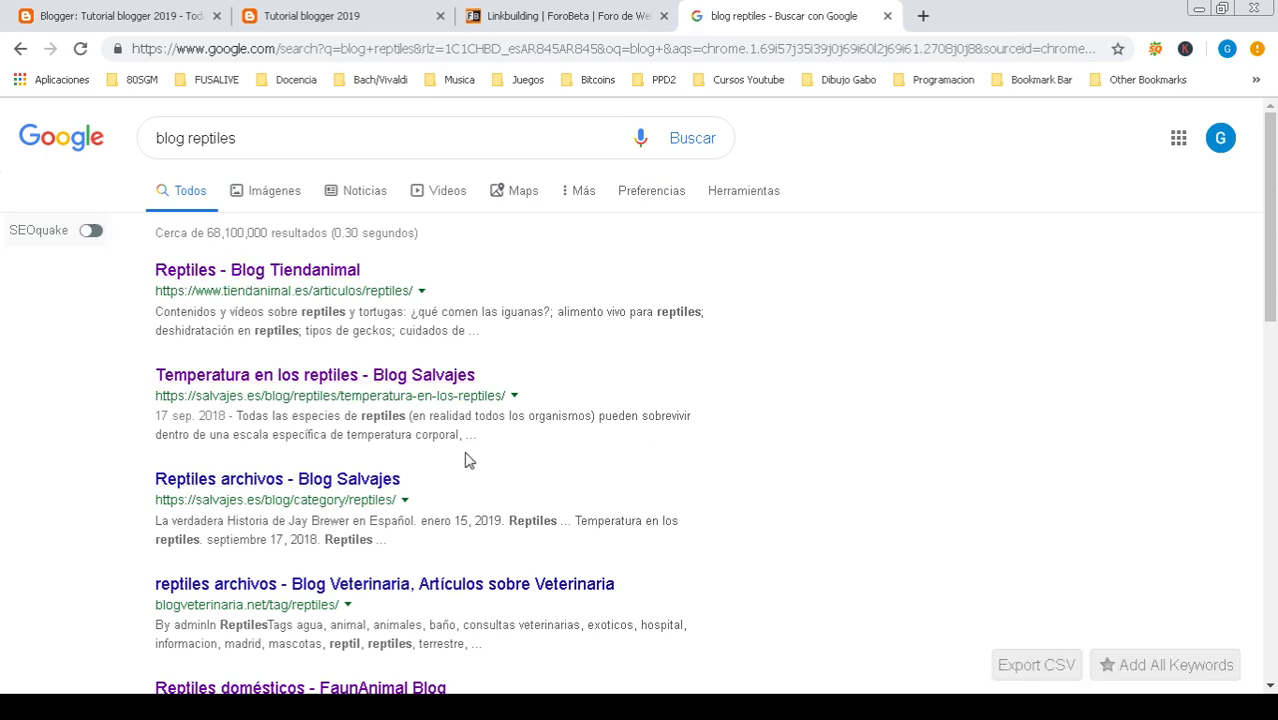
{"action": "scroll", "coordinate": [471, 418], "scroll_direction": "down", "scroll_amount": 1}
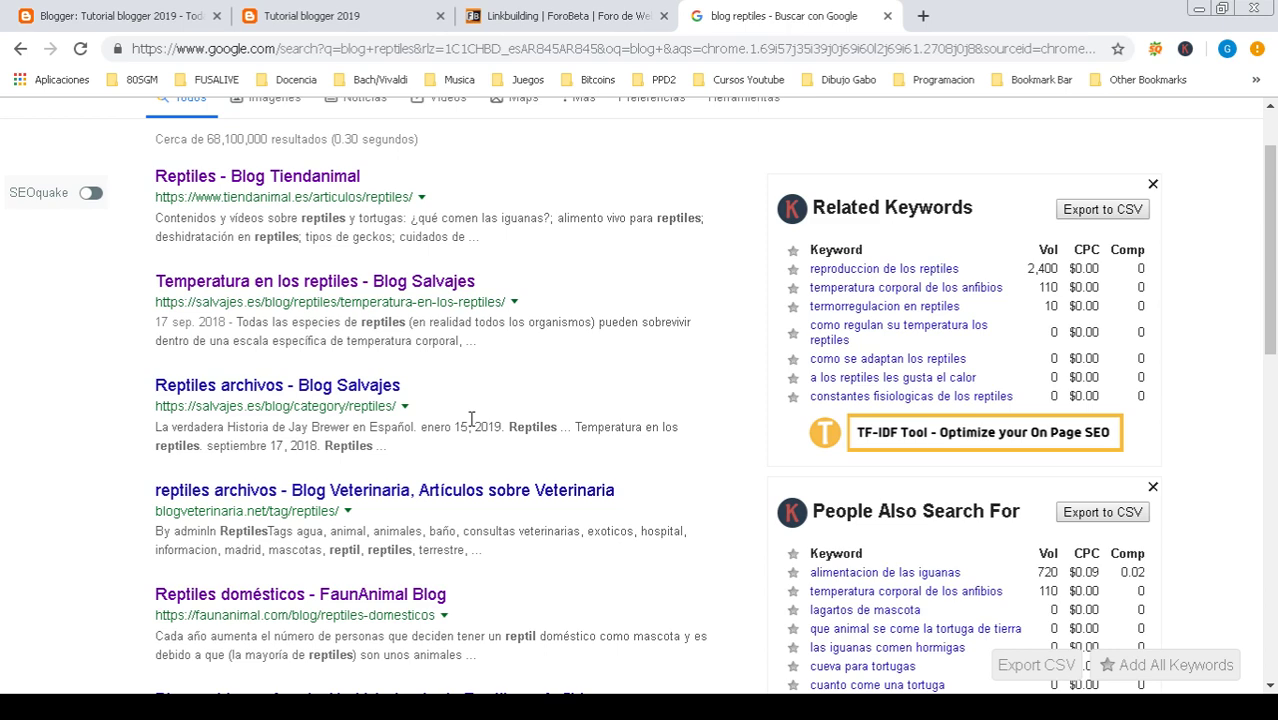
{"action": "scroll", "coordinate": [471, 418], "scroll_direction": "up", "scroll_amount": 1}
{"action": "scroll", "coordinate": [471, 418], "scroll_direction": "down", "scroll_amount": 3}
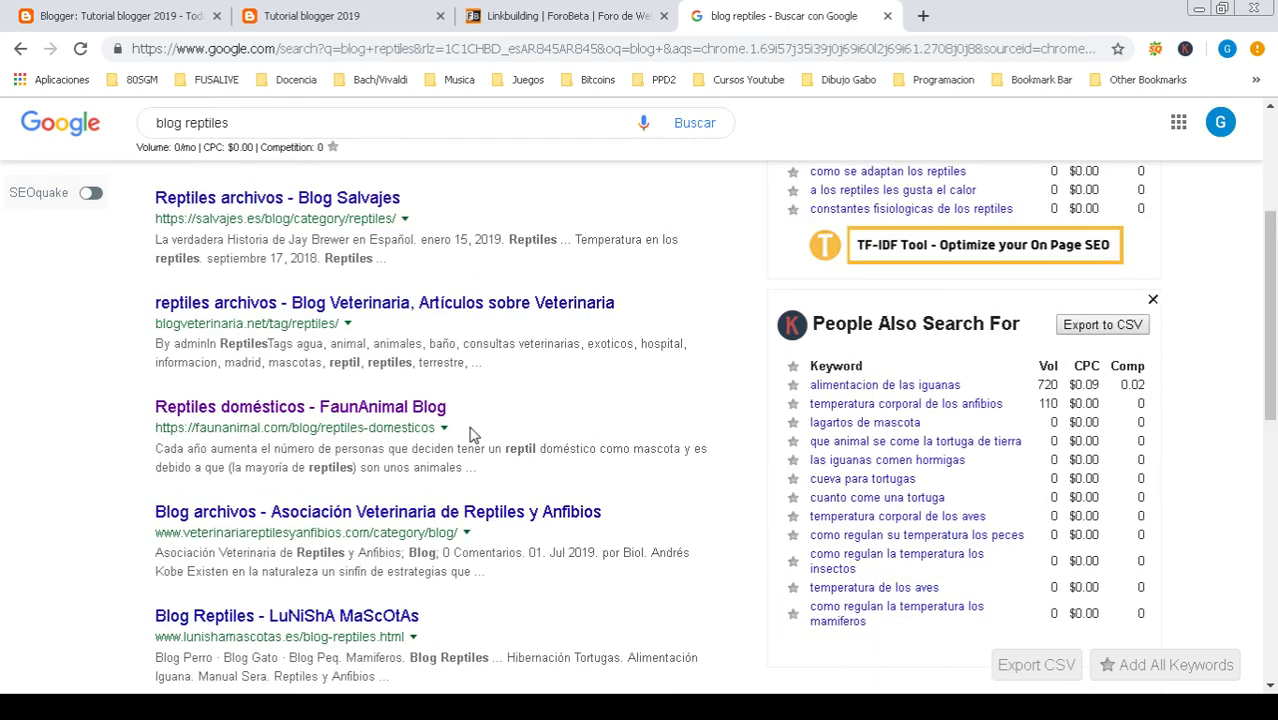
{"action": "scroll", "coordinate": [380, 432], "scroll_direction": "up", "scroll_amount": 3}
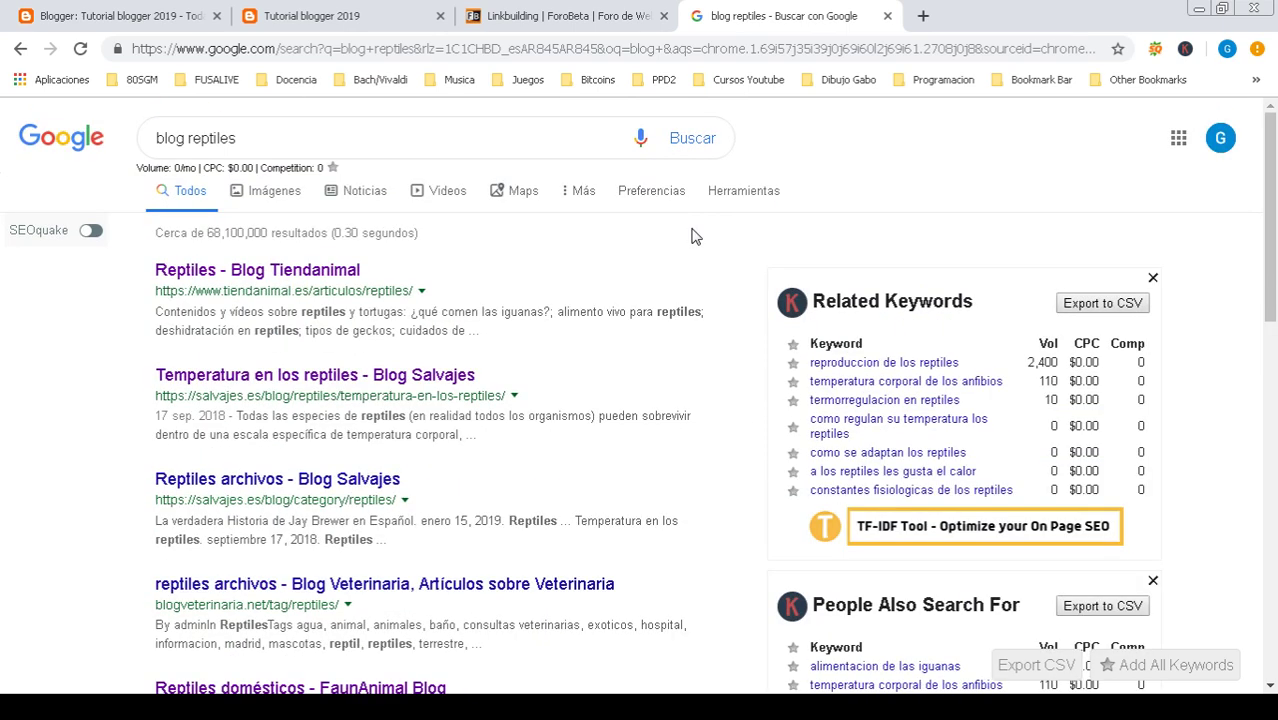
- Filter the "blog reptiles" Google results to pages from the last week (Última semana)
{"action": "left_click", "coordinate": [745, 192]}
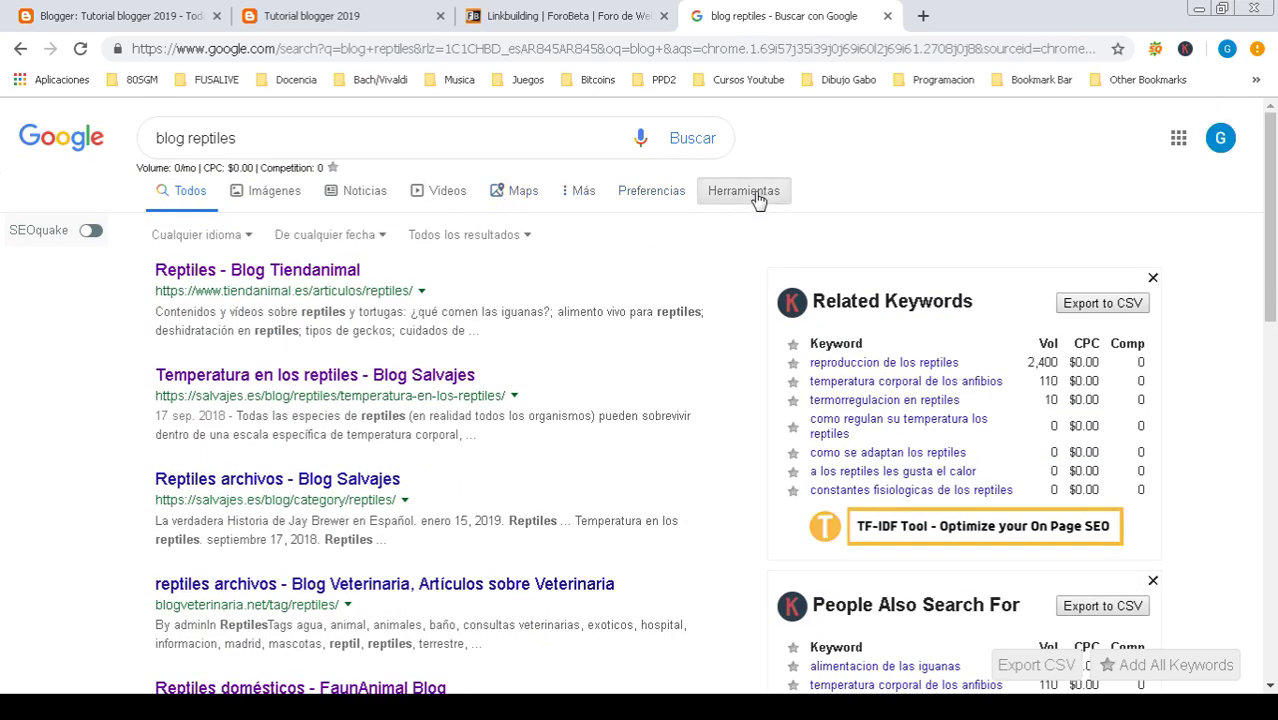
{"action": "left_click", "coordinate": [353, 244]}
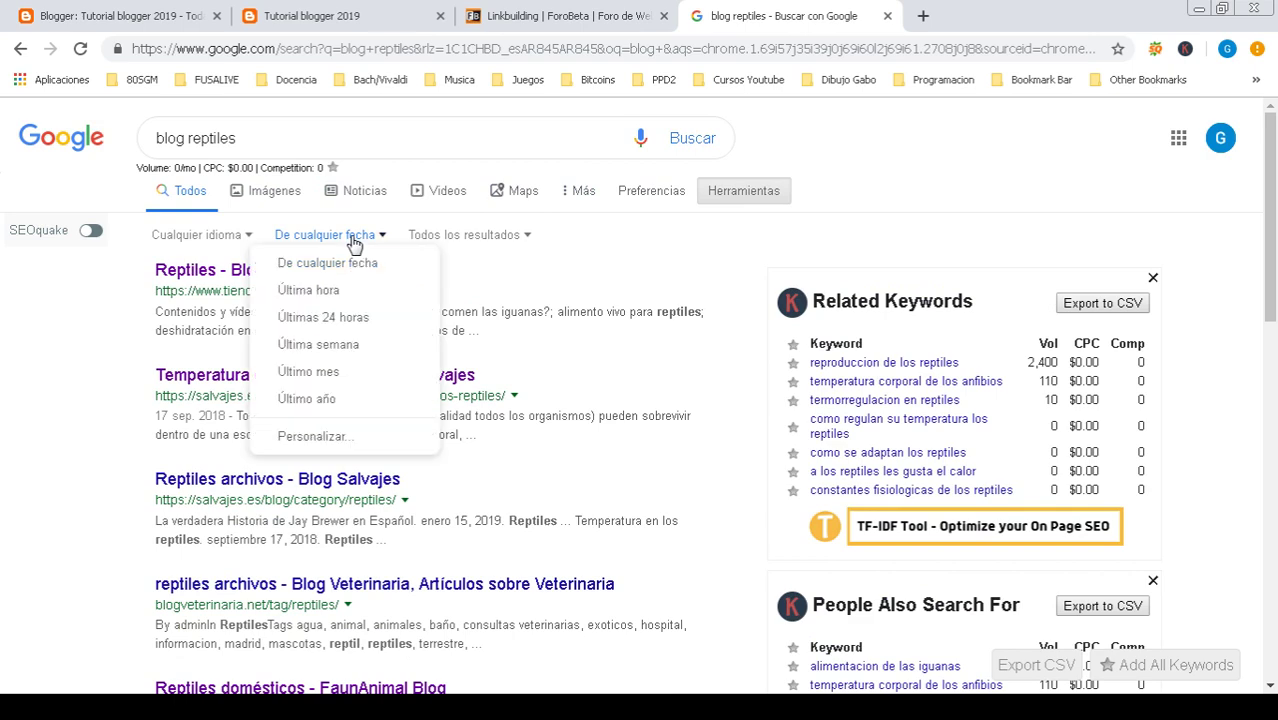
{"action": "left_click", "coordinate": [337, 350]}
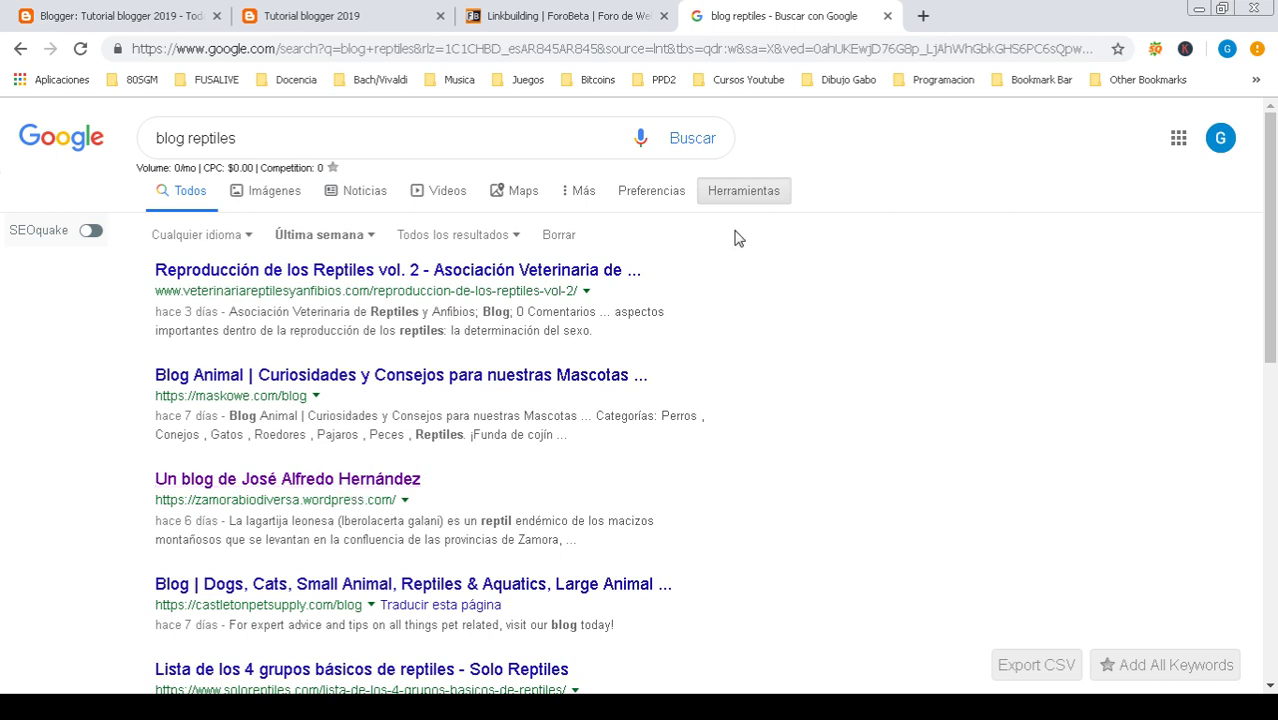
- Open the Zamora BioDiversa blog from the results and check the months listed in its Entradas recientes archive
{"action": "left_click", "coordinate": [248, 482]}
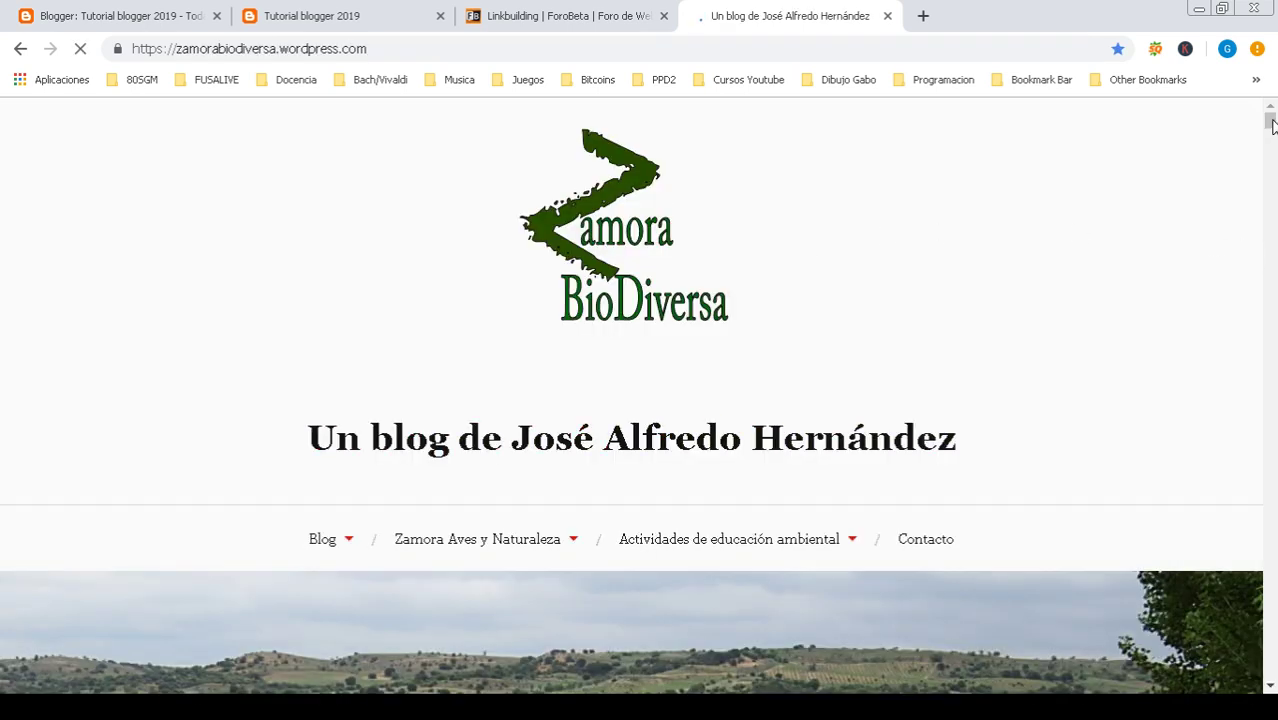
{"action": "scroll", "coordinate": [1274, 146], "scroll_direction": "down", "scroll_amount": 10}
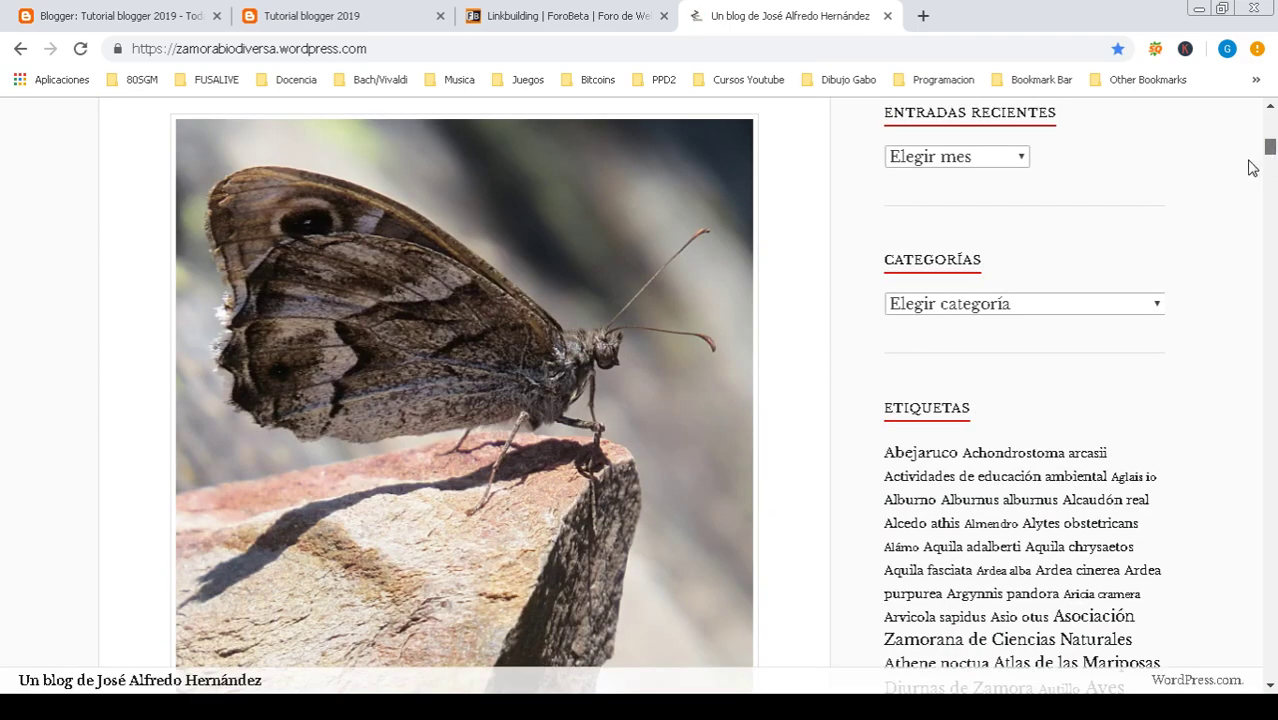
{"action": "left_click", "coordinate": [1020, 160]}
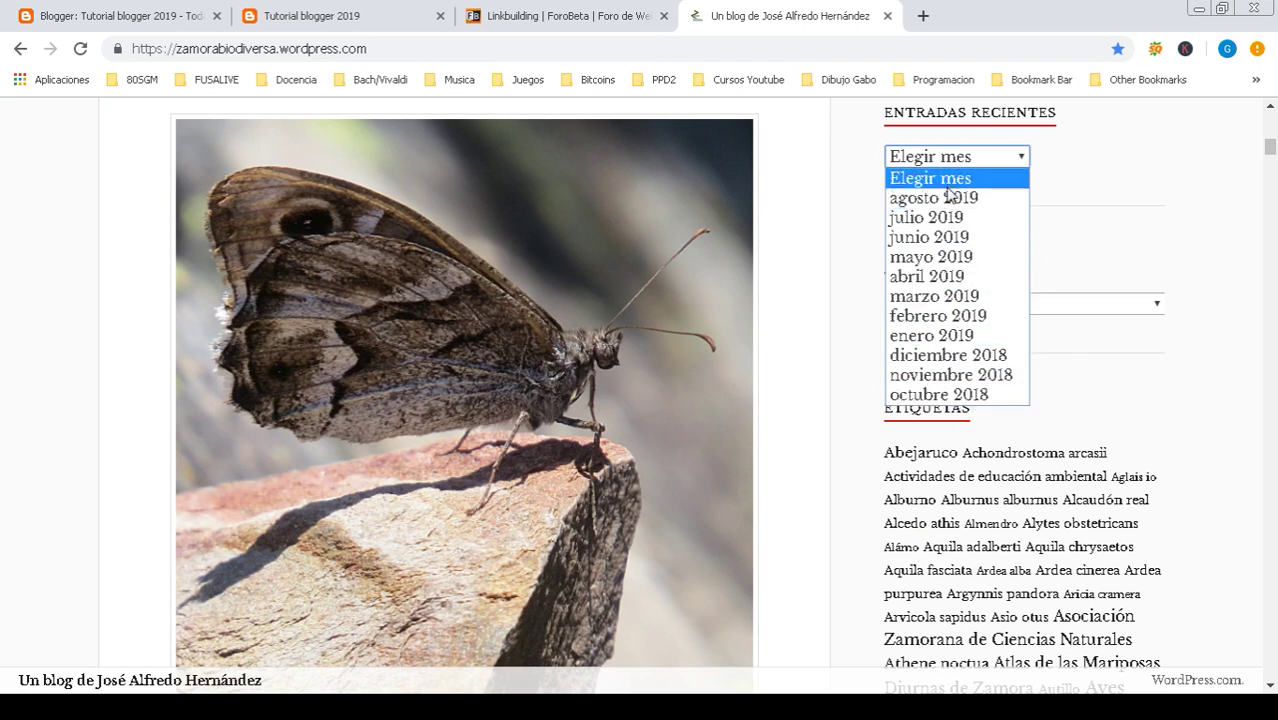
{"action": "left_click", "coordinate": [1142, 150]}
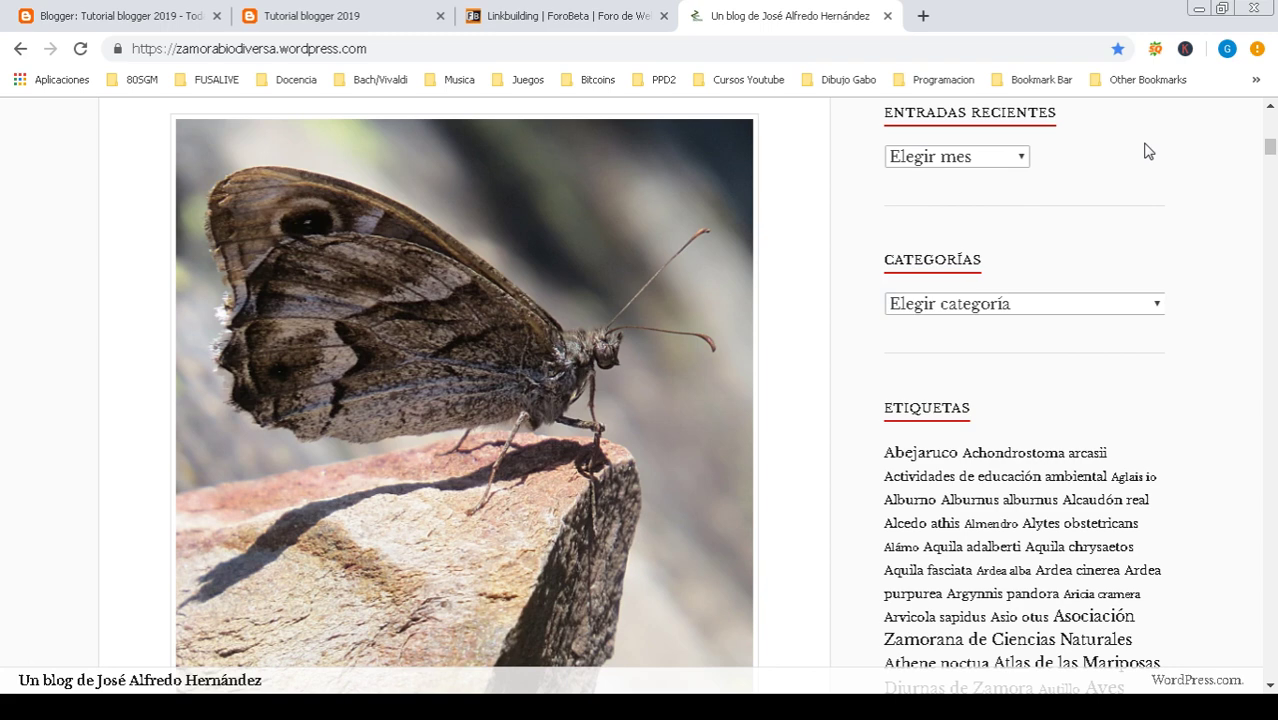
- Check the Zamora BioDiversa blog's backlinks in SEOquake with the scope set to URL, and look through its posts
{"action": "left_click", "coordinate": [1155, 49]}
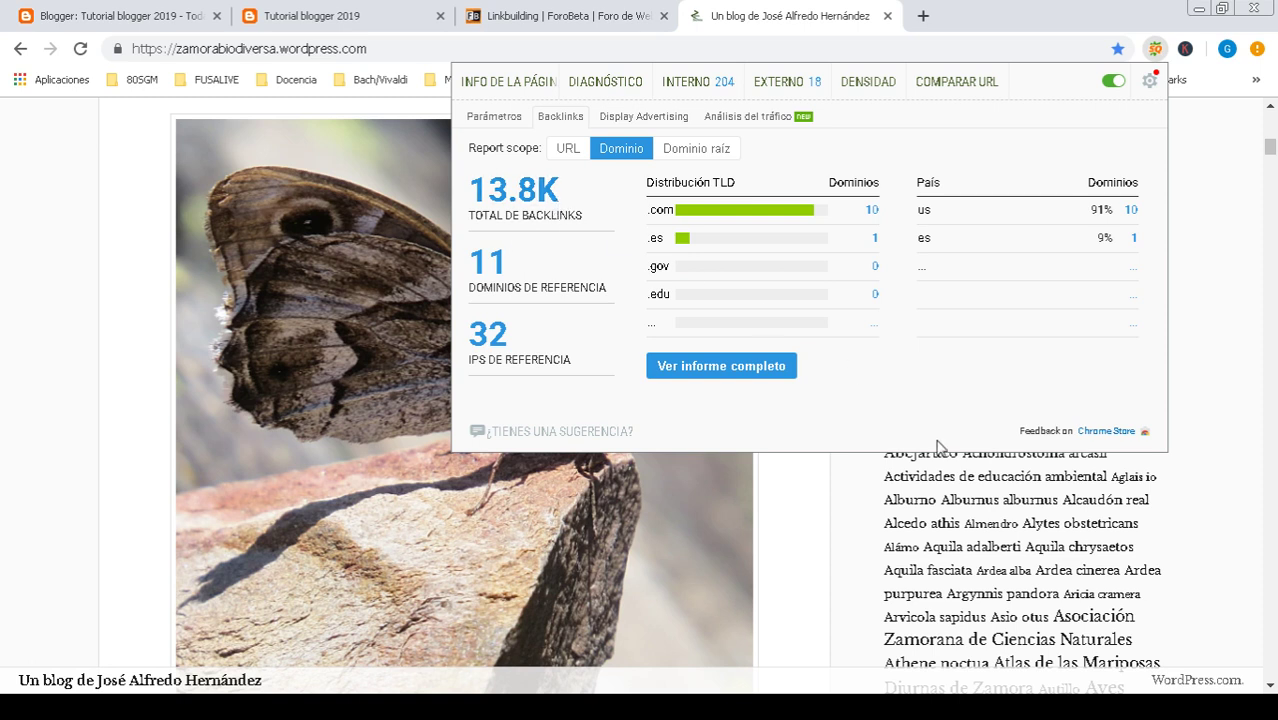
{"action": "left_click", "coordinate": [566, 152]}
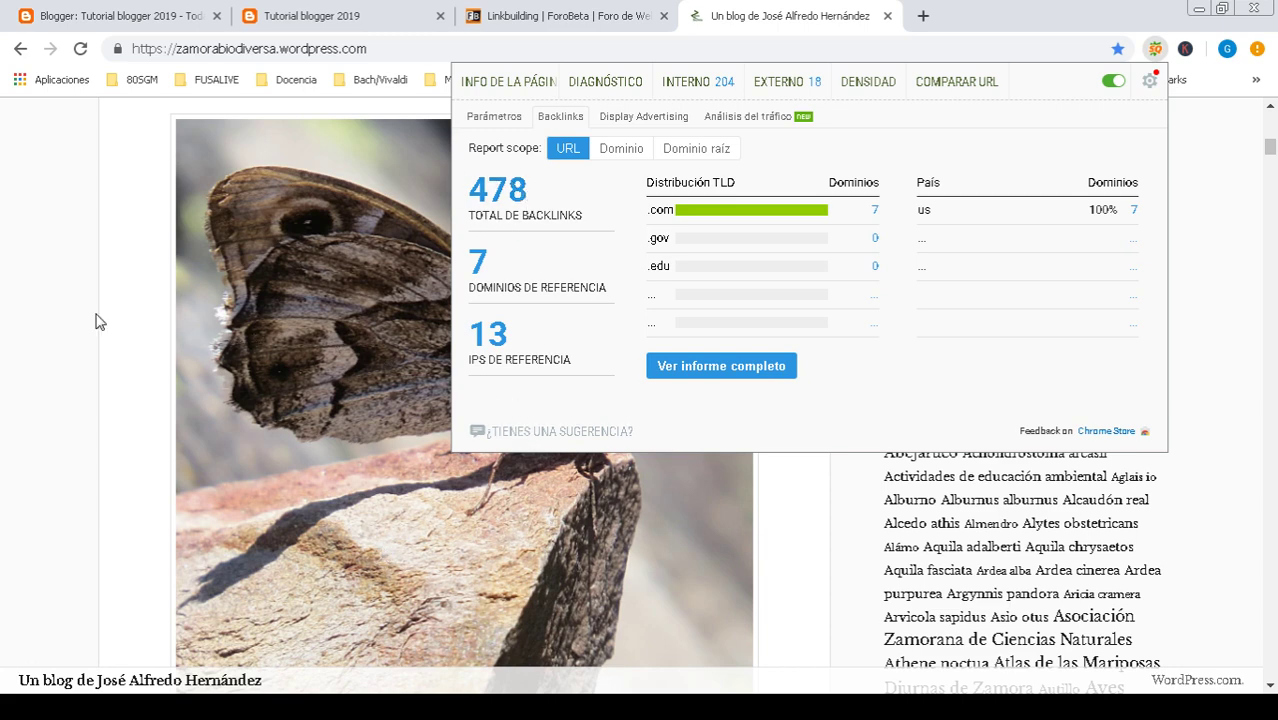
{"action": "left_click", "coordinate": [59, 309]}
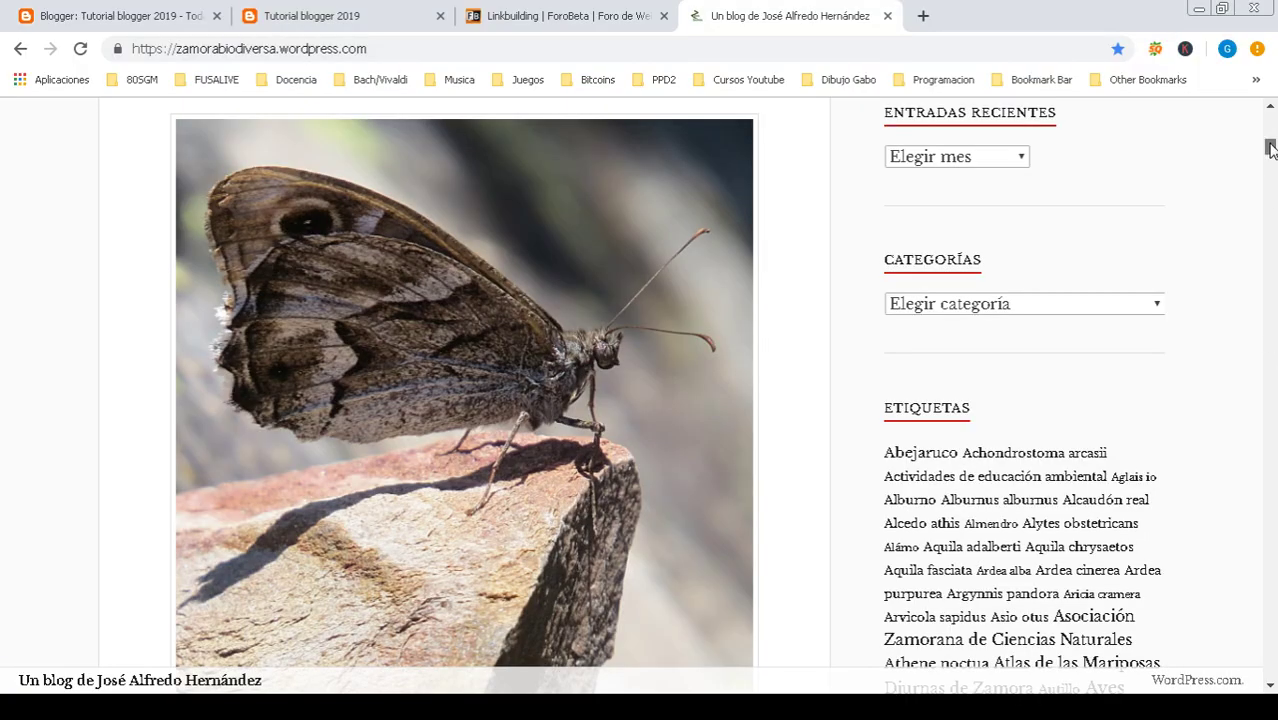
{"action": "left_click_drag", "start_coordinate": [1270, 147], "coordinate": [1270, 252]}
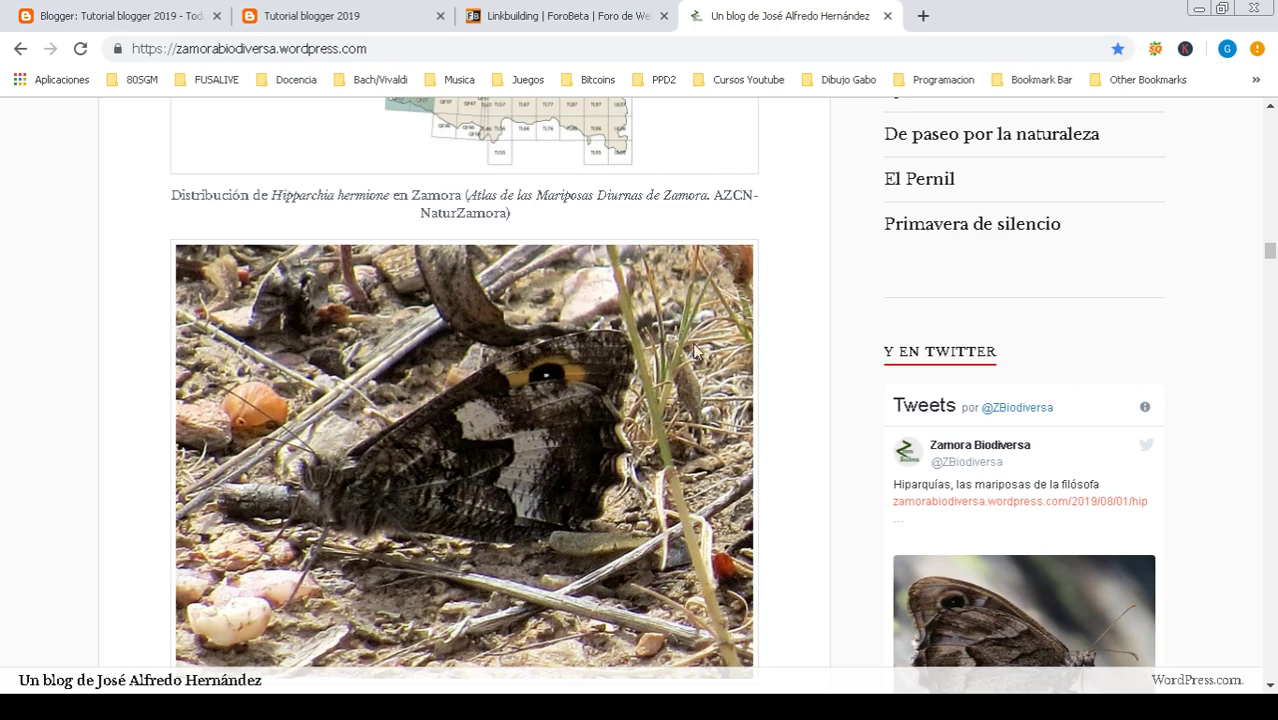
{"action": "left_click_drag", "start_coordinate": [1270, 251], "coordinate": [1252, 408]}
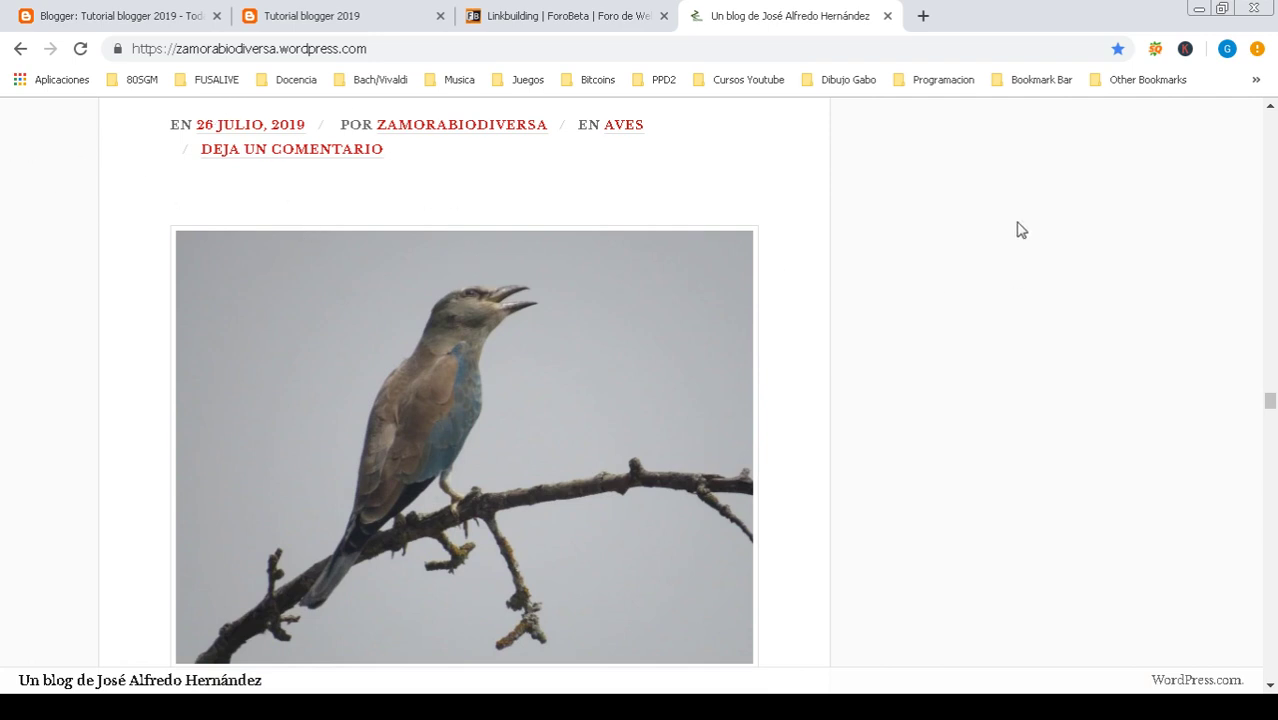
- Revisit ForoBeta's Linkbuilding forum briefly and close its tab, keeping the Zamora BioDiversa blog open
{"action": "left_click", "coordinate": [533, 14]}
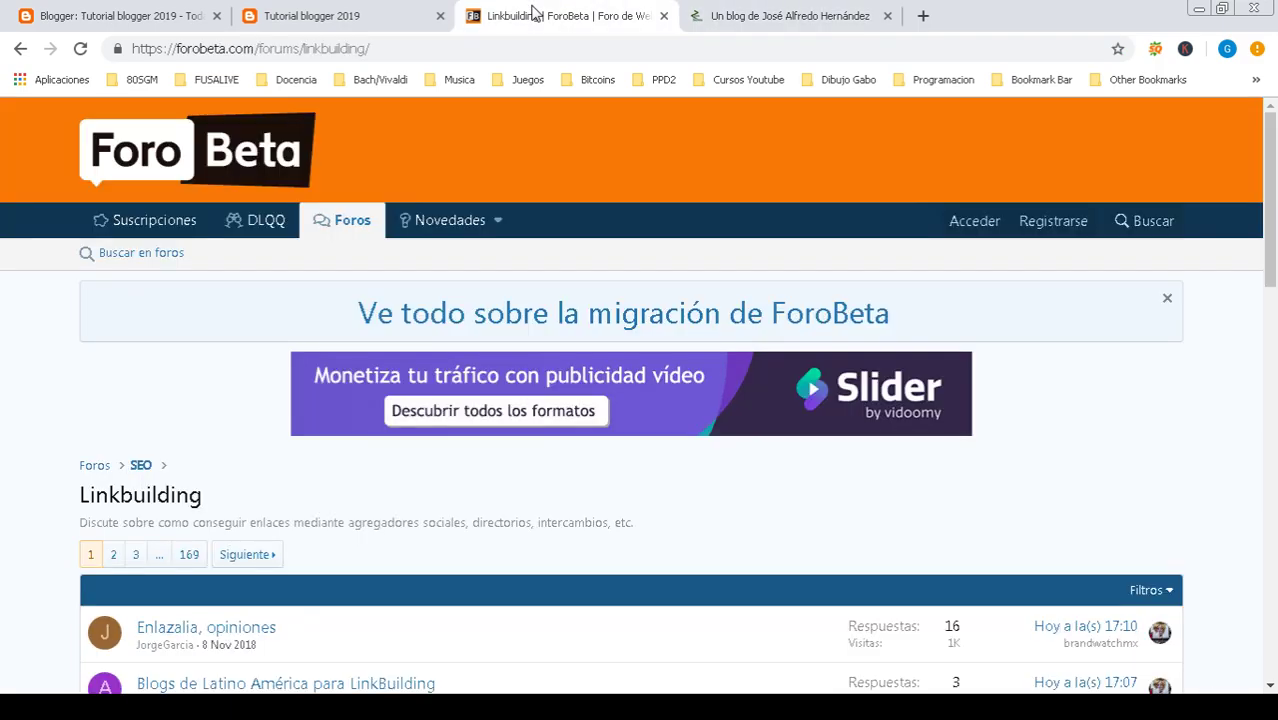
{"action": "left_click_drag", "start_coordinate": [1265, 147], "coordinate": [914, 176]}
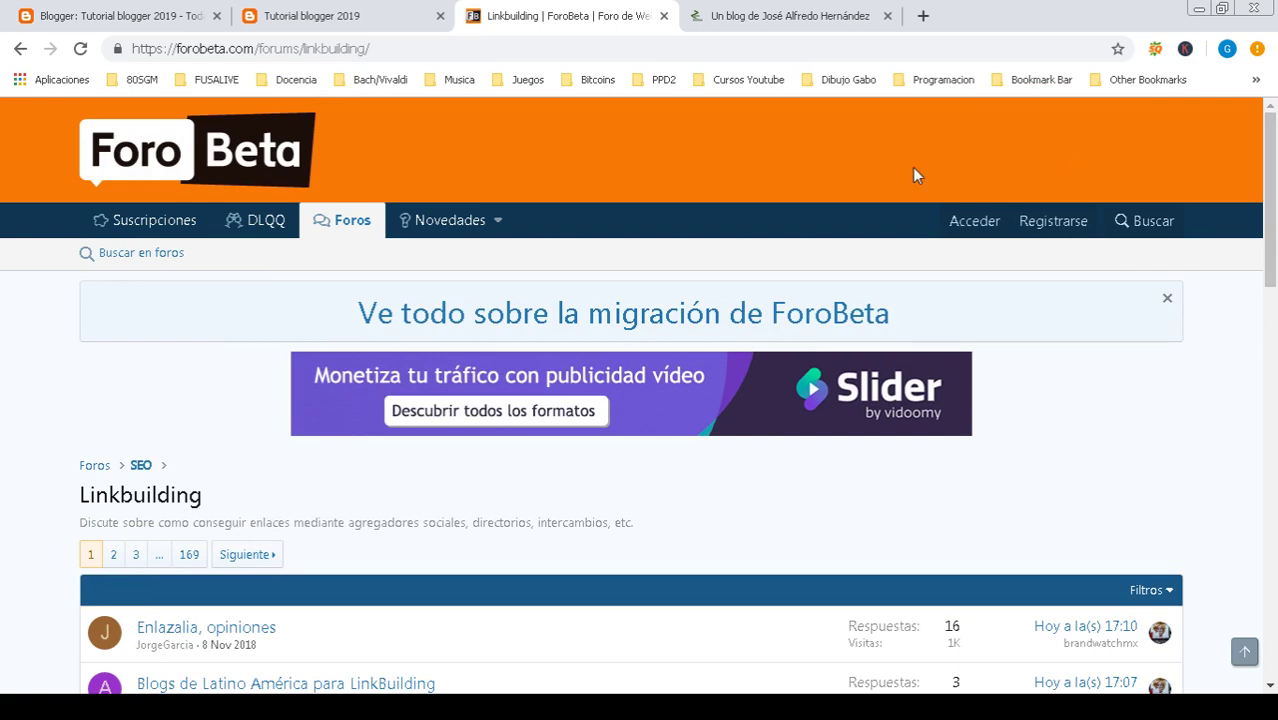
{"action": "left_click", "coordinate": [764, 14]}
{"action": "left_click", "coordinate": [545, 22]}
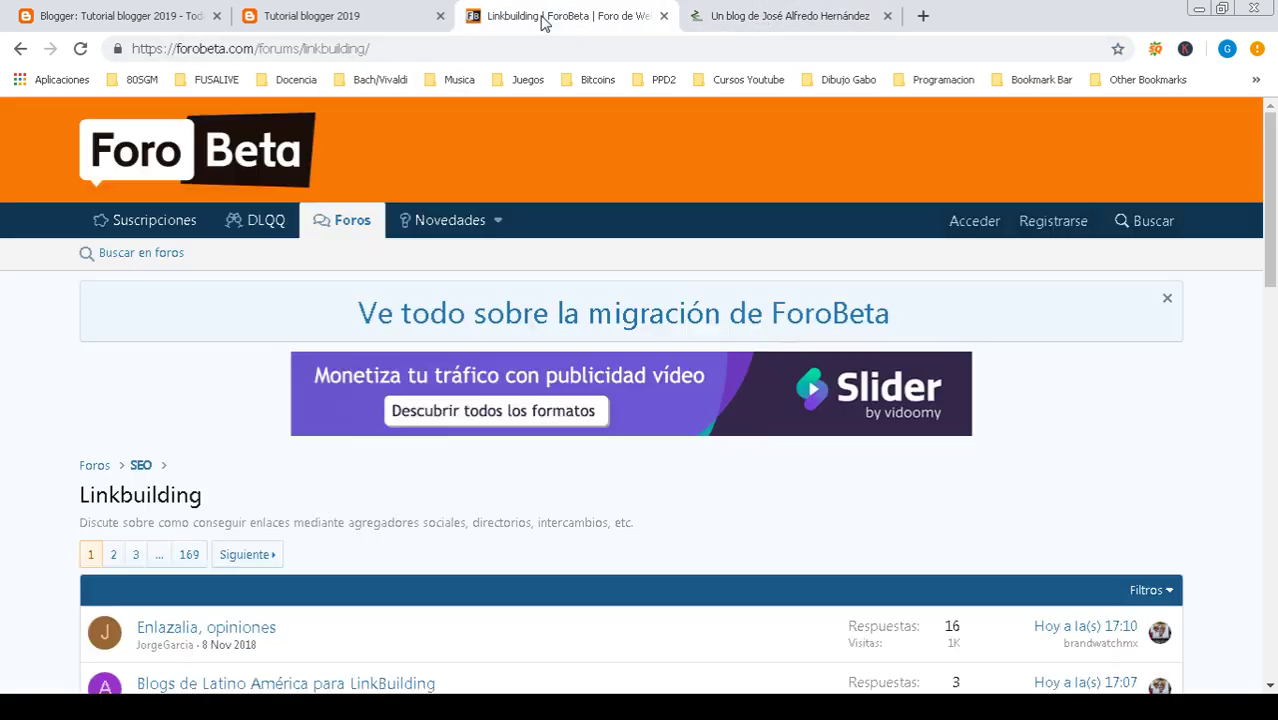
{"action": "left_click", "coordinate": [778, 18]}
{"action": "left_click", "coordinate": [664, 16]}
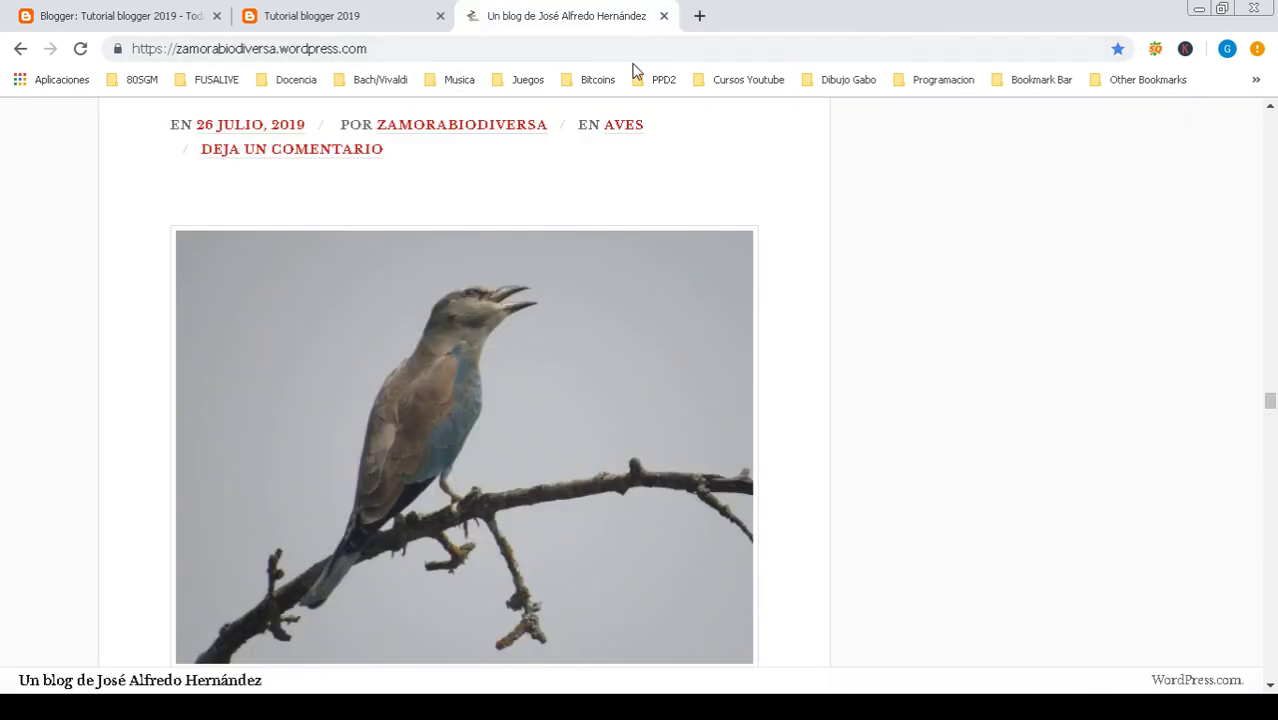
- Compare the Tutorial blogger 2019 blog with the Zamora BioDiversa blog by switching between the two
{"action": "left_click", "coordinate": [350, 16]}
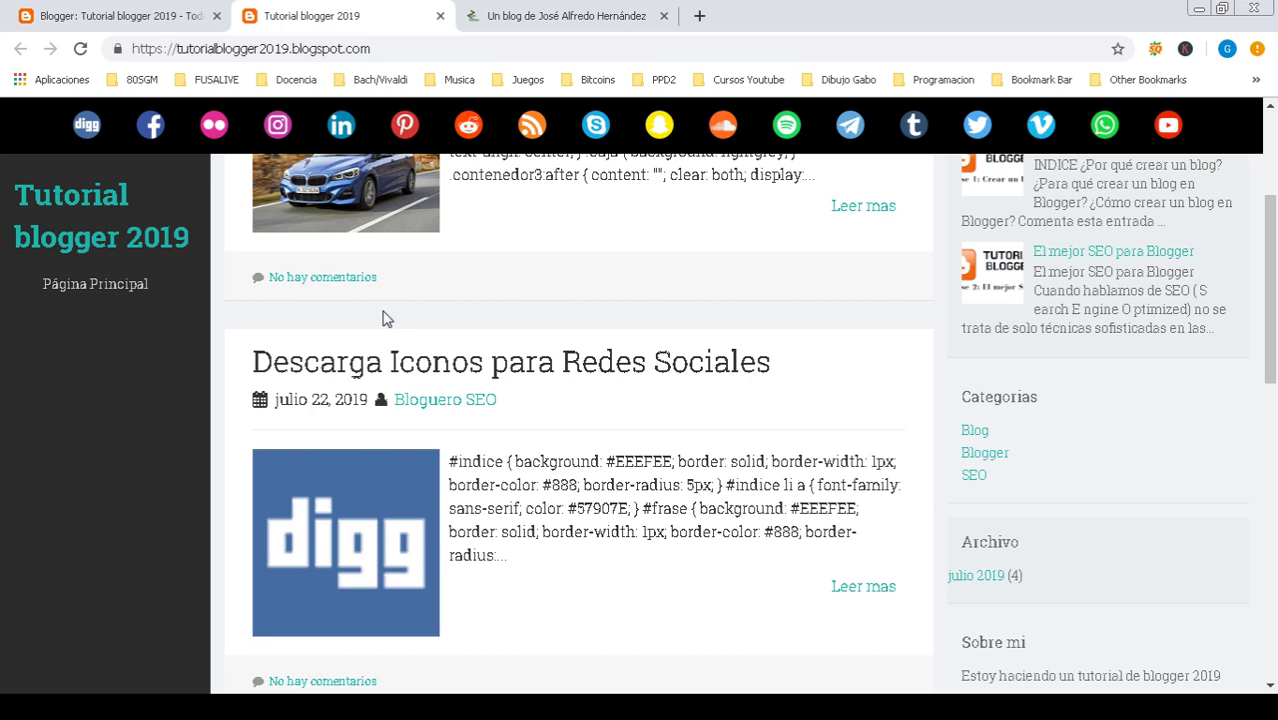
{"action": "left_click", "coordinate": [553, 18]}
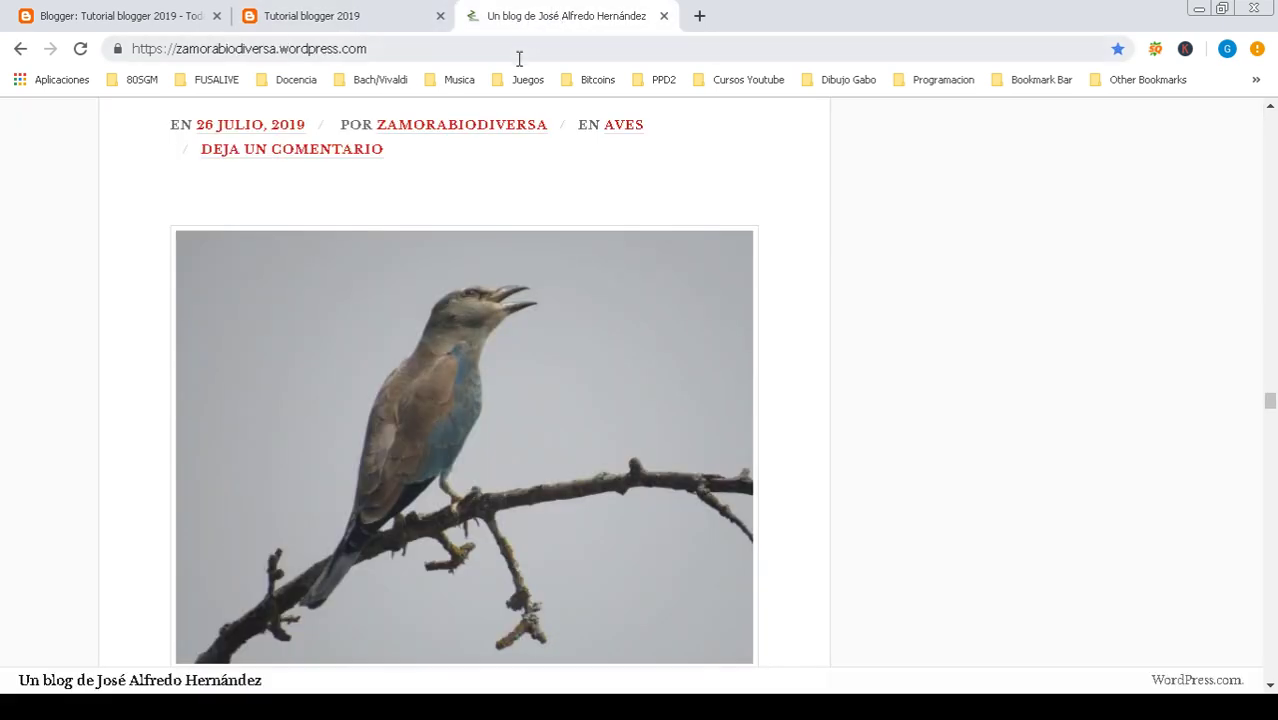
{"action": "left_click", "coordinate": [370, 10]}
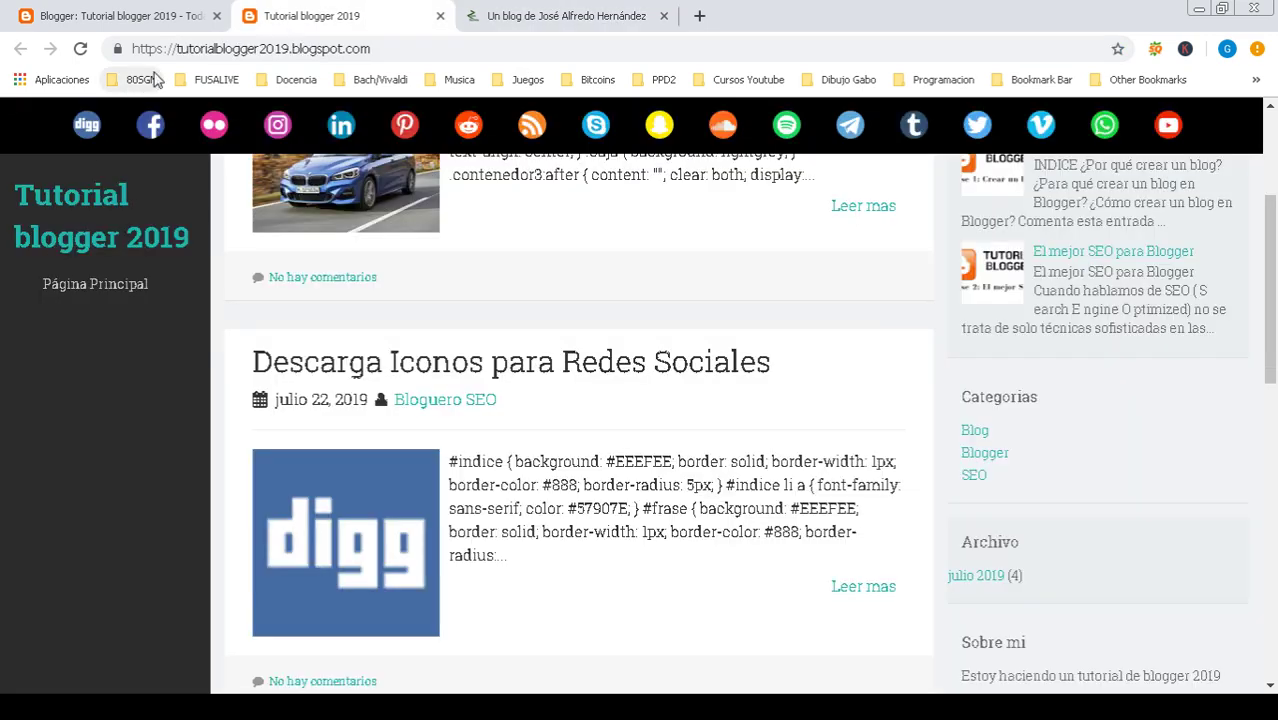
{"action": "left_click", "coordinate": [488, 25]}
{"action": "left_click", "coordinate": [333, 22]}
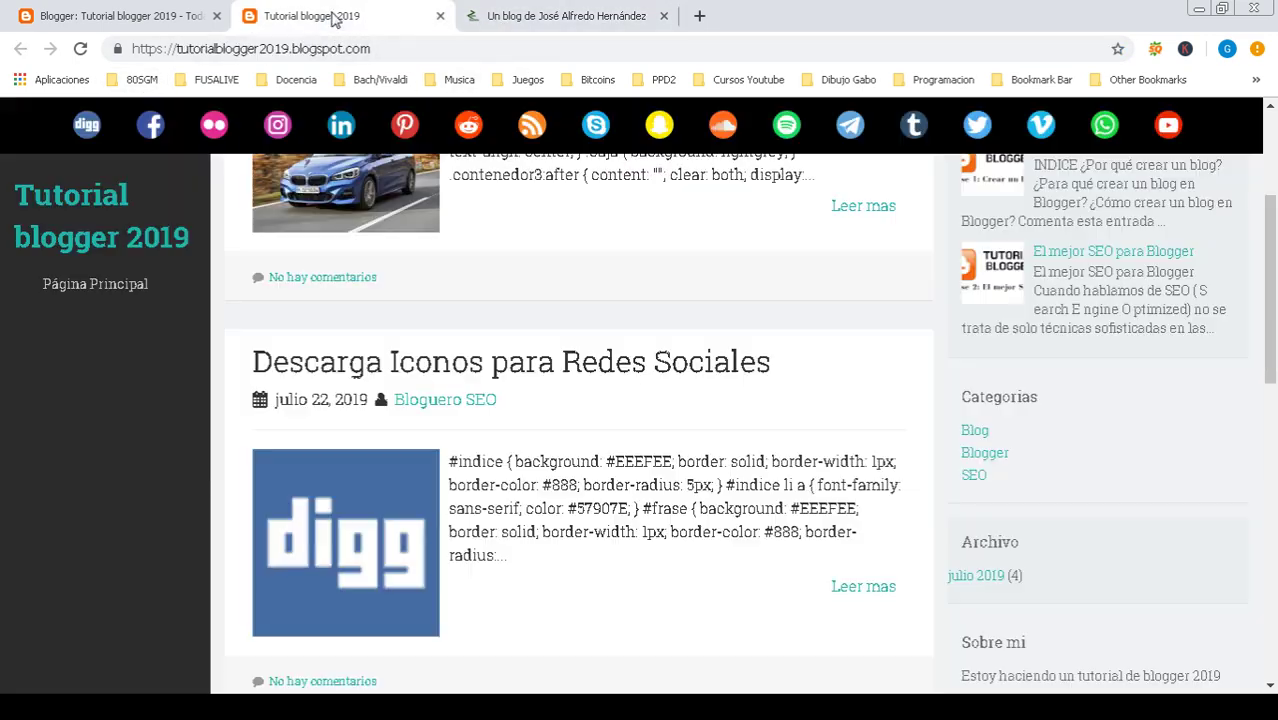
{"action": "left_click", "coordinate": [505, 22]}
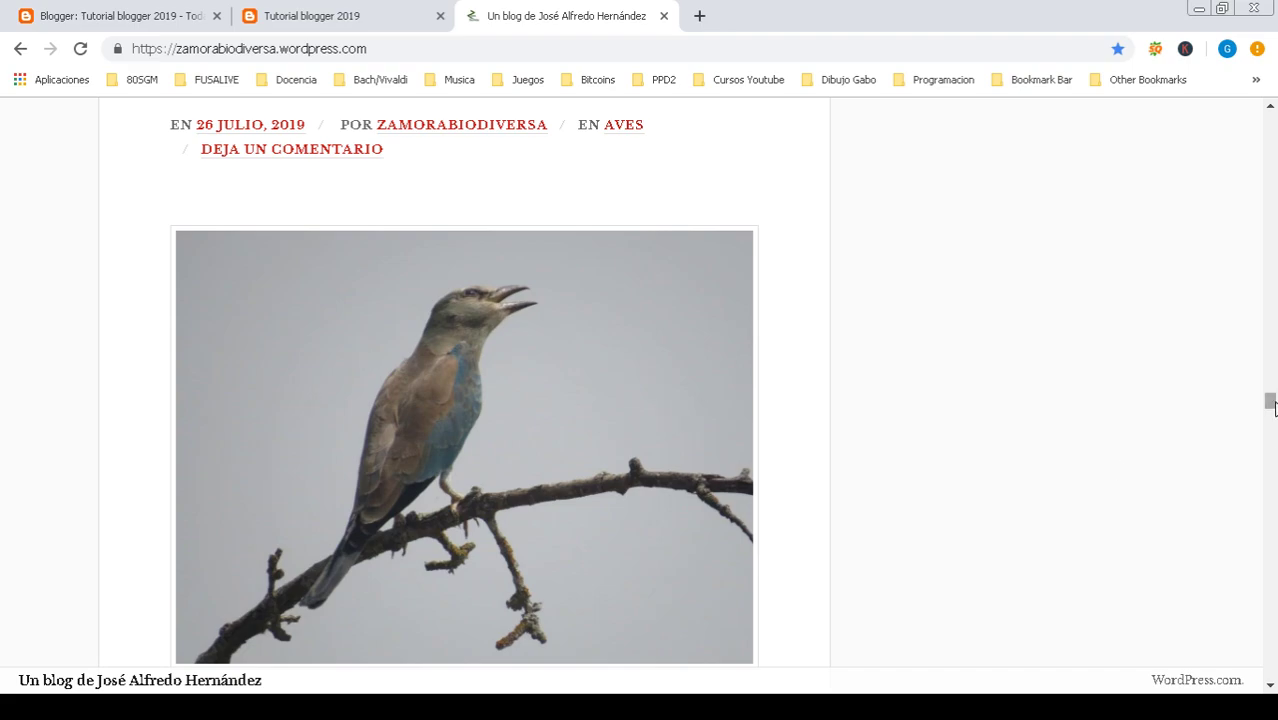
- Read through the Zamora BioDiversa posts, highlight the opening lines about the martinete común, and go back up to the newest post
{"action": "left_click_drag", "start_coordinate": [1270, 403], "coordinate": [1269, 355]}
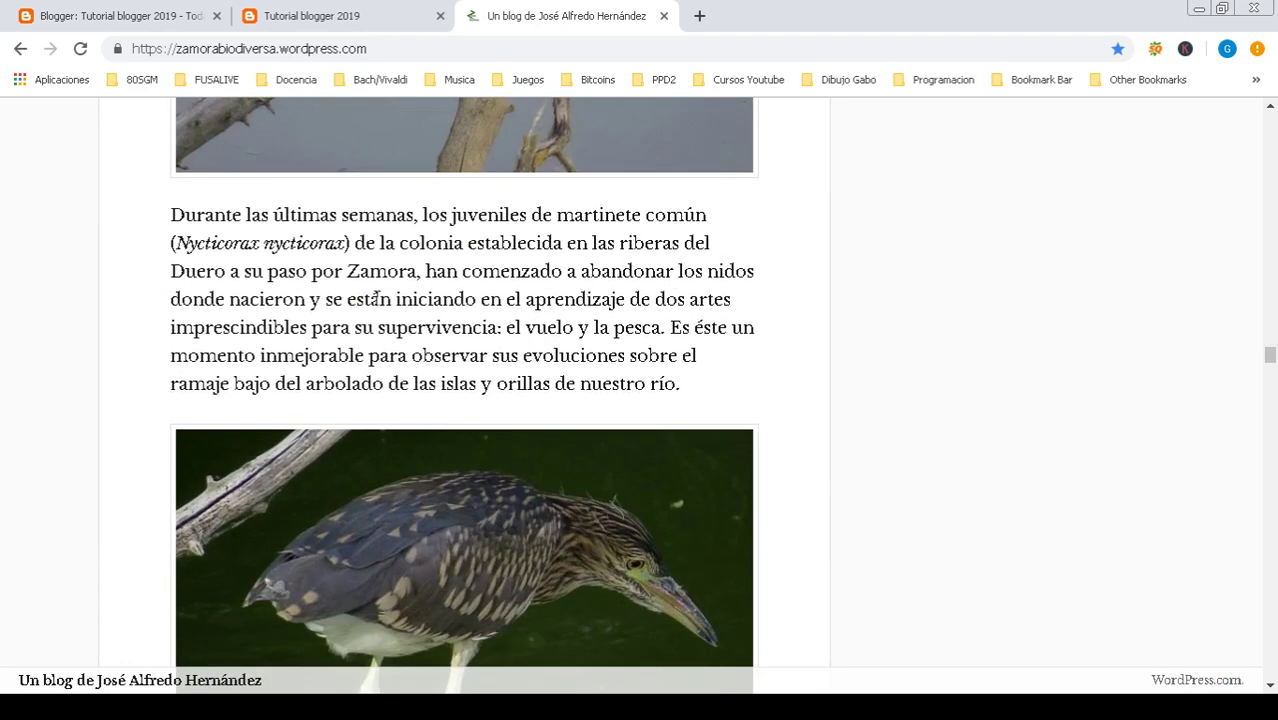
{"action": "left_click_drag", "start_coordinate": [173, 214], "coordinate": [751, 254]}
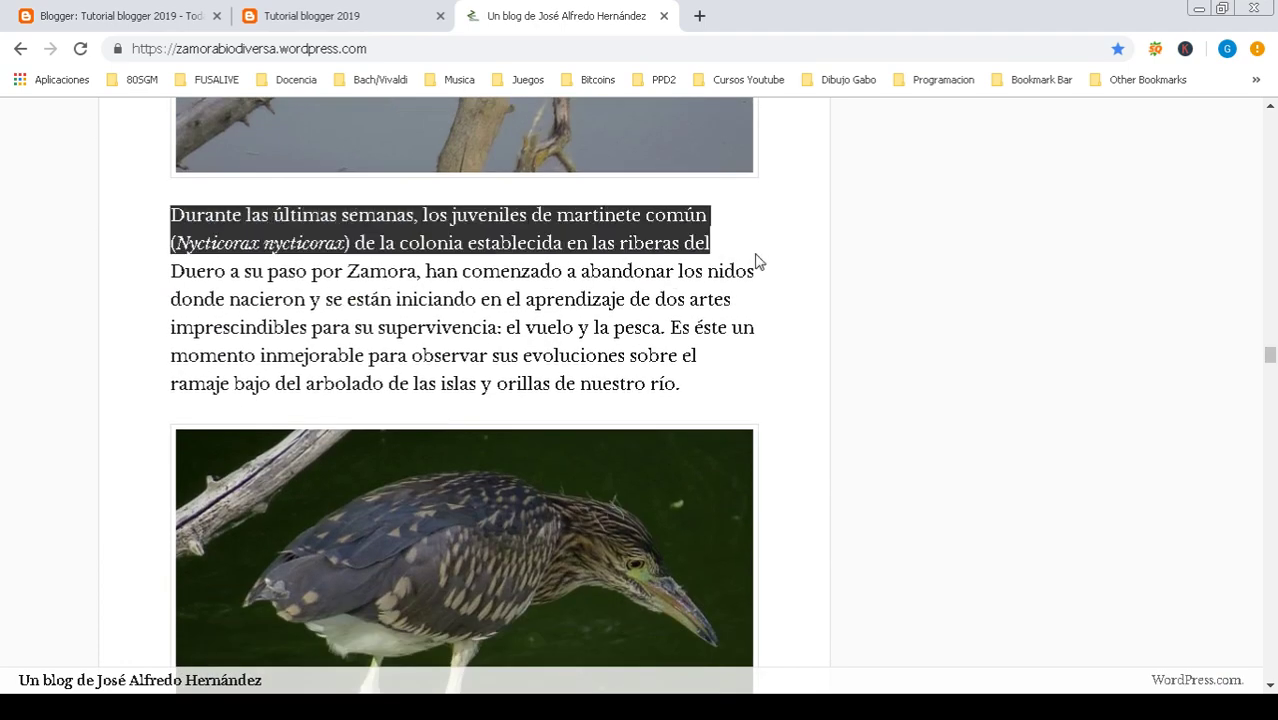
{"action": "left_click_drag", "start_coordinate": [756, 263], "coordinate": [757, 264]}
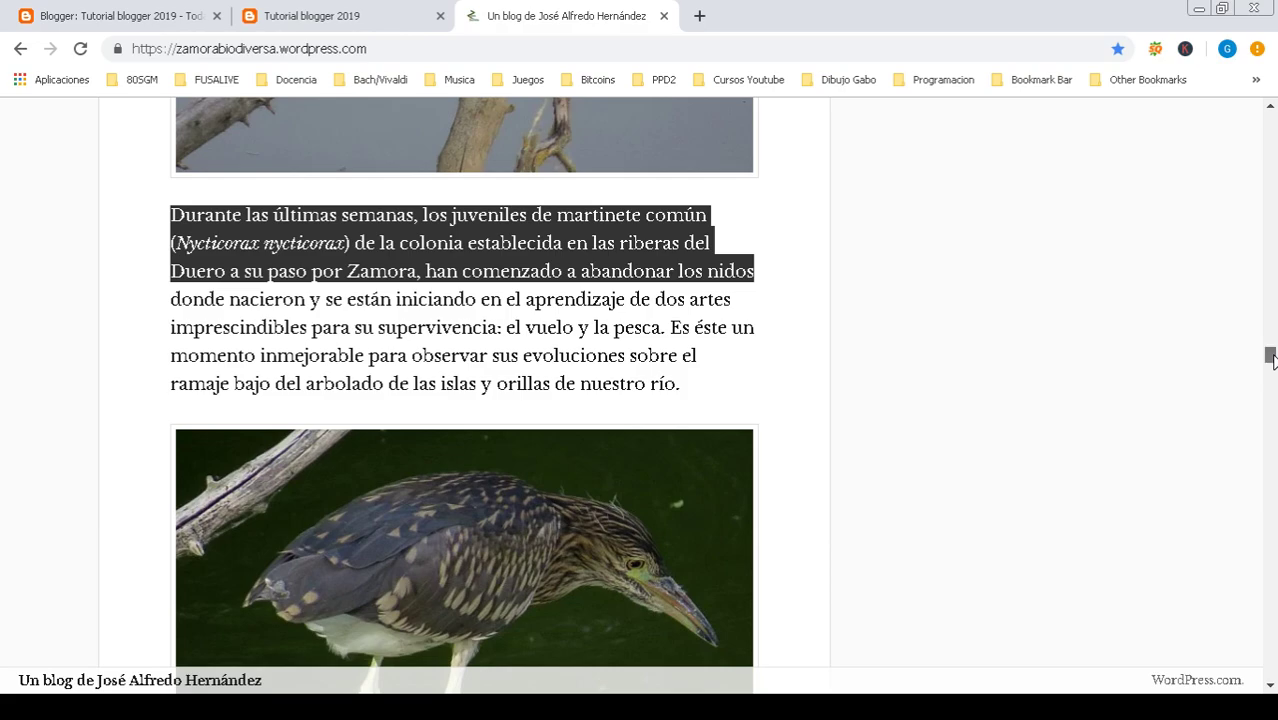
{"action": "left_click_drag", "start_coordinate": [1270, 357], "coordinate": [1180, 313]}
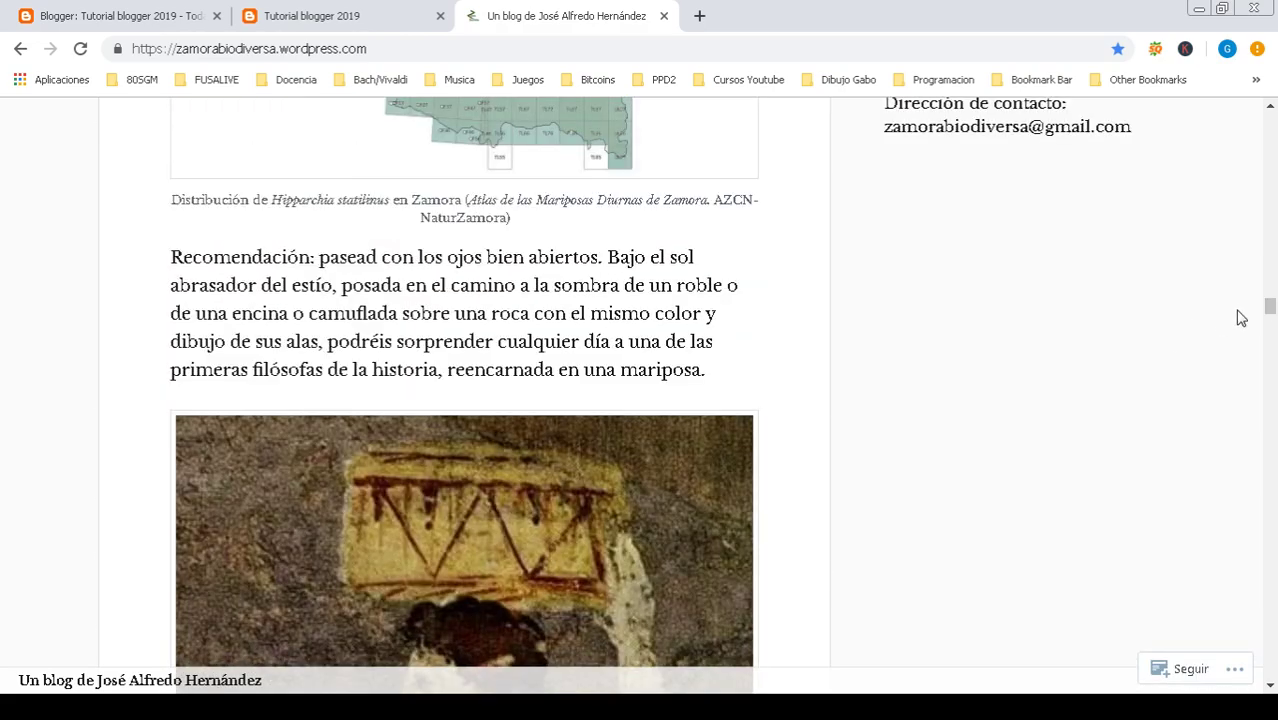
{"action": "left_click_drag", "start_coordinate": [1270, 310], "coordinate": [1270, 274]}
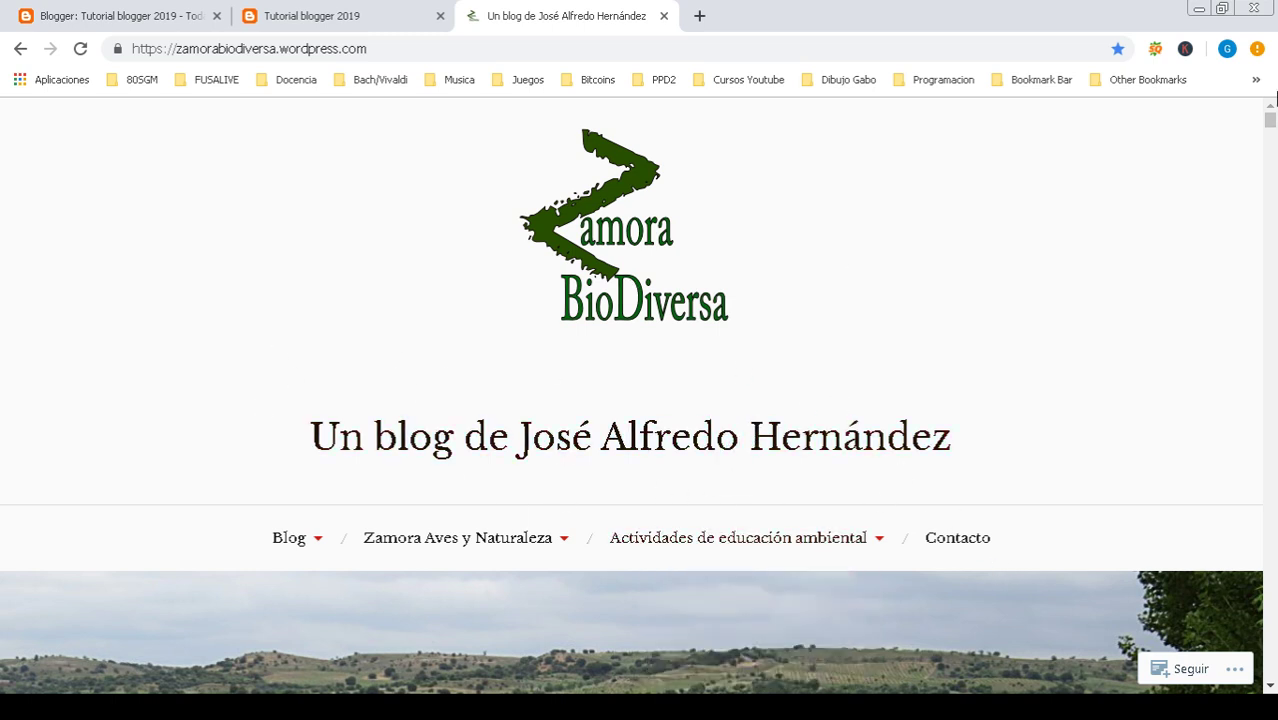
{"action": "mouse_move", "coordinate": [1271, 121]}
{"action": "left_mouse_down"}
{"action": "mouse_move", "coordinate": [1270, 271]}
{"action": "mouse_move", "coordinate": [1256, 120]}
{"action": "left_mouse_up"}
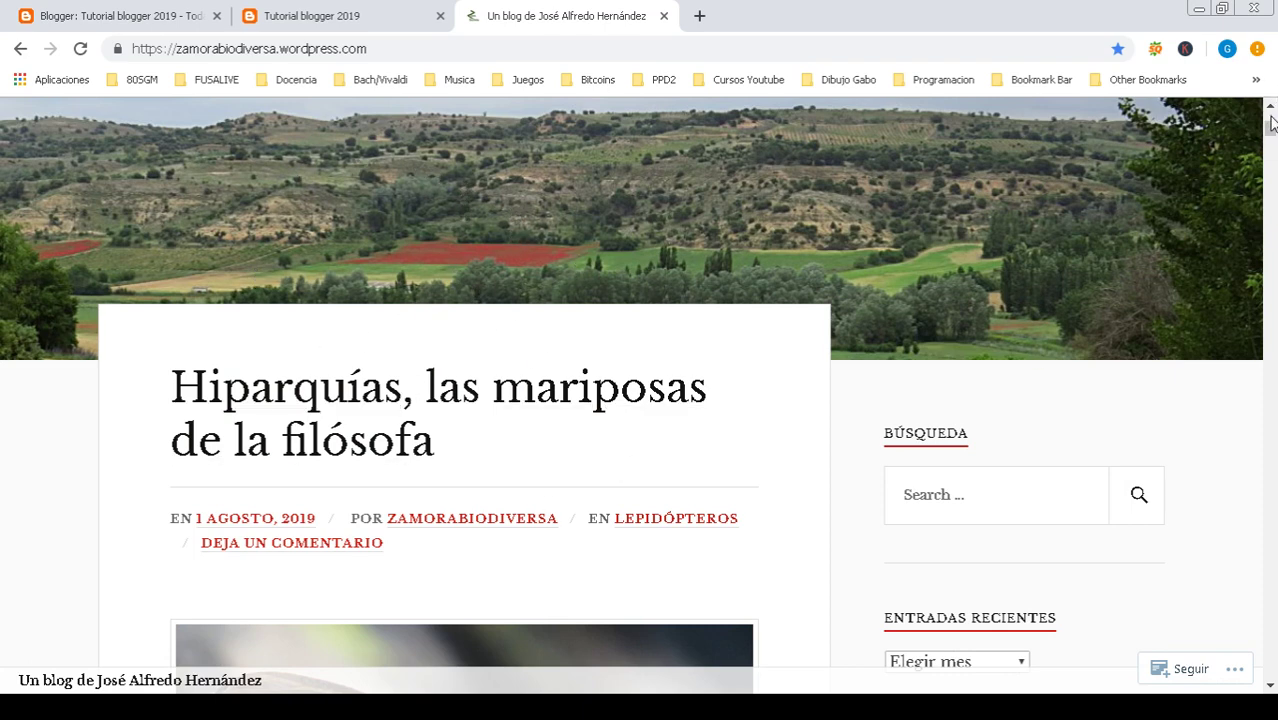
{"action": "mouse_move", "coordinate": [1272, 122]}
{"action": "left_mouse_down"}
{"action": "mouse_move", "coordinate": [1272, 147]}
{"action": "mouse_move", "coordinate": [1272, 104]}
{"action": "left_mouse_up"}
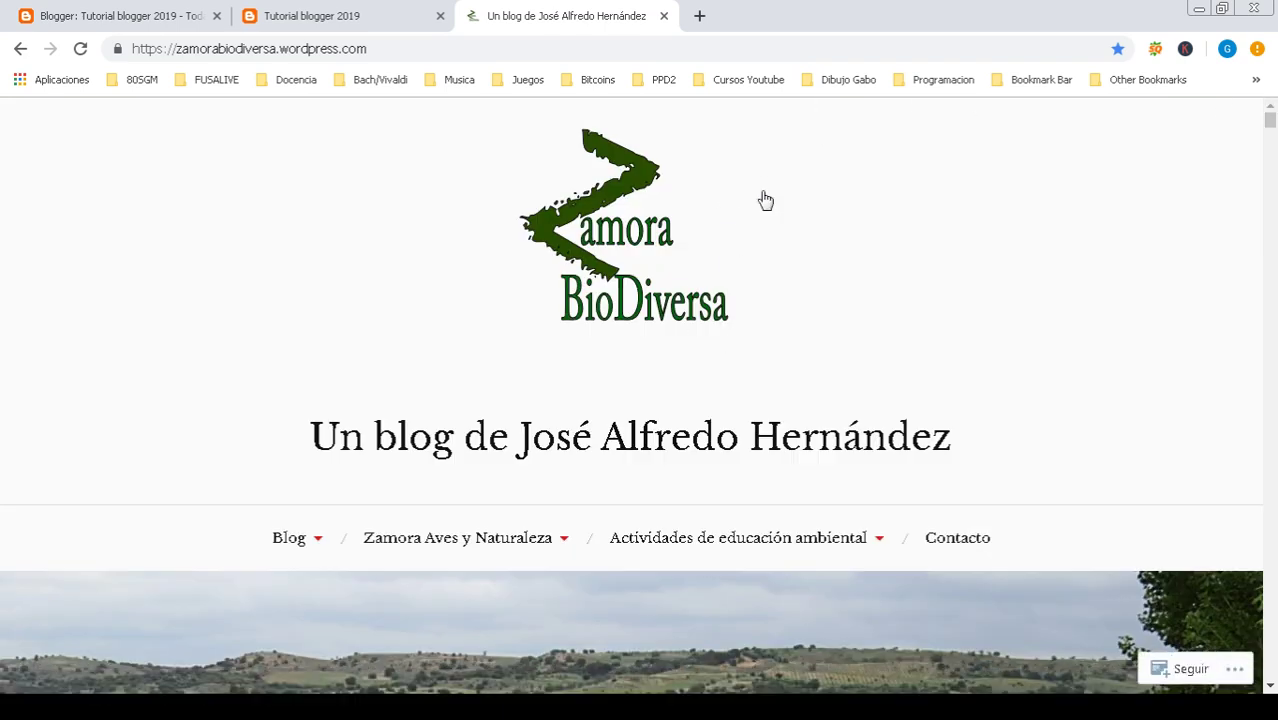
{"action": "left_click", "coordinate": [1272, 183]}
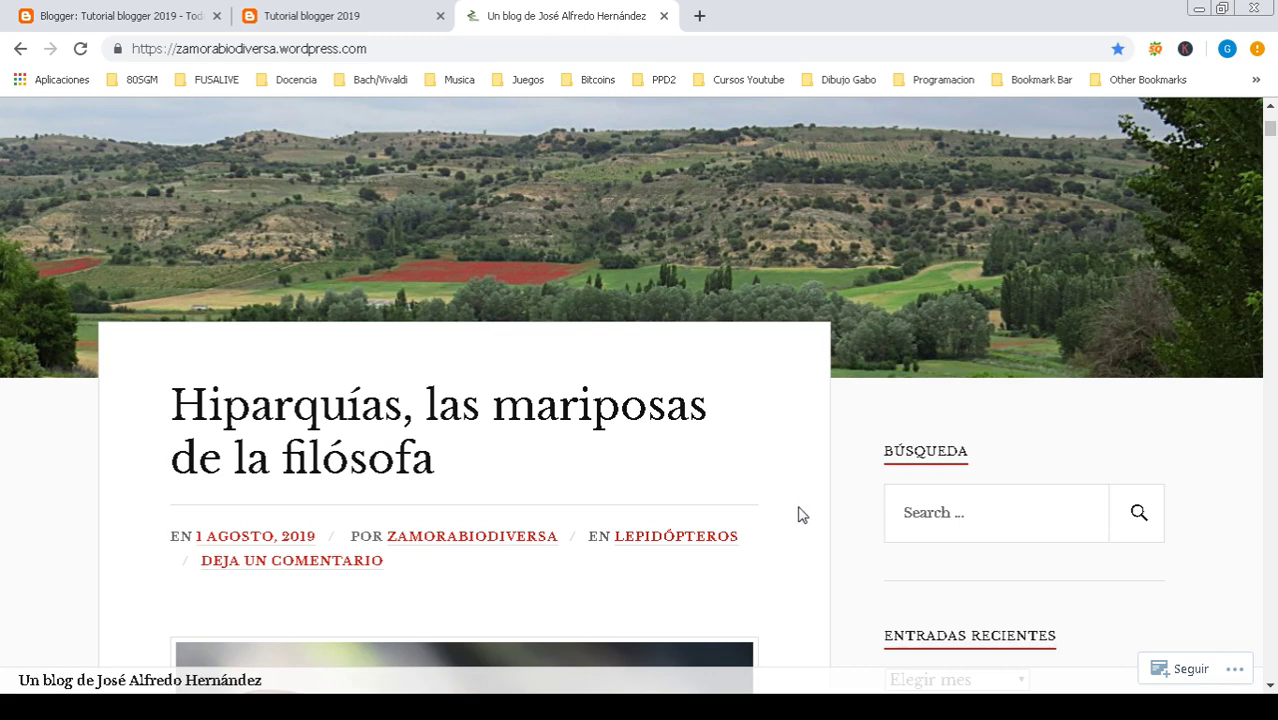
- Return to the last-week Google results and select the "blog reptiles" query text
{"action": "left_click", "coordinate": [20, 52]}
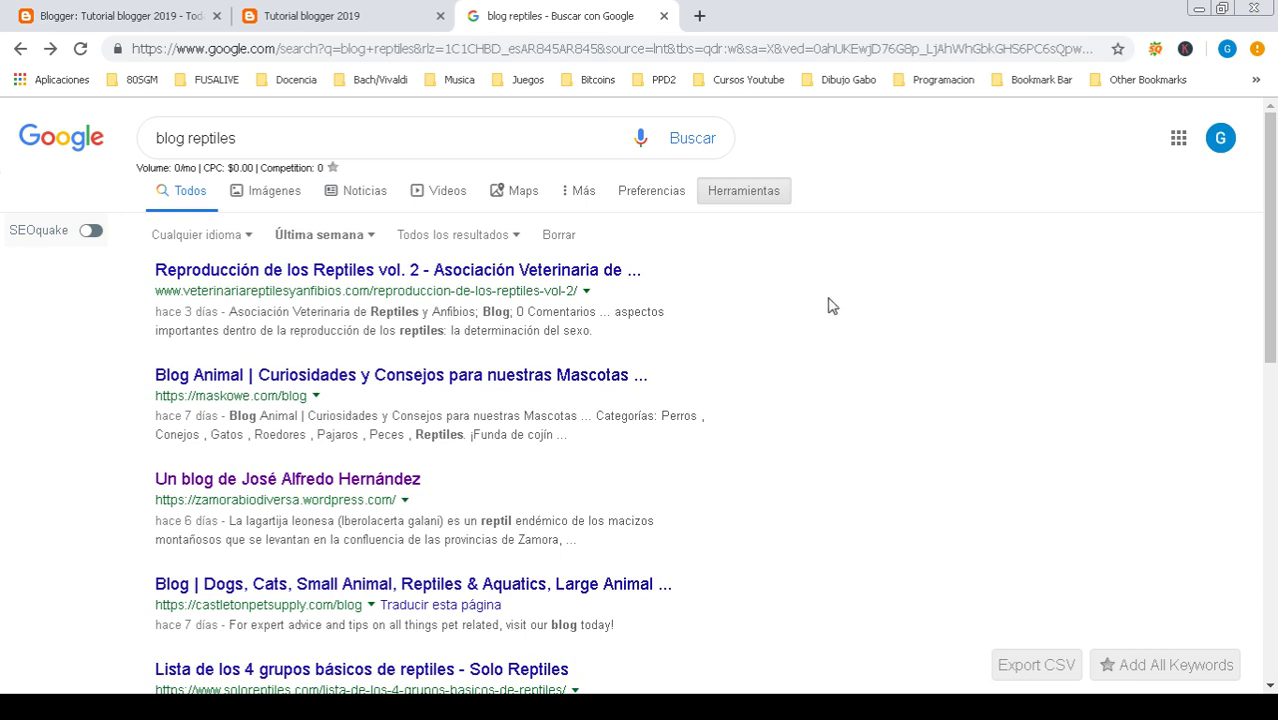
{"action": "mouse_move", "coordinate": [280, 140]}
{"action": "left_mouse_down"}
{"action": "mouse_move", "coordinate": [168, 150]}
{"action": "mouse_move", "coordinate": [280, 132]}
{"action": "left_mouse_up"}
{"action": "left_click", "coordinate": [175, 140]}
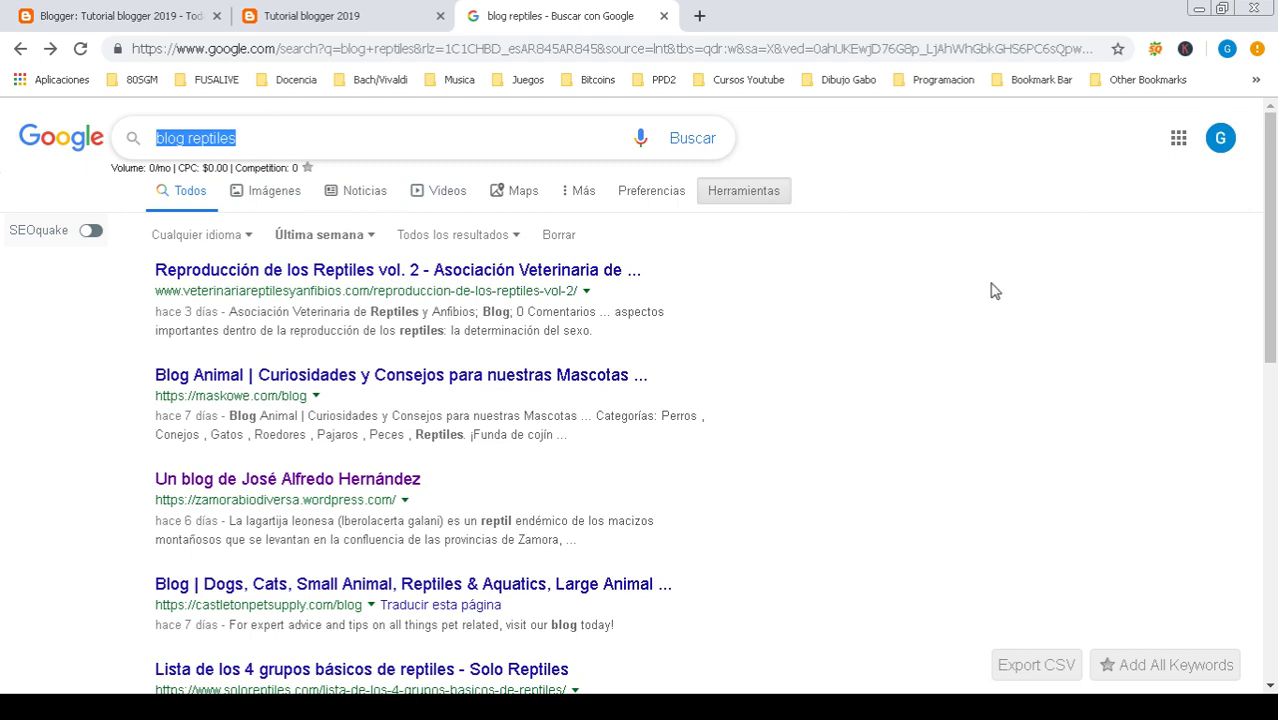
- Look at the newest posts on the Tutorial blogger 2019 blog and switch to its list of all posts in Blogger
{"action": "left_click", "coordinate": [298, 17]}
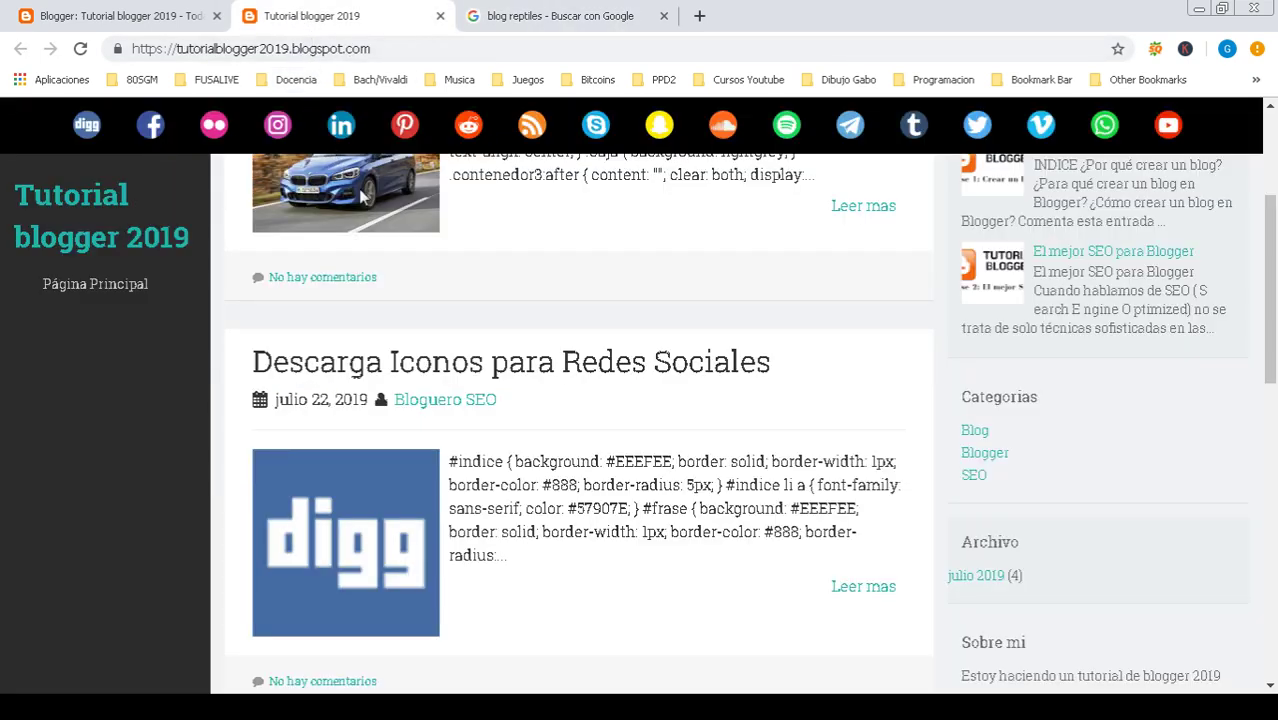
{"action": "scroll", "coordinate": [1268, 268], "scroll_direction": "up", "scroll_amount": 3}
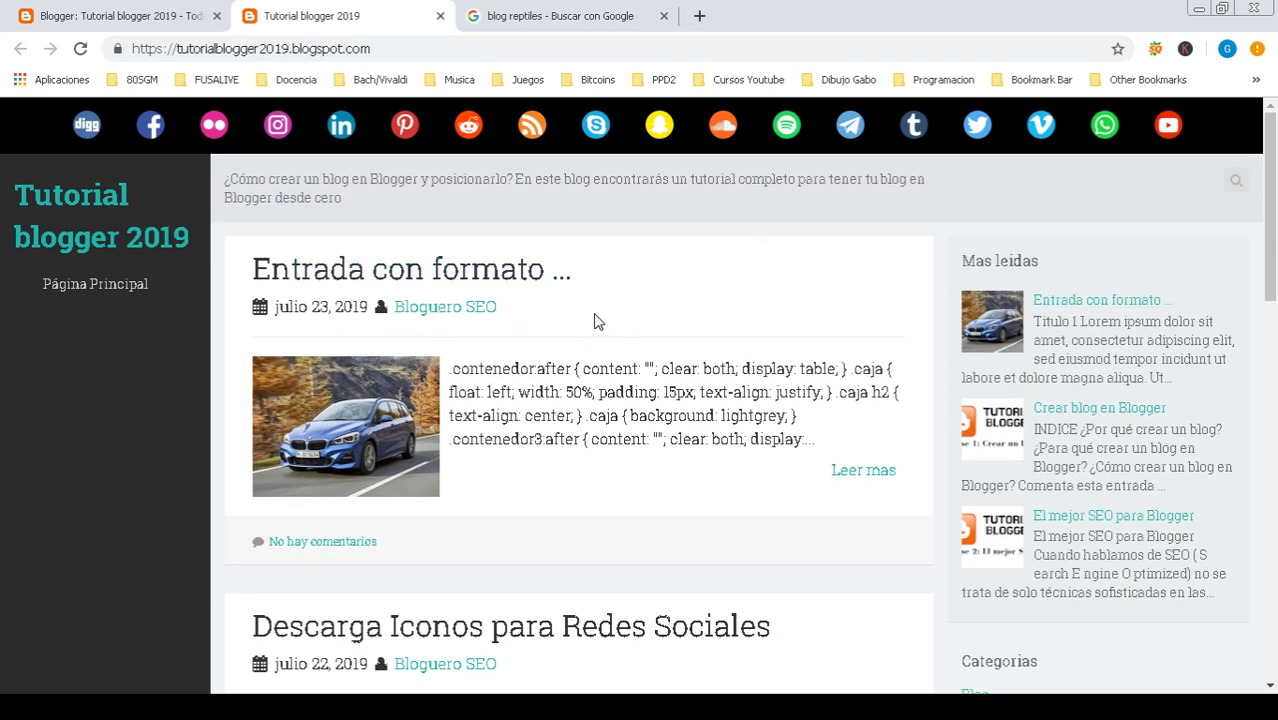
{"action": "left_click", "coordinate": [513, 10]}
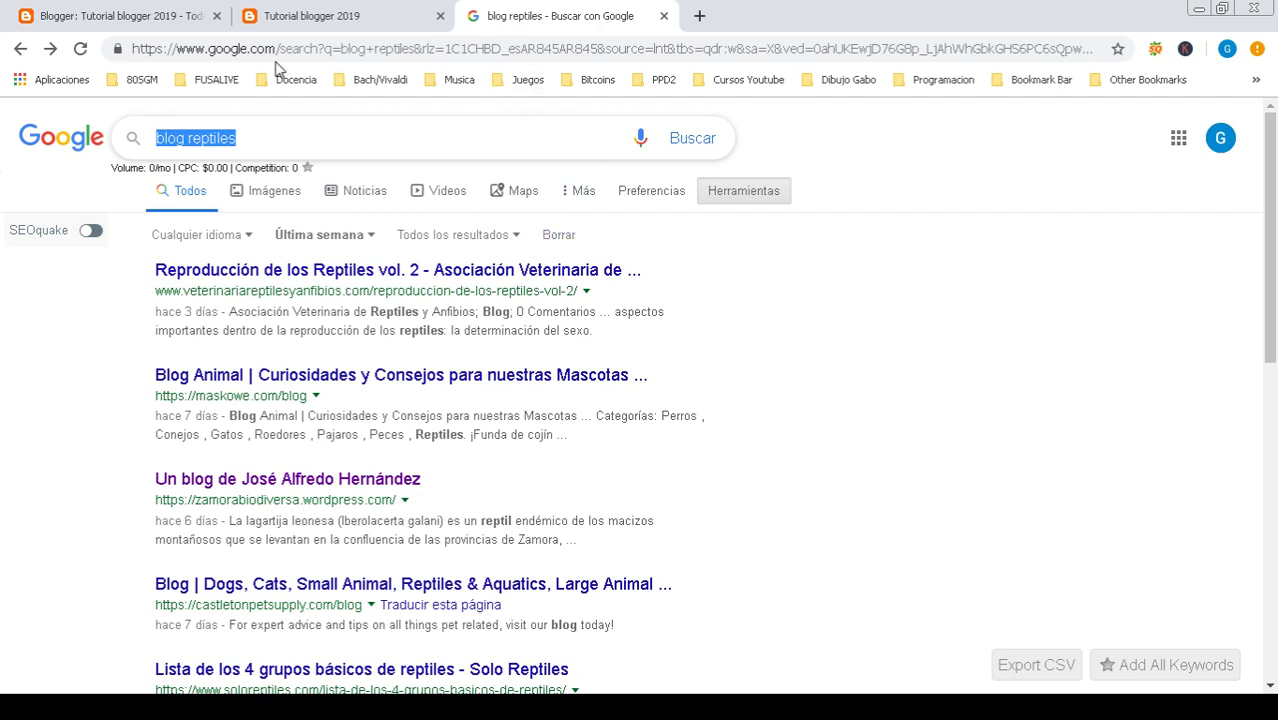
{"action": "left_click", "coordinate": [164, 18]}
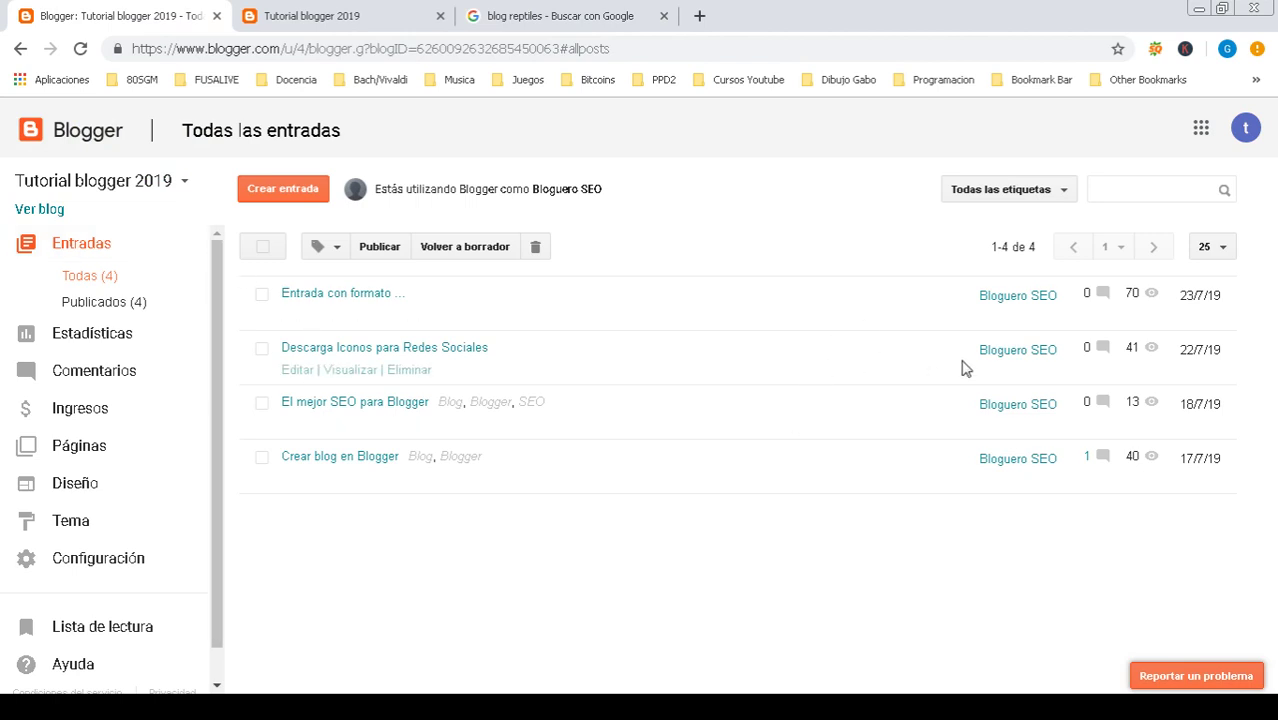
- Check the Tutorial blogger 2019 blog and open the Zamora BioDiversa blog from the "blog reptiles" Google results
{"action": "left_click", "coordinate": [339, 15]}
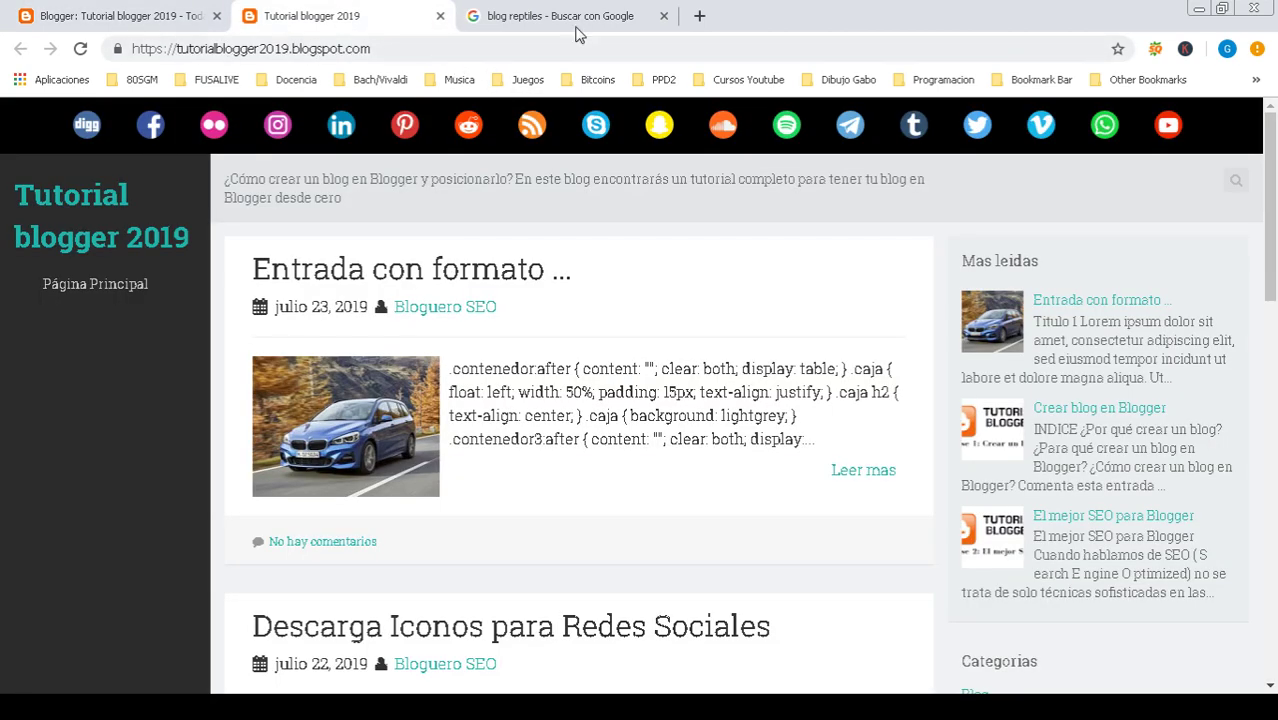
{"action": "left_click", "coordinate": [580, 17]}
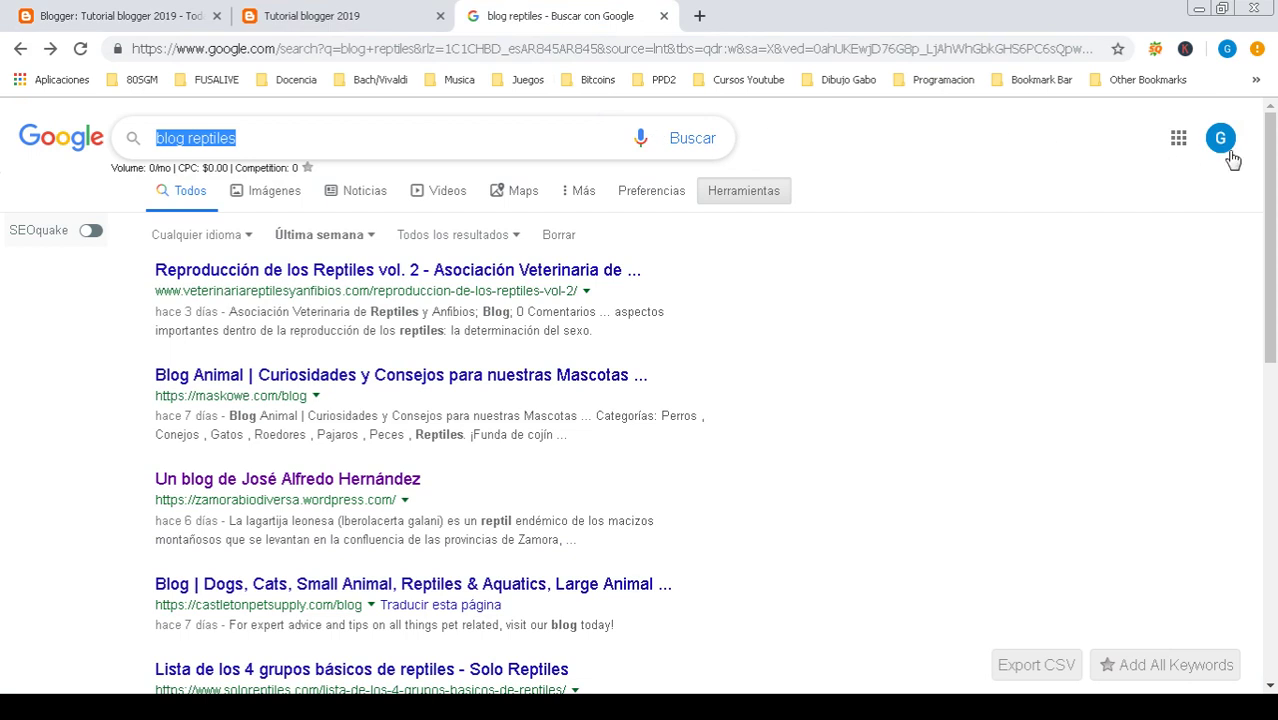
{"action": "left_click_drag", "start_coordinate": [1272, 141], "coordinate": [1272, 140]}
{"action": "left_click", "coordinate": [350, 480]}
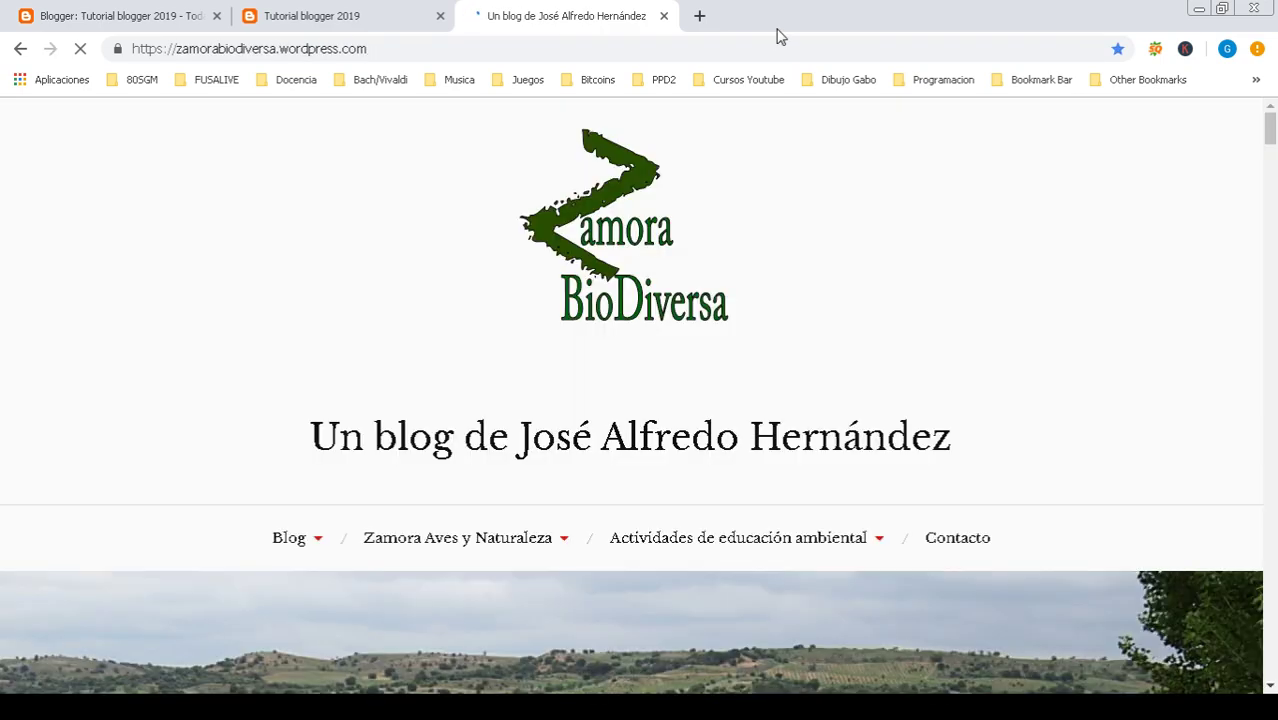
- Look through the Zamora BioDiversa posts on the lagartija leonesa, hiparquías, martinetes and carraca europea, and return to the blog's header
{"action": "left_click_drag", "start_coordinate": [1268, 130], "coordinate": [1269, 607]}
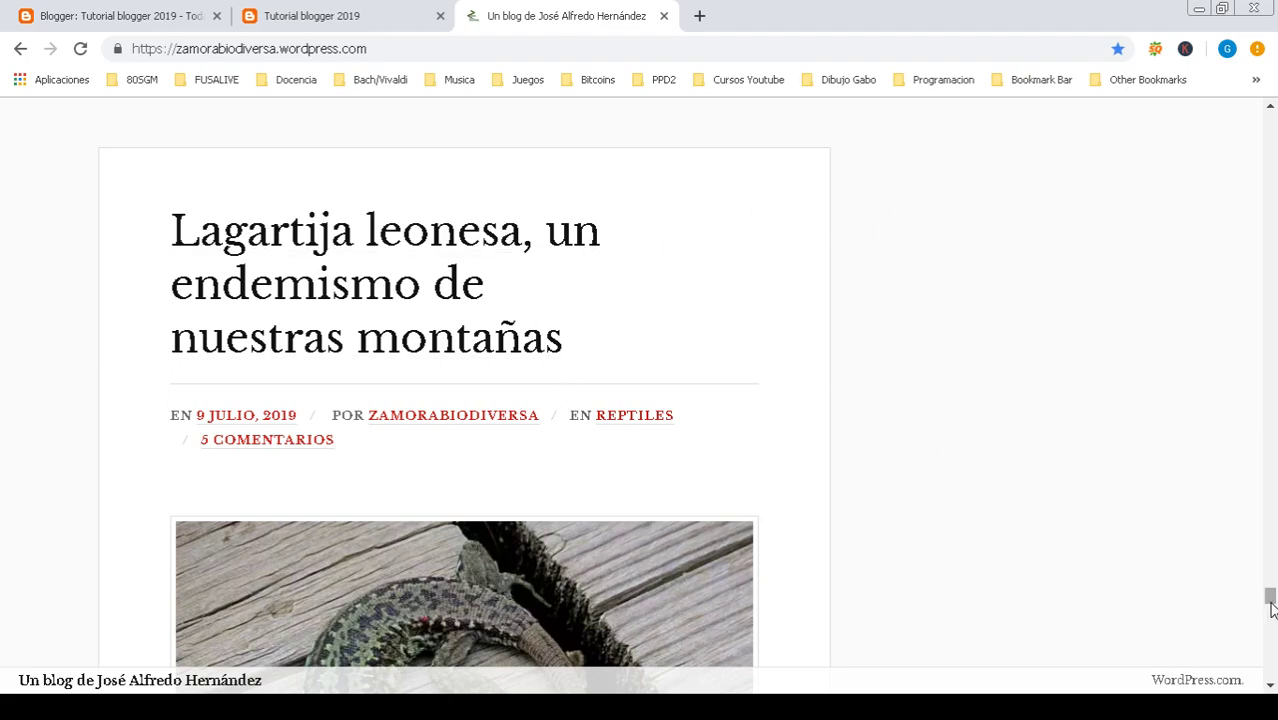
{"action": "left_click_drag", "start_coordinate": [1272, 605], "coordinate": [1270, 135]}
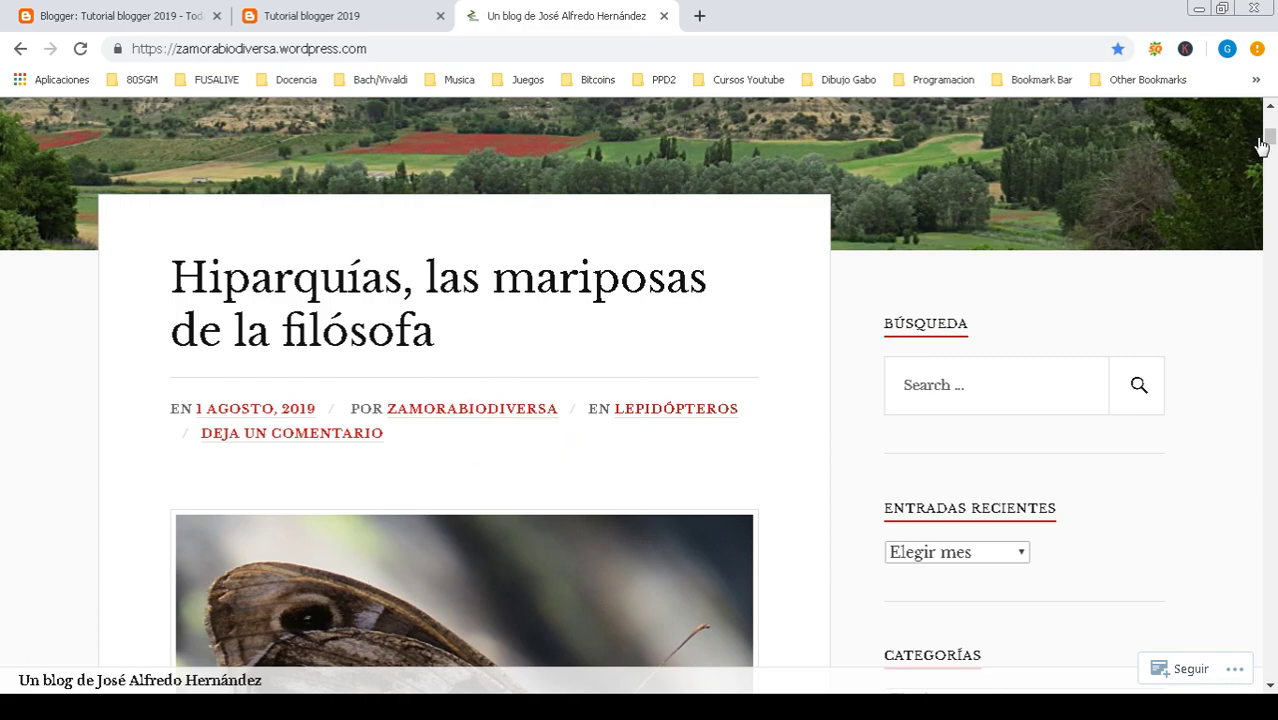
{"action": "left_click_drag", "start_coordinate": [1270, 138], "coordinate": [1267, 348]}
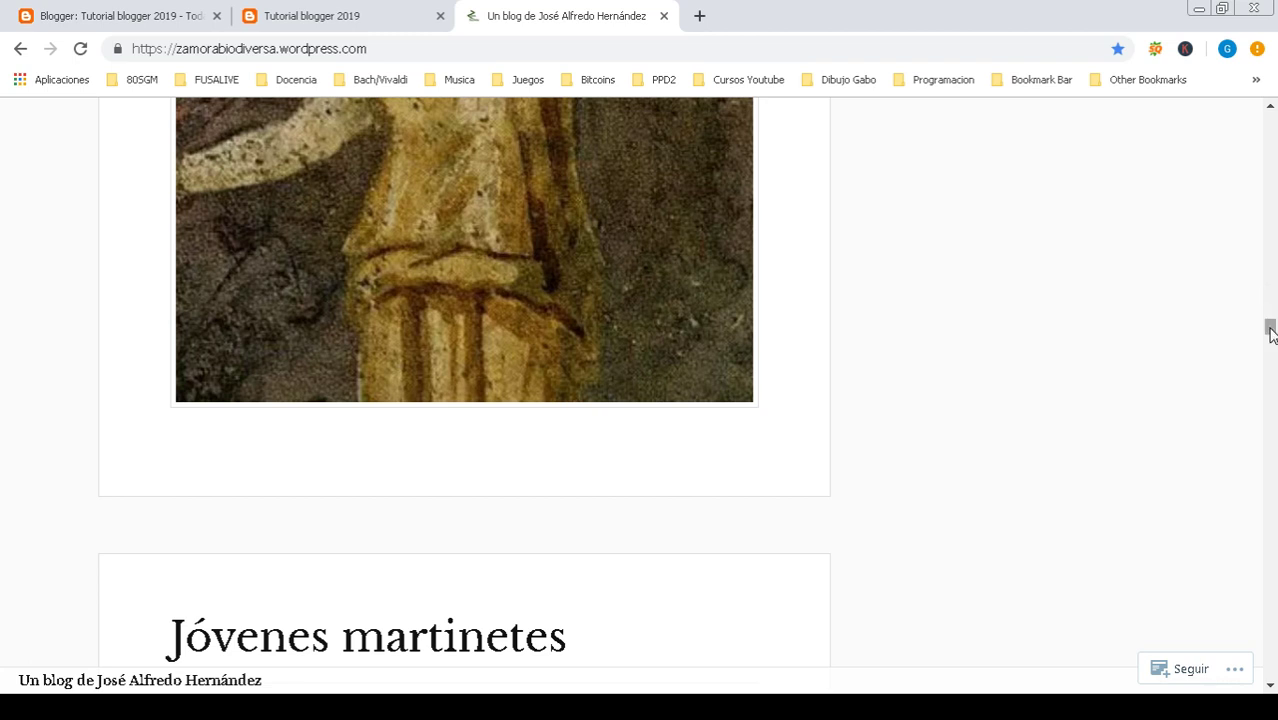
{"action": "left_click_drag", "start_coordinate": [1270, 333], "coordinate": [1270, 346]}
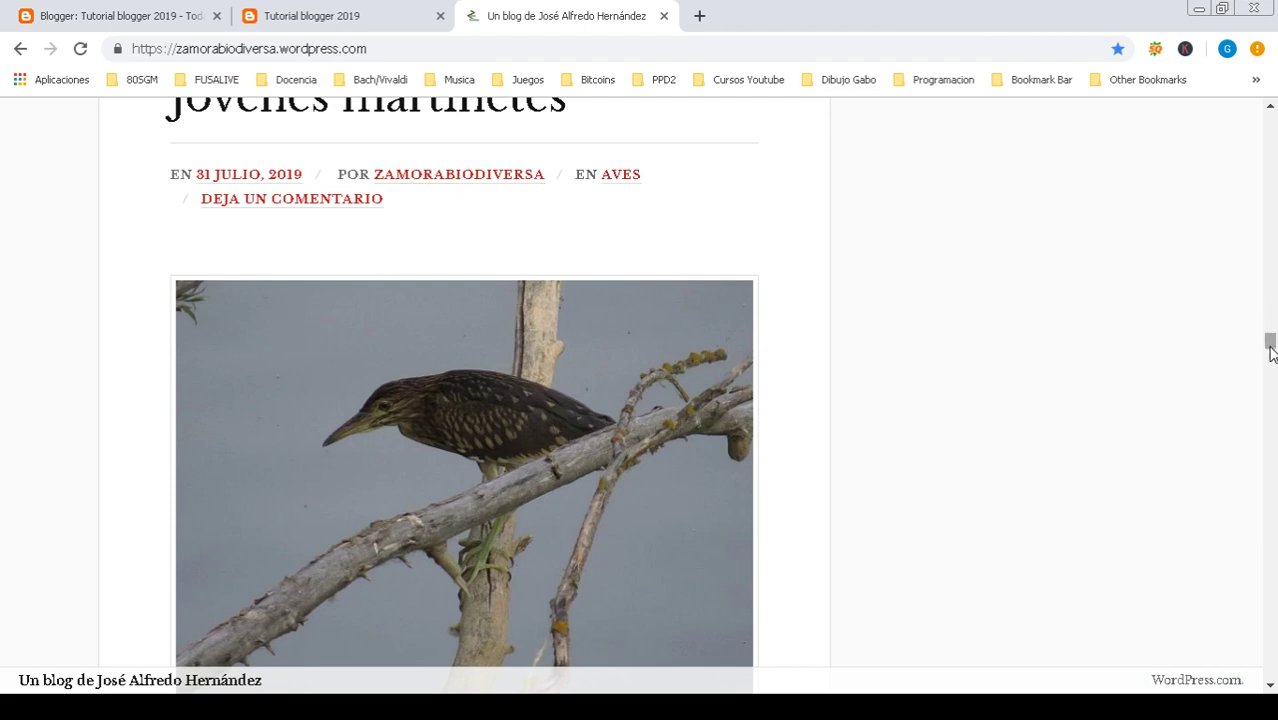
{"action": "left_click_drag", "start_coordinate": [1270, 342], "coordinate": [1270, 357]}
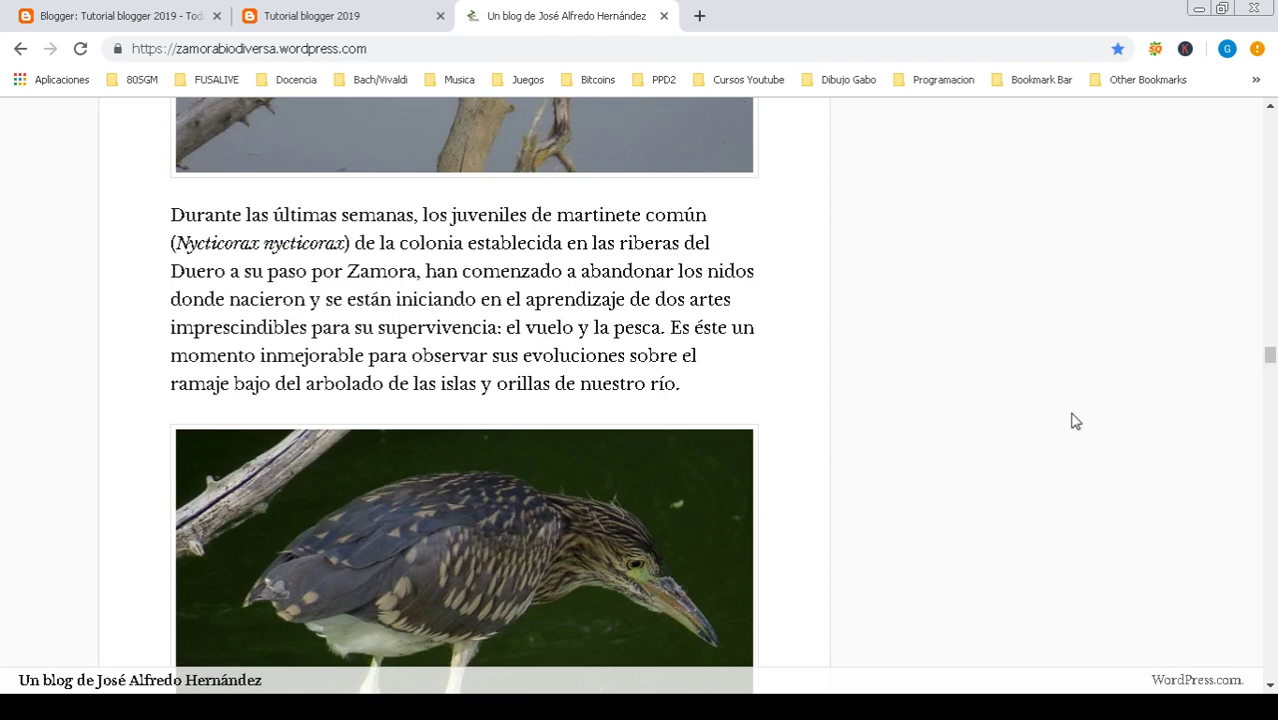
{"action": "left_click_drag", "start_coordinate": [1270, 357], "coordinate": [1269, 414]}
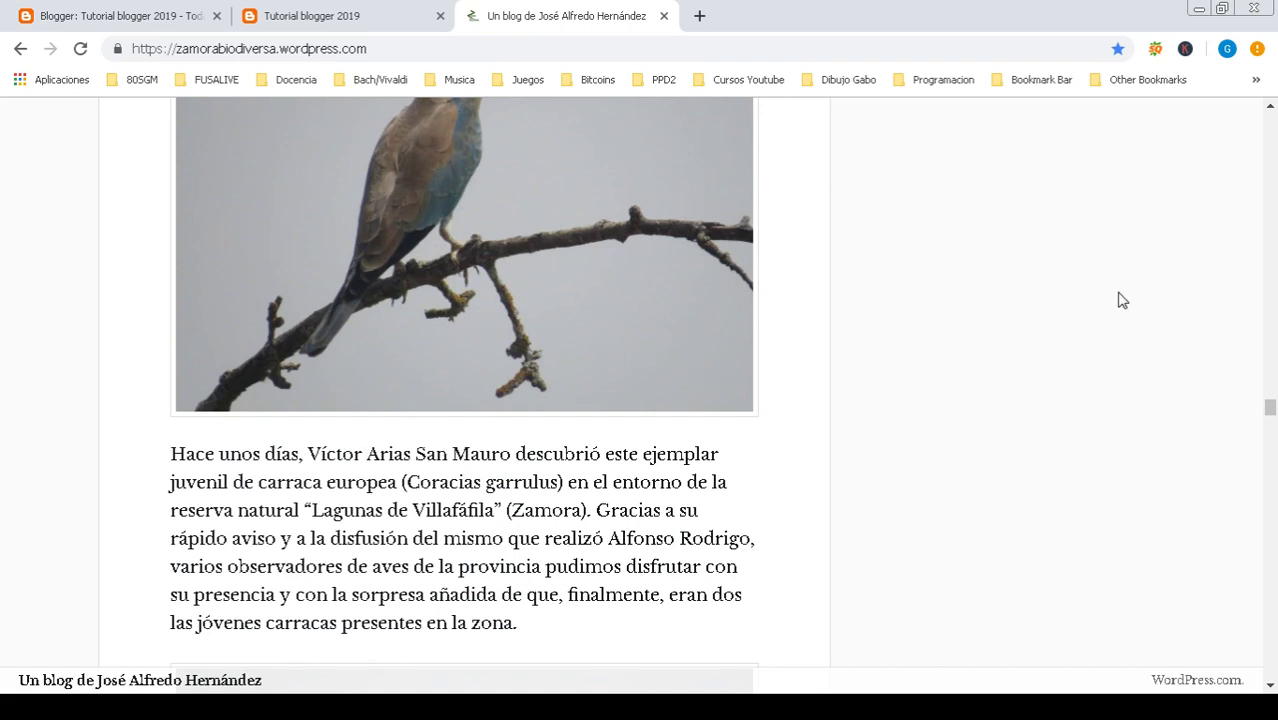
{"action": "left_click_drag", "start_coordinate": [1270, 408], "coordinate": [1270, 118]}
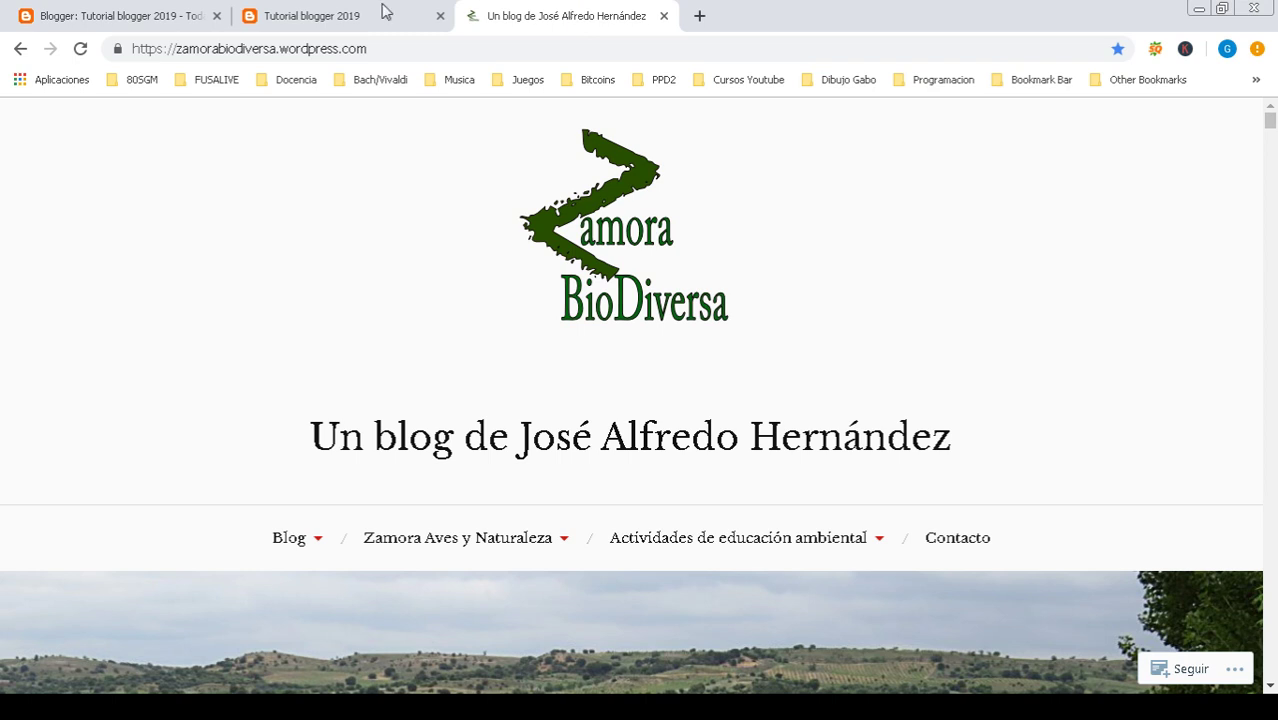
- Compare the Tutorial blogger 2019 post list with the Zamora BioDiversa blog and close the Zamora BioDiversa page
{"action": "left_click", "coordinate": [86, 16]}
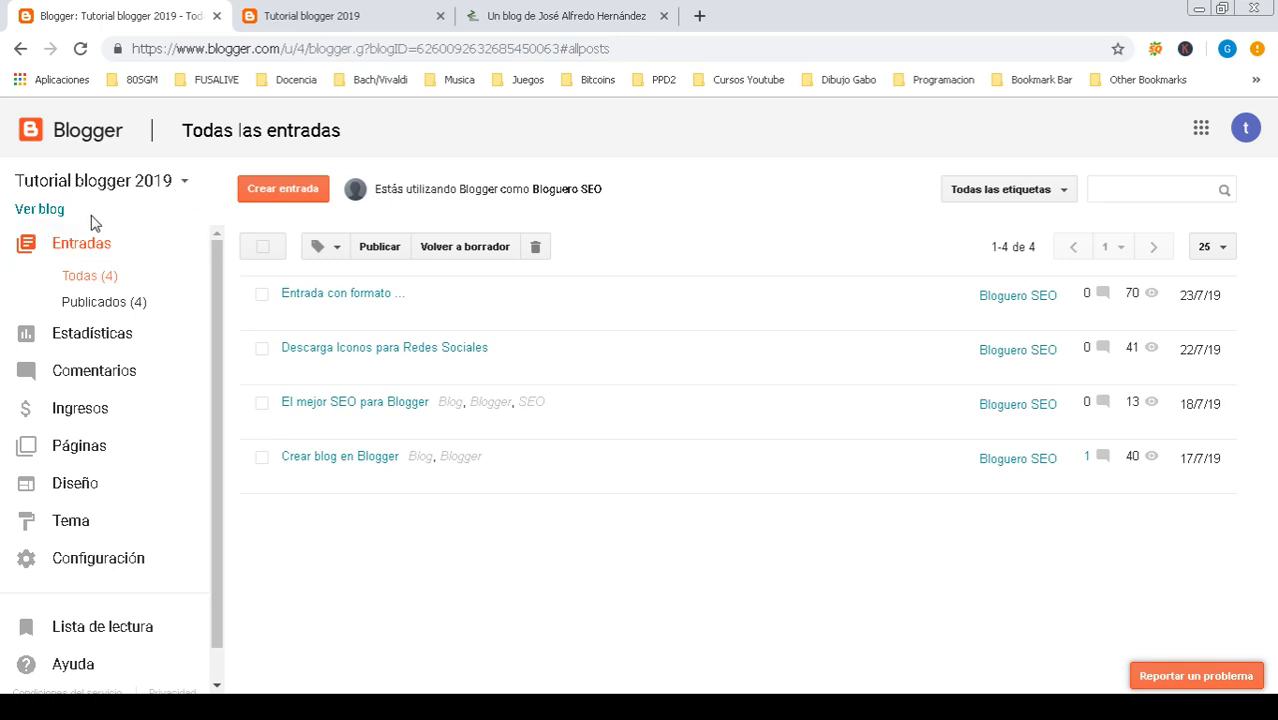
{"action": "left_click", "coordinate": [622, 13]}
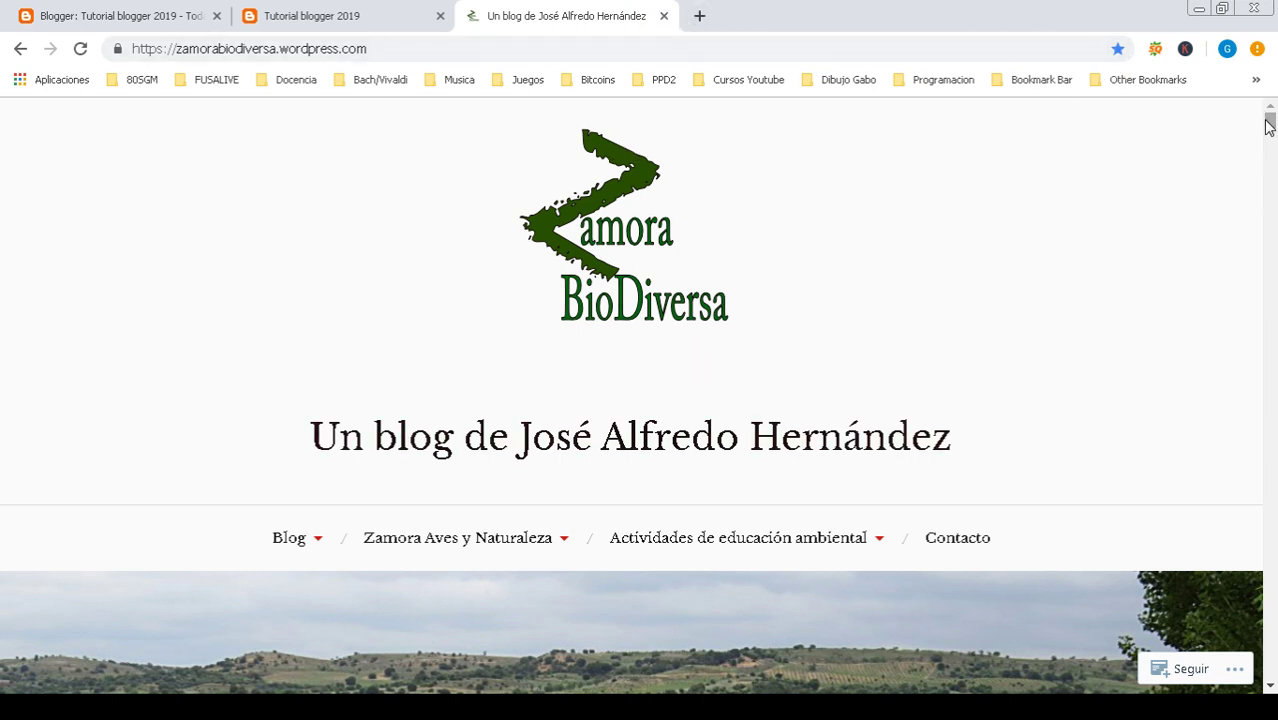
{"action": "left_click", "coordinate": [664, 16]}
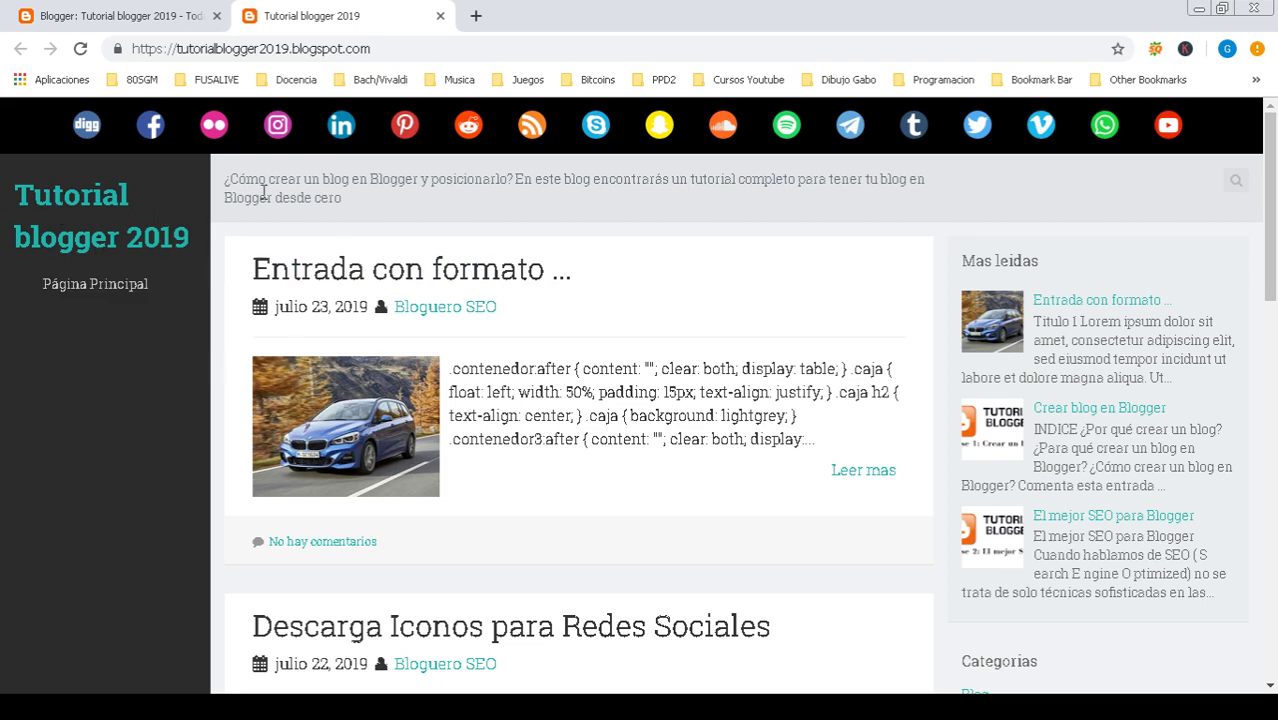
- Look at the search preferences in the Tutorial blogger 2019 blog's settings in Blogger
{"action": "left_click", "coordinate": [100, 12]}
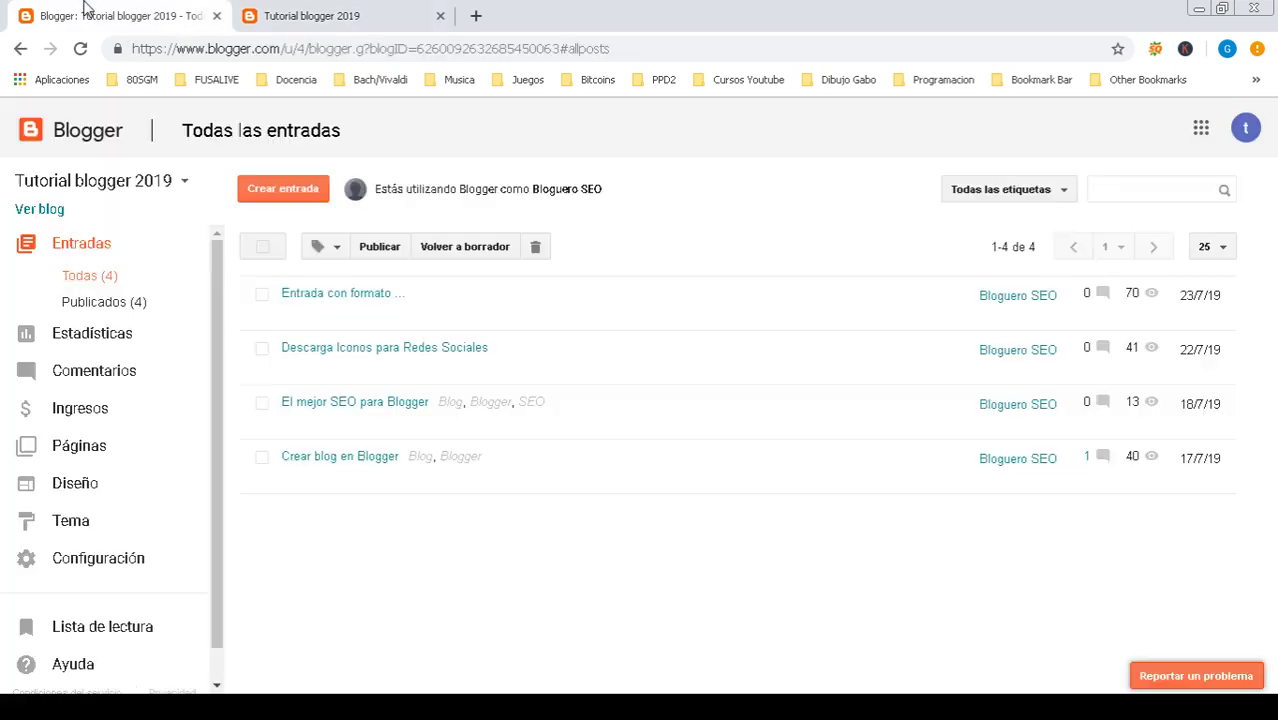
{"action": "left_click", "coordinate": [100, 566]}
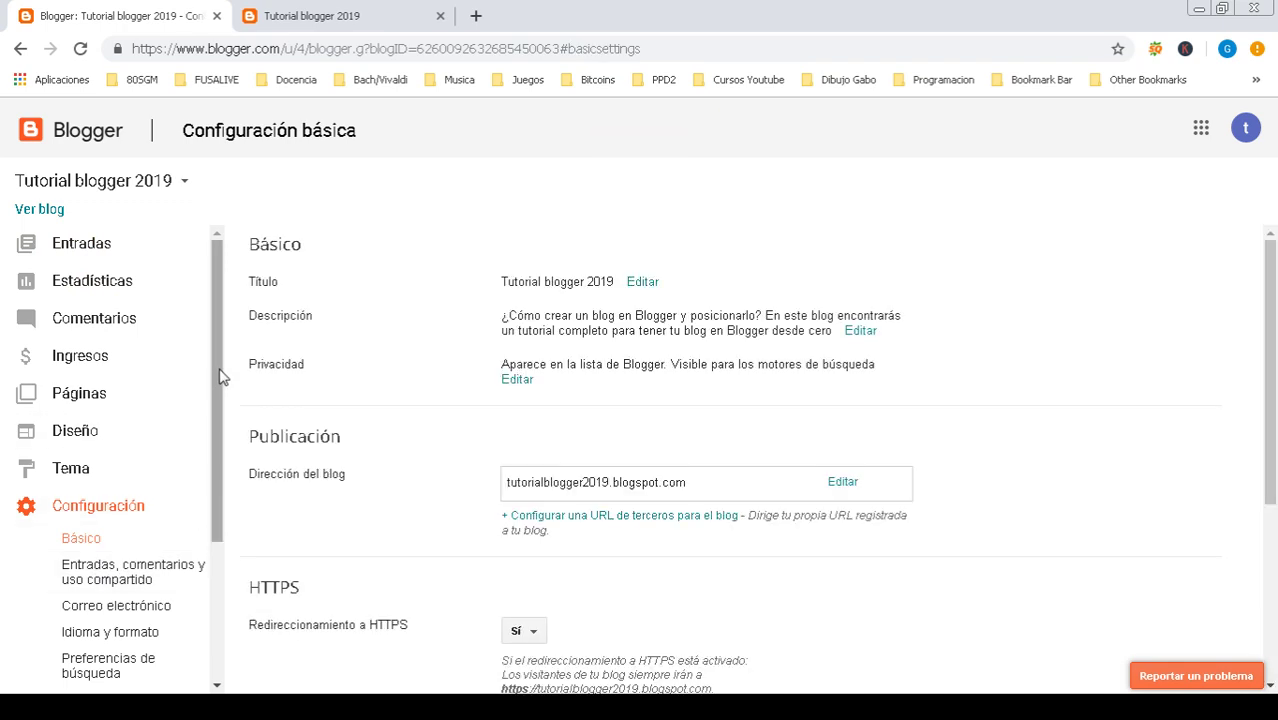
{"action": "left_click_drag", "start_coordinate": [220, 374], "coordinate": [235, 527]}
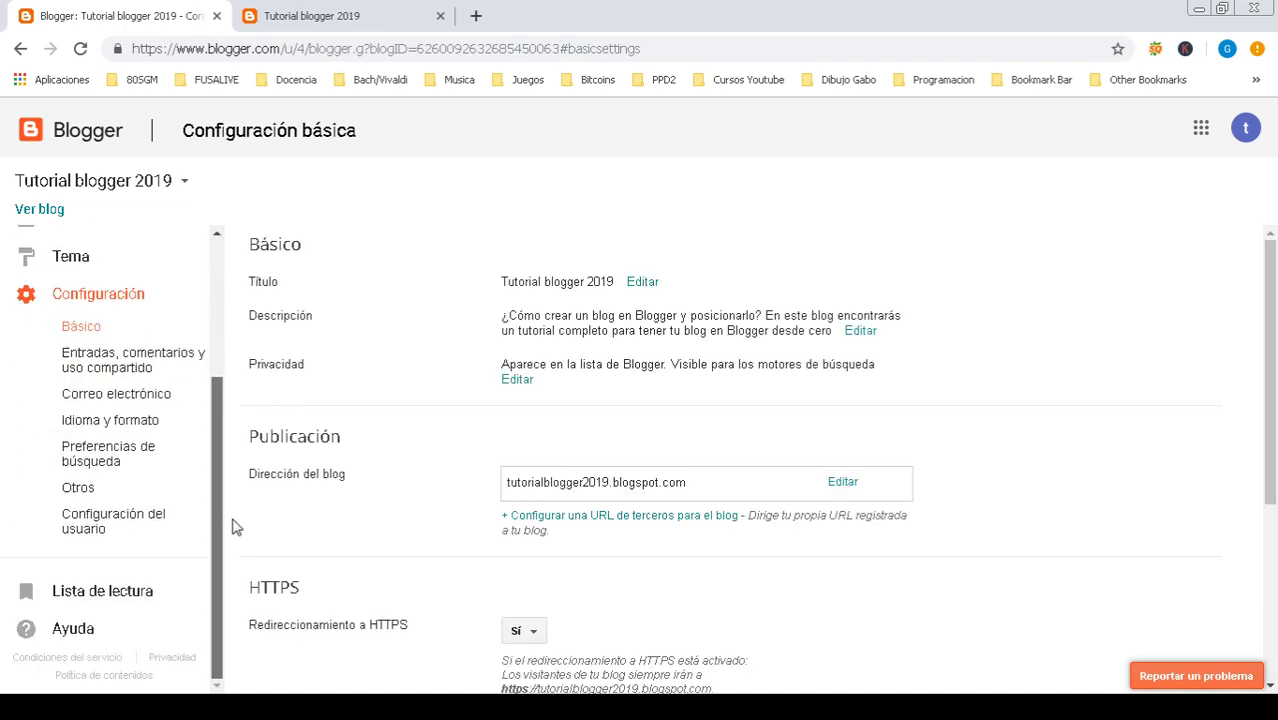
{"action": "left_click", "coordinate": [92, 454]}
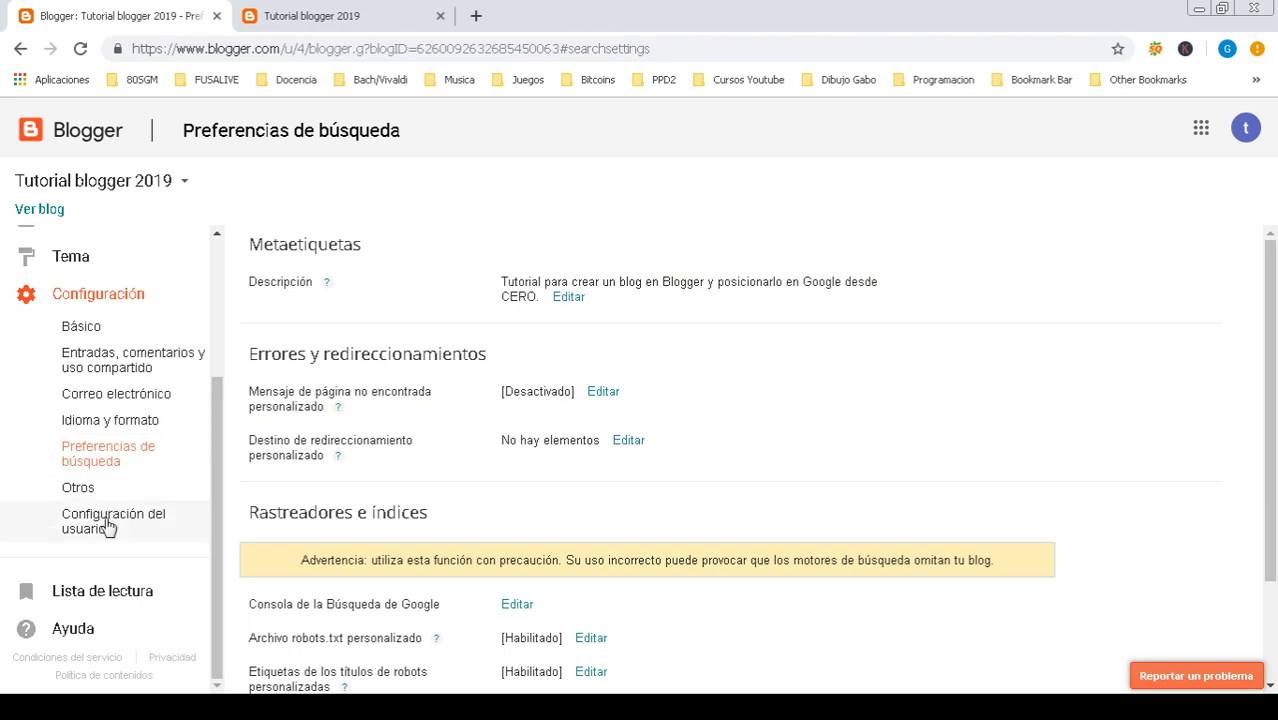
- Open the theme designer for the blog and view a Contemporánea theme variant in the enlarged preview
{"action": "left_click", "coordinate": [72, 266]}
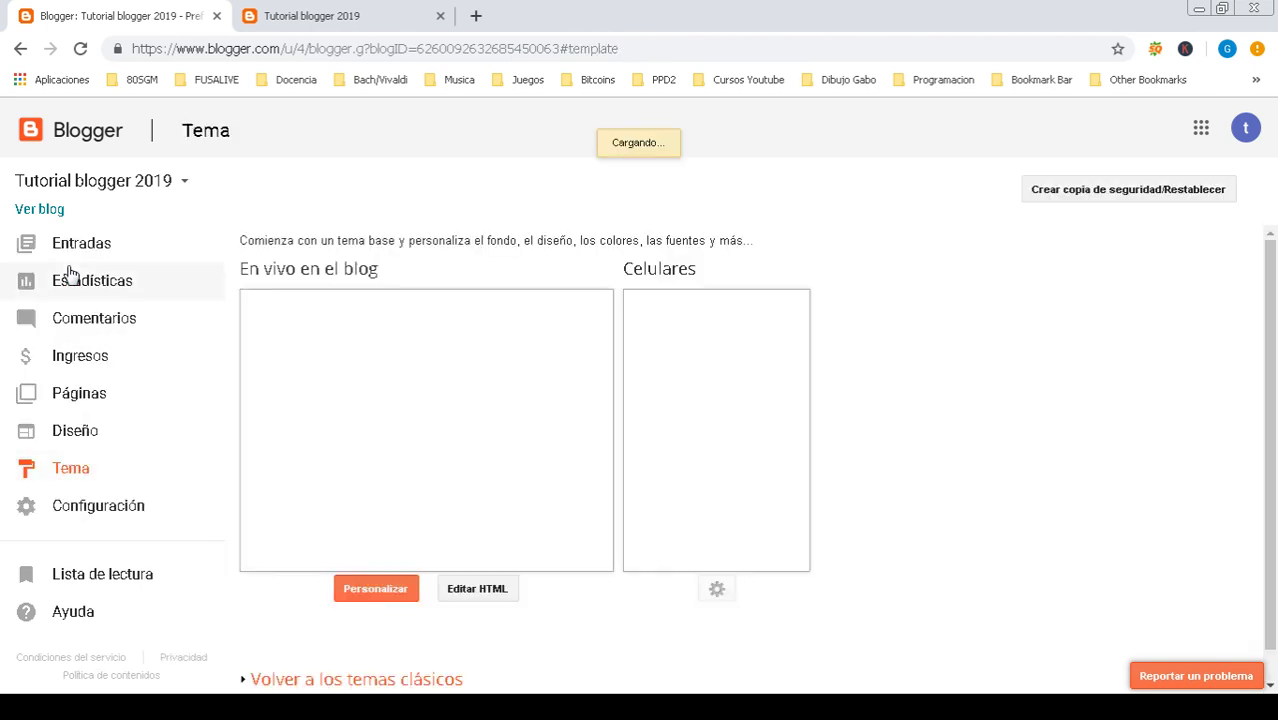
{"action": "left_click", "coordinate": [385, 592]}
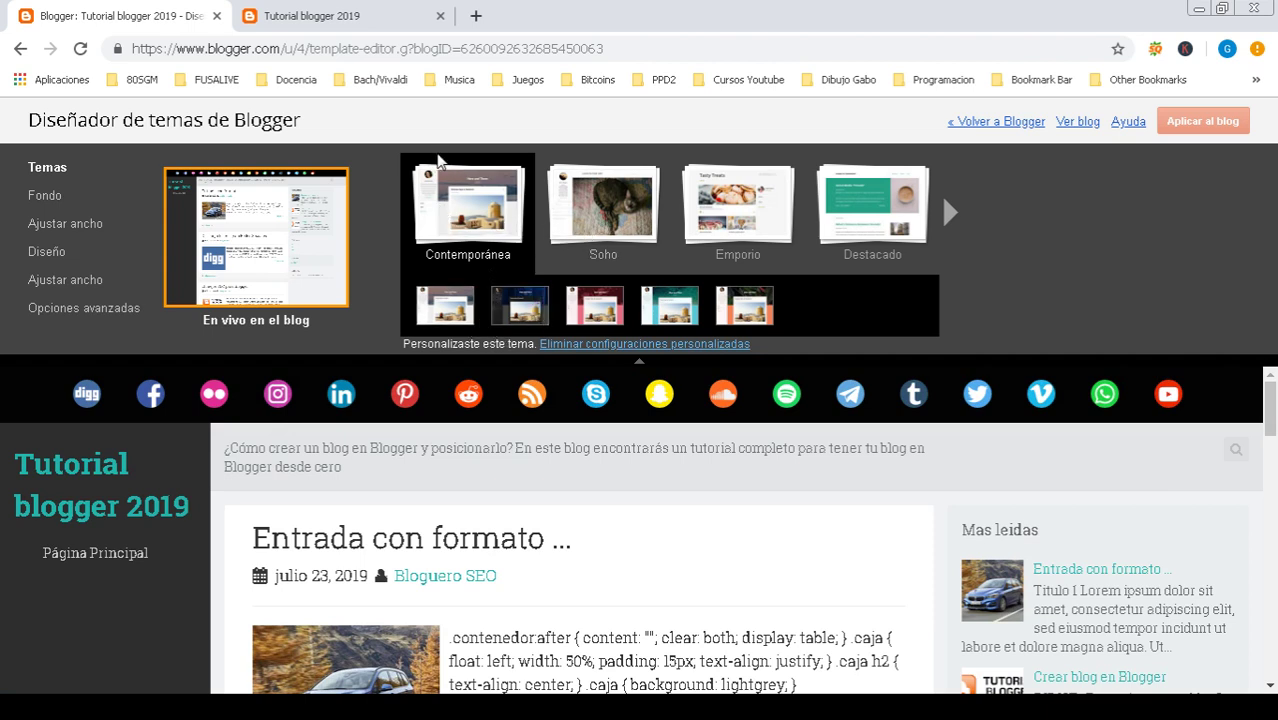
{"action": "left_click", "coordinate": [593, 316]}
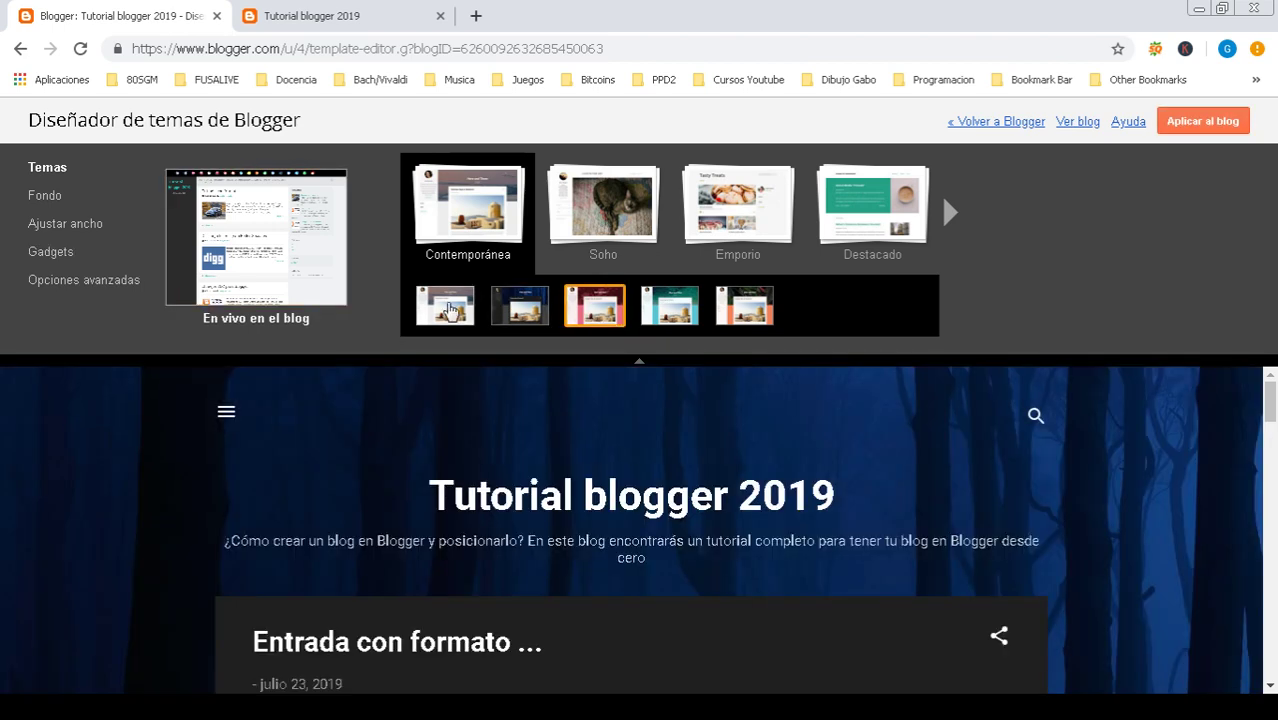
{"action": "left_click_drag", "start_coordinate": [1258, 418], "coordinate": [1272, 376]}
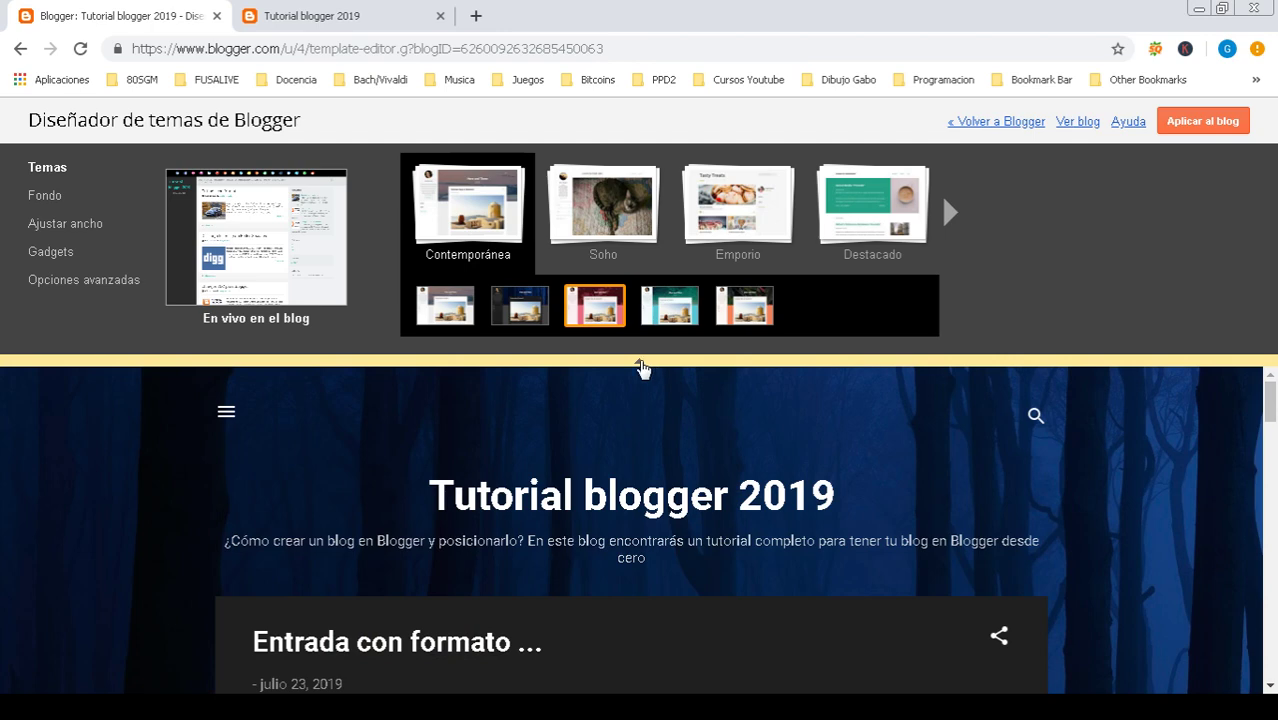
{"action": "left_click", "coordinate": [641, 362]}
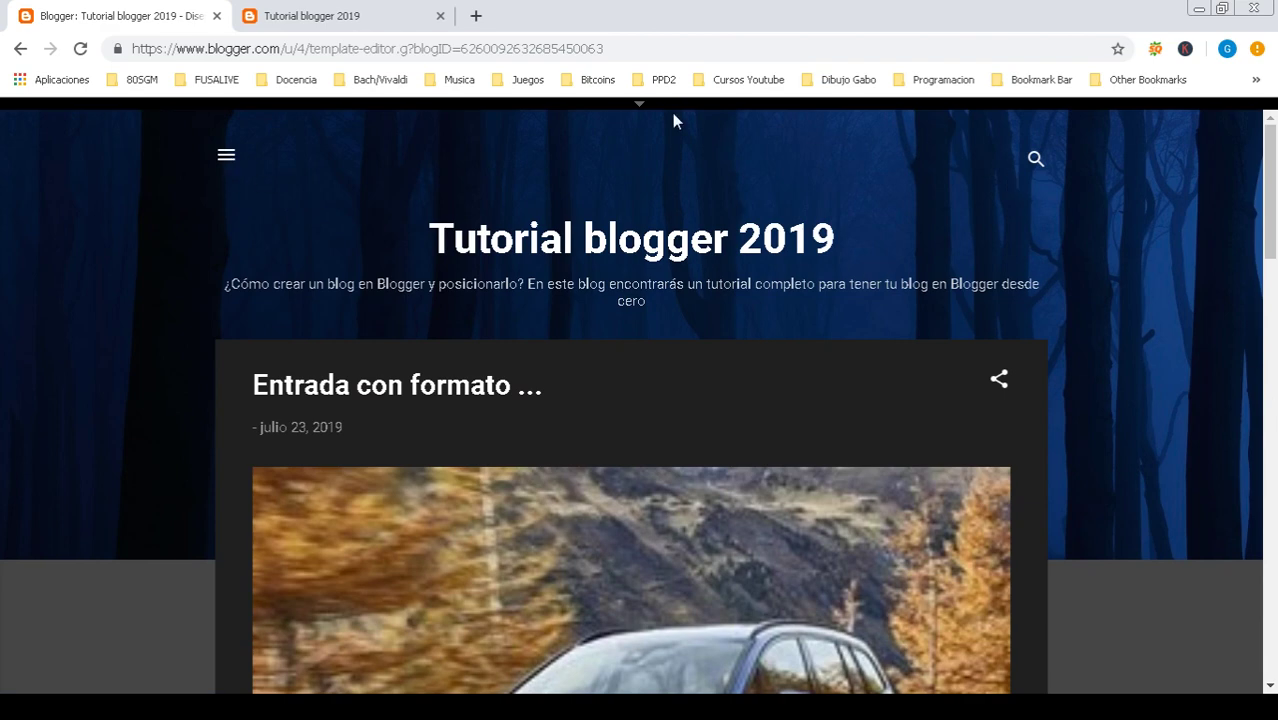
{"action": "left_click", "coordinate": [633, 106]}
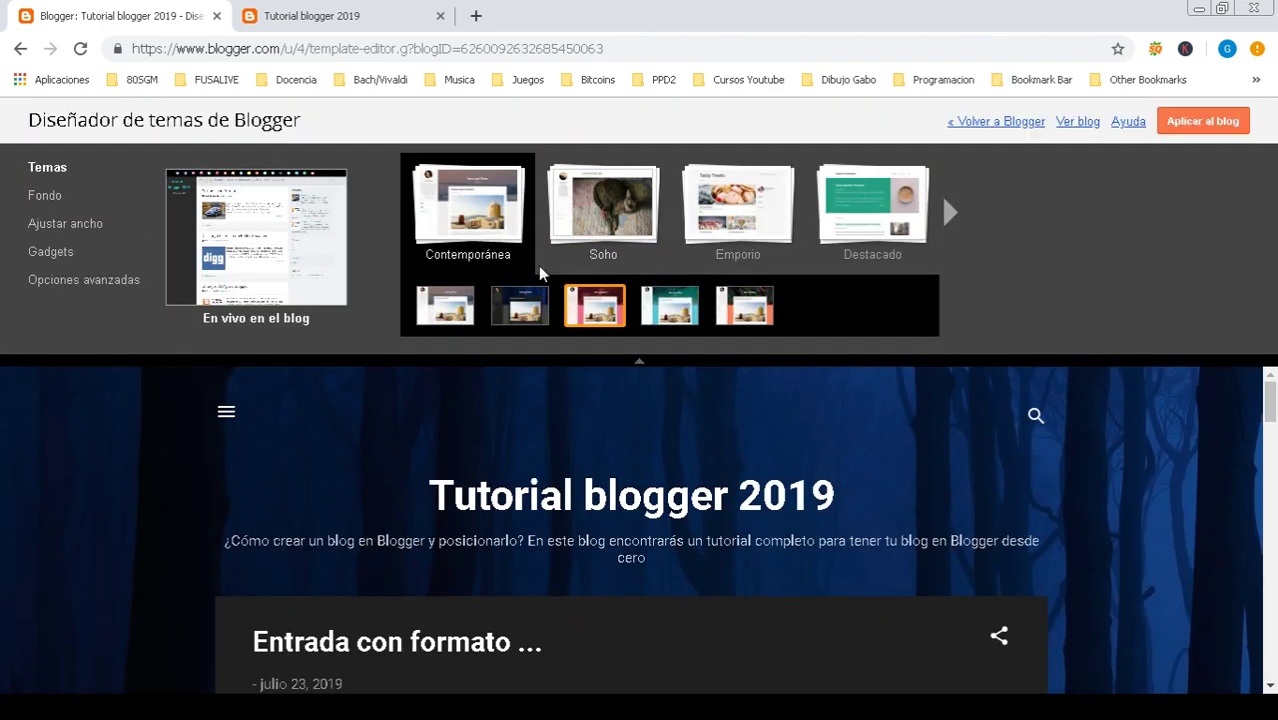
- Preview the other Contemporánea colour variants, ending on the teal sea one, and go back to Blogger abandoning the theme changes
{"action": "left_click", "coordinate": [441, 313]}
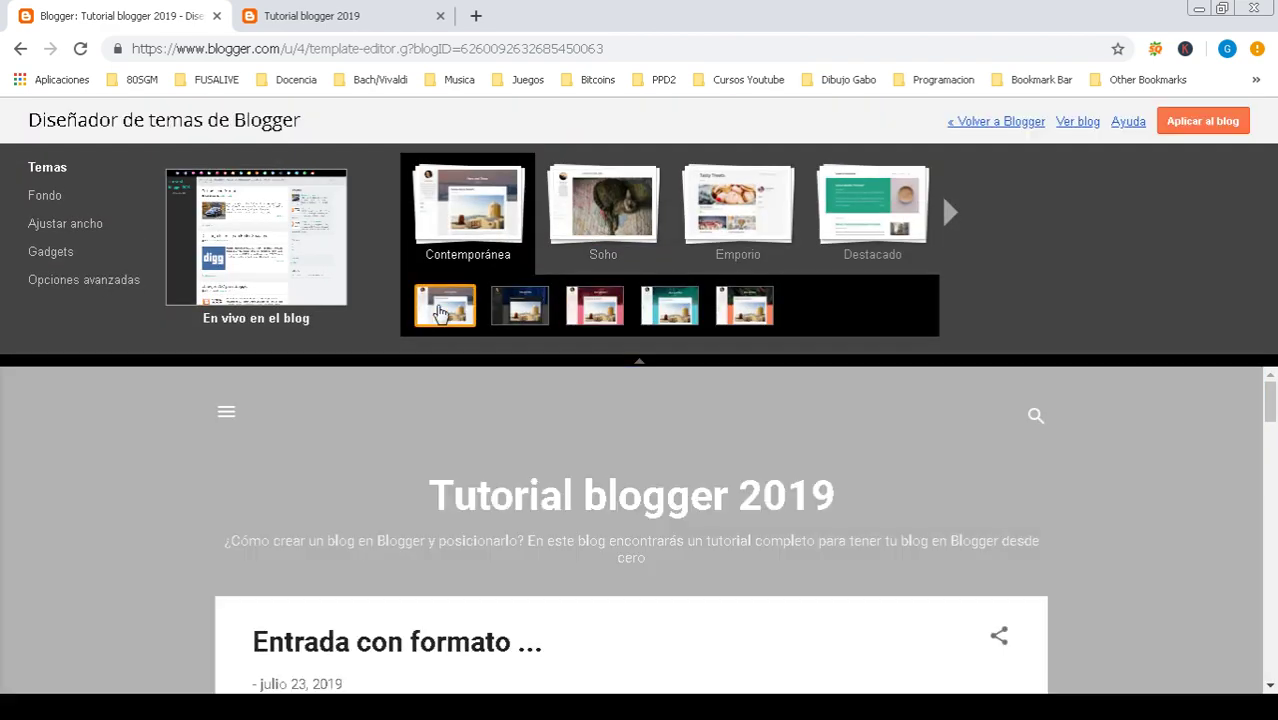
{"action": "left_click", "coordinate": [669, 305]}
{"action": "left_click", "coordinate": [745, 306]}
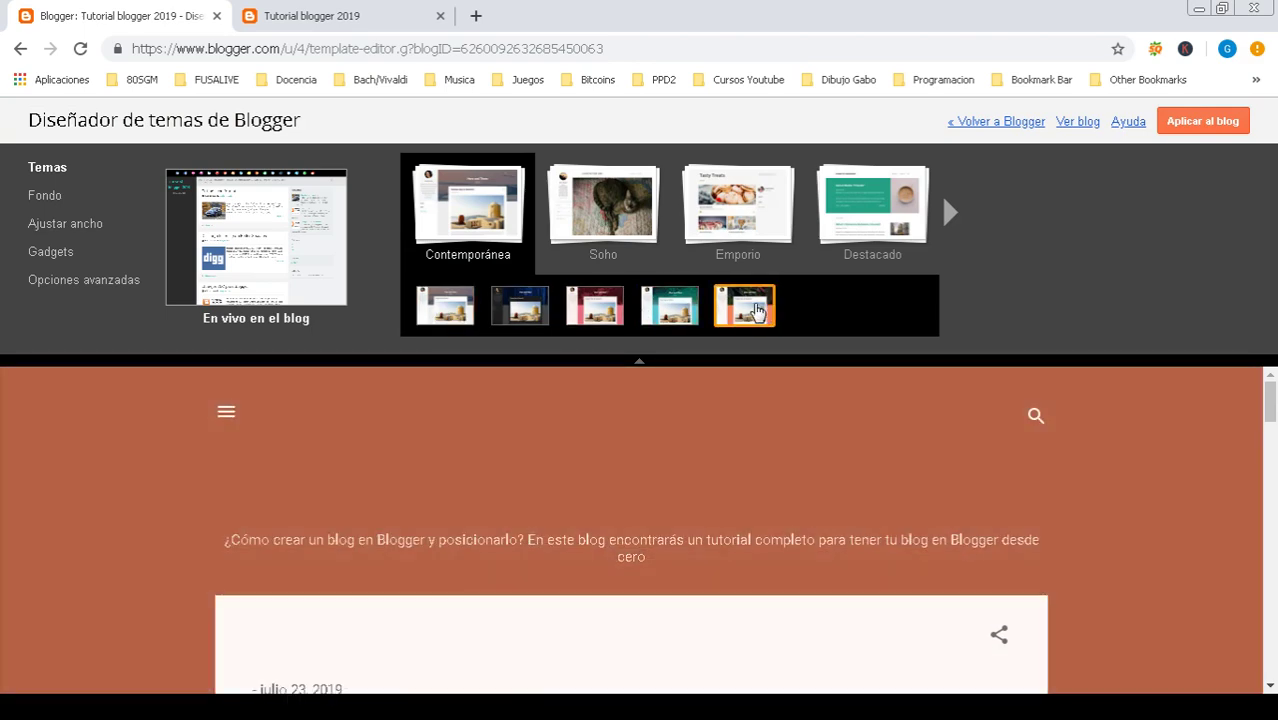
{"action": "left_click", "coordinate": [676, 310]}
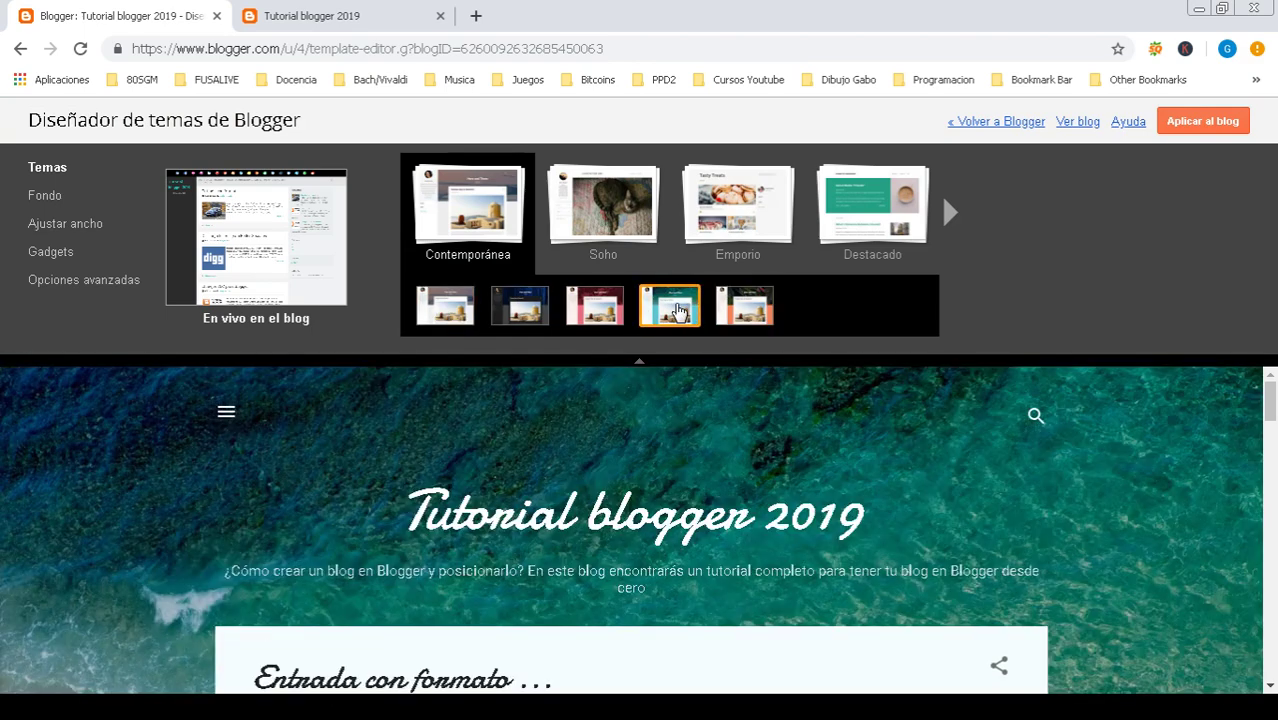
{"action": "mouse_move", "coordinate": [1270, 400]}
{"action": "left_mouse_down"}
{"action": "mouse_move", "coordinate": [1270, 678]}
{"action": "mouse_move", "coordinate": [1270, 385]}
{"action": "left_mouse_up"}
{"action": "left_click", "coordinate": [993, 122]}
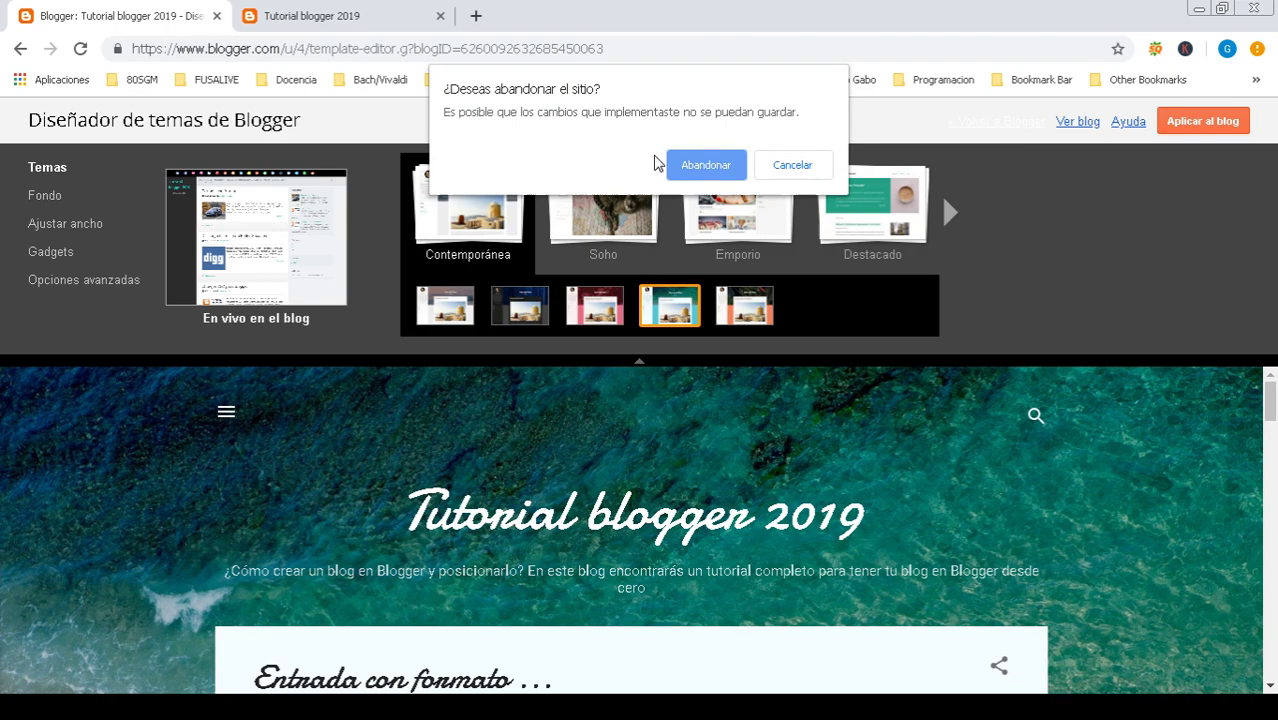
{"action": "left_click", "coordinate": [725, 164]}
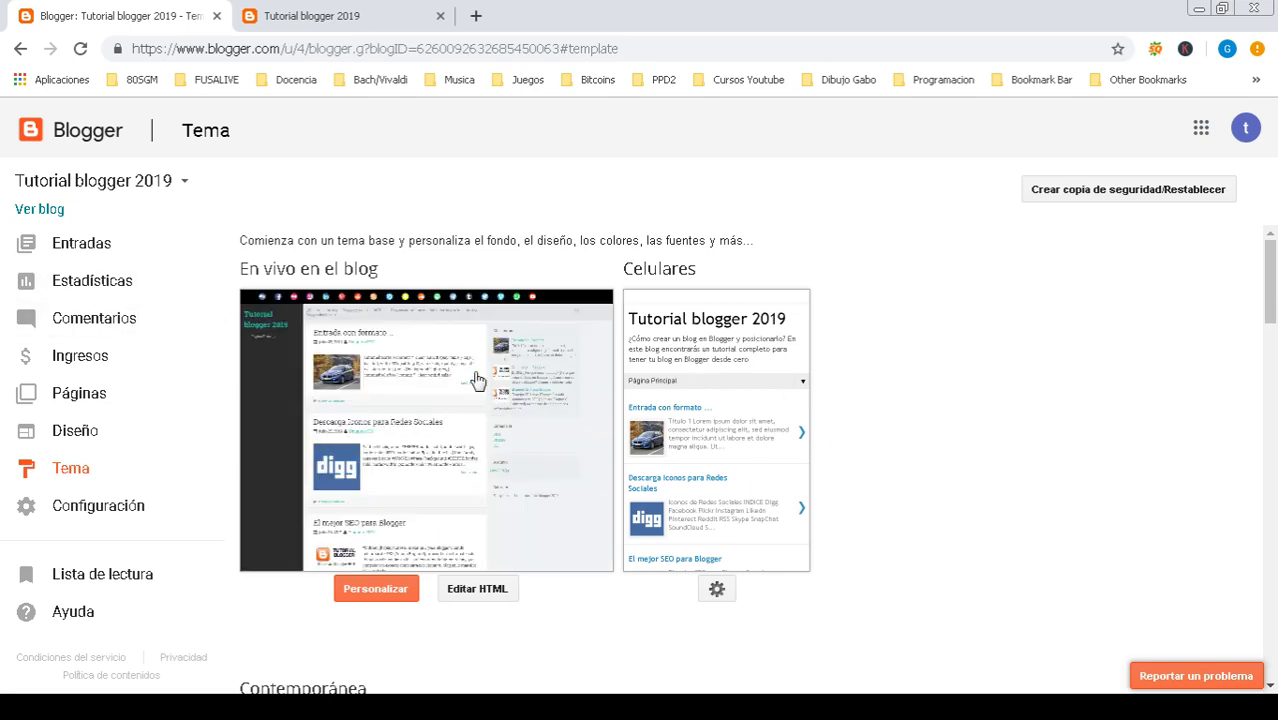
- Open Google Search Console from the crawlers and indexing section of the blog's search preferences
{"action": "left_click", "coordinate": [86, 510]}
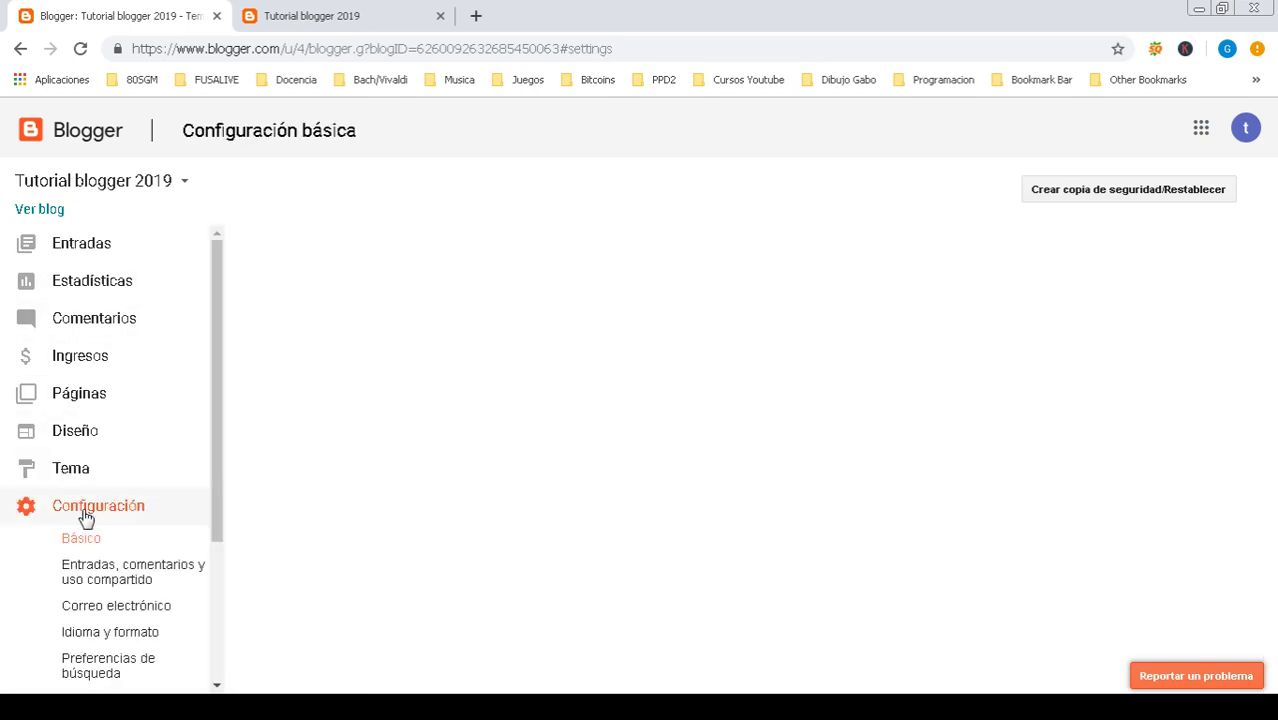
{"action": "left_click_drag", "start_coordinate": [217, 417], "coordinate": [242, 526]}
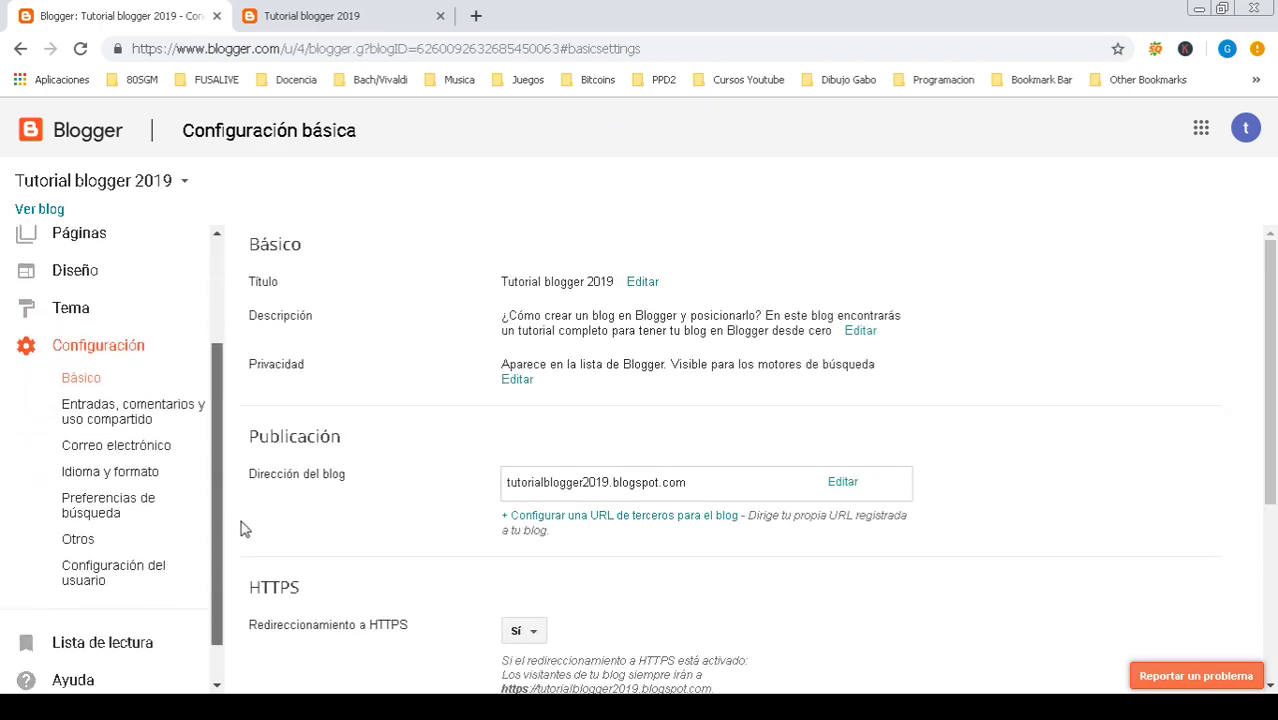
{"action": "left_click", "coordinate": [86, 511]}
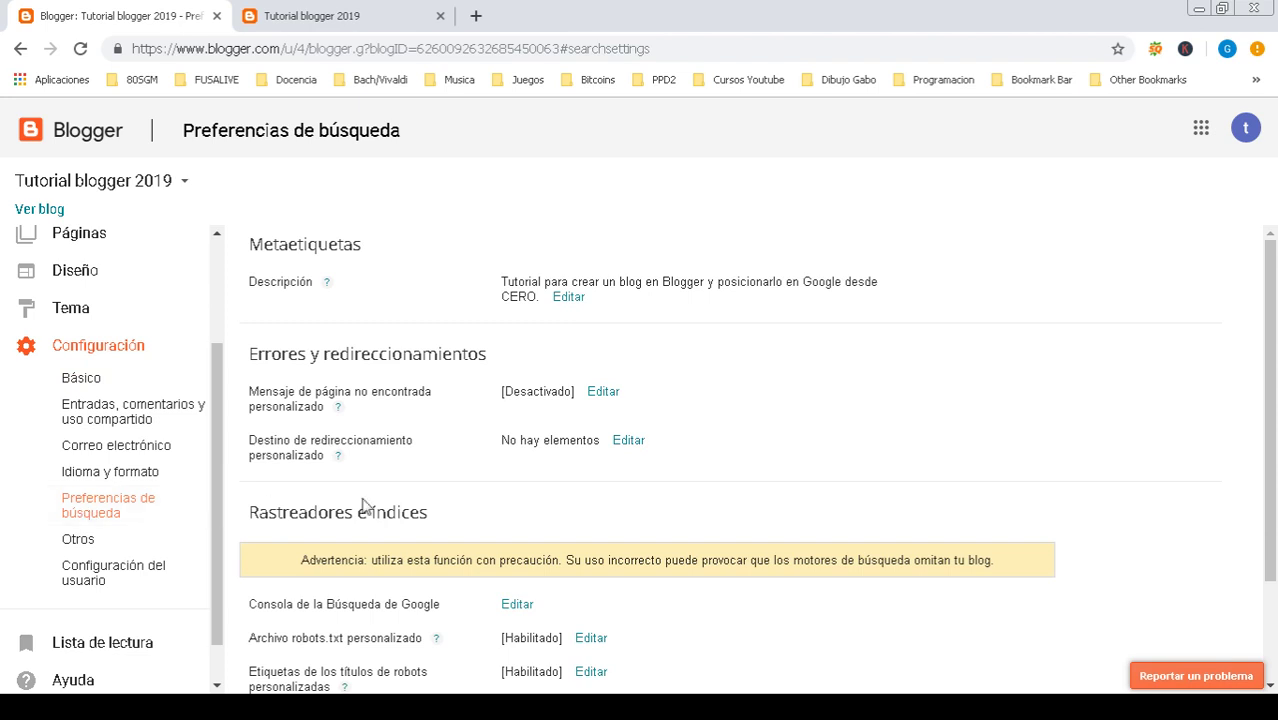
{"action": "left_click", "coordinate": [515, 605]}
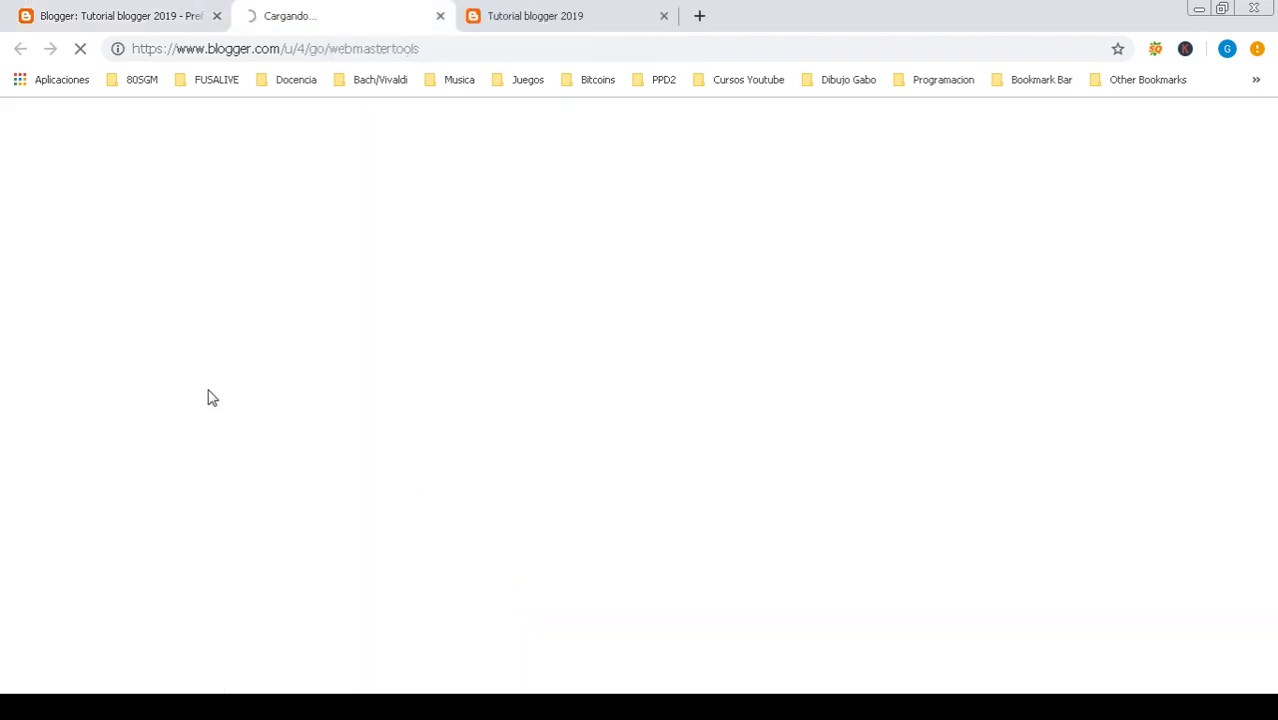
- Highlight the "Consola de la Búsqueda de Google" setting in Blogger and switch to the opened Search Console home page
{"action": "left_click", "coordinate": [165, 16]}
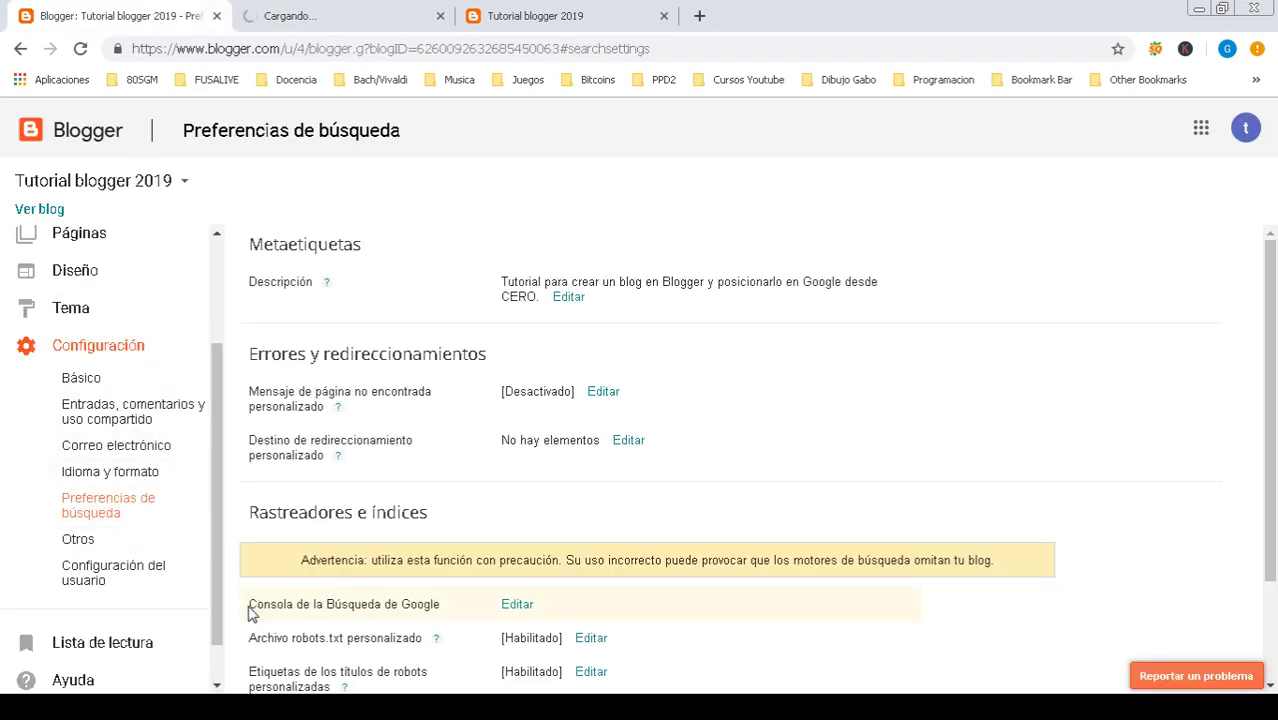
{"action": "left_click_drag", "start_coordinate": [252, 604], "coordinate": [448, 613]}
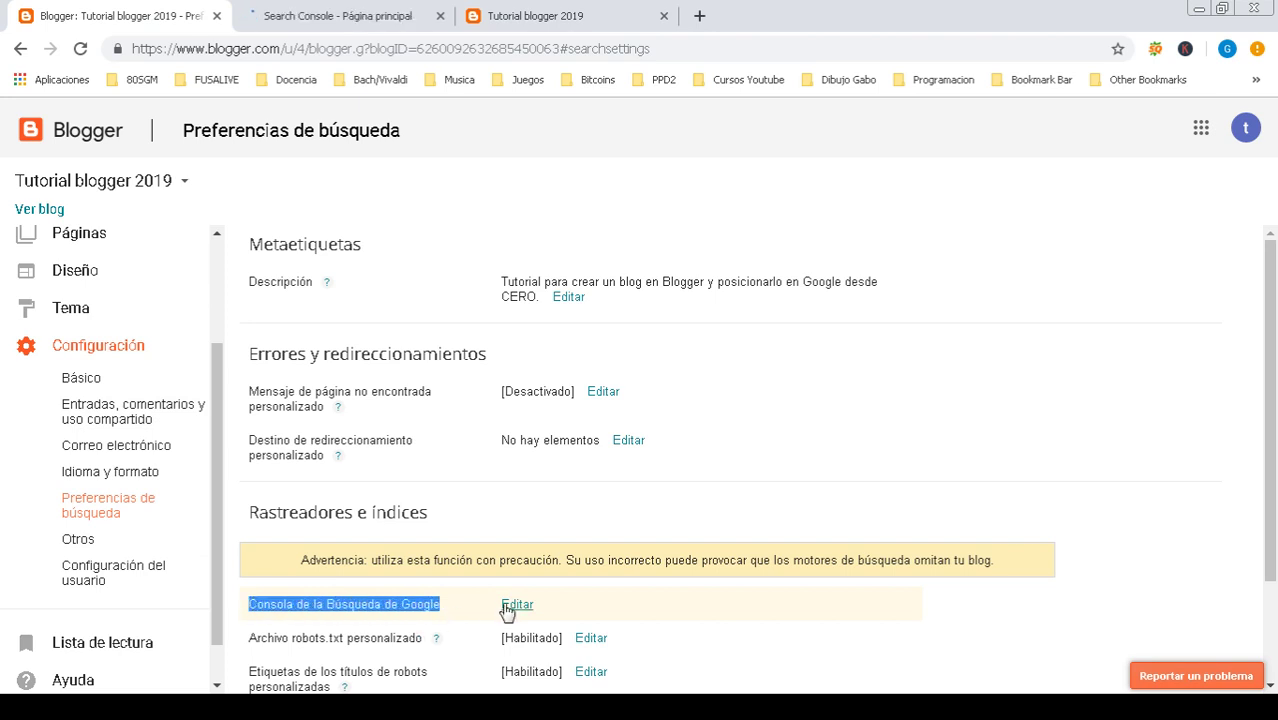
{"action": "left_click", "coordinate": [297, 12]}
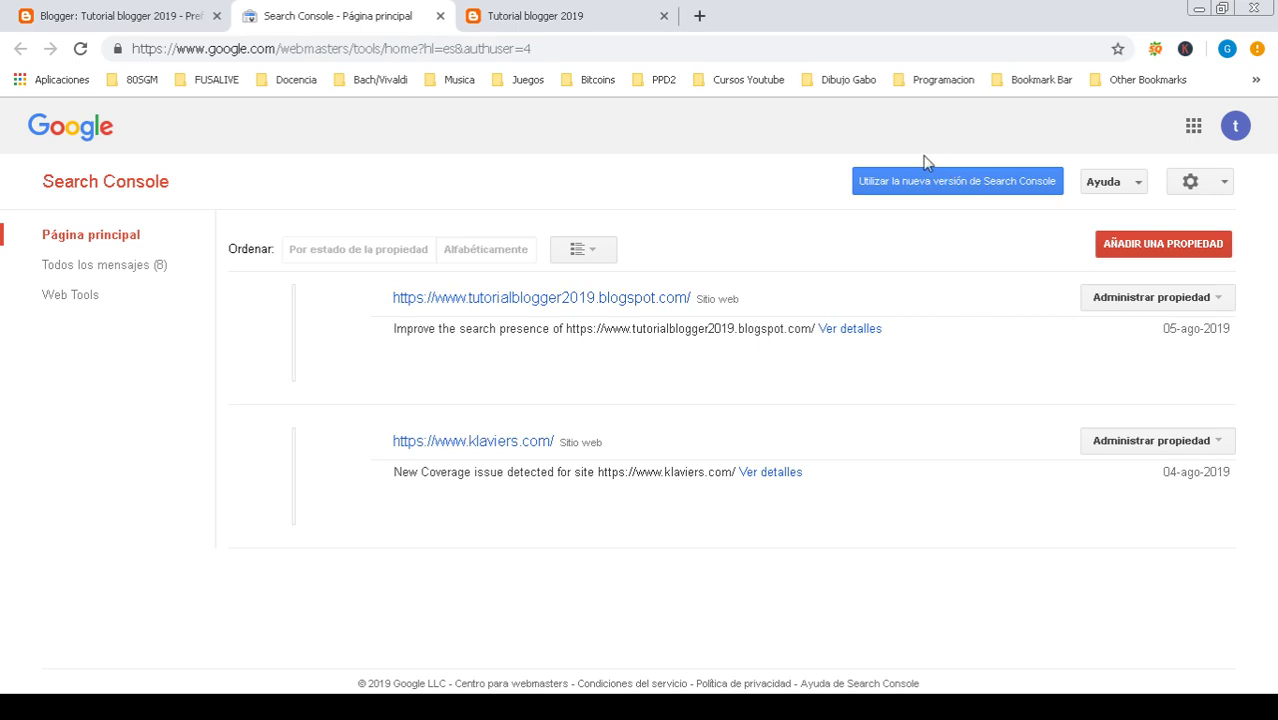
{"action": "left_click", "coordinate": [517, 303]}
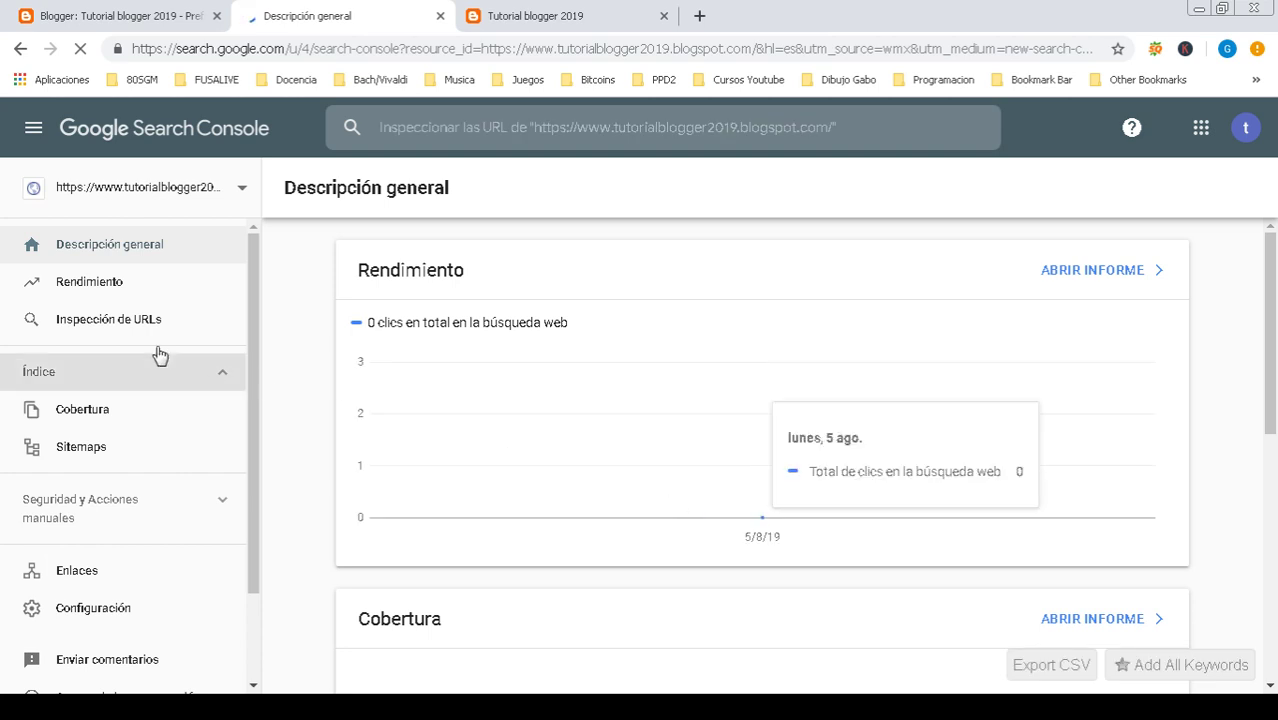
{"action": "left_click", "coordinate": [90, 284]}
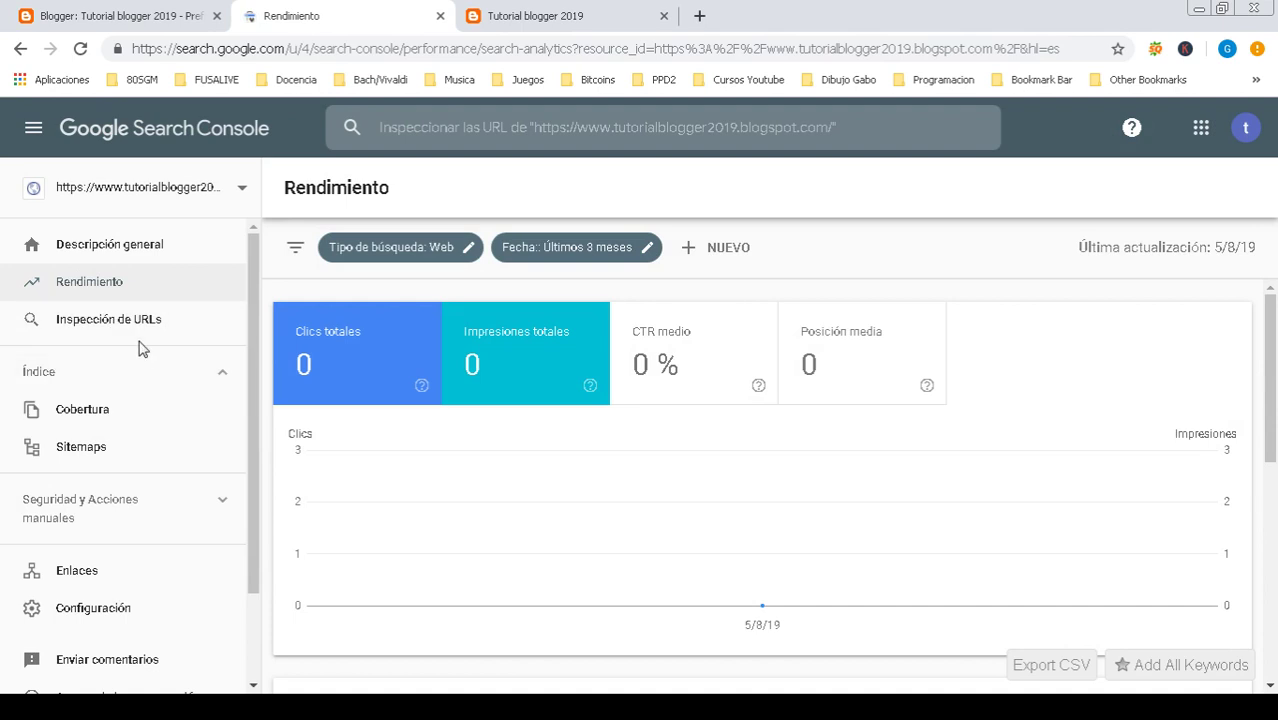
{"action": "left_click", "coordinate": [1273, 560]}
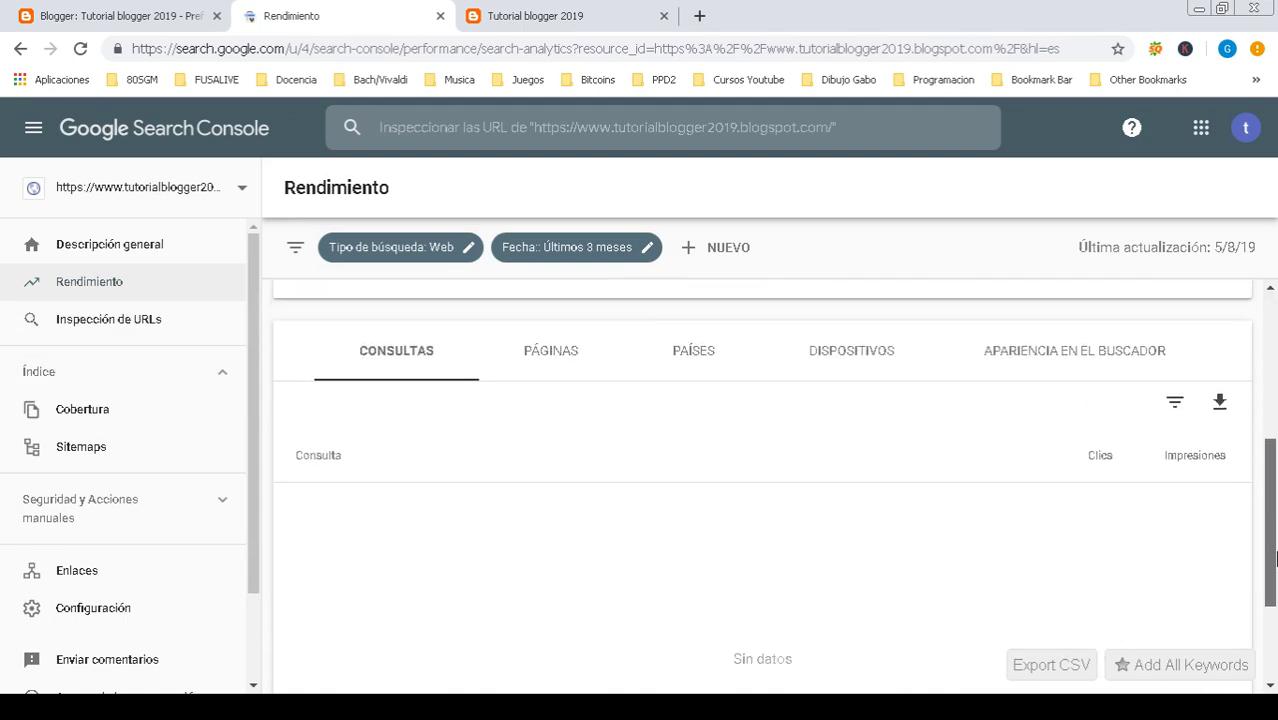
{"action": "scroll", "coordinate": [1255, 480], "scroll_direction": "up", "scroll_amount": 5}
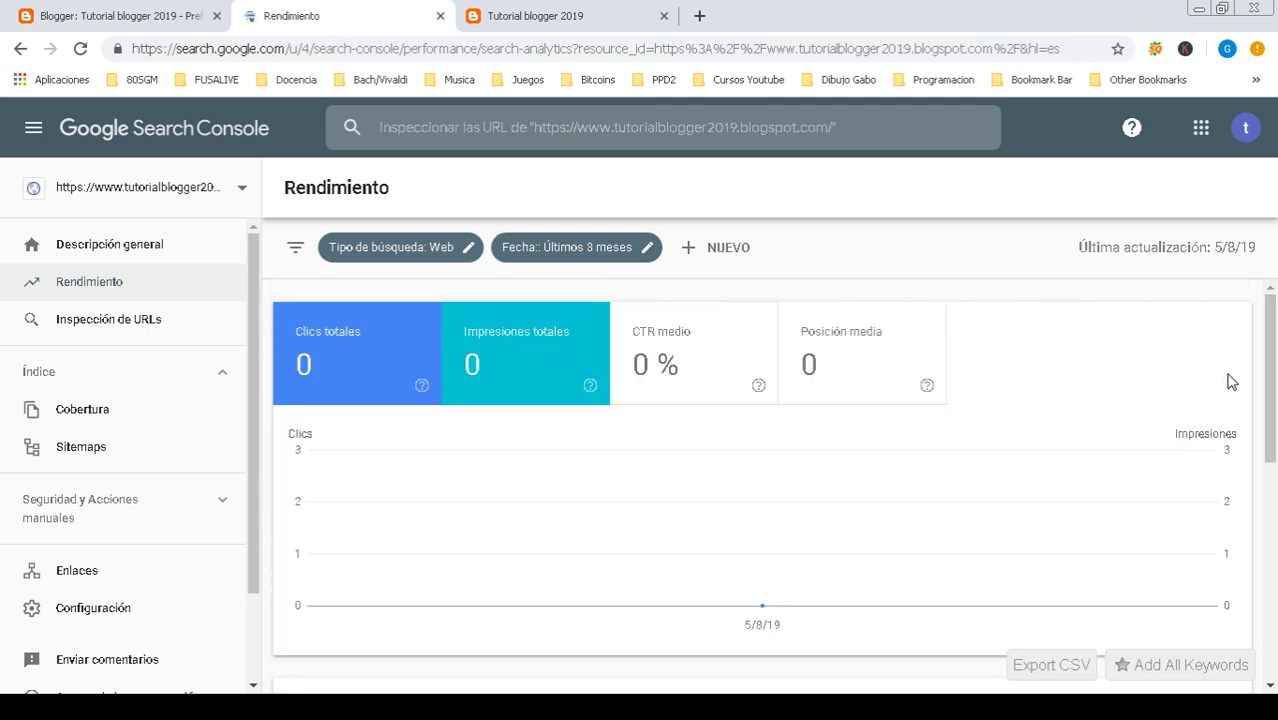
- Switch to the tutorialblogger2019.blogspot.com domain property and examine its performance queries and the chart's data for 5 August
{"action": "left_click", "coordinate": [238, 192]}
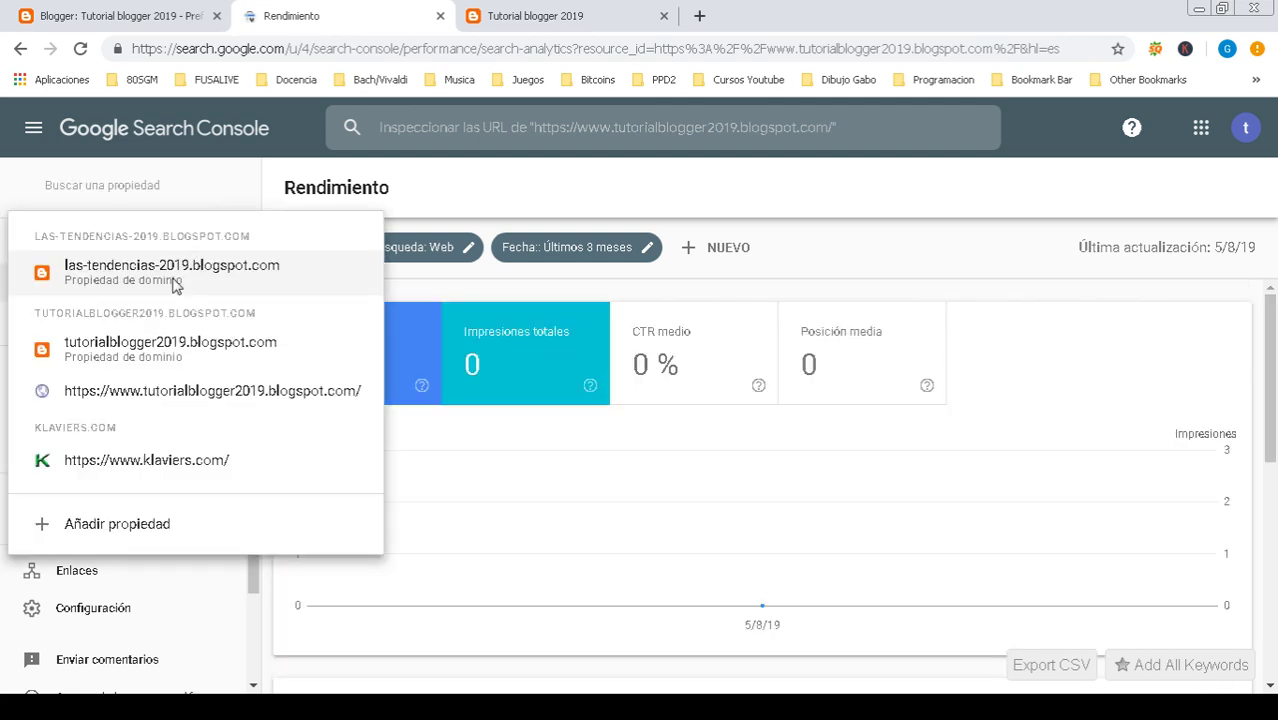
{"action": "left_click", "coordinate": [156, 364]}
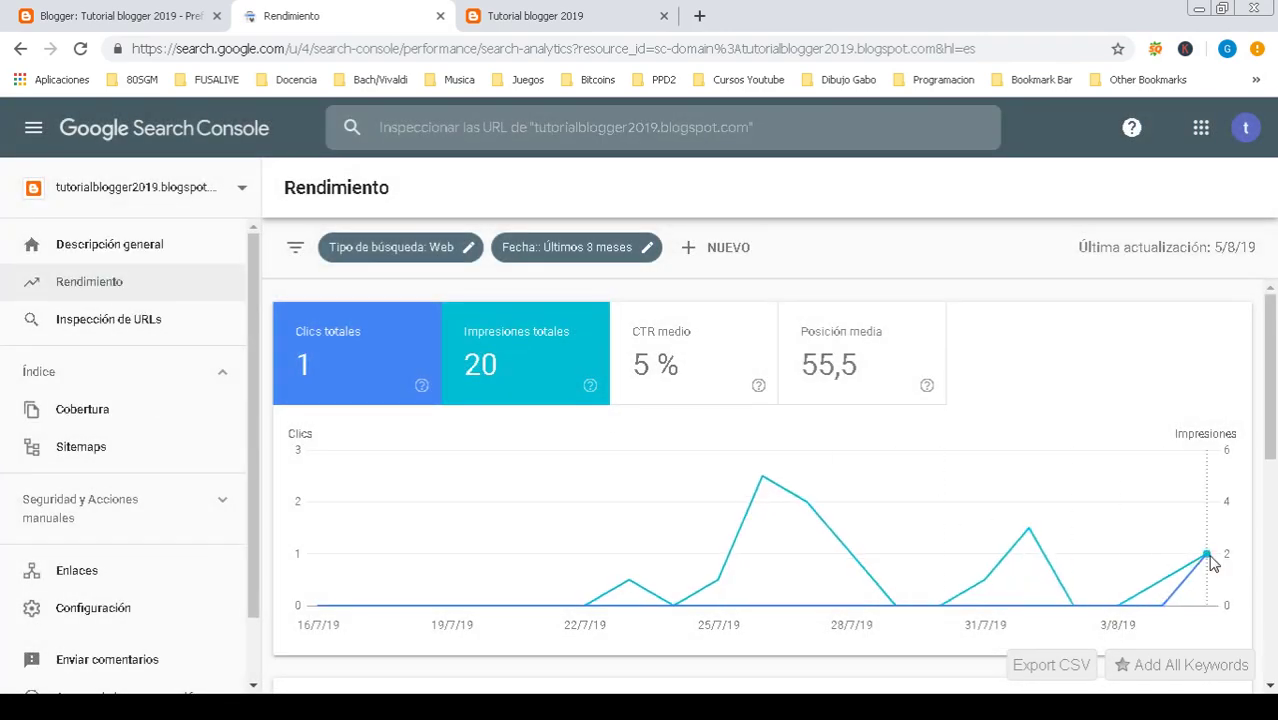
{"action": "scroll", "coordinate": [1275, 565], "scroll_direction": "down", "scroll_amount": 4}
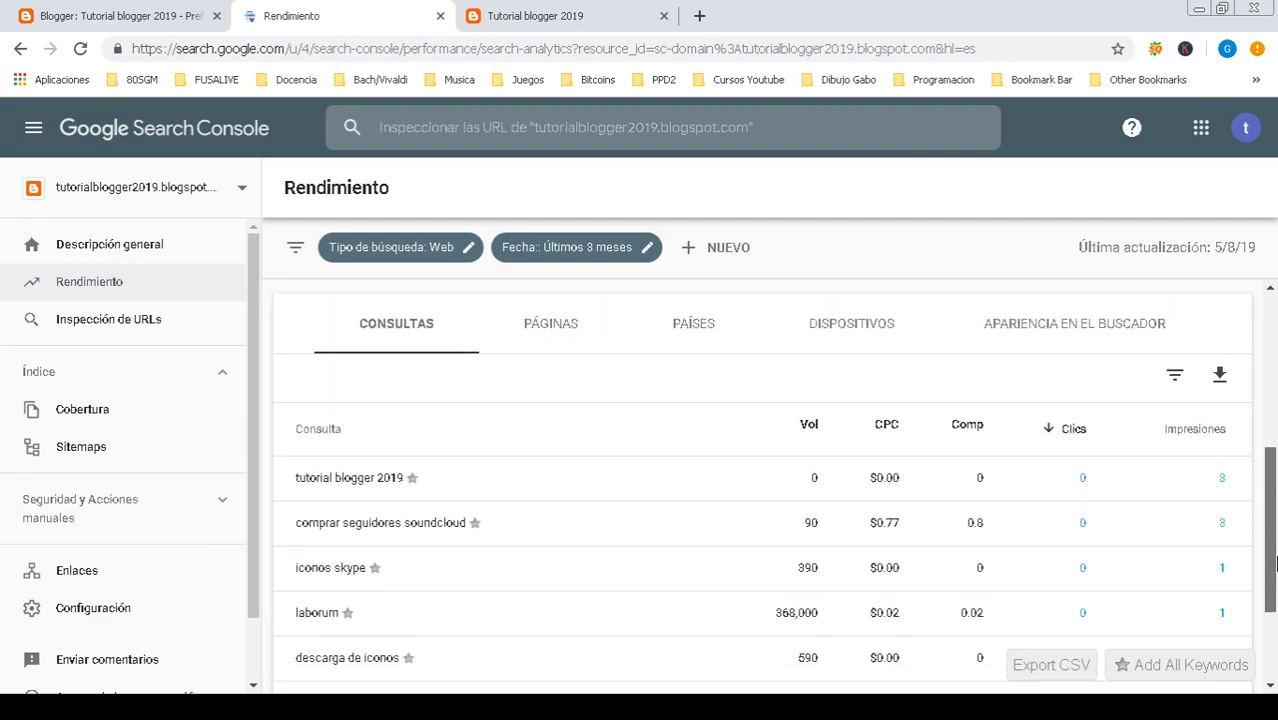
{"action": "left_click_drag", "start_coordinate": [1275, 565], "coordinate": [1275, 628]}
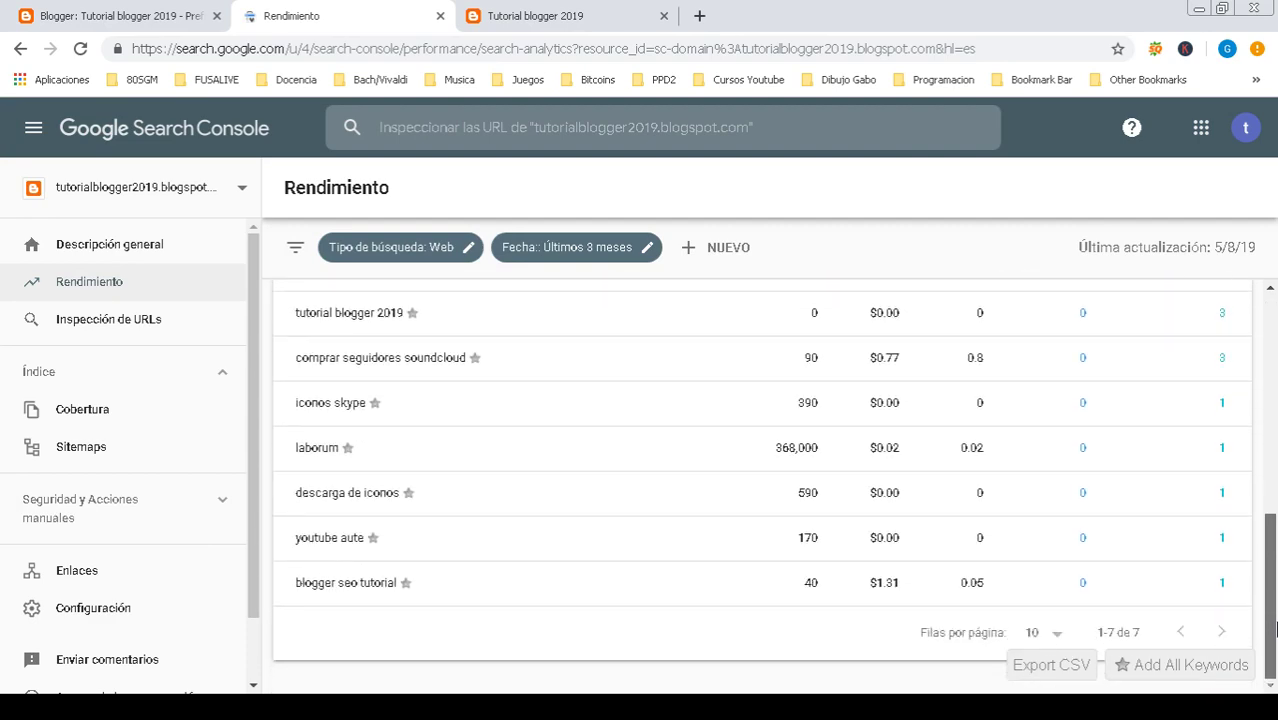
{"action": "scroll", "coordinate": [1275, 628], "scroll_direction": "up", "scroll_amount": 5}
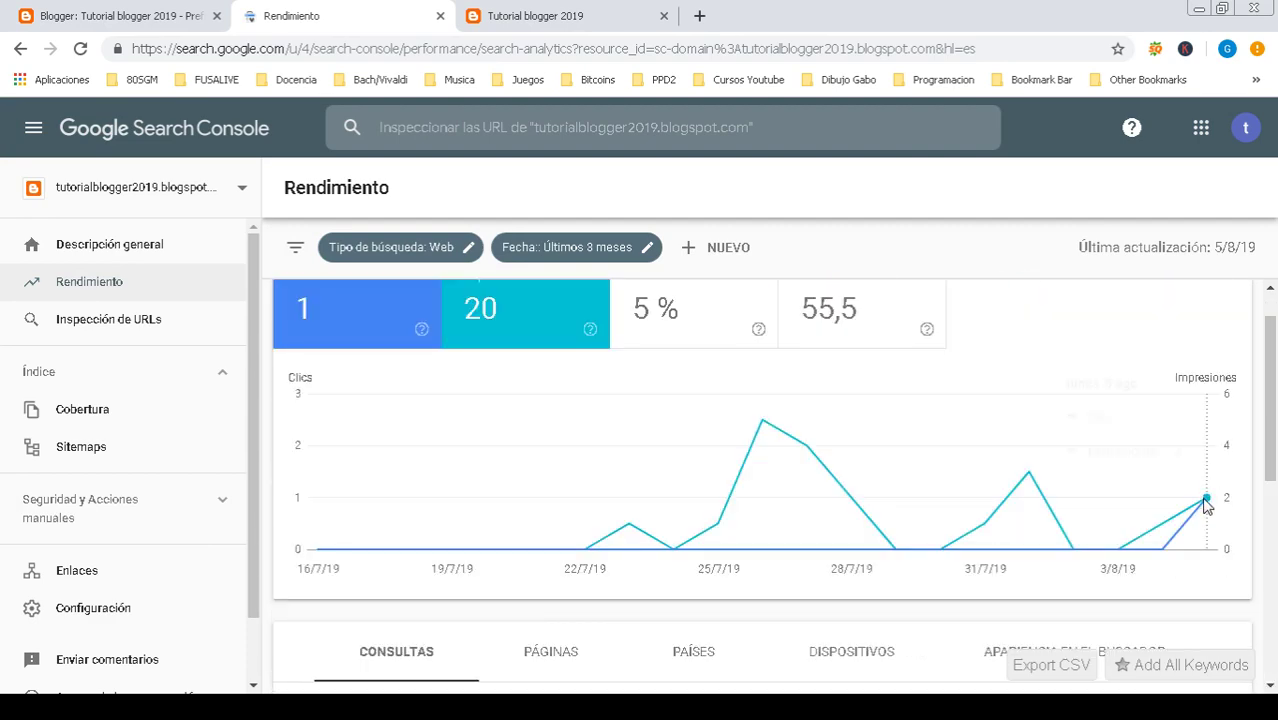
{"action": "mouse_move", "coordinate": [1205, 508]}
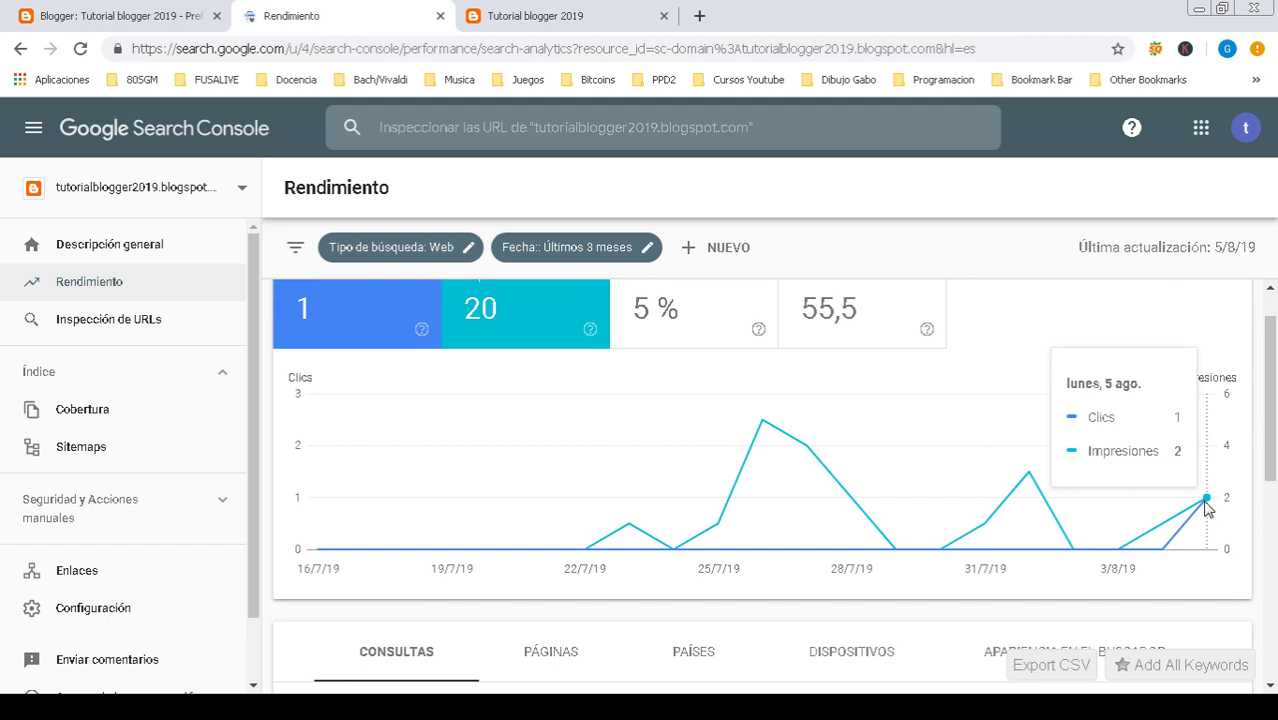
- Hide the total clicks metric to view impressions alone in the performance chart, and show total clicks again
{"action": "left_click", "coordinate": [351, 334]}
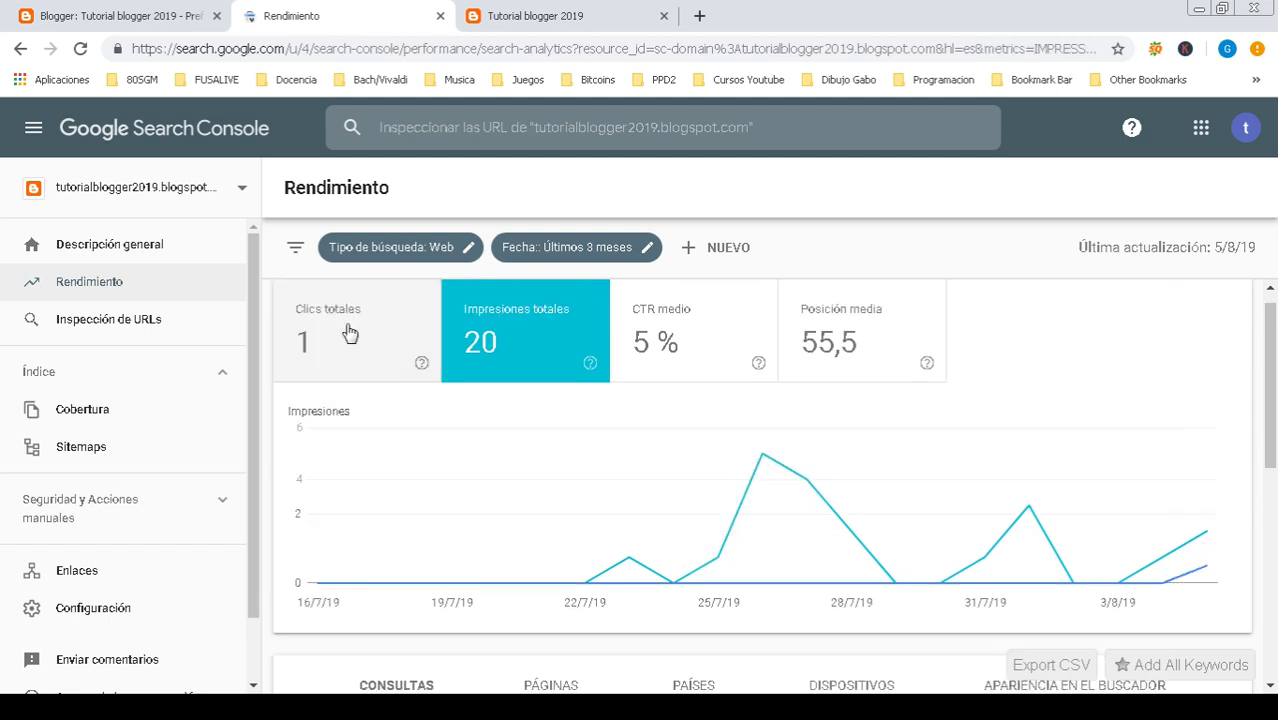
{"action": "left_click_drag", "start_coordinate": [1275, 323], "coordinate": [1237, 357]}
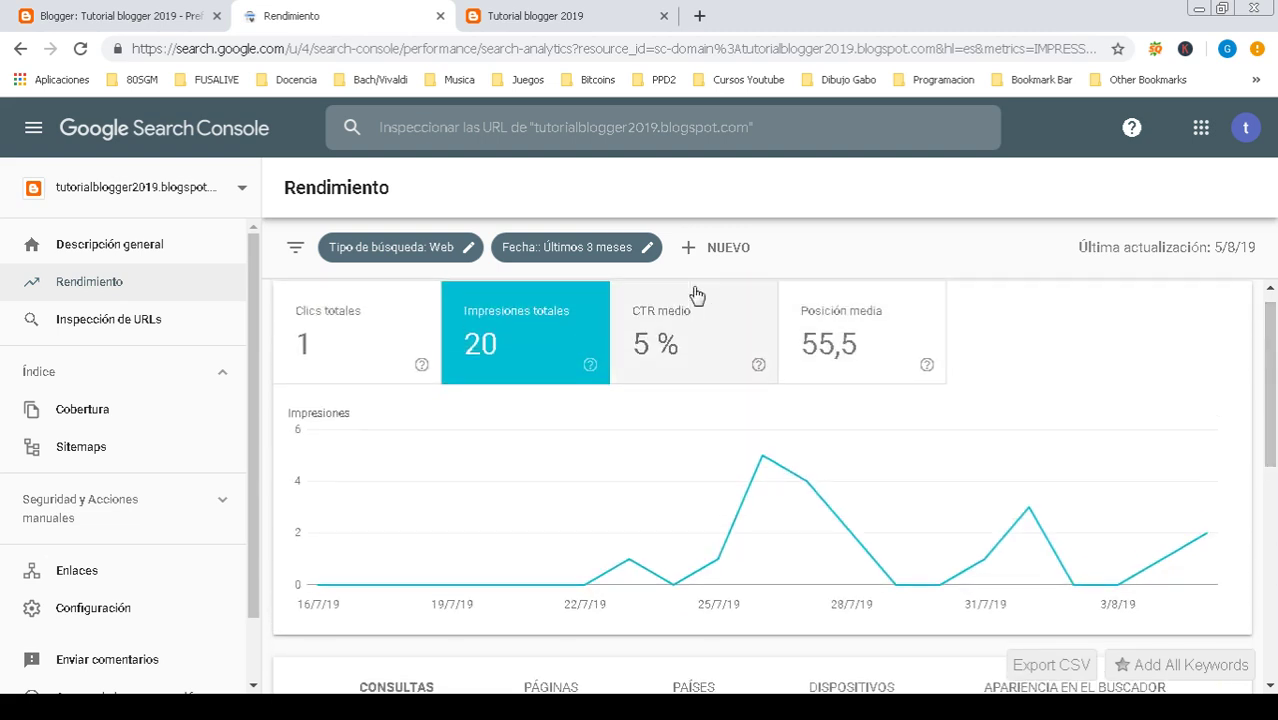
{"action": "left_click", "coordinate": [393, 332]}
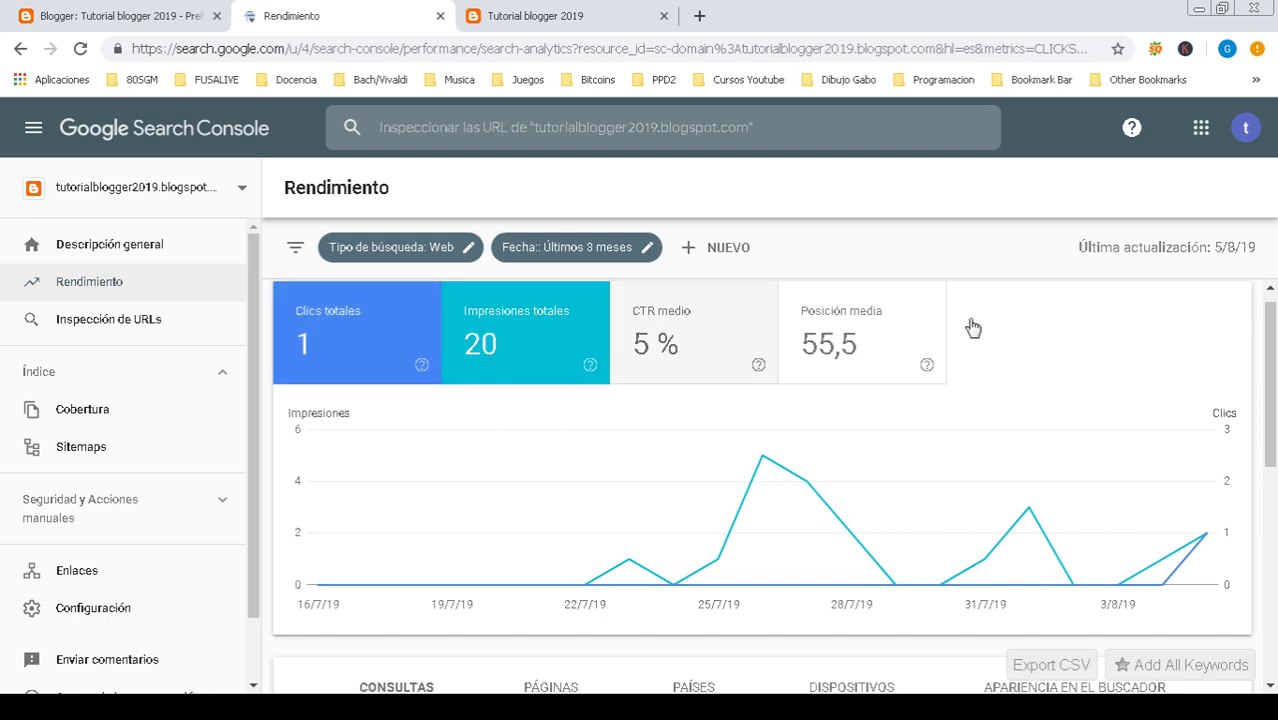
- Hide total impressions, review the query table with only clicks plotted, and show total impressions again
{"action": "left_click", "coordinate": [585, 350]}
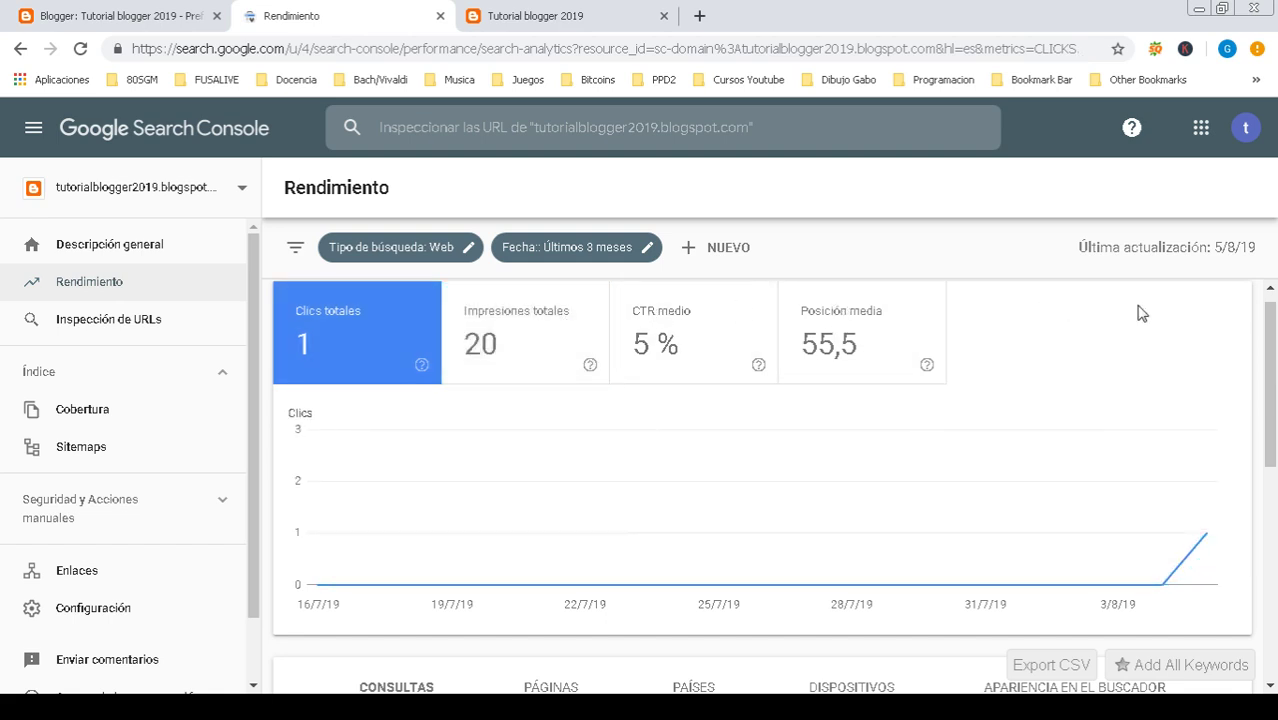
{"action": "scroll", "coordinate": [1275, 481], "scroll_direction": "down", "scroll_amount": 2}
{"action": "scroll", "coordinate": [1275, 481], "scroll_direction": "down", "scroll_amount": 3}
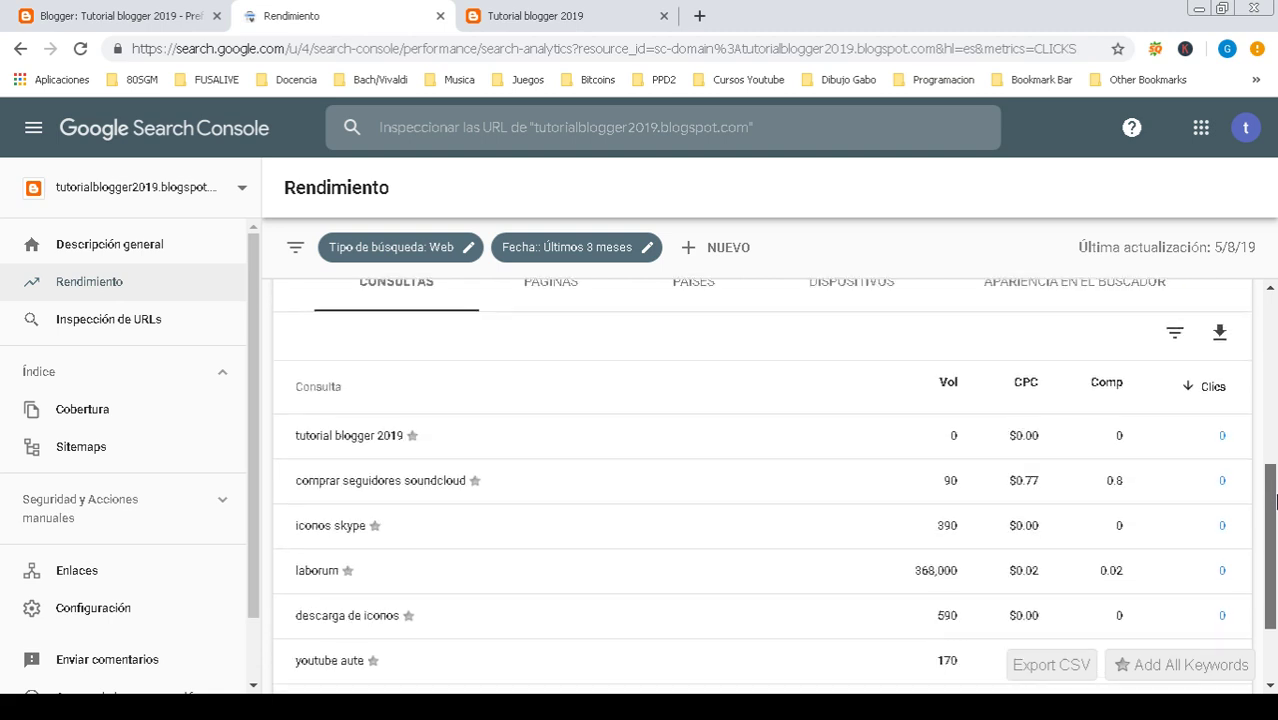
{"action": "scroll", "coordinate": [1275, 500], "scroll_direction": "down", "scroll_amount": 1}
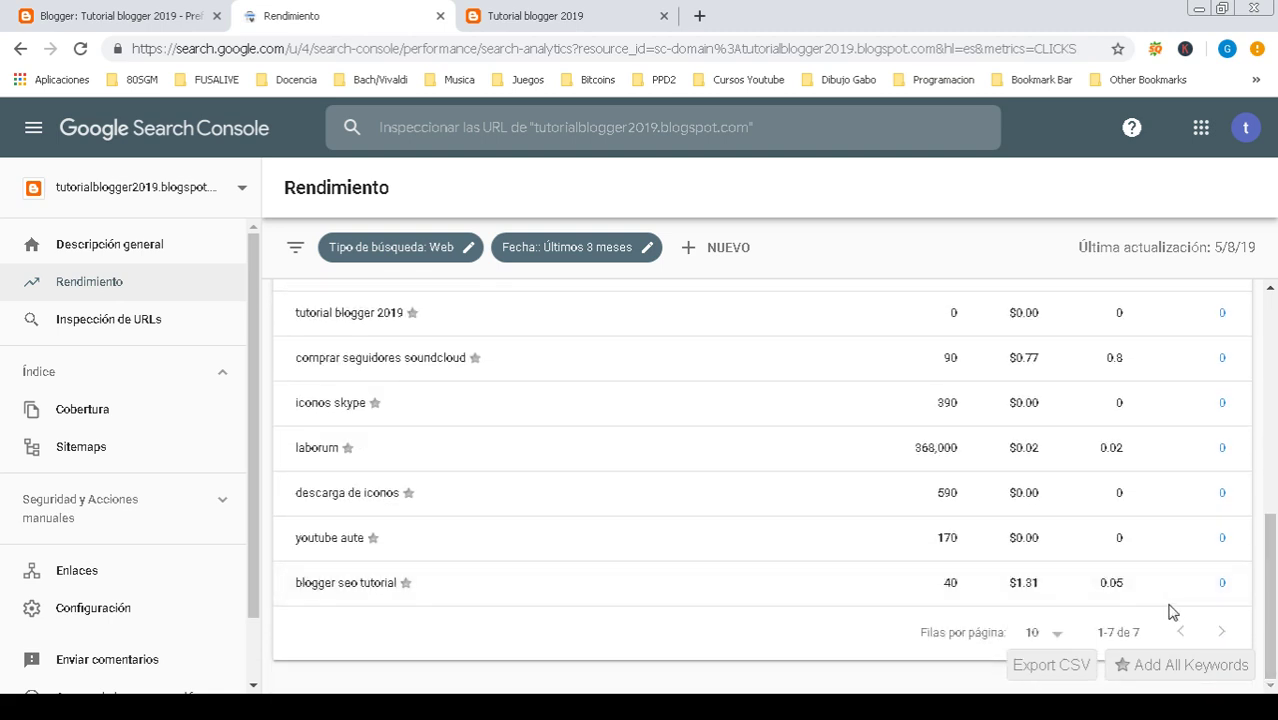
{"action": "scroll", "coordinate": [1110, 400], "scroll_direction": "up", "scroll_amount": 5}
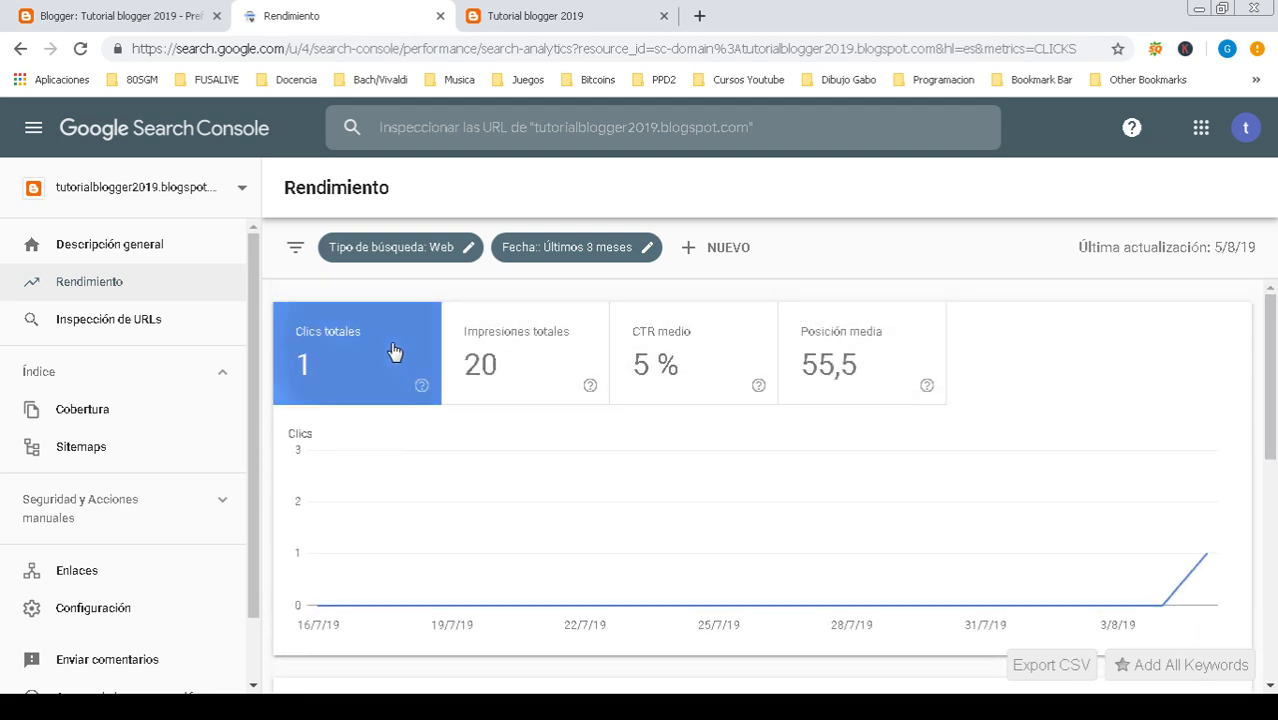
{"action": "left_click", "coordinate": [524, 398]}
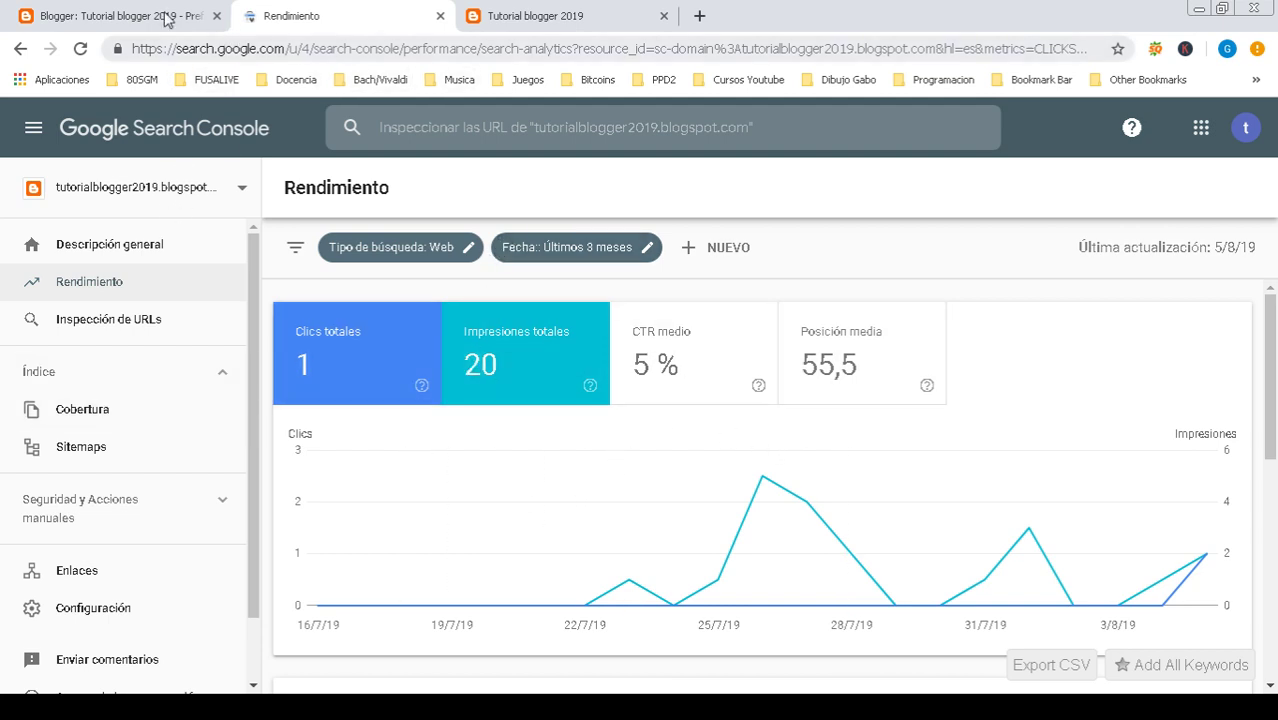
- Switch to Blogger, open the form for creating a new blog to view its fields, and close it without creating one
{"action": "left_click", "coordinate": [100, 16]}
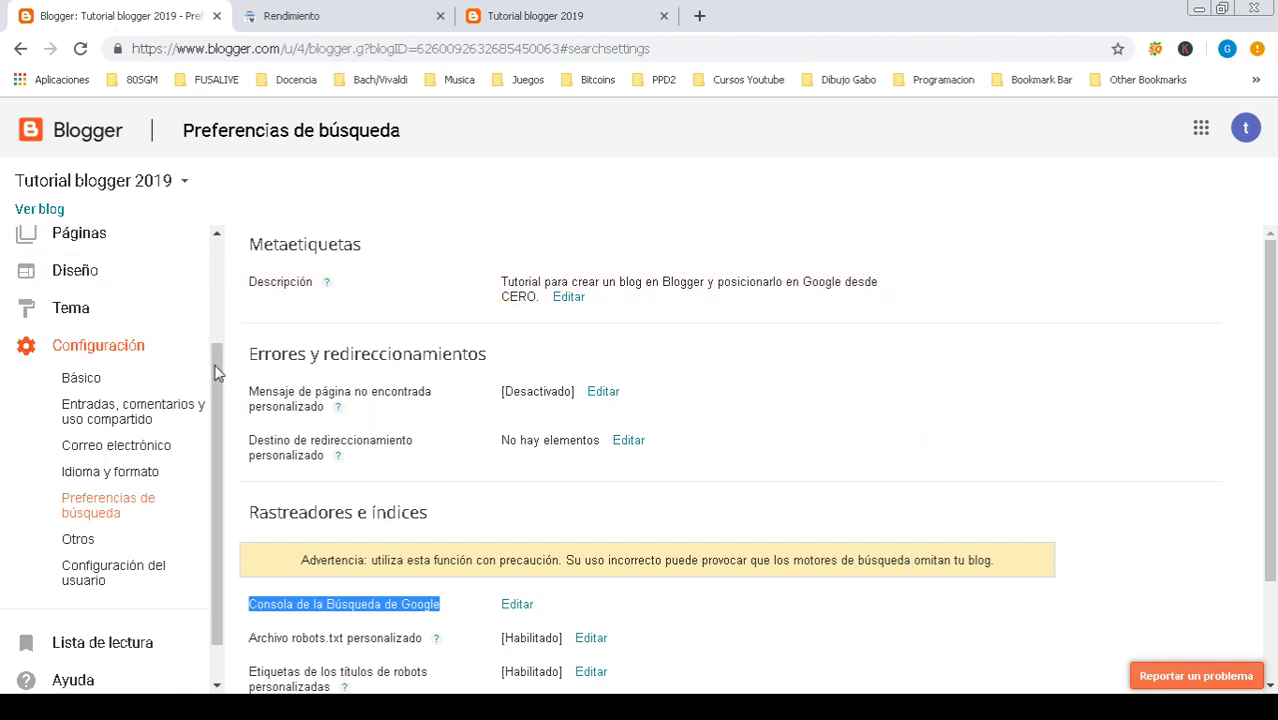
{"action": "left_click_drag", "start_coordinate": [220, 367], "coordinate": [220, 245]}
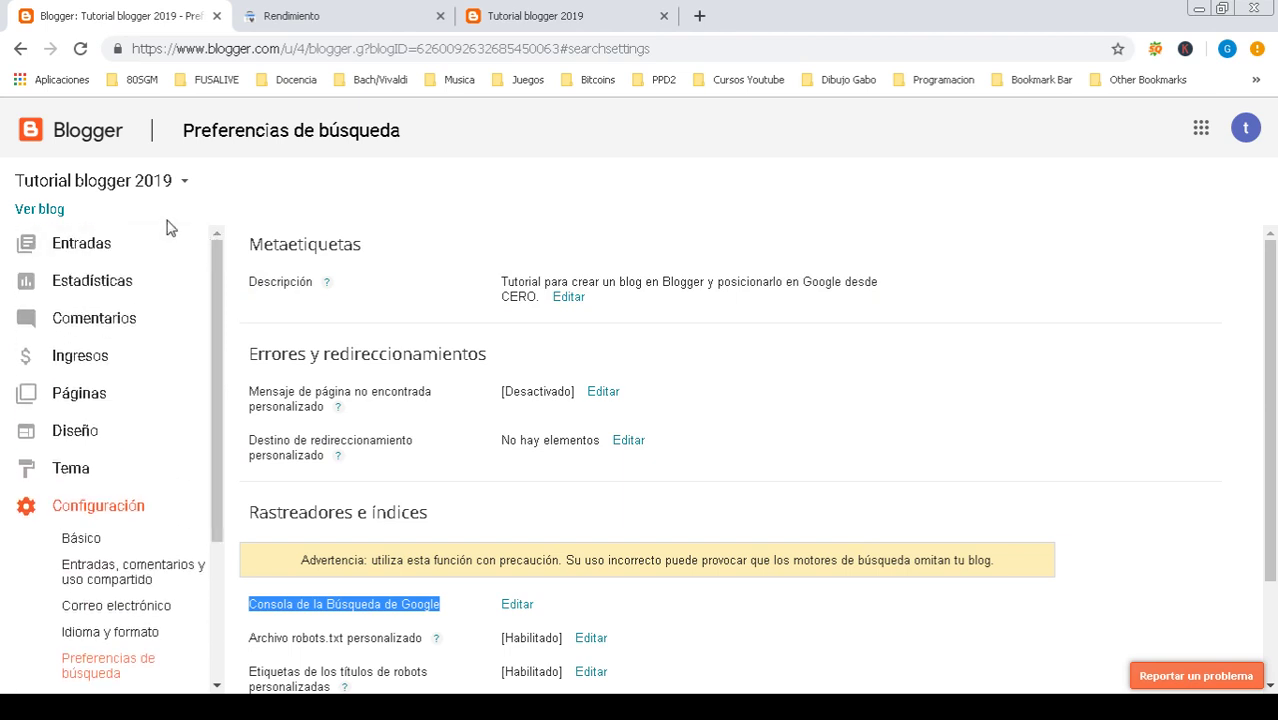
{"action": "left_click", "coordinate": [181, 184]}
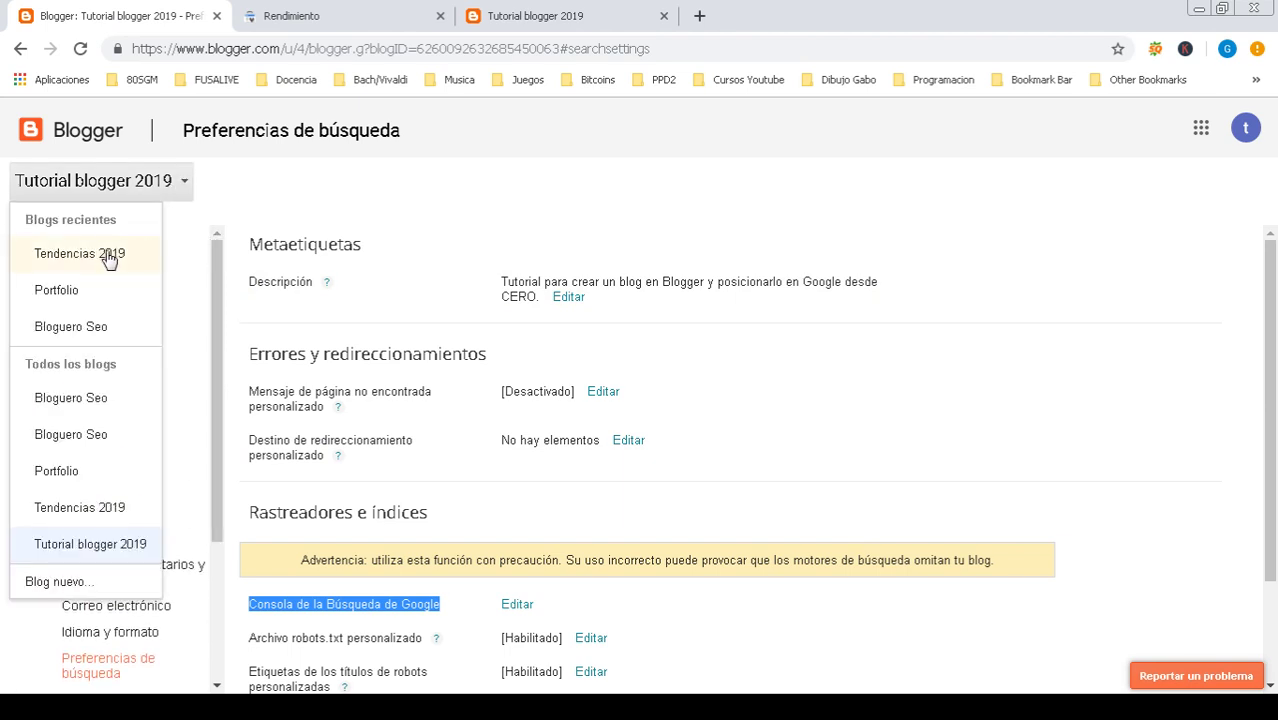
{"action": "left_click", "coordinate": [60, 582]}
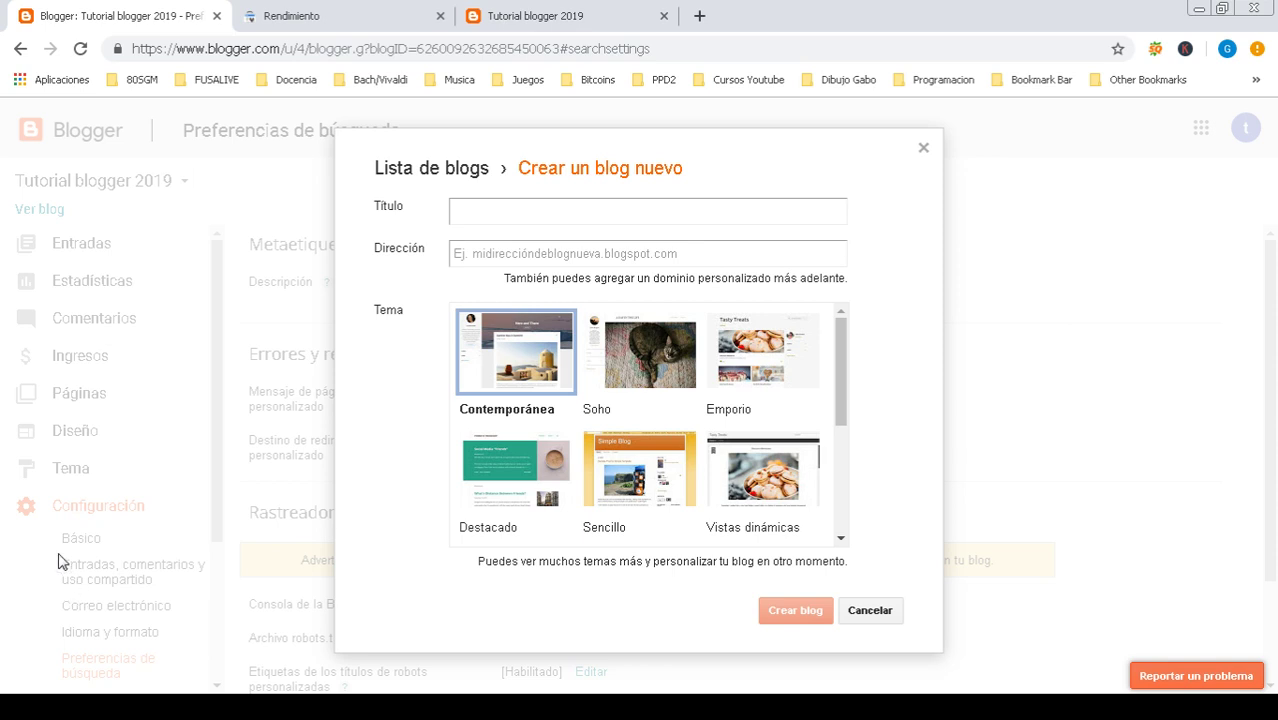
{"action": "left_click", "coordinate": [543, 200]}
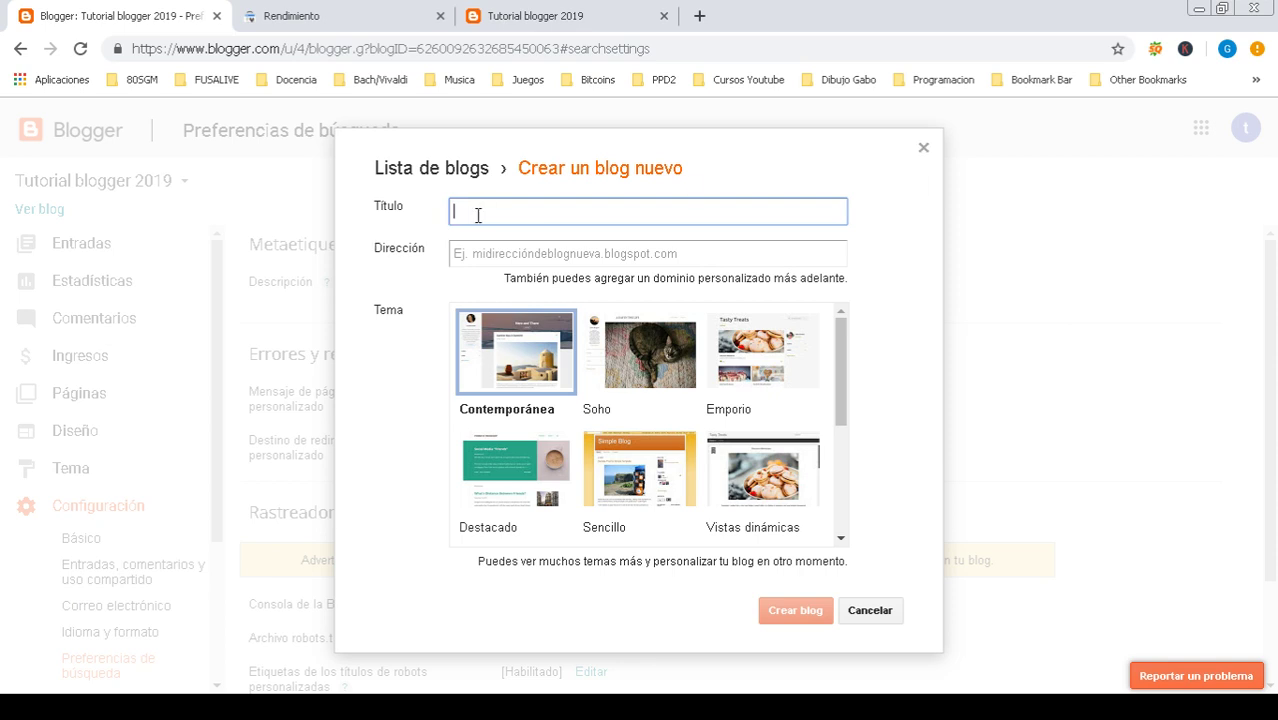
{"action": "left_click", "coordinate": [925, 150]}
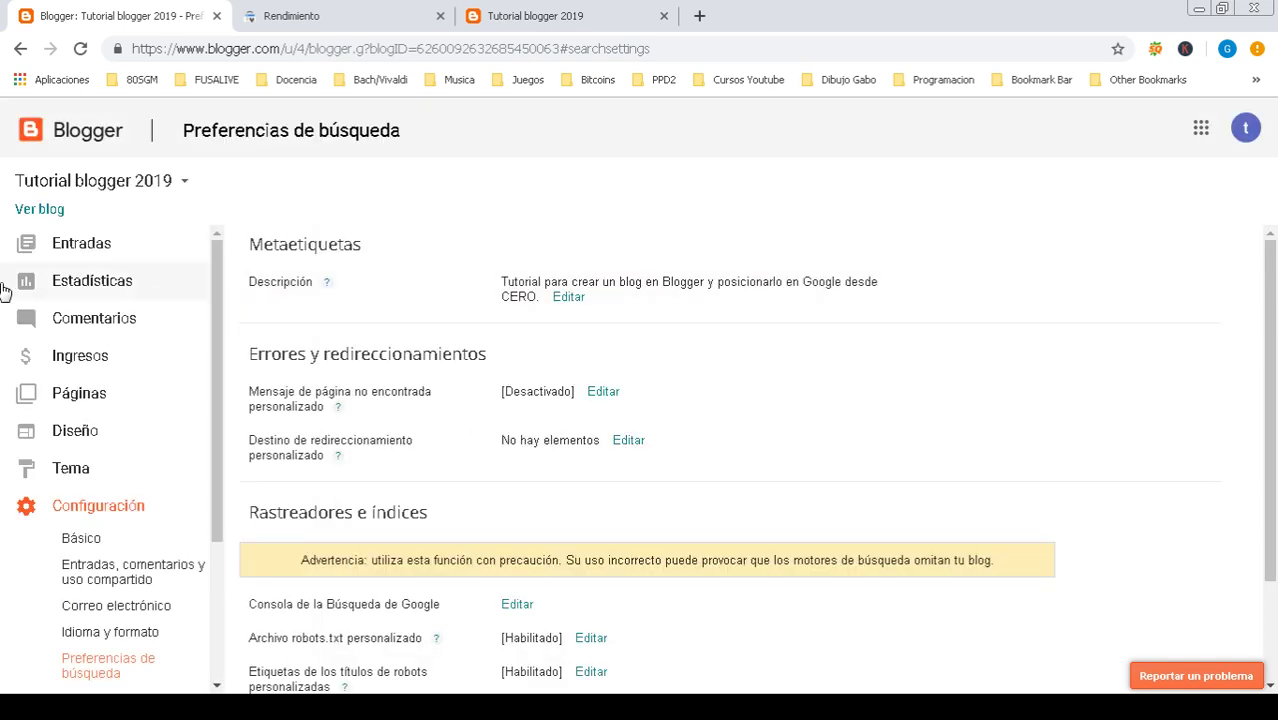
- Switch Blogger to the Tendencias 2019 blog and open its public site
{"action": "left_click", "coordinate": [184, 181]}
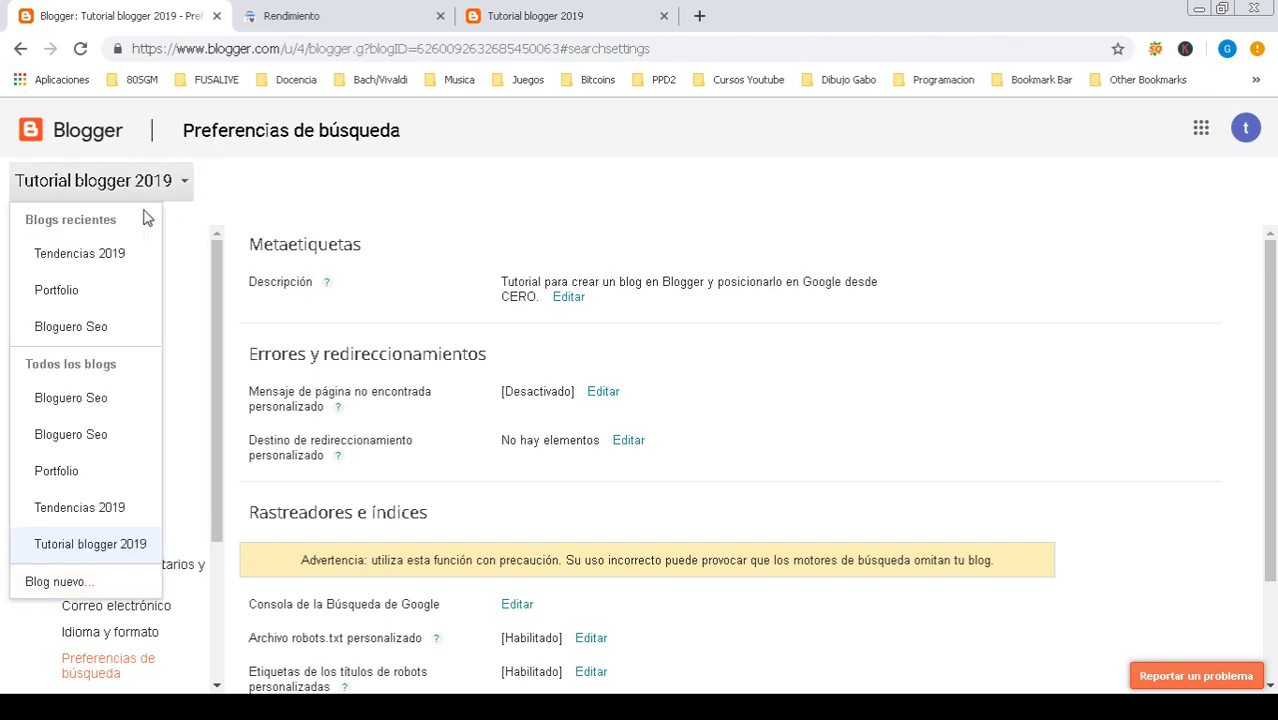
{"action": "left_click", "coordinate": [80, 256]}
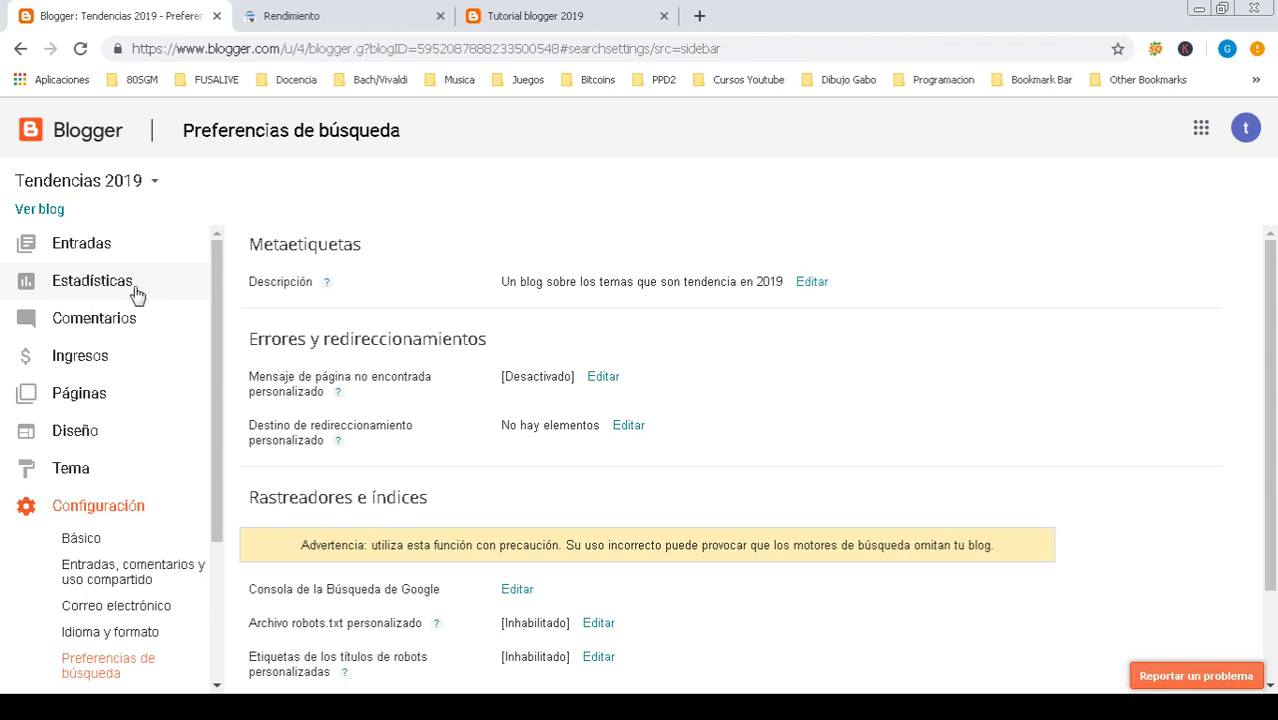
{"action": "left_click", "coordinate": [30, 213]}
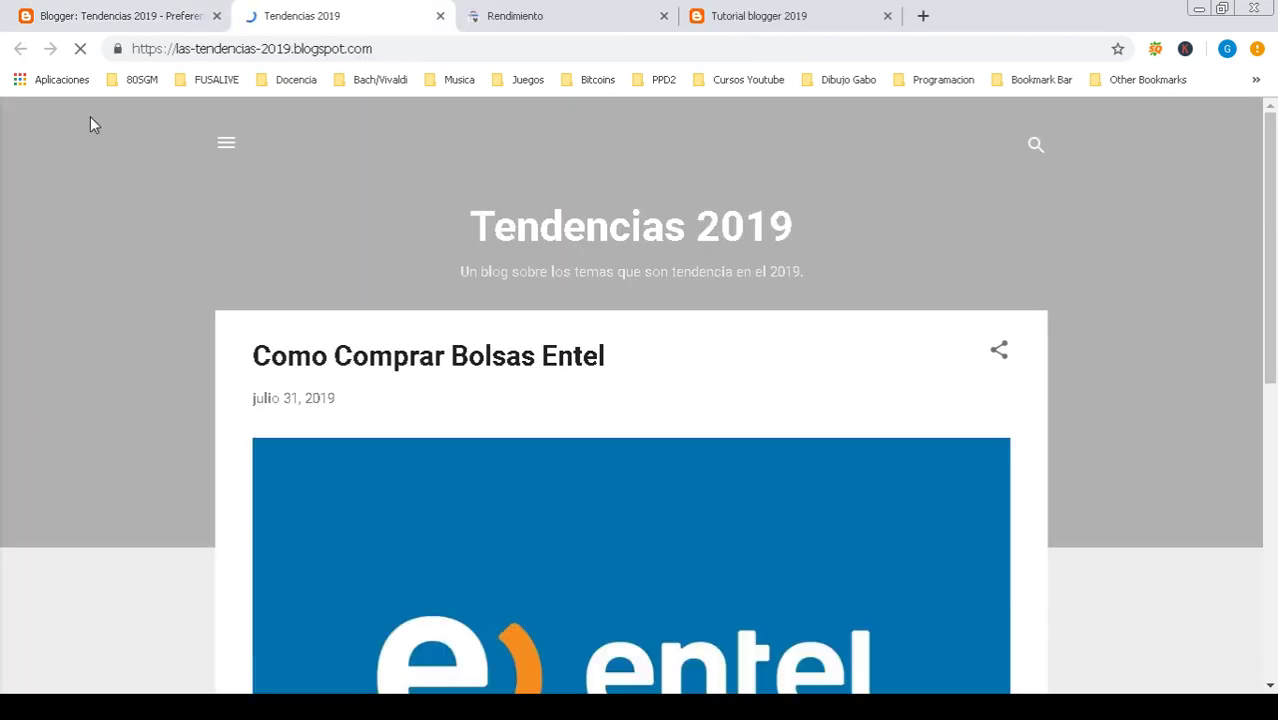
{"action": "left_click", "coordinate": [118, 18]}
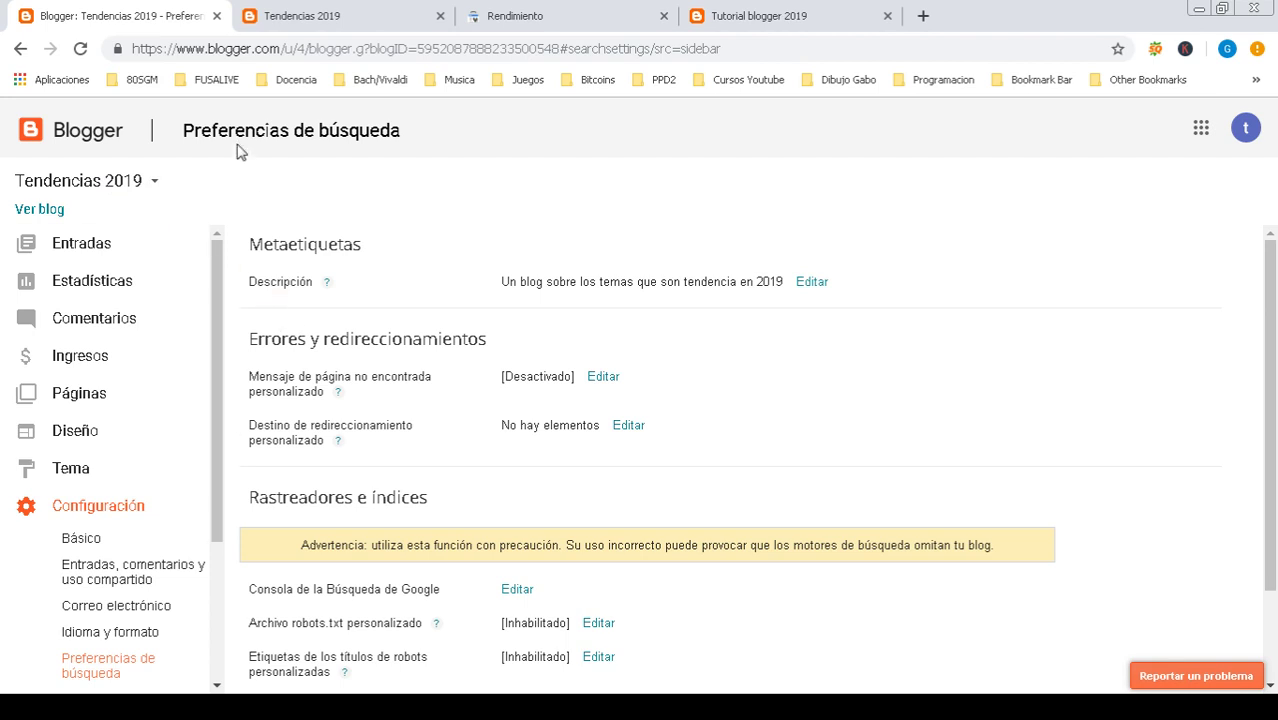
{"action": "left_click", "coordinate": [306, 14]}
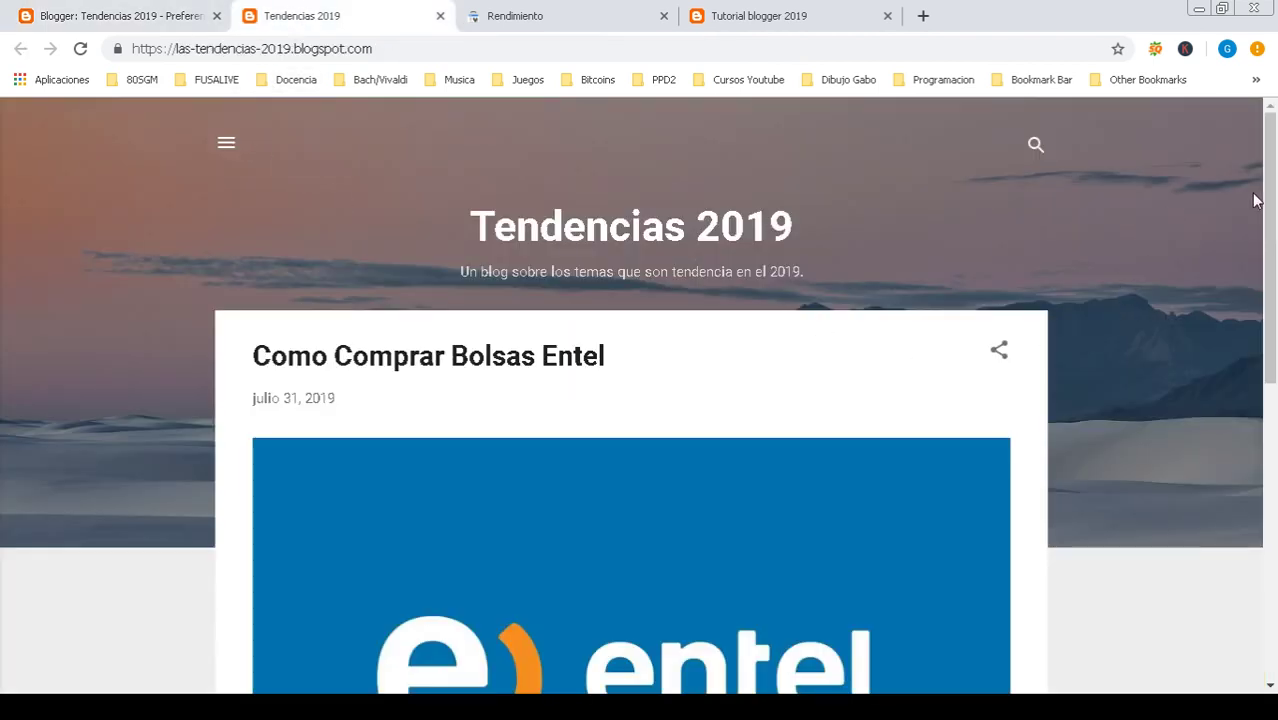
- Open the full "Como Comprar Bolsas Entel" post from the Tendencias 2019 home page and view its beginning
{"action": "left_click_drag", "start_coordinate": [1272, 162], "coordinate": [1268, 484]}
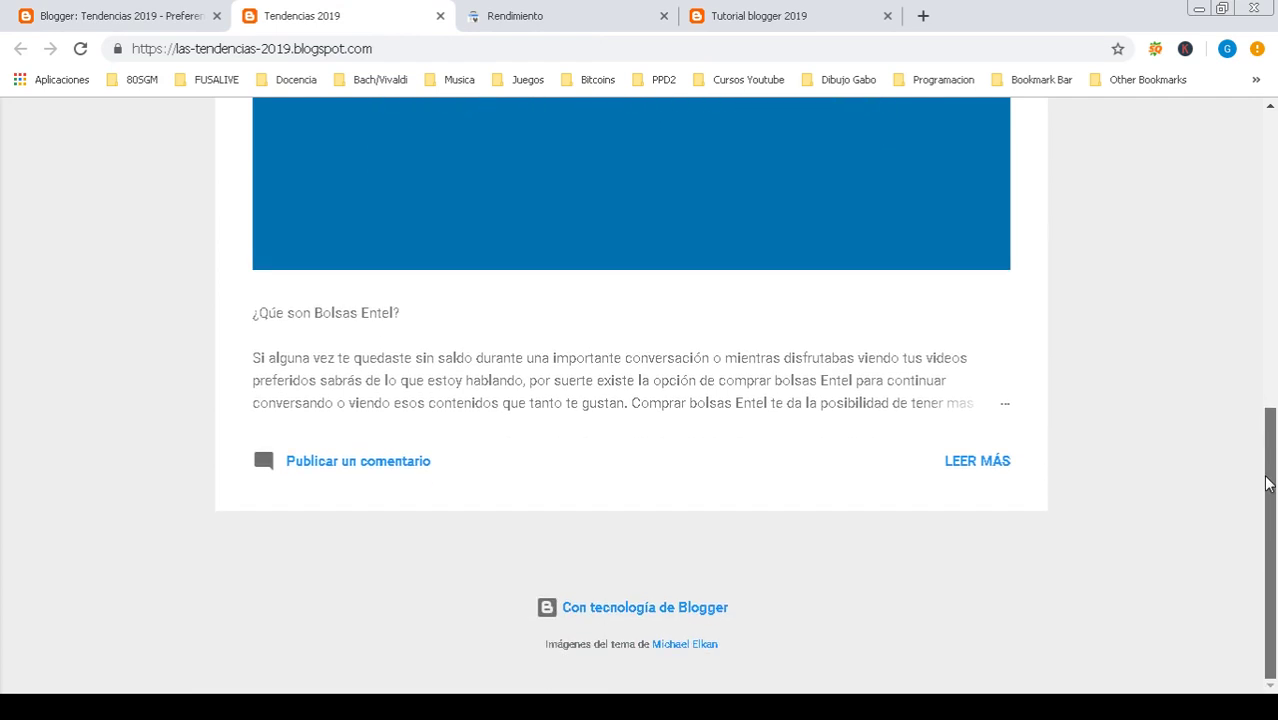
{"action": "left_click", "coordinate": [990, 461]}
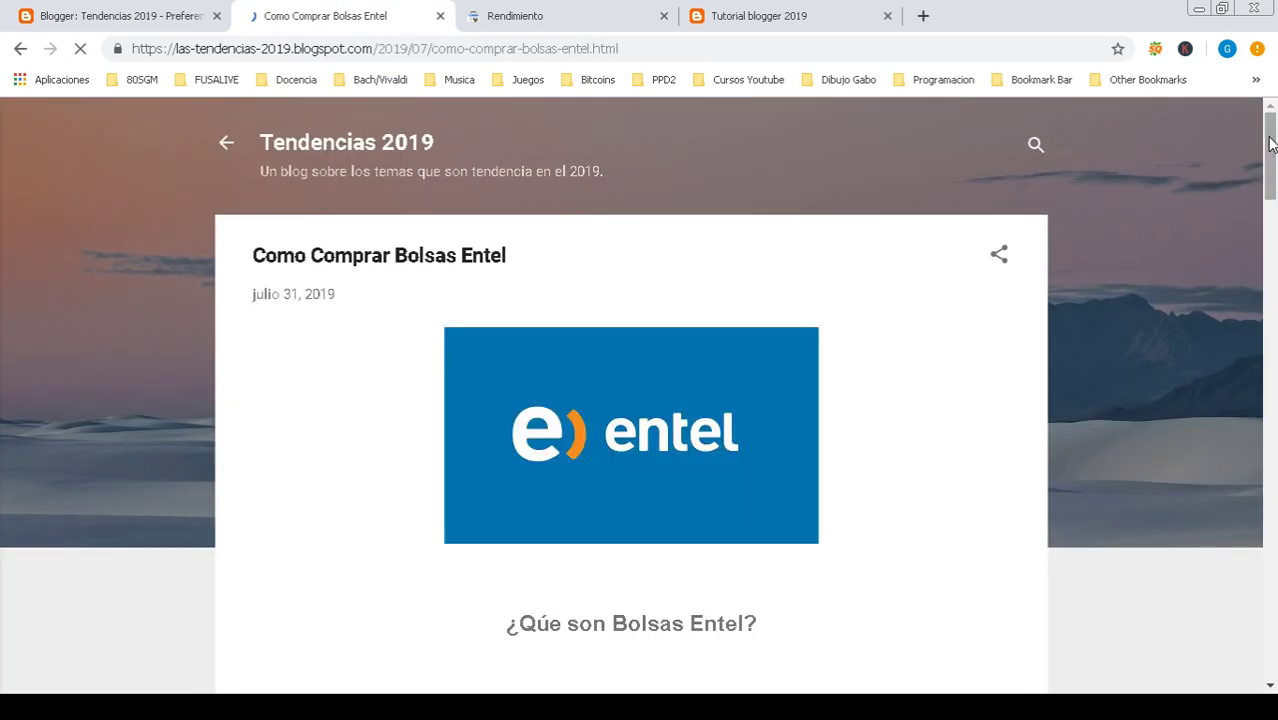
{"action": "mouse_move", "coordinate": [1270, 134]}
{"action": "left_mouse_down"}
{"action": "mouse_move", "coordinate": [1270, 525]}
{"action": "mouse_move", "coordinate": [1270, 125]}
{"action": "left_mouse_up"}
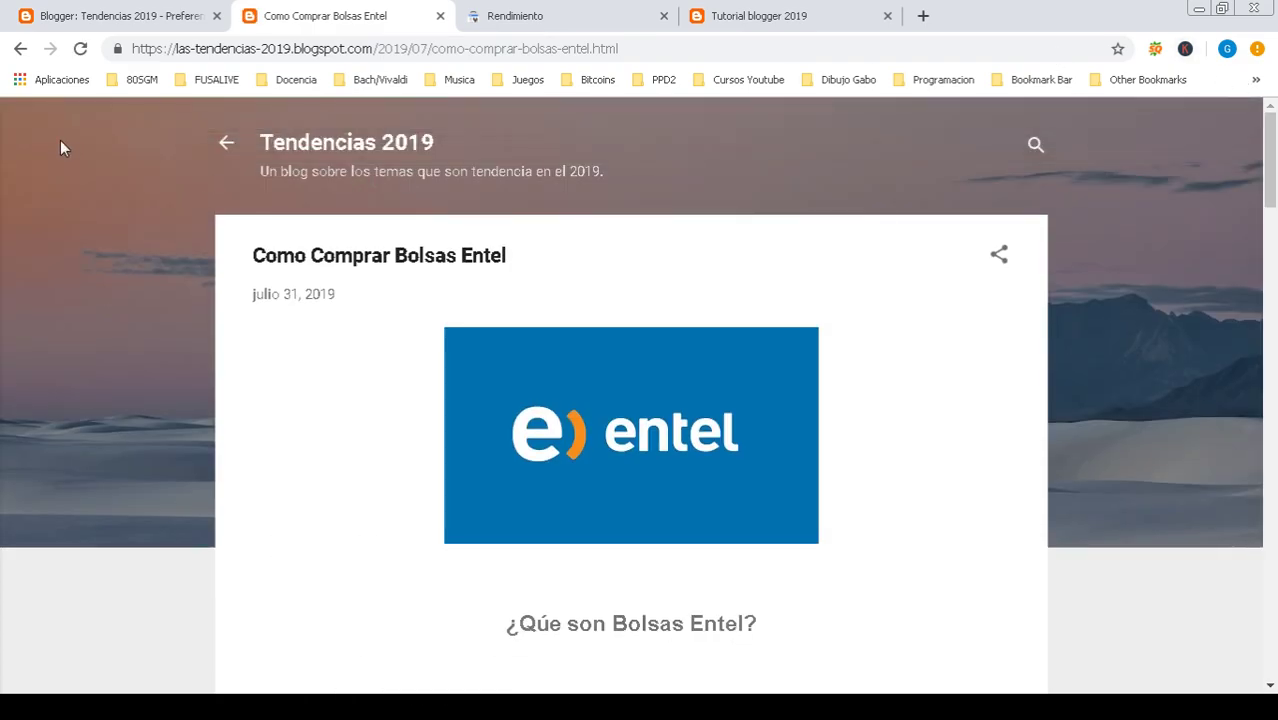
- Return to the Tendencias 2019 home page and switch through Blogger to the public Tutorial blogger 2019 site
{"action": "left_click", "coordinate": [226, 142]}
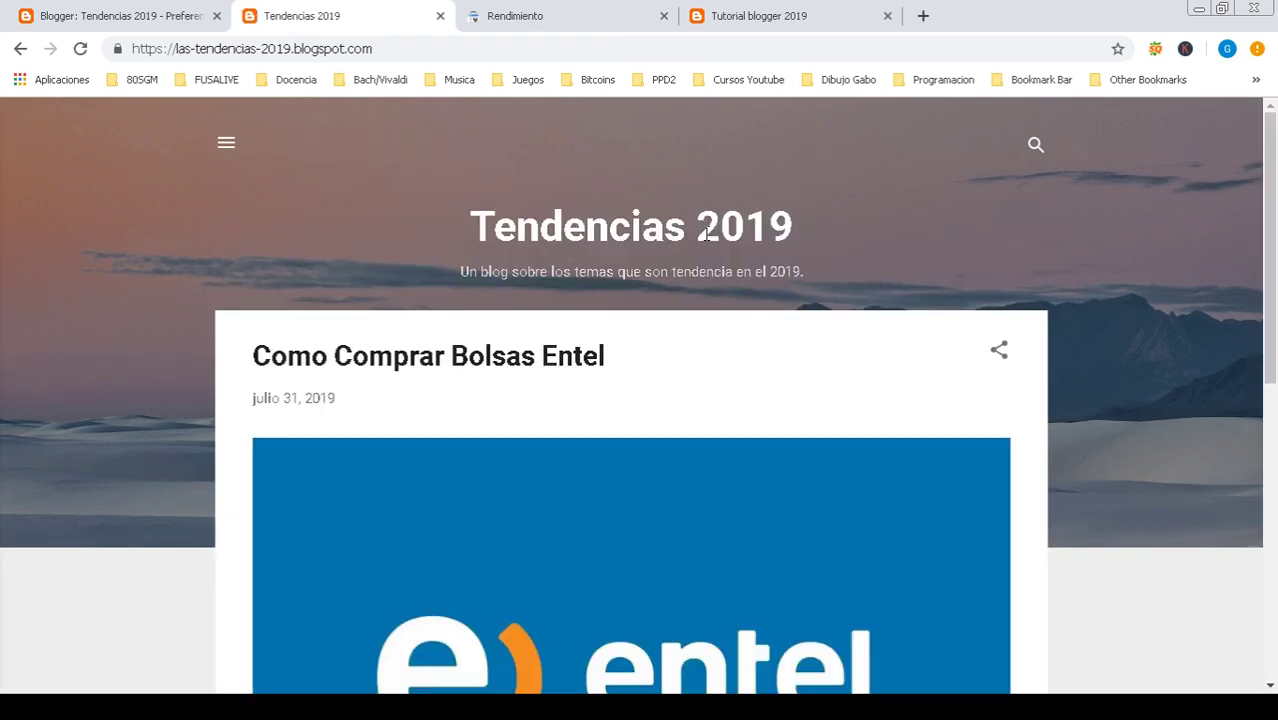
{"action": "left_click", "coordinate": [130, 16]}
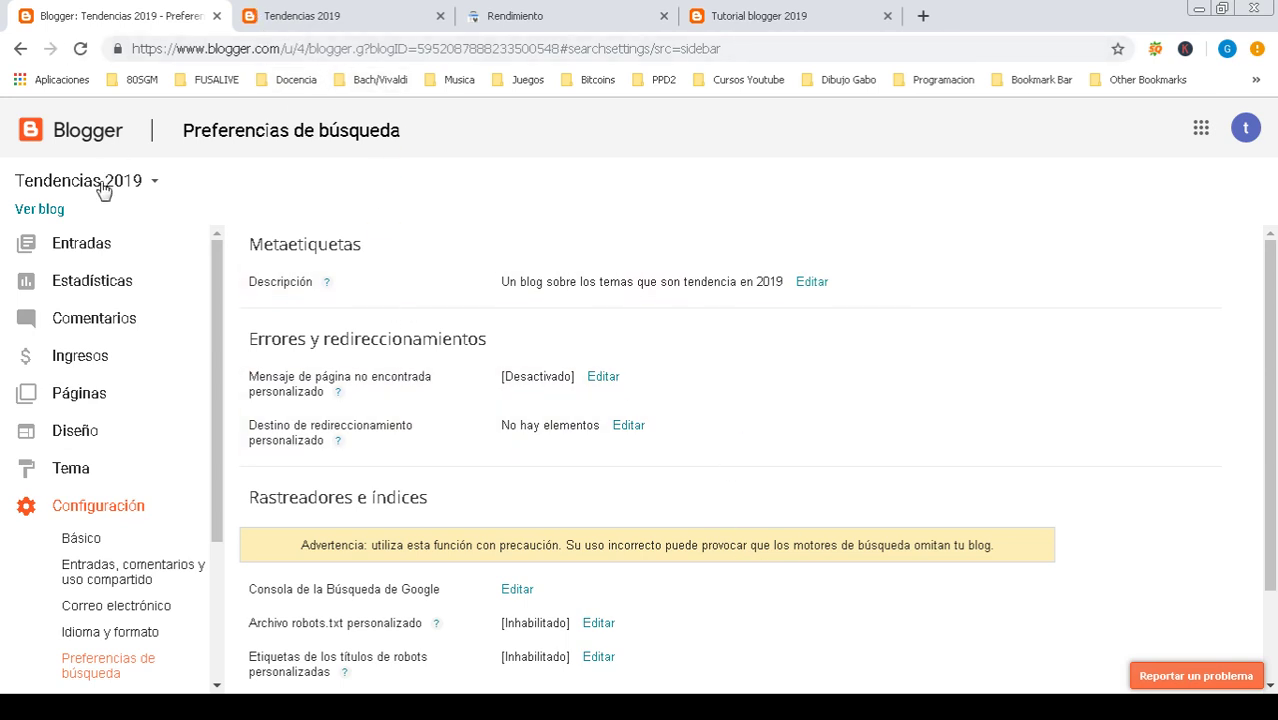
{"action": "left_click", "coordinate": [790, 18]}
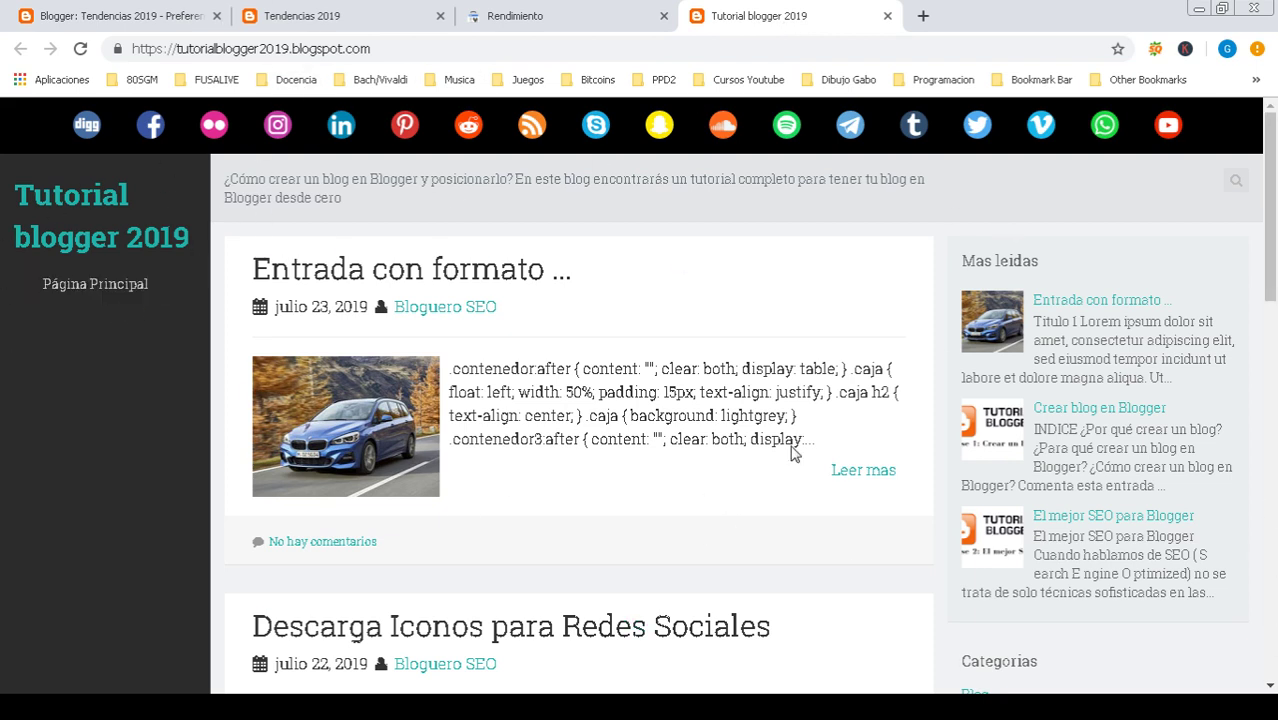
- Switch back and forth between Blogger's settings for Tendencias 2019 and the public Tutorial blogger 2019 site to compare both blogs
{"action": "left_click", "coordinate": [152, 8]}
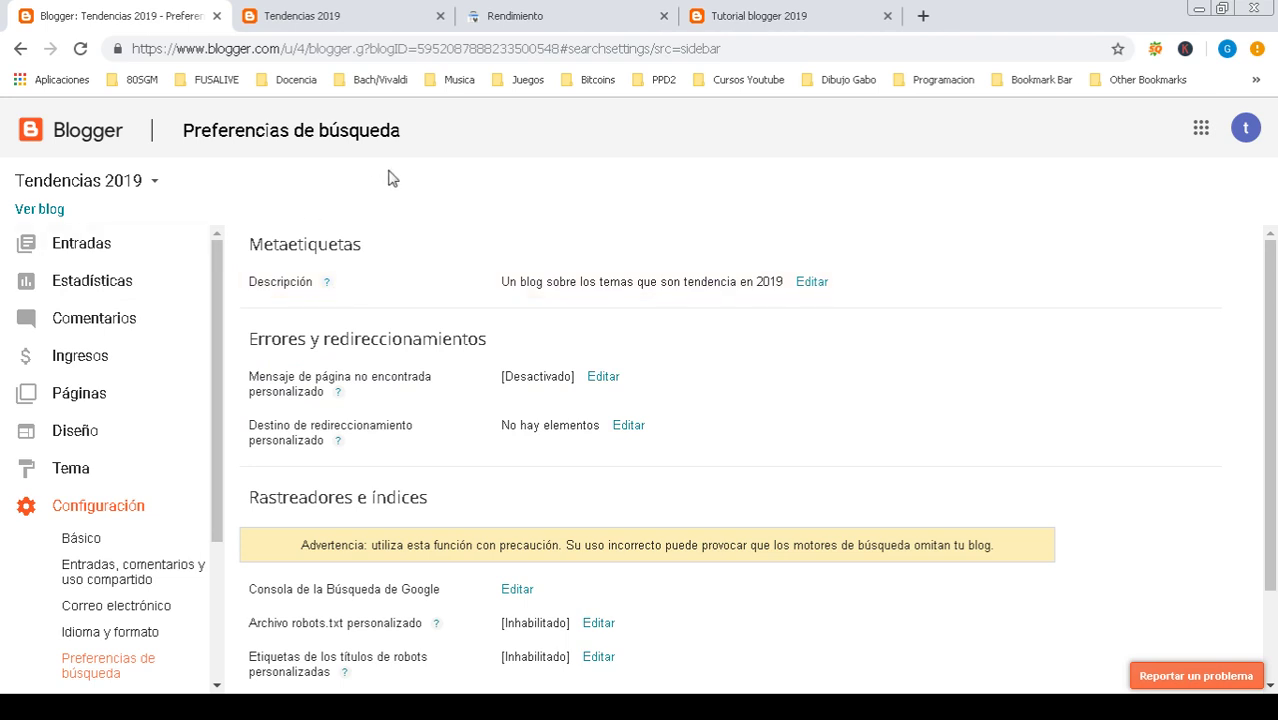
{"action": "left_click", "coordinate": [789, 19]}
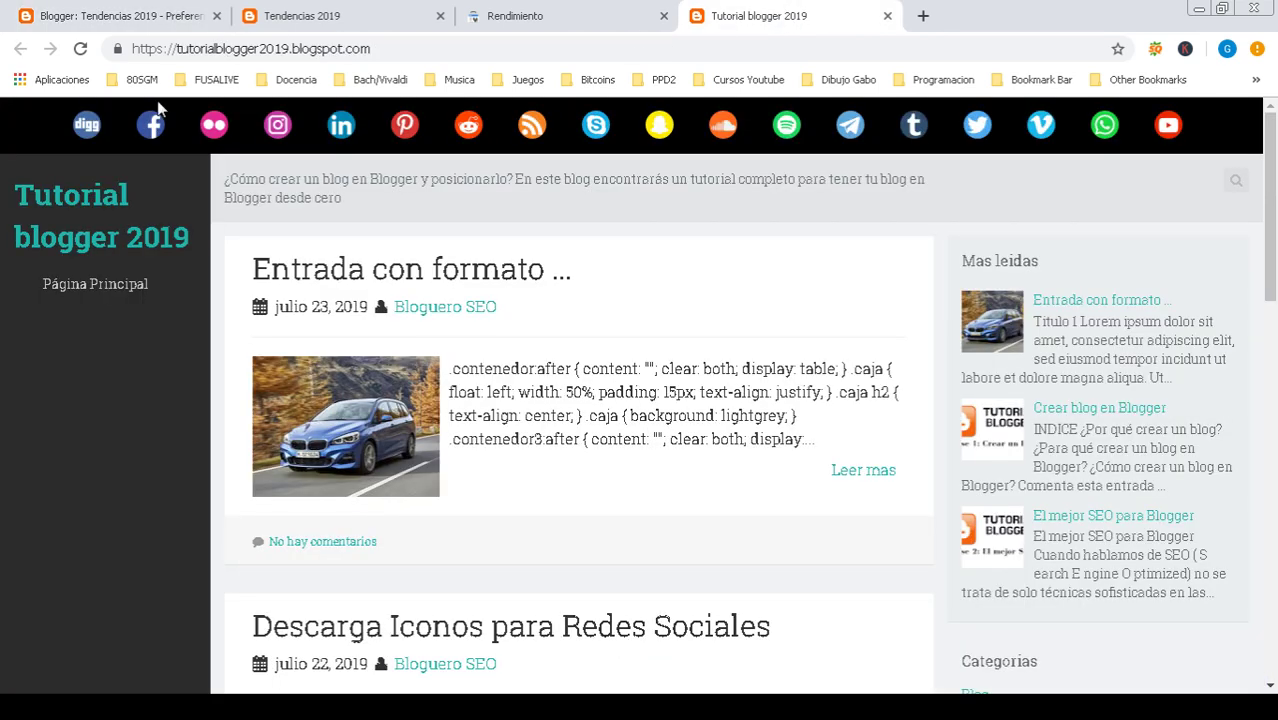
{"action": "left_click", "coordinate": [82, 20]}
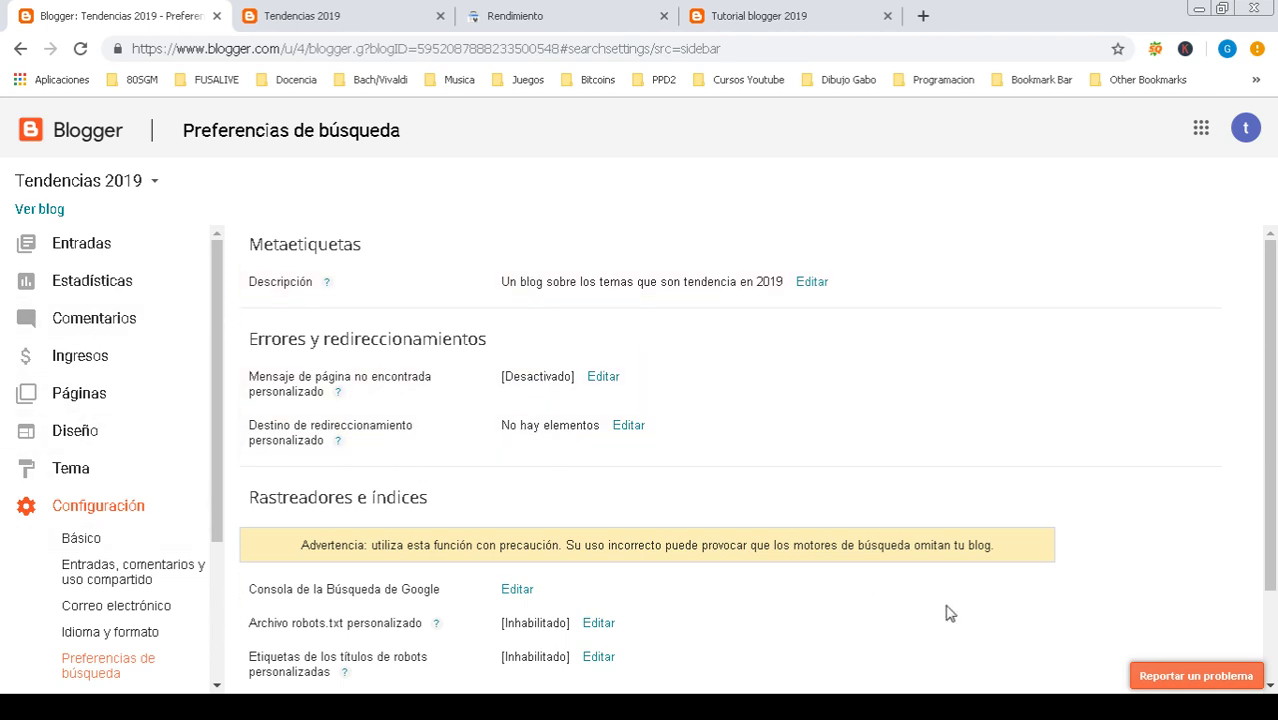
{"action": "left_click", "coordinate": [788, 12]}
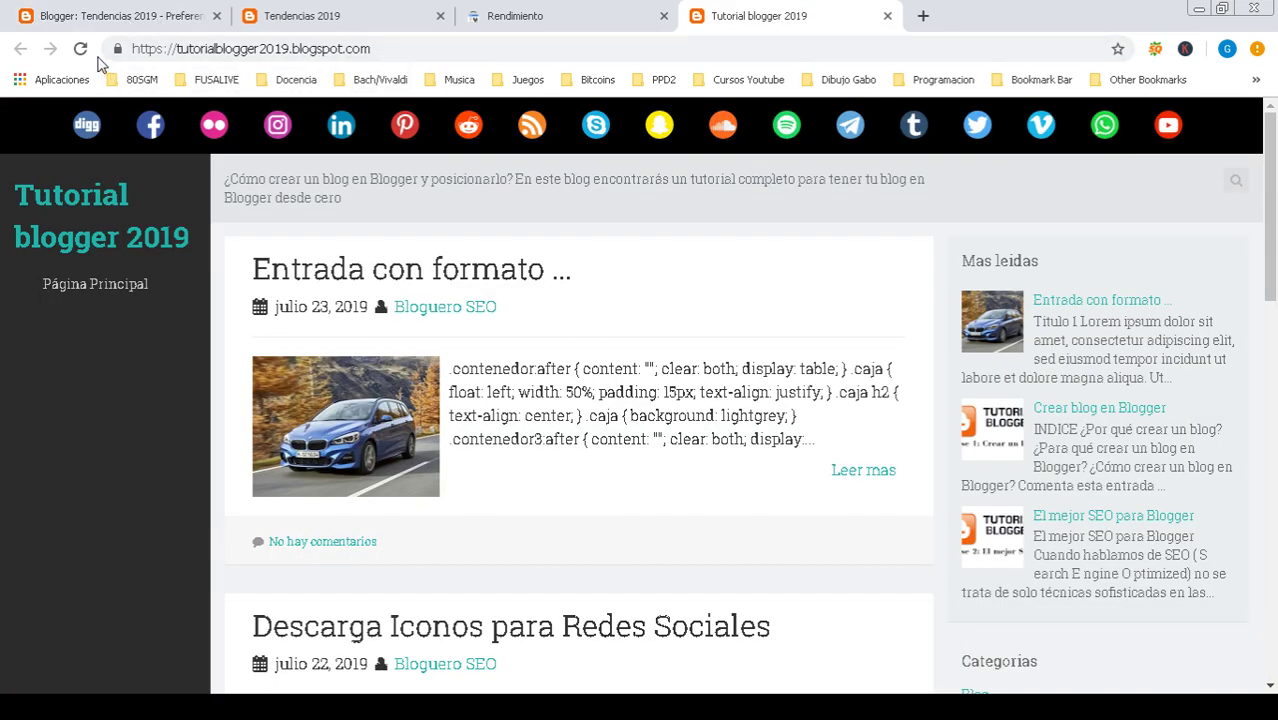
{"action": "left_click", "coordinate": [145, 28]}
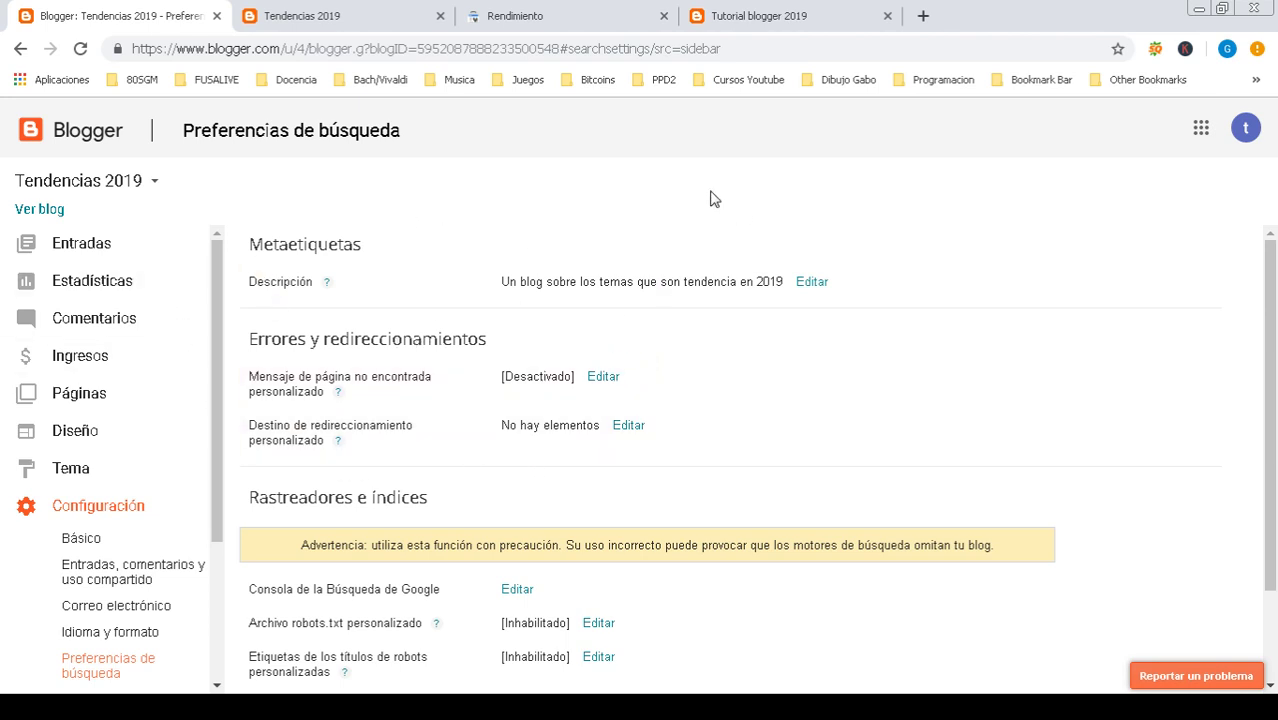
{"action": "left_click", "coordinate": [769, 17]}
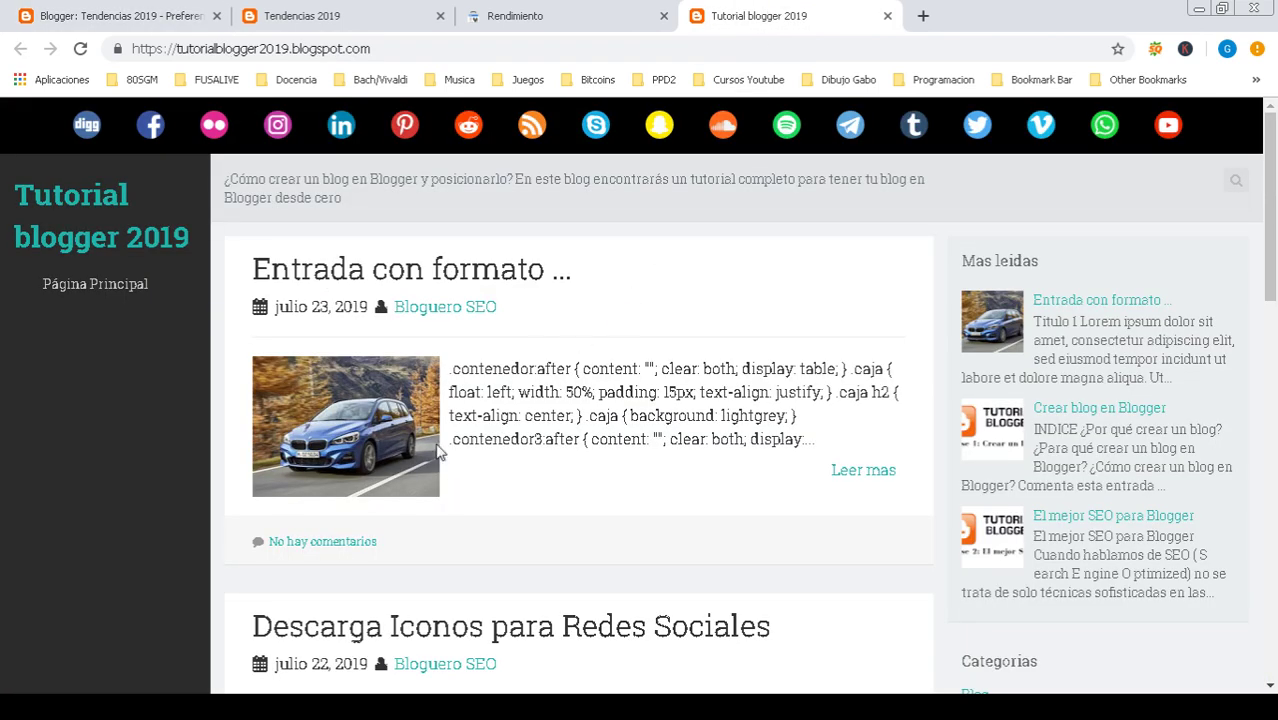
{"action": "left_click", "coordinate": [96, 14]}
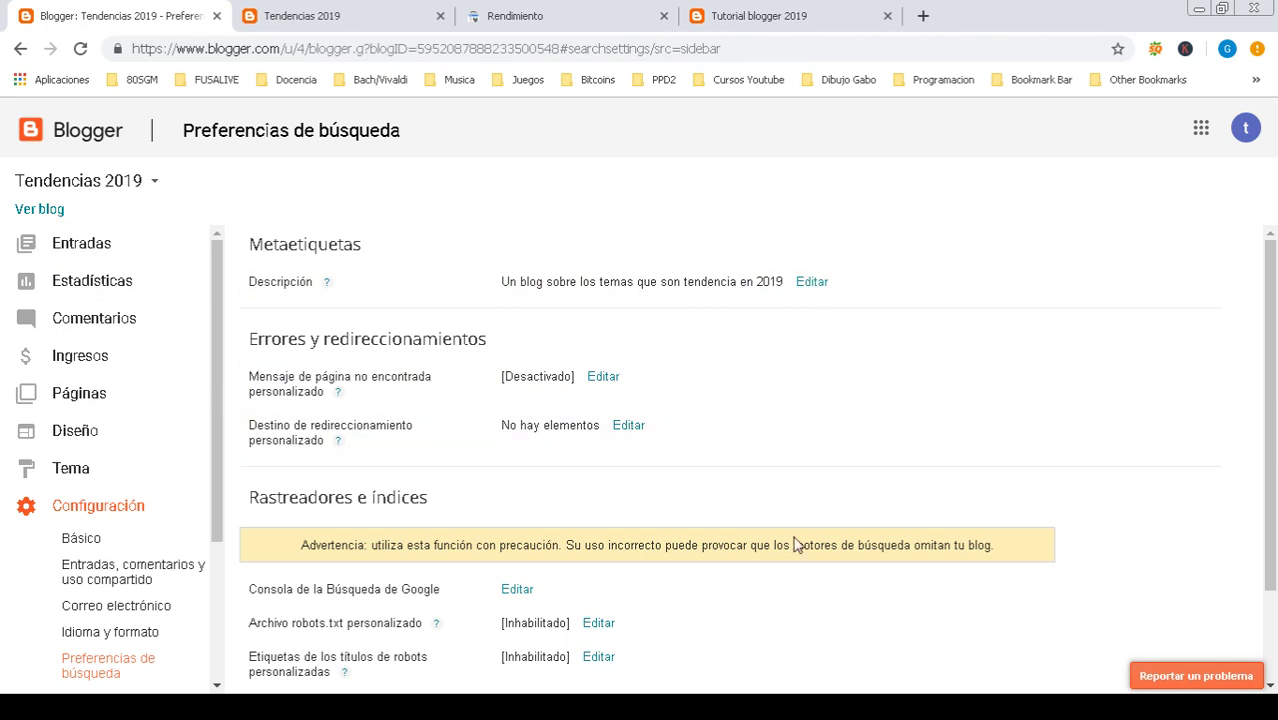
- Open the Tendencias 2019 post list, view the available Google accounts, and examine the "Como Comprar Bolsas Entel" entry
{"action": "left_click", "coordinate": [95, 249]}
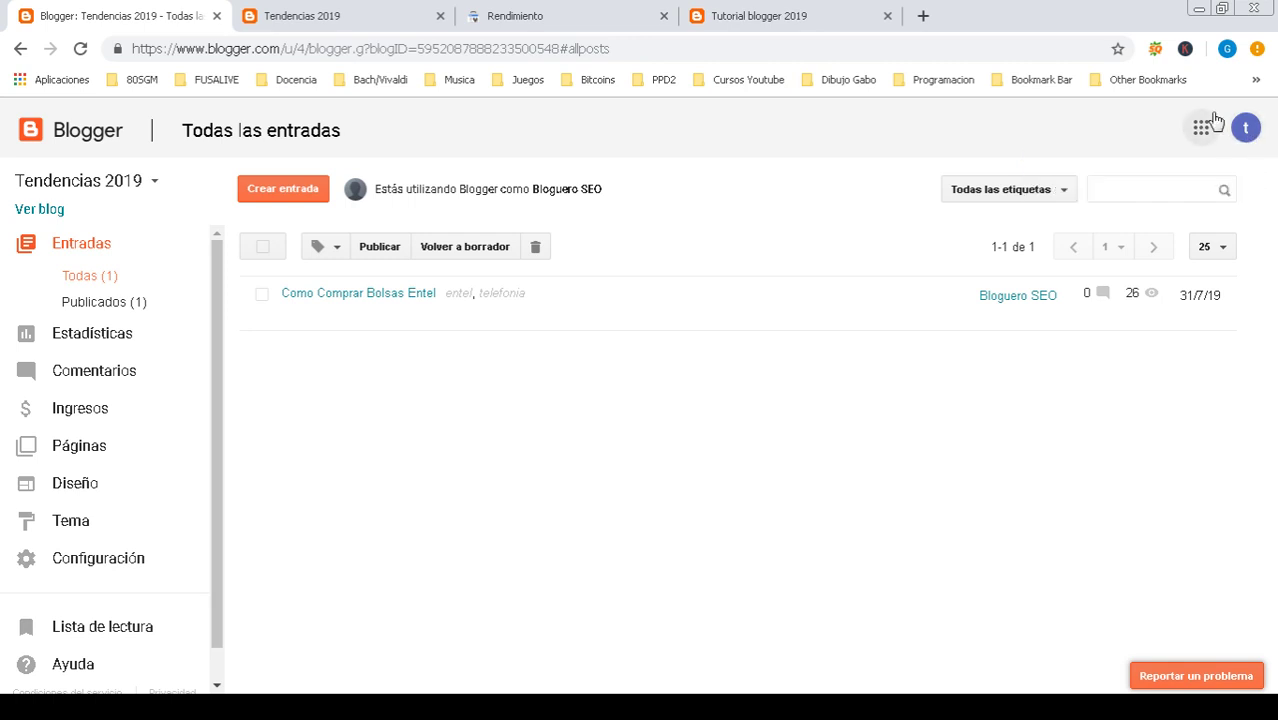
{"action": "left_click", "coordinate": [1255, 139]}
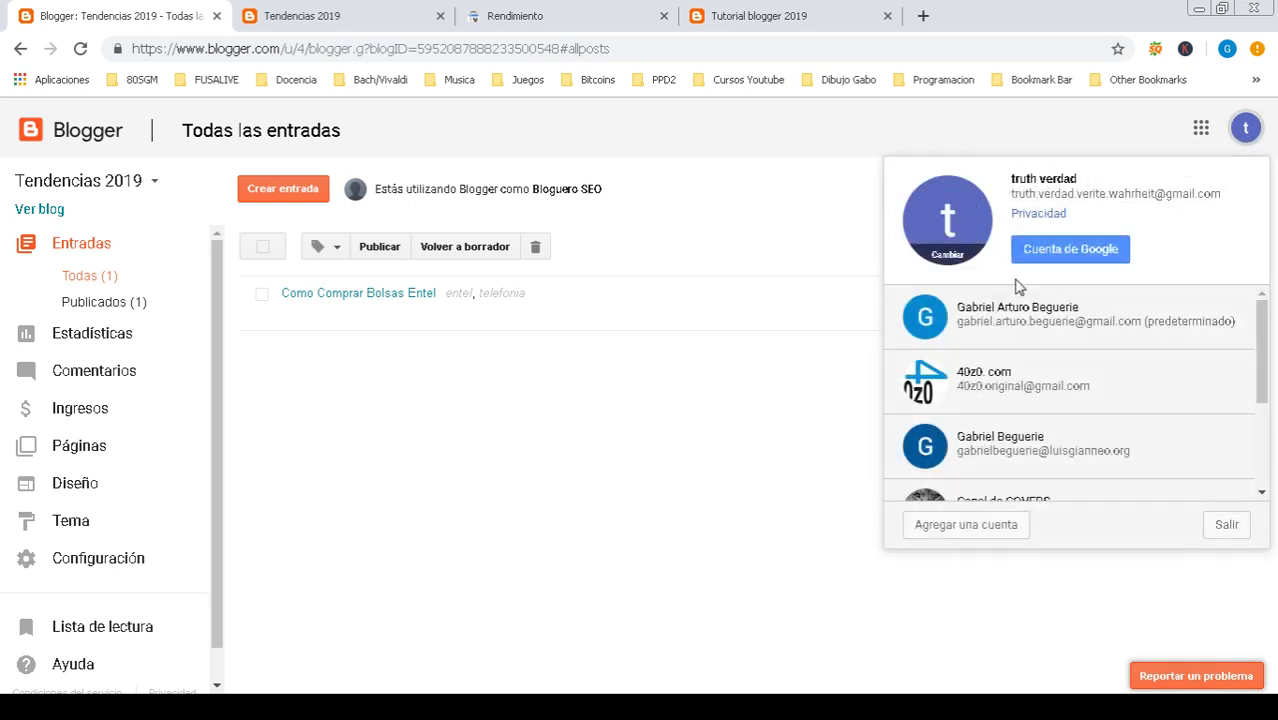
{"action": "left_click", "coordinate": [1080, 141]}
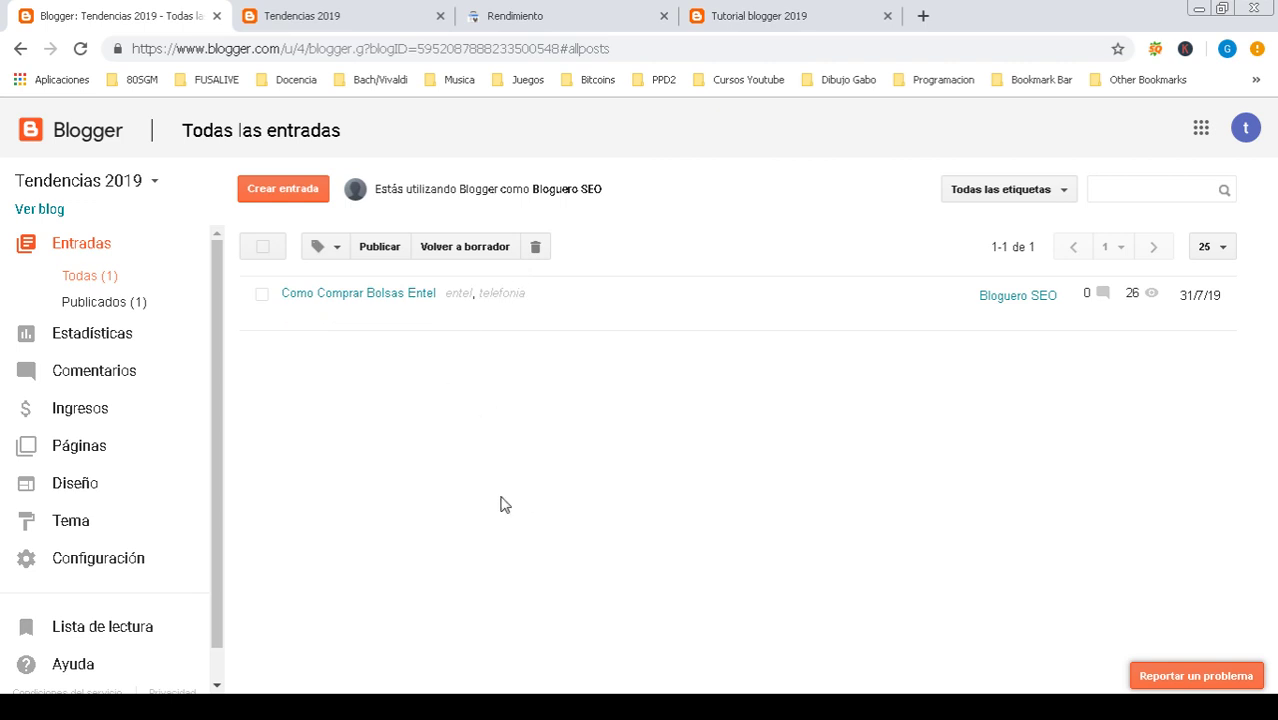
{"action": "mouse_move", "coordinate": [380, 318]}
{"action": "mouse_move", "coordinate": [323, 333]}
{"action": "mouse_move", "coordinate": [447, 335]}
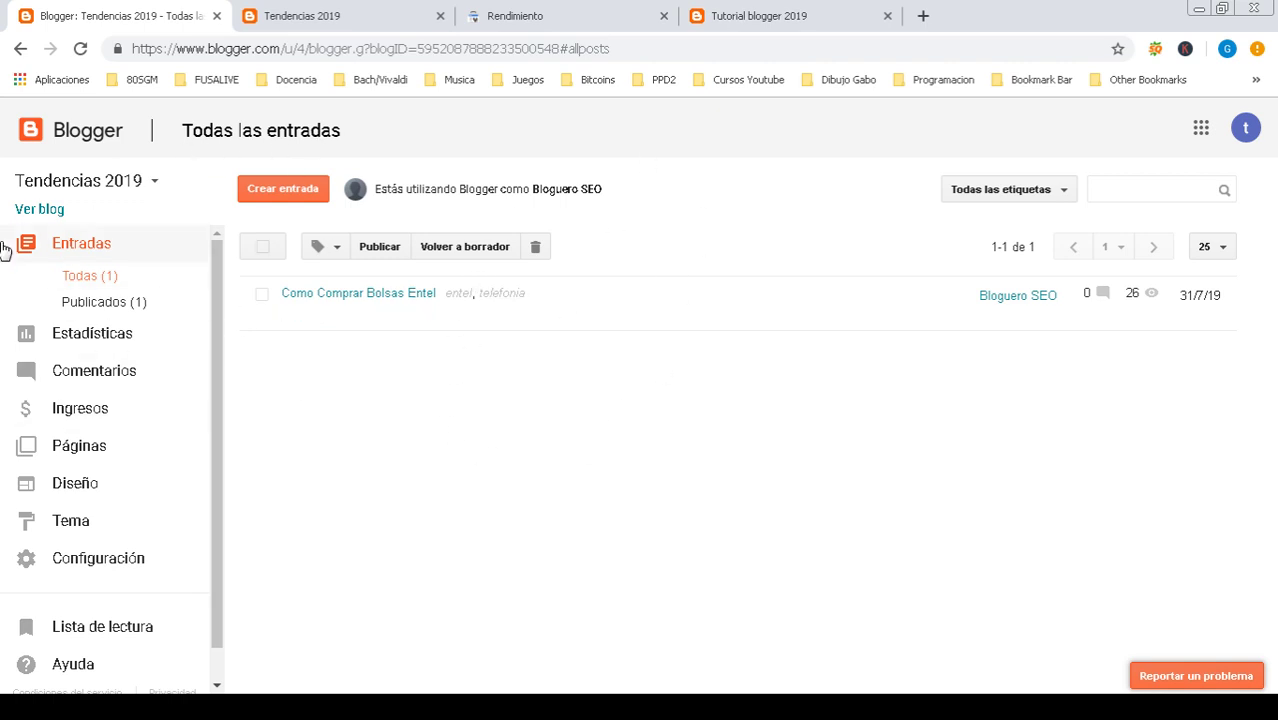
- Open Google Search Console from the Tendencias 2019 search preferences and view the overview of the las-tendencias-2019.blogspot.com property
{"action": "left_click", "coordinate": [98, 558]}
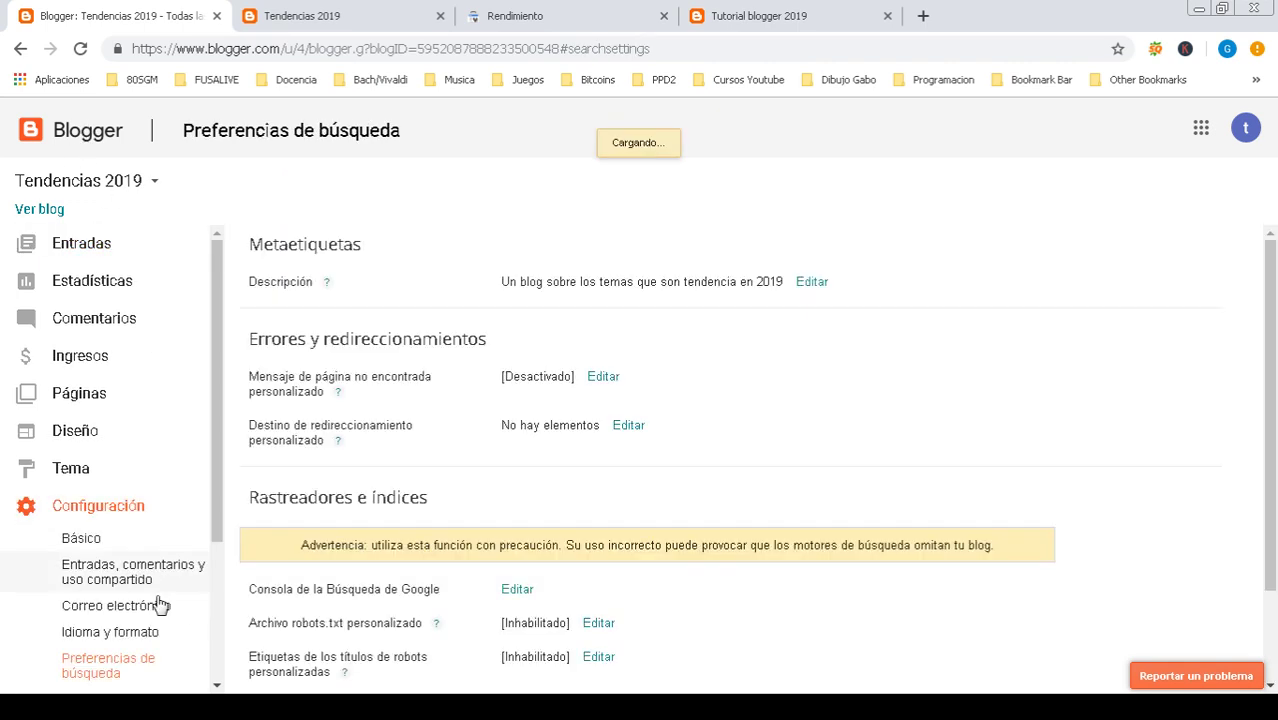
{"action": "scroll", "coordinate": [205, 456], "scroll_direction": "down", "scroll_amount": 3}
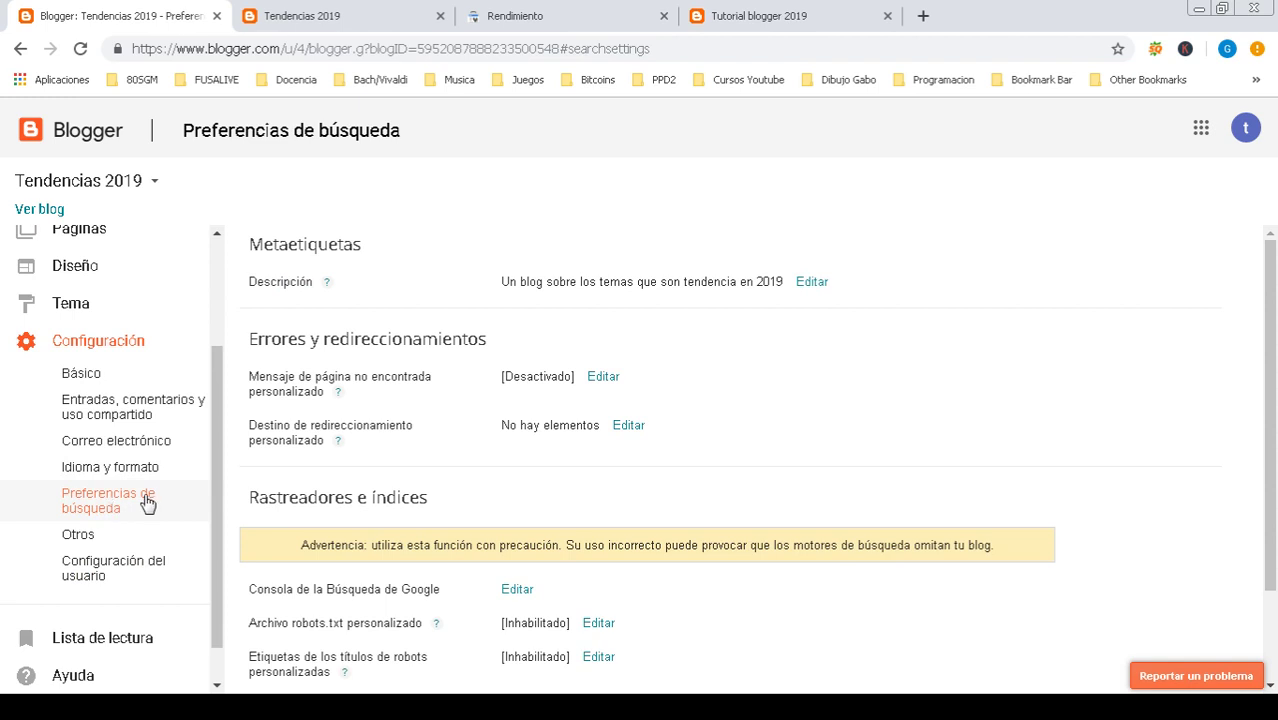
{"action": "left_click", "coordinate": [519, 591]}
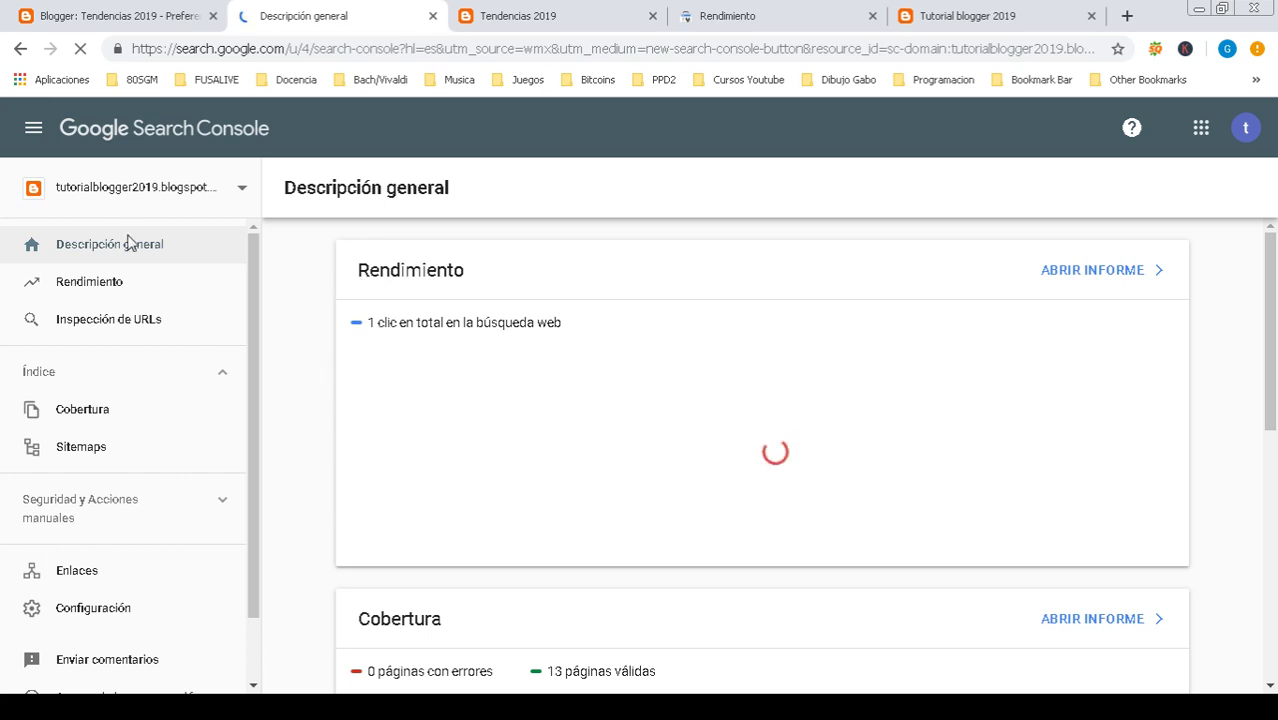
{"action": "left_click", "coordinate": [243, 193]}
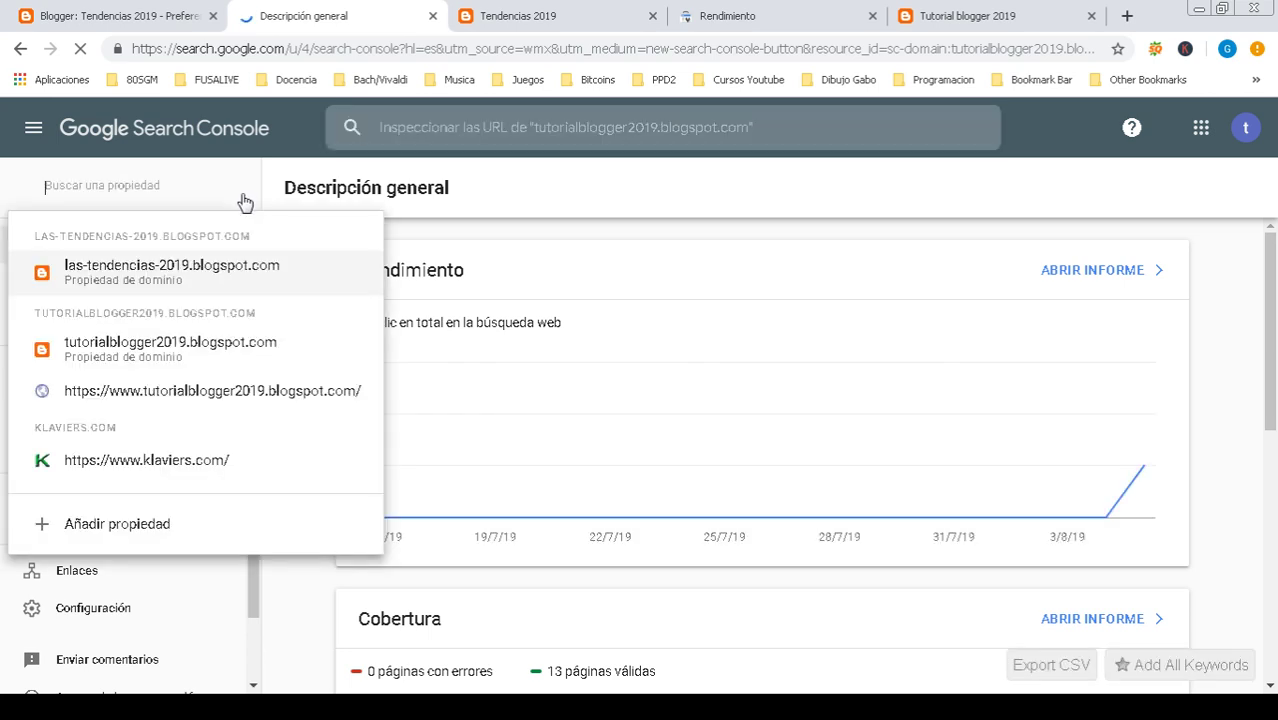
{"action": "left_click", "coordinate": [152, 280]}
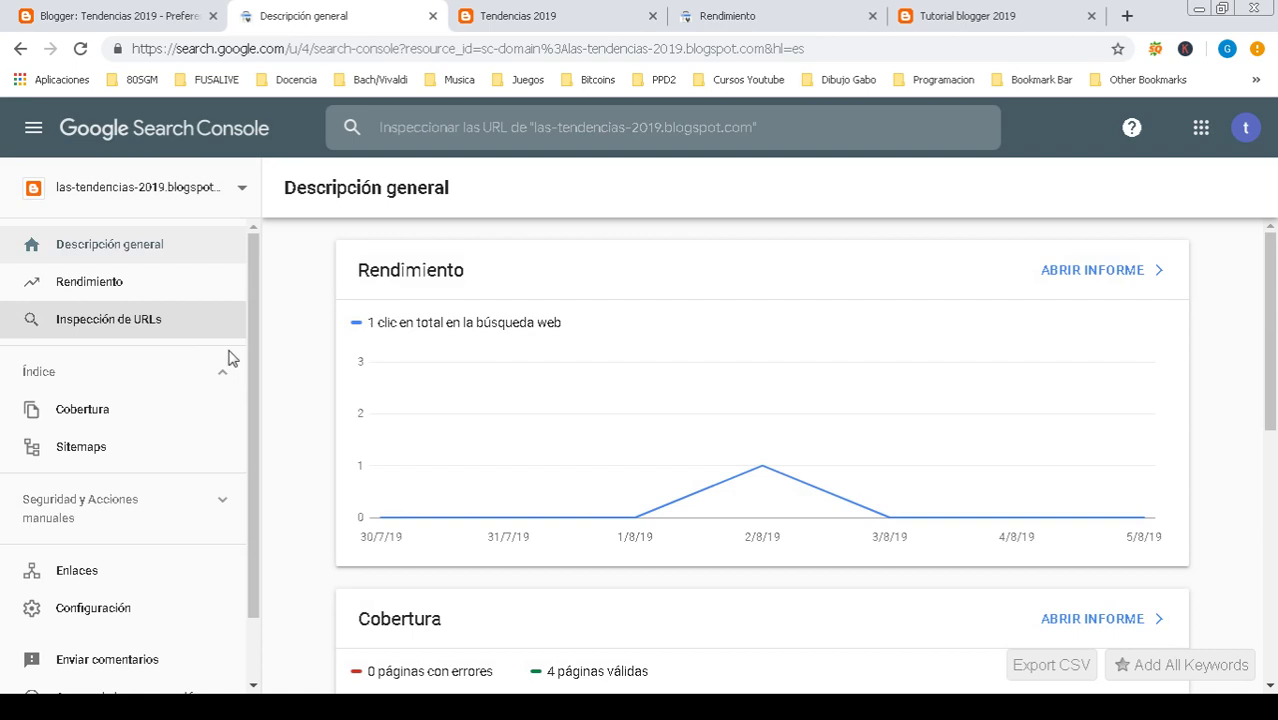
{"action": "mouse_move", "coordinate": [728, 466]}
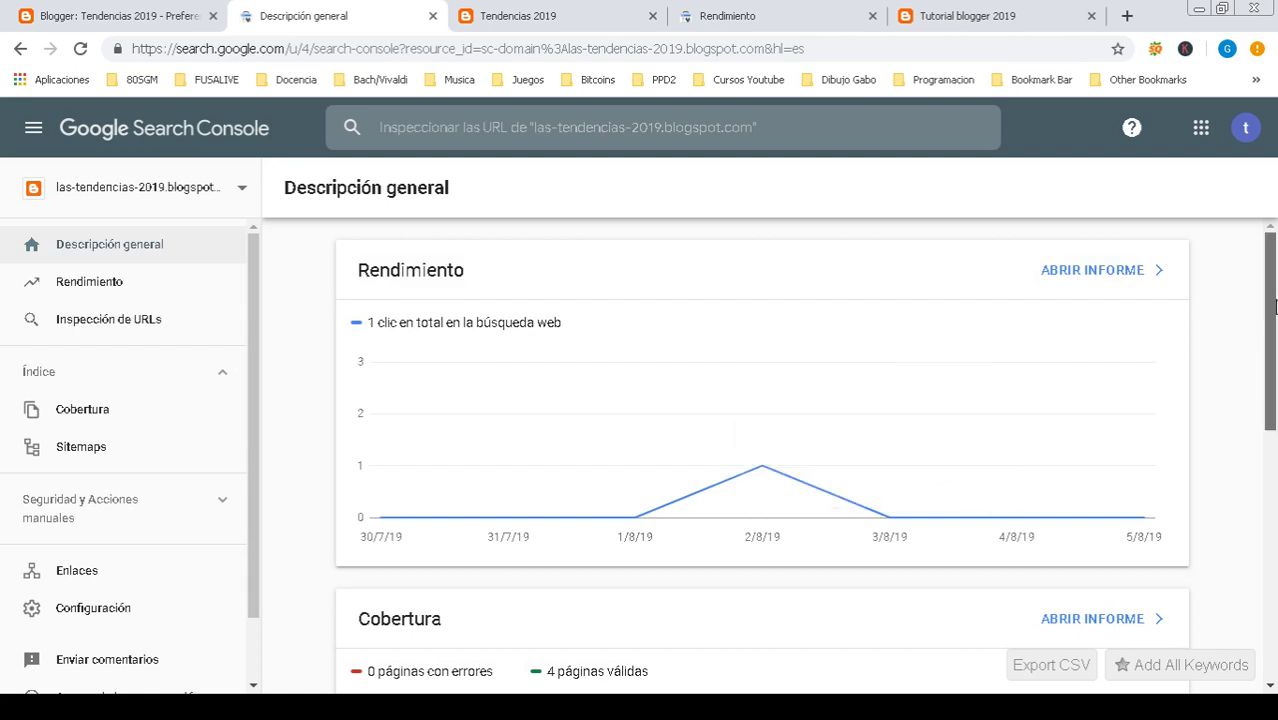
{"action": "left_click_drag", "start_coordinate": [1270, 337], "coordinate": [1273, 240]}
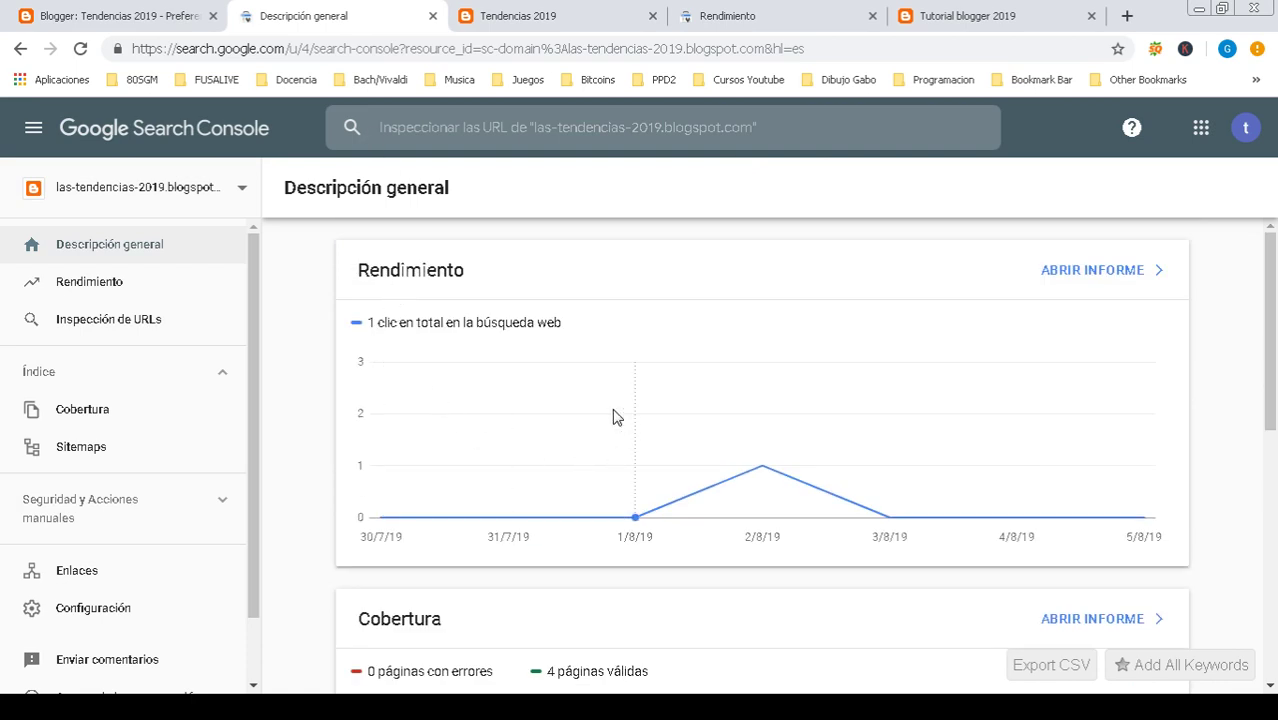
- Look at Blogger's search preferences again and open the Sitemaps report for las-tendencias-2019.blogspot.com in Search Console
{"action": "left_click", "coordinate": [62, 20]}
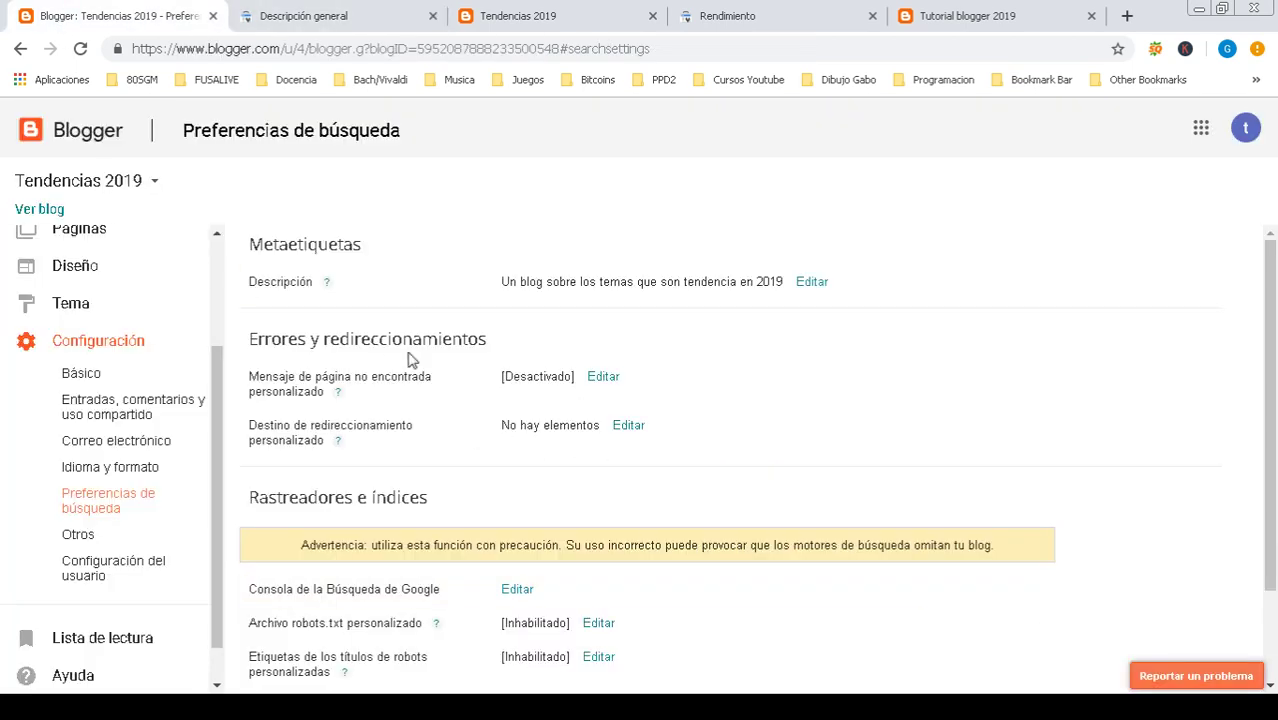
{"action": "left_click", "coordinate": [310, 17]}
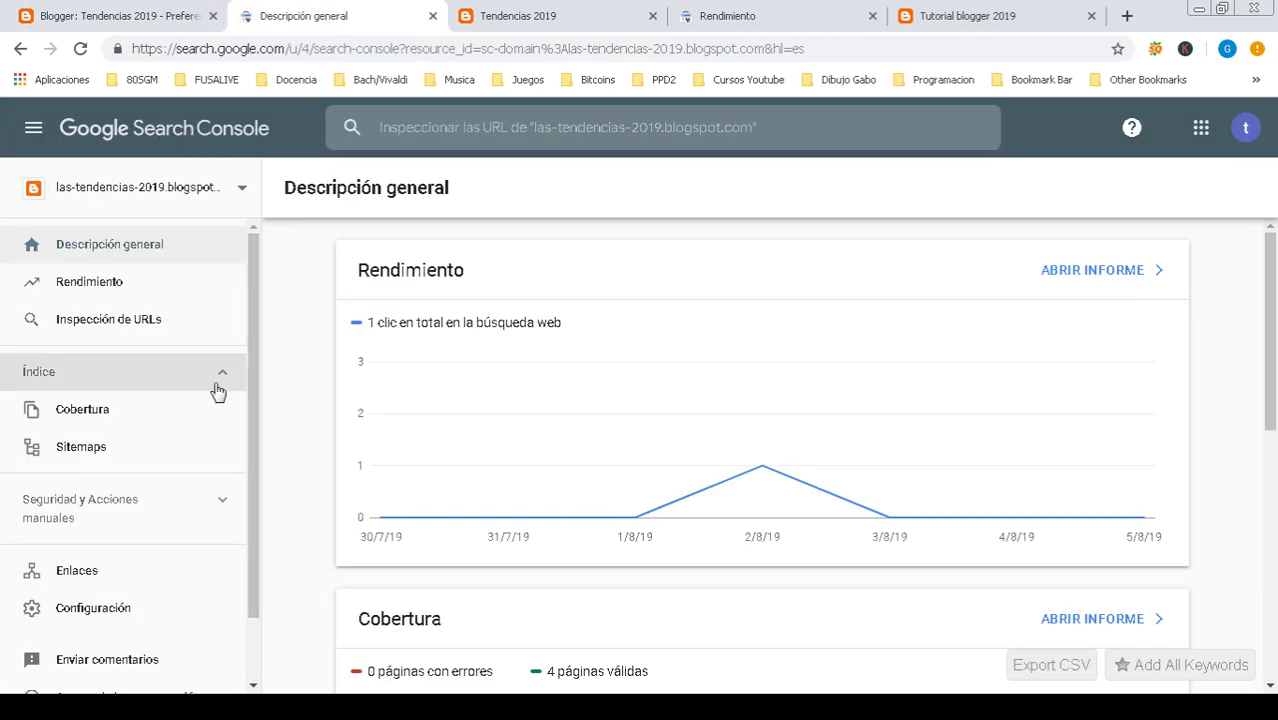
{"action": "left_click", "coordinate": [110, 456]}
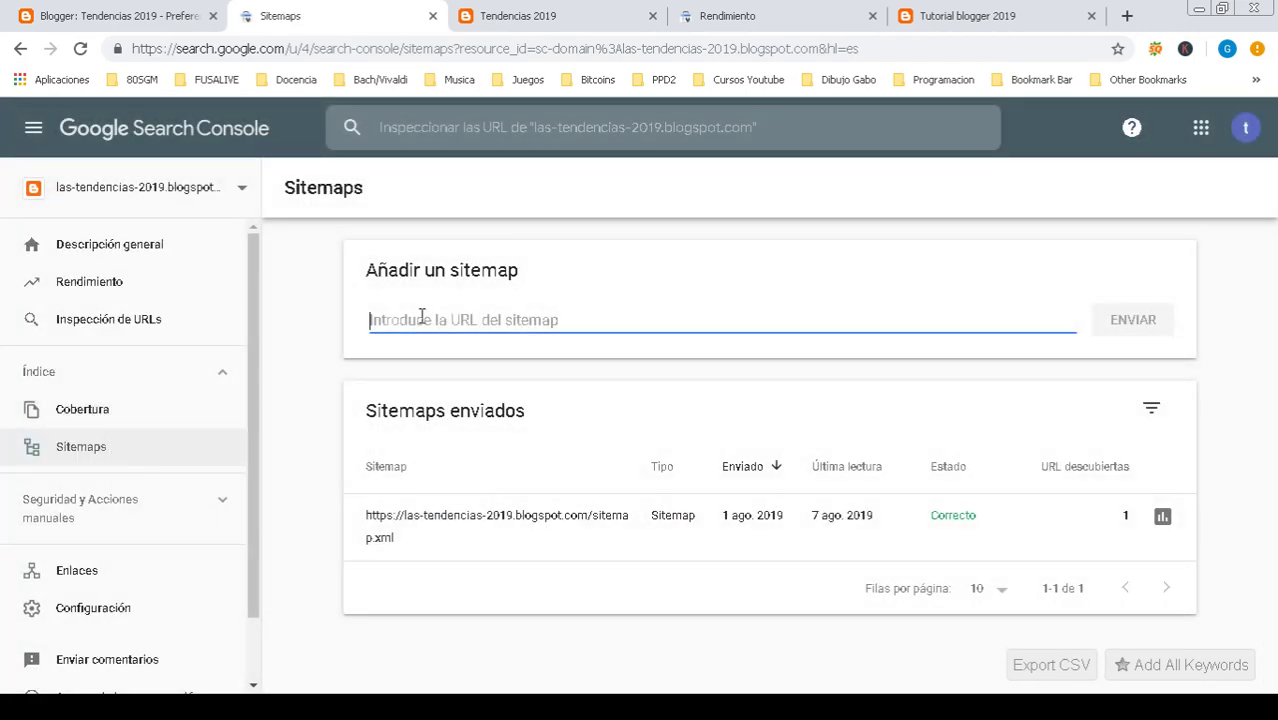
- Try to inspect the previously inspected URL of the "Como Comprar Bolsas Entel" post in Search Console and close the dialog
{"action": "left_click", "coordinate": [400, 127]}
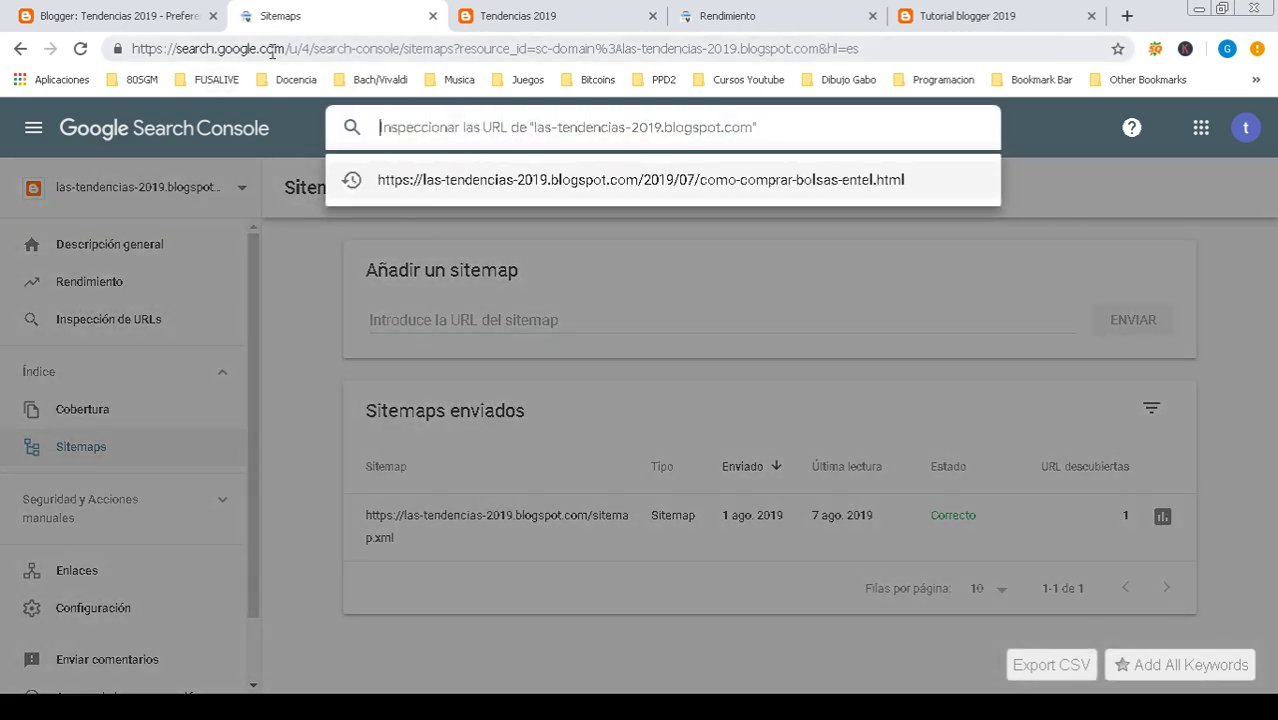
{"action": "left_click", "coordinate": [470, 180]}
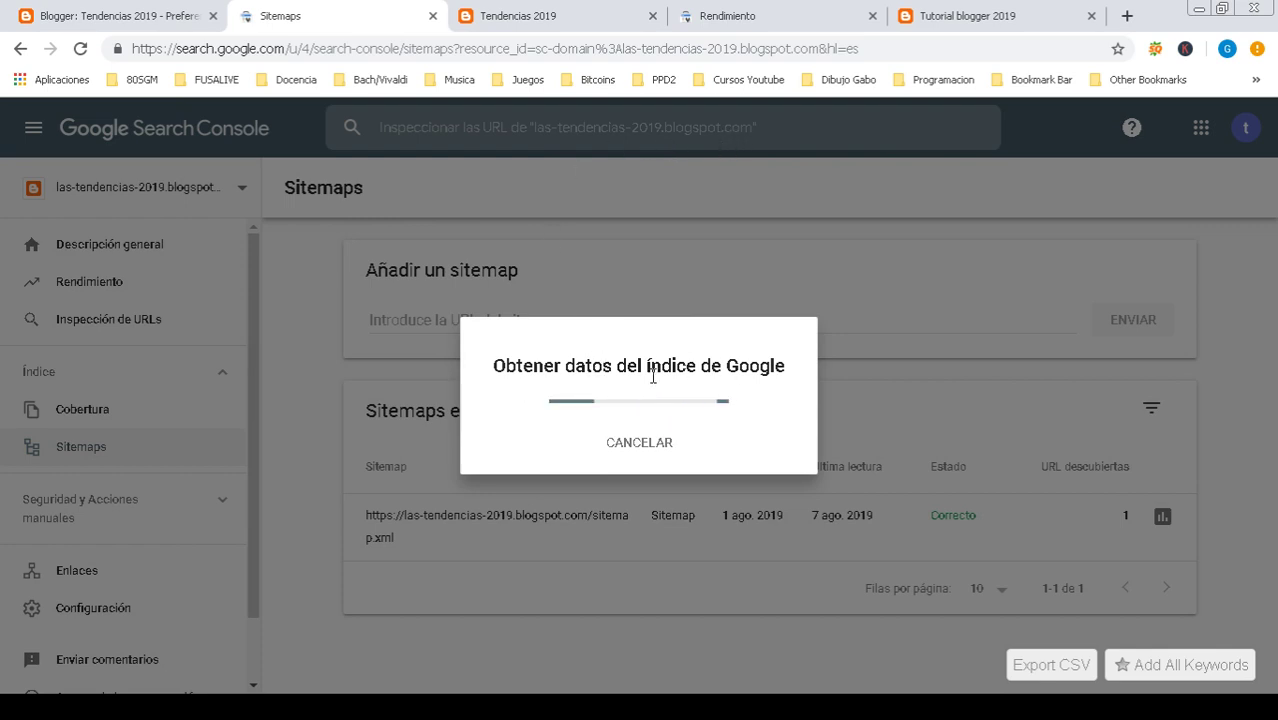
{"action": "left_click", "coordinate": [651, 432]}
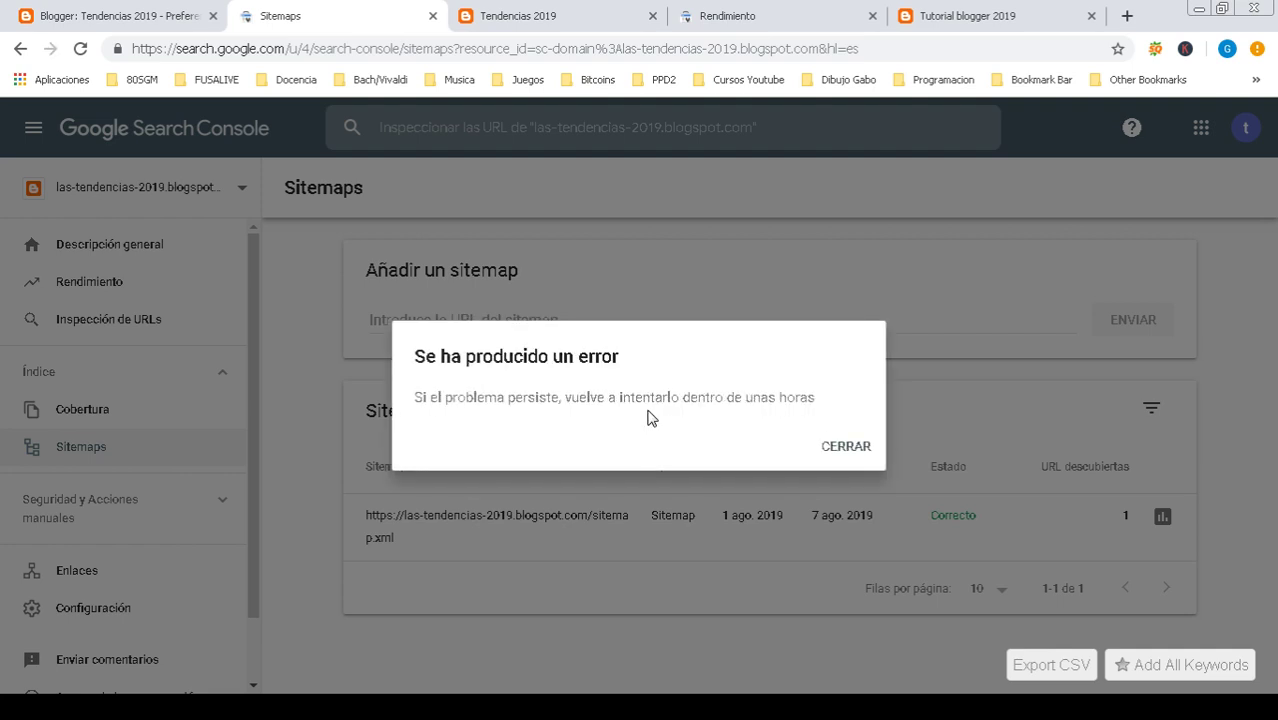
{"action": "left_click", "coordinate": [845, 446]}
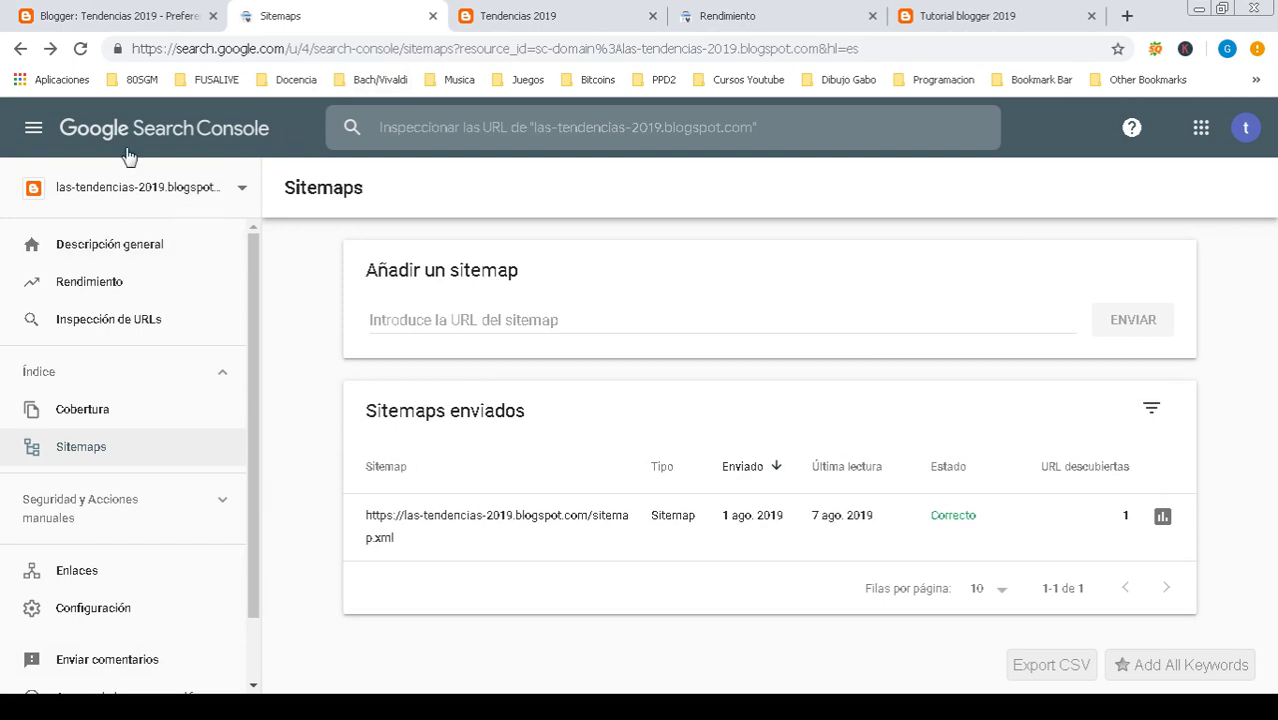
- Open the public Tendencias 2019 site from Blogger and copy the URL of its "Como Comprar Bolsas Entel" post
{"action": "left_click", "coordinate": [70, 18]}
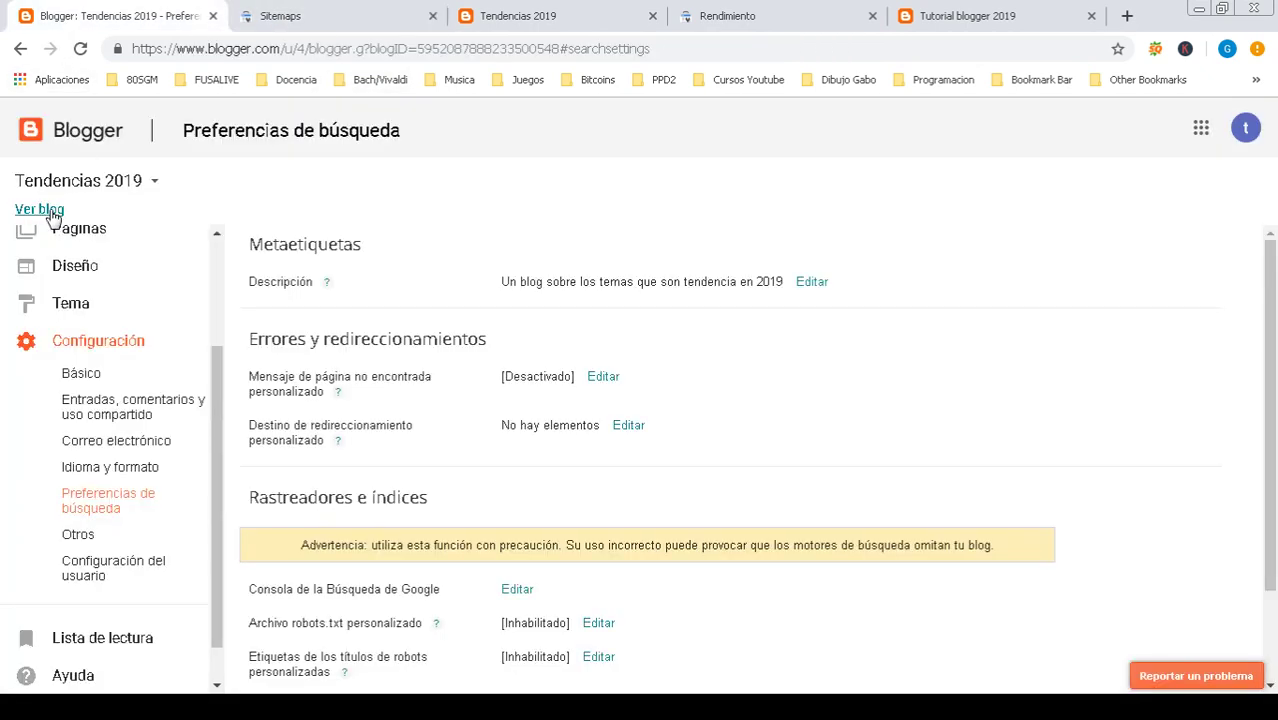
{"action": "left_click_drag", "start_coordinate": [219, 420], "coordinate": [219, 251]}
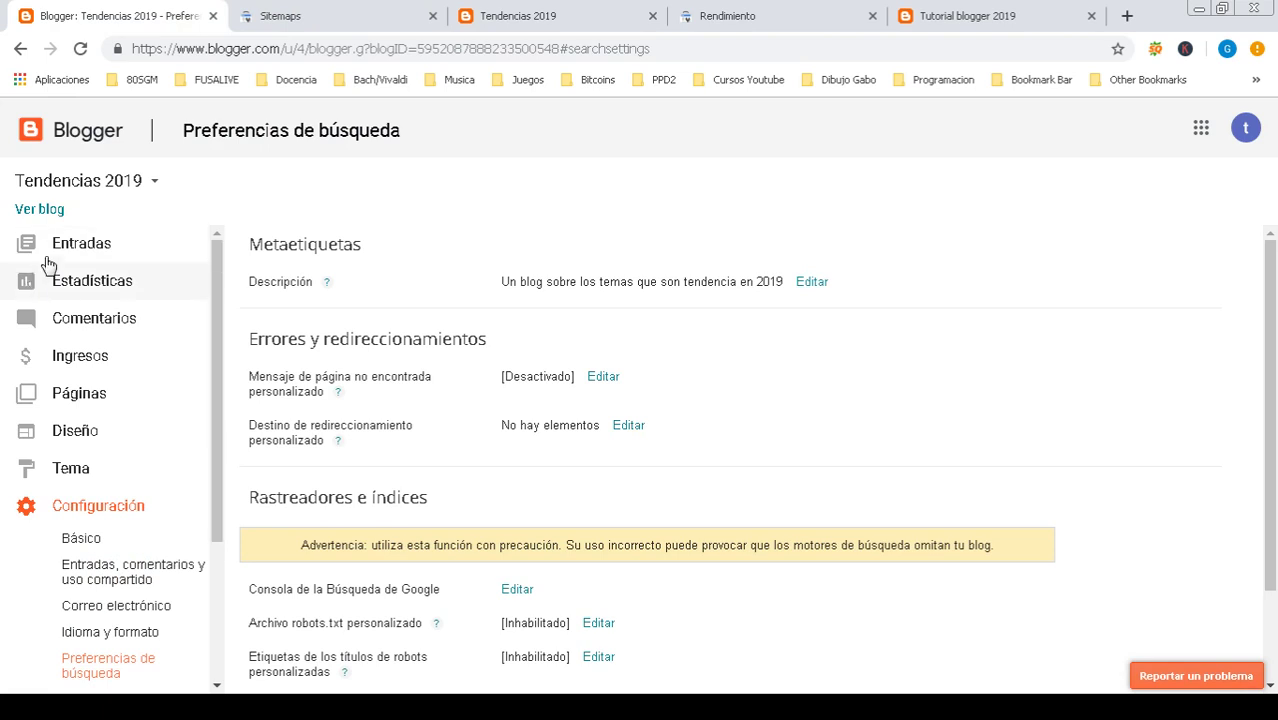
{"action": "left_click", "coordinate": [37, 214]}
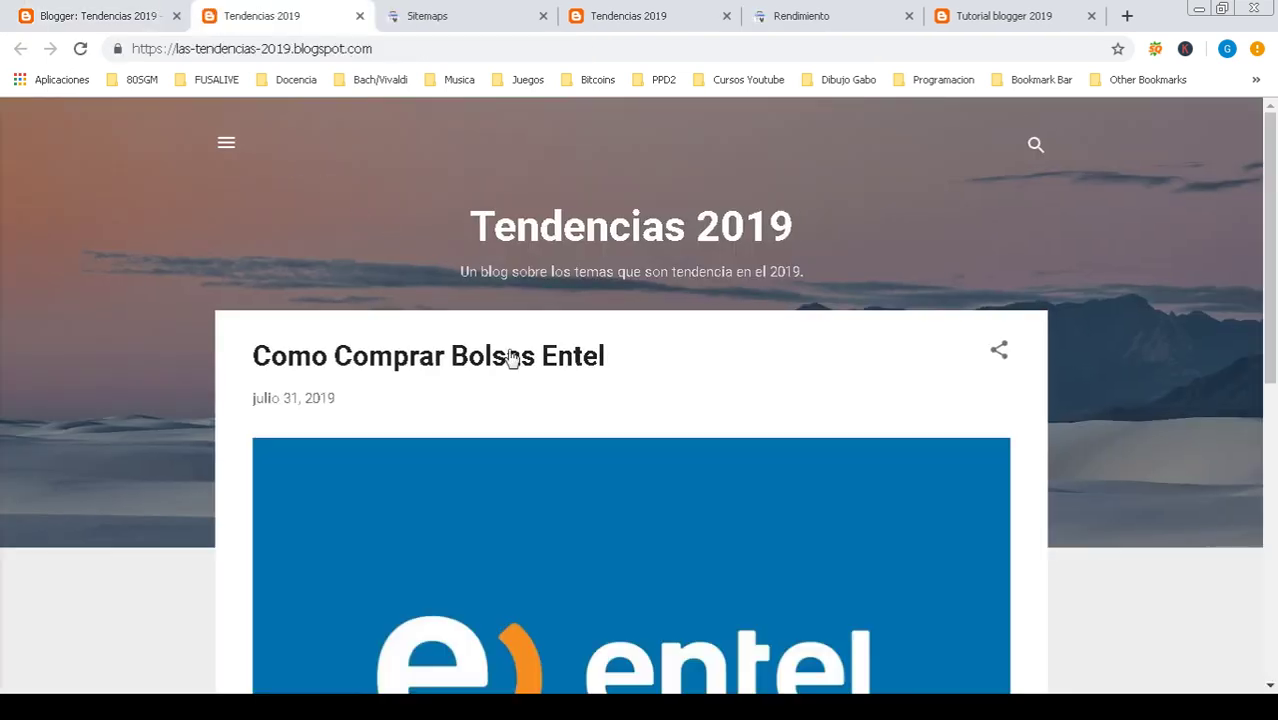
{"action": "left_click", "coordinate": [404, 366]}
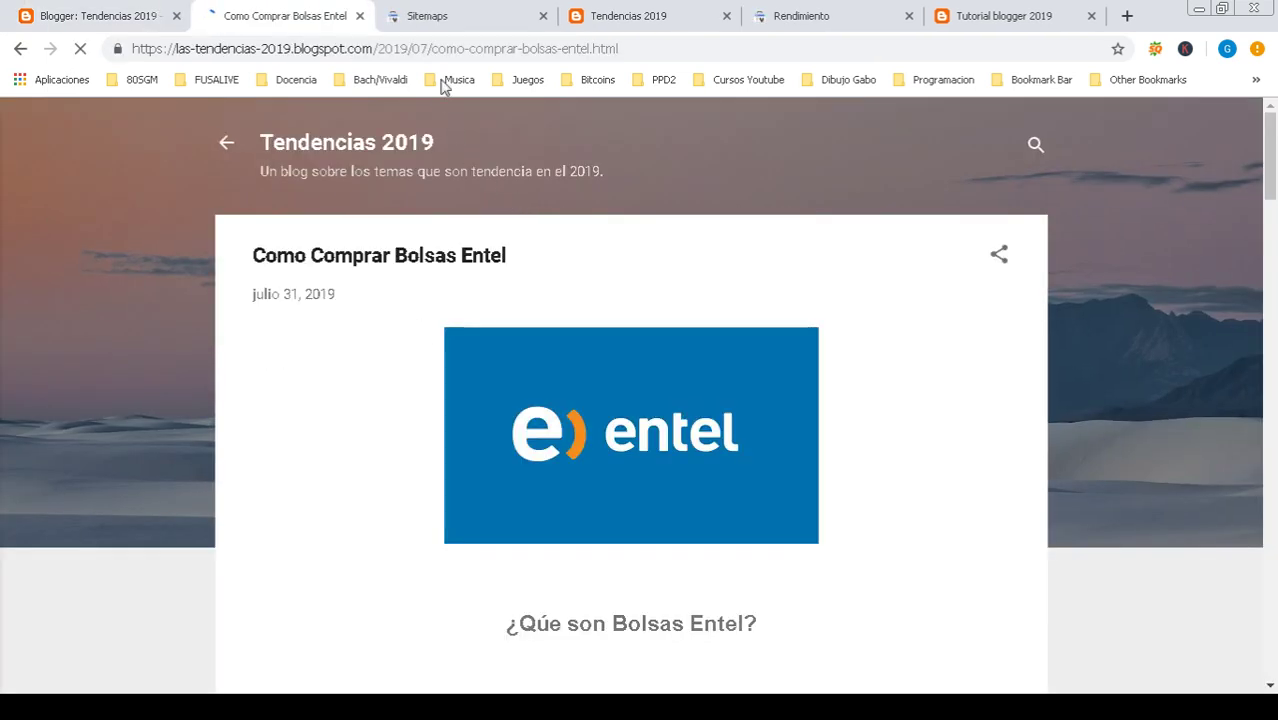
{"action": "left_click", "coordinate": [563, 50]}
{"action": "key", "text": "ctrl+c"}
{"action": "right_click", "coordinate": [551, 52]}
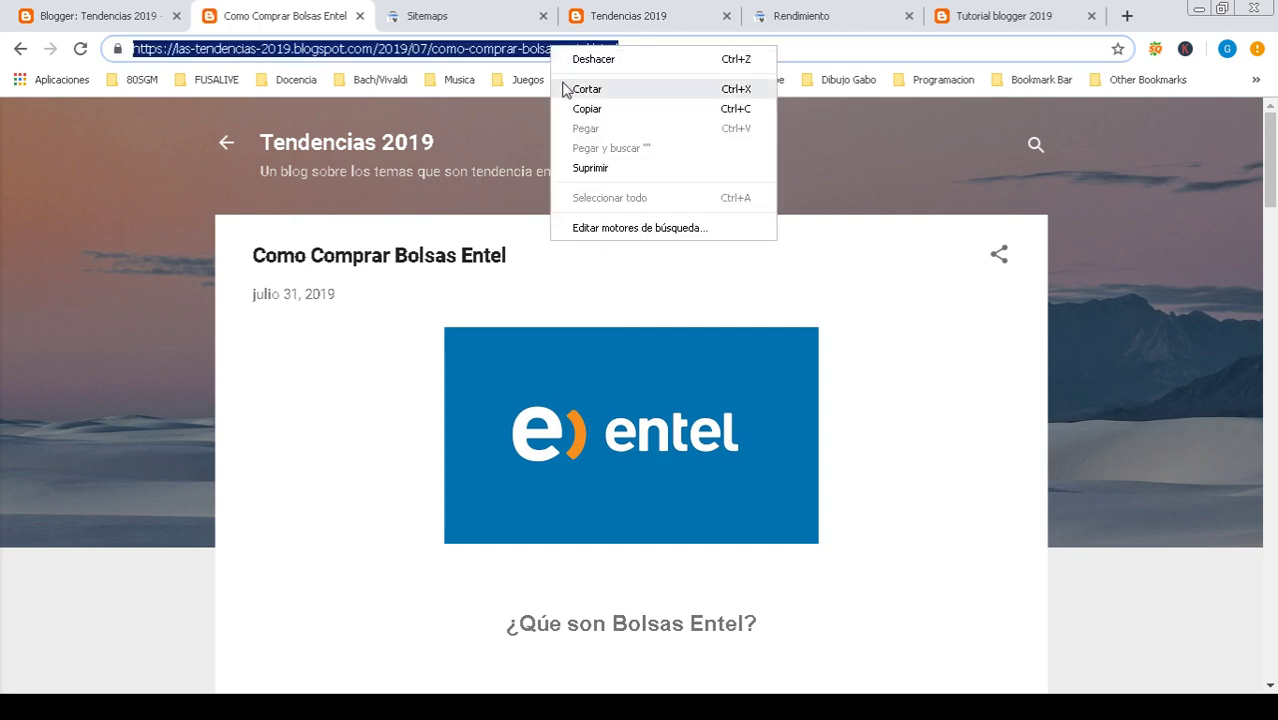
{"action": "left_click", "coordinate": [578, 108]}
{"action": "left_click", "coordinate": [443, 30]}
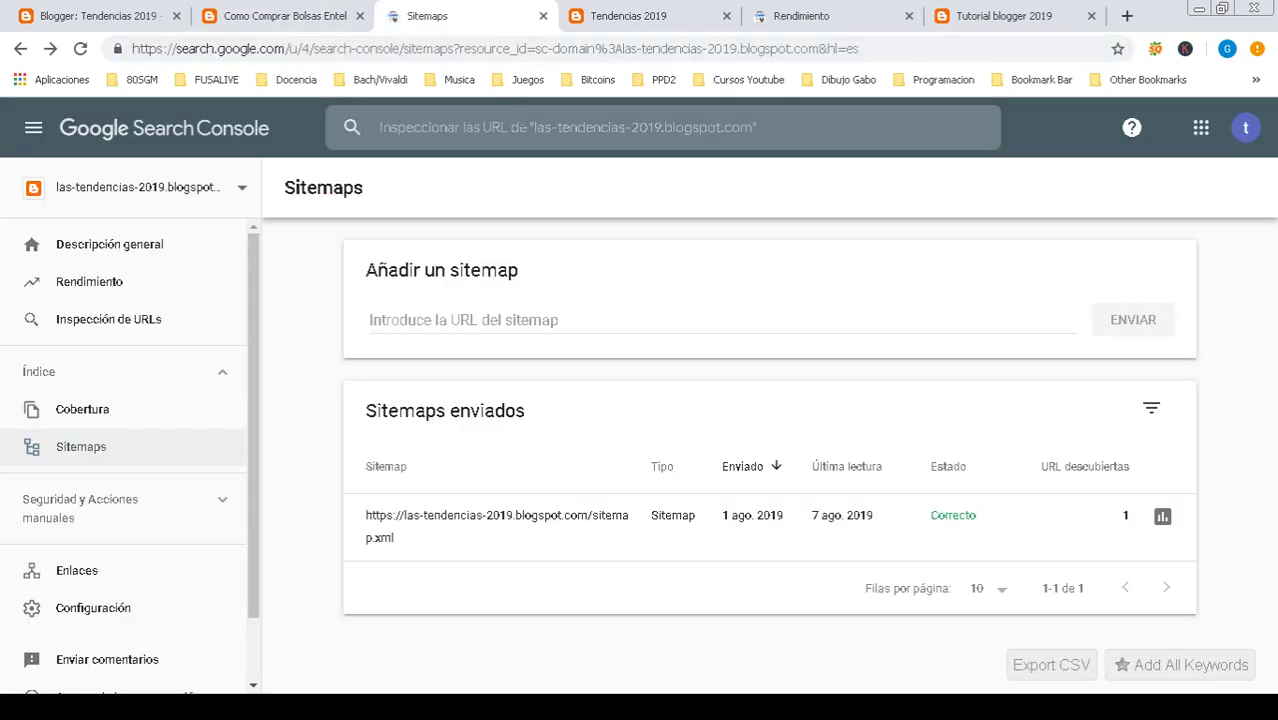
{"action": "left_click", "coordinate": [520, 128]}
{"action": "right_click", "coordinate": [520, 130]}
{"action": "left_click", "coordinate": [559, 236]}
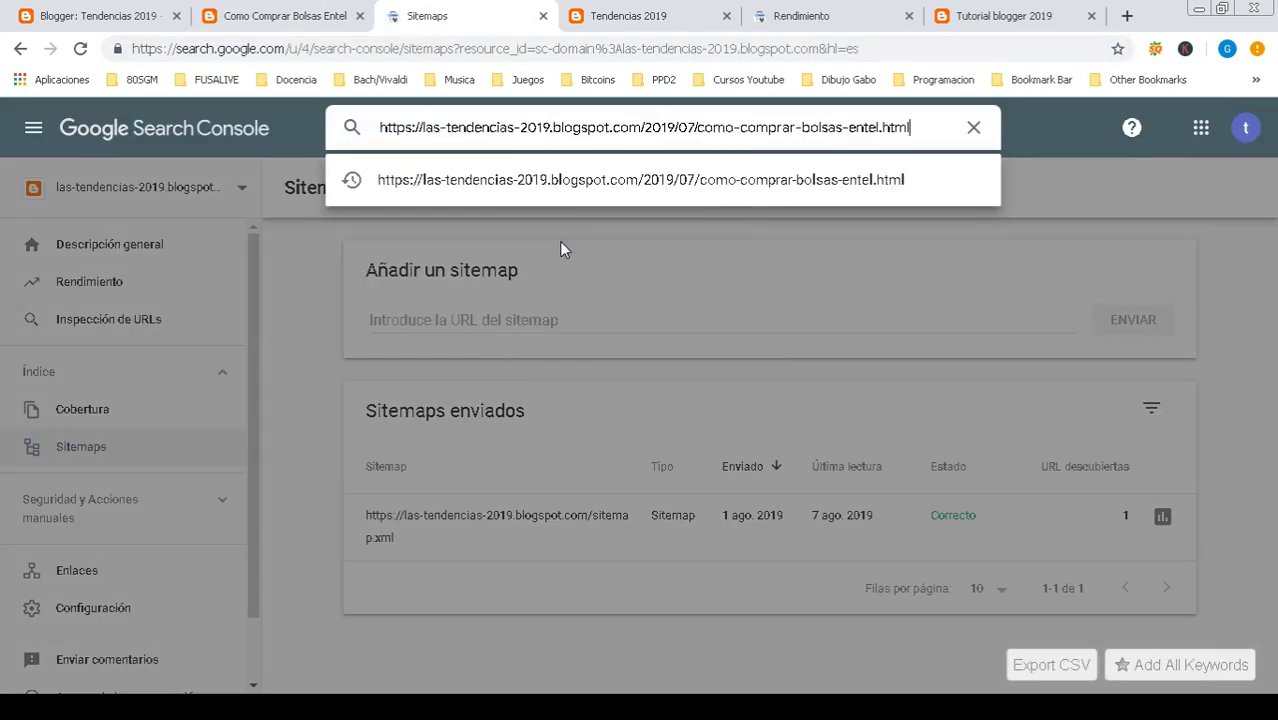
{"action": "key", "text": "Return"}
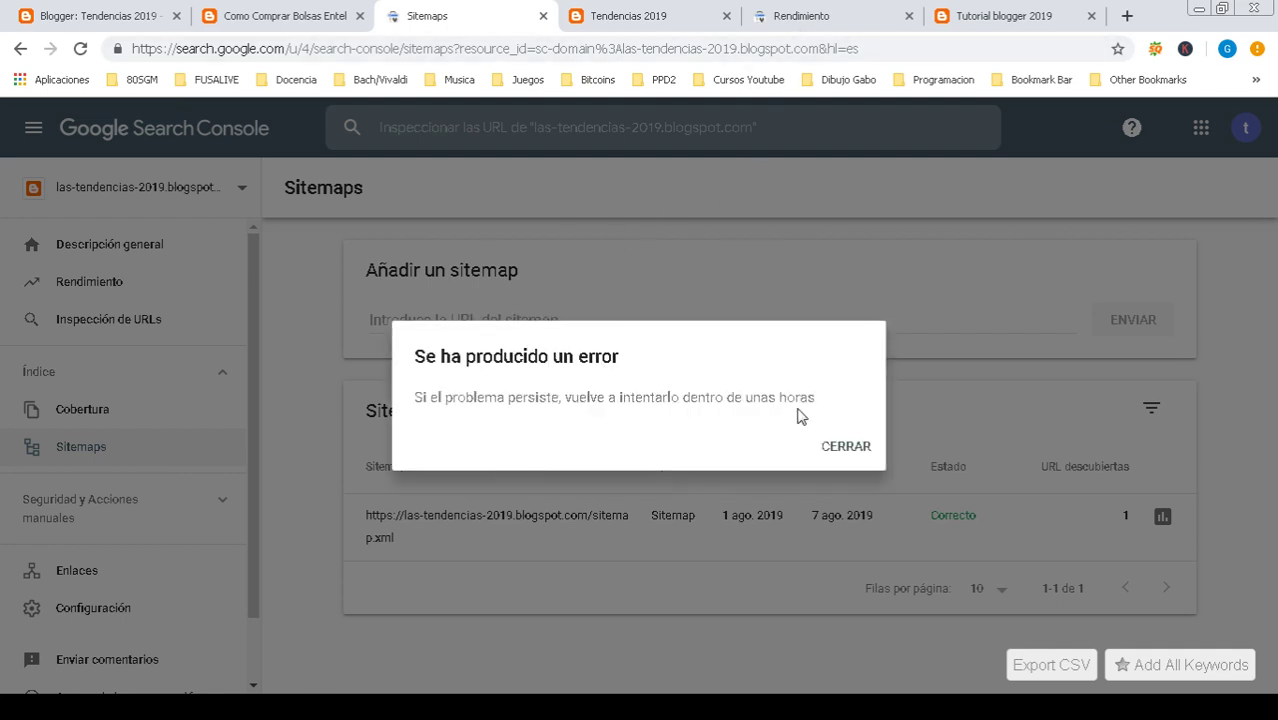
{"action": "left_click", "coordinate": [857, 444]}
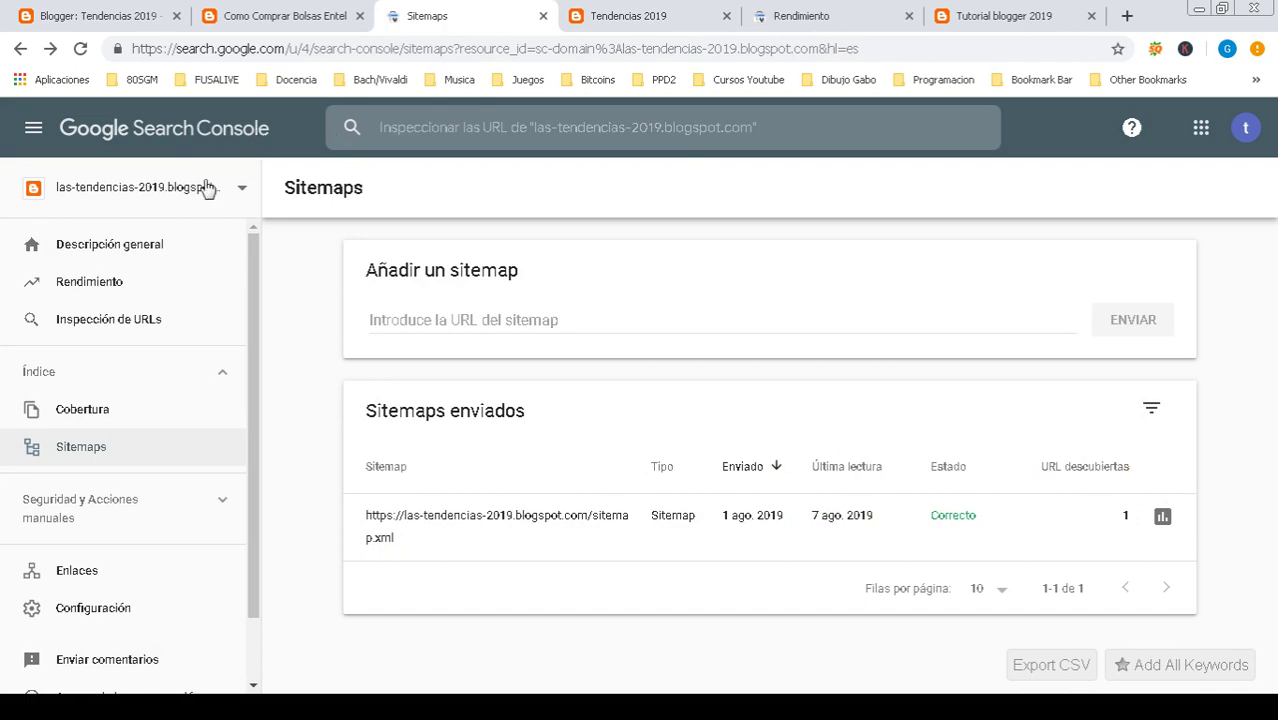
- Look over the Search Console property list, Blogger's search preferences and the public pages of Tendencias 2019 and Tutorial blogger 2019
{"action": "left_click", "coordinate": [245, 196]}
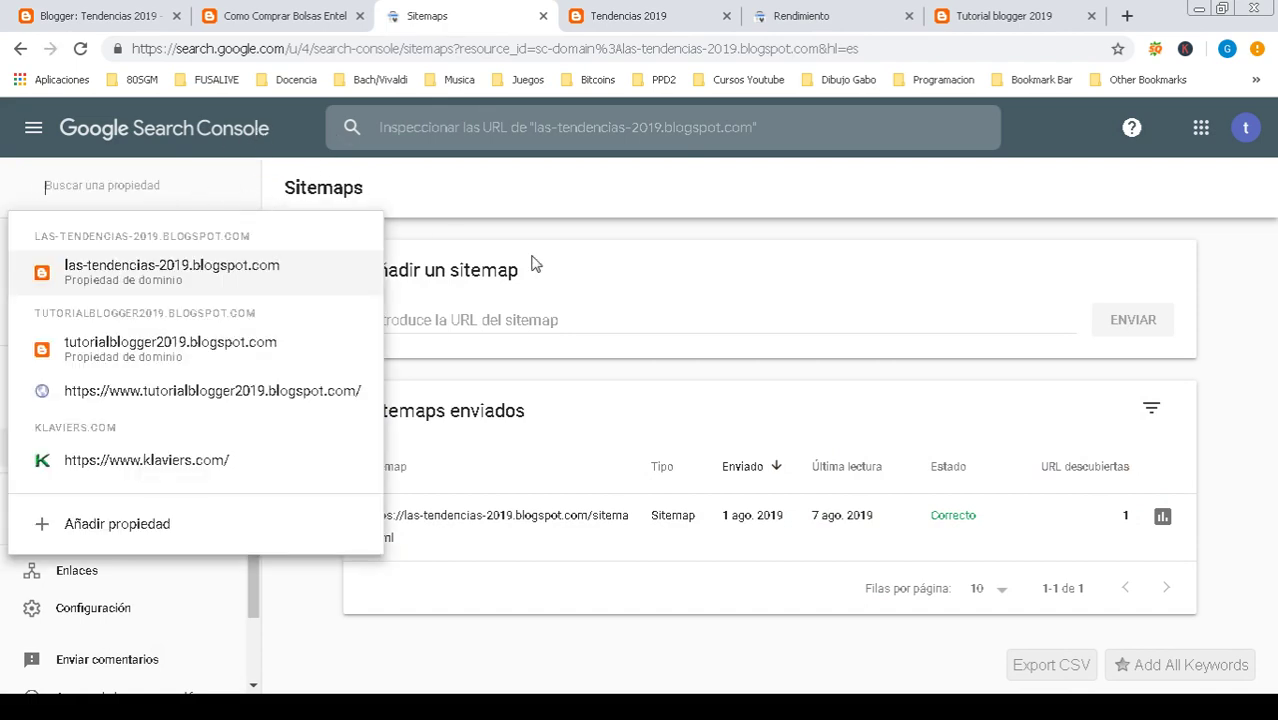
{"action": "left_click", "coordinate": [648, 254]}
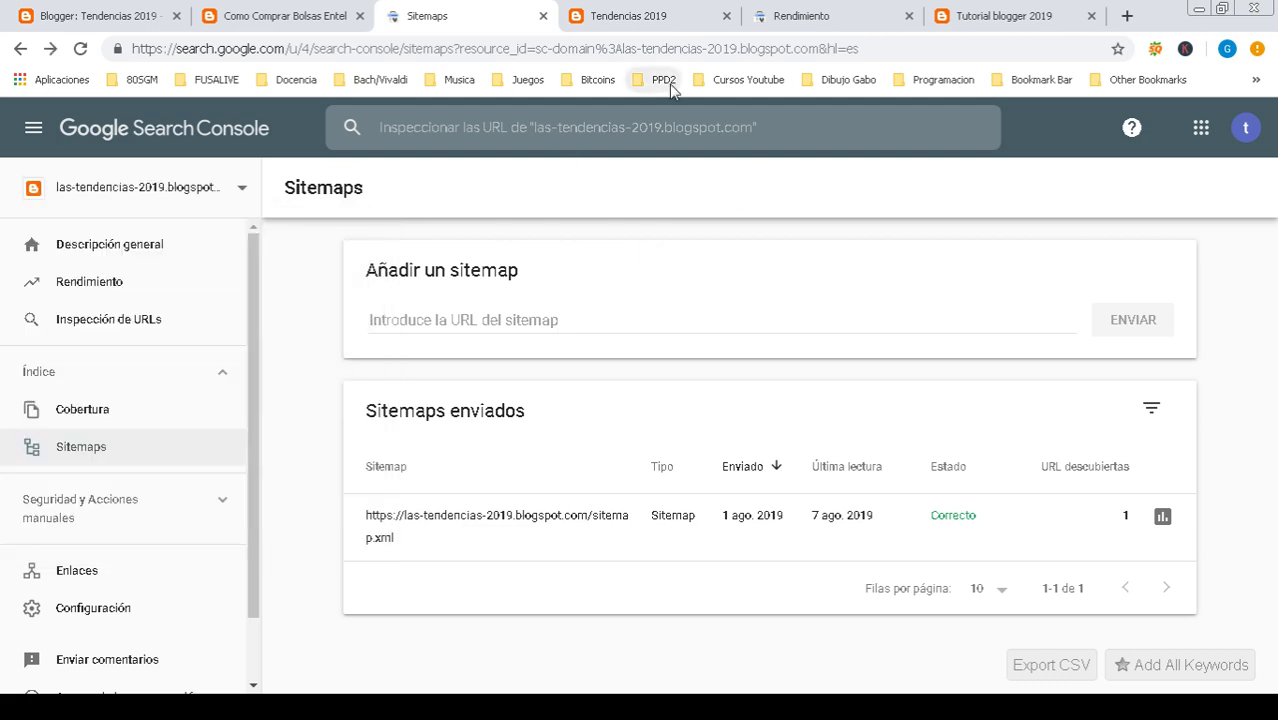
{"action": "left_click", "coordinate": [90, 15]}
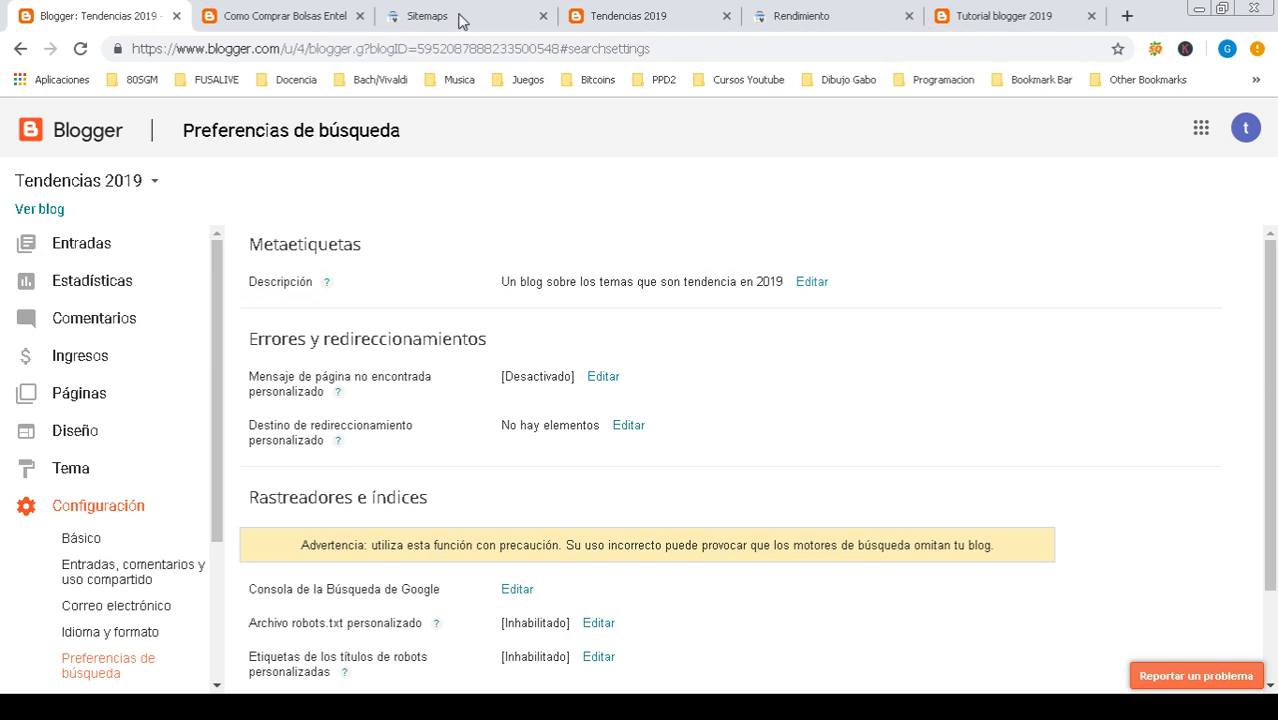
{"action": "left_click", "coordinate": [306, 16]}
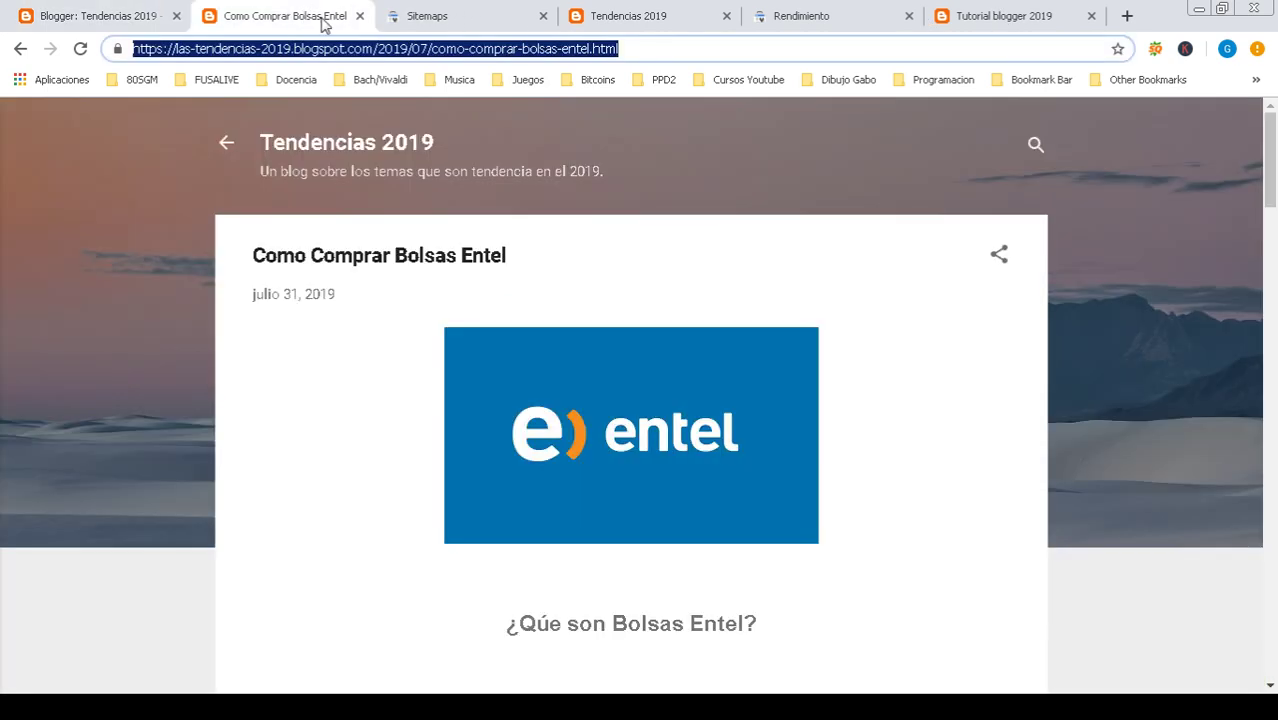
{"action": "left_click", "coordinate": [146, 20]}
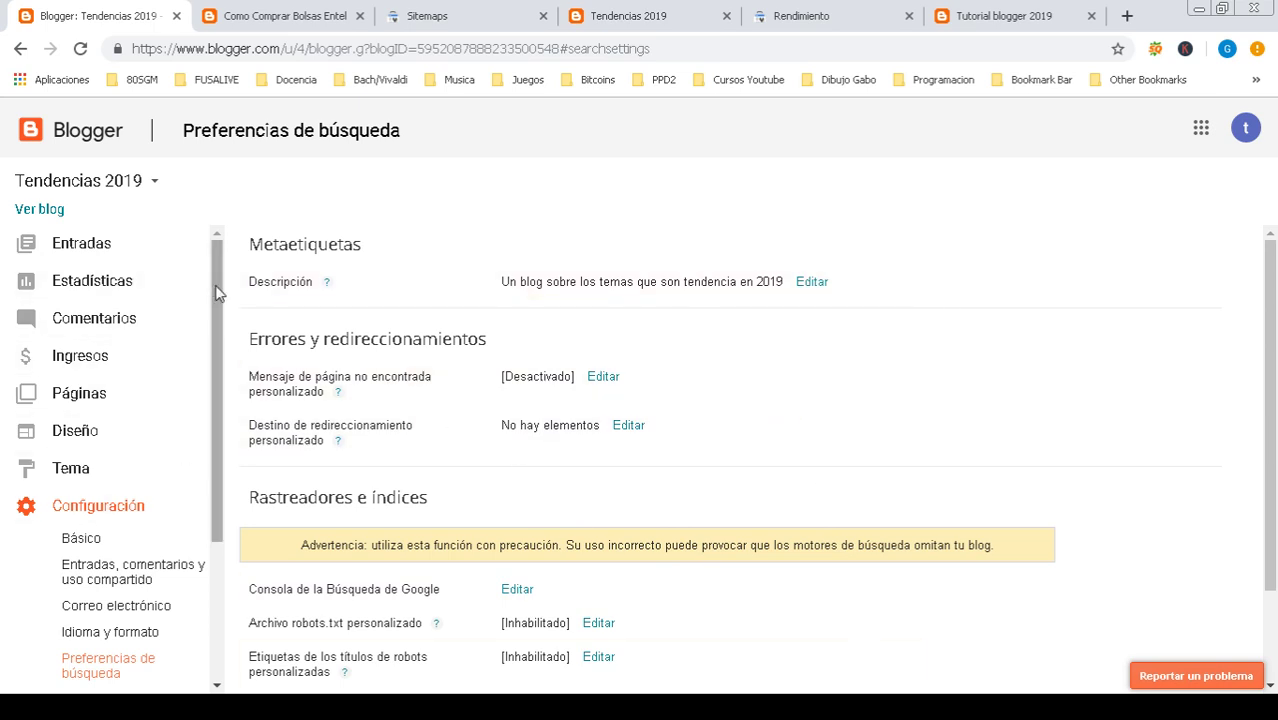
{"action": "scroll", "coordinate": [211, 300], "scroll_direction": "down", "scroll_amount": 3}
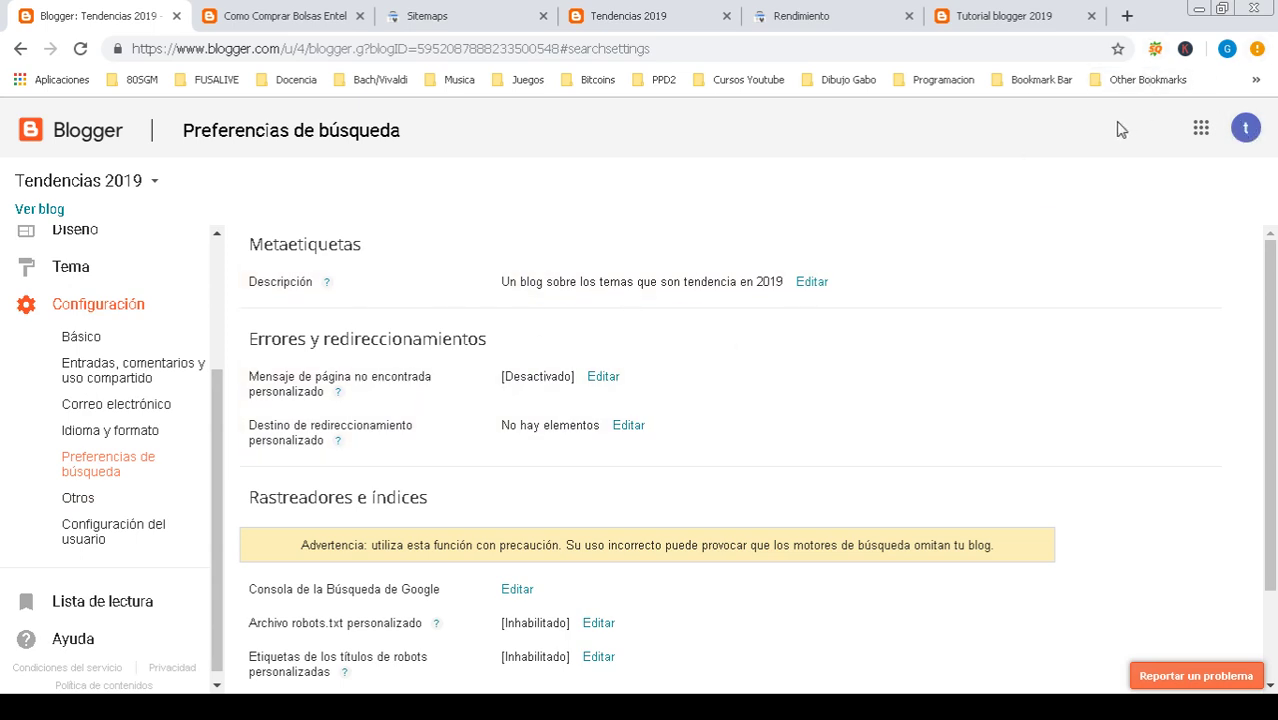
{"action": "left_click", "coordinate": [665, 22]}
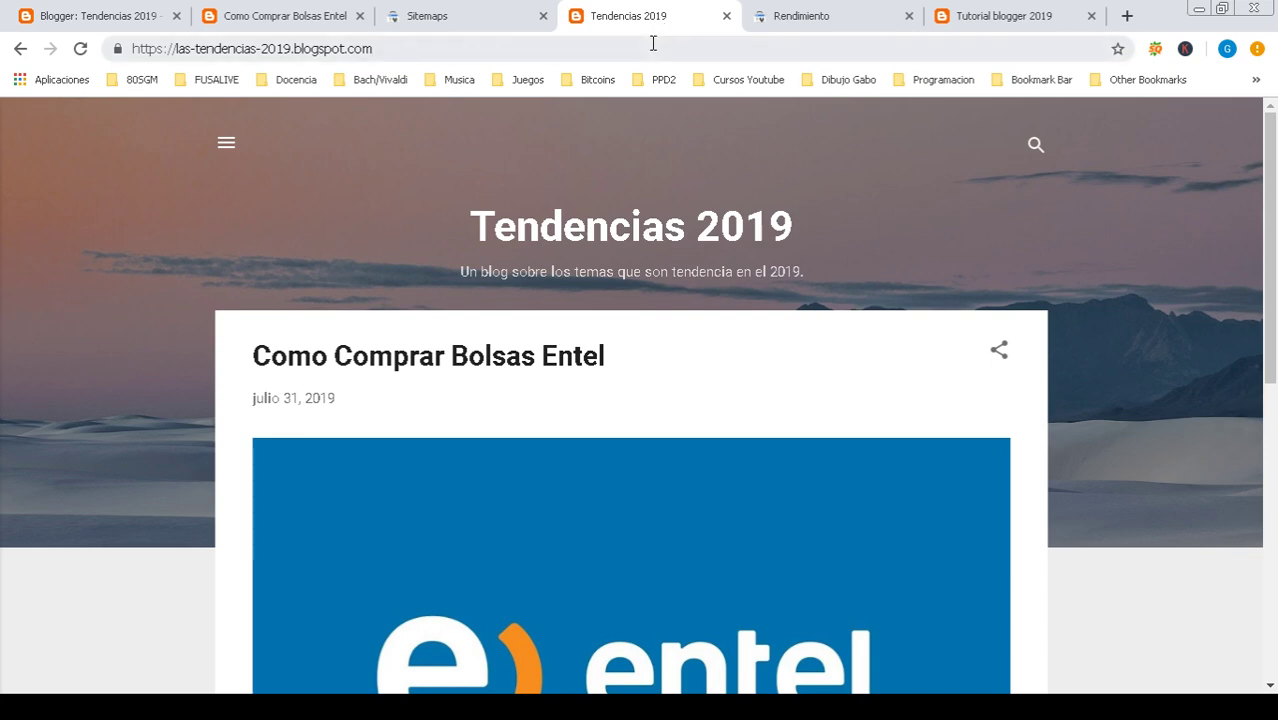
{"action": "left_click", "coordinate": [1009, 18]}
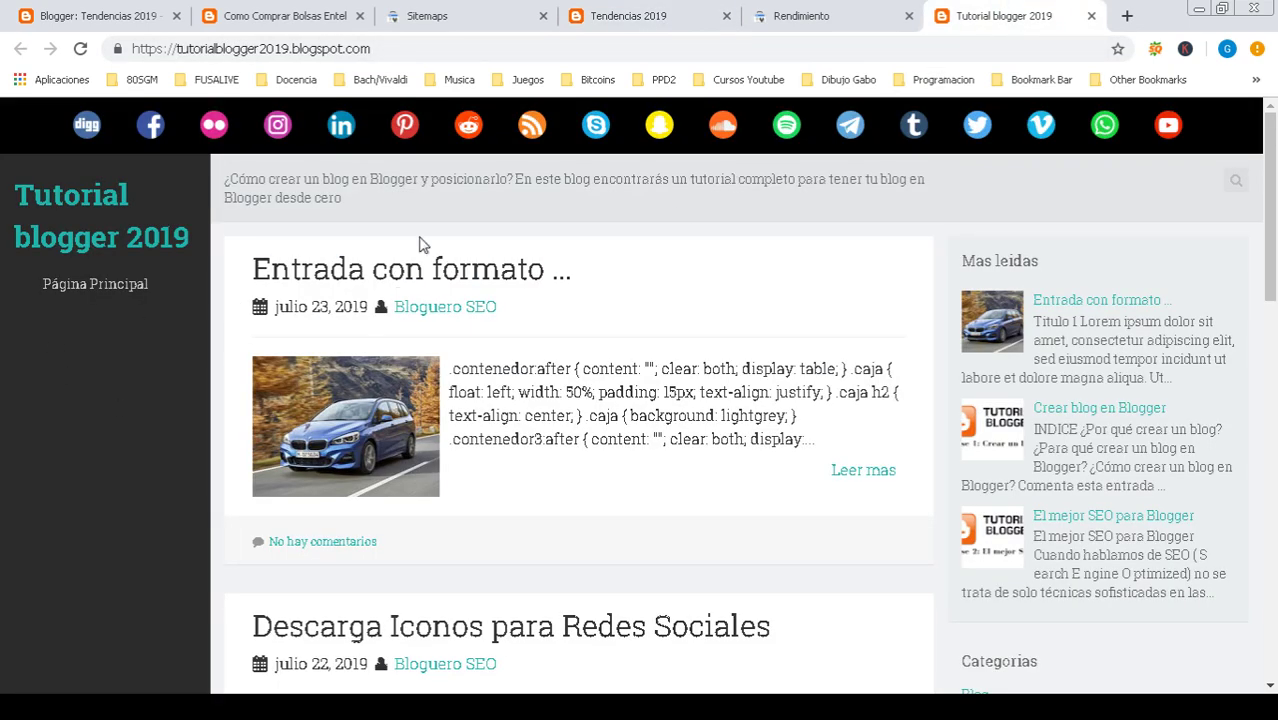
- Open the layout page of the Tendencias 2019 blog in Blogger at its lower sidebar section
{"action": "left_click", "coordinate": [133, 22]}
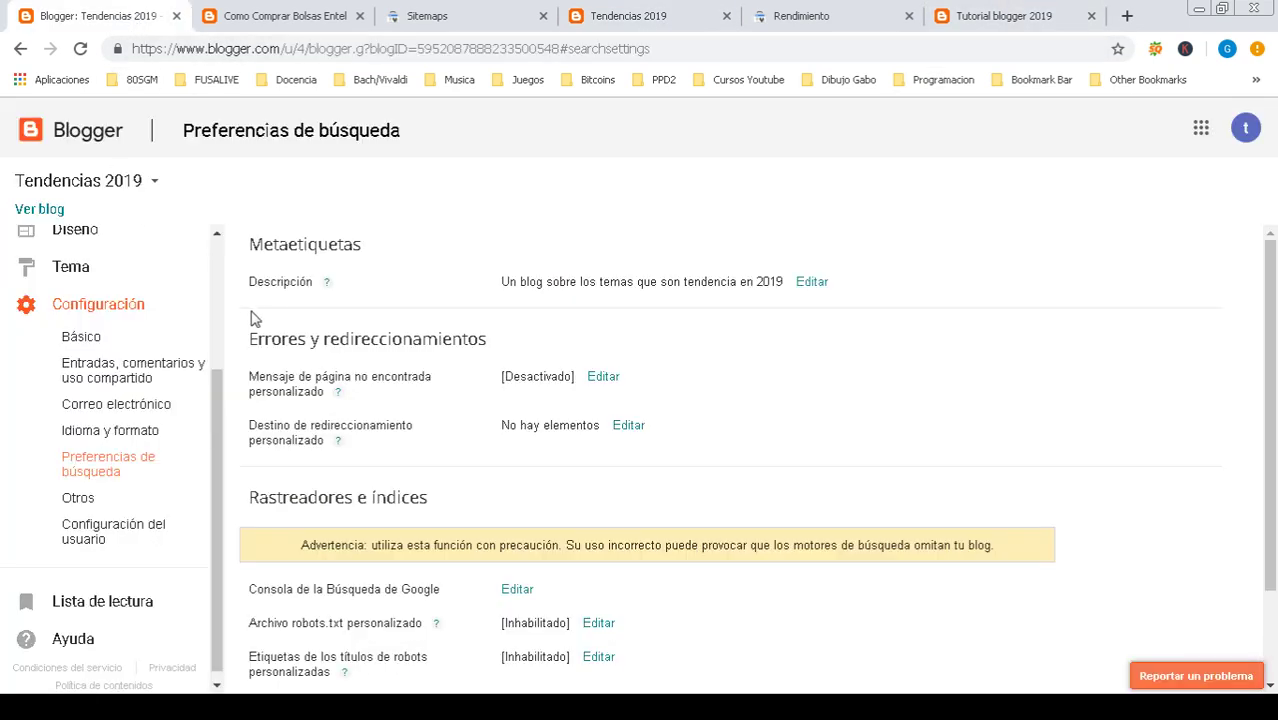
{"action": "left_click", "coordinate": [211, 428]}
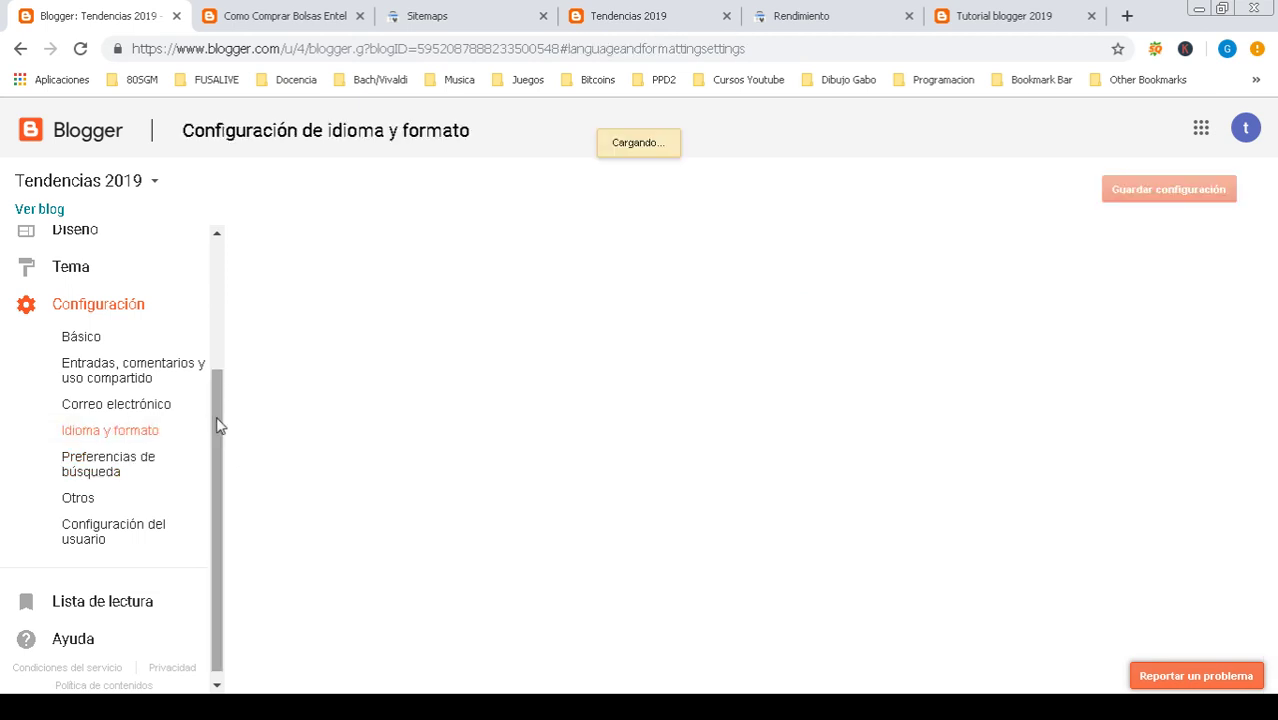
{"action": "left_click_drag", "start_coordinate": [221, 422], "coordinate": [209, 280]}
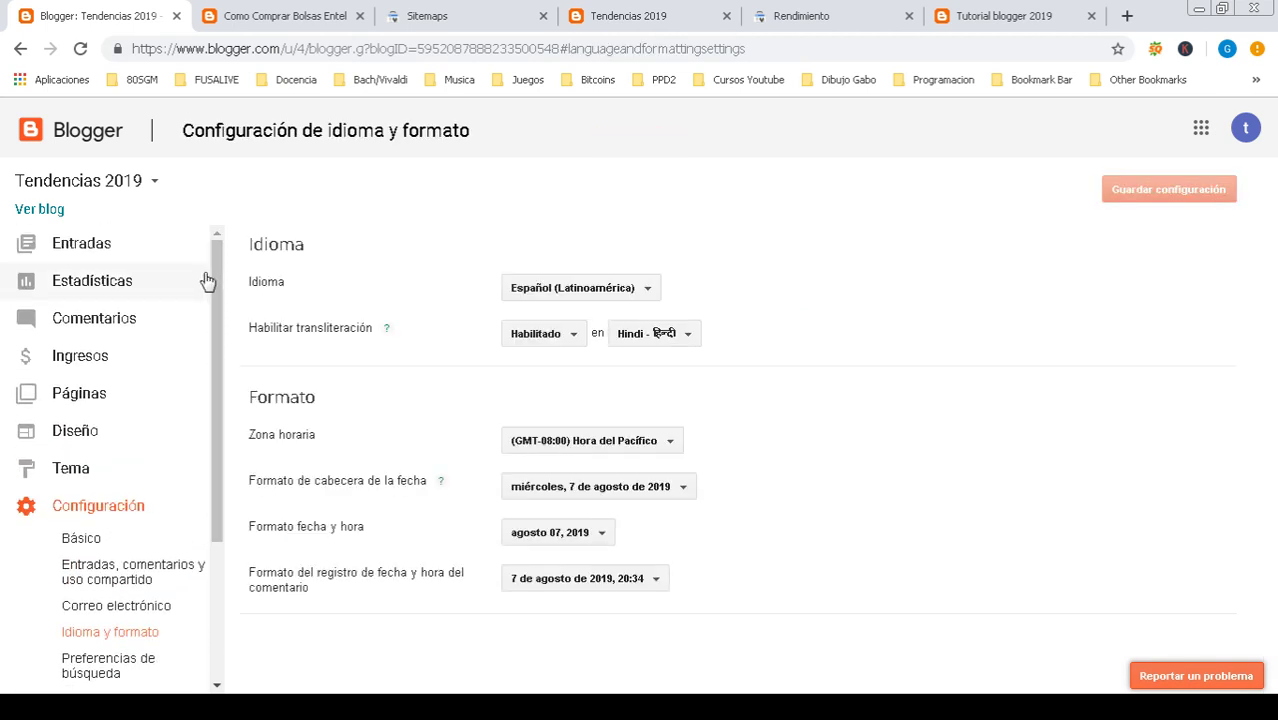
{"action": "left_click", "coordinate": [65, 430]}
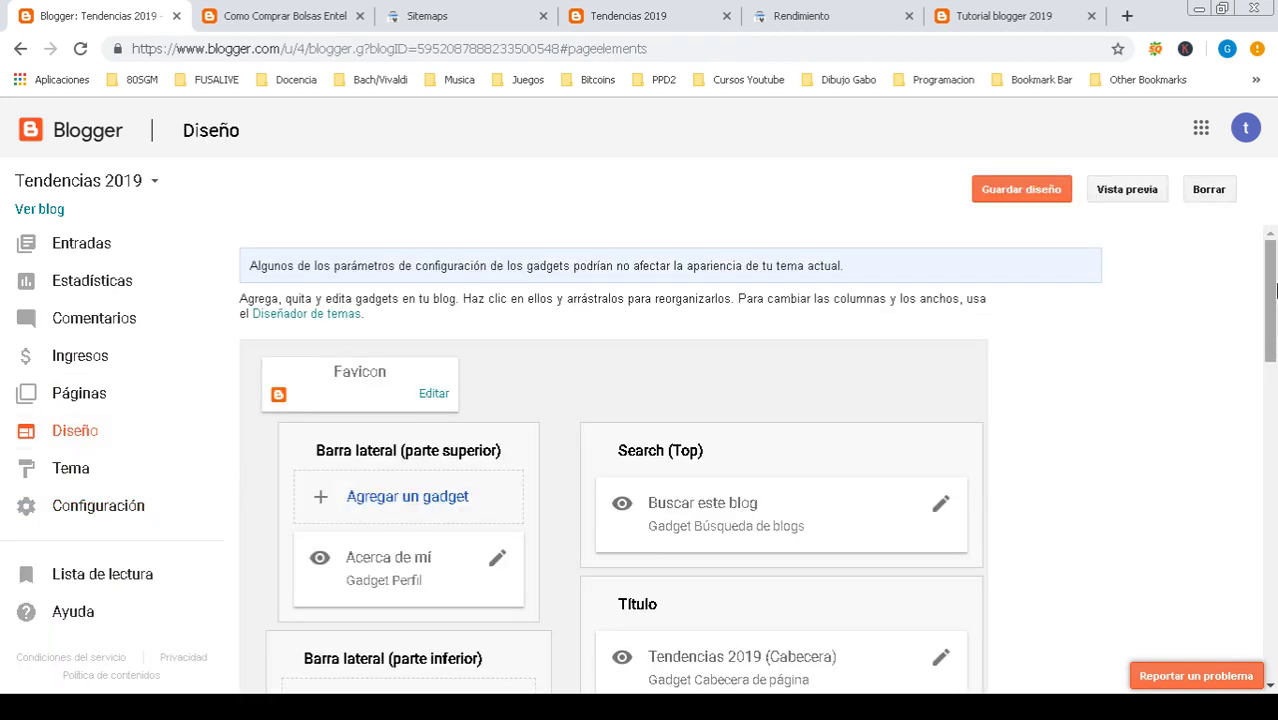
{"action": "left_click_drag", "start_coordinate": [1273, 288], "coordinate": [1273, 421]}
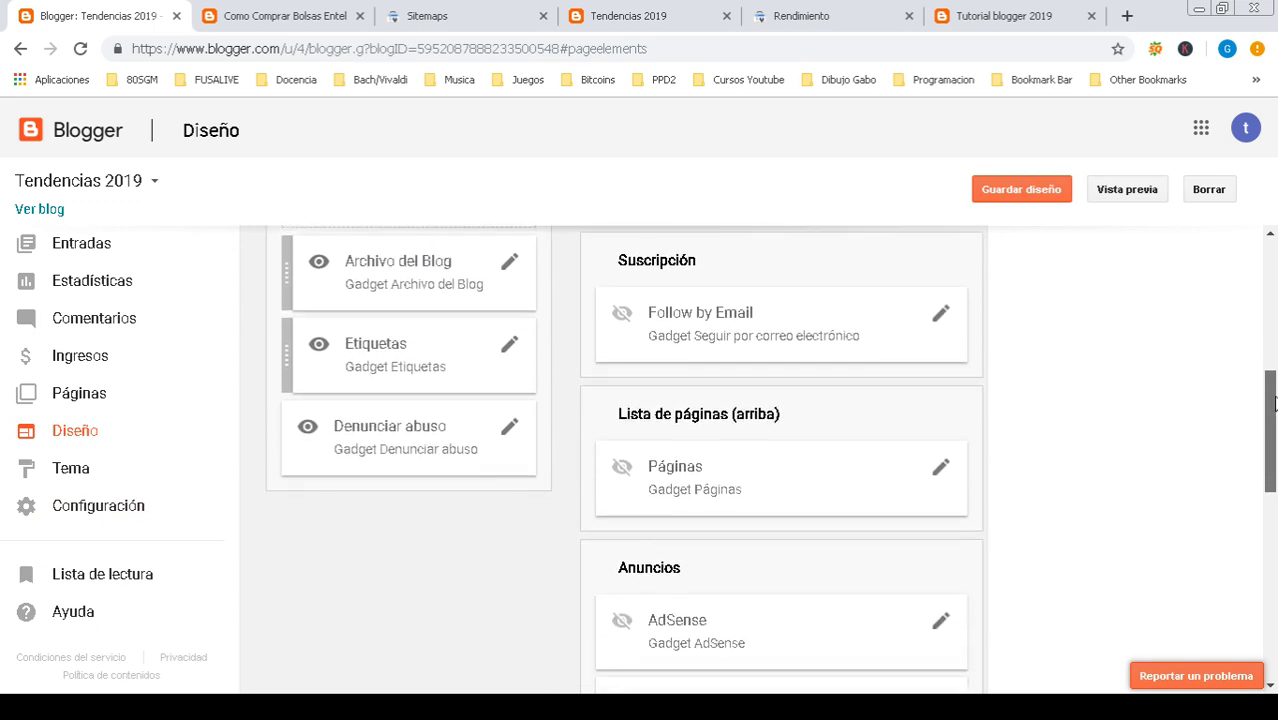
{"action": "scroll", "coordinate": [430, 375], "scroll_direction": "up", "scroll_amount": 2}
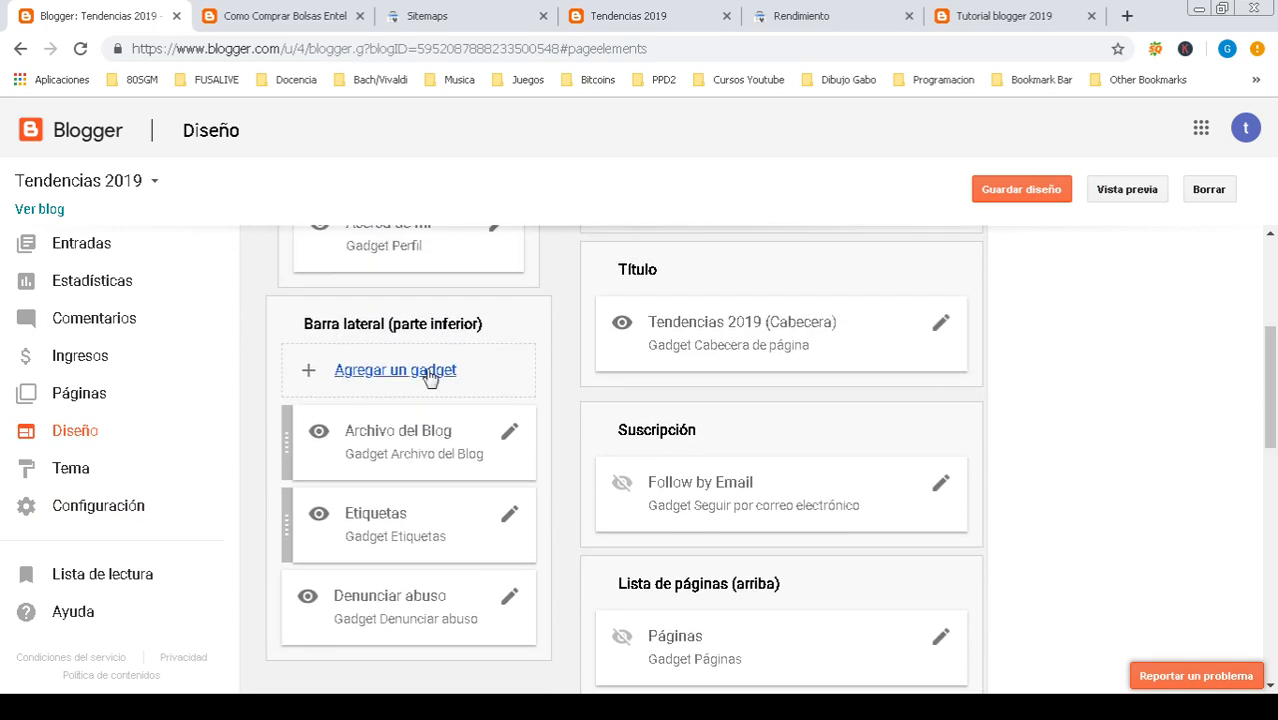
- Choose the Lista de blogs gadget to add to the Barra lateral (parte inferior) section
{"action": "left_click", "coordinate": [428, 372]}
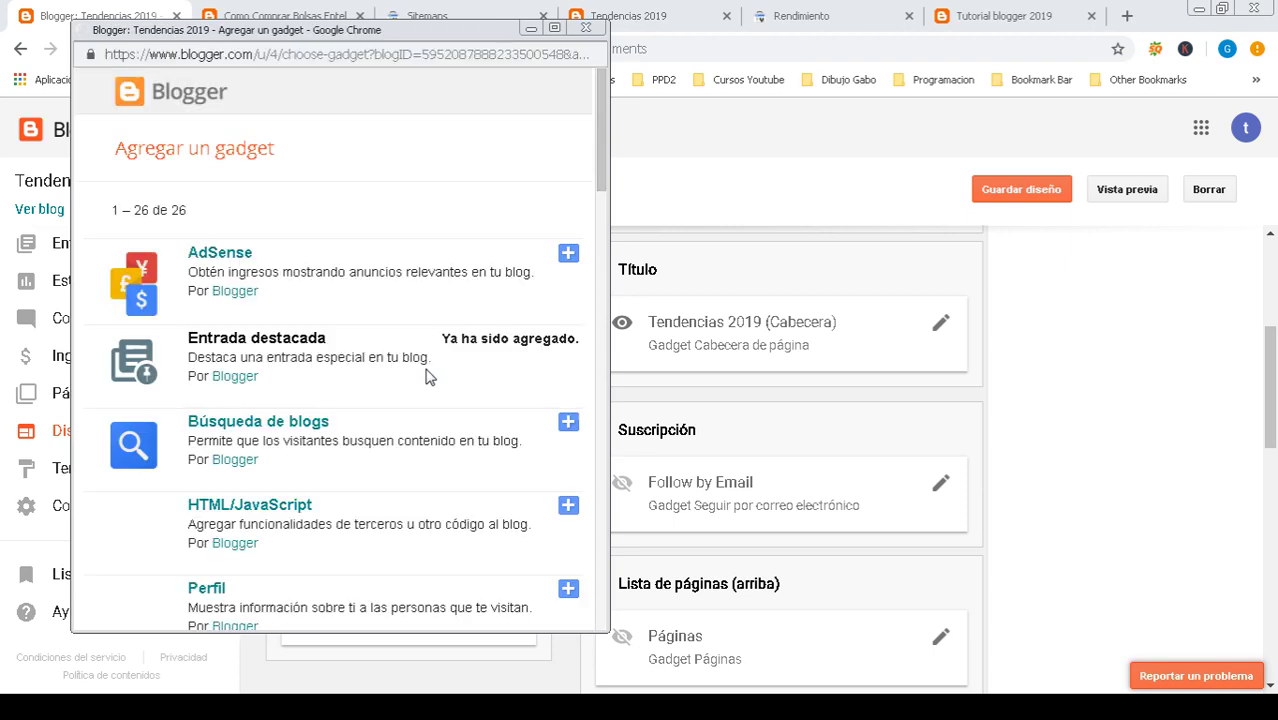
{"action": "left_click_drag", "start_coordinate": [614, 215], "coordinate": [637, 364]}
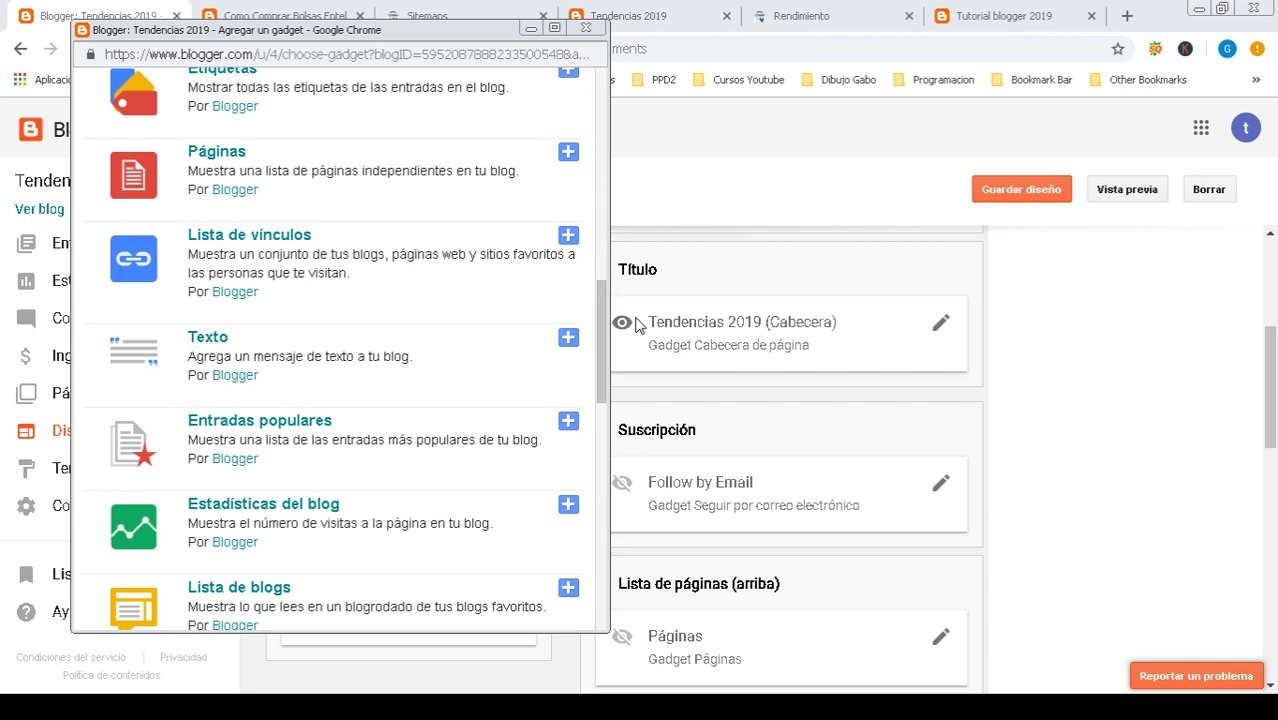
{"action": "left_click_drag", "start_coordinate": [606, 318], "coordinate": [615, 410]}
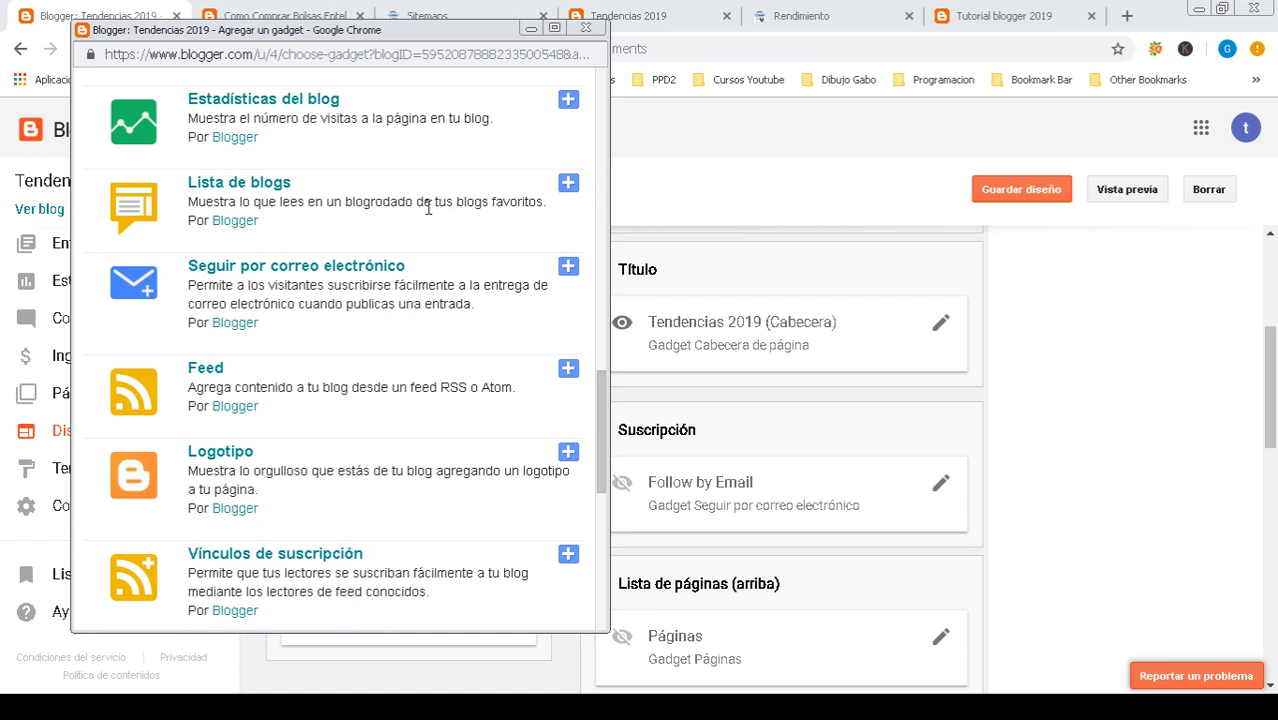
{"action": "left_click", "coordinate": [568, 183]}
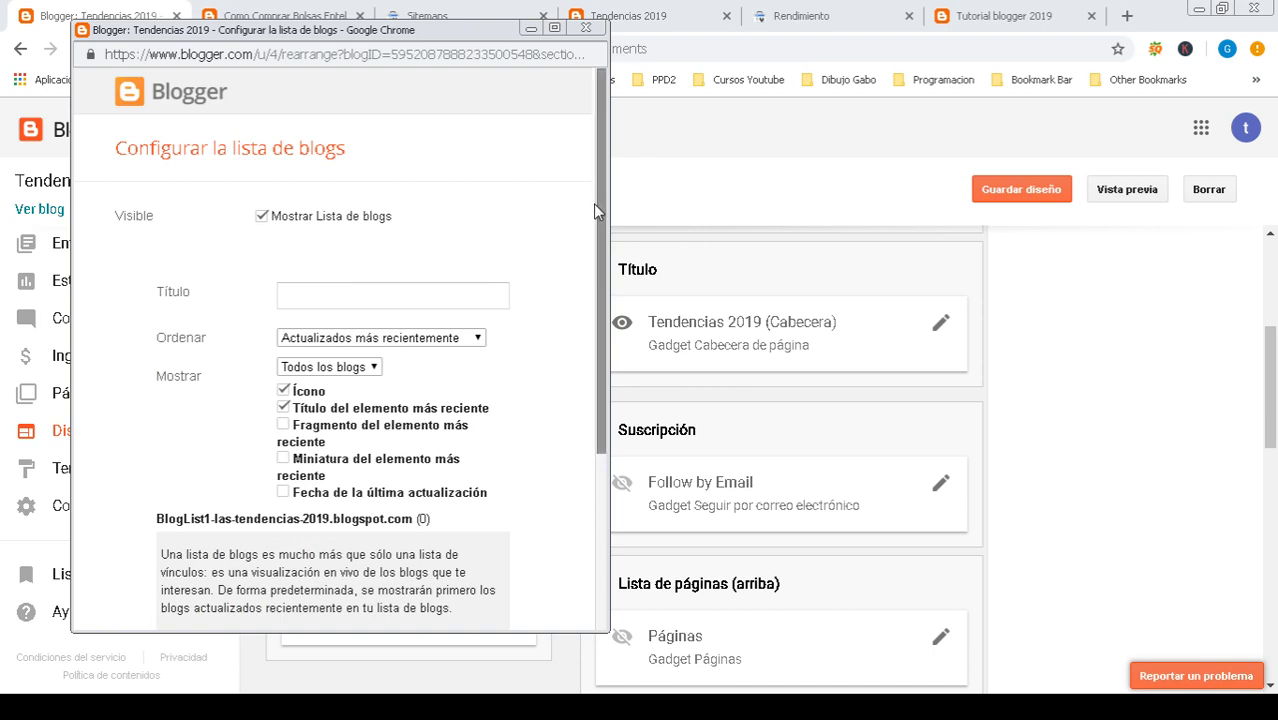
- Set the blog list to also show the most recent item's snippet, its thumbnail and the last update date
{"action": "left_click_drag", "start_coordinate": [603, 183], "coordinate": [628, 327]}
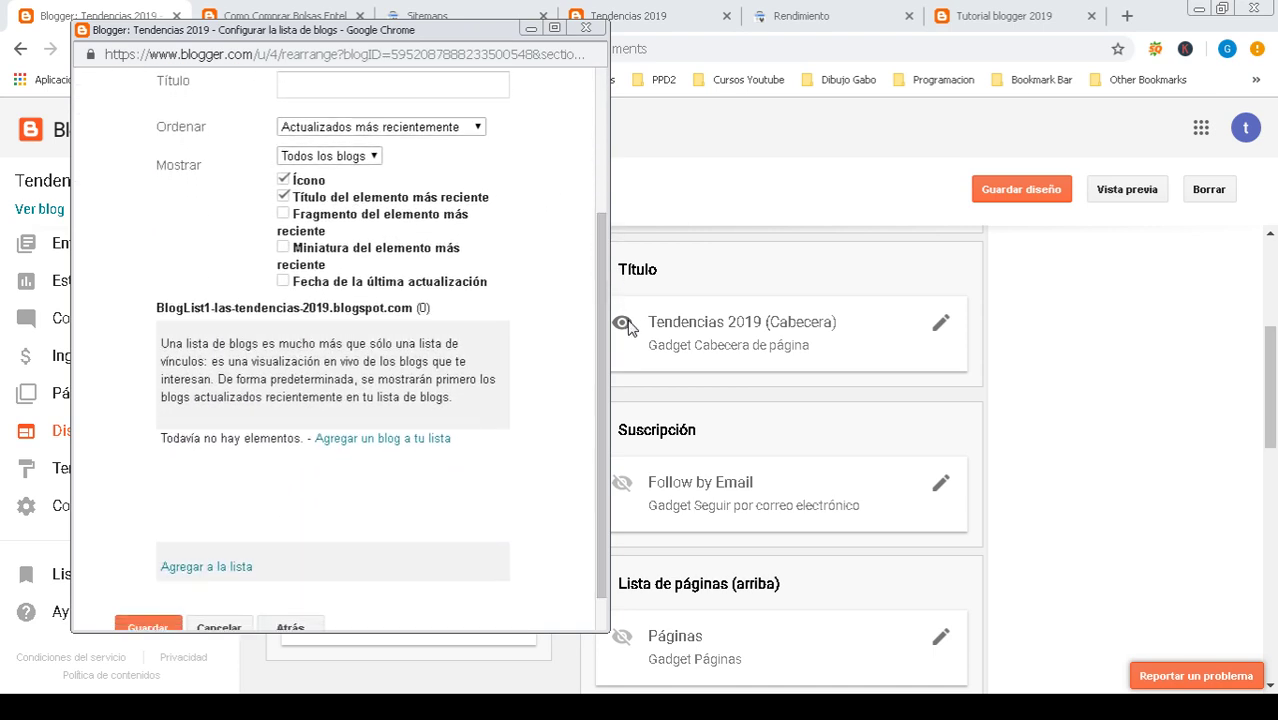
{"action": "left_click", "coordinate": [284, 215]}
{"action": "left_click", "coordinate": [283, 248]}
- Copy the home page URL of the Tutorial blogger 2019 blog
{"action": "left_click", "coordinate": [978, 20]}
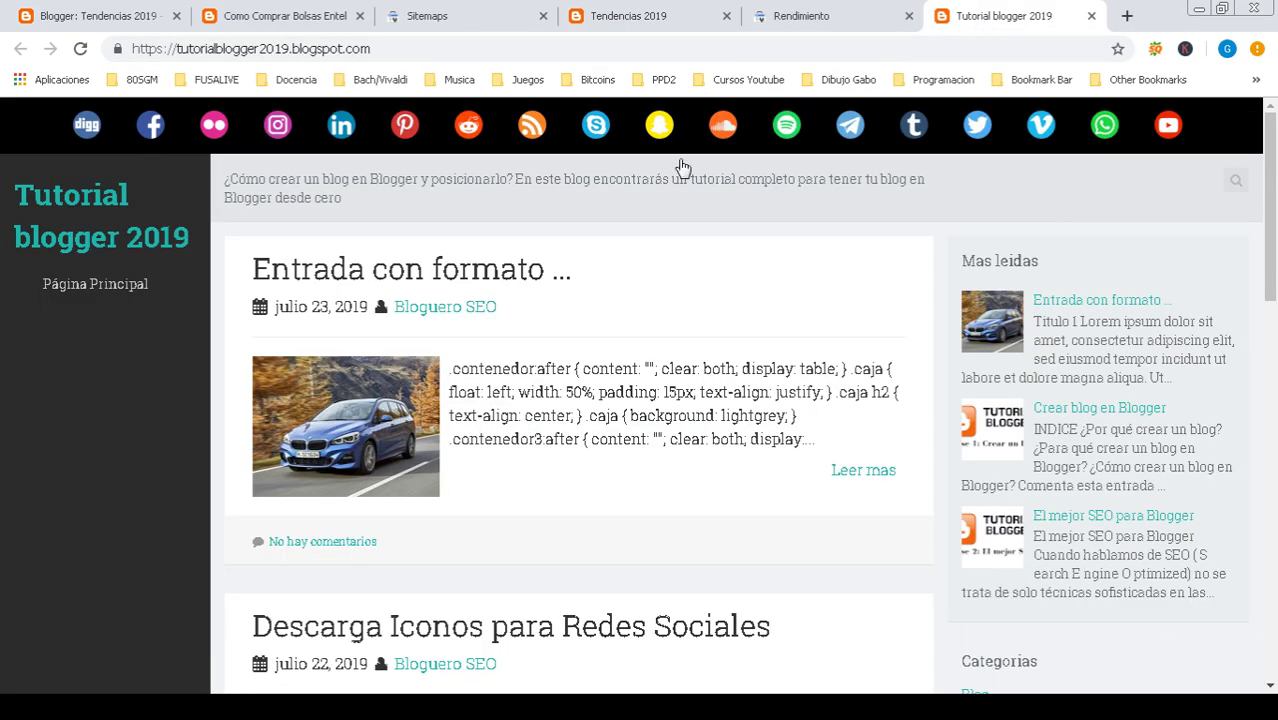
{"action": "left_click", "coordinate": [385, 278]}
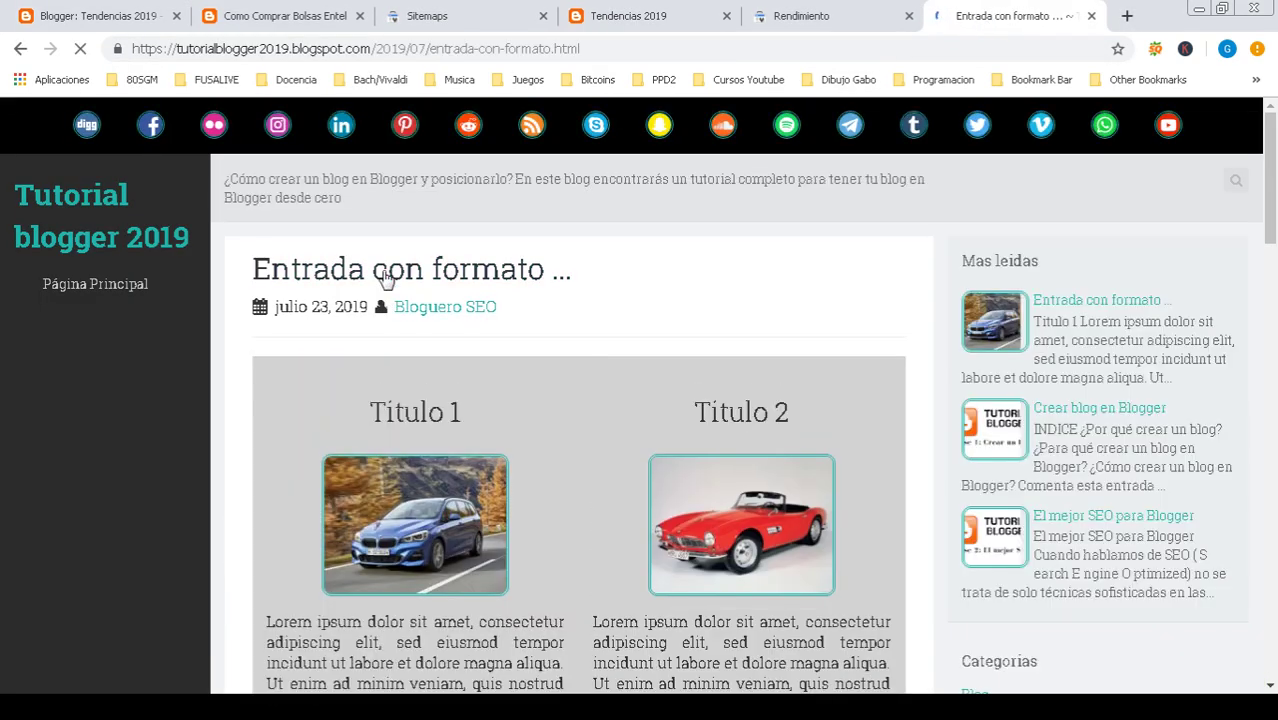
{"action": "left_click", "coordinate": [20, 48]}
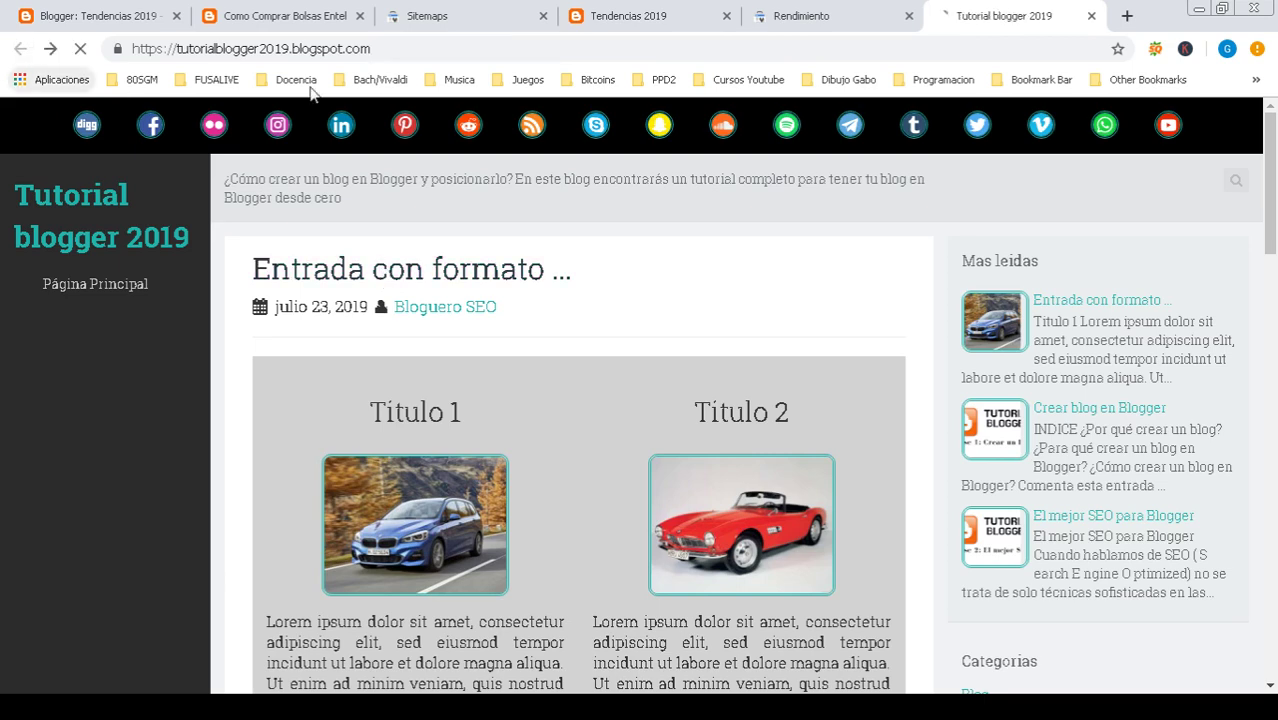
{"action": "left_click", "coordinate": [294, 57]}
{"action": "key", "text": "ctrl+c"}
{"action": "right_click", "coordinate": [288, 50]}
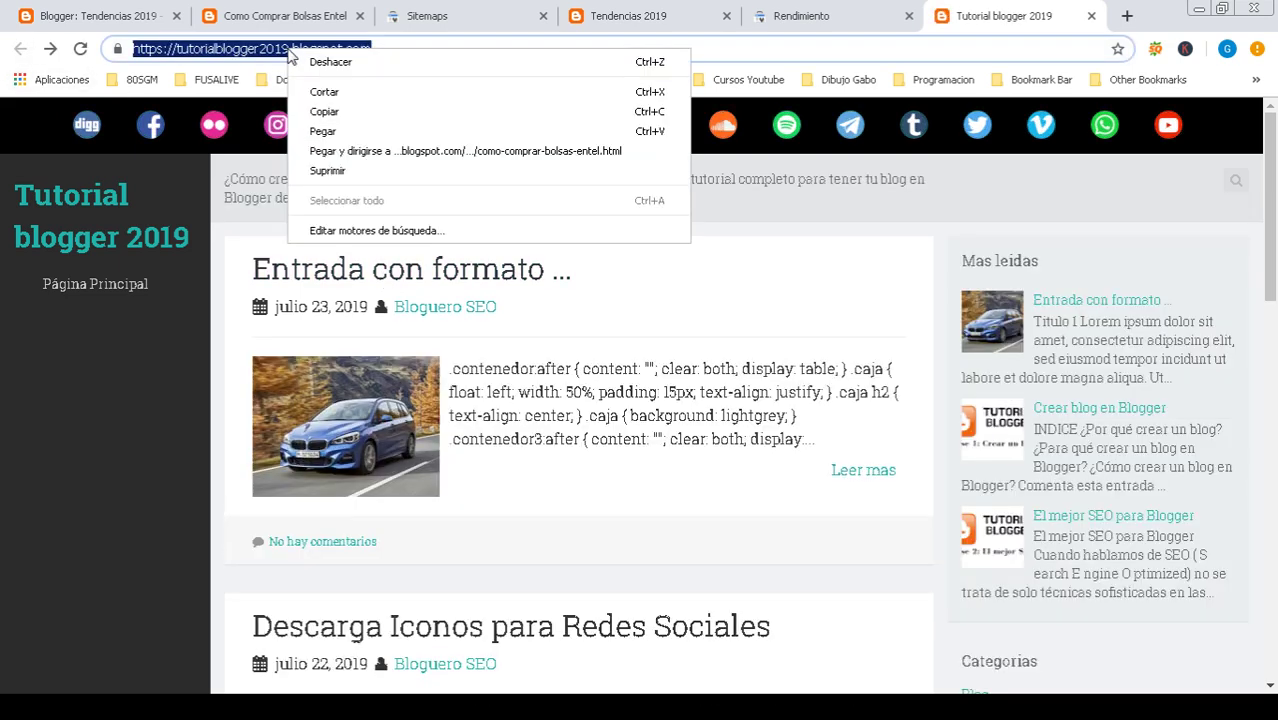
{"action": "left_click", "coordinate": [326, 112]}
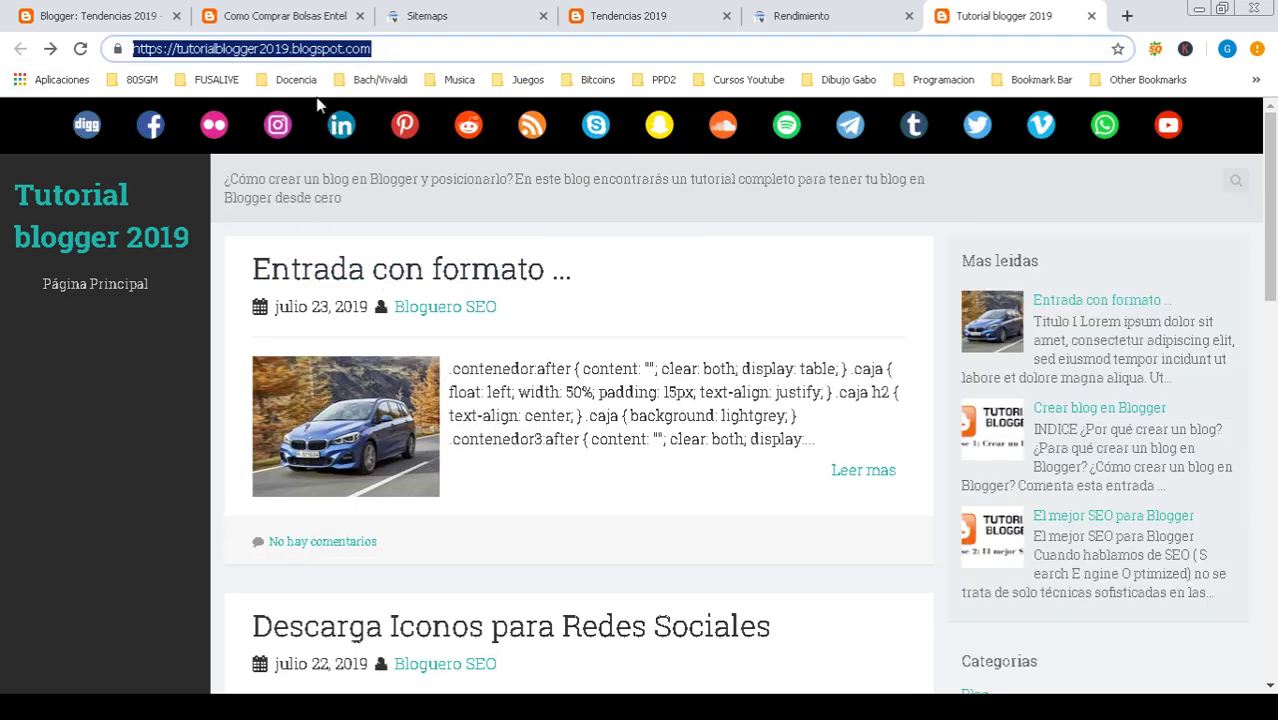
{"action": "left_click", "coordinate": [124, 17]}
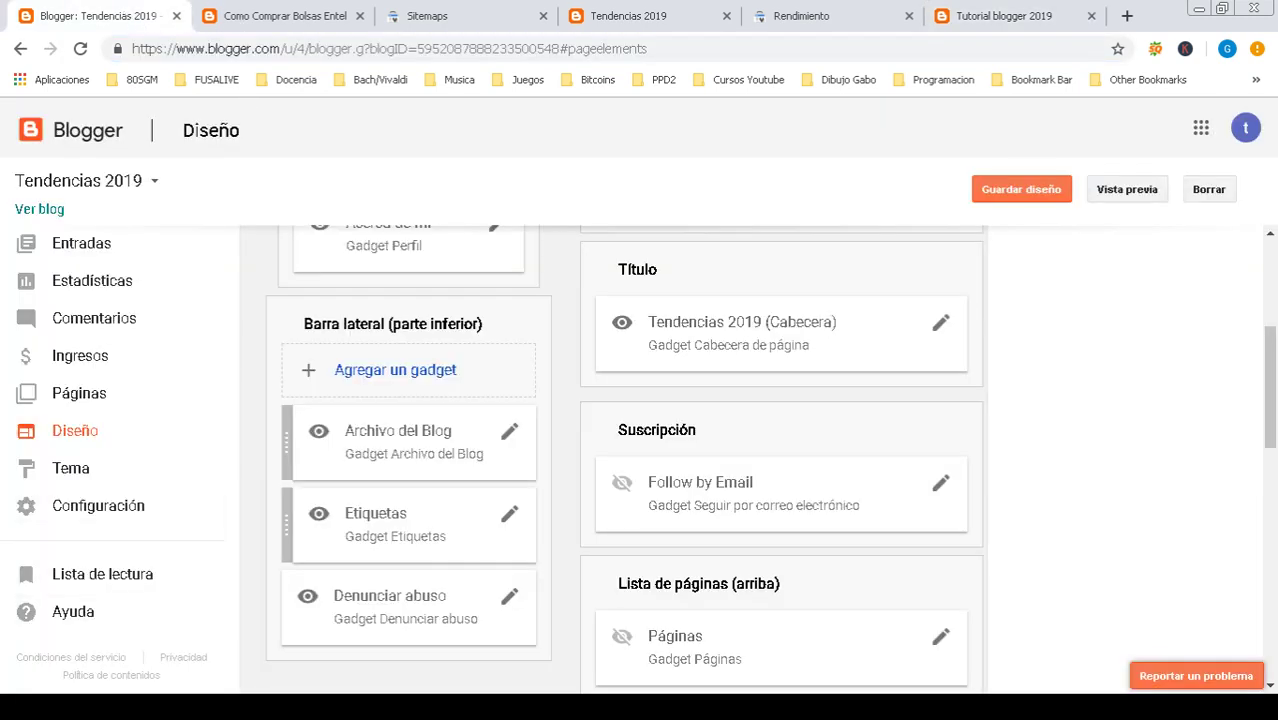
{"action": "key", "text": "alt+Tab"}
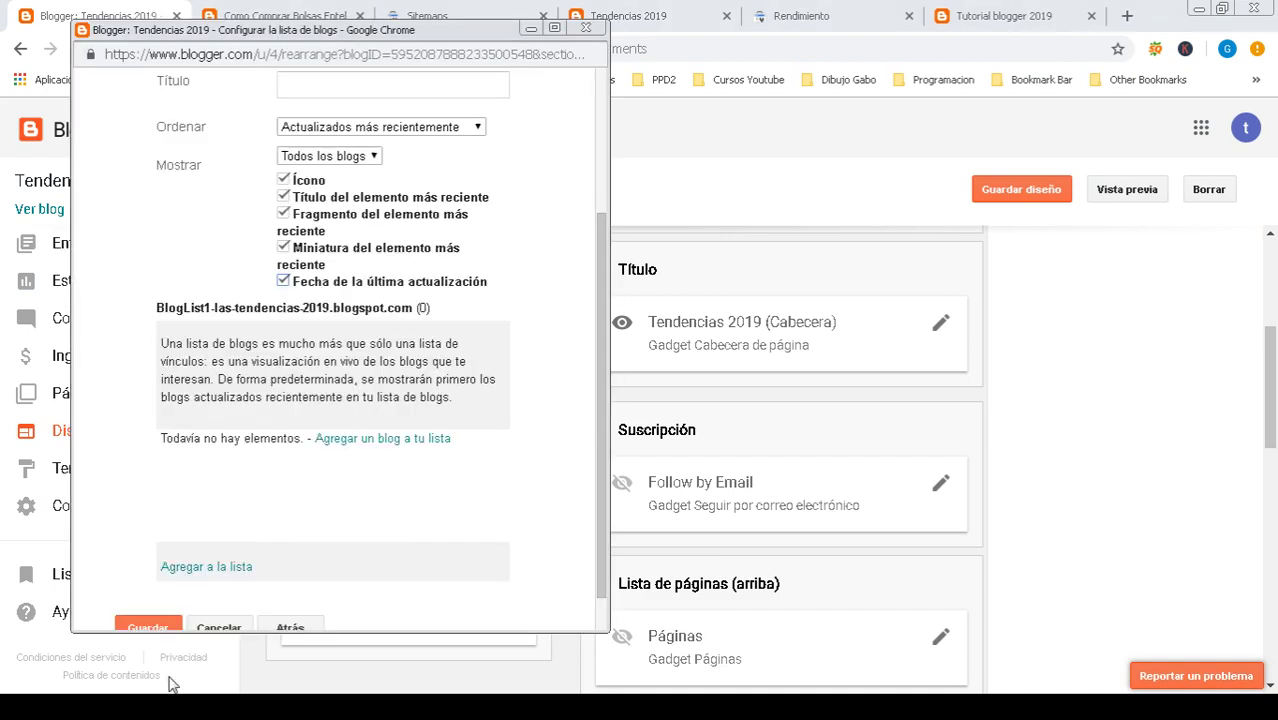
{"action": "left_click", "coordinate": [396, 440]}
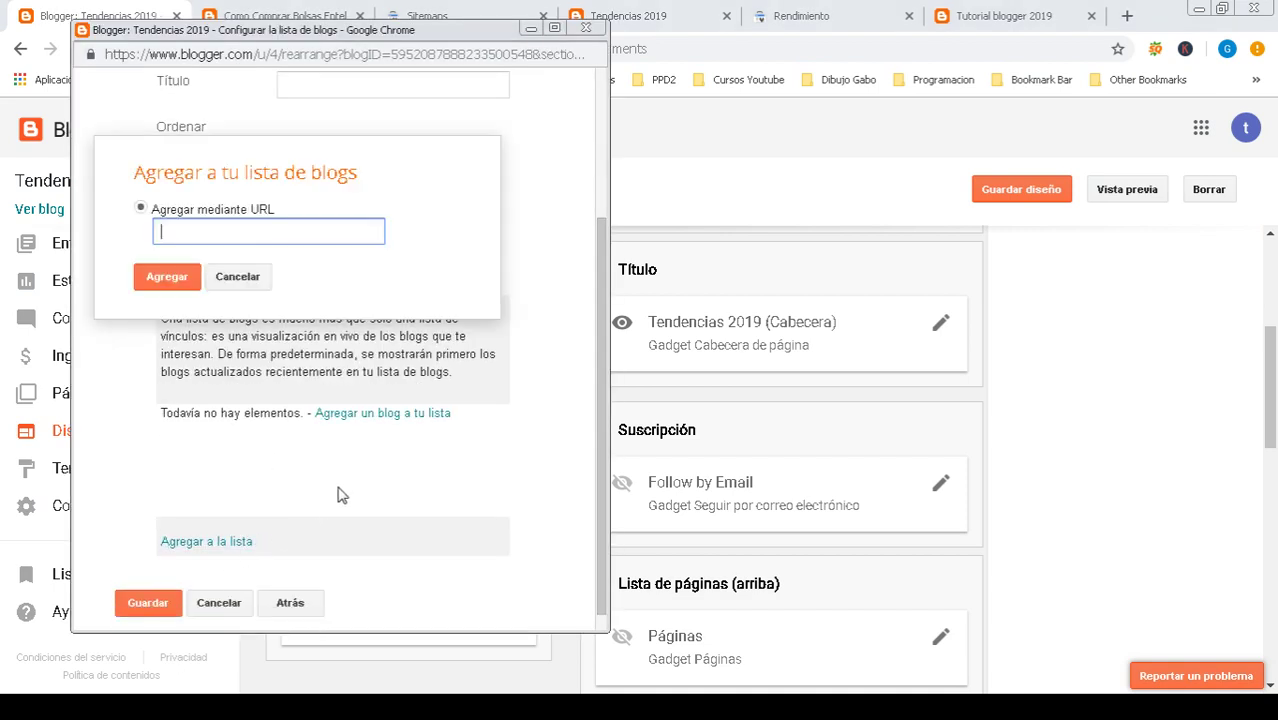
{"action": "right_click", "coordinate": [245, 227]}
{"action": "left_click", "coordinate": [314, 326]}
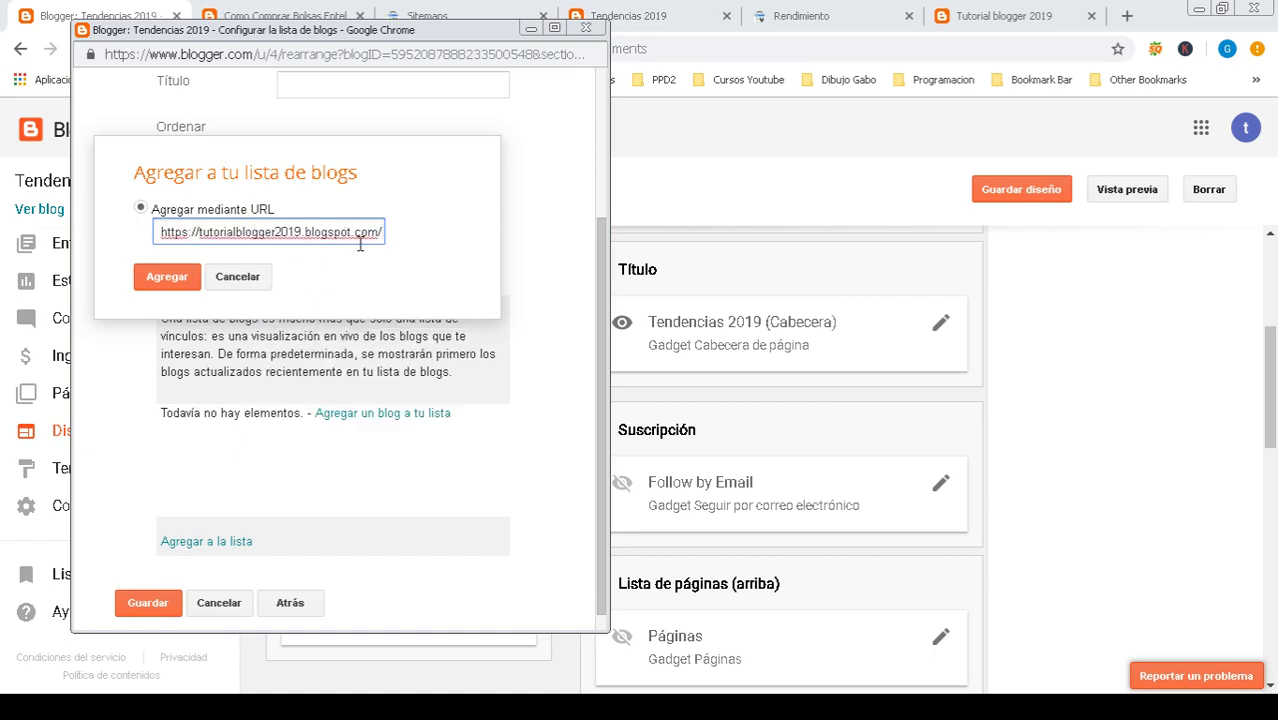
{"action": "left_click", "coordinate": [166, 280]}
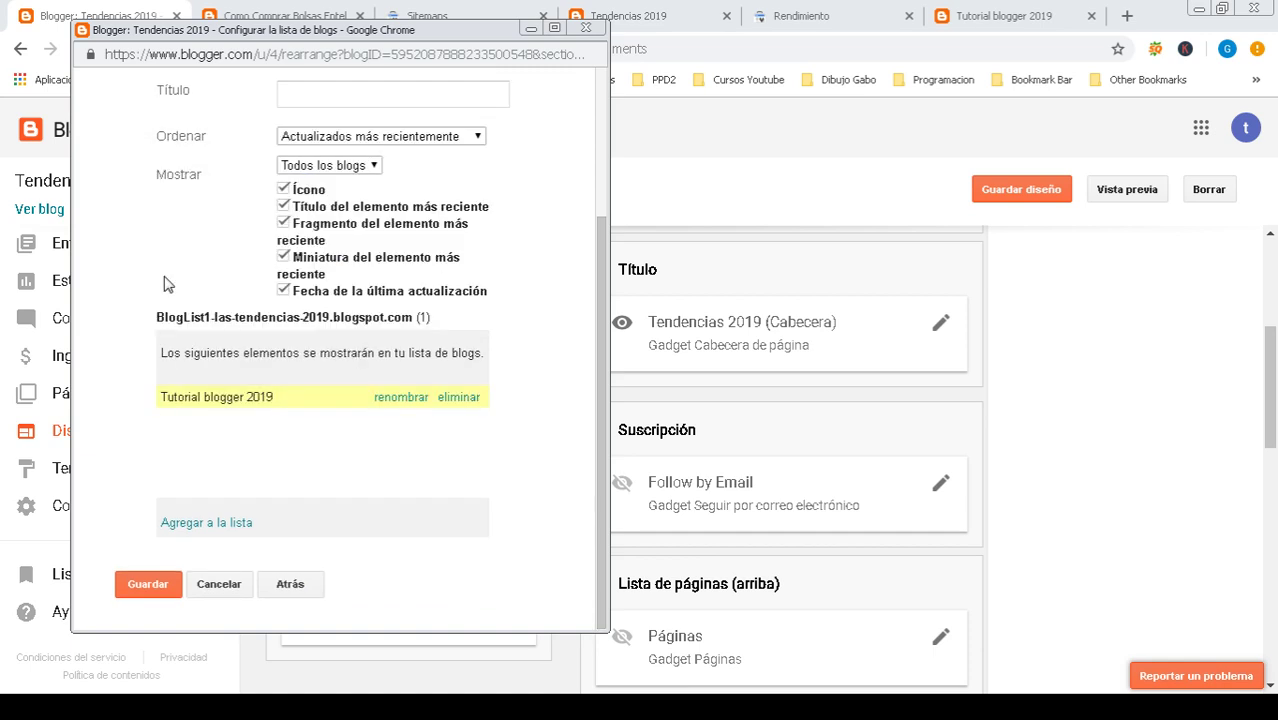
{"action": "left_click", "coordinate": [150, 585]}
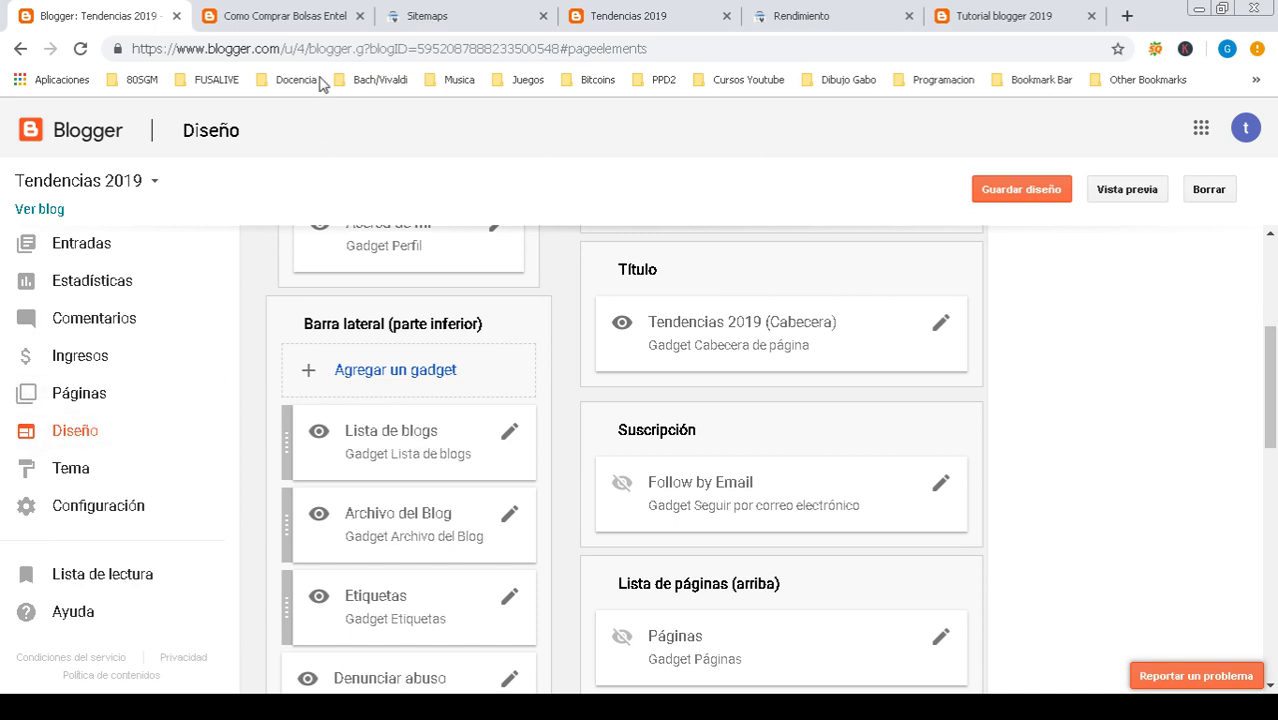
- Reload the public "Como Comprar Bolsas Entel" post and look through the page for the blog list gadget
{"action": "left_click", "coordinate": [281, 16]}
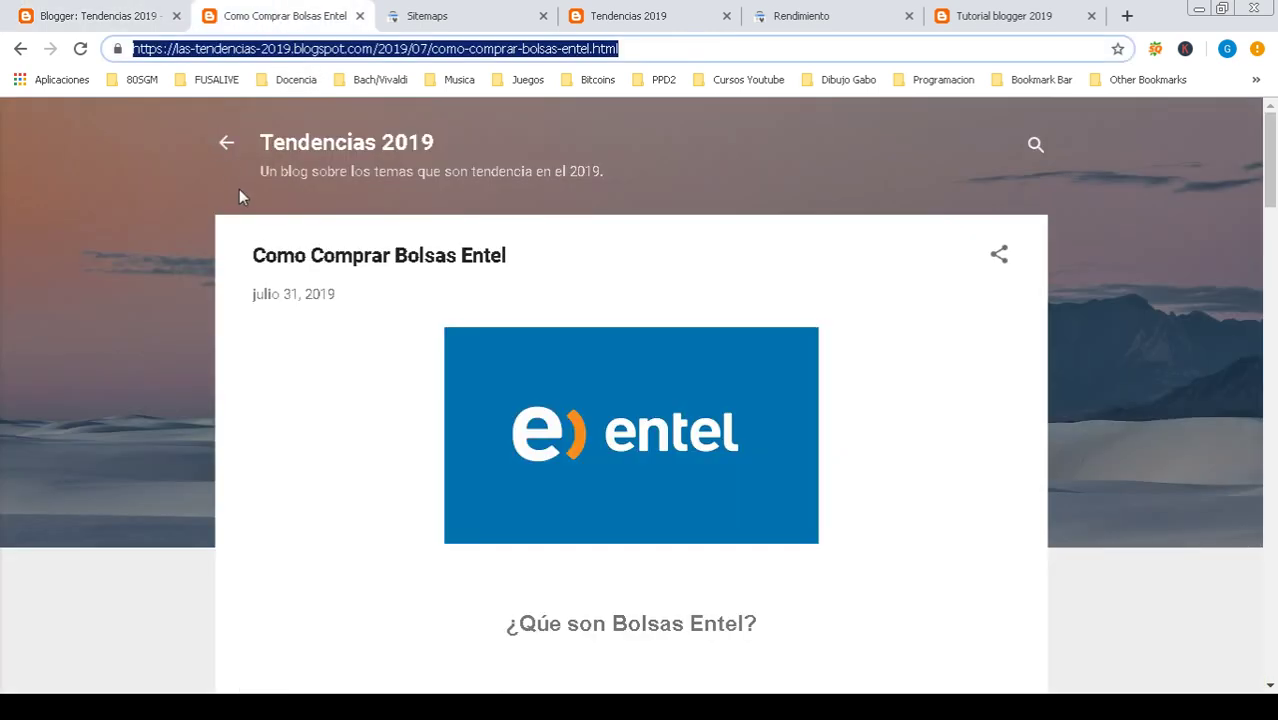
{"action": "left_click", "coordinate": [79, 51]}
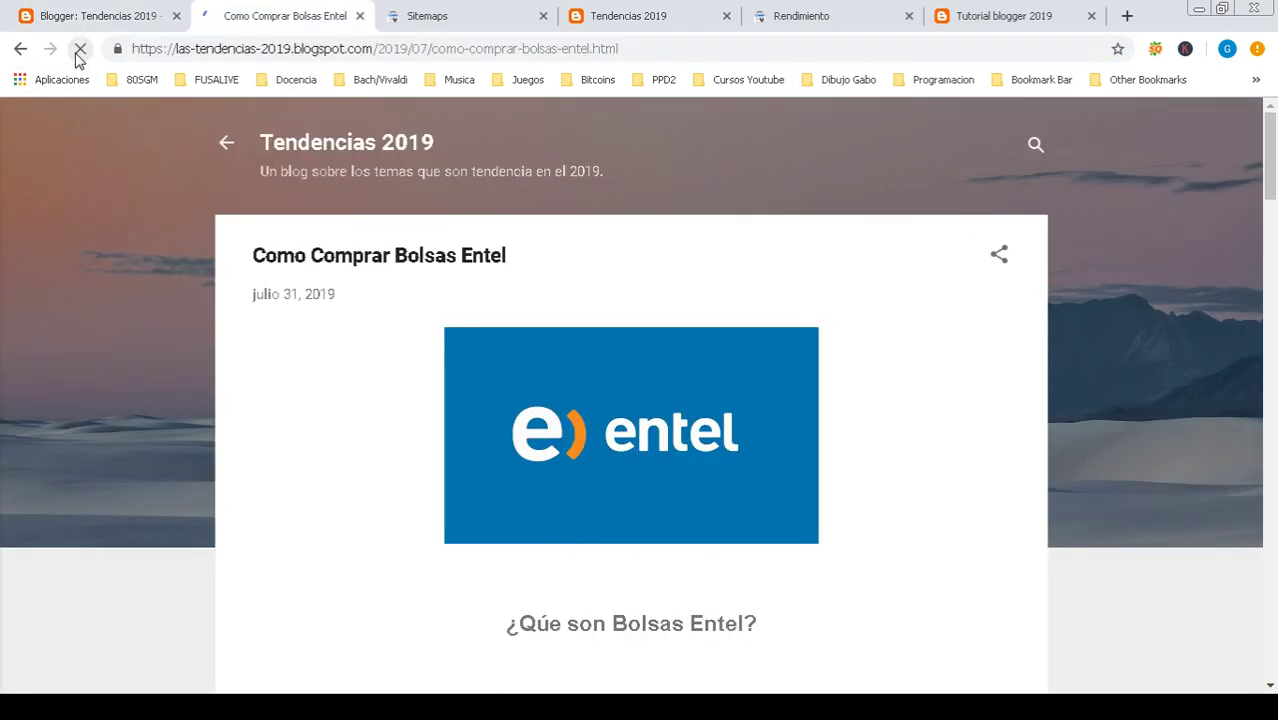
{"action": "scroll", "coordinate": [180, 360], "scroll_direction": "down", "scroll_amount": 6}
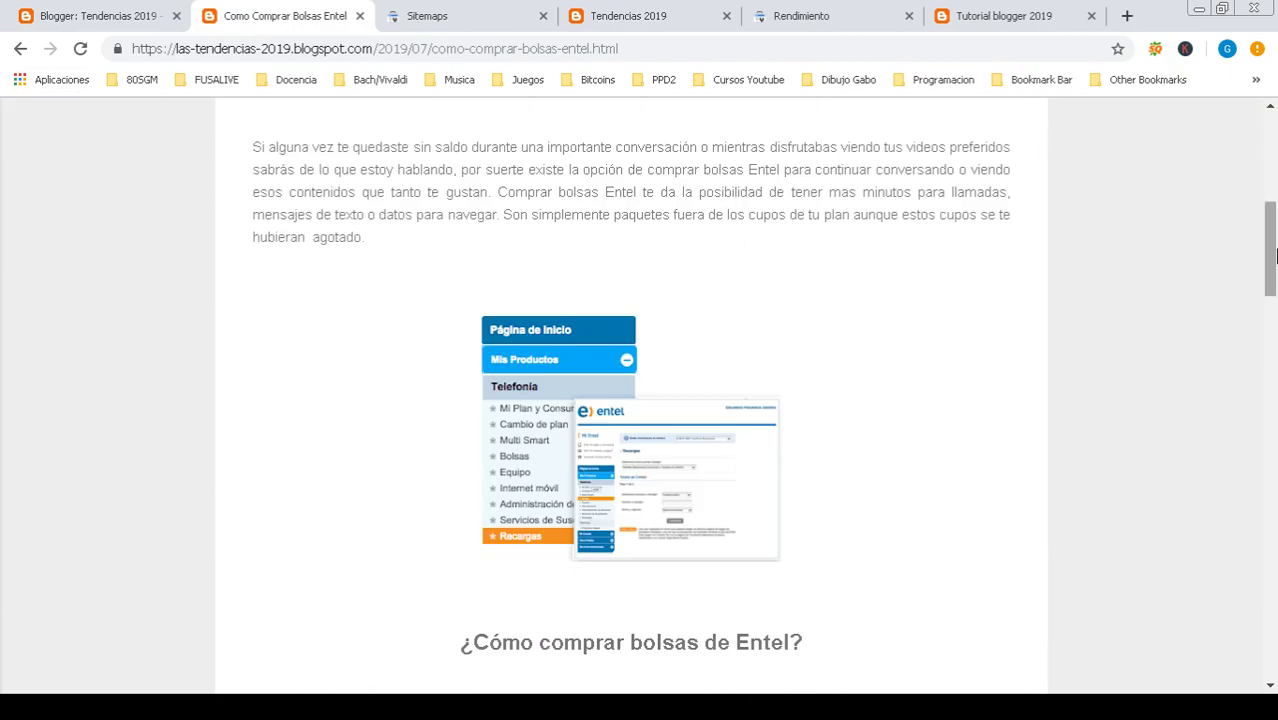
{"action": "left_click_drag", "start_coordinate": [1273, 255], "coordinate": [1265, 686]}
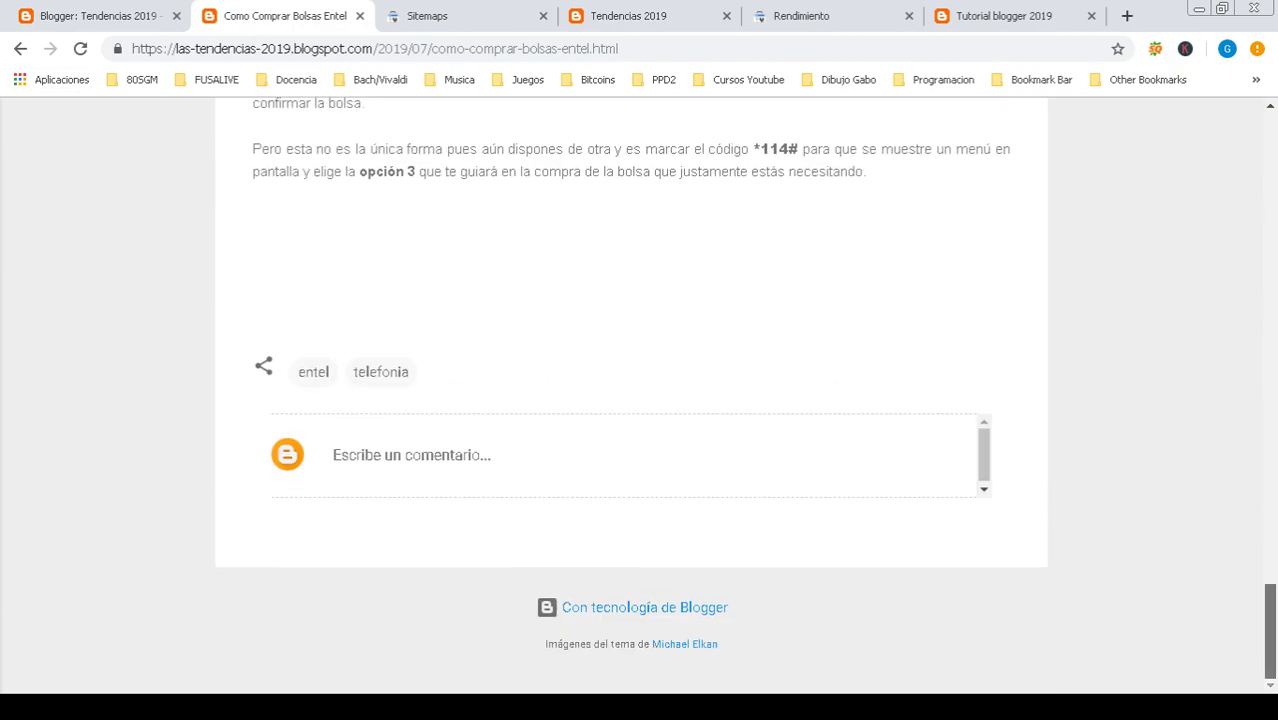
{"action": "left_click_drag", "start_coordinate": [1270, 632], "coordinate": [1270, 150]}
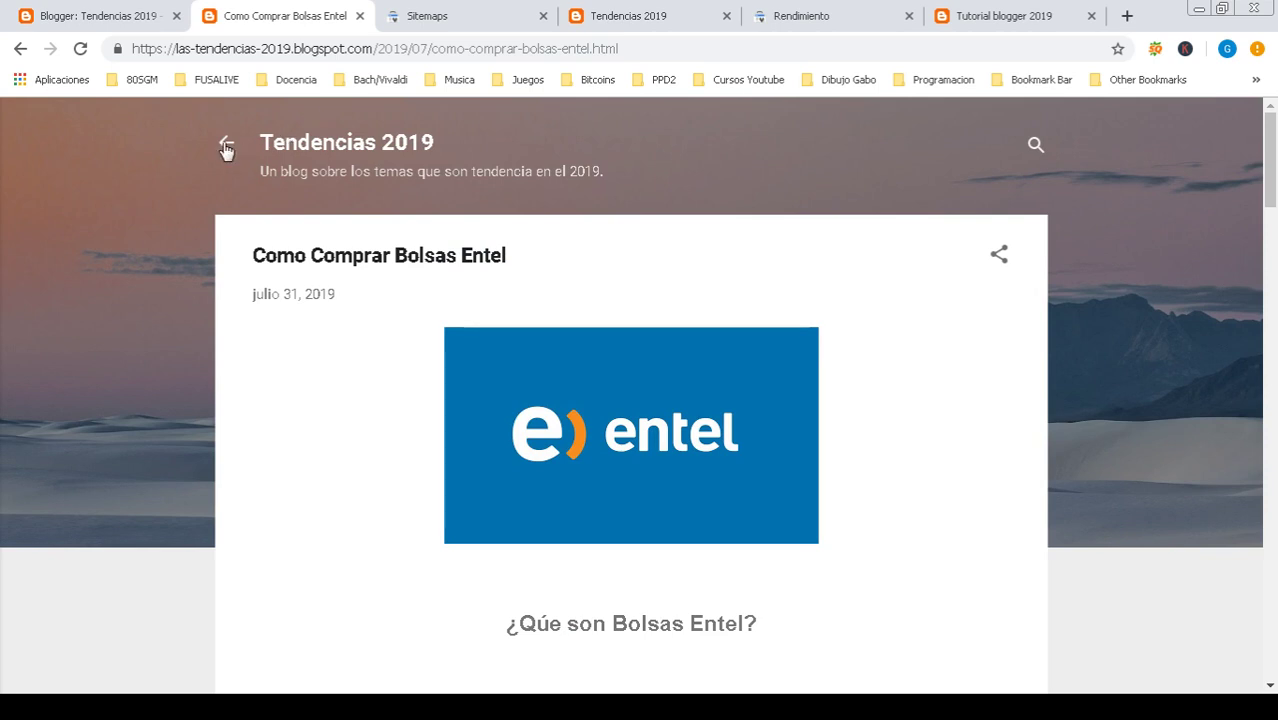
- Go to the public Tendencias 2019 home page and examine the blog list gadget in its side menu
{"action": "left_click", "coordinate": [226, 148]}
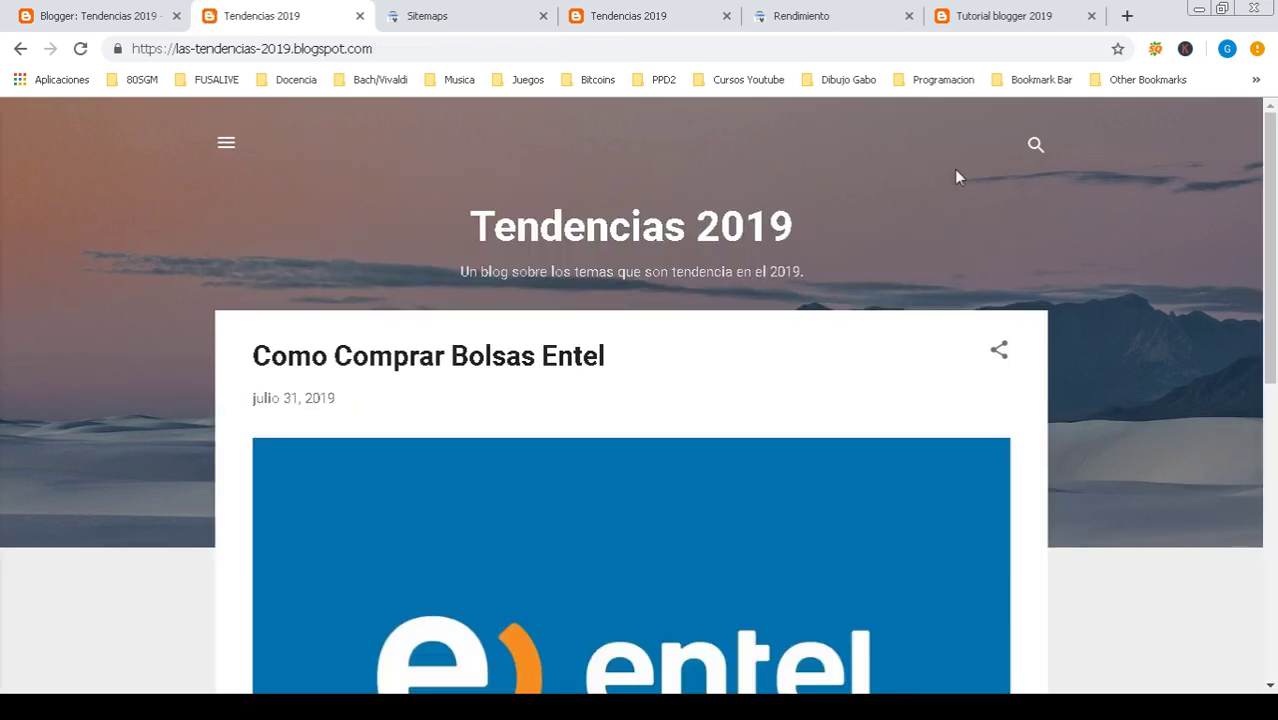
{"action": "left_click", "coordinate": [227, 146]}
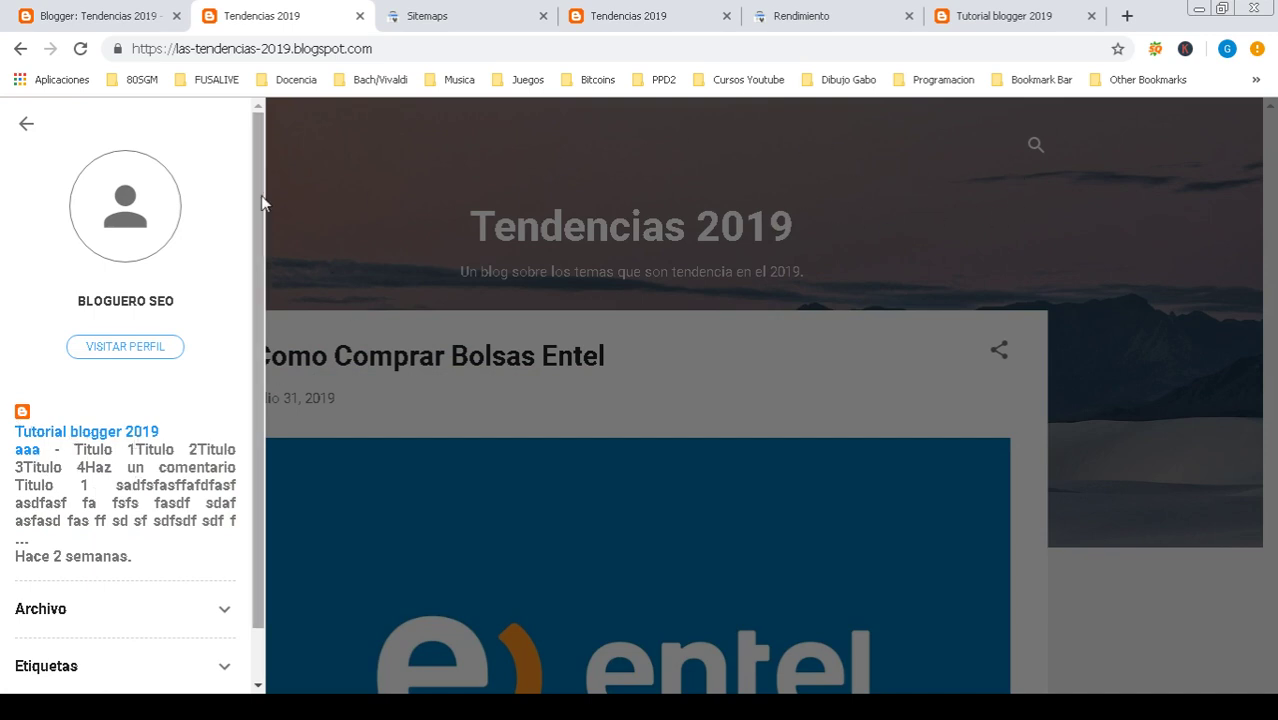
{"action": "left_click_drag", "start_coordinate": [263, 183], "coordinate": [285, 307]}
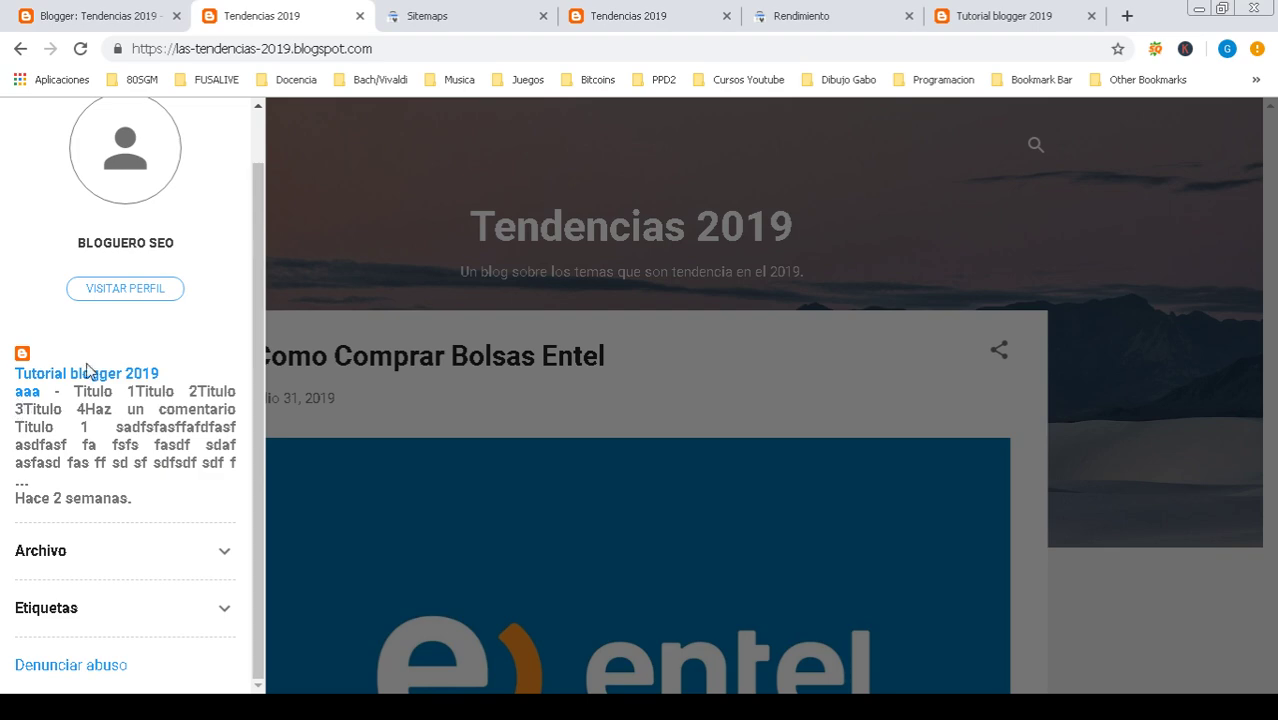
- Compare the blog list entry with the newest post's excerpt on the Tutorial blogger 2019 home page
{"action": "left_click", "coordinate": [970, 20]}
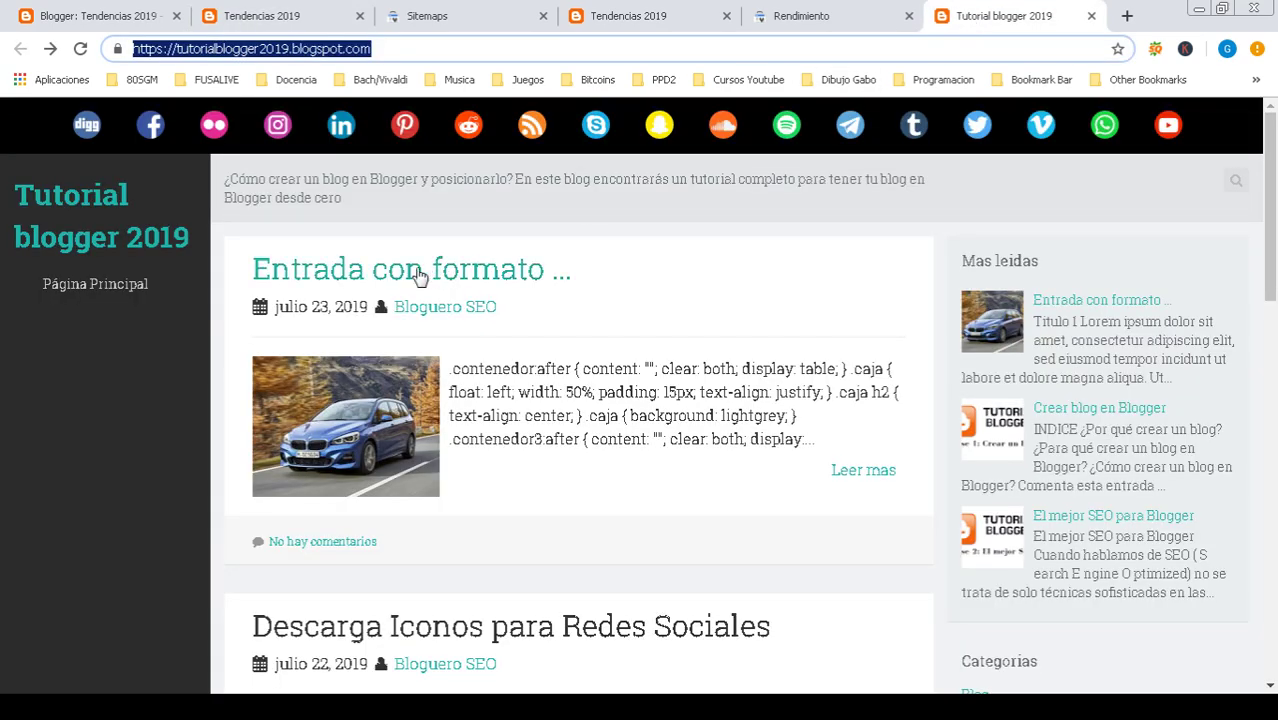
{"action": "left_click", "coordinate": [66, 24]}
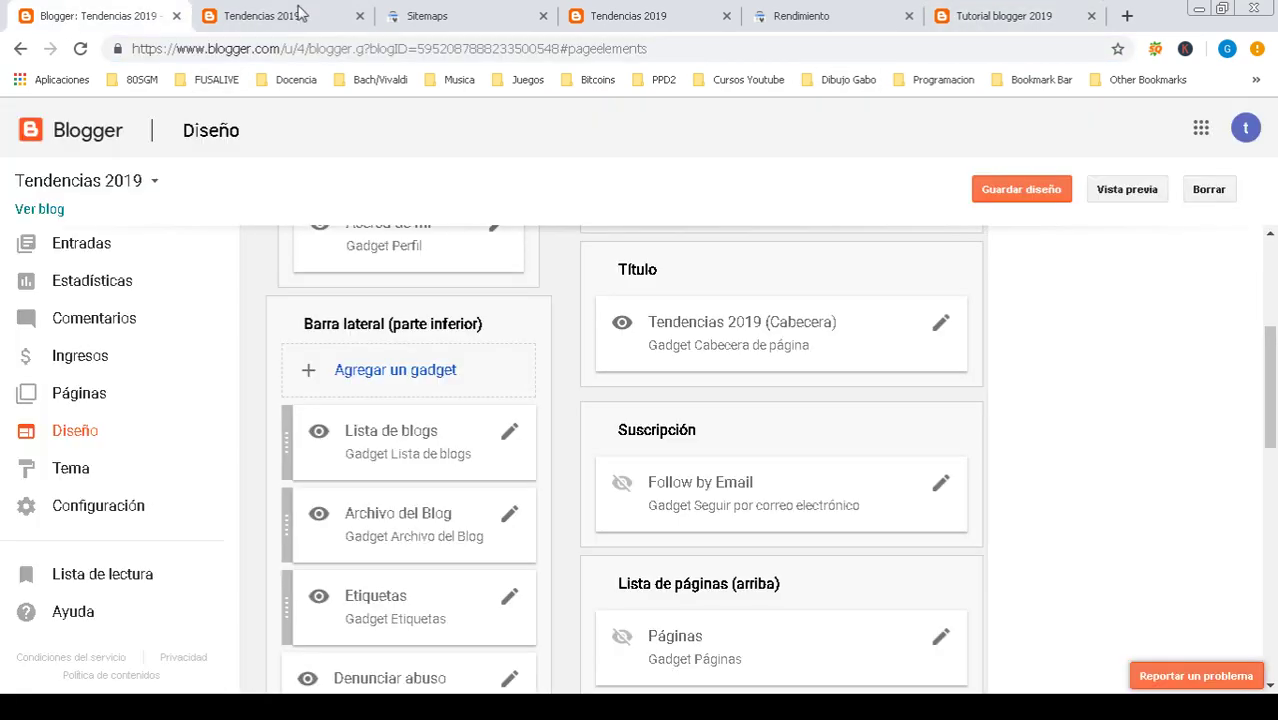
{"action": "left_click", "coordinate": [264, 12]}
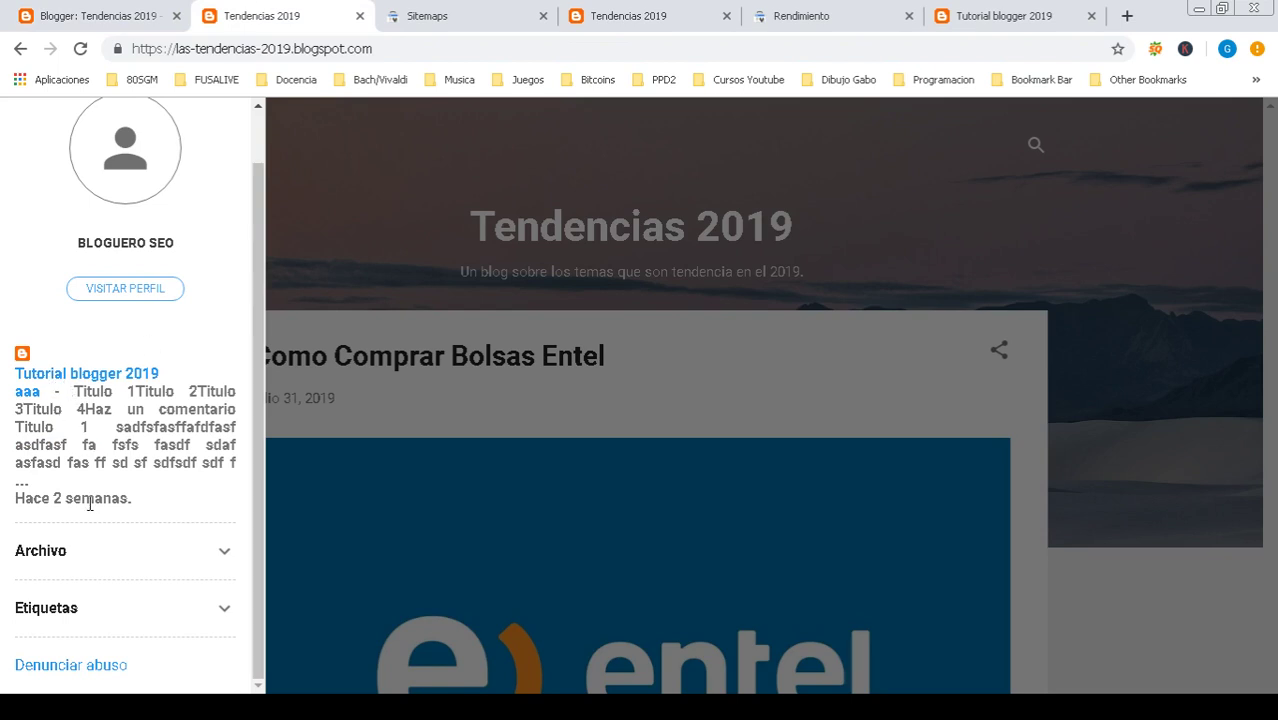
{"action": "left_click", "coordinate": [979, 20]}
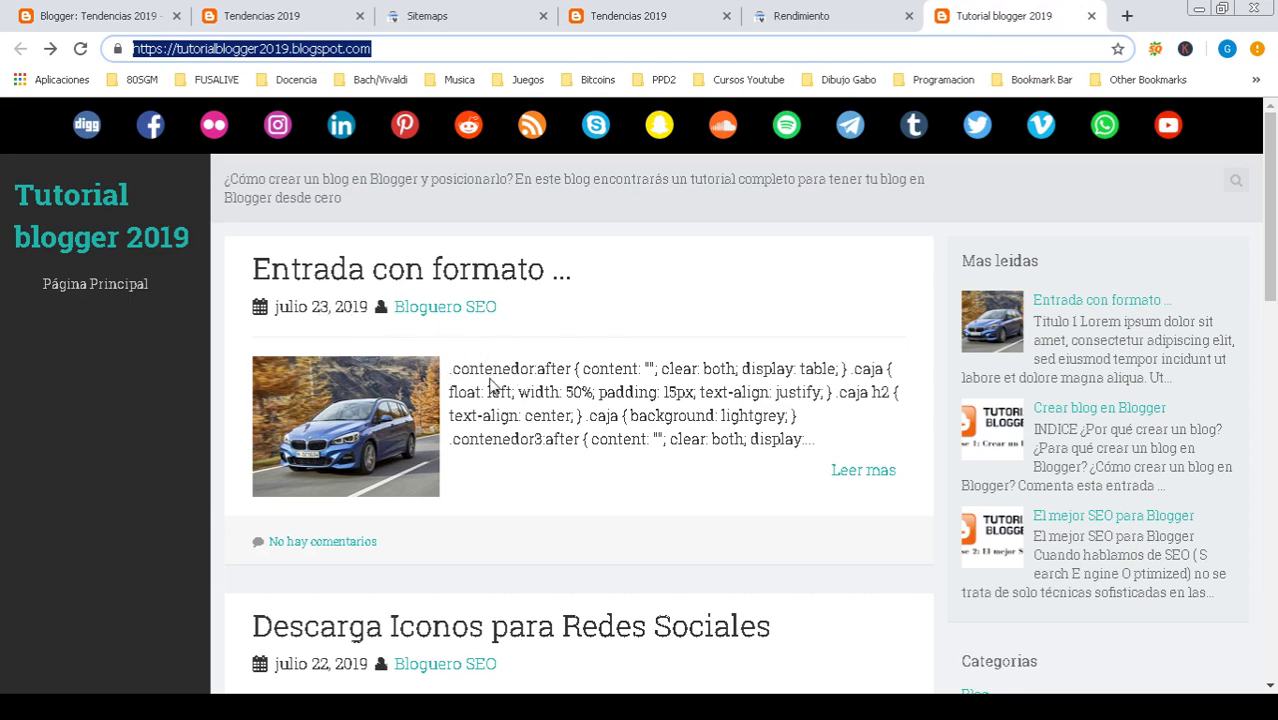
{"action": "left_click_drag", "start_coordinate": [449, 372], "coordinate": [705, 497]}
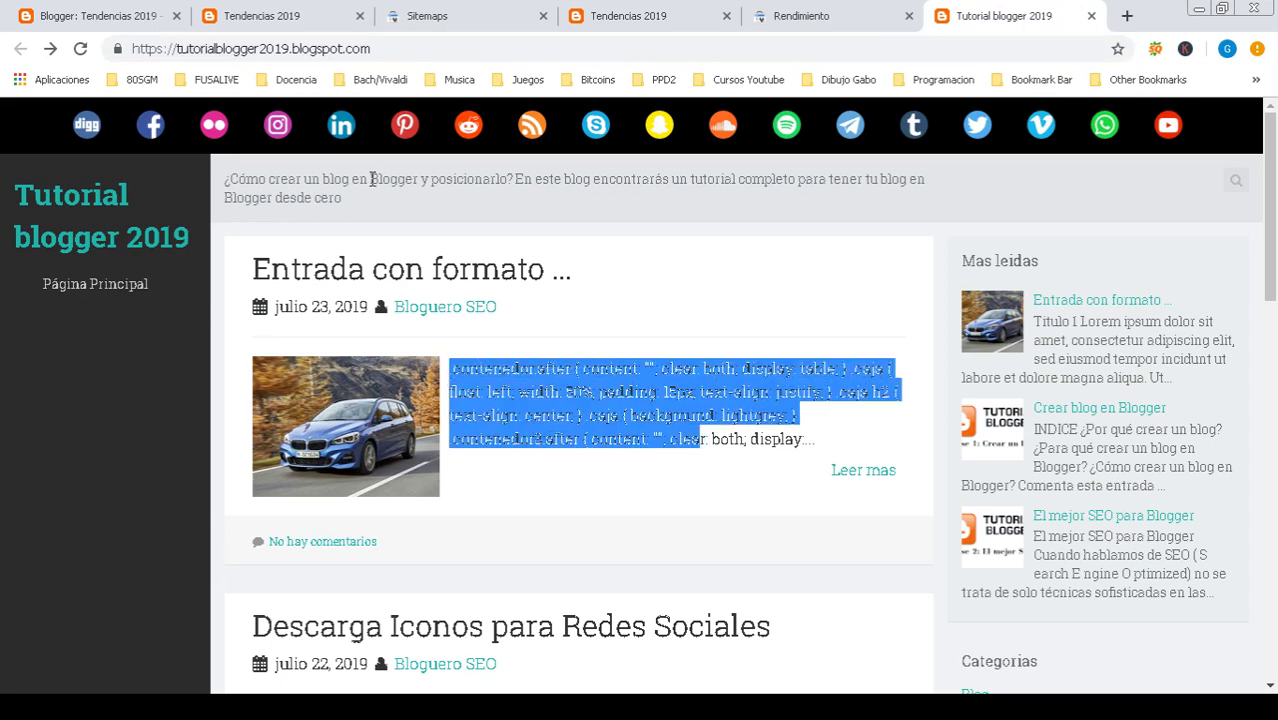
- Return to the public Tendencias 2019 page with the open side menu and review its full contents
{"action": "left_click", "coordinate": [86, 16]}
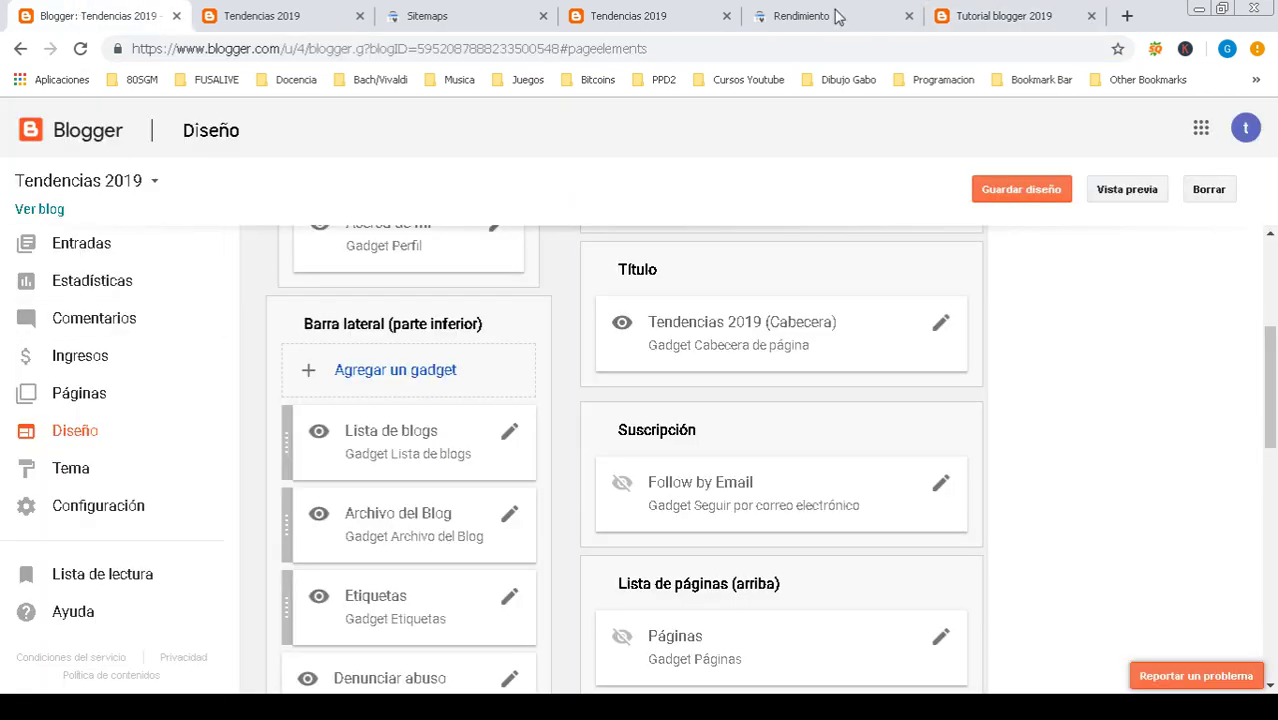
{"action": "left_click", "coordinate": [648, 17]}
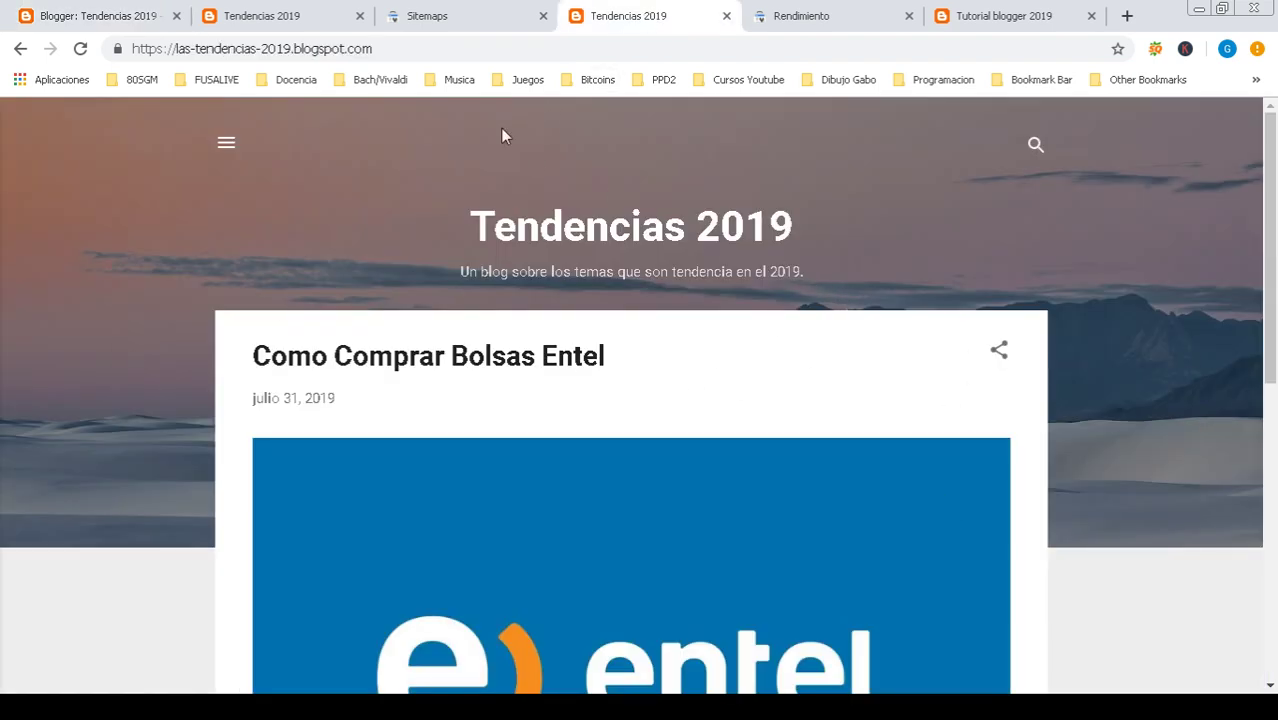
{"action": "left_click", "coordinate": [443, 14]}
{"action": "left_click", "coordinate": [266, 9]}
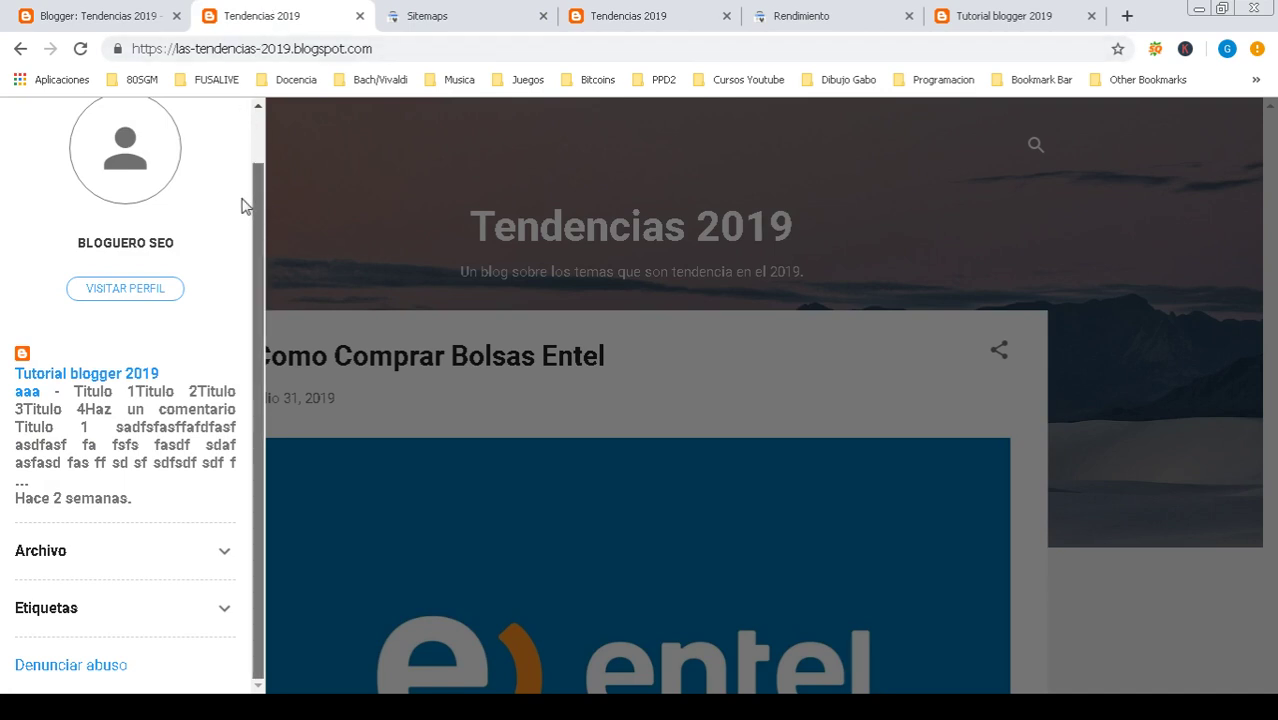
{"action": "scroll", "coordinate": [241, 205], "scroll_direction": "up", "scroll_amount": 1}
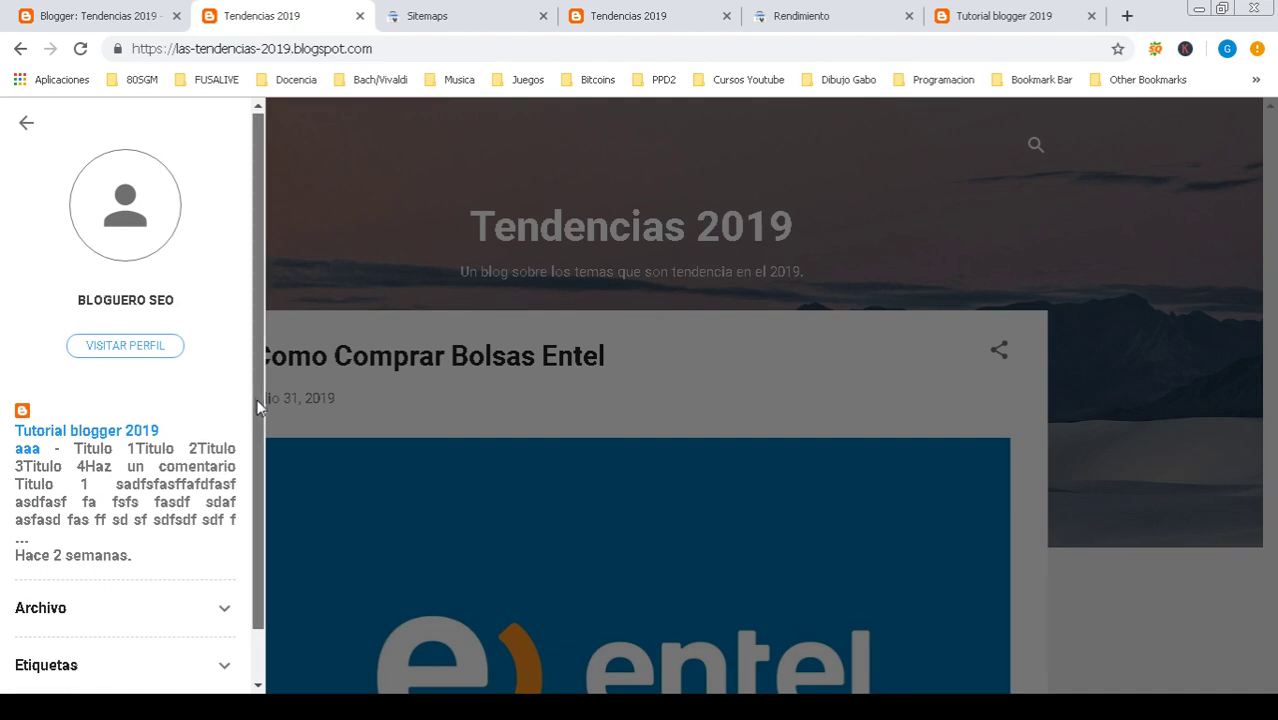
{"action": "scroll", "coordinate": [257, 405], "scroll_direction": "down", "scroll_amount": 1}
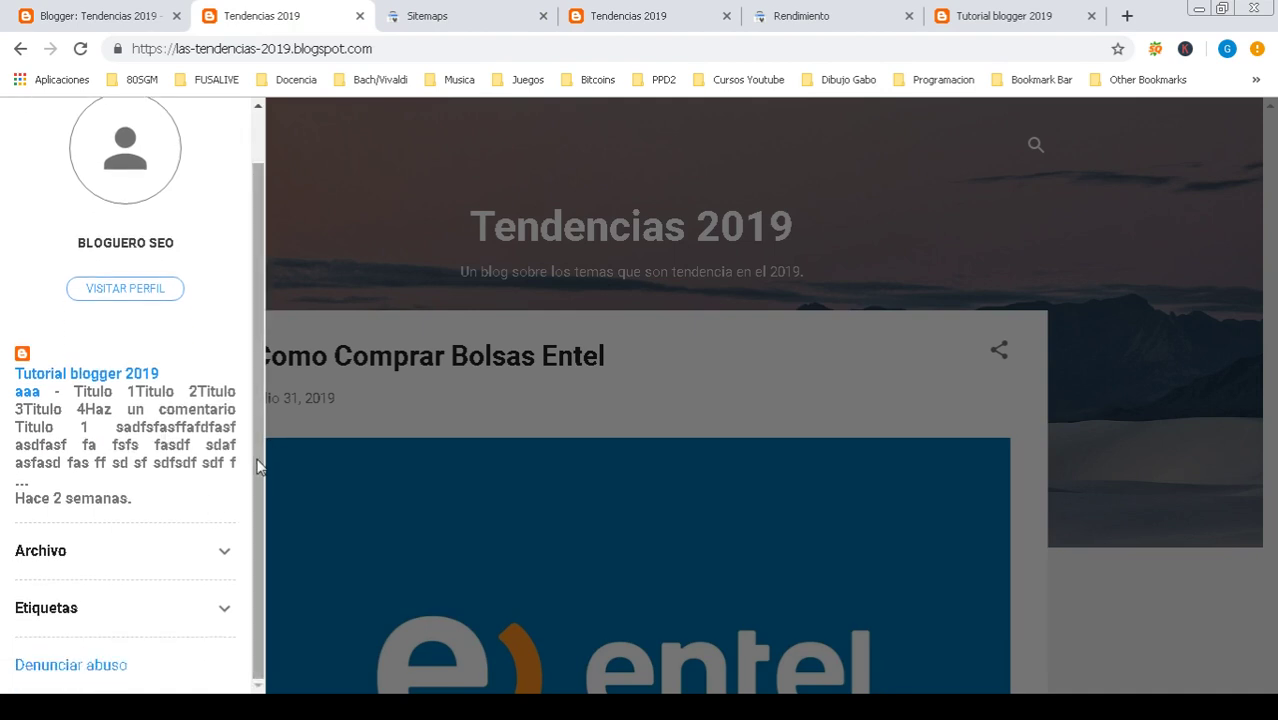
{"action": "scroll", "coordinate": [262, 430], "scroll_direction": "up", "scroll_amount": 1}
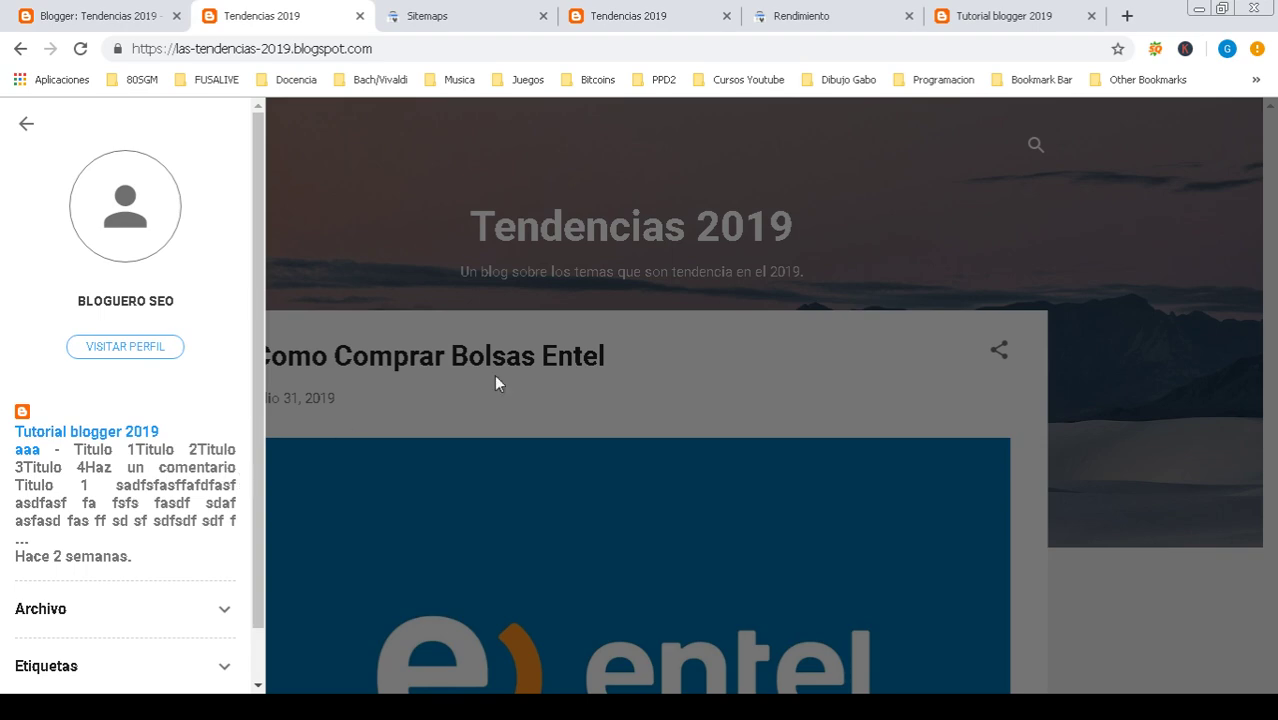
- Look through all the posts on the Tutorial blogger 2019 home page
{"action": "left_click", "coordinate": [990, 22]}
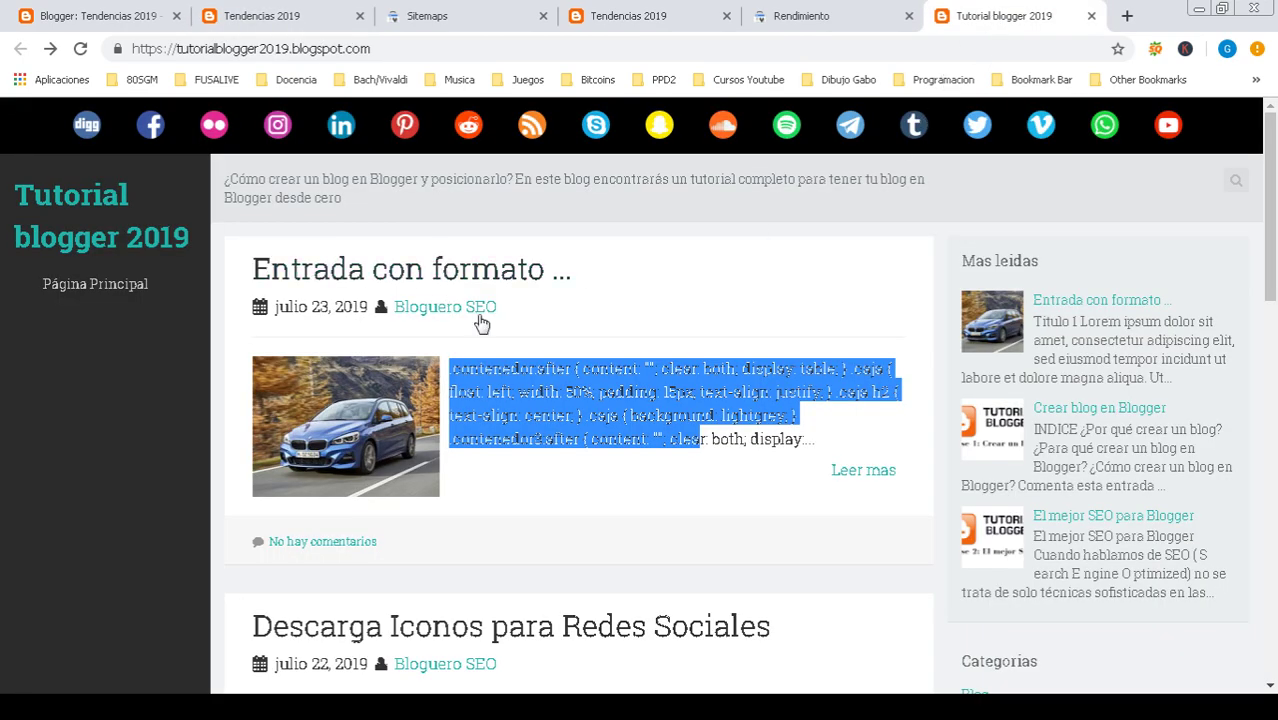
{"action": "scroll", "coordinate": [633, 480], "scroll_direction": "down", "scroll_amount": 10}
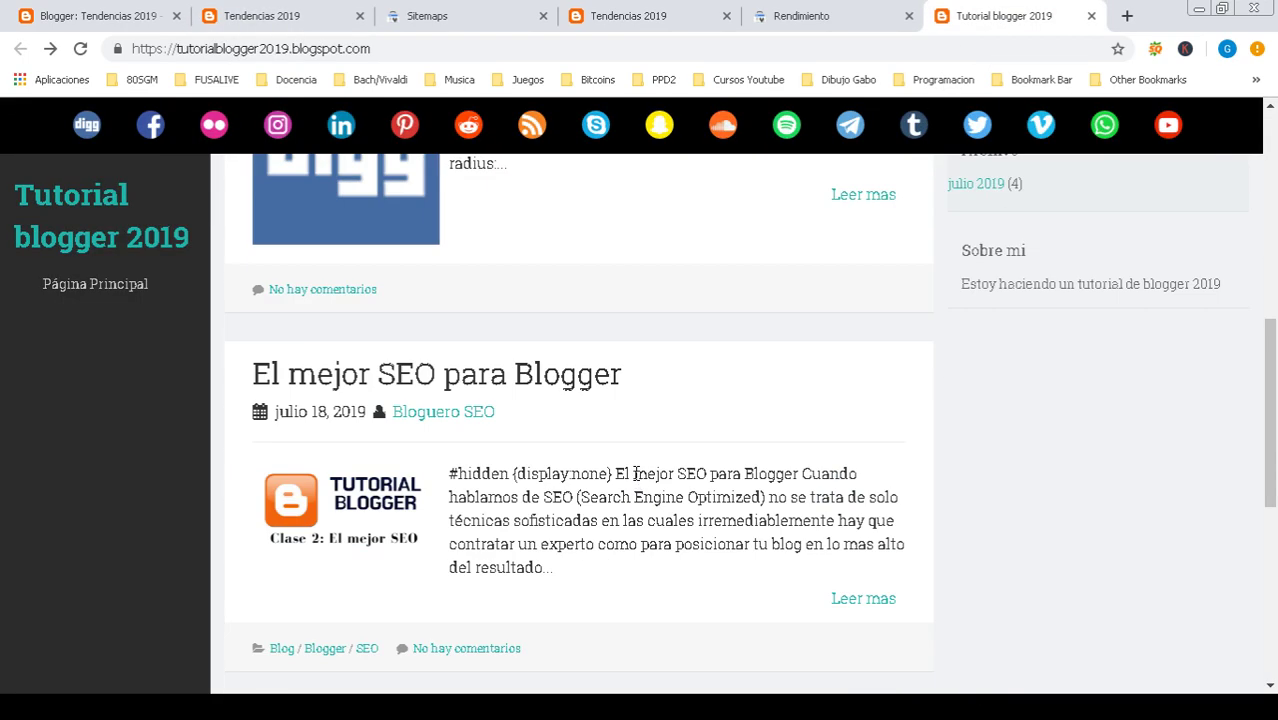
{"action": "scroll", "coordinate": [646, 489], "scroll_direction": "down", "scroll_amount": 3}
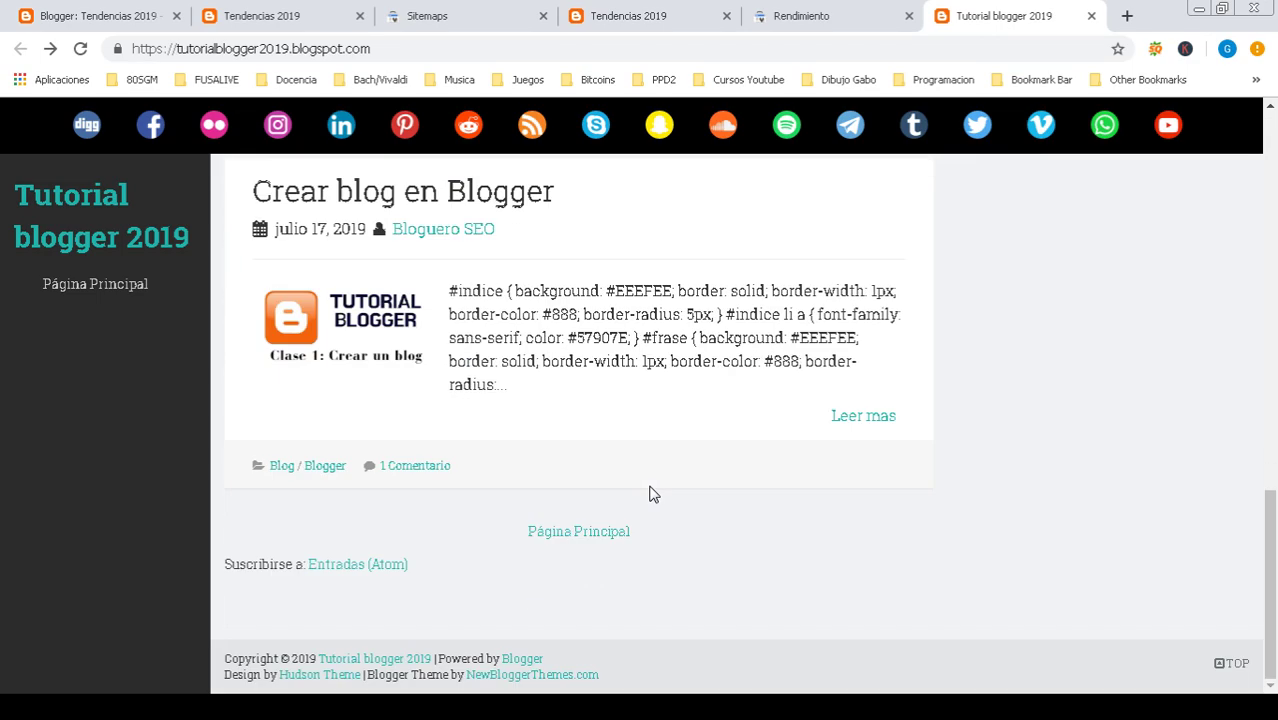
{"action": "scroll", "coordinate": [1270, 424], "scroll_direction": "up", "scroll_amount": 13}
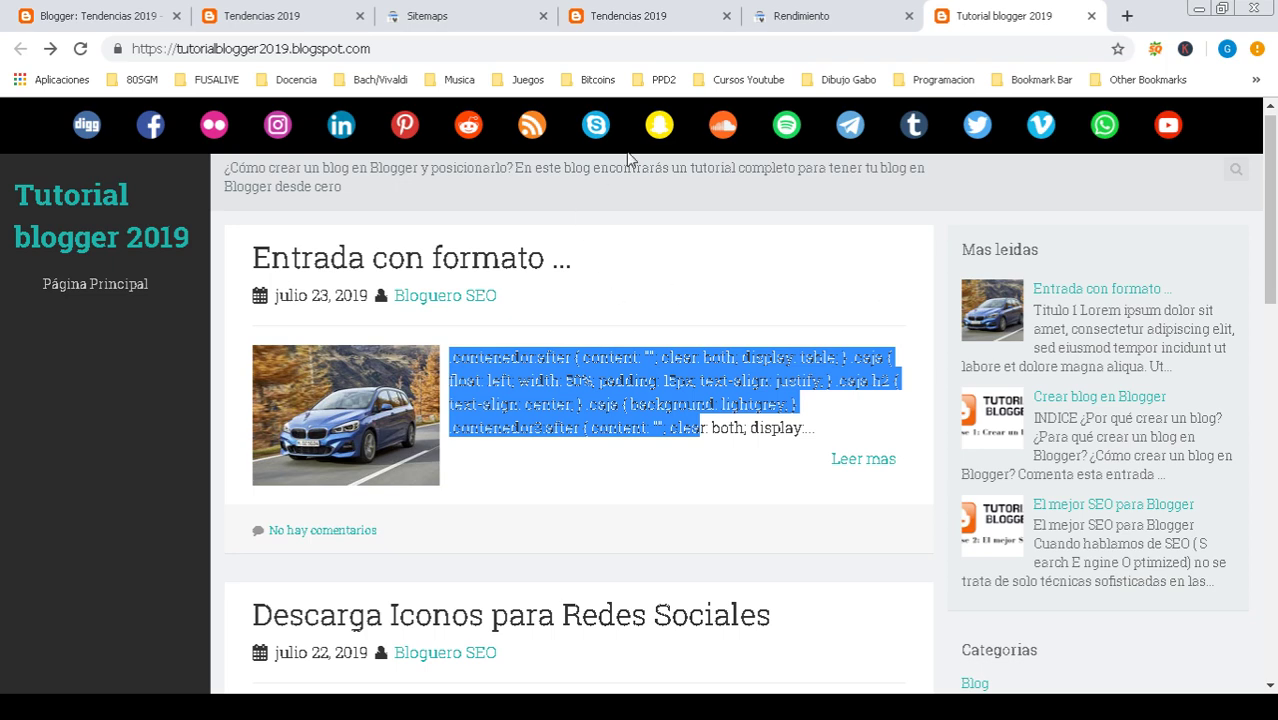
{"action": "left_click", "coordinate": [89, 24]}
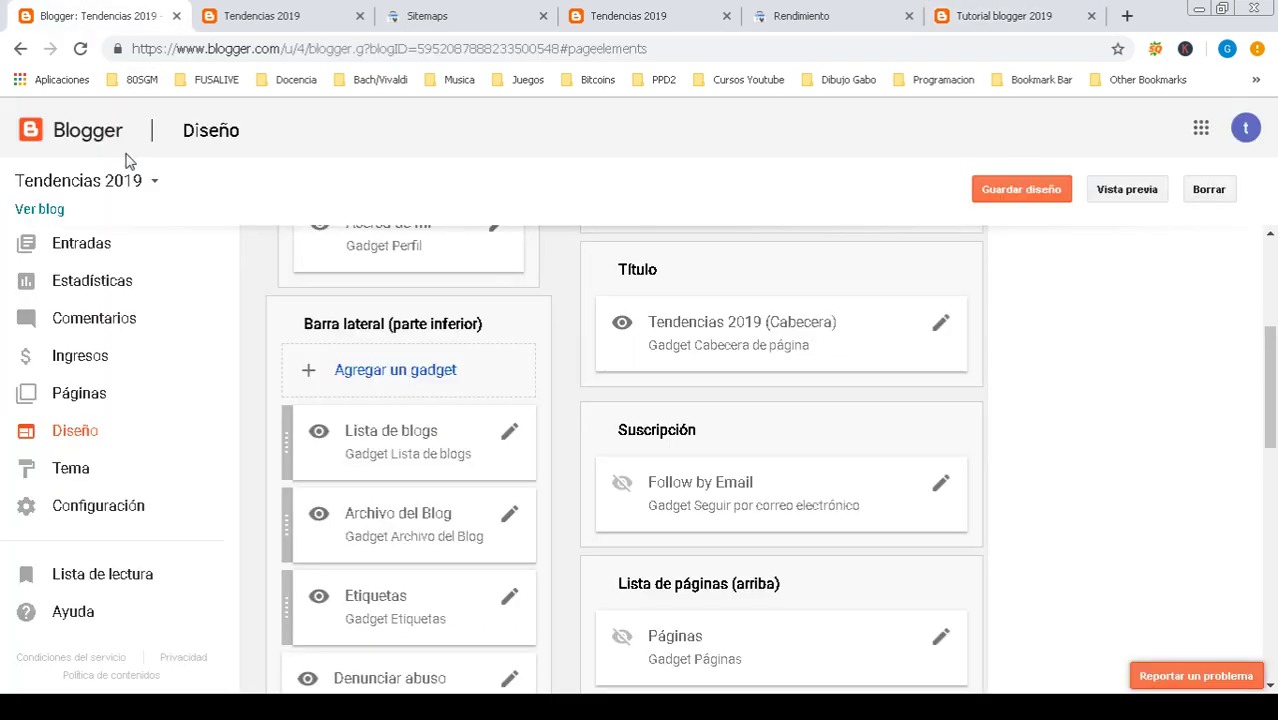
{"action": "left_click", "coordinate": [948, 20]}
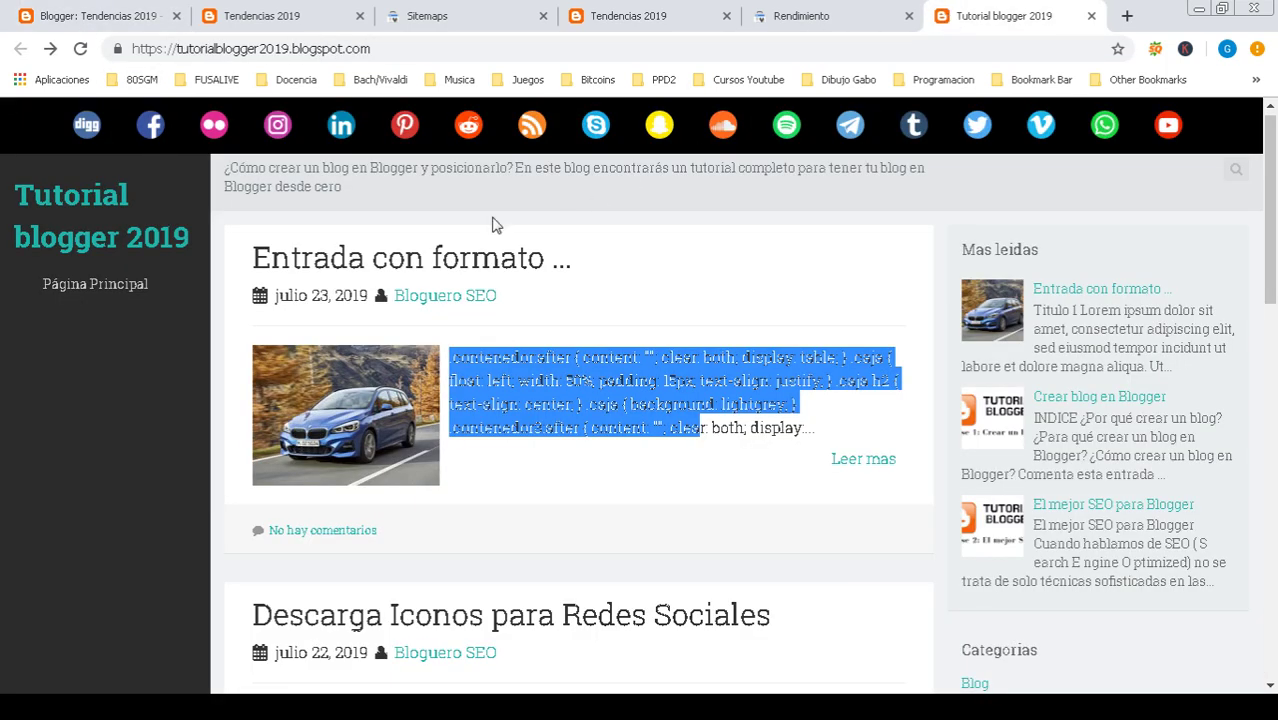
{"action": "left_click", "coordinate": [98, 20]}
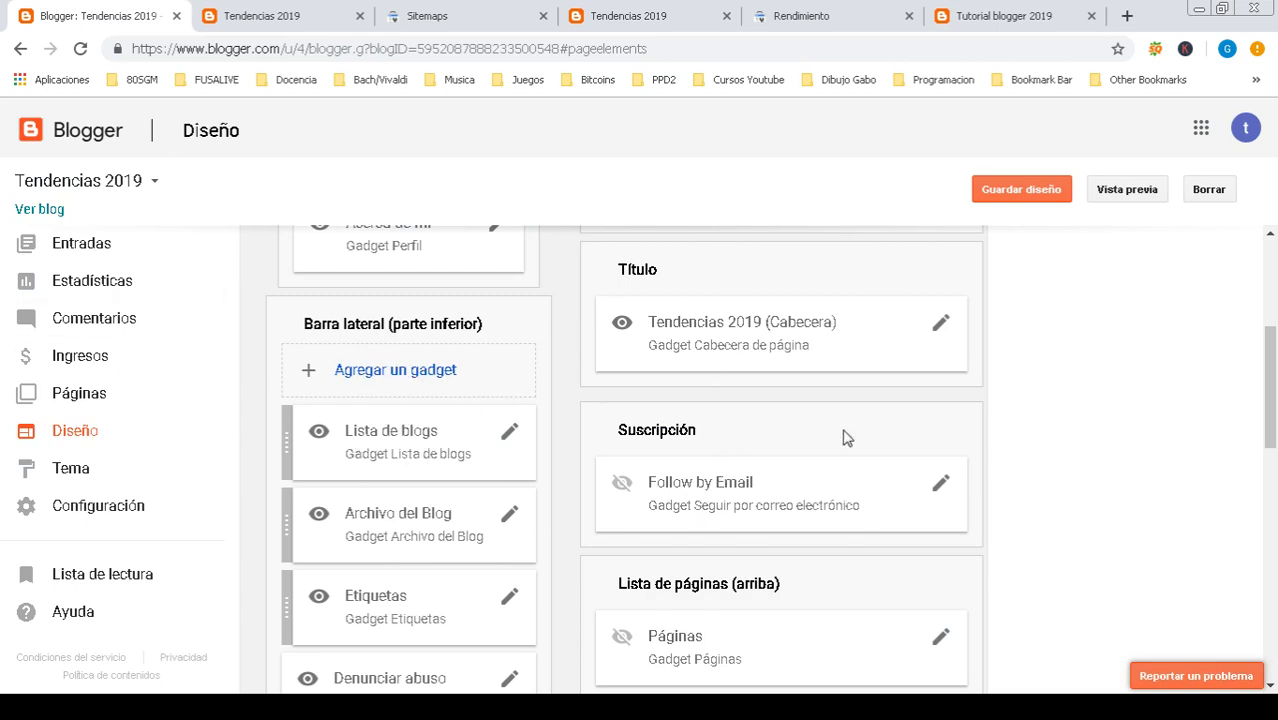
{"action": "left_click", "coordinate": [975, 18]}
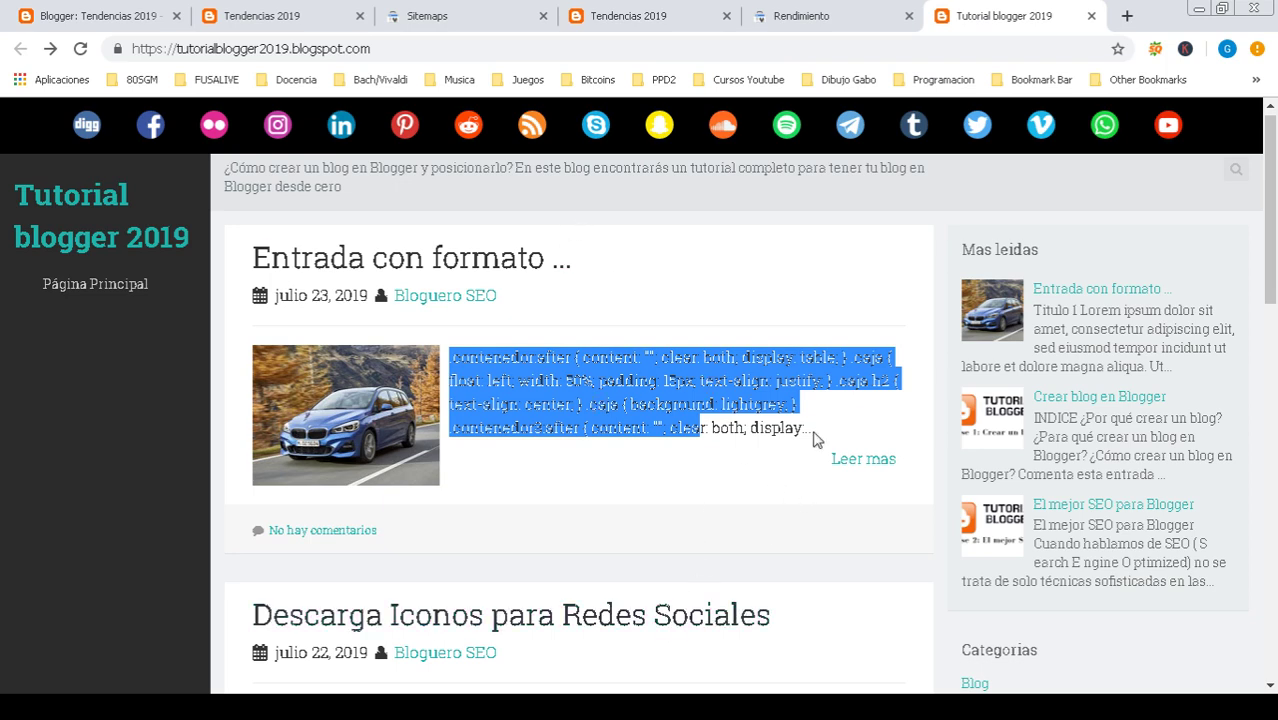
{"action": "left_click", "coordinate": [78, 17]}
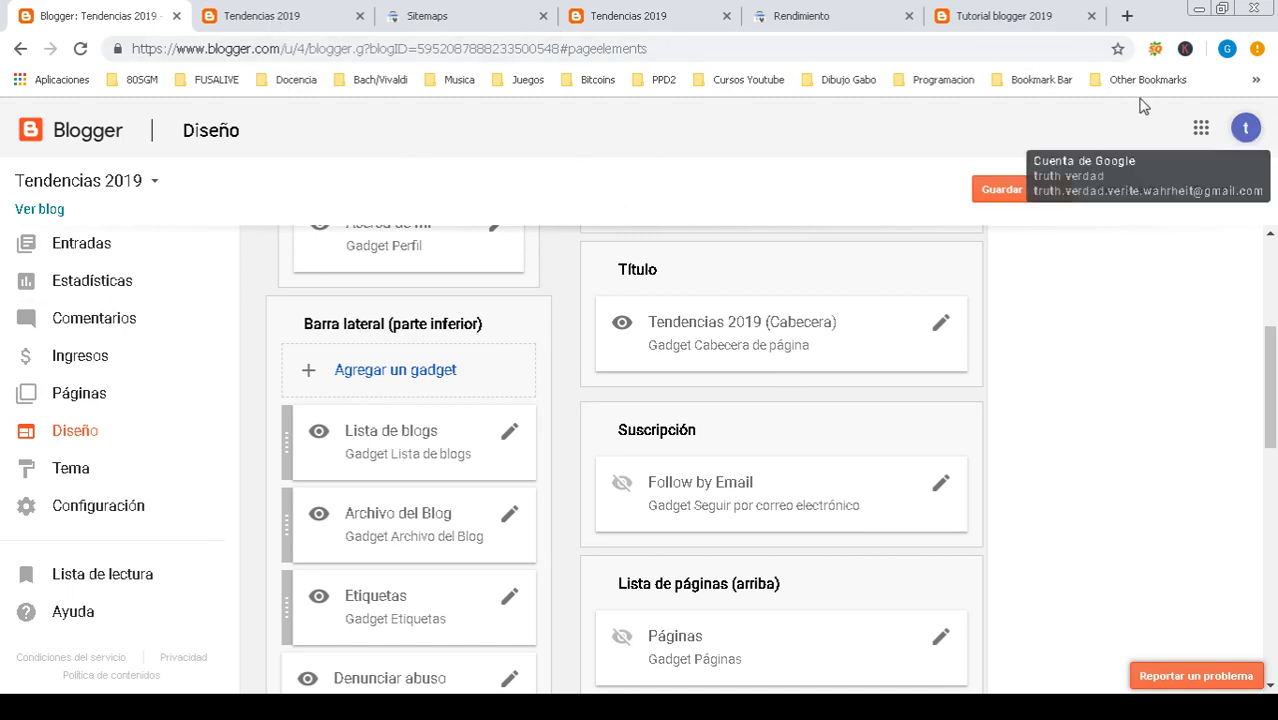
{"action": "left_click", "coordinate": [976, 16]}
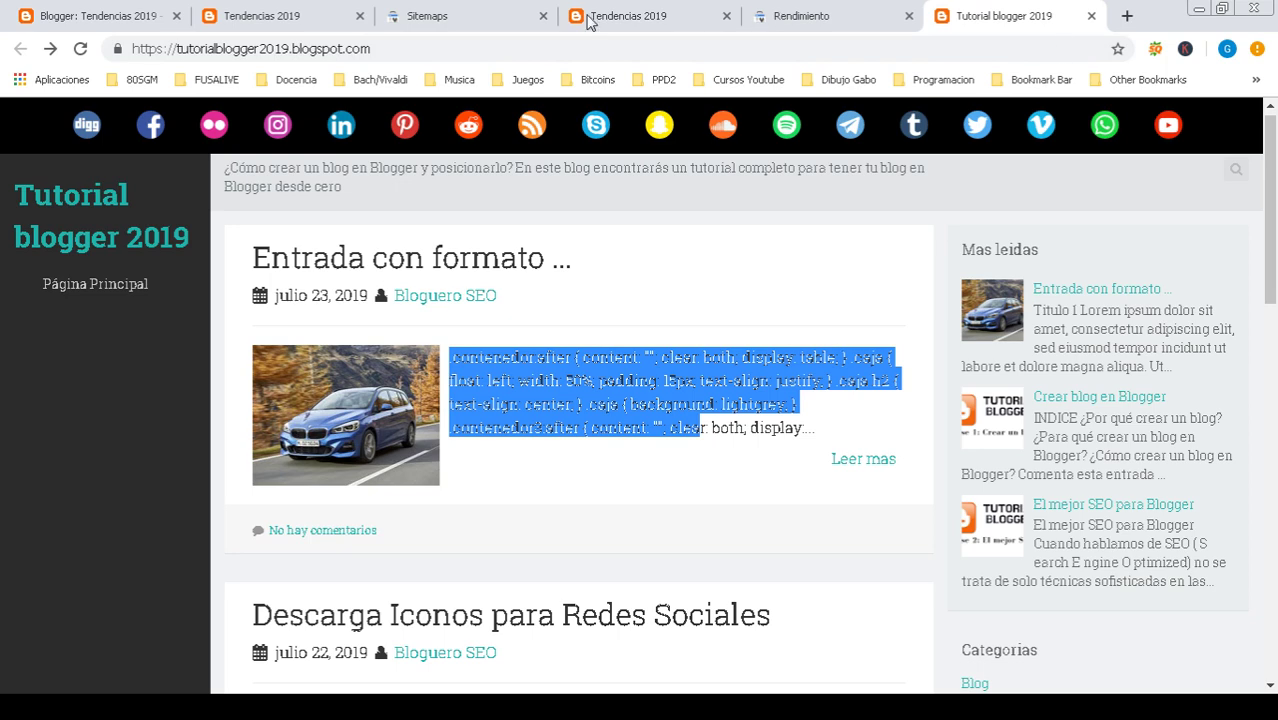
- Switch the Blogger dashboard from Tendencias 2019 to the Tutorial blogger 2019 blog
{"action": "left_click", "coordinate": [76, 16]}
{"action": "left_click", "coordinate": [135, 183]}
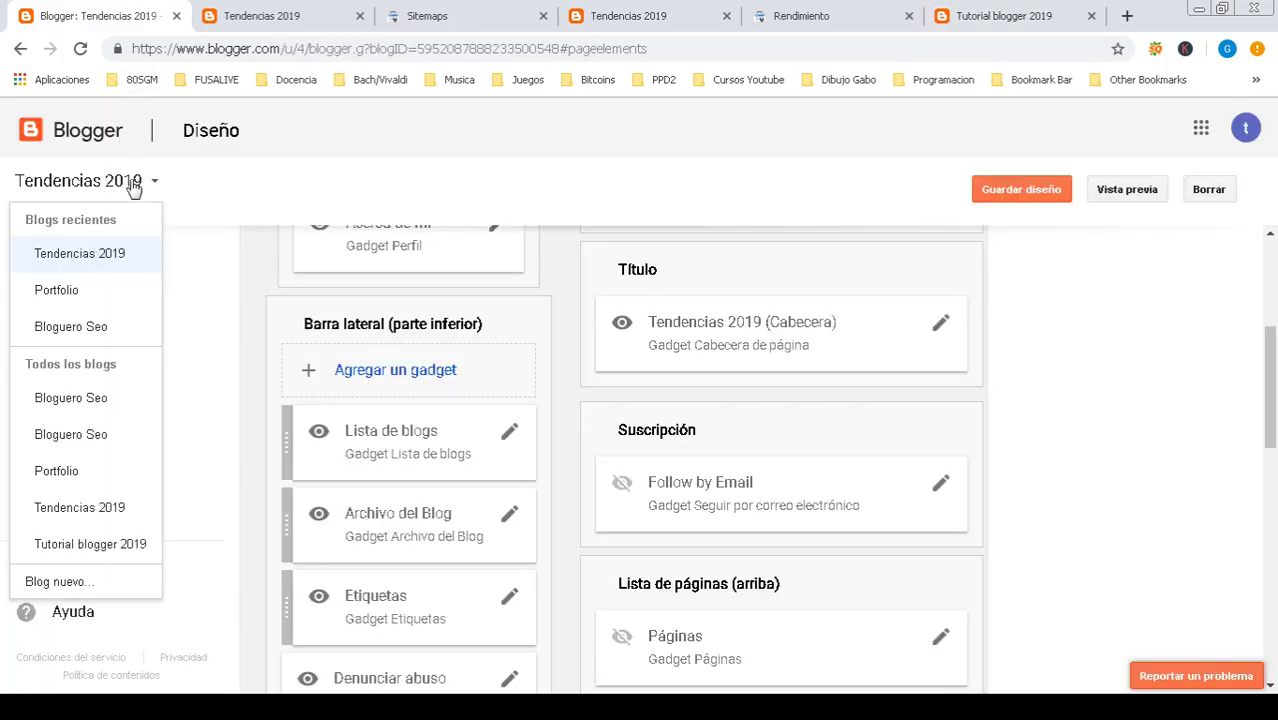
{"action": "left_click", "coordinate": [106, 544]}
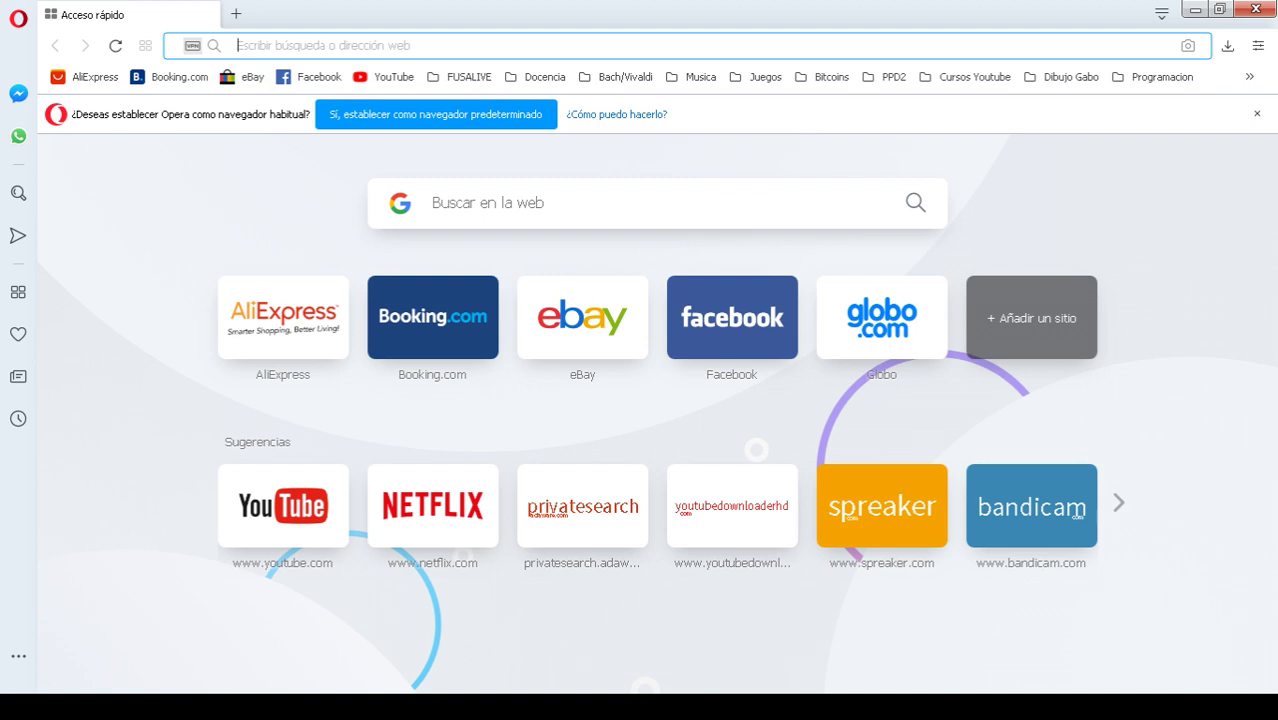
- In the Opera browser, turn on the built-in VPN
{"action": "left_click", "coordinate": [192, 45]}
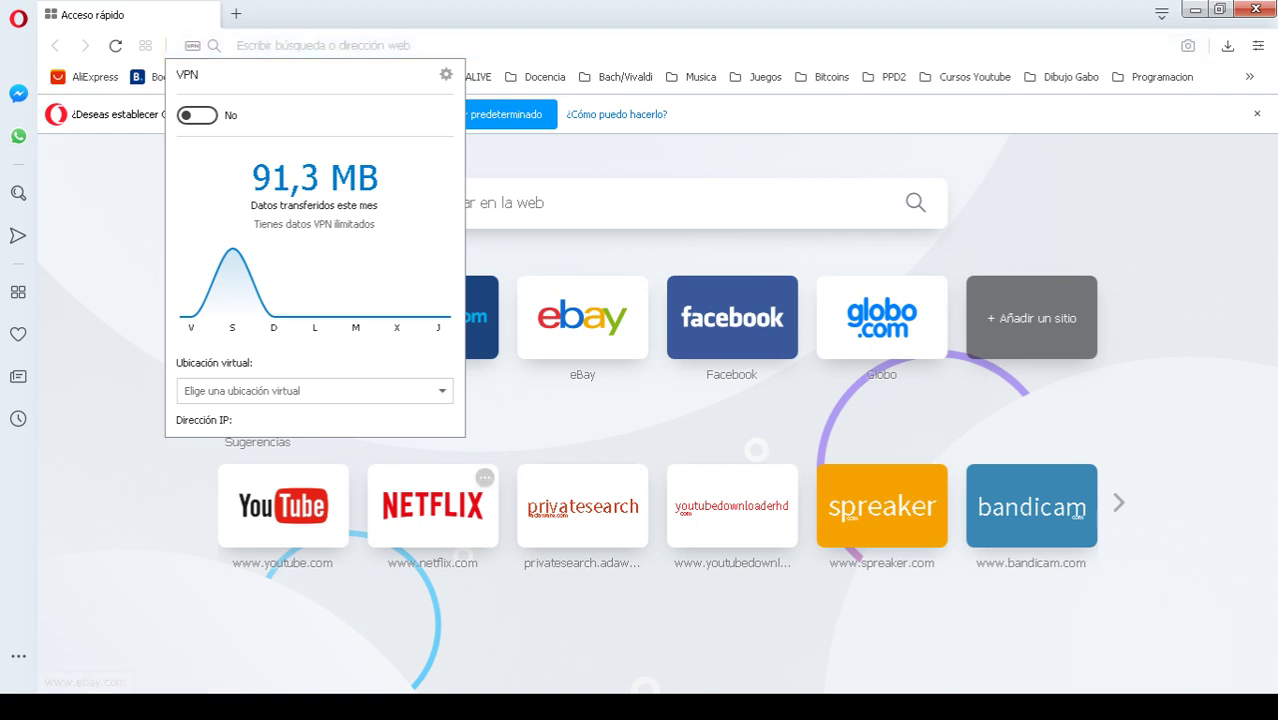
{"action": "mouse_move", "coordinate": [315, 314]}
{"action": "left_click", "coordinate": [197, 115]}
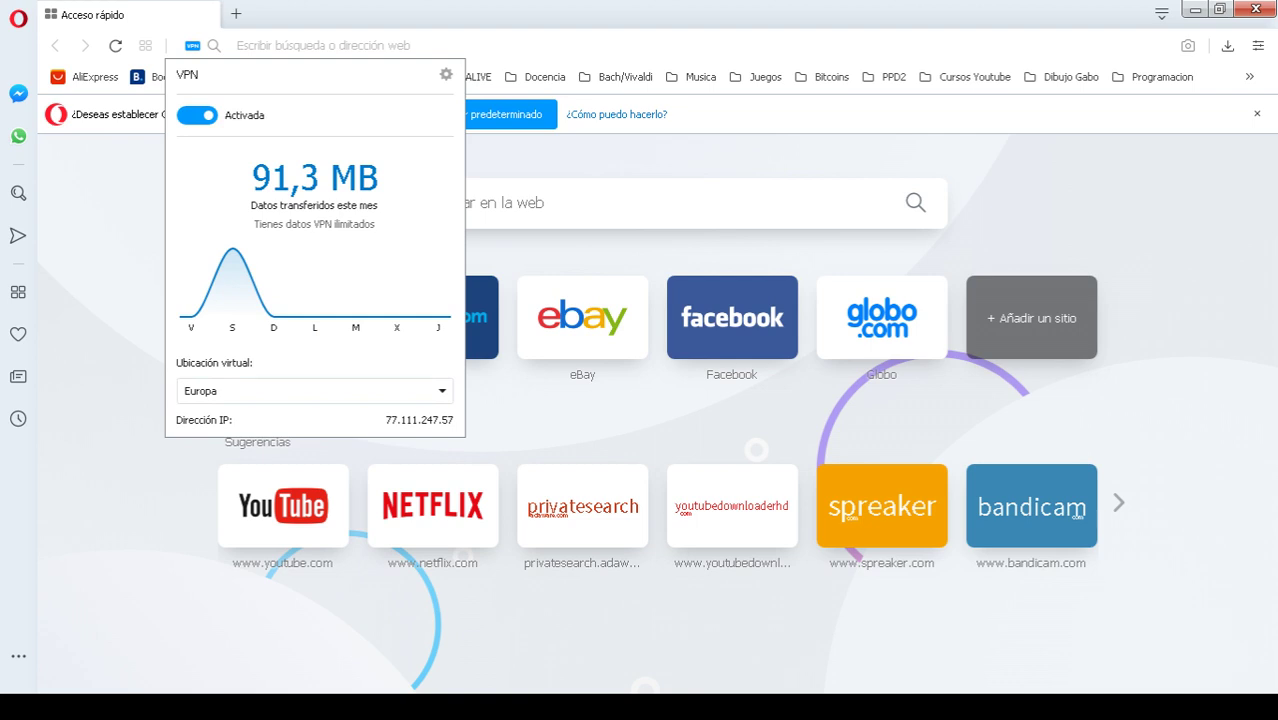
- Change the VPN's virtual location to Asia and set it back to Europa
{"action": "left_click", "coordinate": [315, 391]}
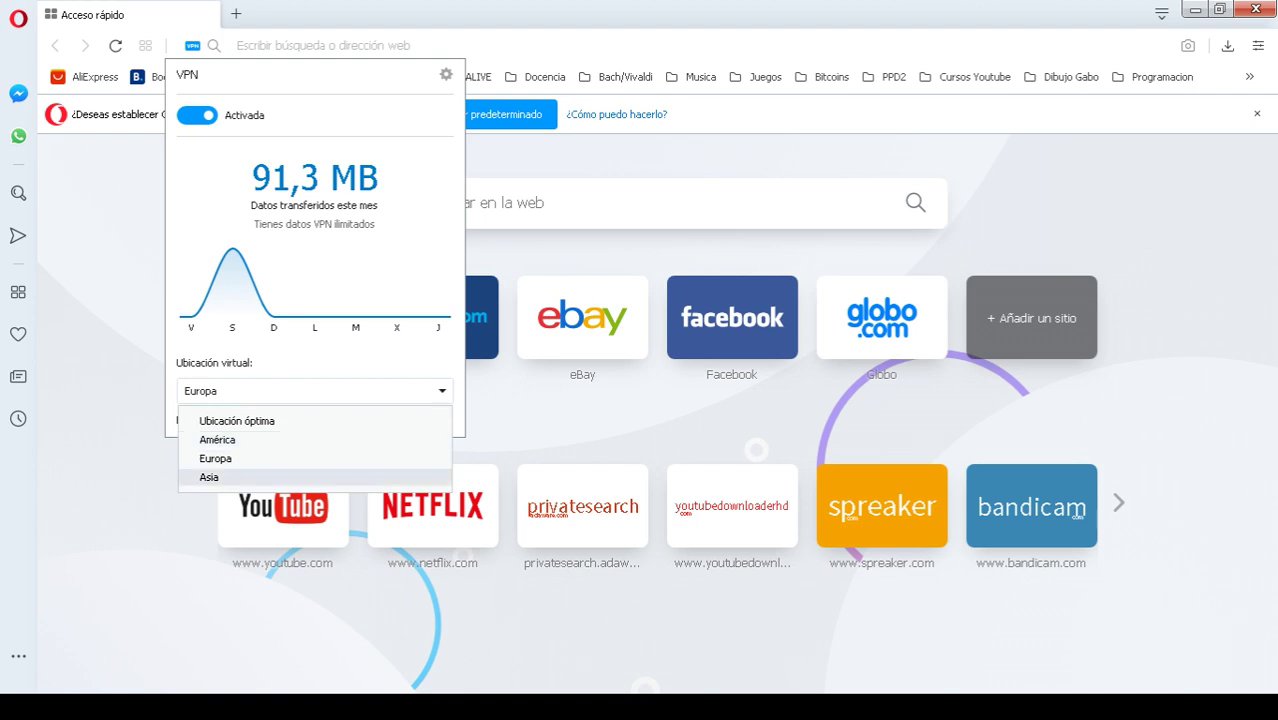
{"action": "left_click", "coordinate": [230, 477]}
{"action": "left_click", "coordinate": [315, 391]}
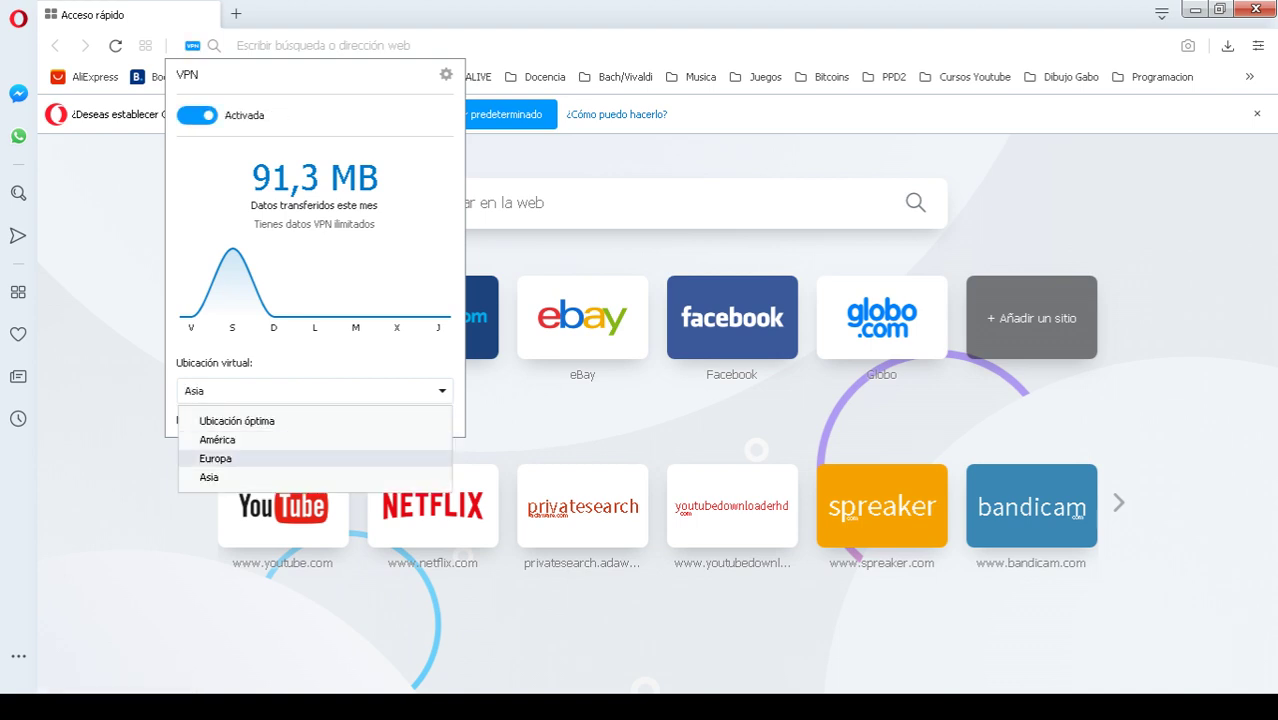
{"action": "left_click", "coordinate": [230, 457]}
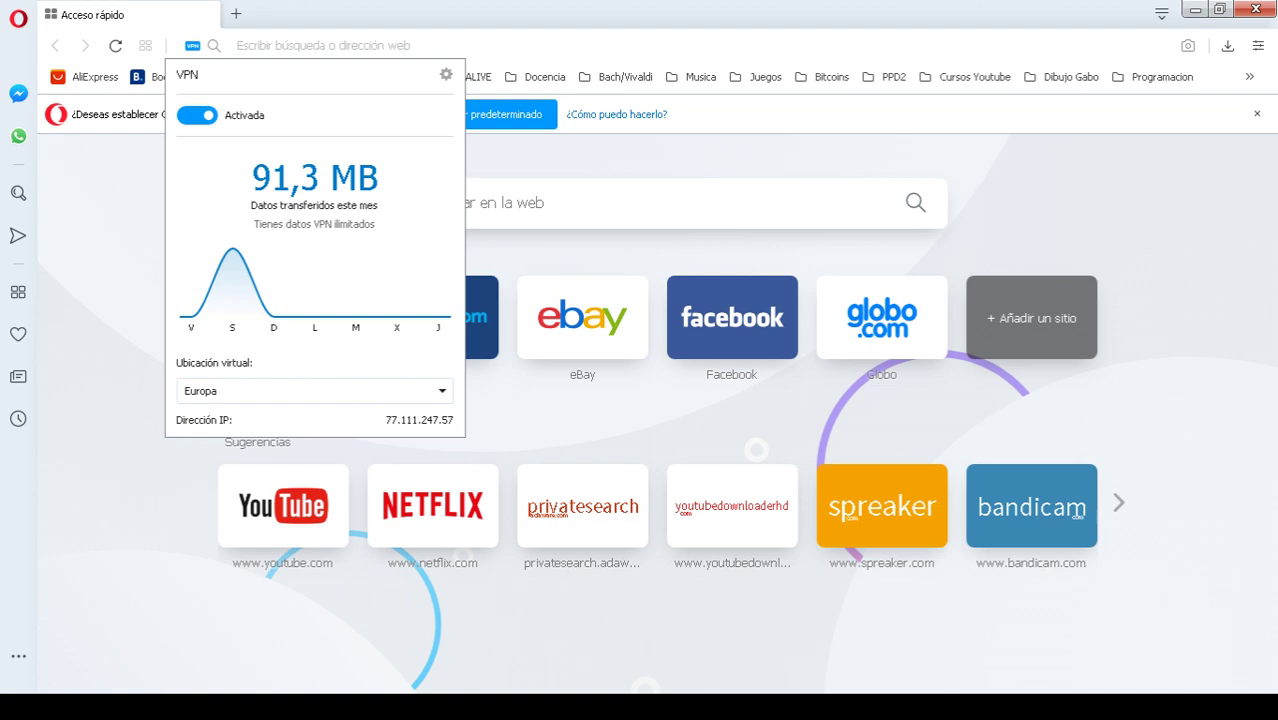
{"action": "mouse_move", "coordinate": [191, 316]}
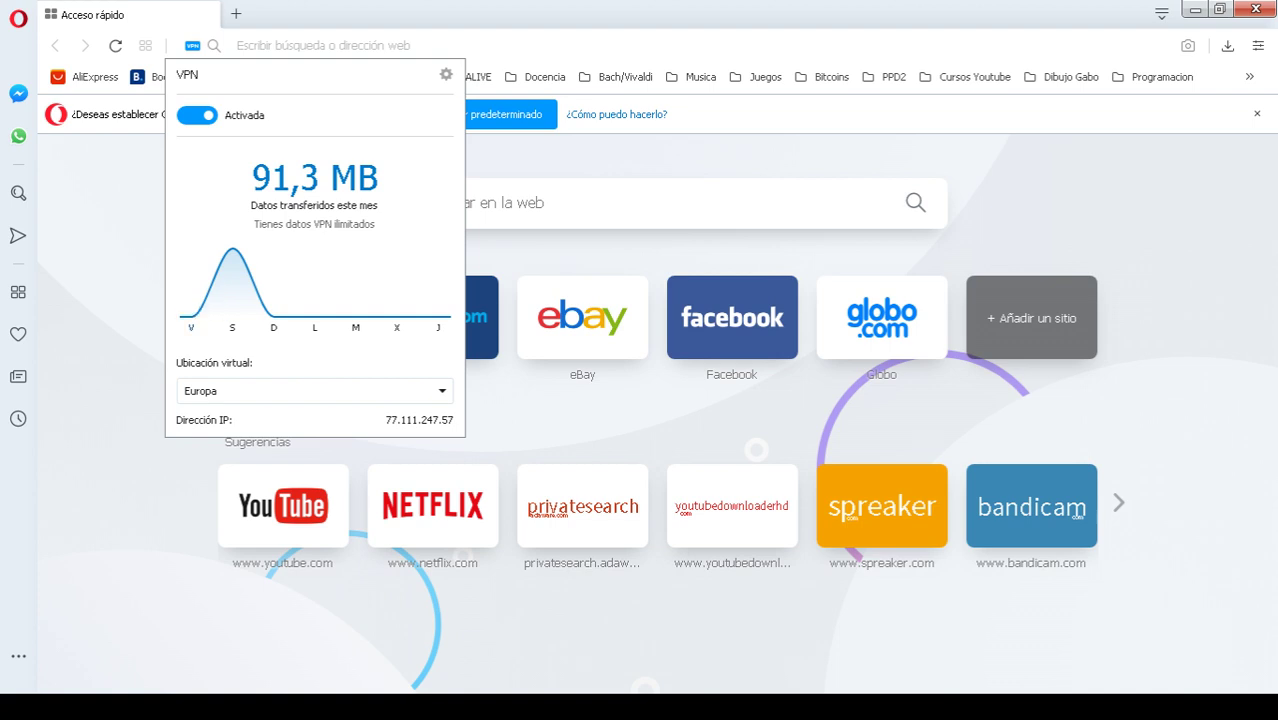